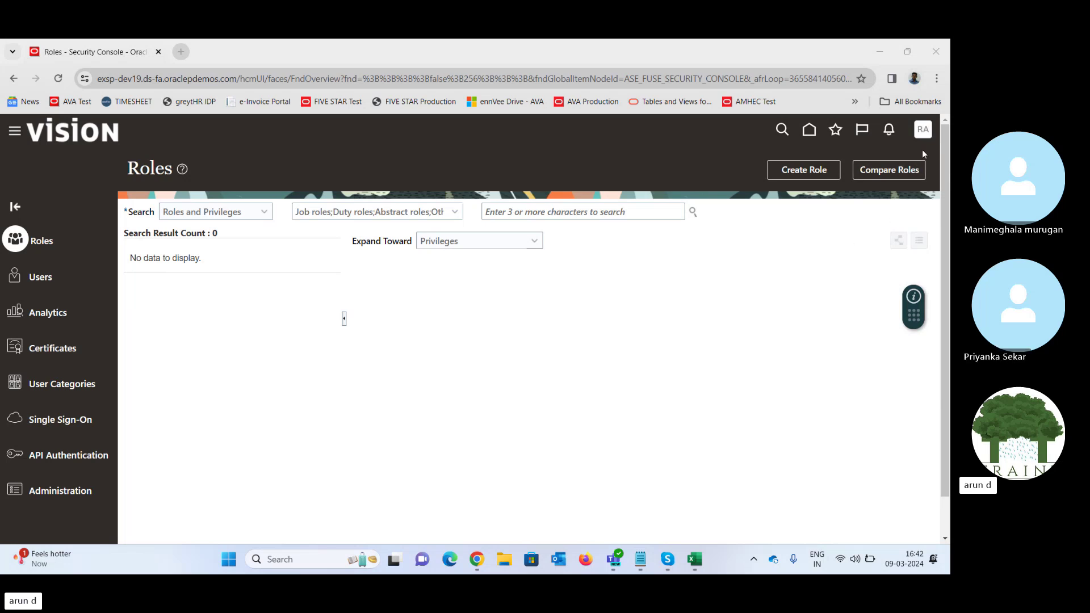
# - Go to the Security Console's Users area and start a new user account
pyautogui.click(924, 131)
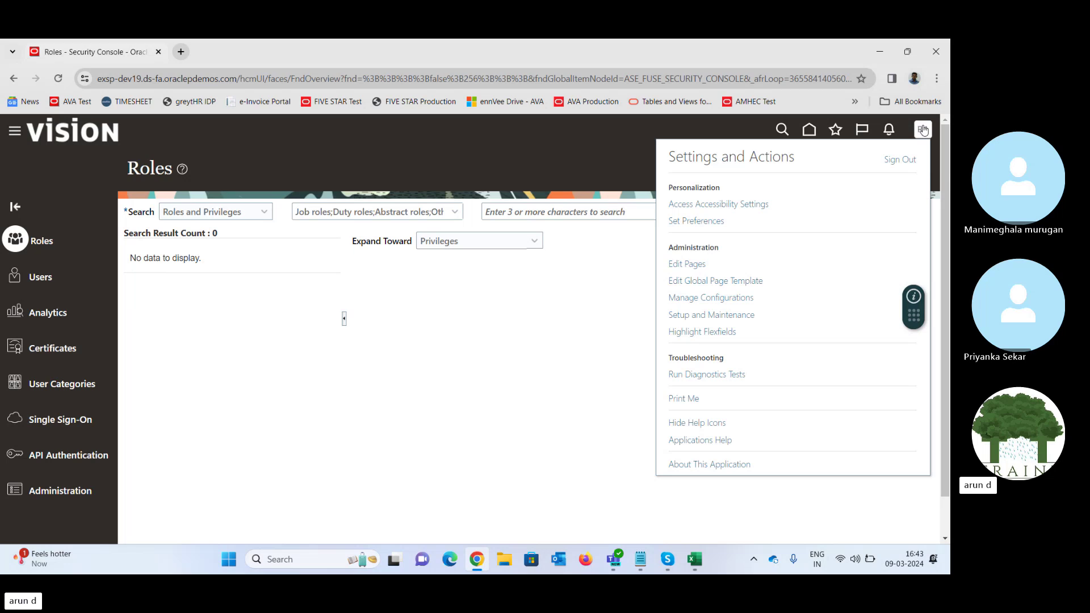
pyautogui.click(714, 317)
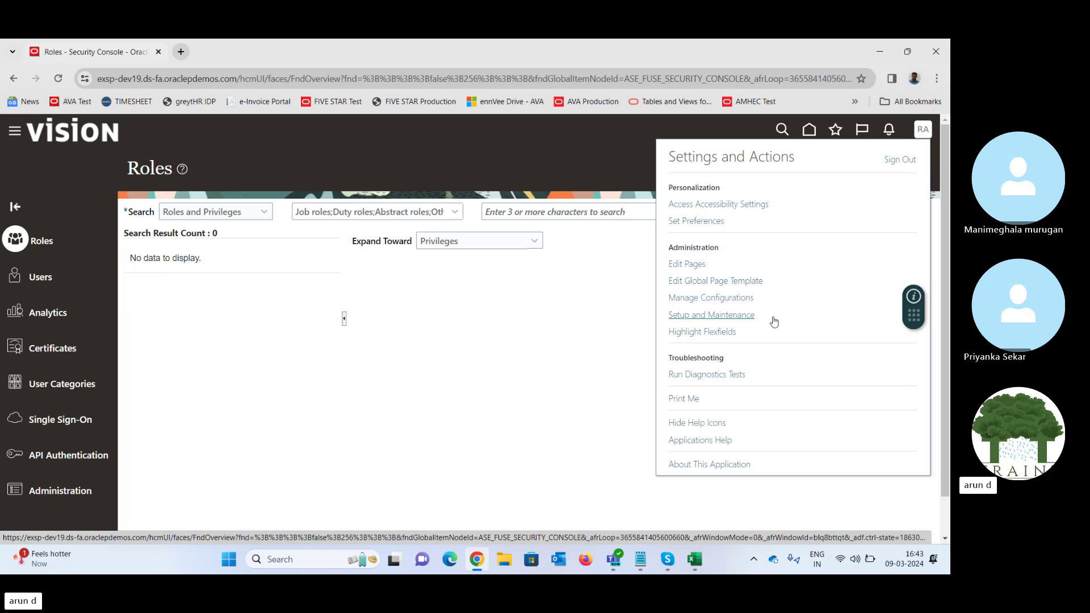
pyautogui.click(520, 336)
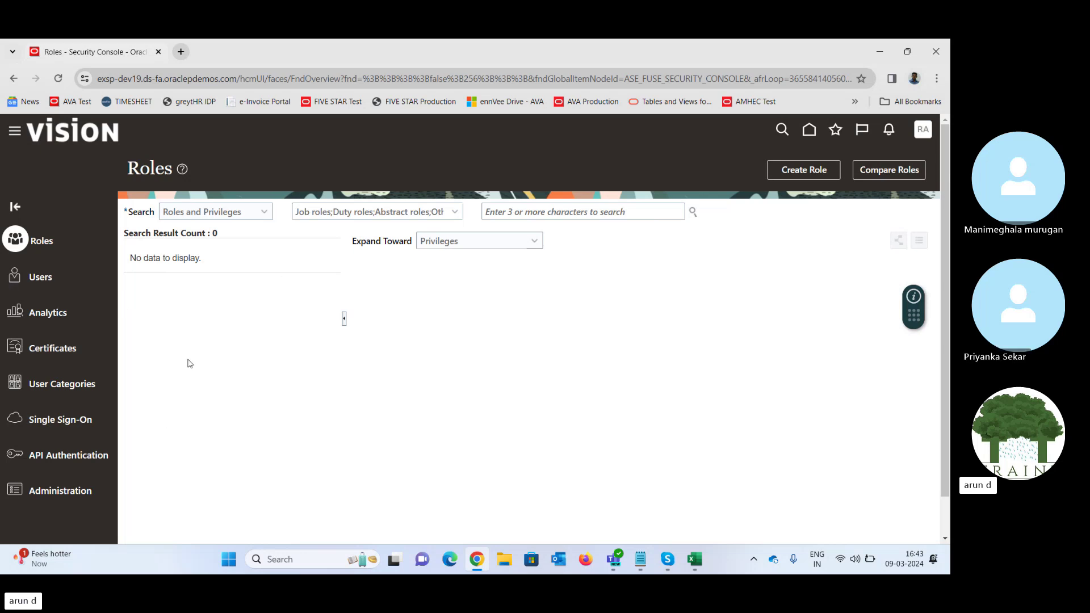
pyautogui.click(23, 274)
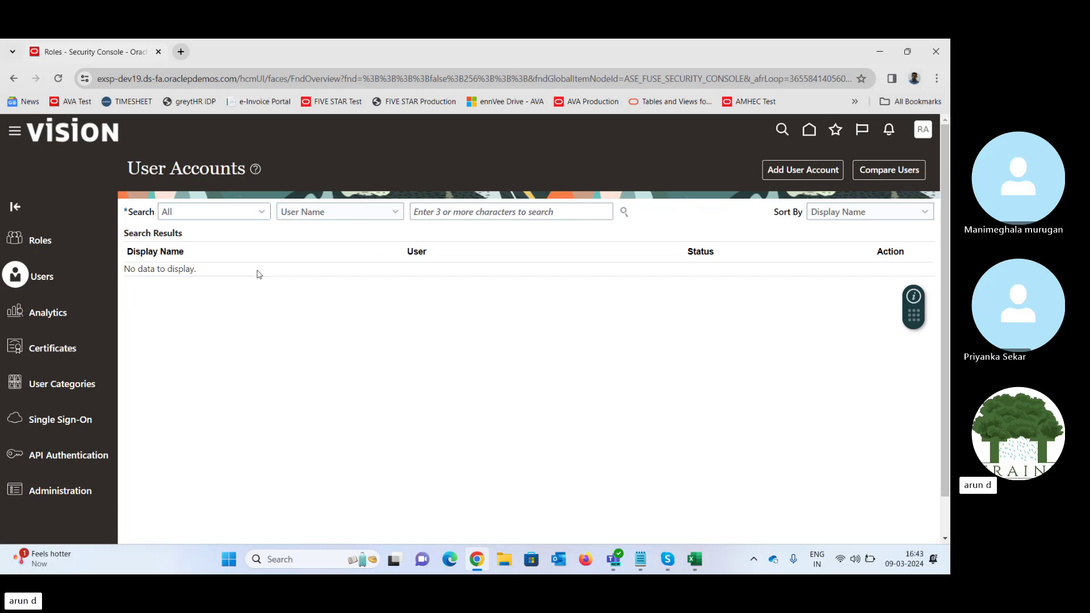
pyautogui.click(792, 169)
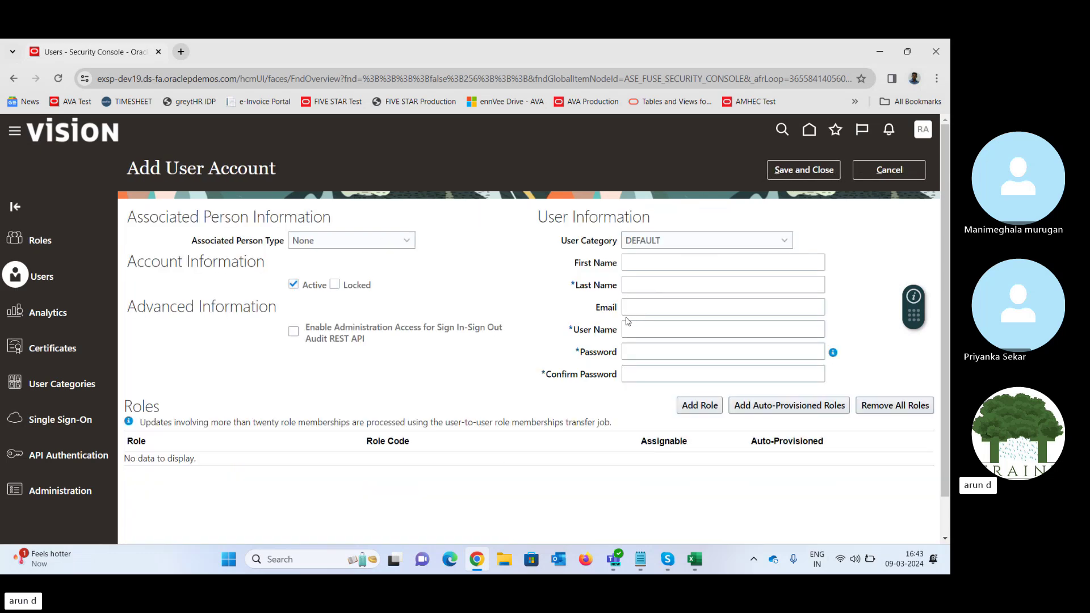
# - Fill in the new user's last name, then enter and confirm the account password
pyautogui.click(668, 288)
pyautogui.write('Raju')
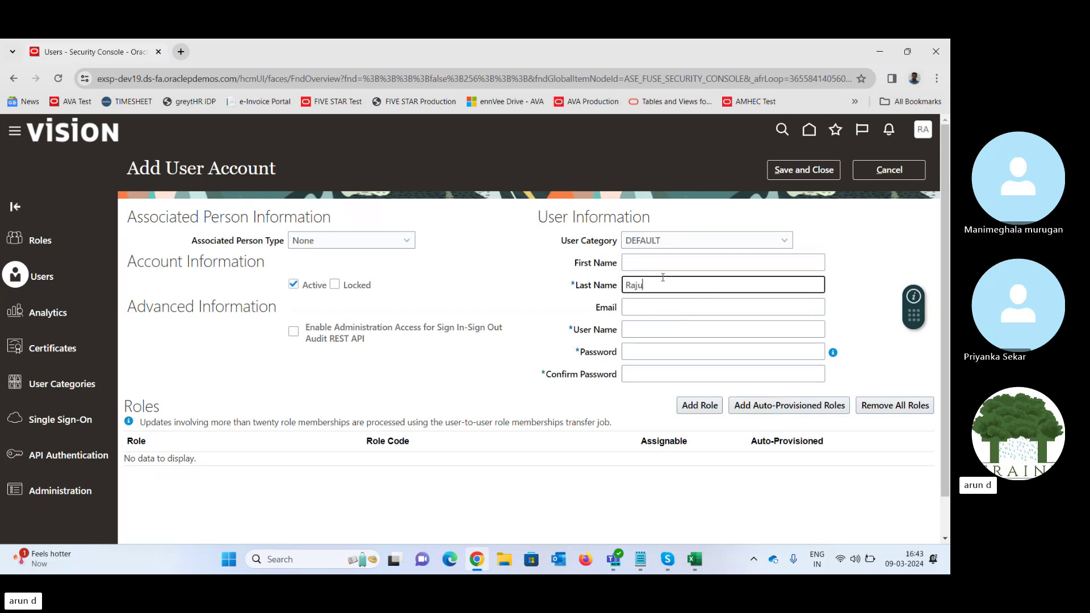
pyautogui.press('Tab')
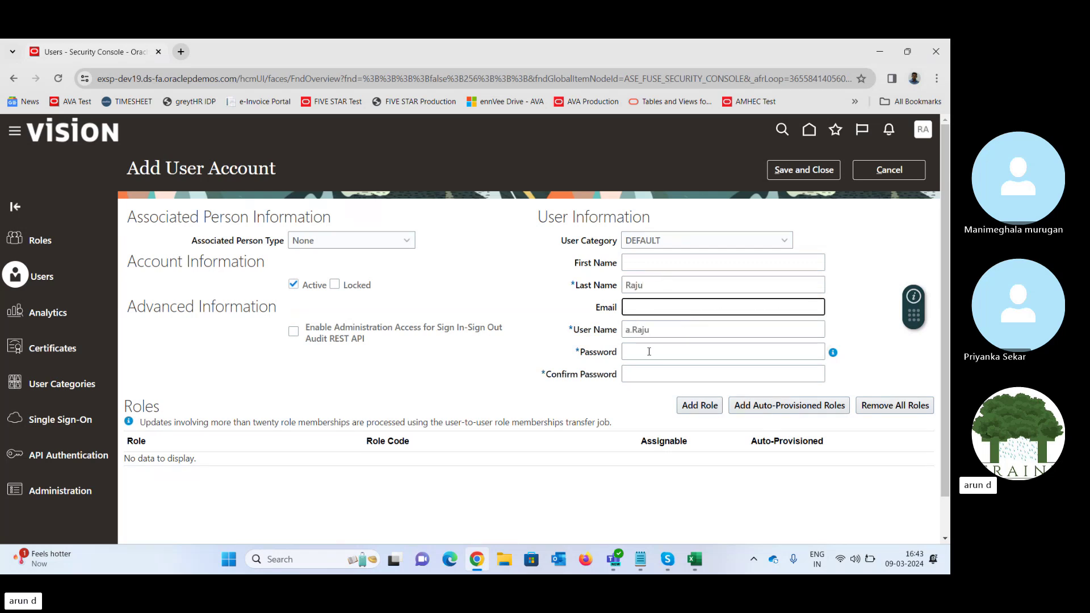
pyautogui.click(645, 352)
pyautogui.write('W')
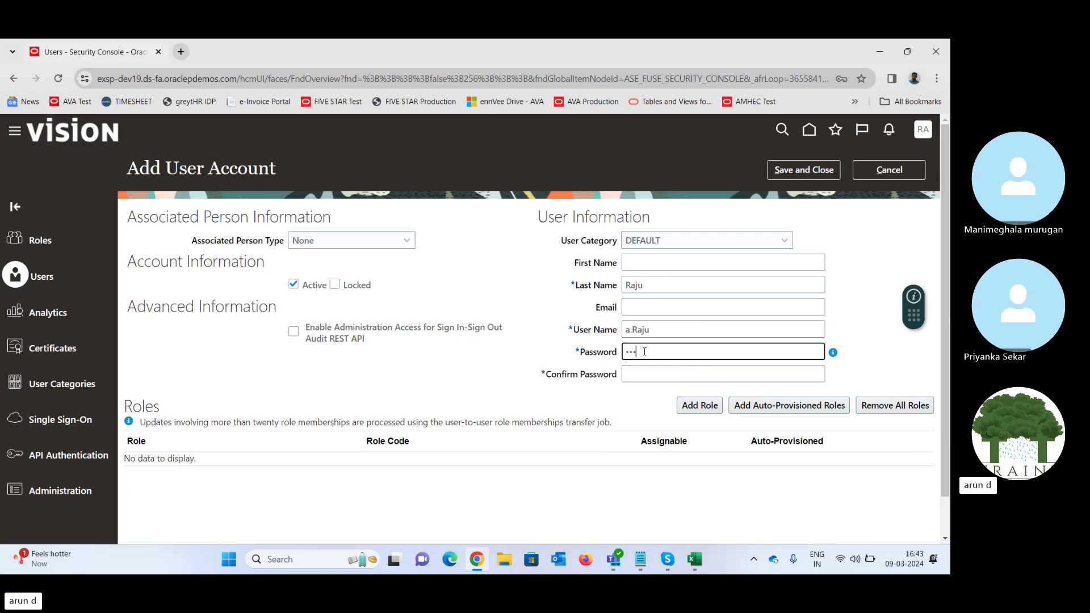
pyautogui.write('*******')
pyautogui.press('Tab')
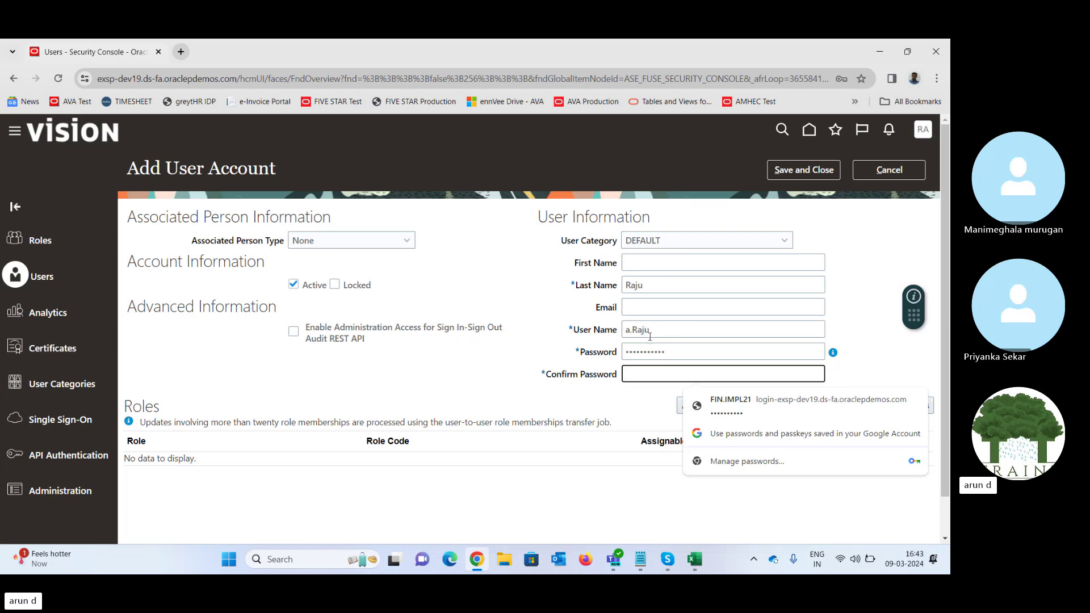
pyautogui.write('Welcome@123')
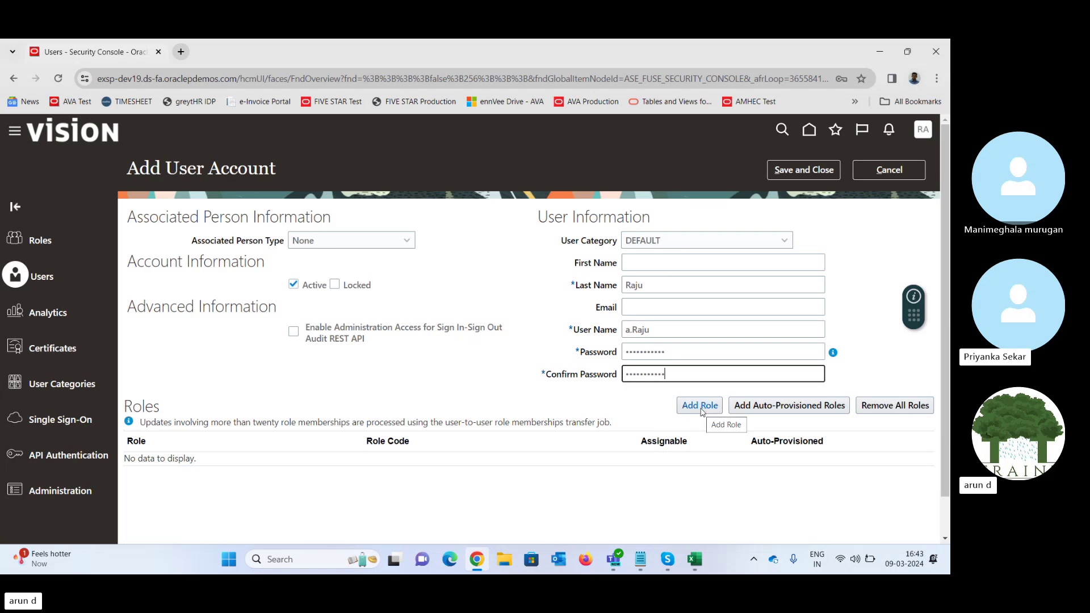
# - Search roles for 'emplo' and add Employee (ORA_PER_EMPLOYEE_ABSTRACT) to the new account
pyautogui.click(702, 407)
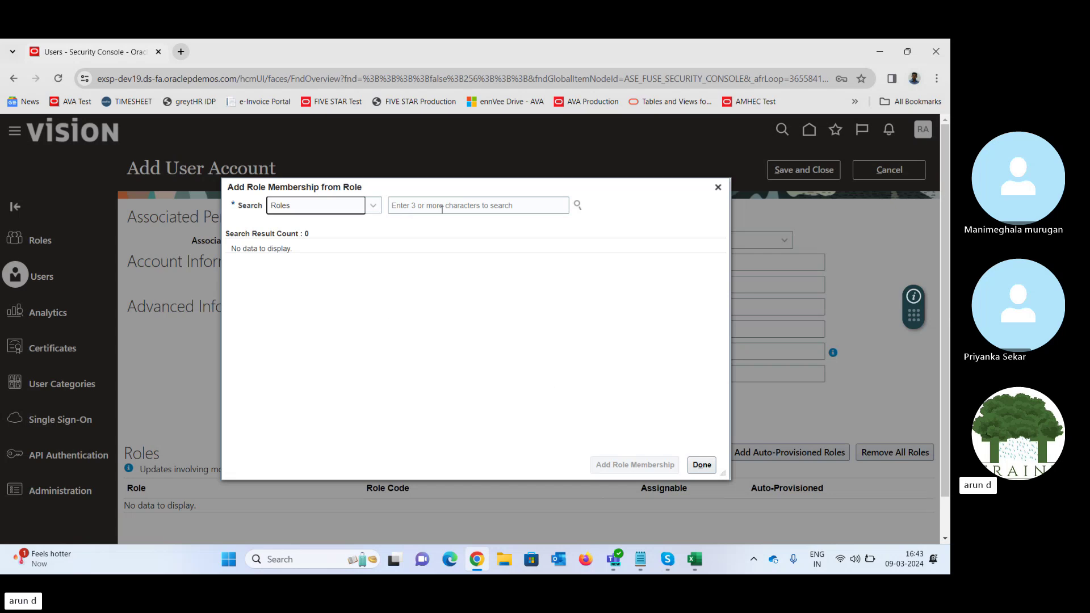
pyautogui.click(454, 206)
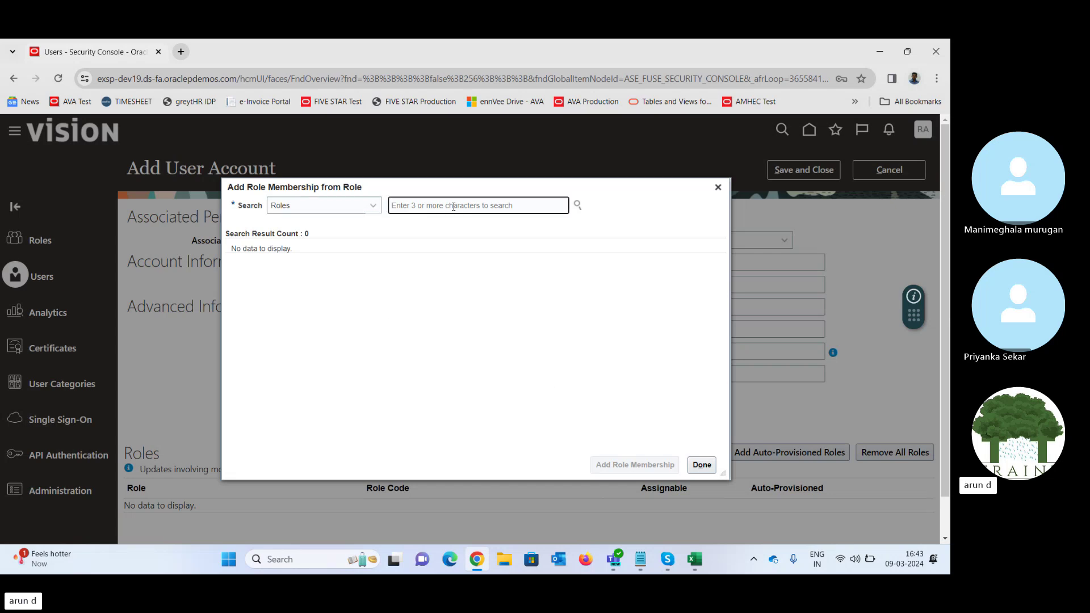
pyautogui.write('emplo')
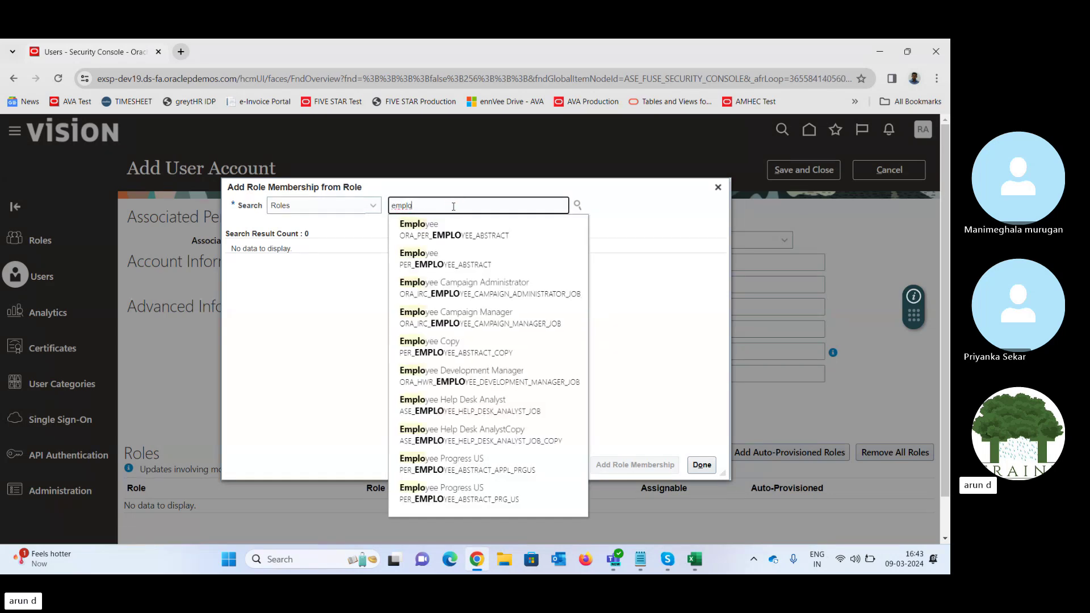
pyautogui.click(428, 231)
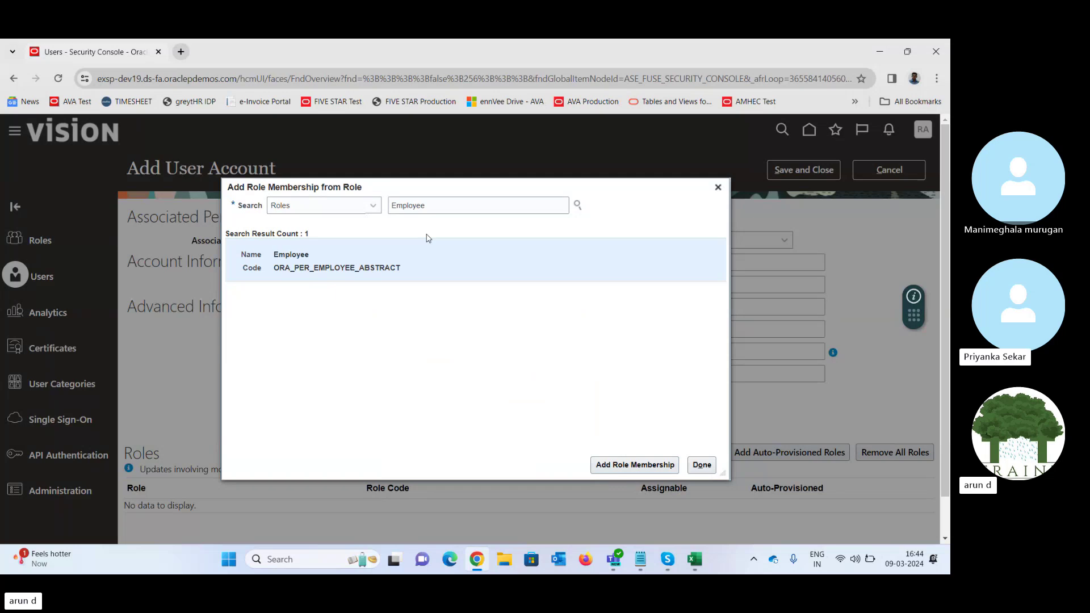
pyautogui.click(621, 464)
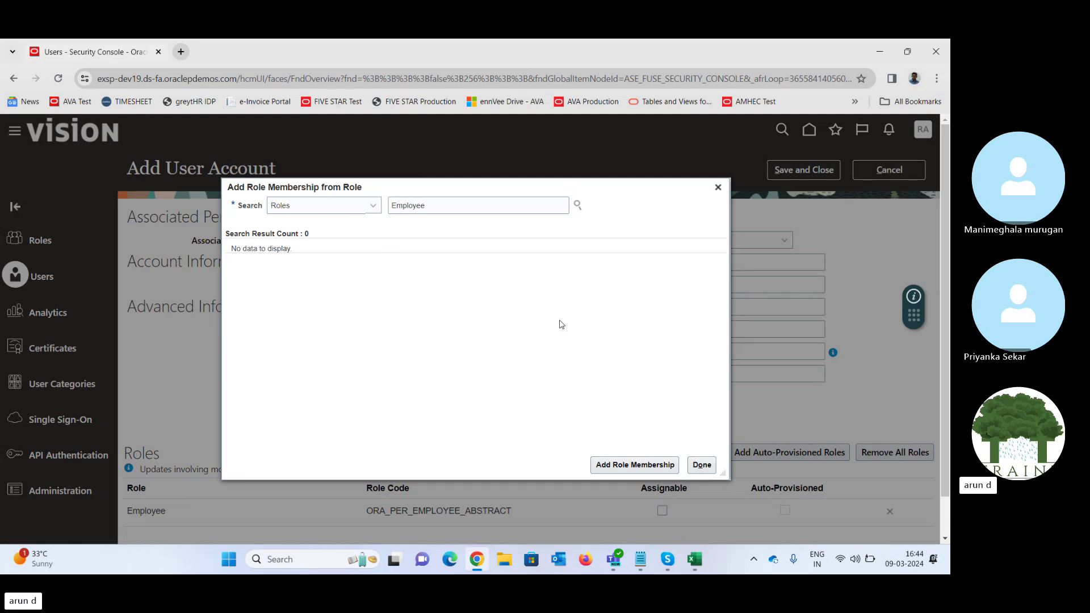
# - Search 'Advanced Proc' and add the Advanced Procurement Requester role to the new account
pyautogui.doubleClick(476, 205)
pyautogui.write('A')
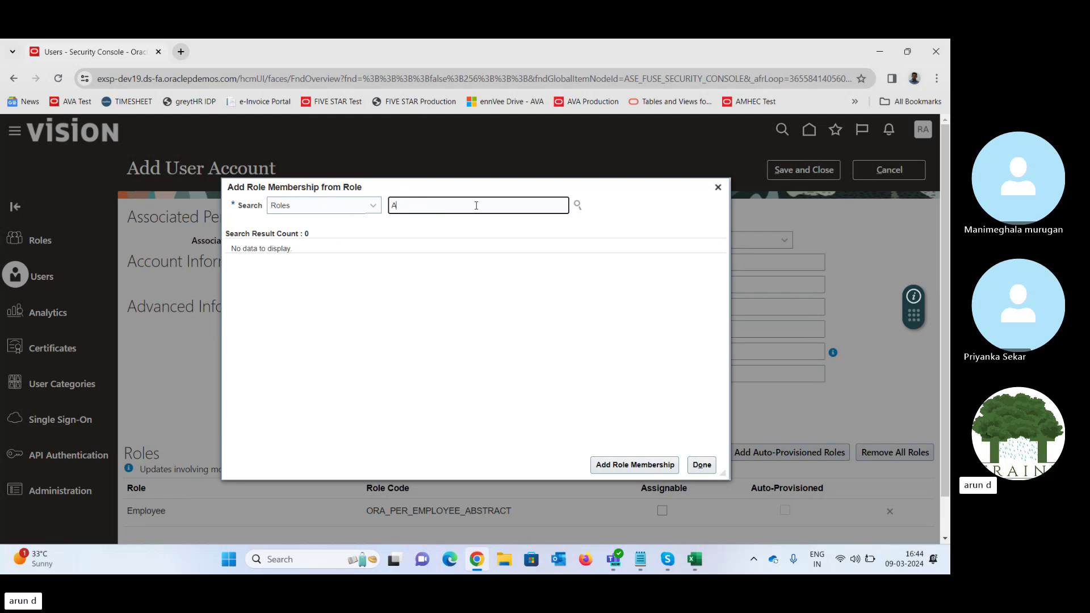
pyautogui.write('dvance')
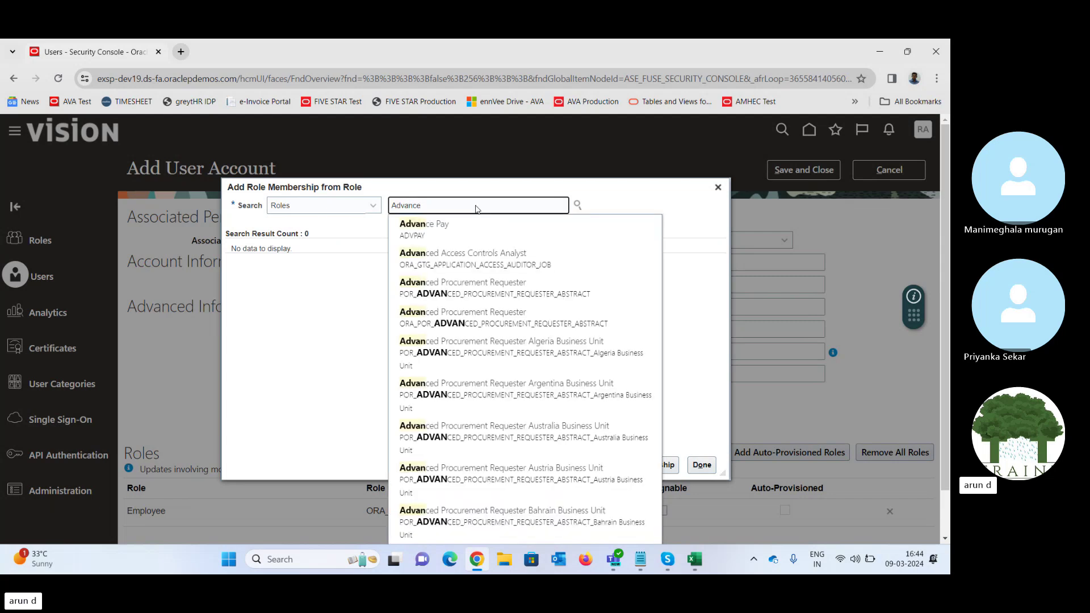
pyautogui.write('d')
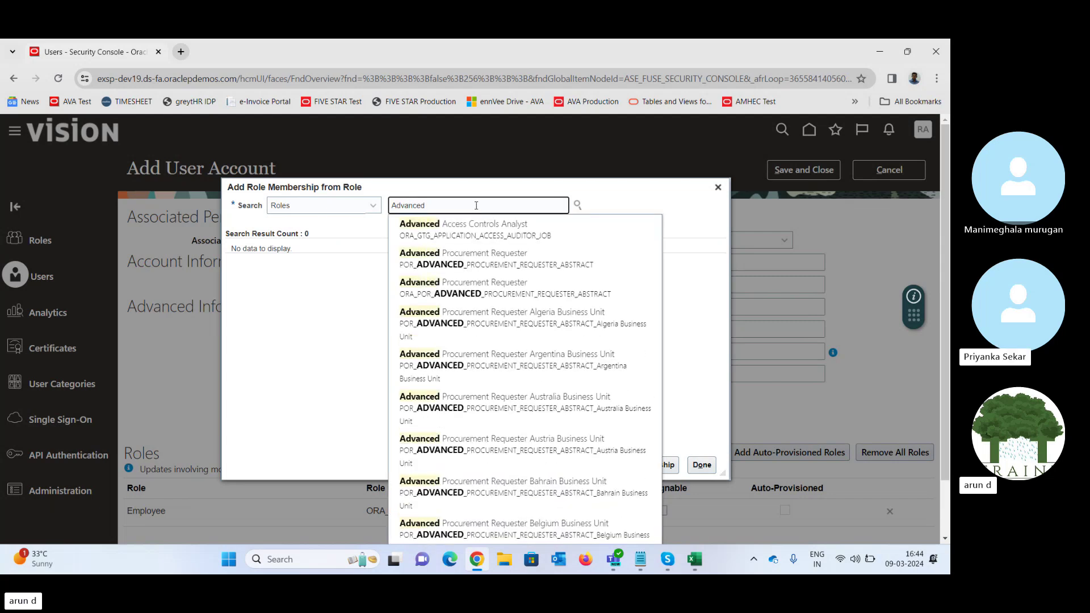
pyautogui.write(' Proc')
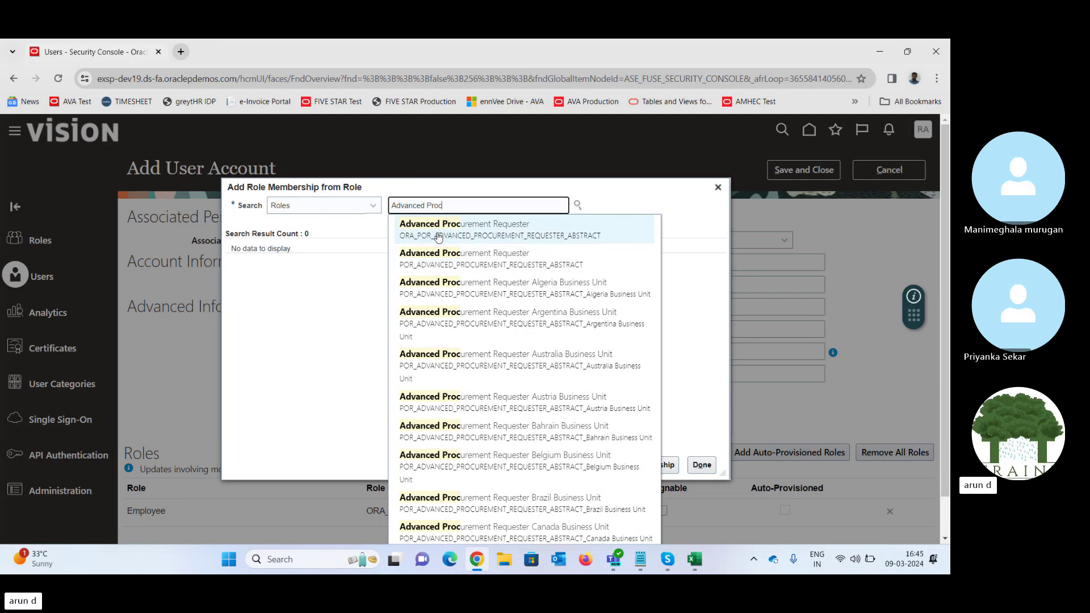
pyautogui.click(409, 241)
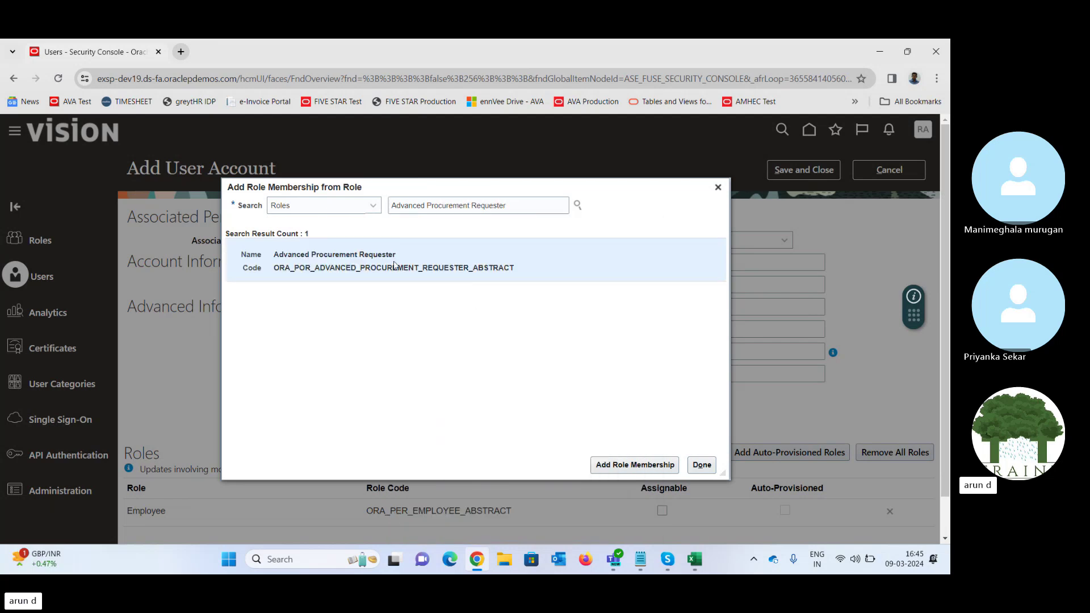
pyautogui.click(623, 467)
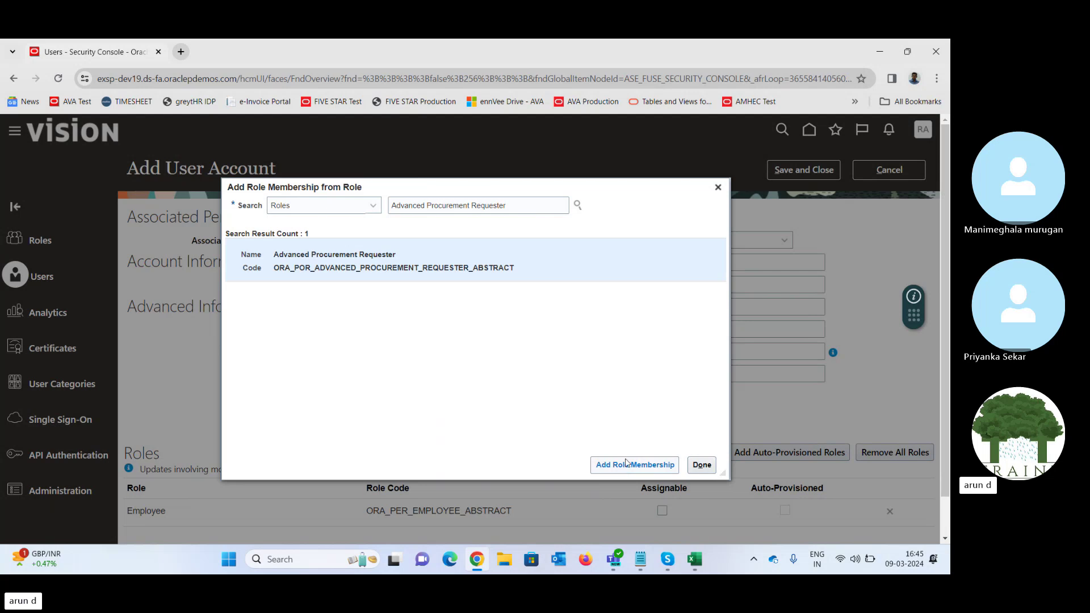
pyautogui.click(703, 468)
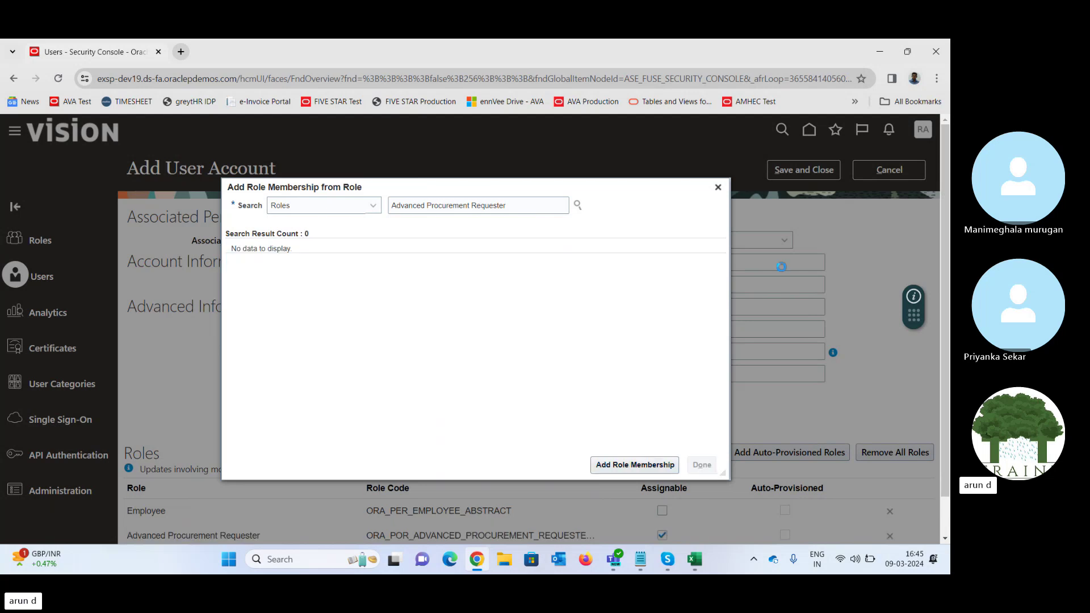
# - Save the new account, then search users by last name and open the first match
pyautogui.click(814, 174)
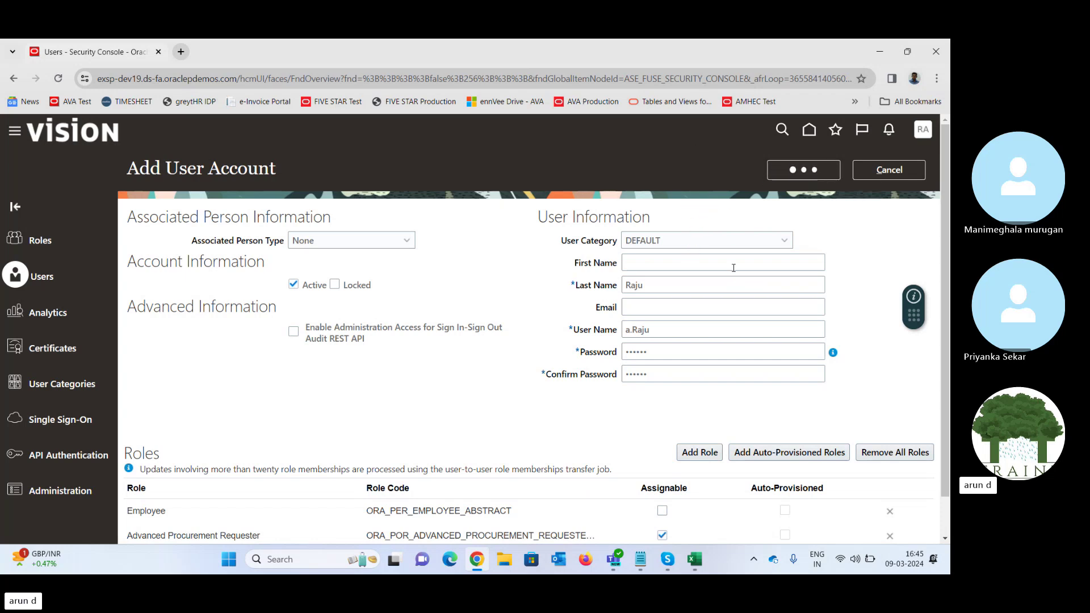
pyautogui.click(550, 209)
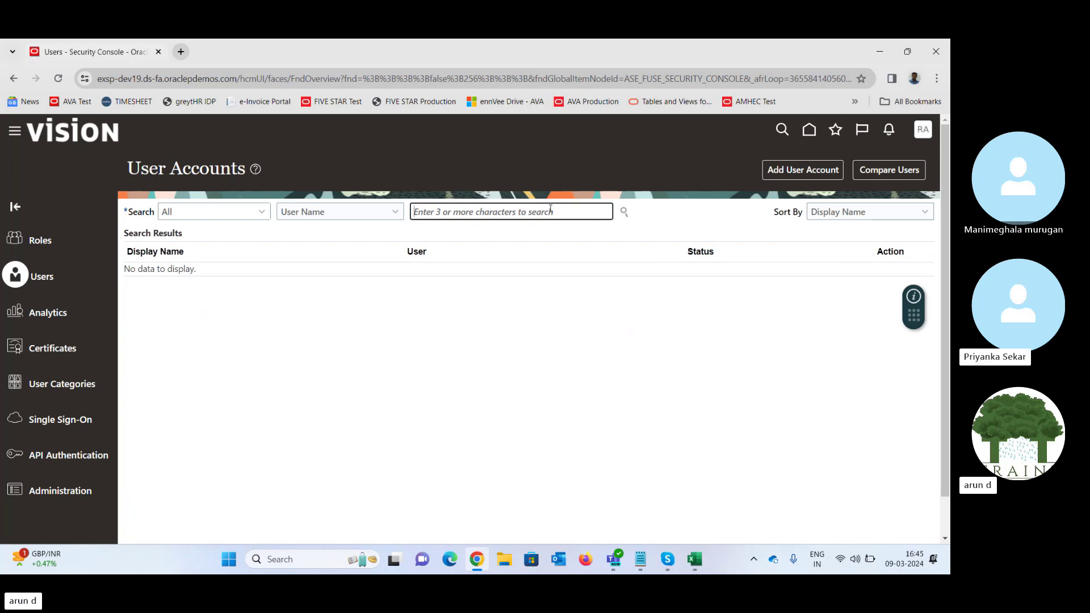
pyautogui.write('Raju')
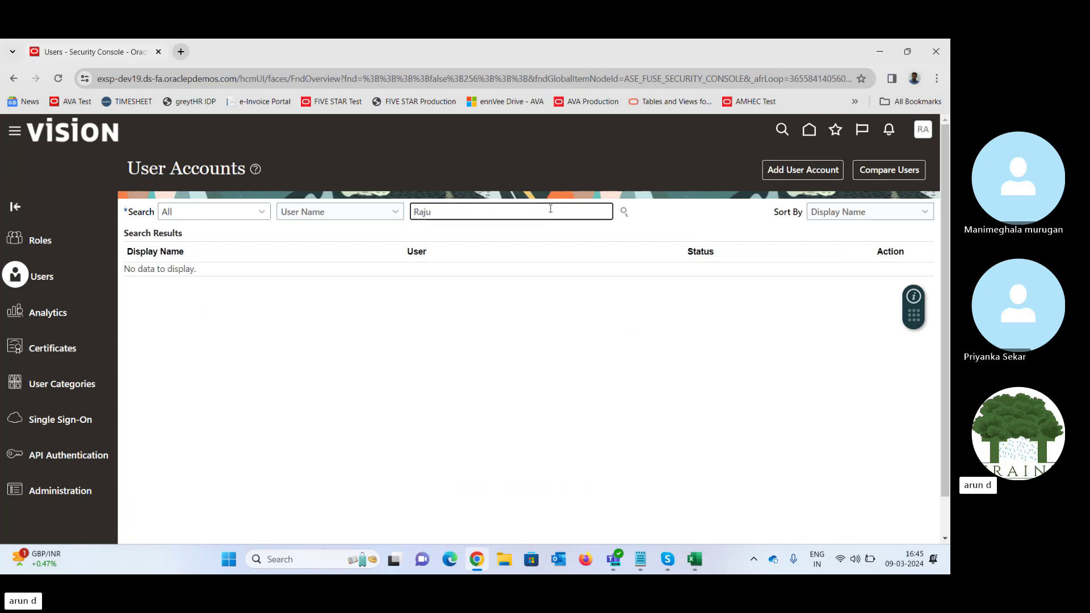
pyautogui.press('Return')
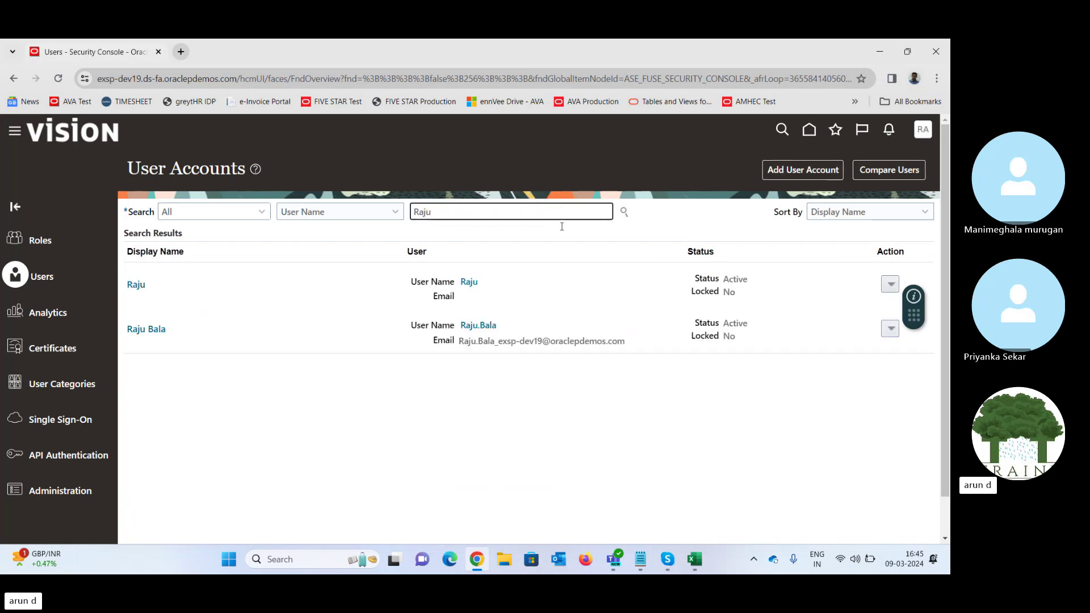
pyautogui.click(136, 285)
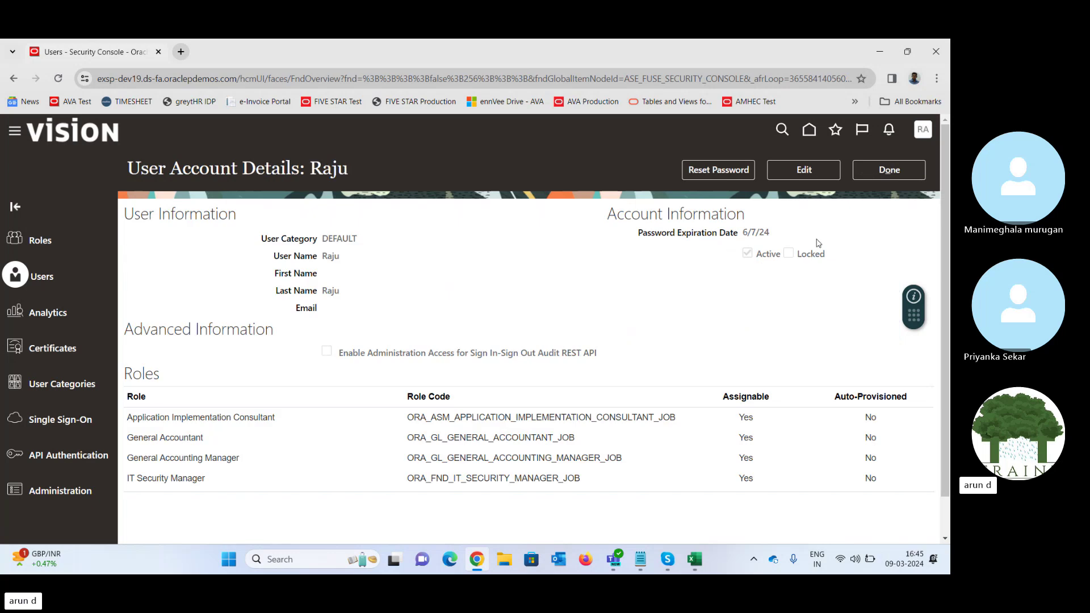
# - Edit the user account and add the Advanced Procurement Requester role
pyautogui.click(832, 173)
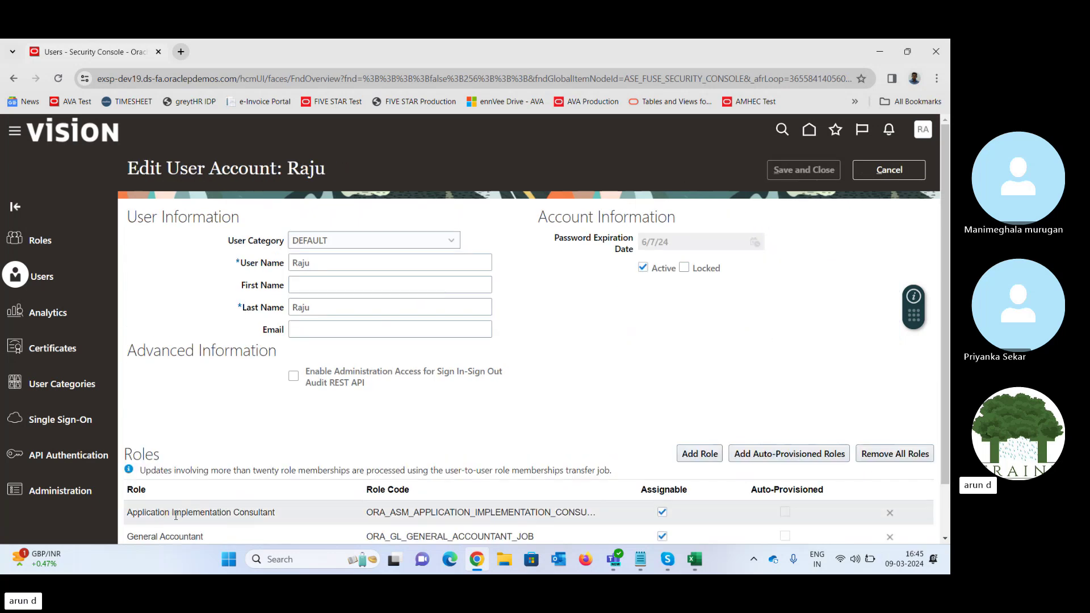
pyautogui.scroll(-2, 947, 302)
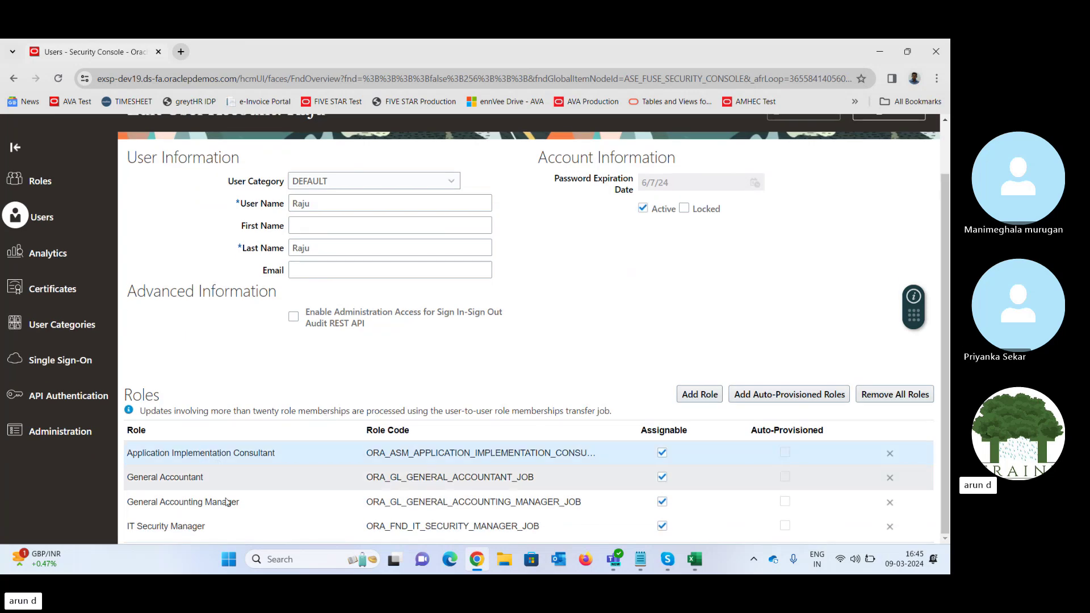
pyautogui.click(210, 528)
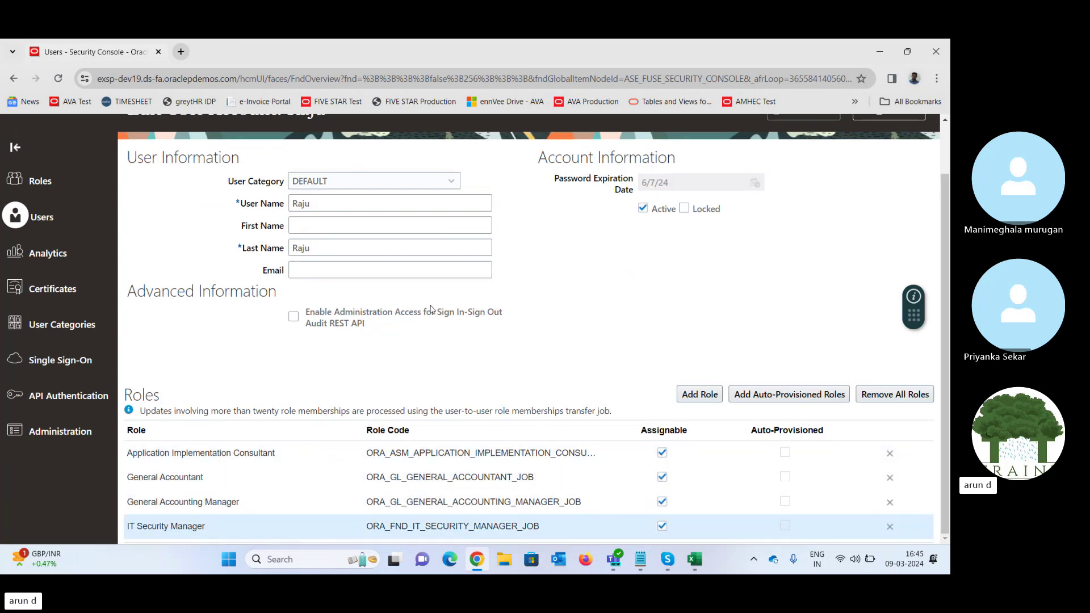
pyautogui.click(699, 395)
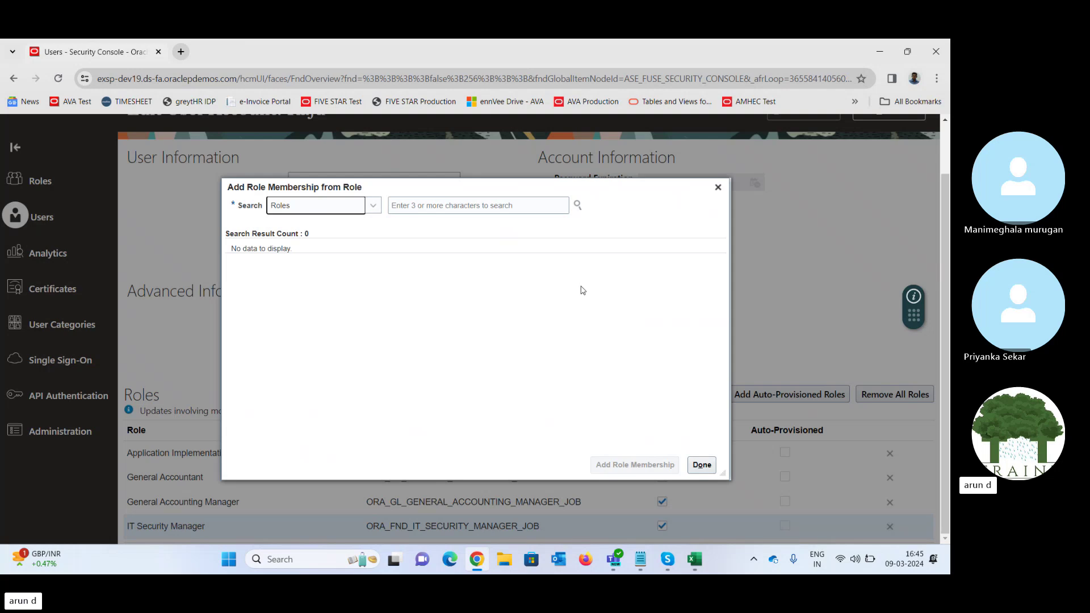
pyautogui.click(459, 207)
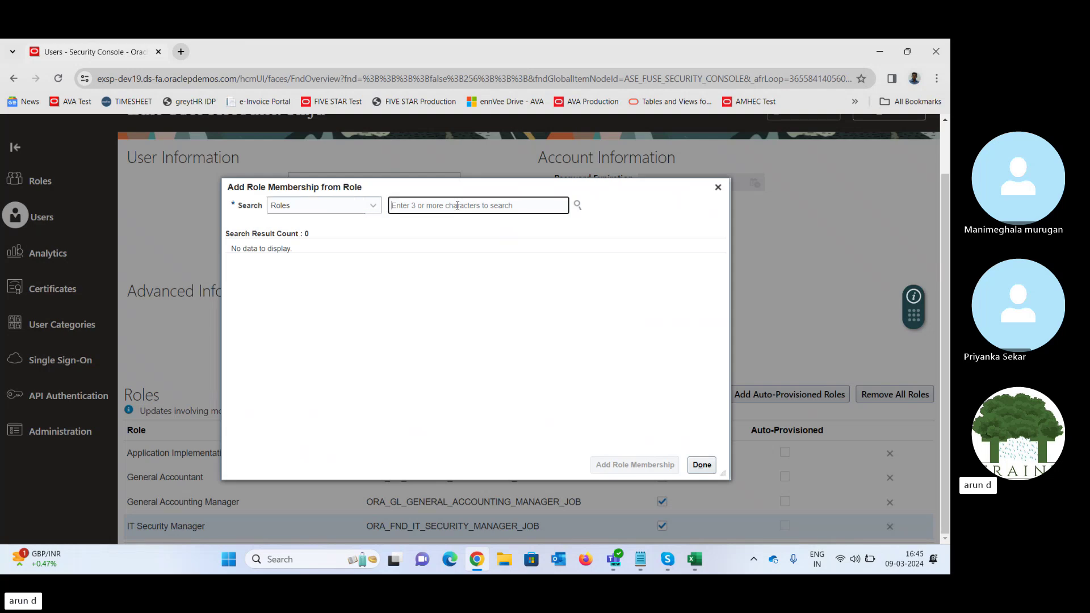
pyautogui.write('Advanced')
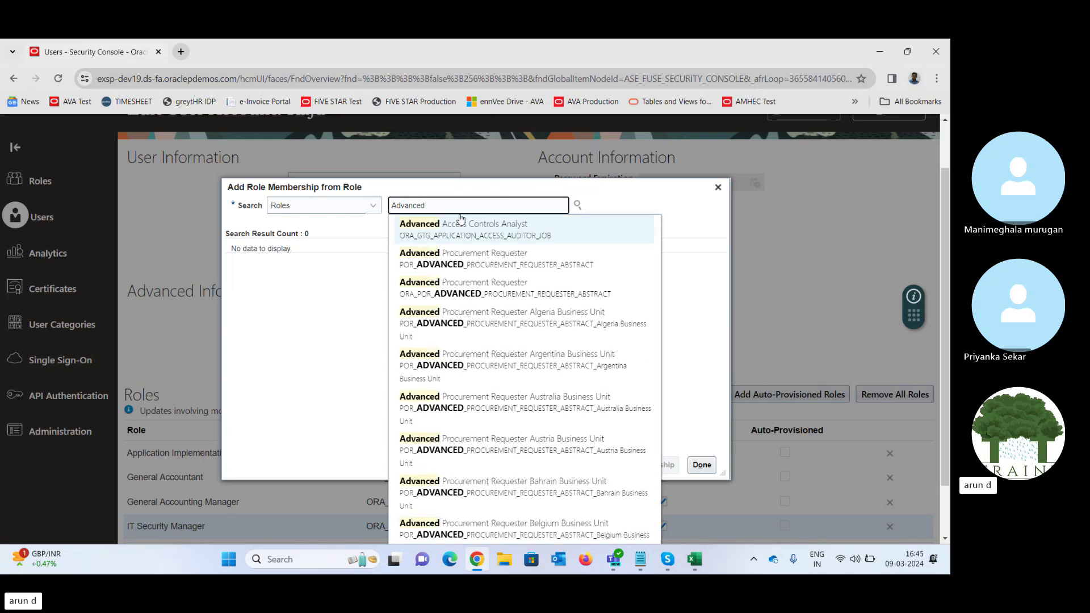
pyautogui.write('ro')
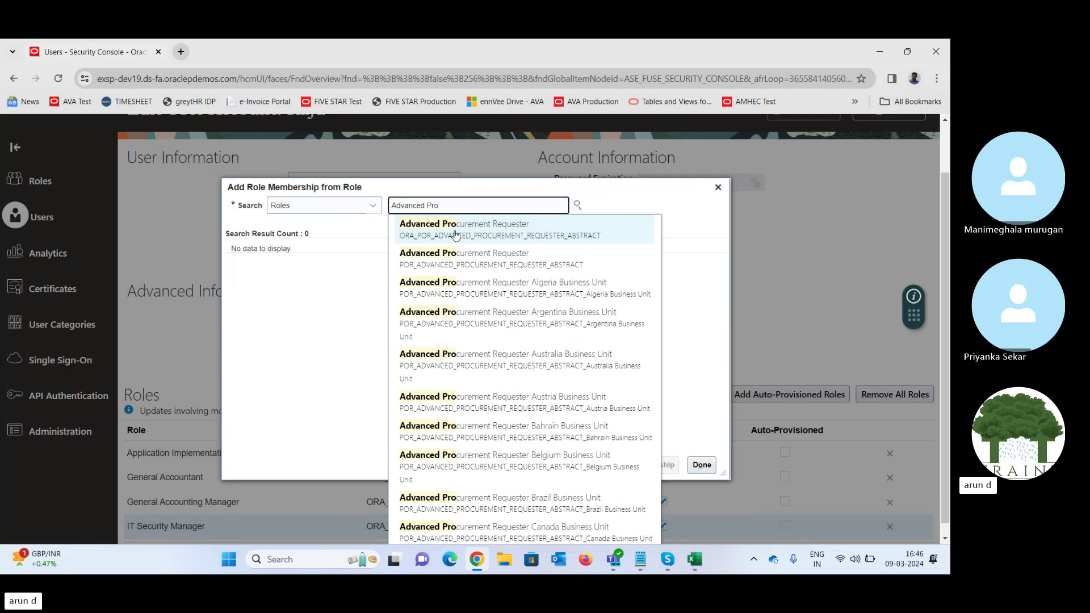
pyautogui.click(445, 227)
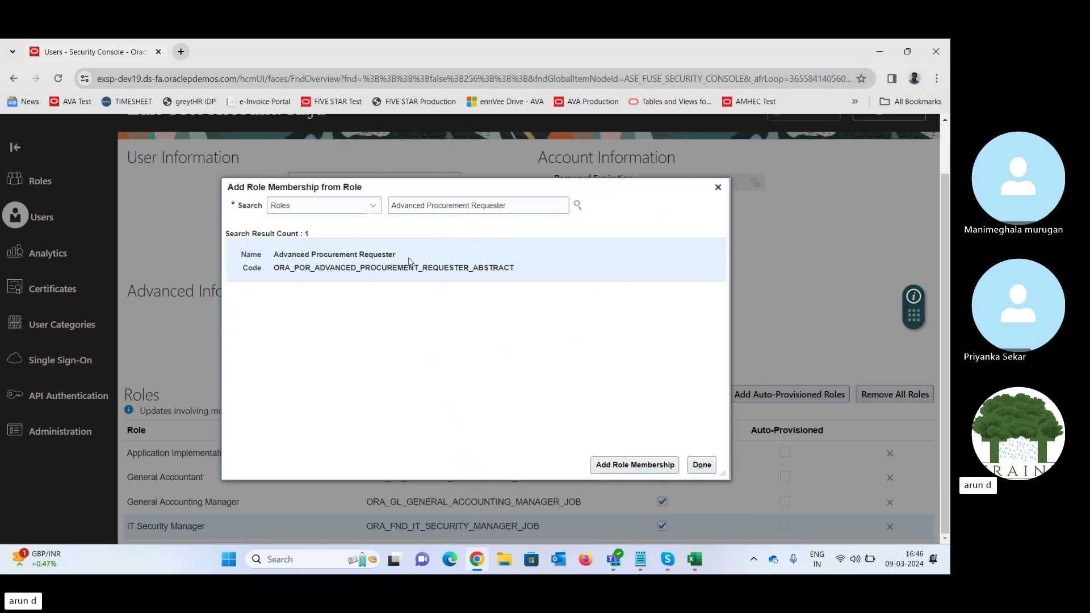
pyautogui.click(638, 467)
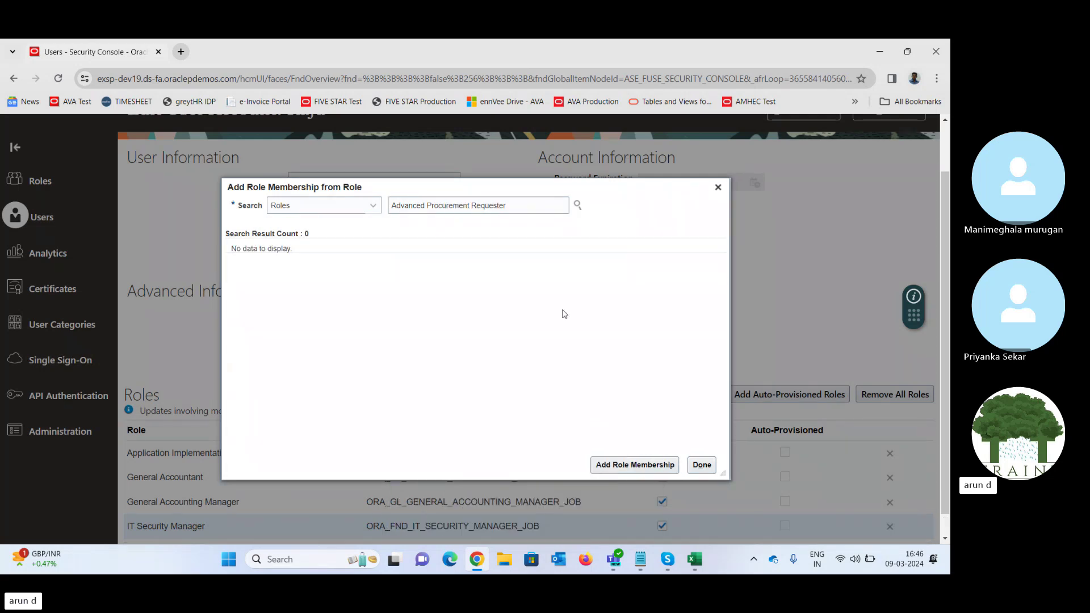
pyautogui.click(703, 465)
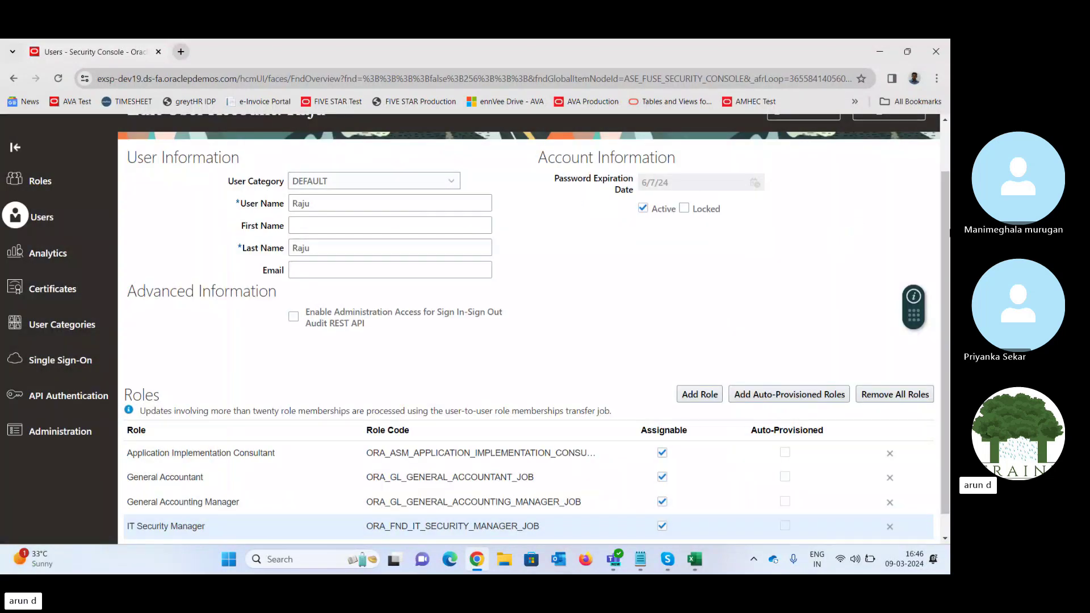
# - Add the Procurement Manager role to the user
pyautogui.click(699, 394)
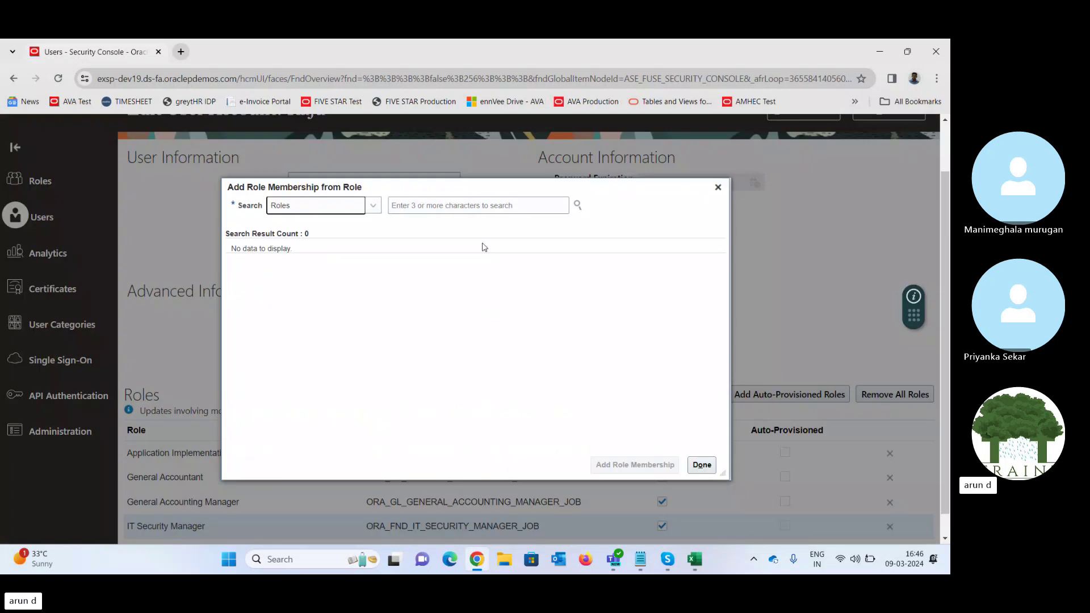
pyautogui.click(451, 206)
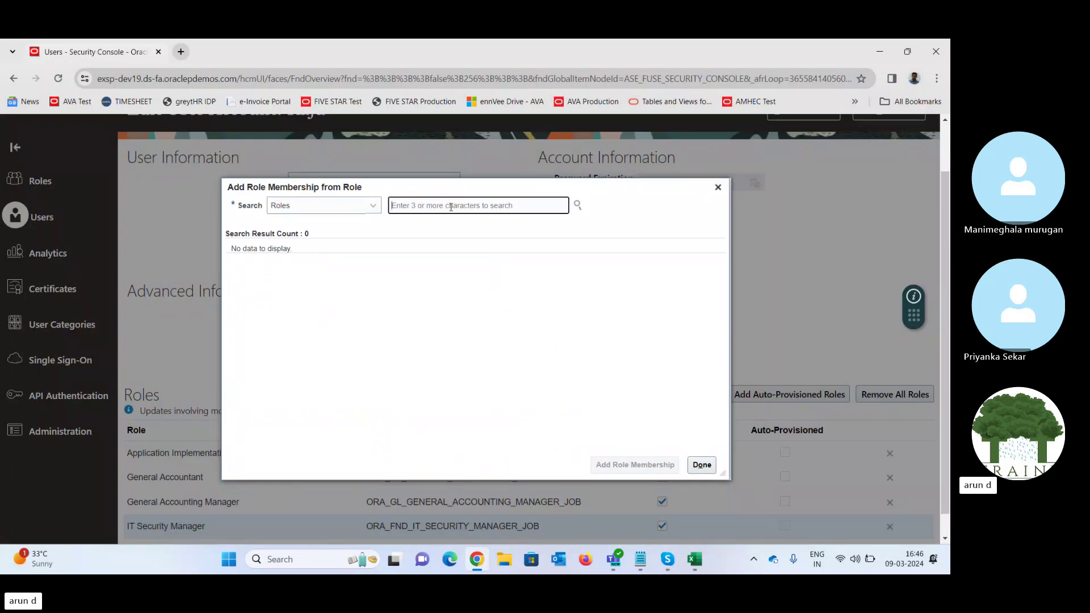
pyautogui.write('F')
pyautogui.write('rocurement')
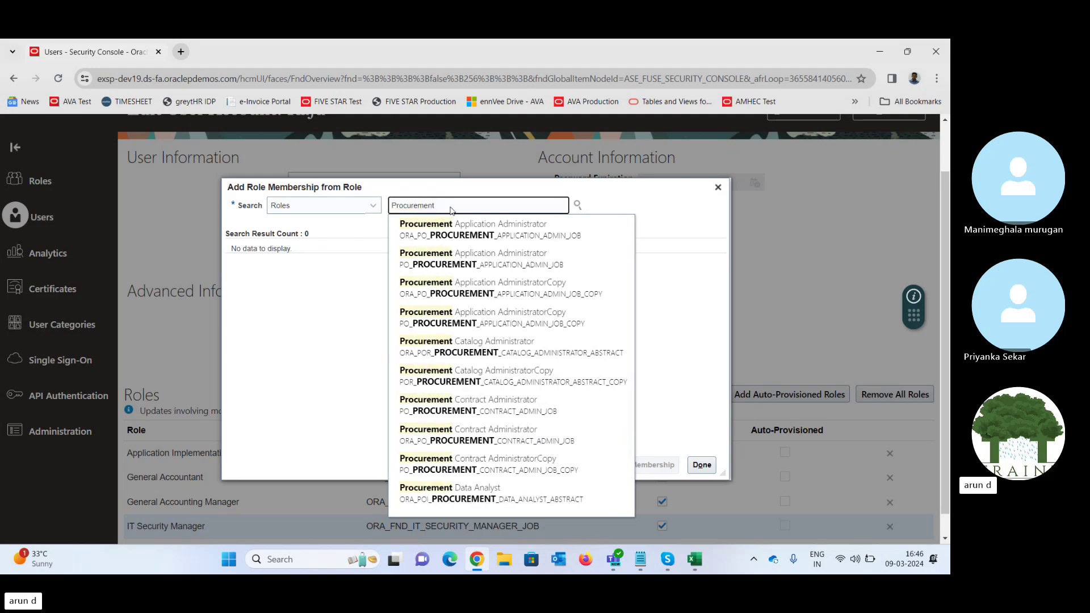
pyautogui.write(' m')
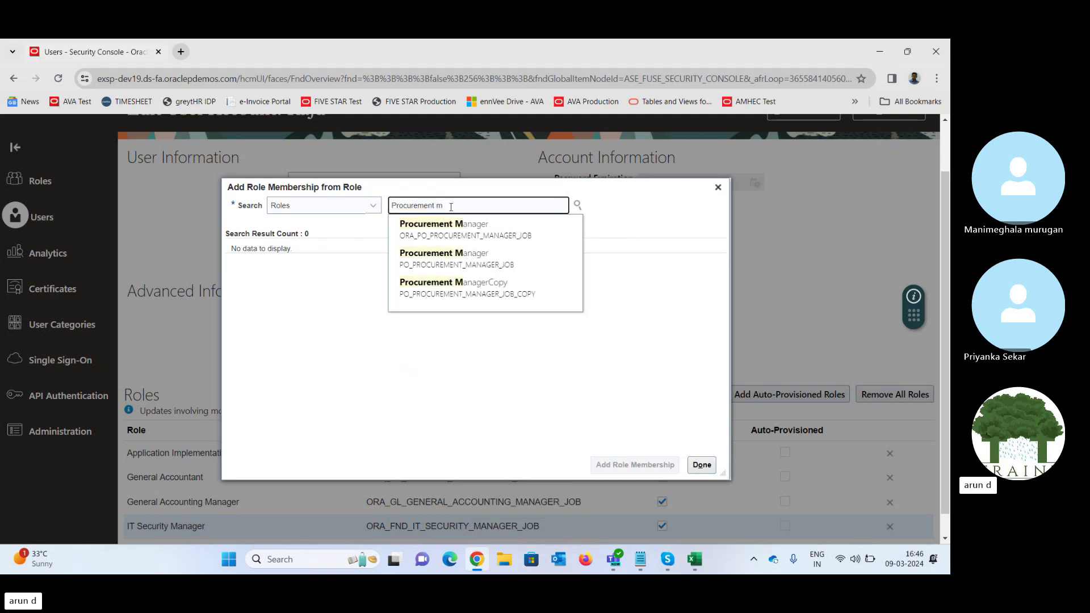
pyautogui.press('Down')
pyautogui.press('Return')
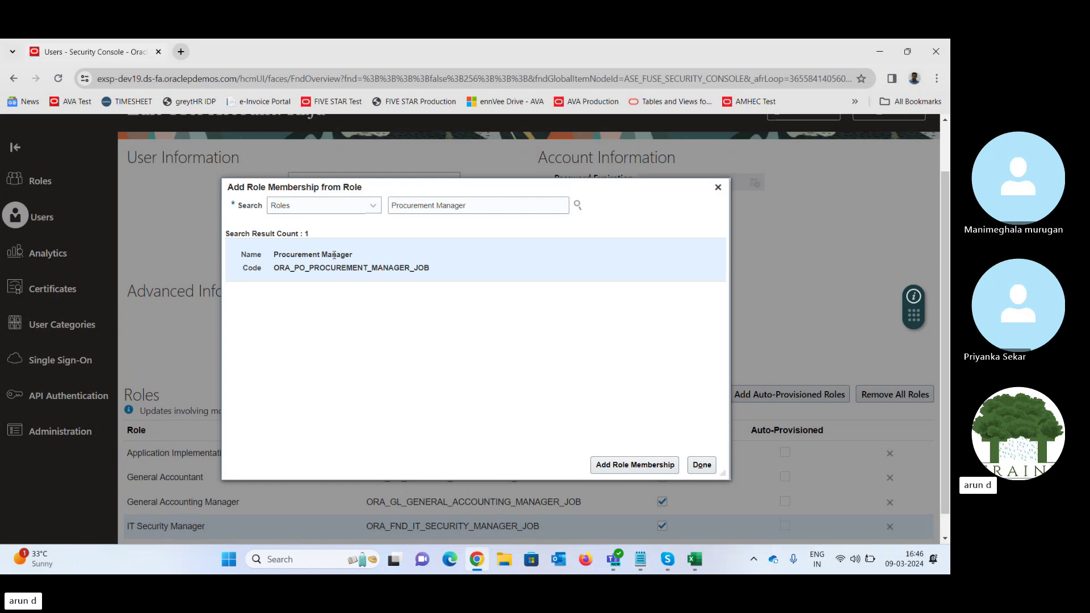
pyautogui.click(644, 466)
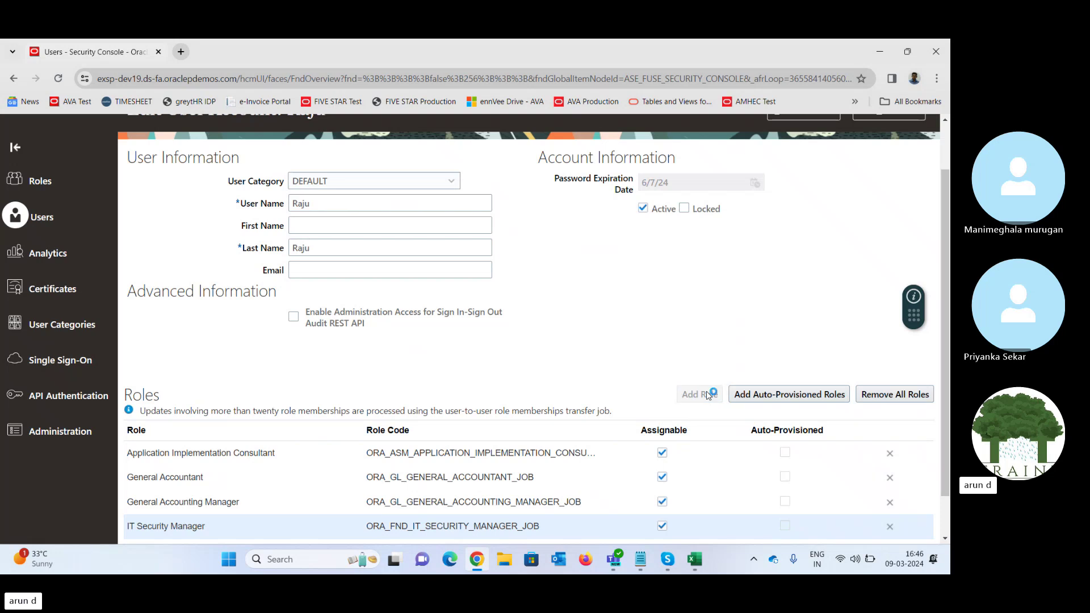
# - Add the Receiving Agent role to the user
pyautogui.click(708, 396)
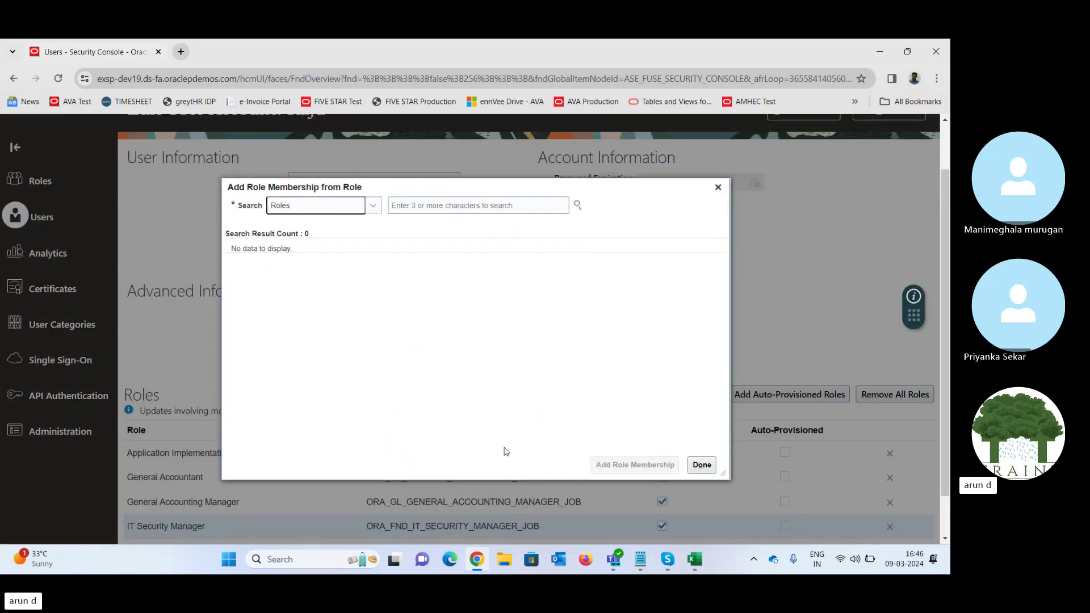
pyautogui.click(497, 208)
pyautogui.write('Re')
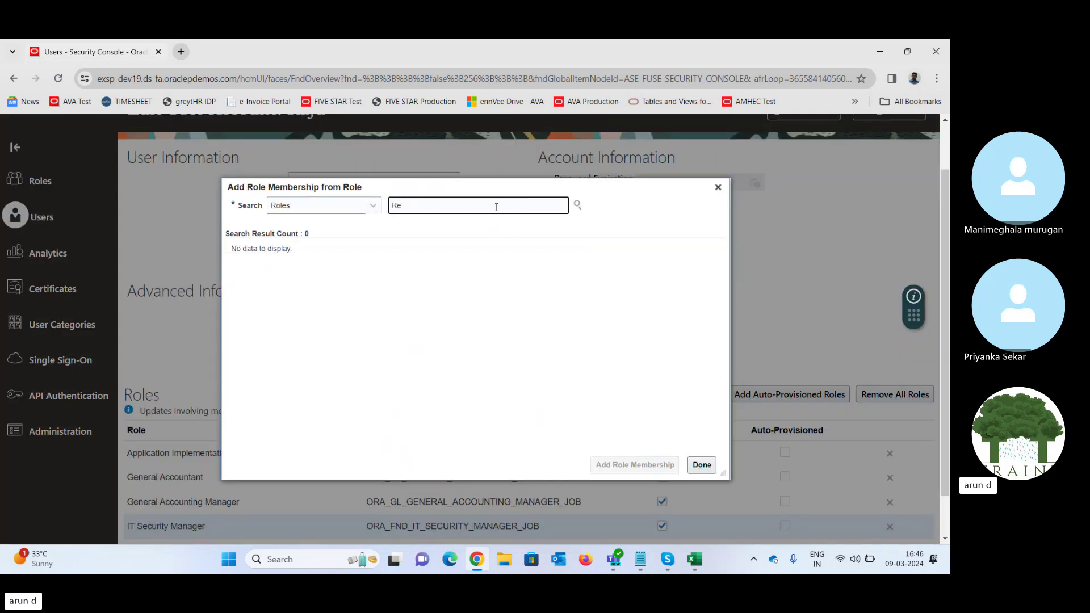
pyautogui.write('cei')
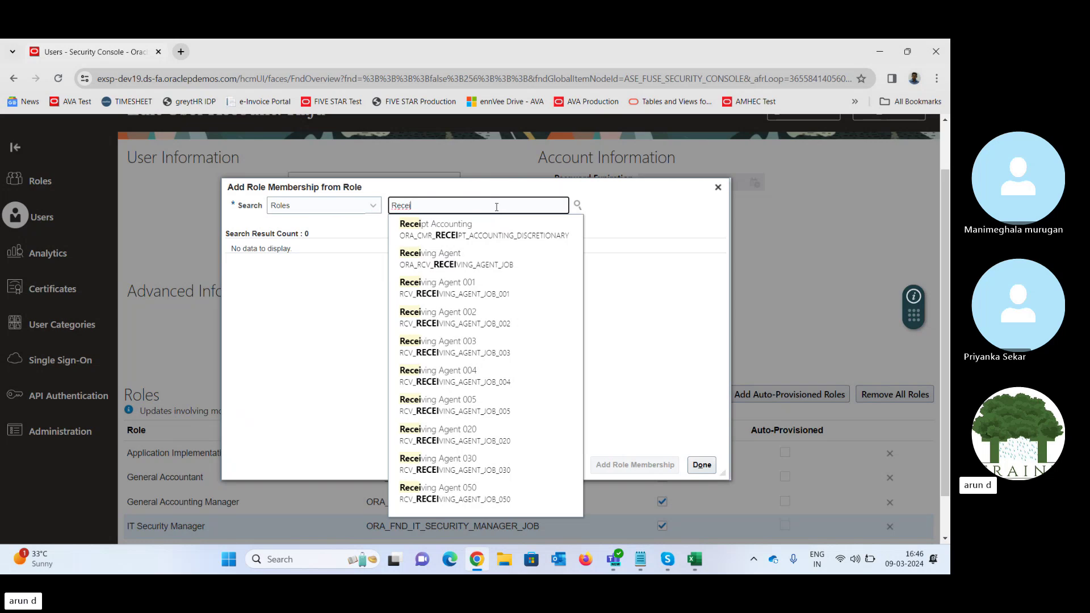
pyautogui.click(429, 259)
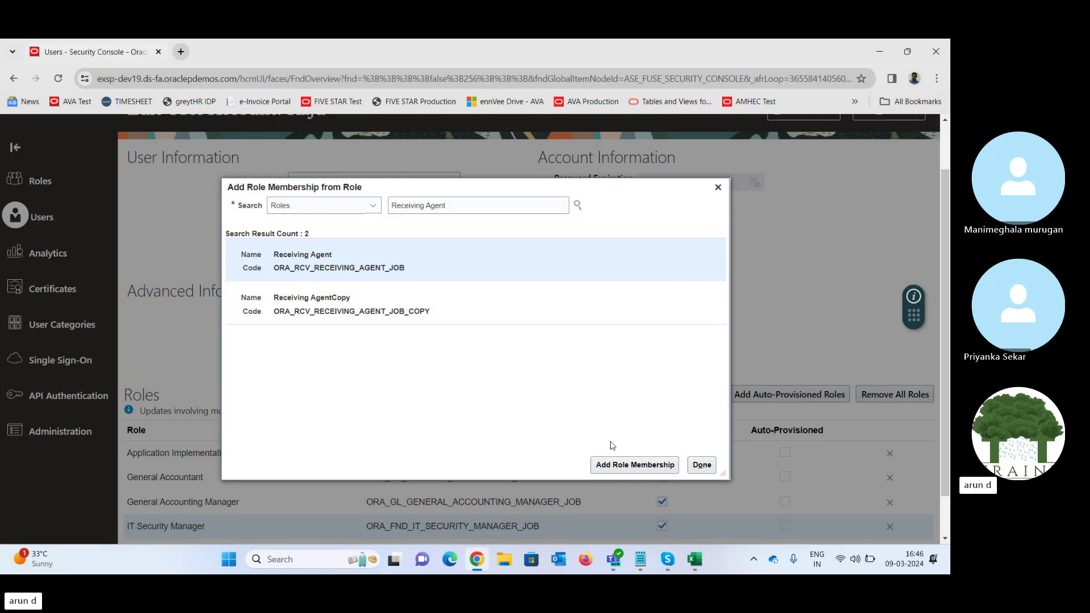
pyautogui.click(633, 466)
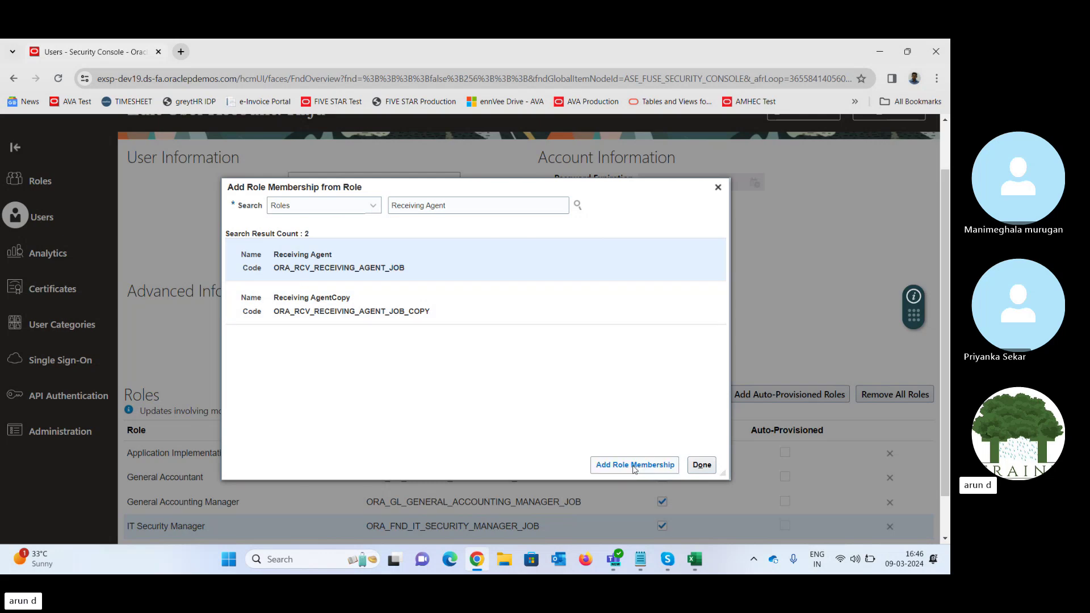
pyautogui.click(702, 465)
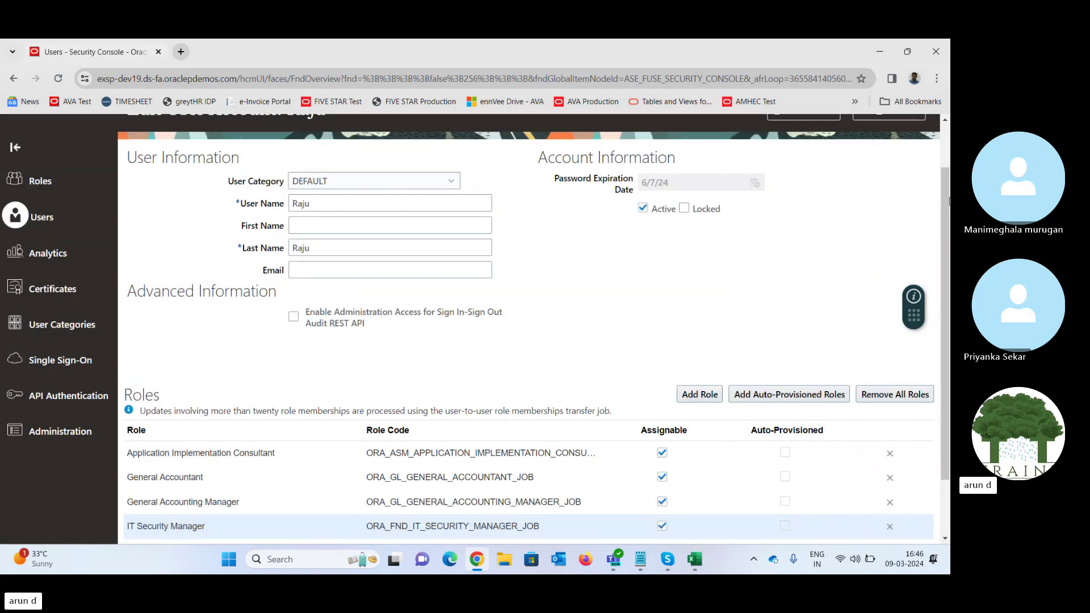
# - Save the user's three added roles and go back to the User Accounts results
pyautogui.scroll(2, 946, 200)
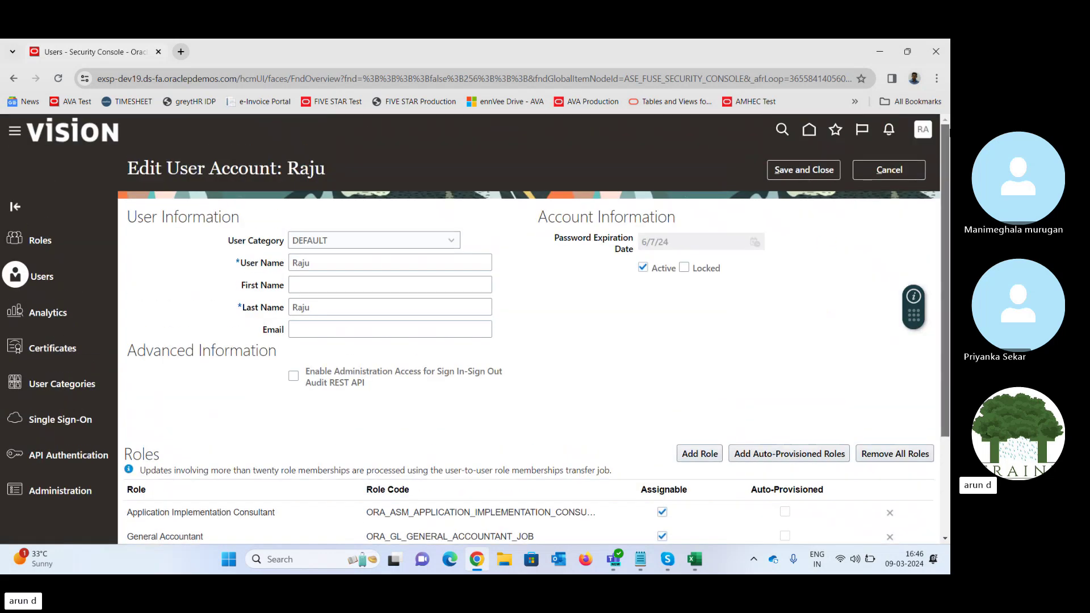
pyautogui.click(790, 172)
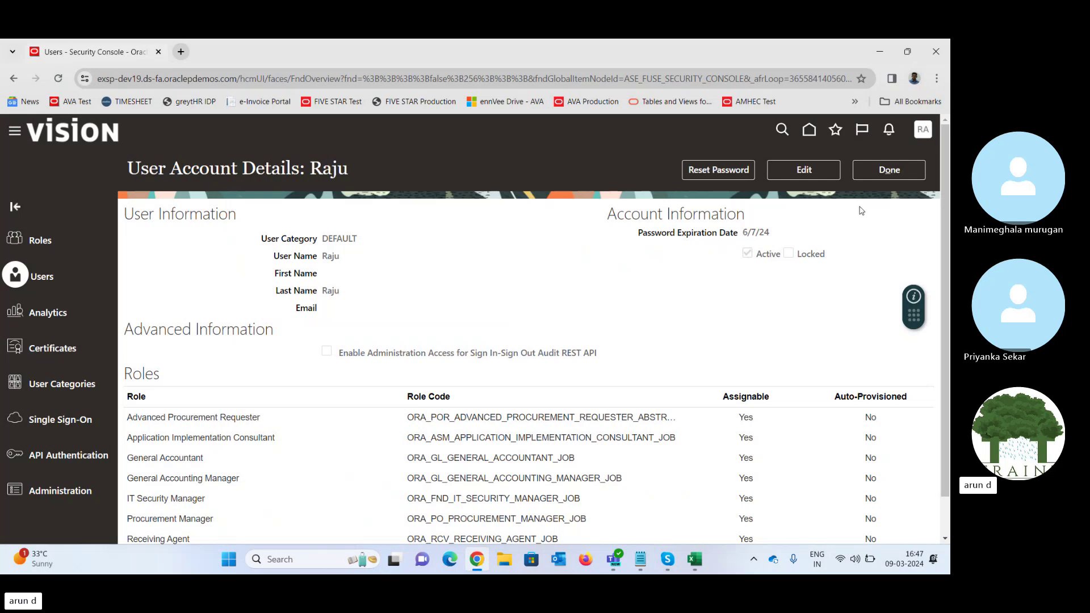
pyautogui.click(884, 172)
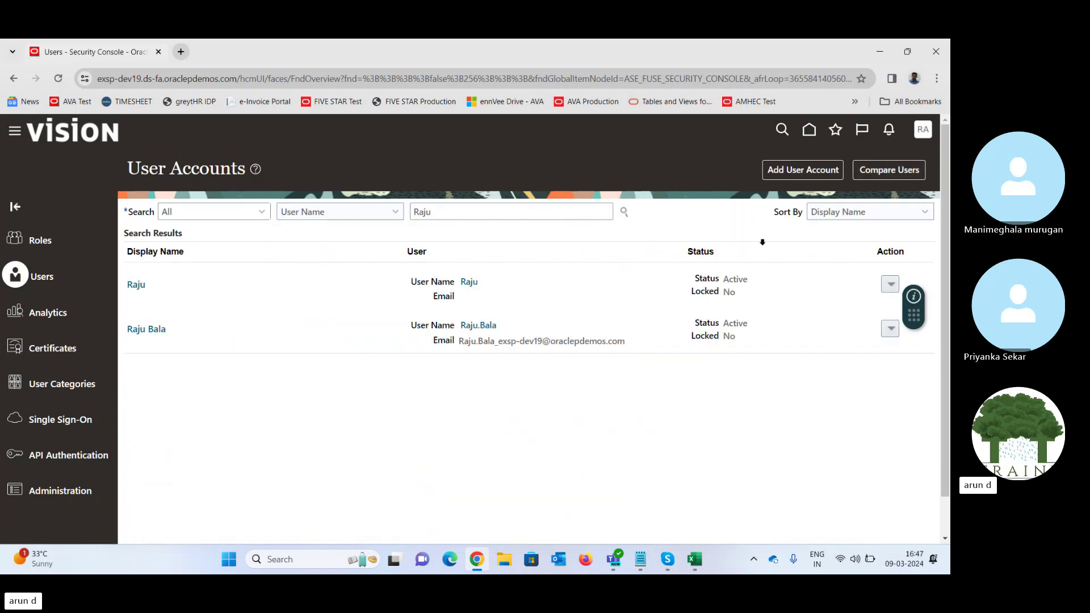
# - Navigate to Setup and Maintenance and bring up the Setup: Procurement page
pyautogui.click(924, 130)
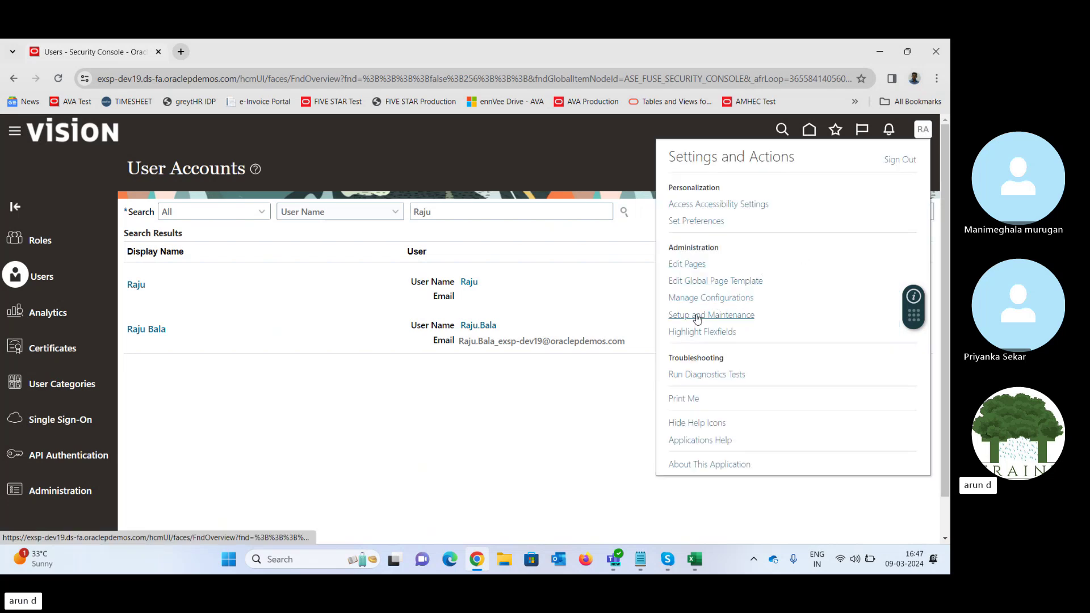
pyautogui.click(698, 316)
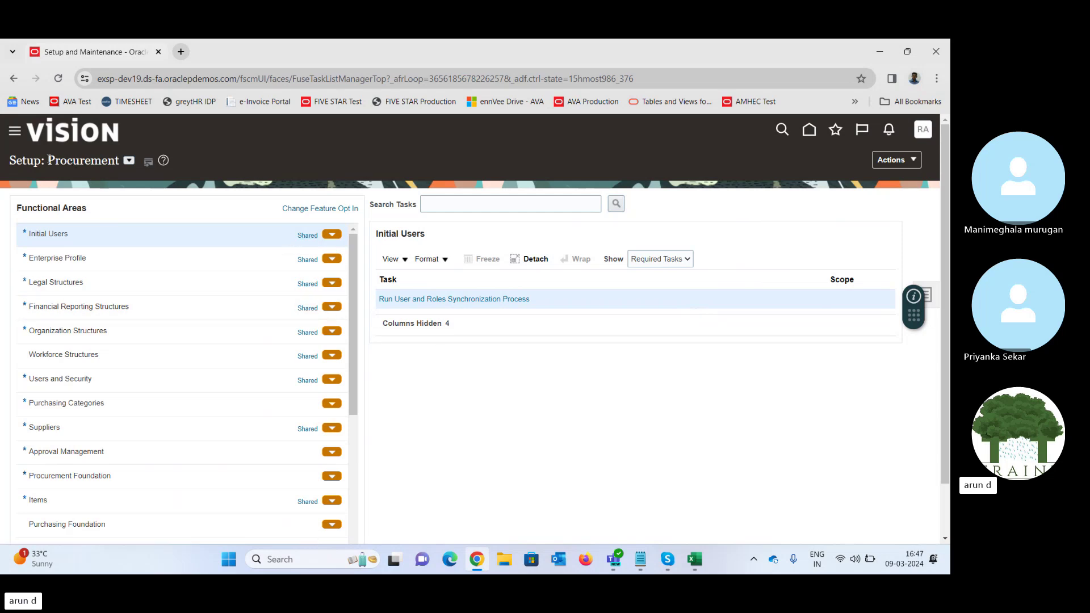
pyautogui.moveTo(48, 161); pyautogui.dragTo(92, 160)
pyautogui.click(206, 141)
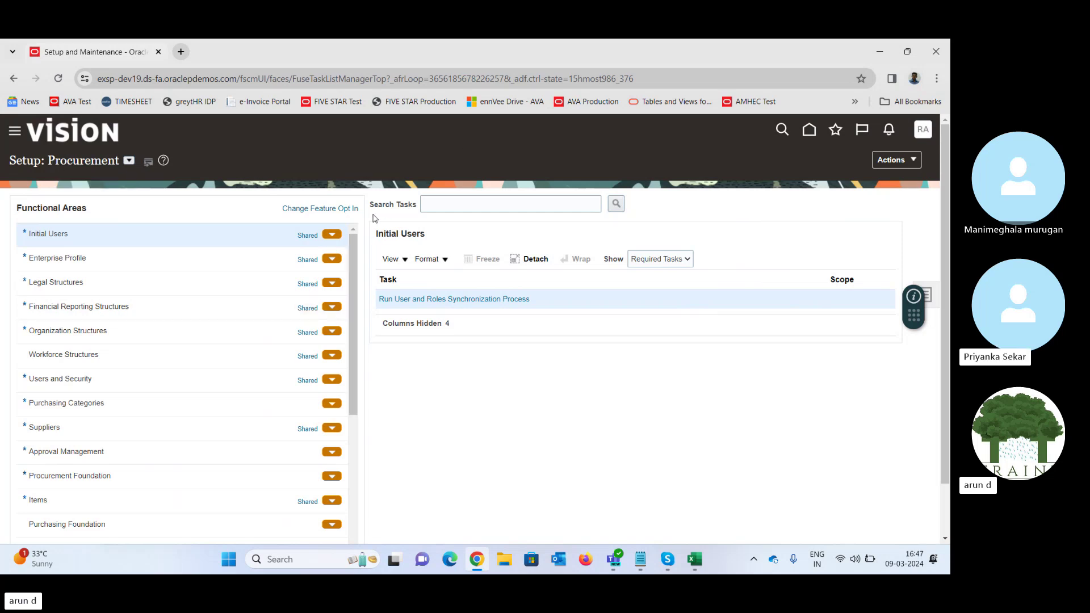
pyautogui.click(129, 161)
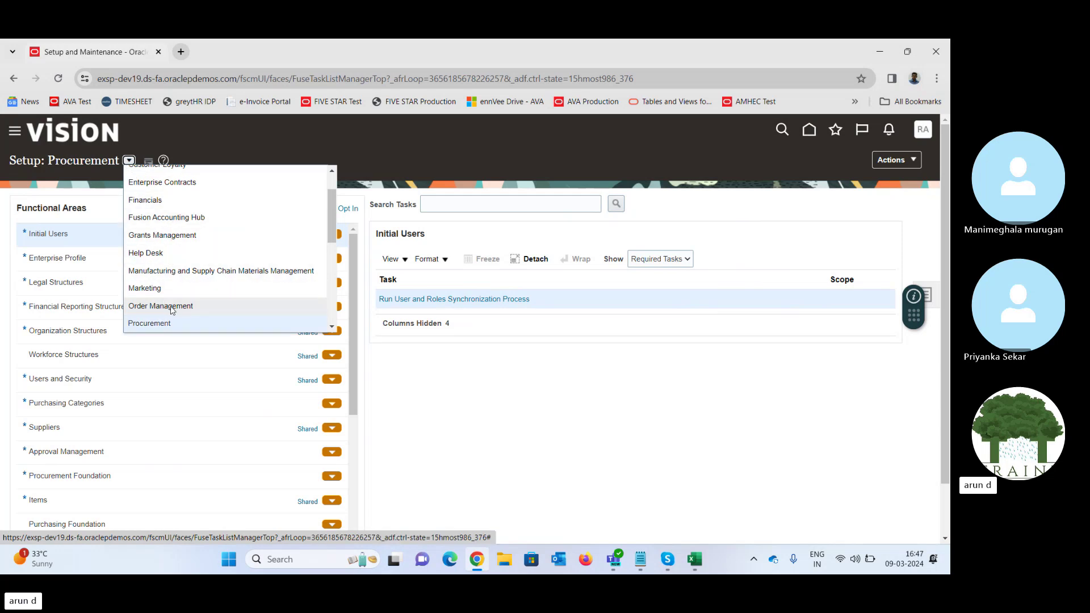
pyautogui.click(247, 143)
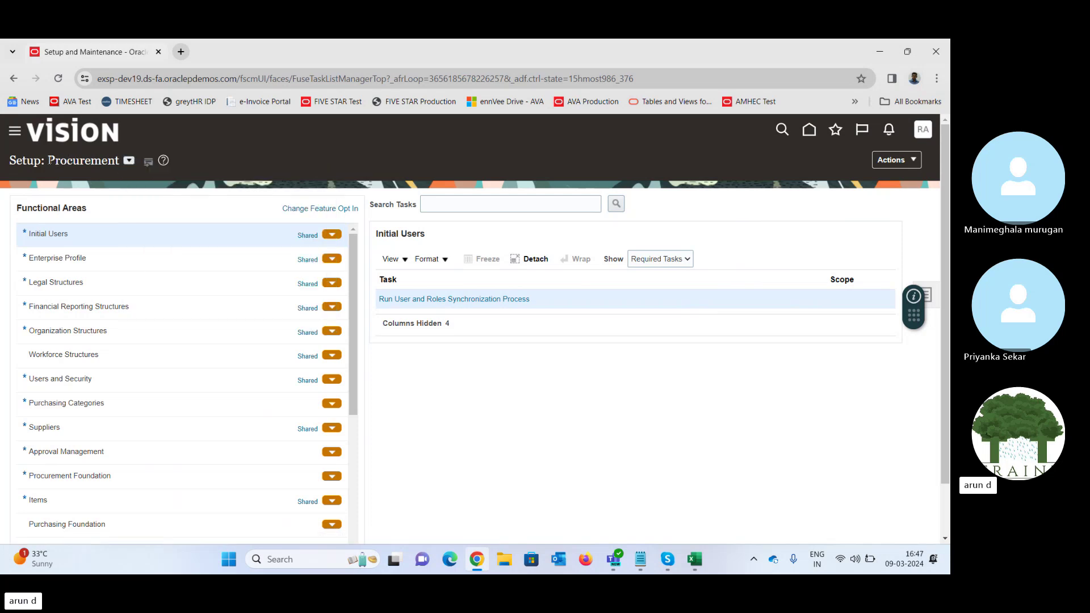
pyautogui.moveTo(50, 160); pyautogui.dragTo(126, 163)
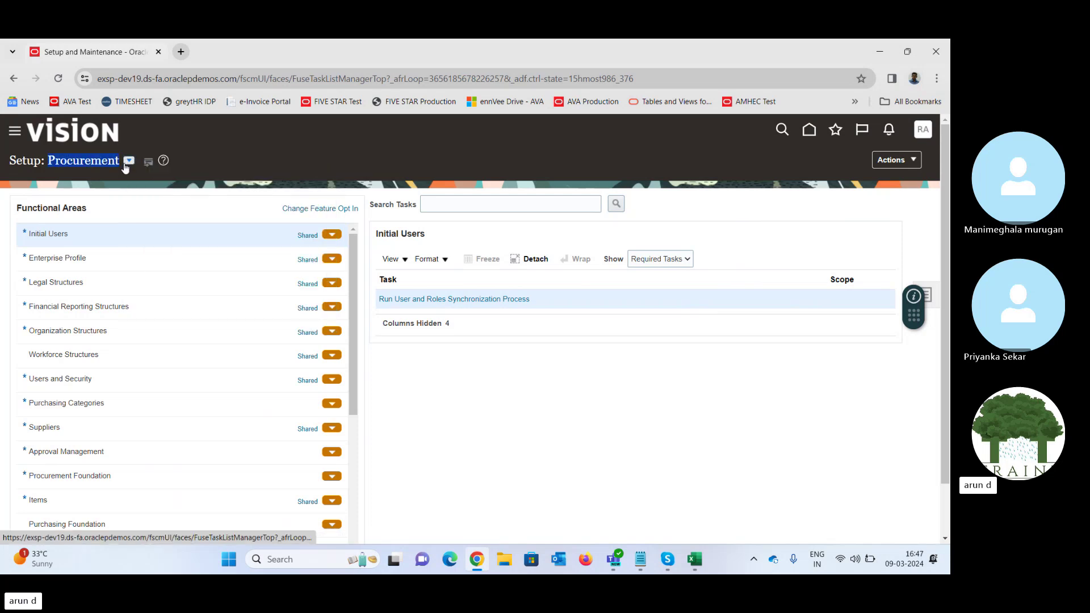
pyautogui.click(276, 154)
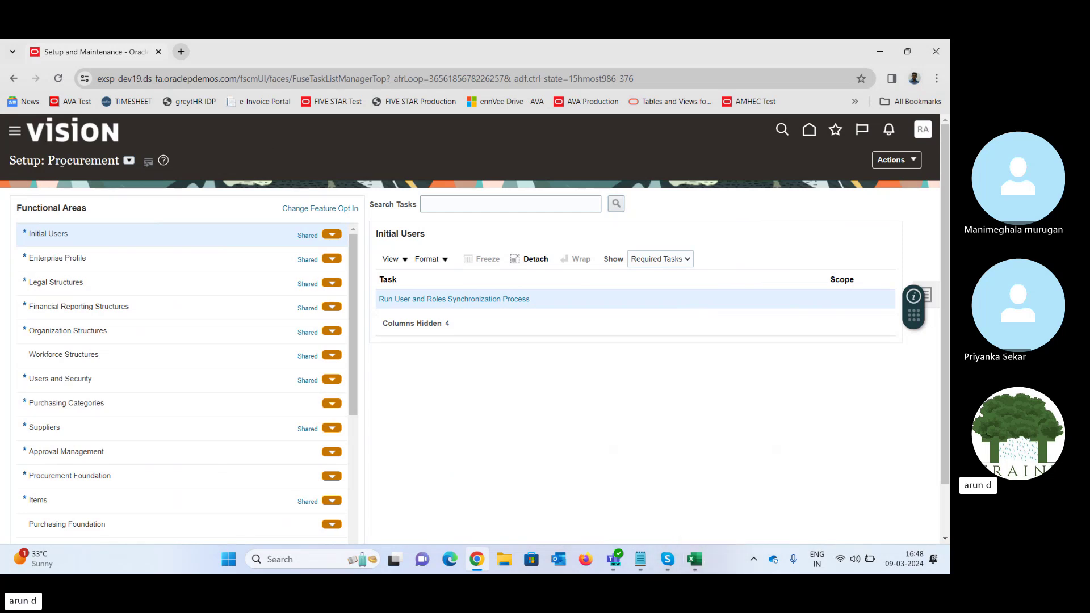
pyautogui.moveTo(49, 159); pyautogui.dragTo(116, 164)
# - Unmute the microphone in the Skype call, then return to the Oracle Setup and Maintenance window
pyautogui.moveTo(667, 560)
pyautogui.click(676, 500)
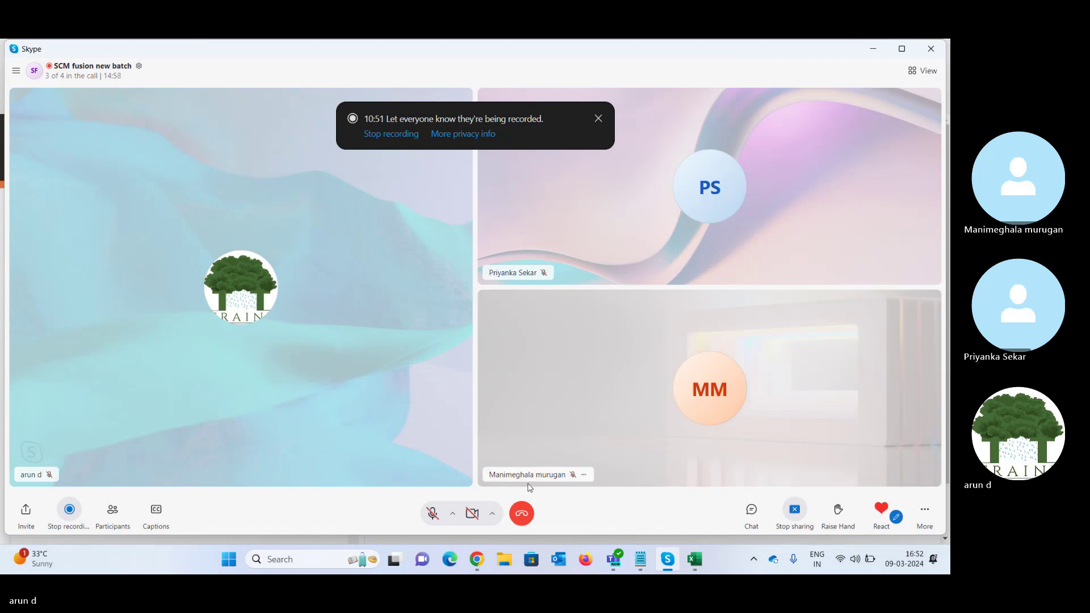
pyautogui.click(433, 513)
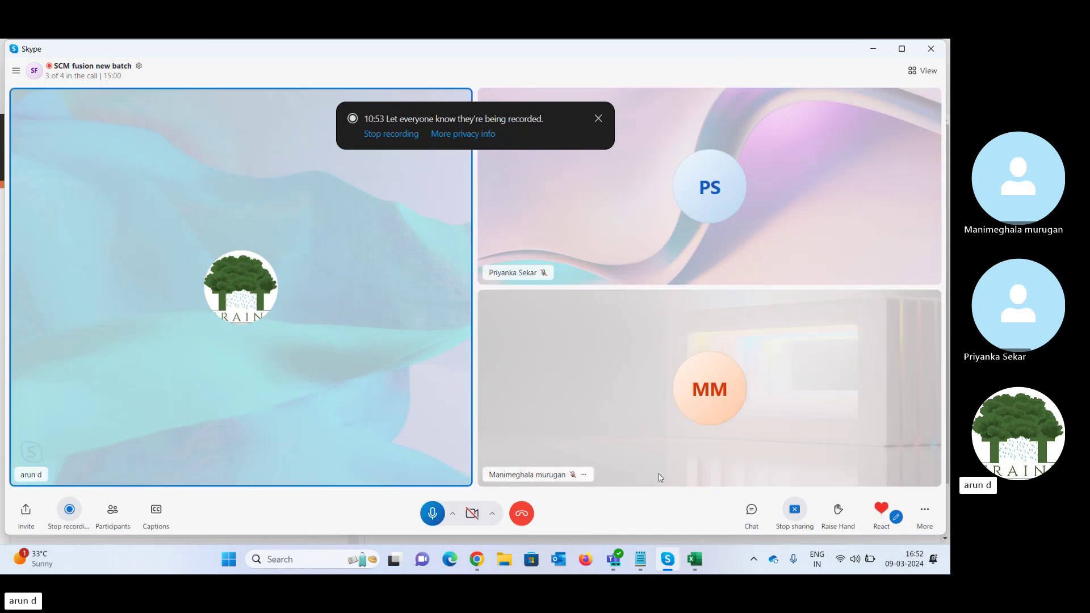
pyautogui.moveTo(480, 568)
pyautogui.click(476, 504)
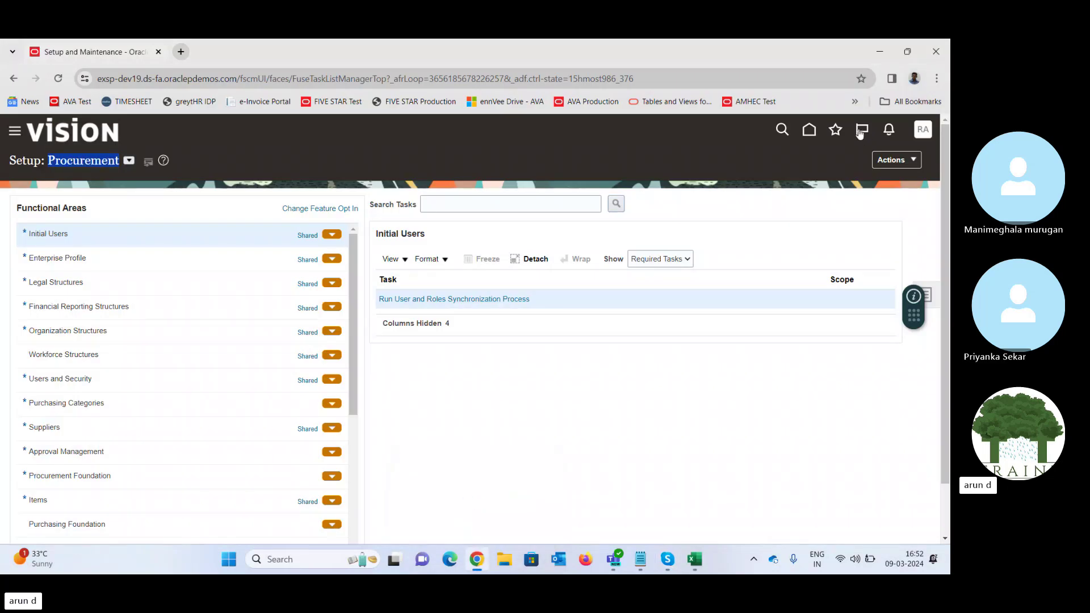
# - Change the setup offering from Procurement to Product Management
pyautogui.click(453, 389)
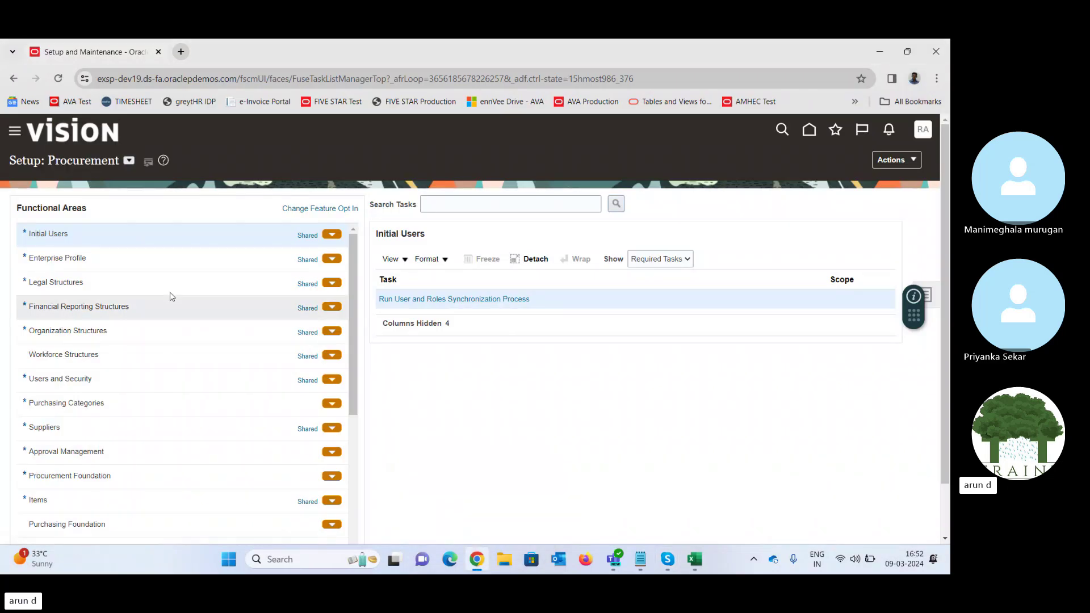
pyautogui.click(129, 161)
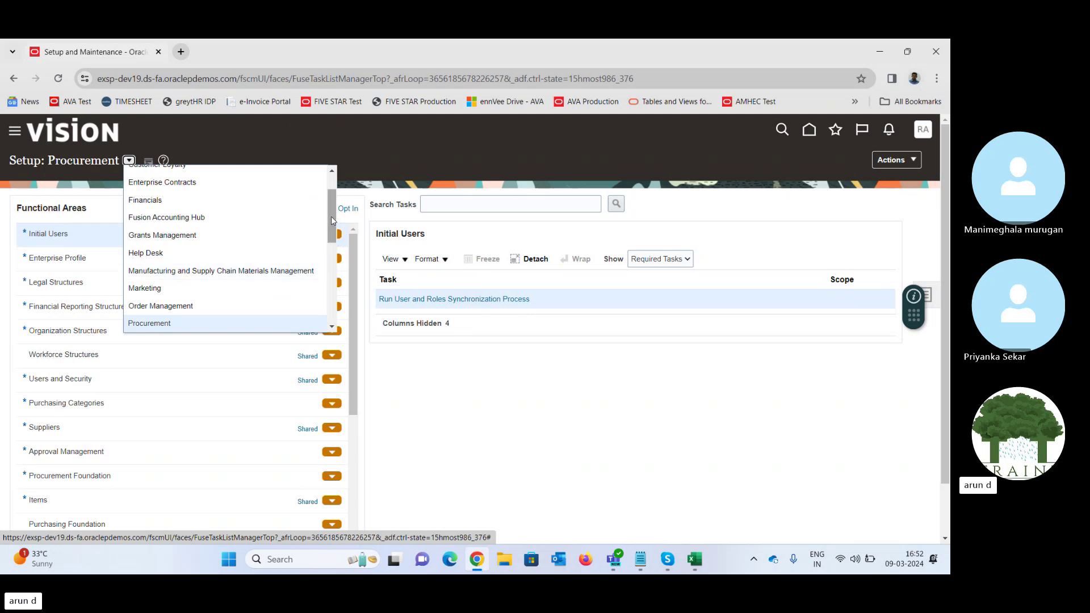
pyautogui.moveTo(331, 217); pyautogui.dragTo(332, 221)
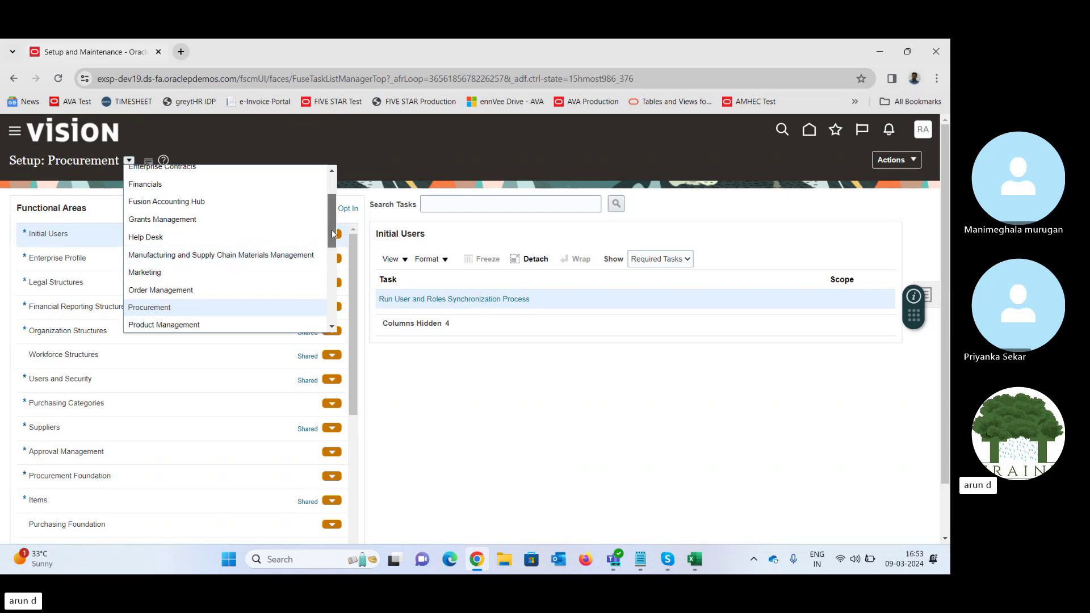
pyautogui.moveTo(333, 233); pyautogui.dragTo(334, 251)
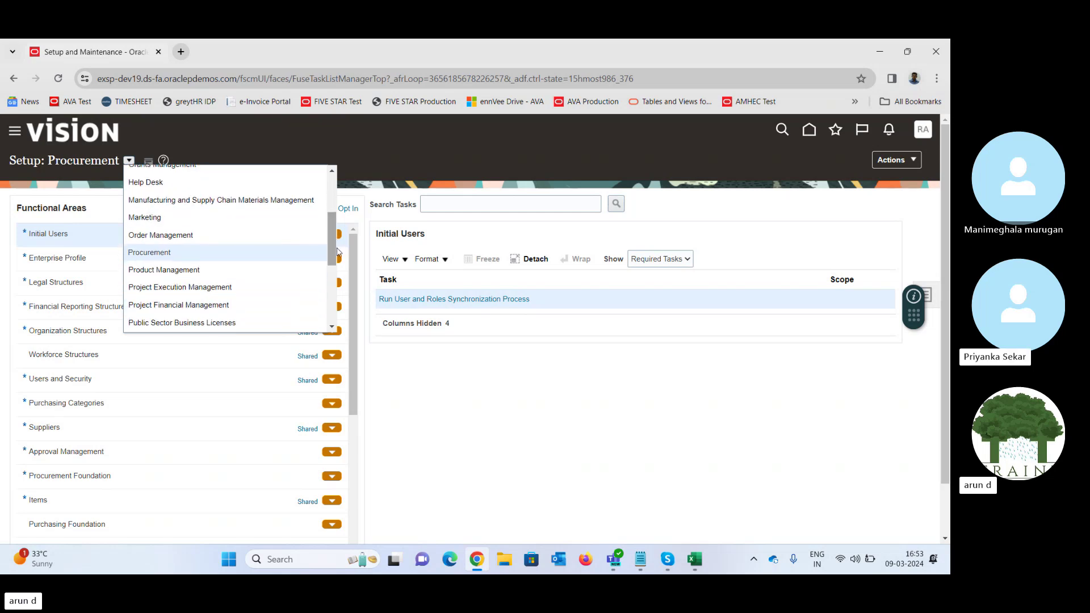
pyautogui.click(170, 271)
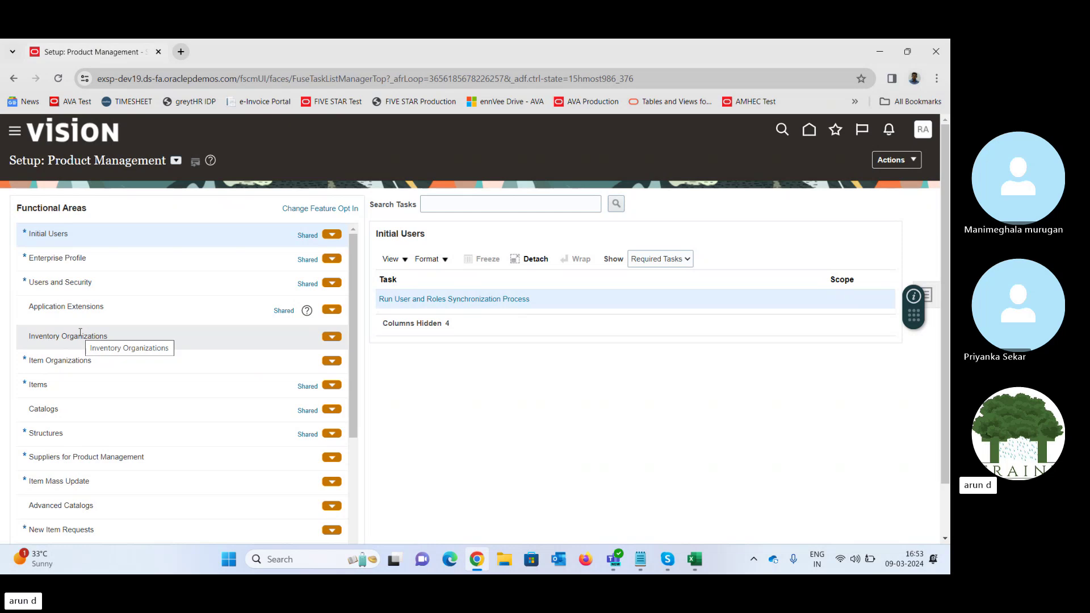
# - Open the Manage Inventory Organizations task under Inventory Organizations, then switch to the Excel workbook
pyautogui.click(46, 337)
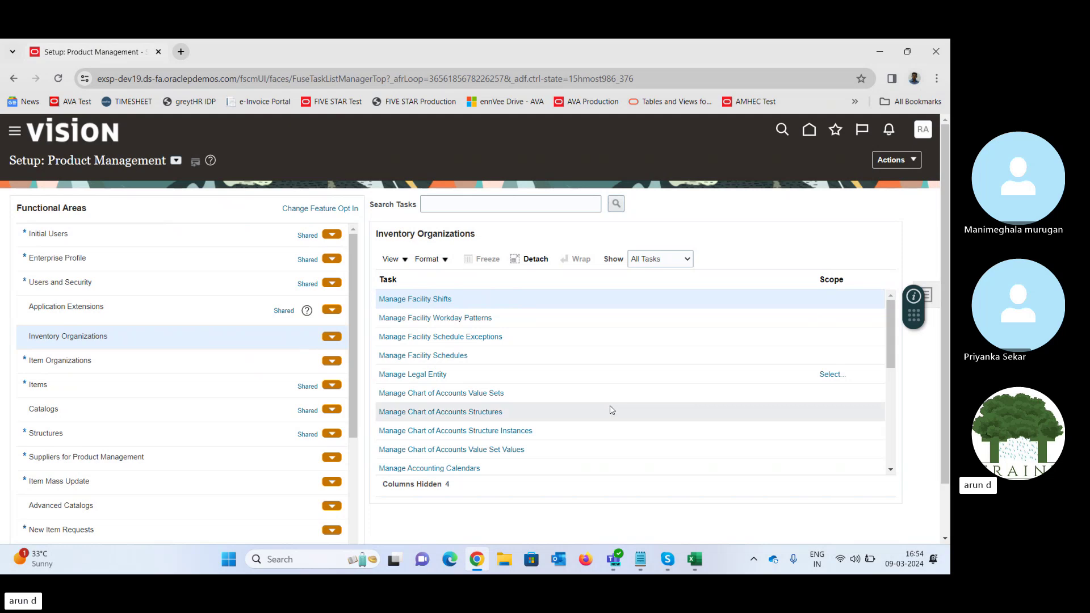
pyautogui.moveTo(894, 336); pyautogui.dragTo(905, 446)
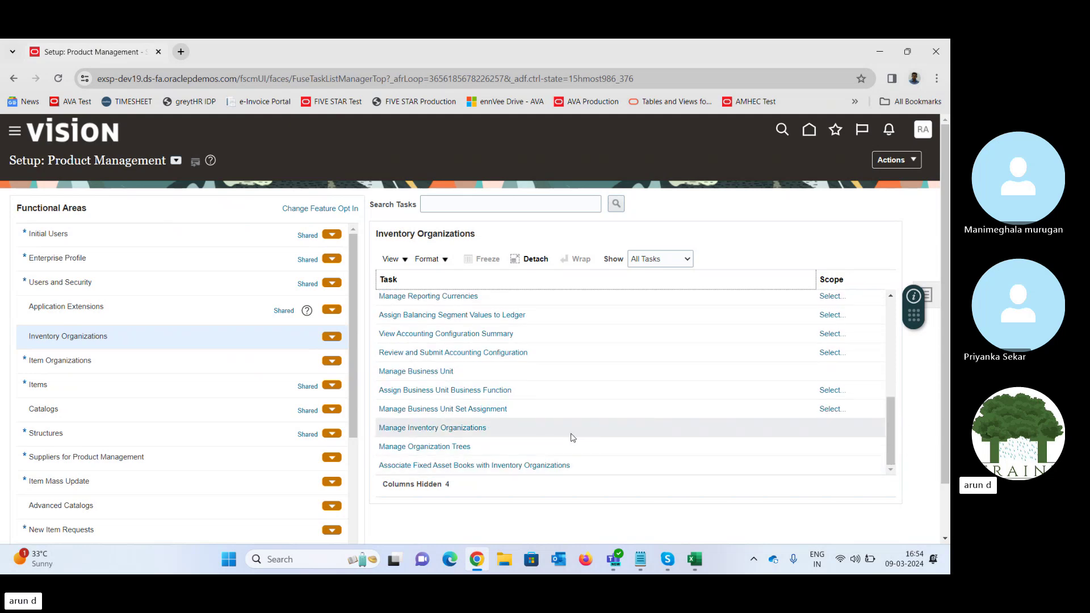
pyautogui.click(531, 426)
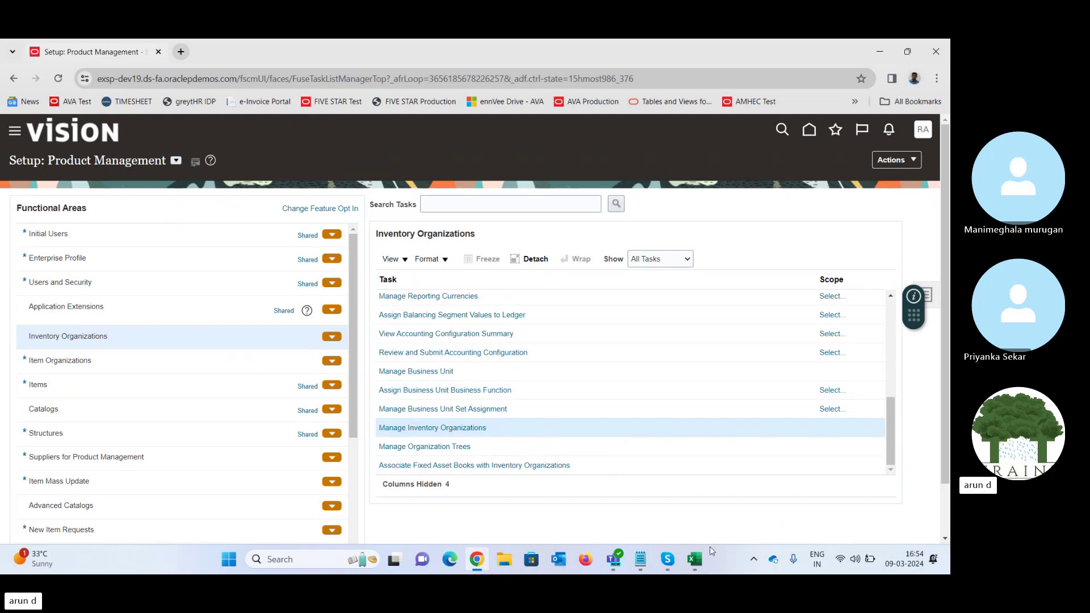
pyautogui.click(694, 559)
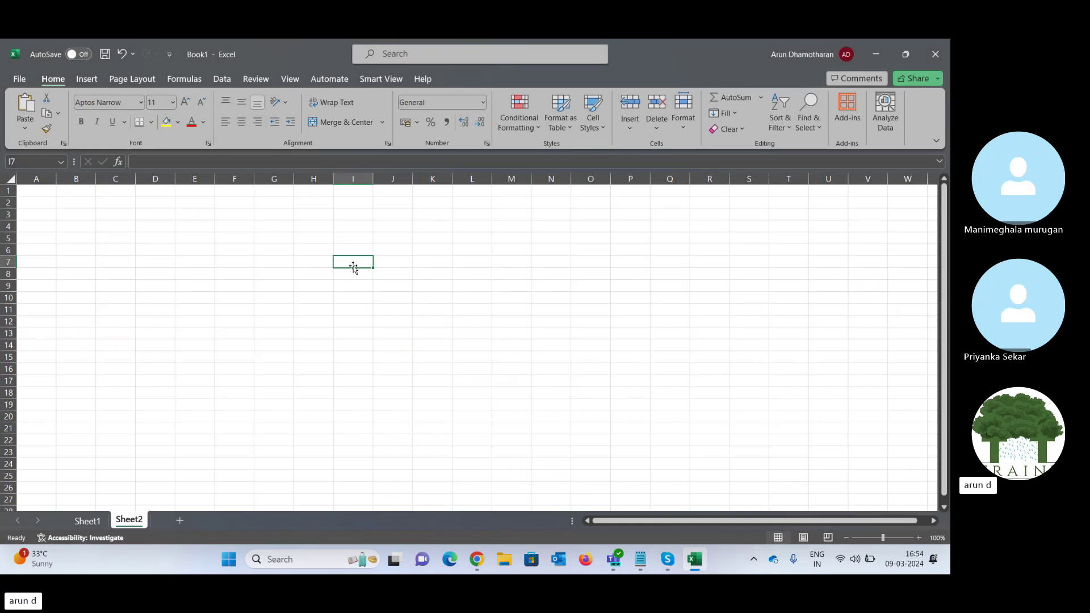
# - Enter the Enterprise Structure heading in I7 and TATA Group in I9
pyautogui.write('Enterp')
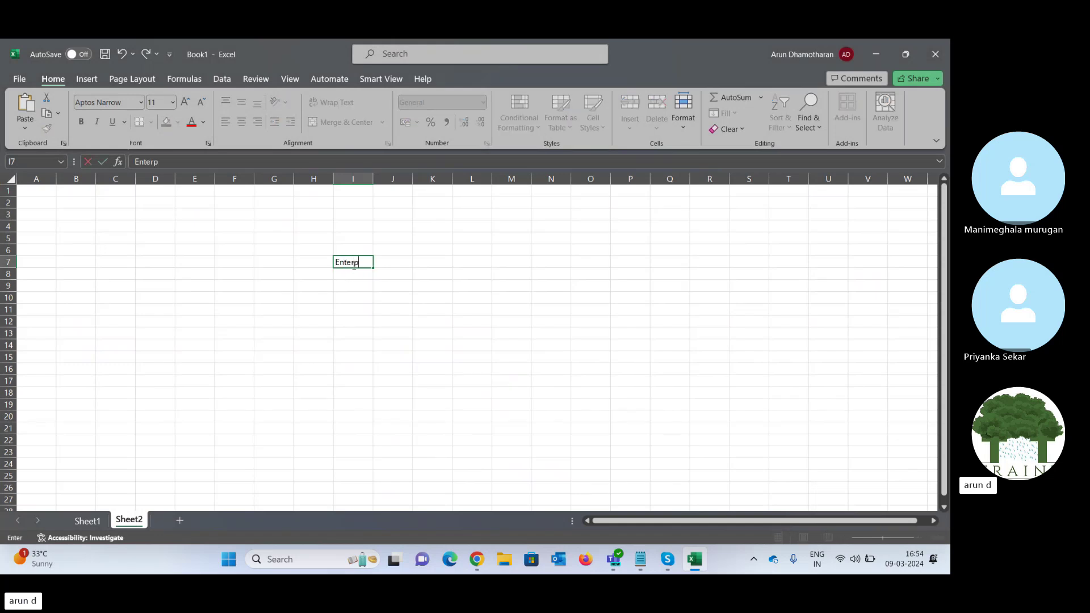
pyautogui.write('rise Structure')
pyautogui.press('Tab')
pyautogui.press('Down')
pyautogui.press('Down')
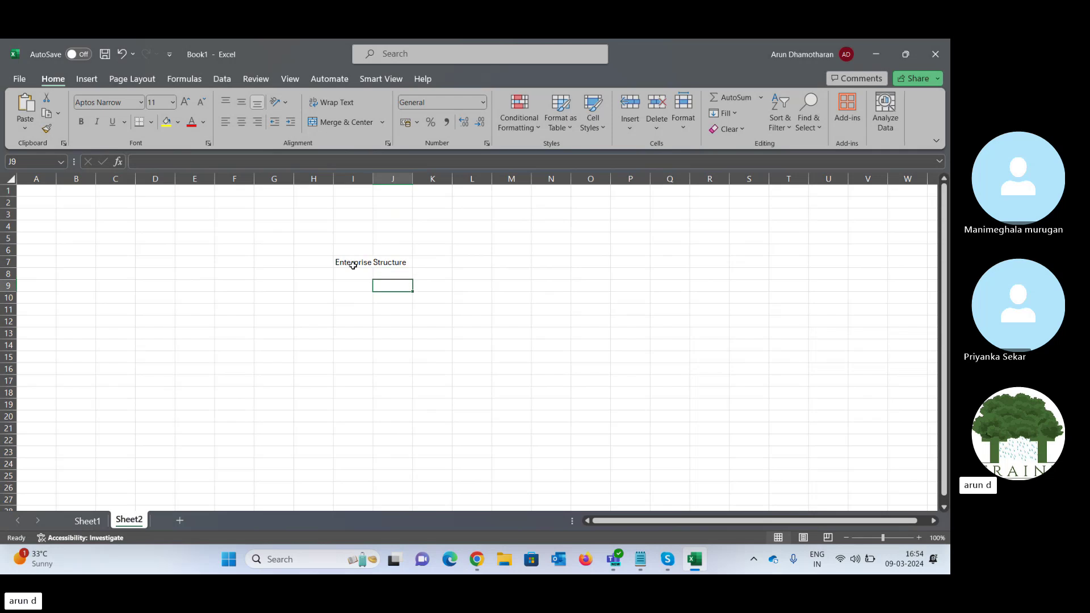
pyautogui.press('Left')
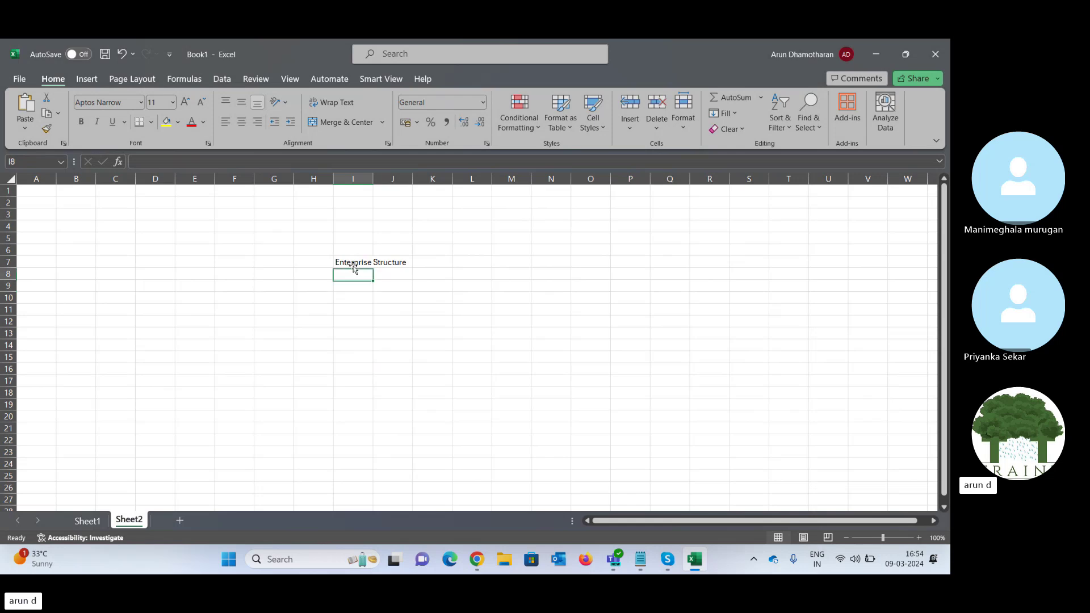
pyautogui.click(353, 266)
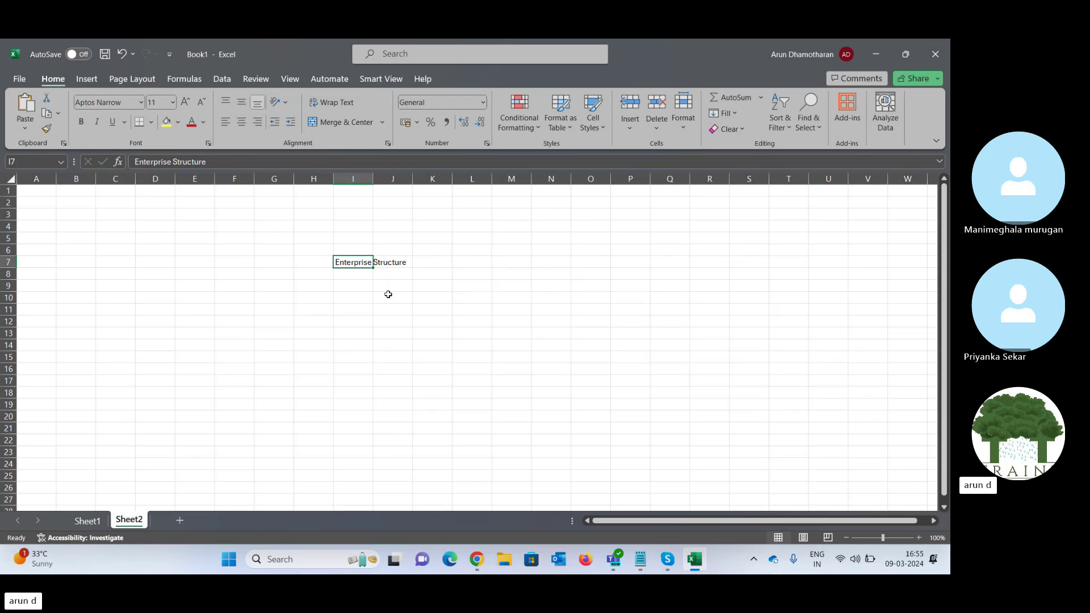
pyautogui.press('Down')
pyautogui.press('Down')
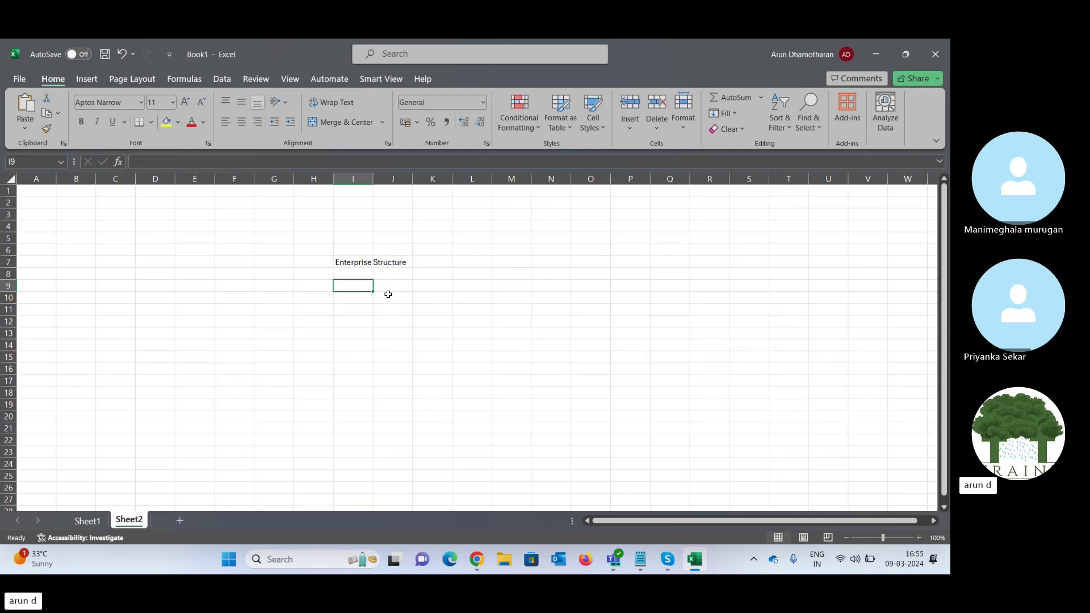
pyautogui.write('TATA')
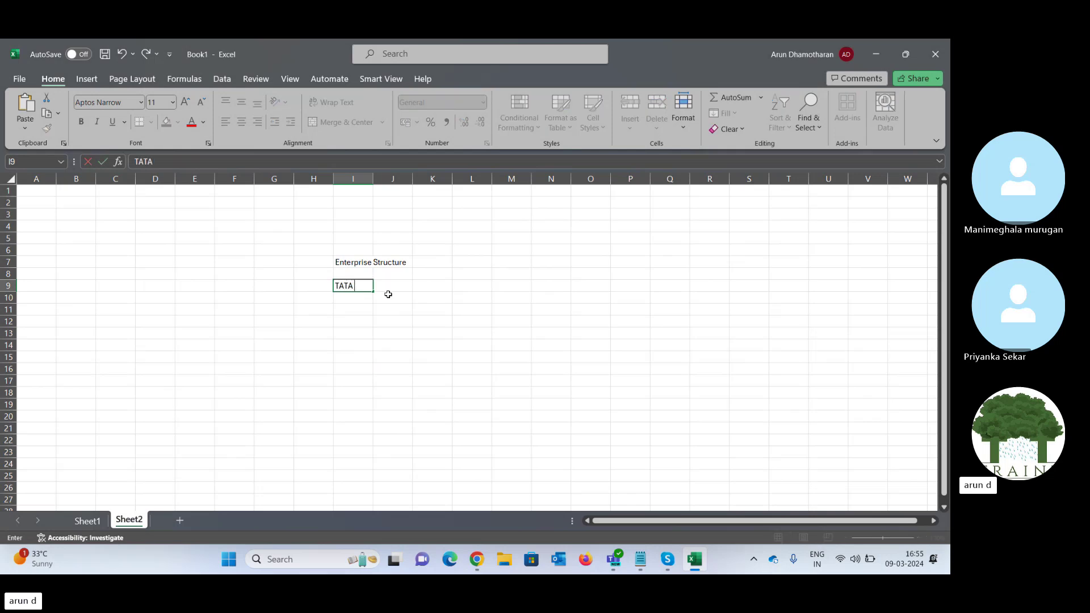
pyautogui.write('Group')
pyautogui.press('Return')
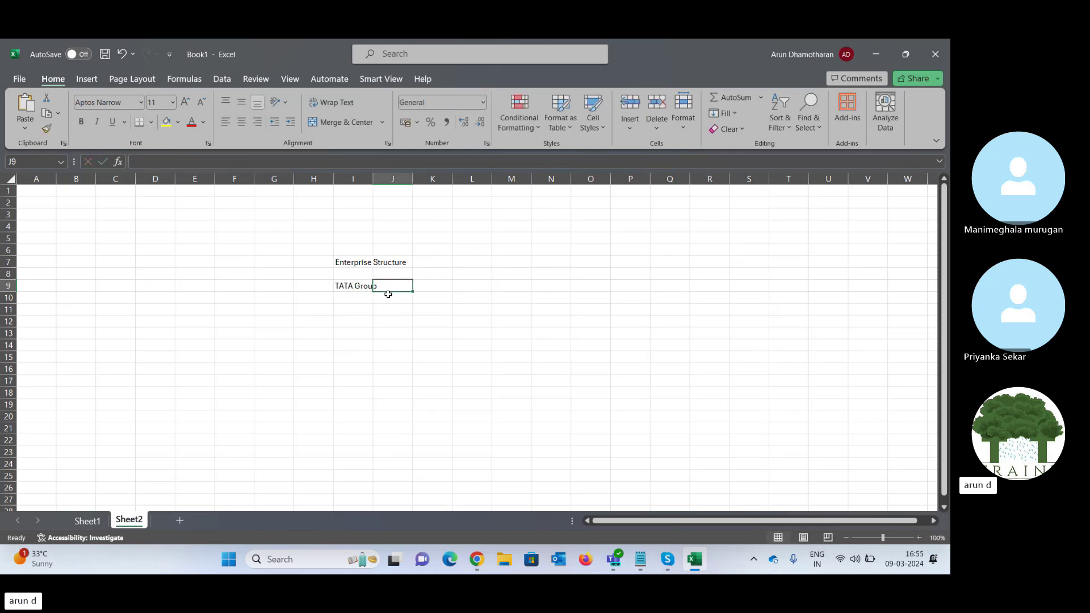
pyautogui.press('Return')
# - Enter TATA Steel, TATA IT and TATA Retail in G11, I11 and K11, autofitting columns G and K
pyautogui.press('Left')
pyautogui.press('Left')
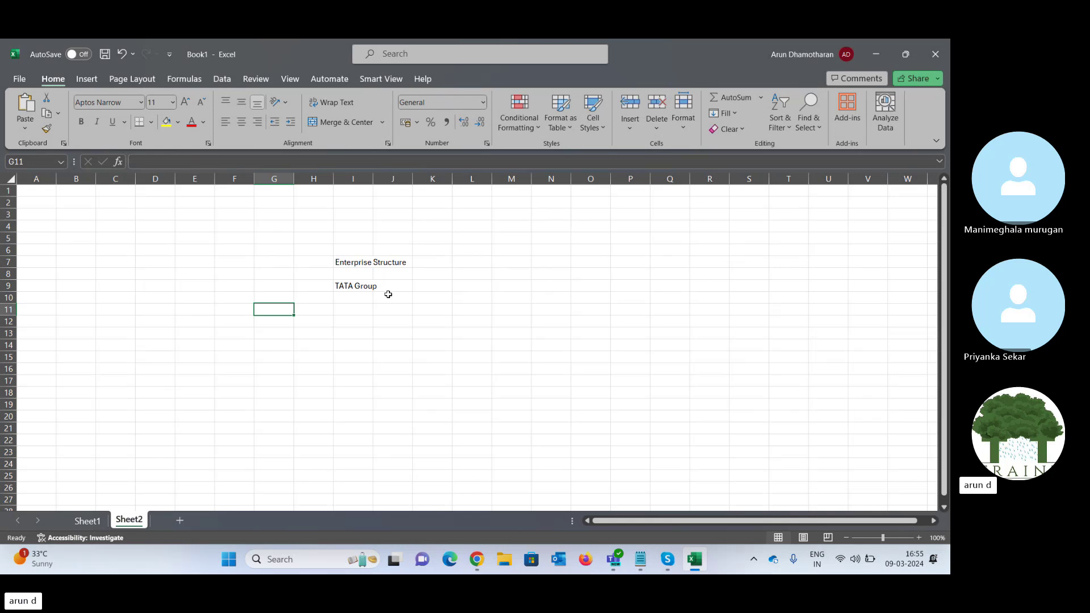
pyautogui.write('TATA St')
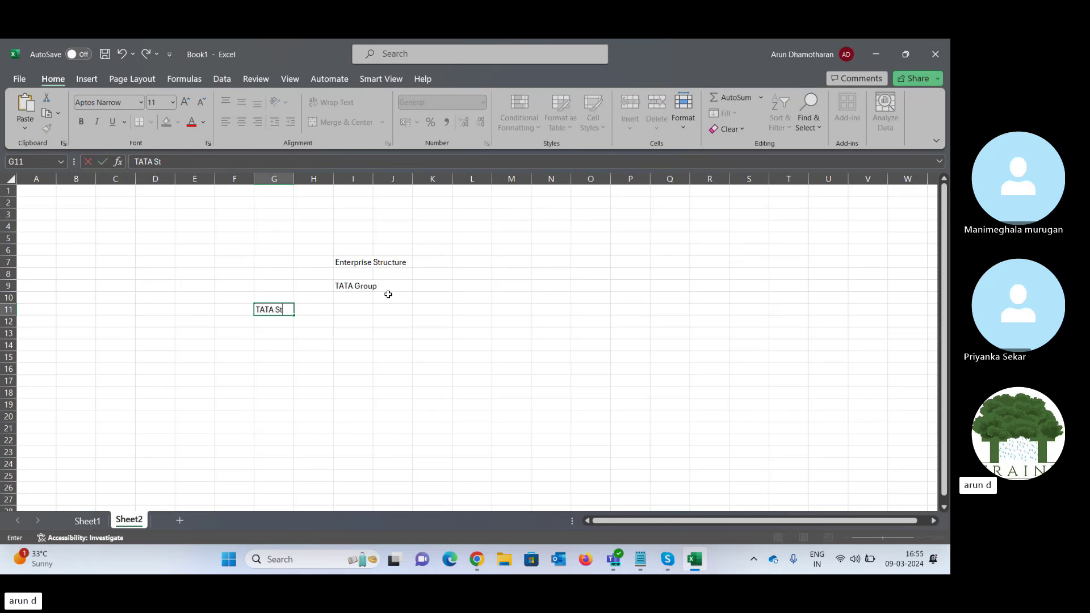
pyautogui.write('eel')
pyautogui.press('Right')
pyautogui.press('Right')
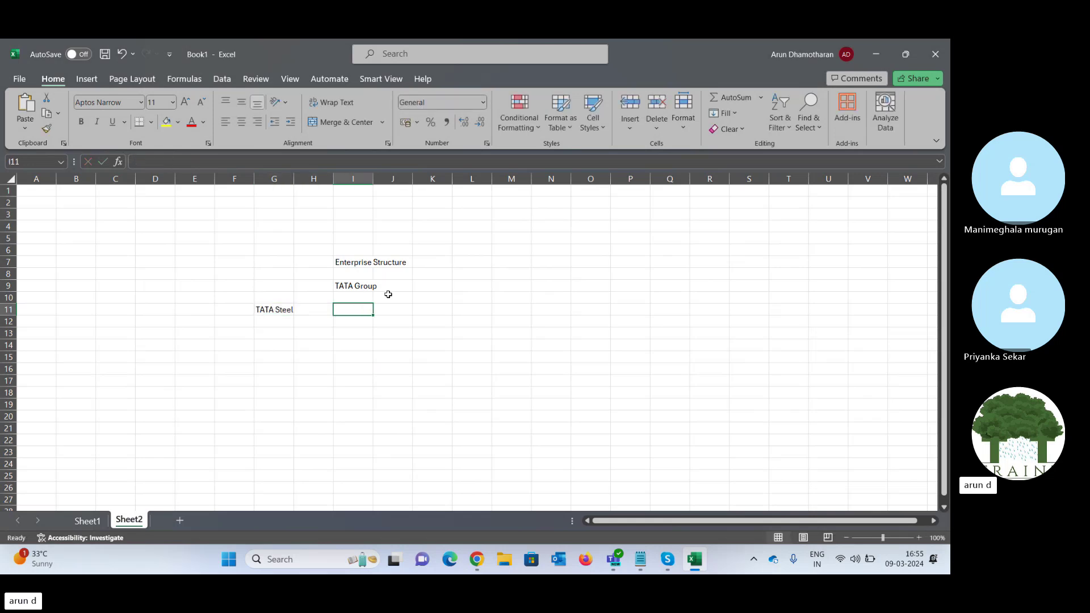
pyautogui.write('TATA')
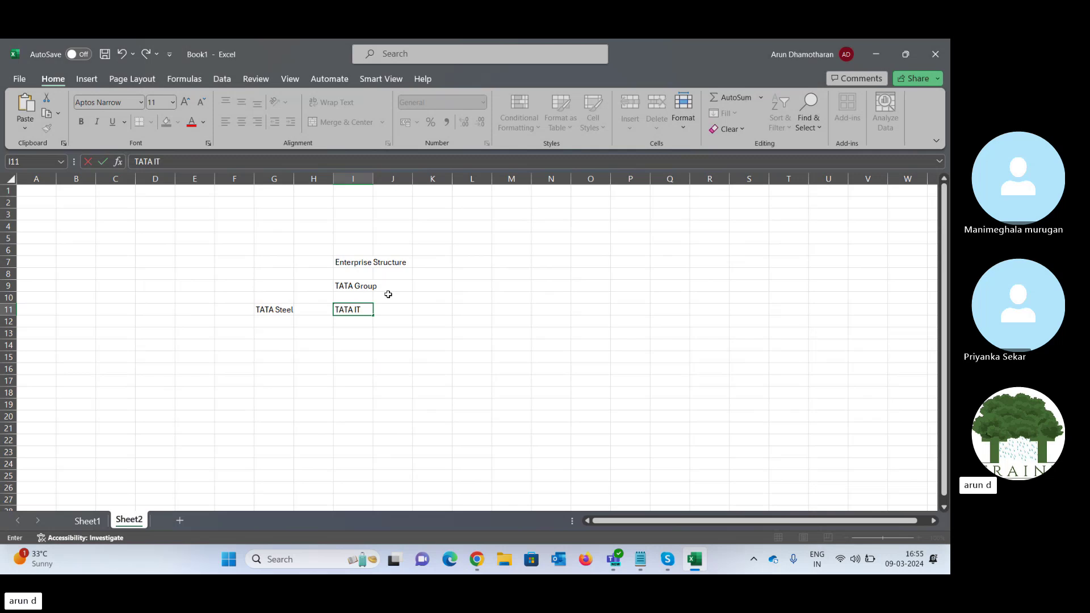
pyautogui.write(' IT')
pyautogui.press('Right')
pyautogui.press('Right')
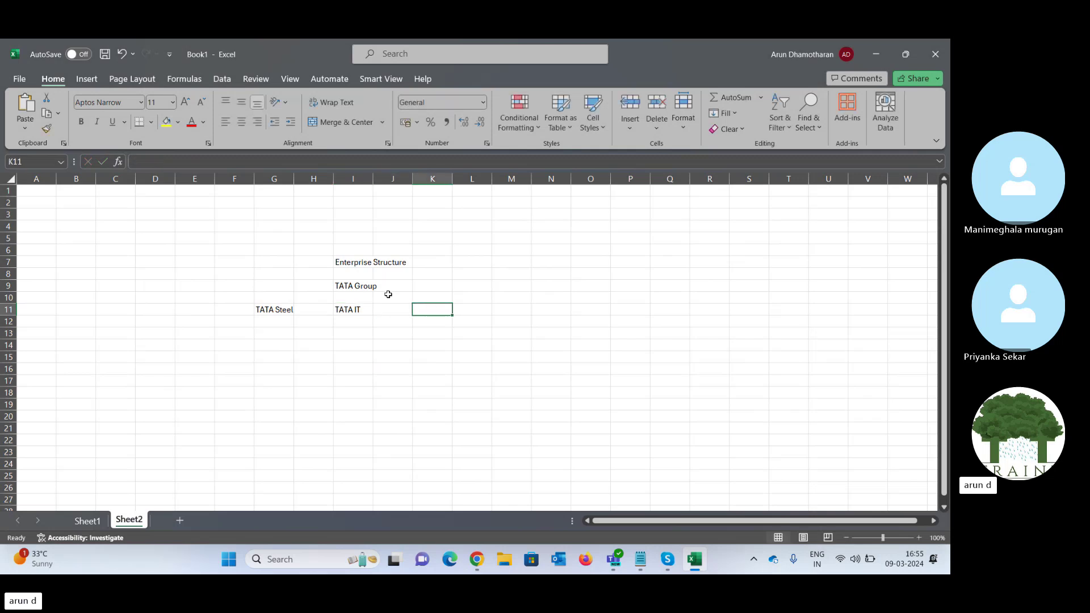
pyautogui.write('TATA Ret')
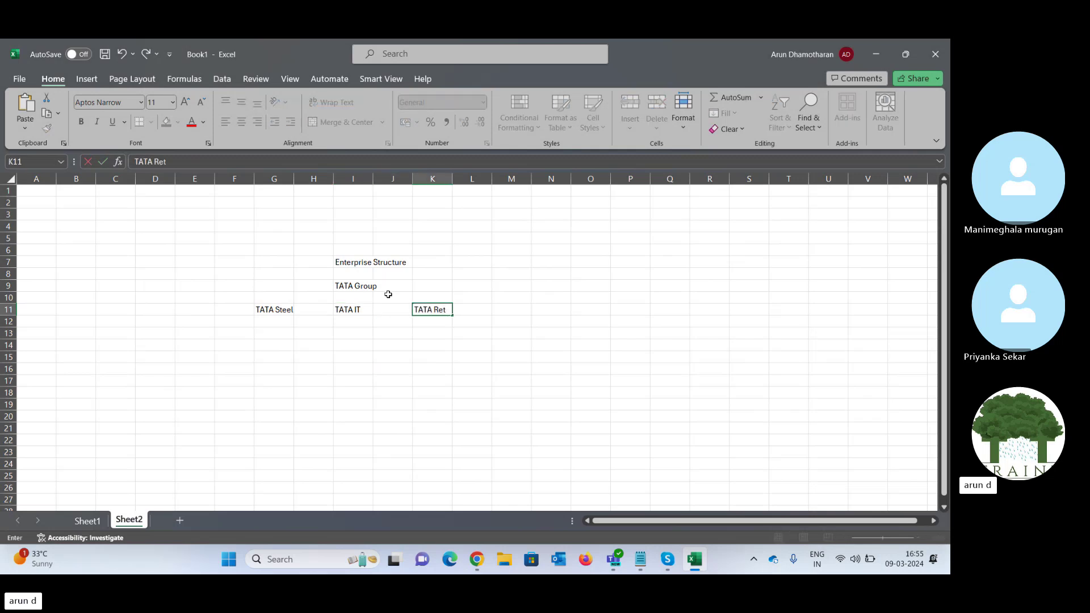
pyautogui.write('ail')
pyautogui.press('Right')
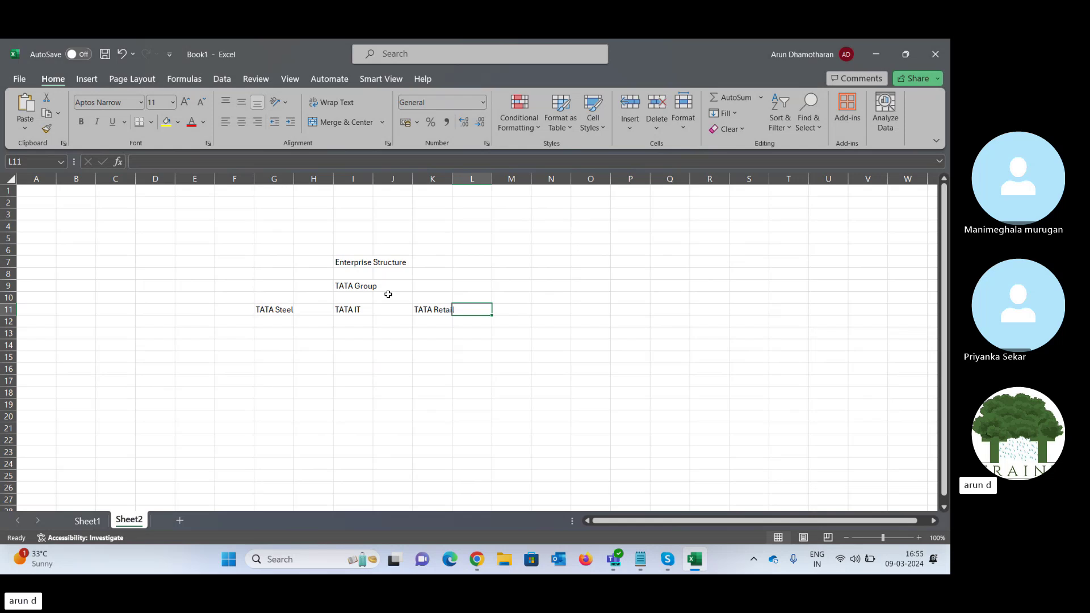
pyautogui.press('Left')
pyautogui.press('Left')
pyautogui.press('Left')
pyautogui.press('Left')
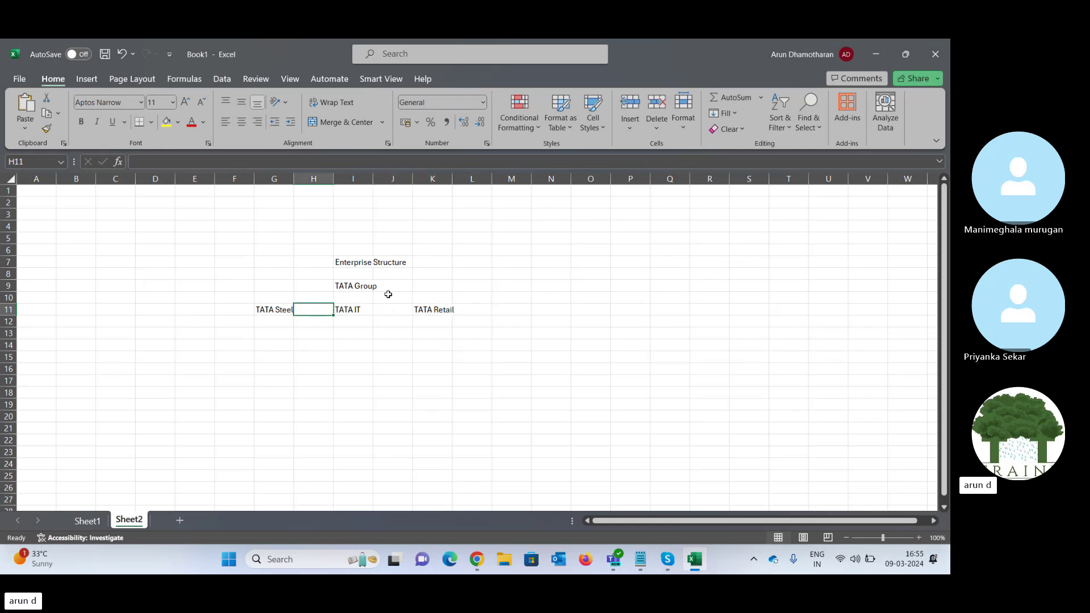
pyautogui.doubleClick(293, 179)
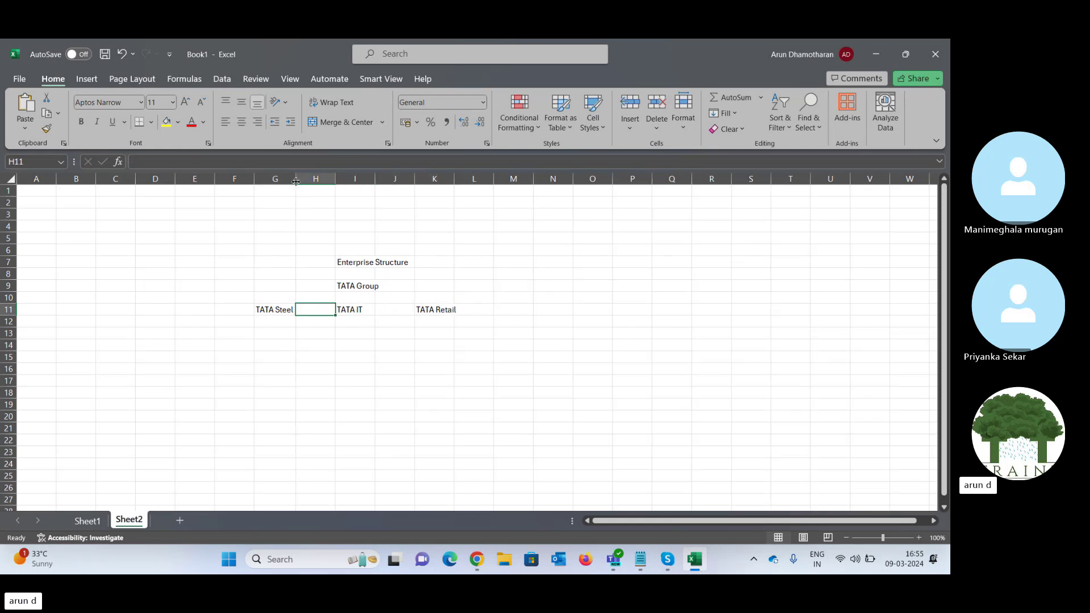
pyautogui.doubleClick(455, 179)
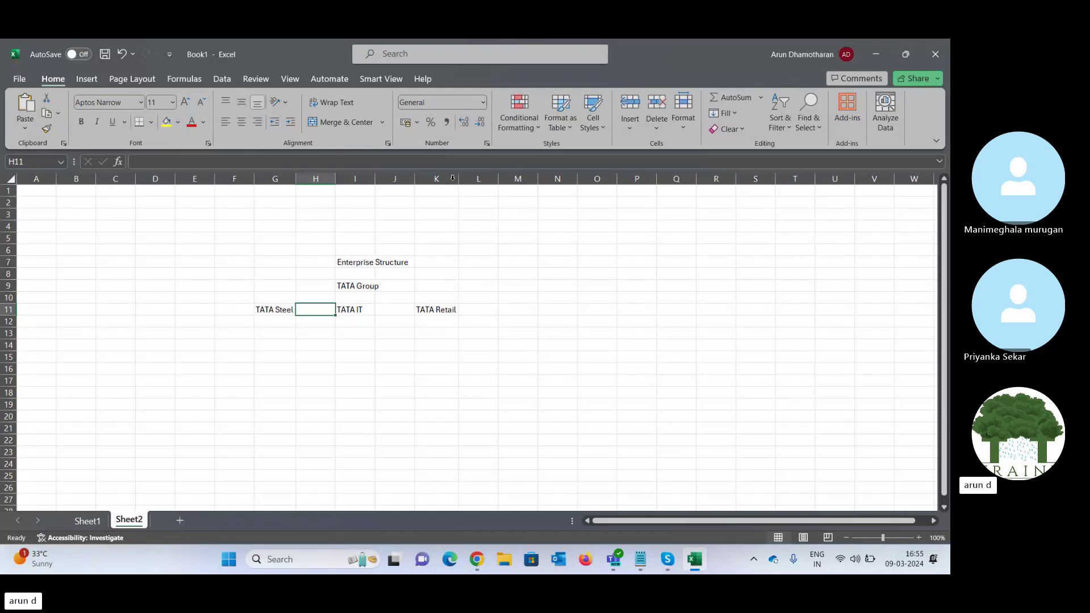
# - Label cell E9 as Enterprise, beside TATA Group
pyautogui.click(345, 287)
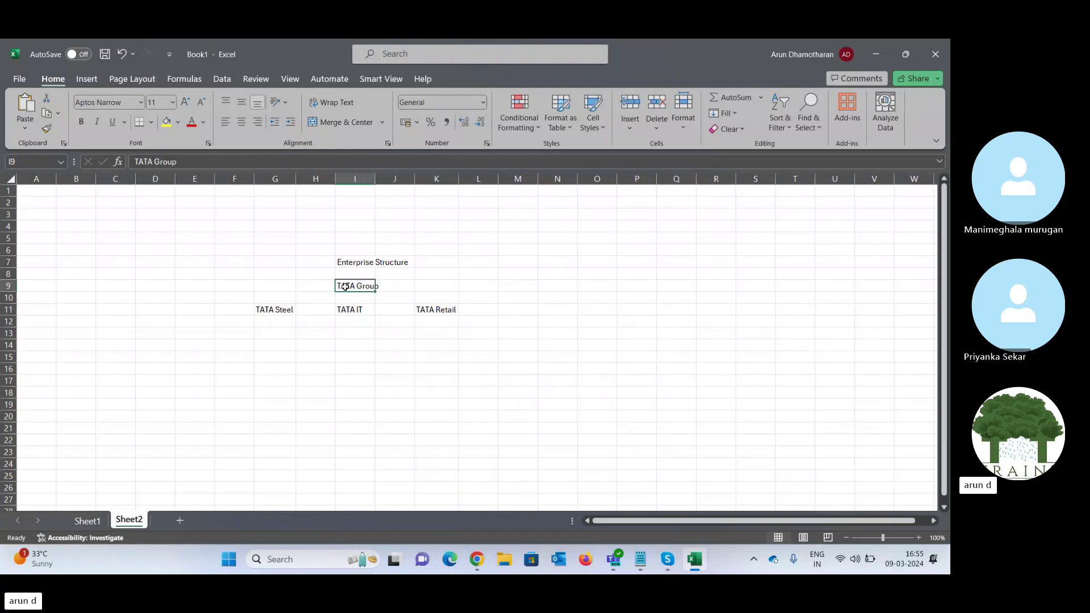
pyautogui.press('Left')
pyautogui.press('Left')
pyautogui.press('Left')
pyautogui.press('Left')
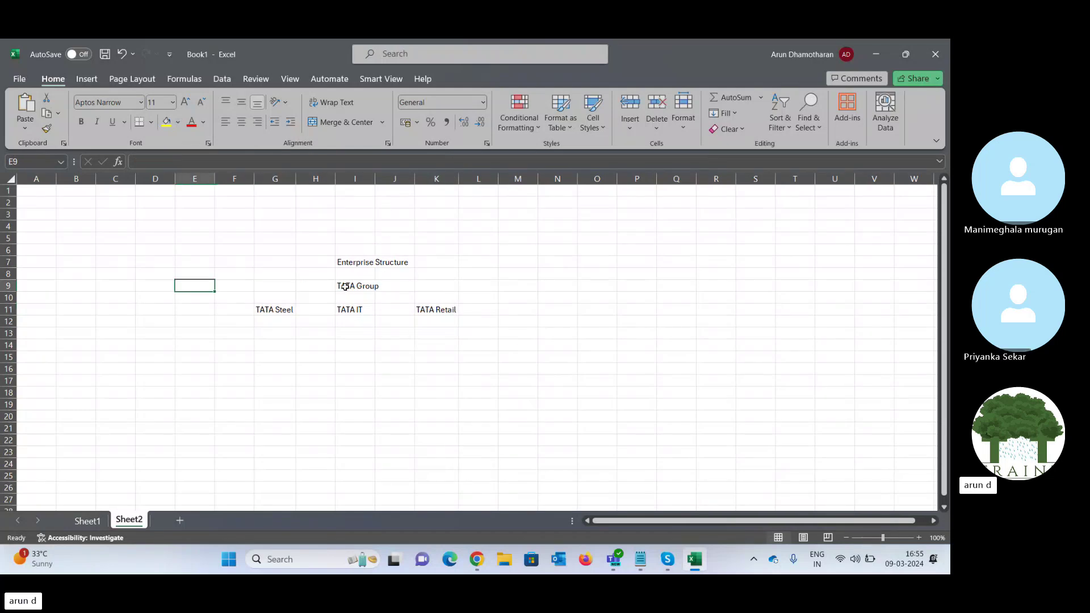
pyautogui.write('Enterpri')
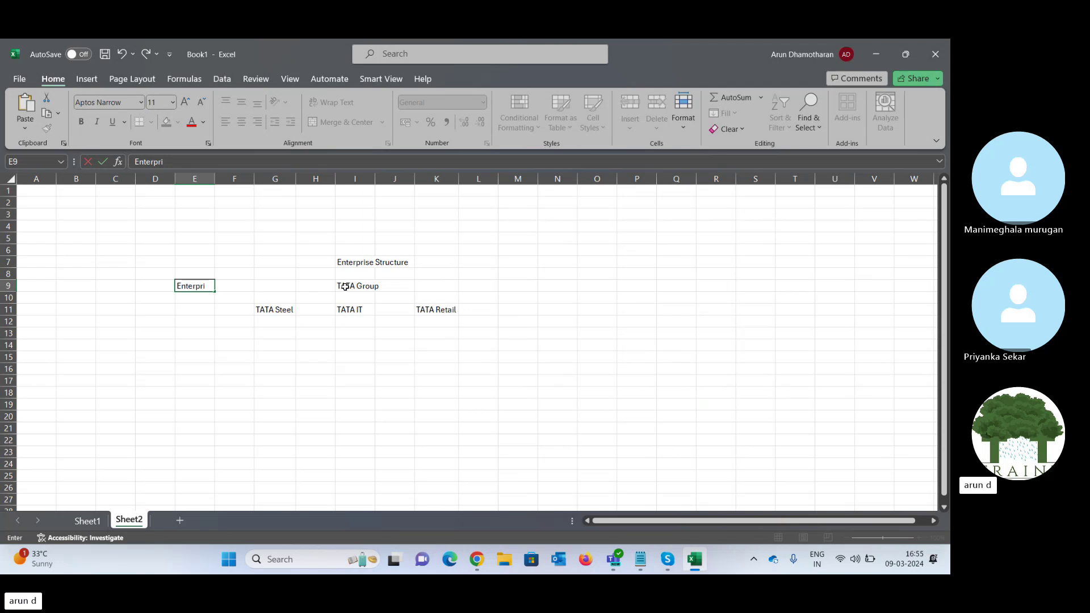
pyautogui.press('Right')
pyautogui.press('Right')
pyautogui.press('Right')
pyautogui.press('Right')
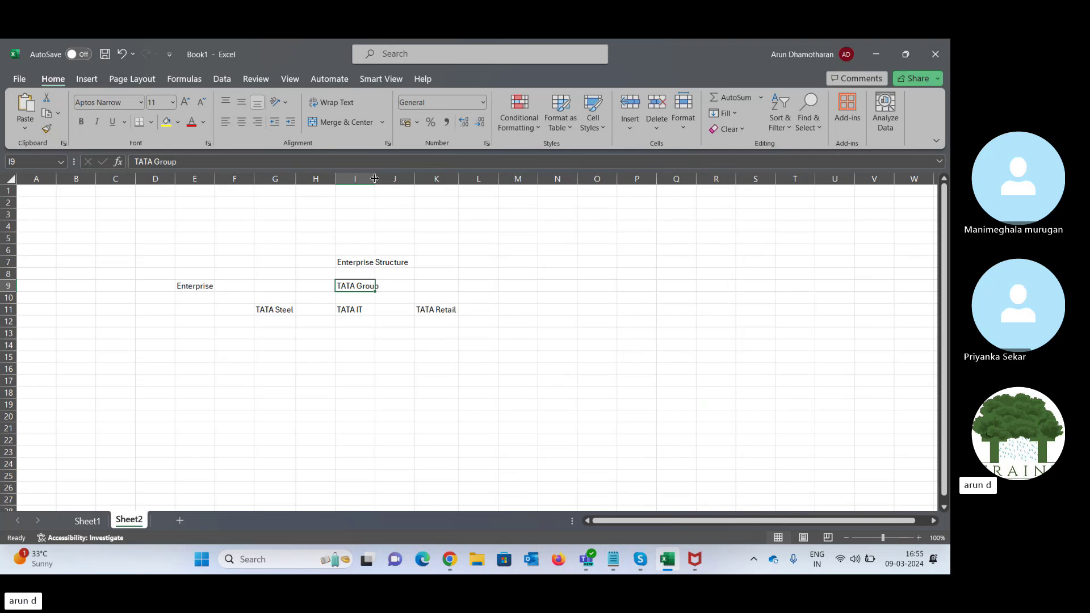
# - Discard the started Line entry in E11 and enter the Oracle Term heading in E7
pyautogui.click(186, 288)
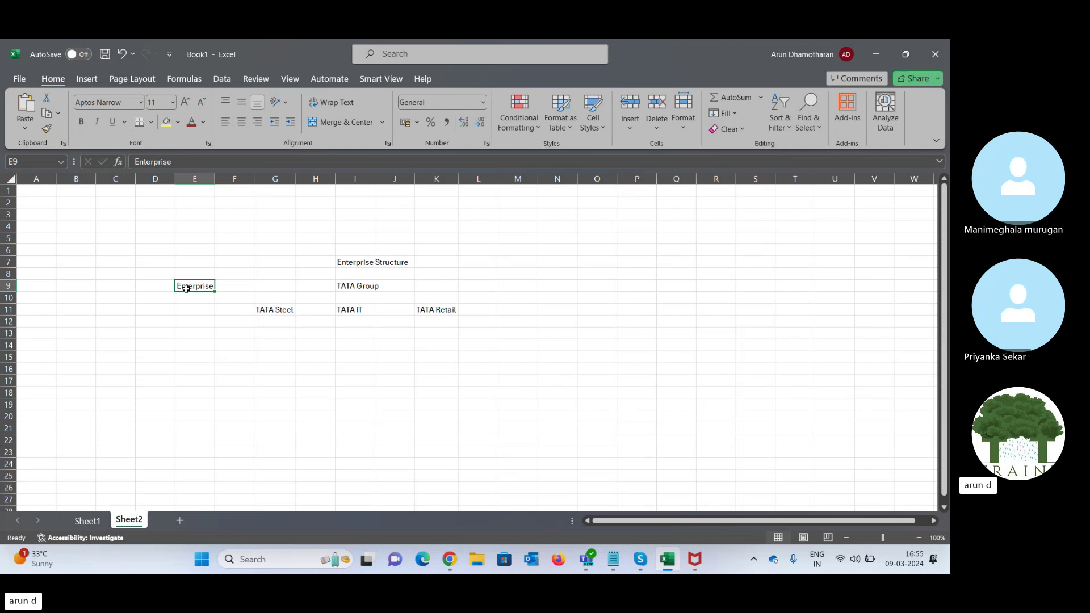
pyautogui.press('Down')
pyautogui.press('Down')
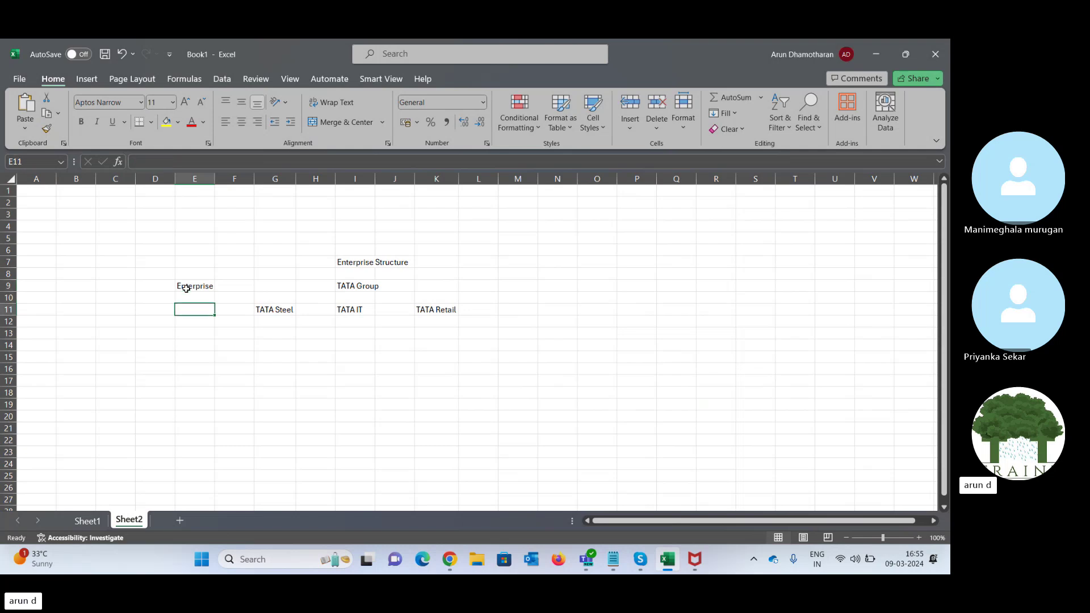
pyautogui.write('Line o')
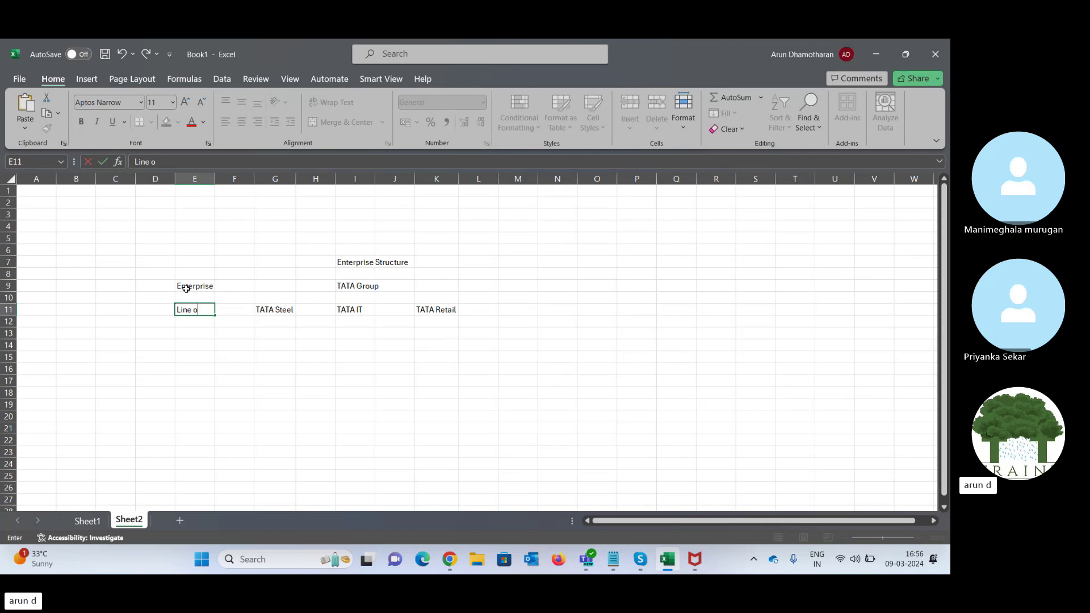
pyautogui.press('BackSpace')
pyautogui.press('BackSpace')
pyautogui.press('BackSpace')
pyautogui.press('BackSpace')
pyautogui.press('Right')
pyautogui.press('Left')
pyautogui.press('Left')
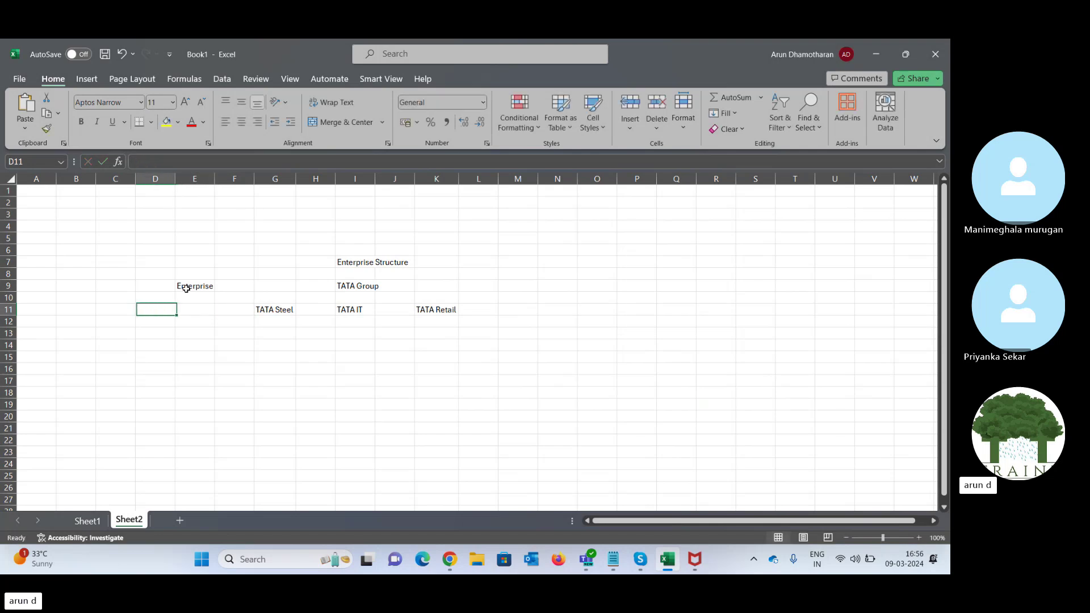
pyautogui.press('Up')
pyautogui.press('Up')
pyautogui.press('Up')
pyautogui.press('Up')
pyautogui.press('Right')
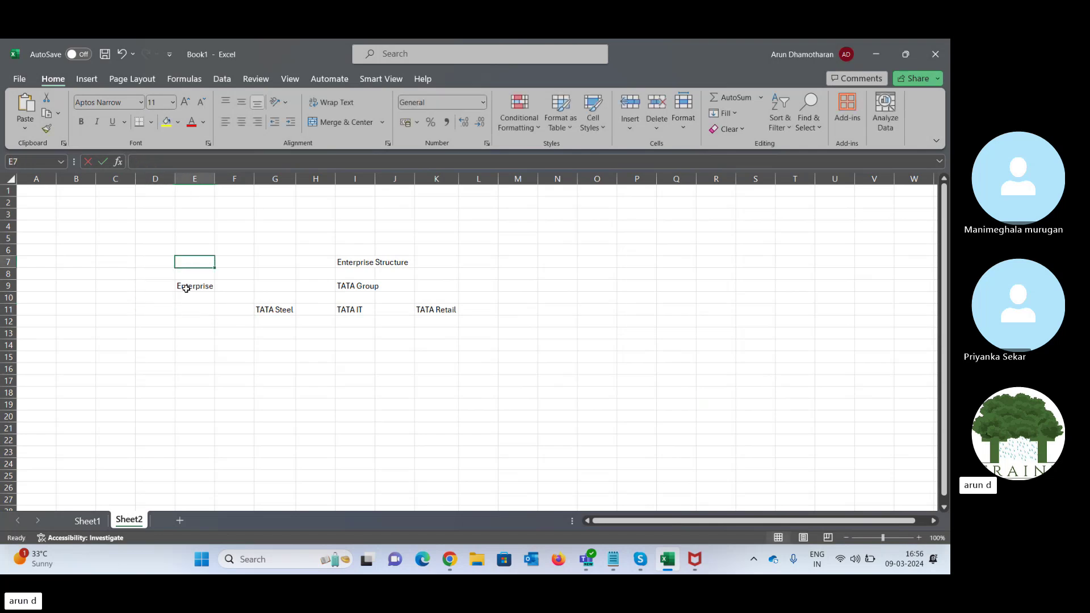
pyautogui.write('Oracle T')
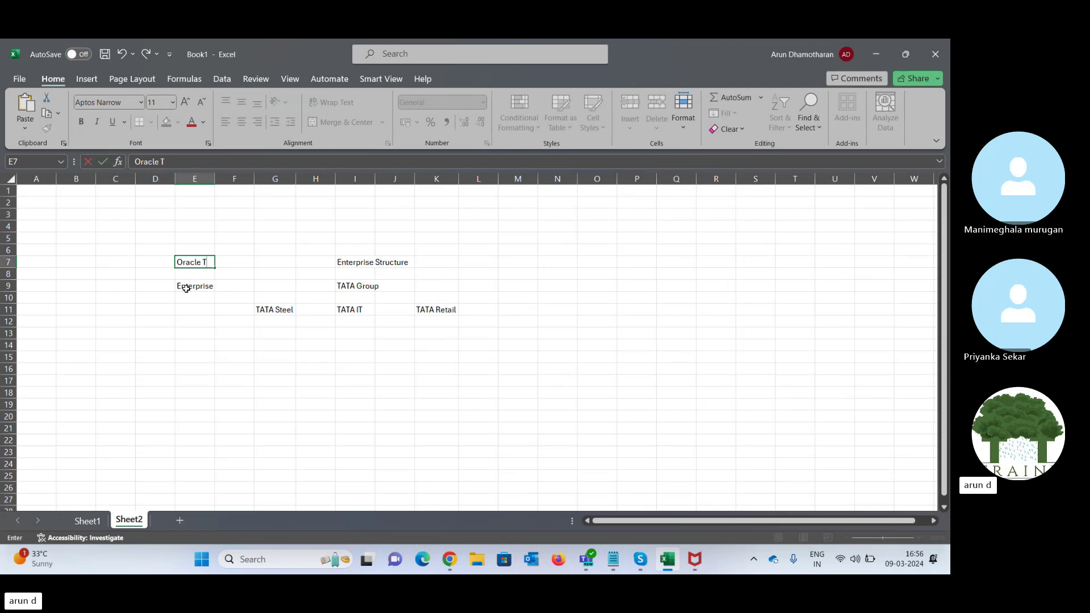
pyautogui.write('erm')
pyautogui.press('Right')
pyautogui.press('Left')
pyautogui.press('Left')
pyautogui.press('Left')
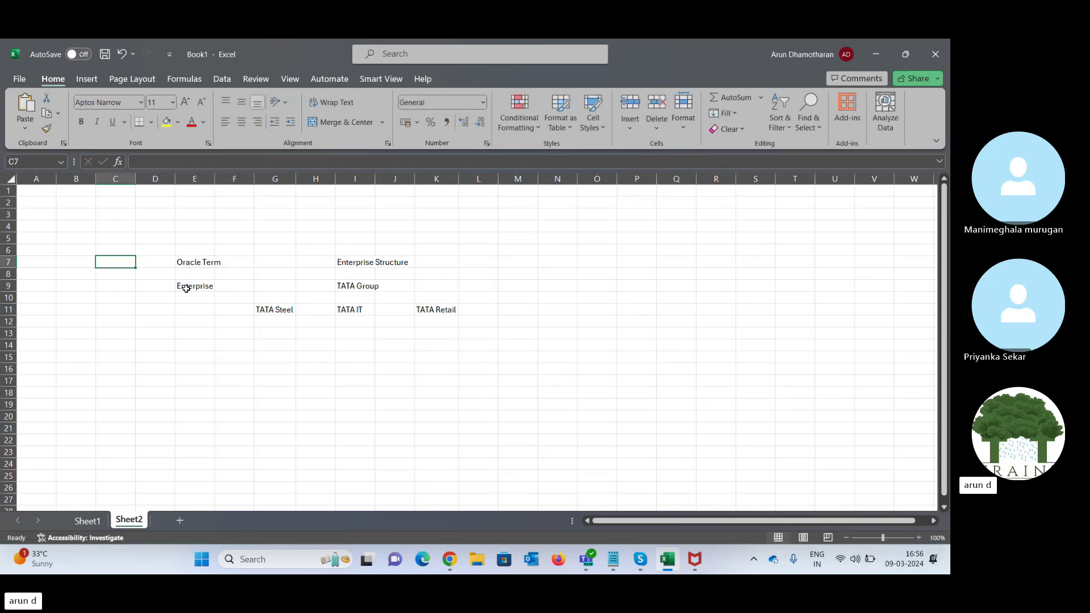
# - Enter the Business Term heading in C7 and autofit columns C and E
pyautogui.write('Business')
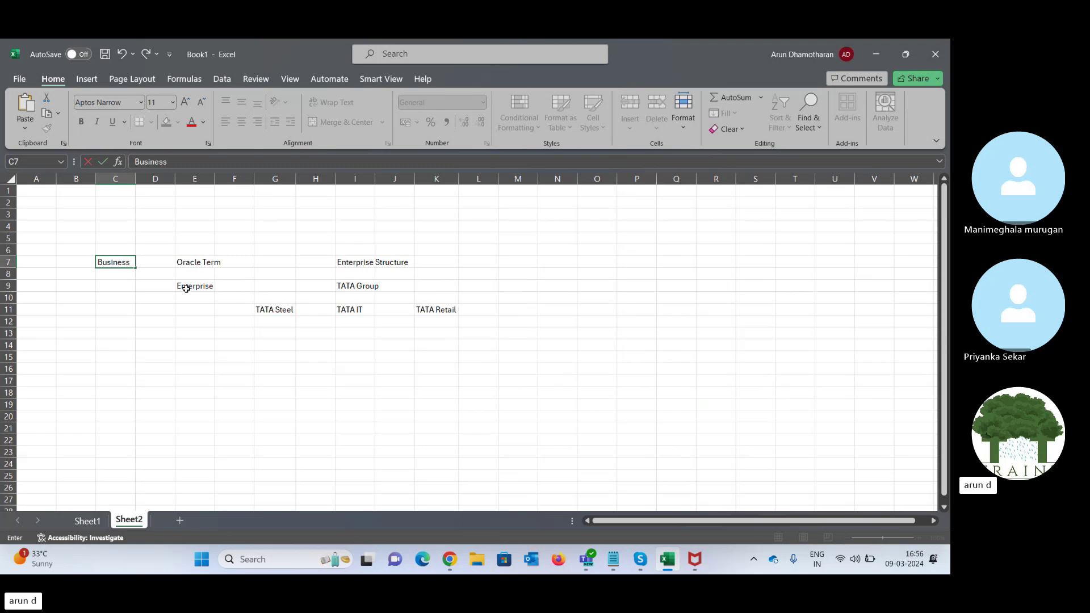
pyautogui.write(' Term')
pyautogui.press('Right')
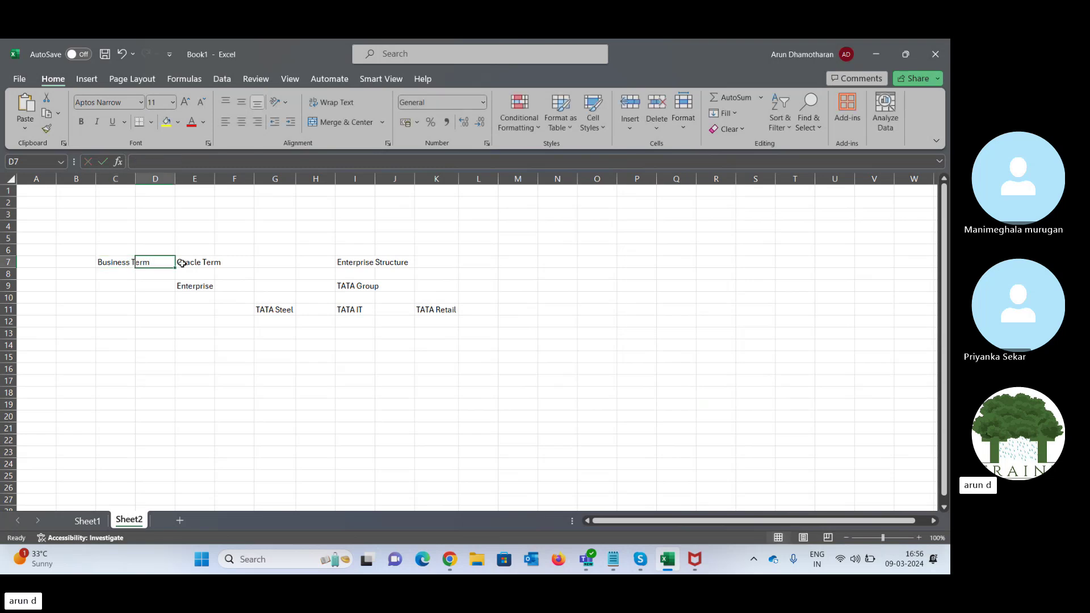
pyautogui.doubleClick(136, 179)
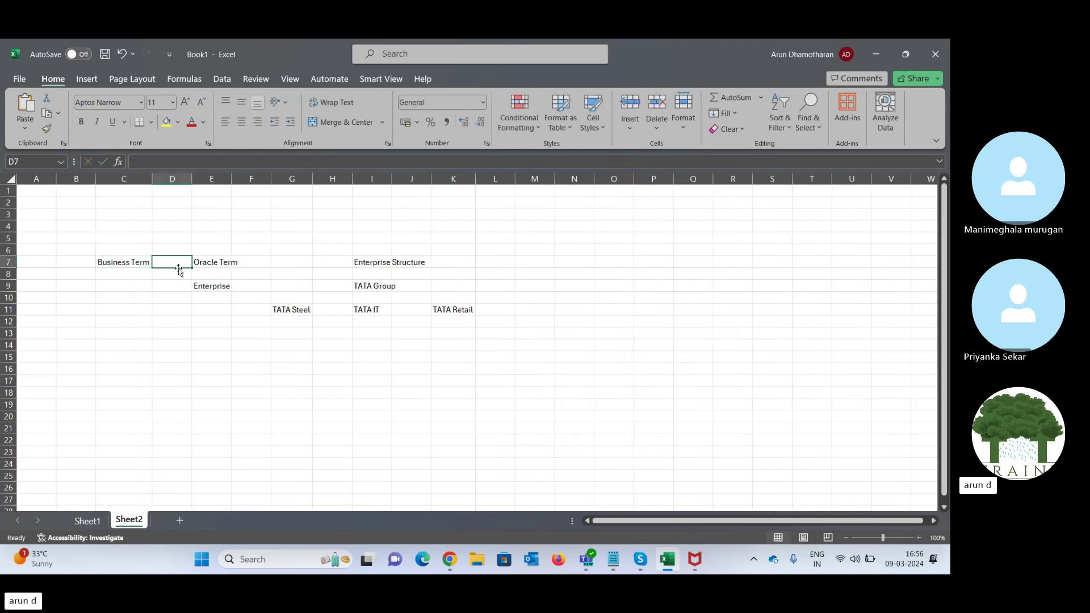
pyautogui.click(118, 287)
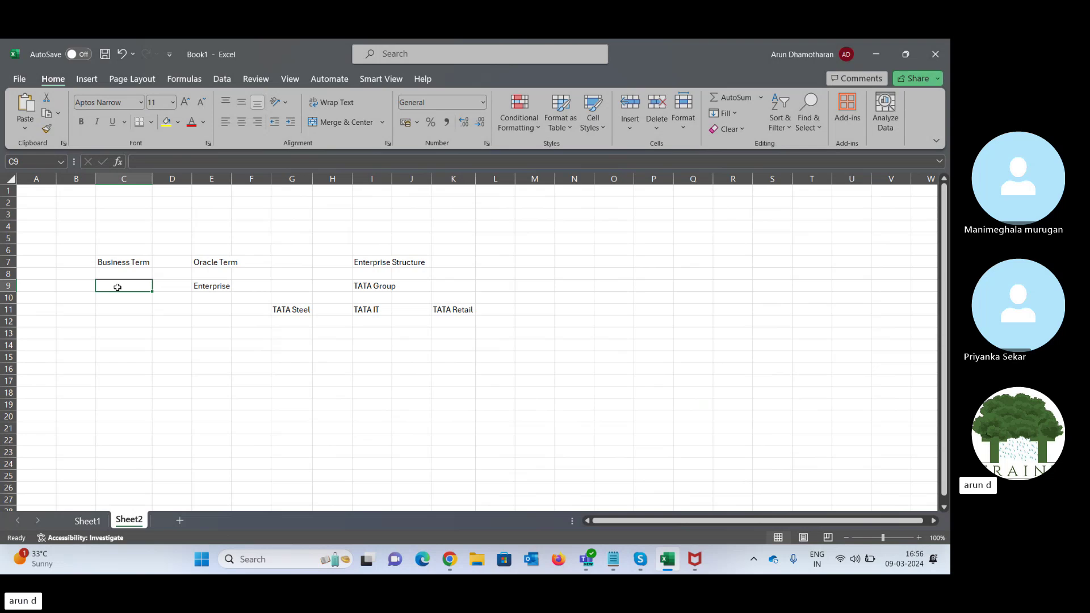
pyautogui.doubleClick(232, 179)
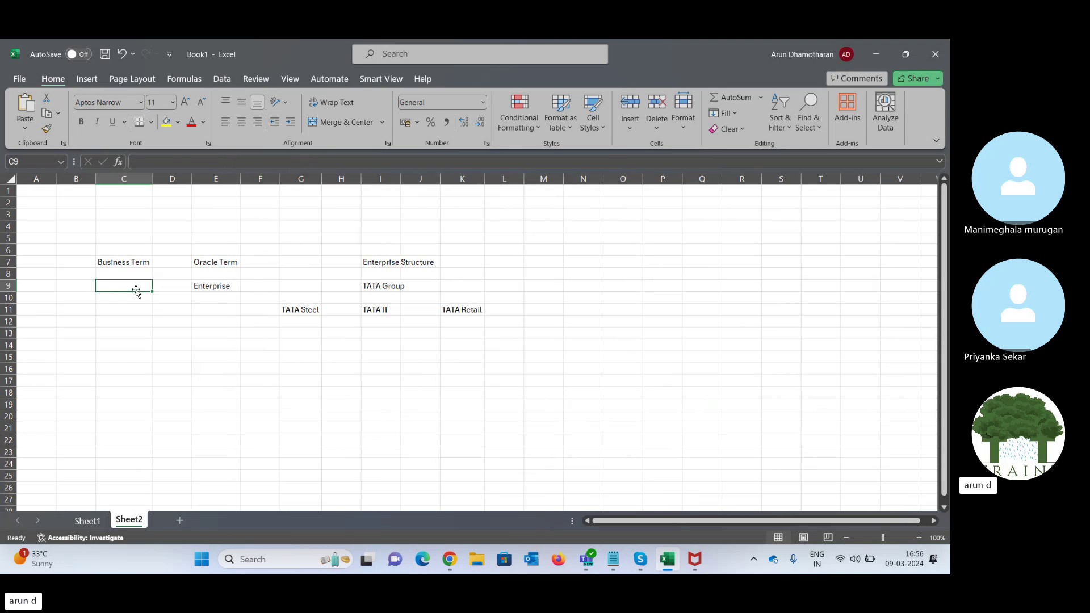
# - Enter Group of Companies in C9 and Line of Business in C11
pyautogui.write('Group')
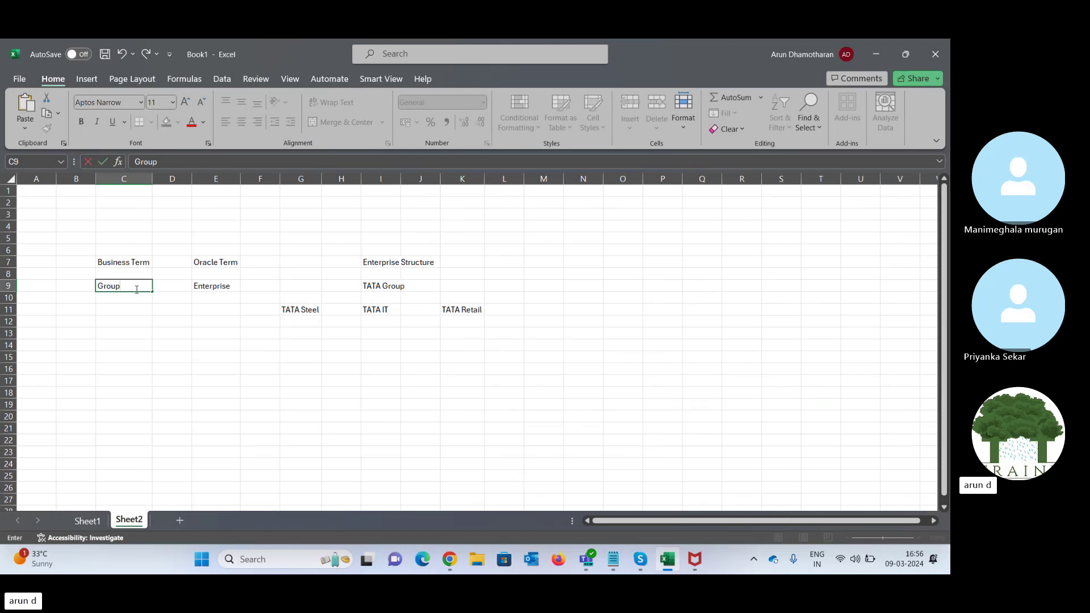
pyautogui.write(' of Companies')
pyautogui.press('Tab')
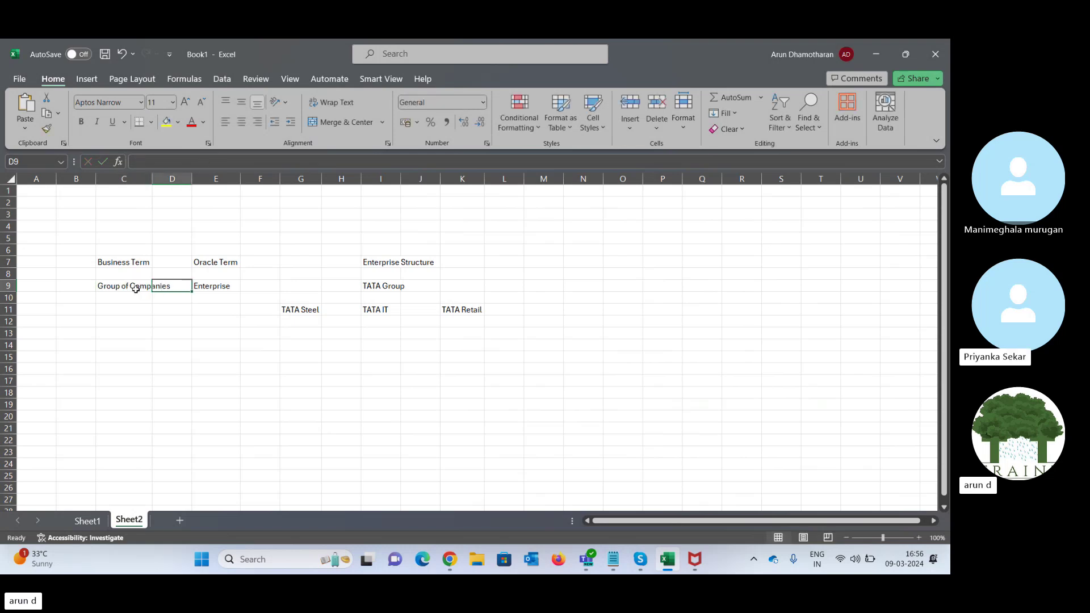
pyautogui.press('Down')
pyautogui.press('Down')
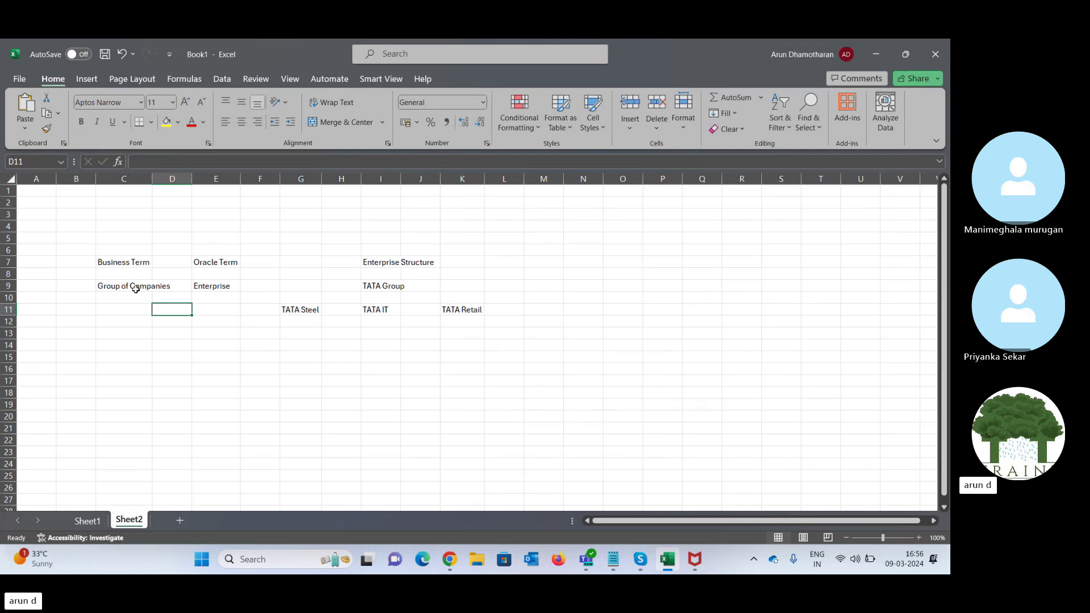
pyautogui.press('Left')
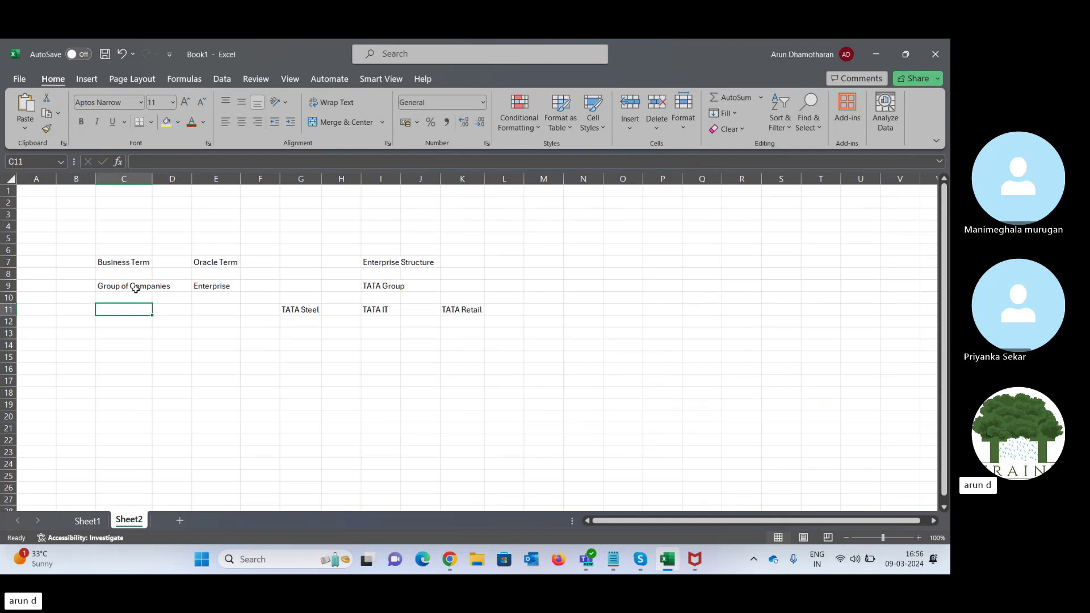
pyautogui.write('Line of ')
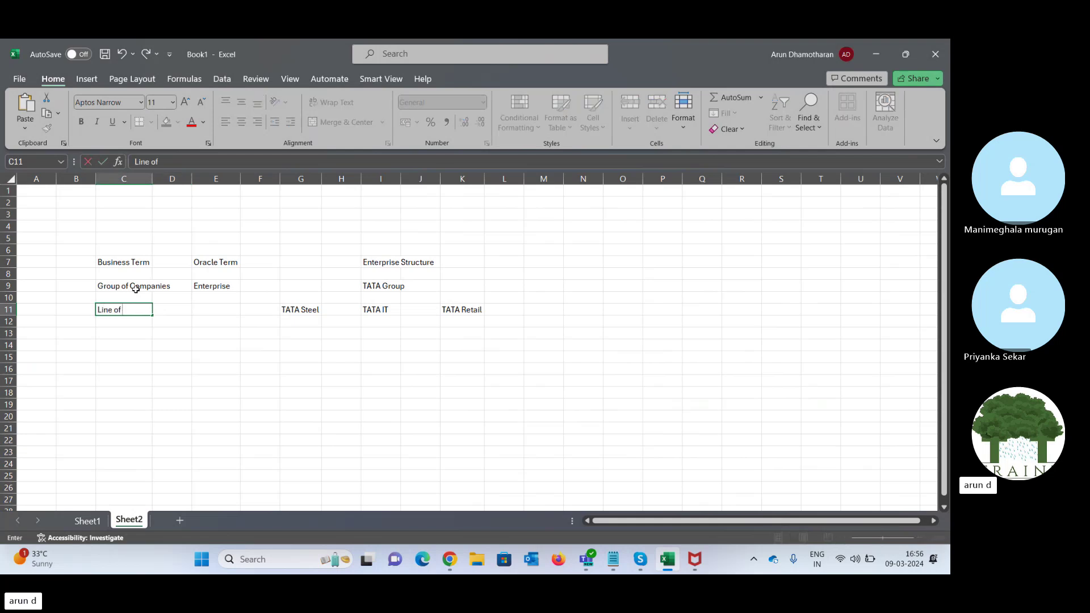
pyautogui.write('Business')
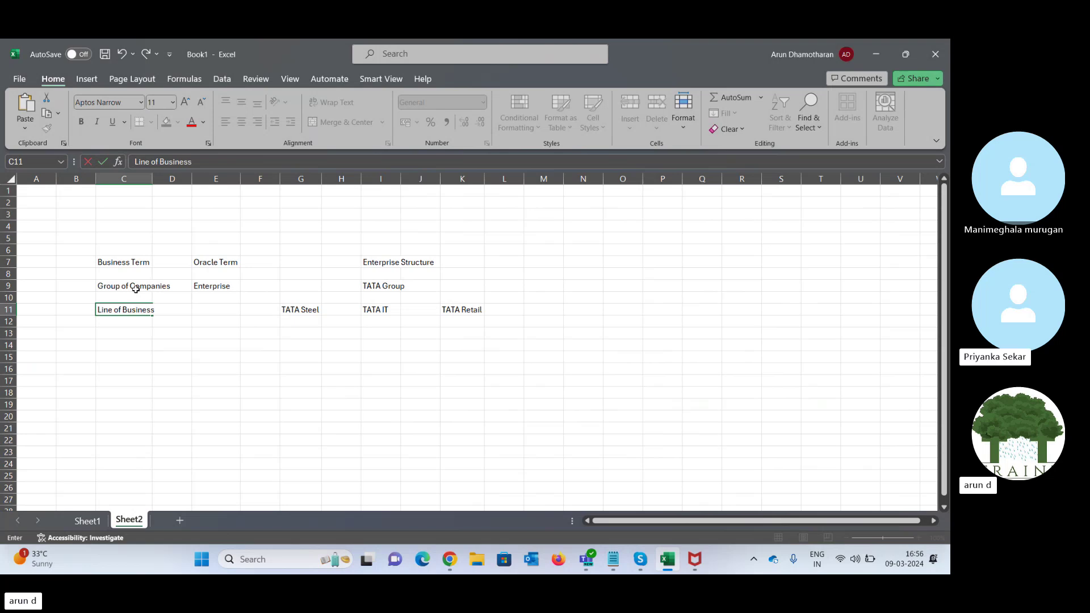
pyautogui.press('Tab')
pyautogui.click(308, 311)
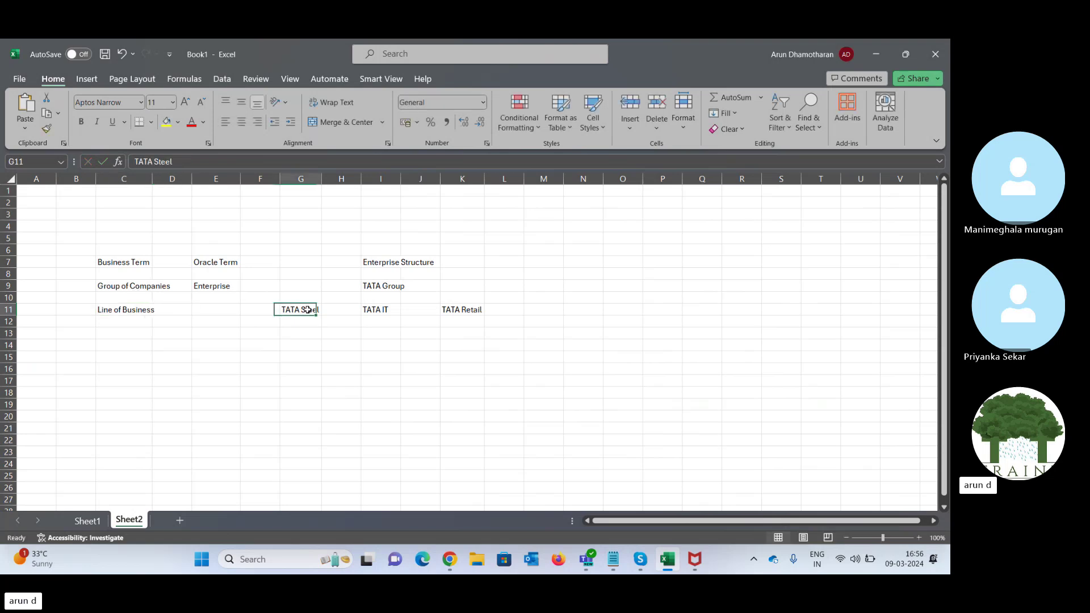
pyautogui.click(385, 309)
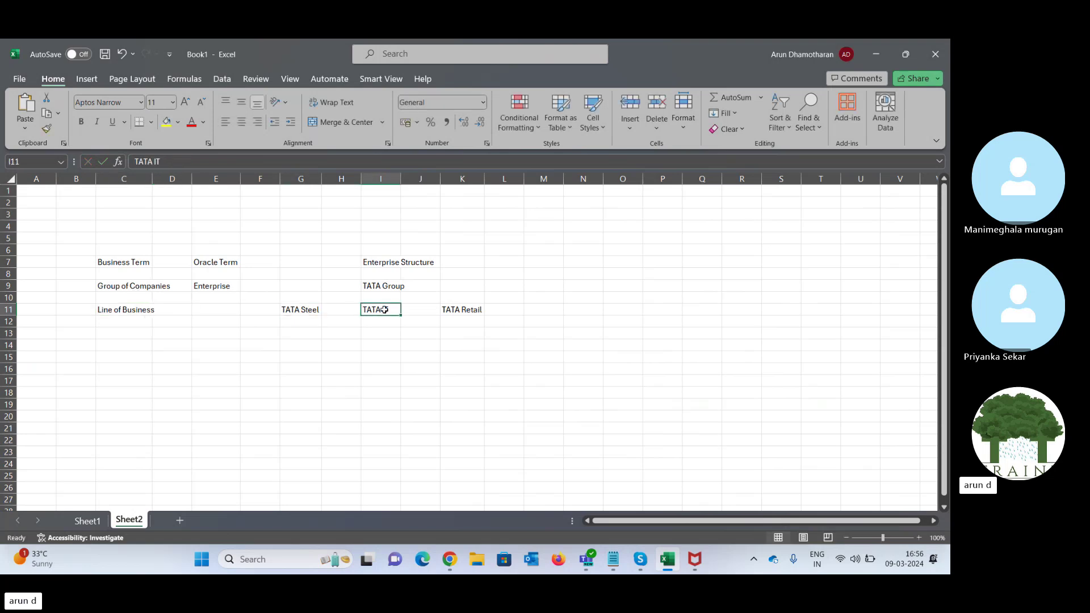
pyautogui.click(466, 310)
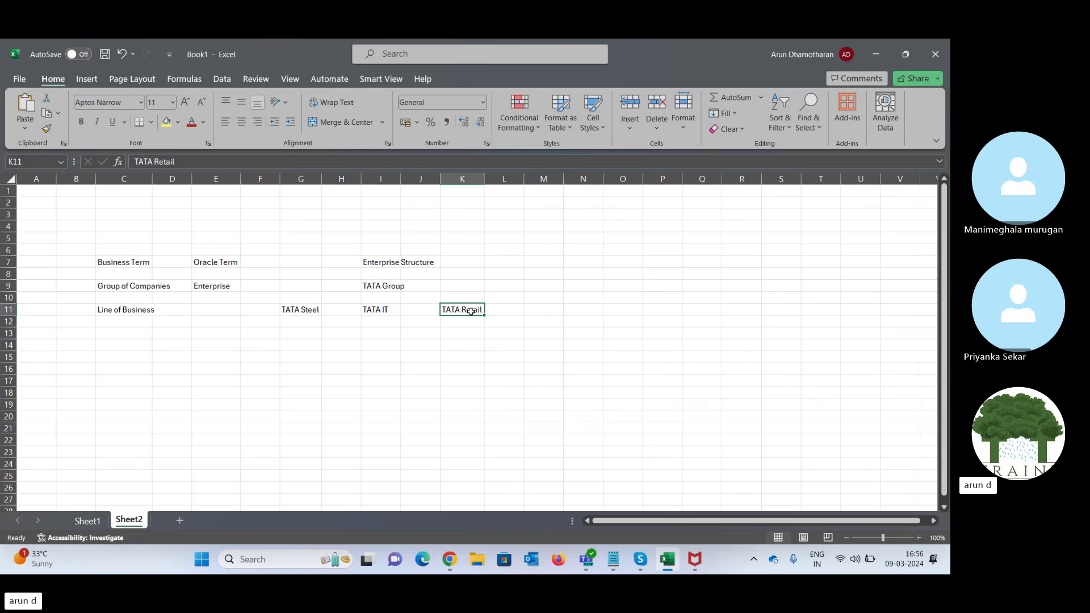
pyautogui.click(297, 311)
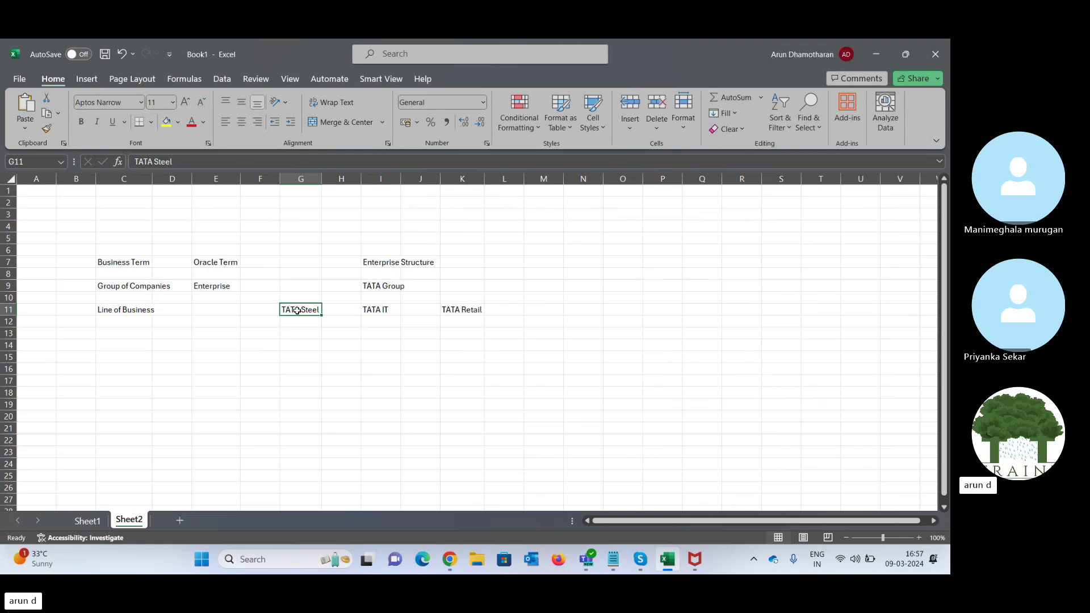
# - Enter Legal Entity in E13 and copy the three TATA companies into row 13
pyautogui.press('Down')
pyautogui.press('Down')
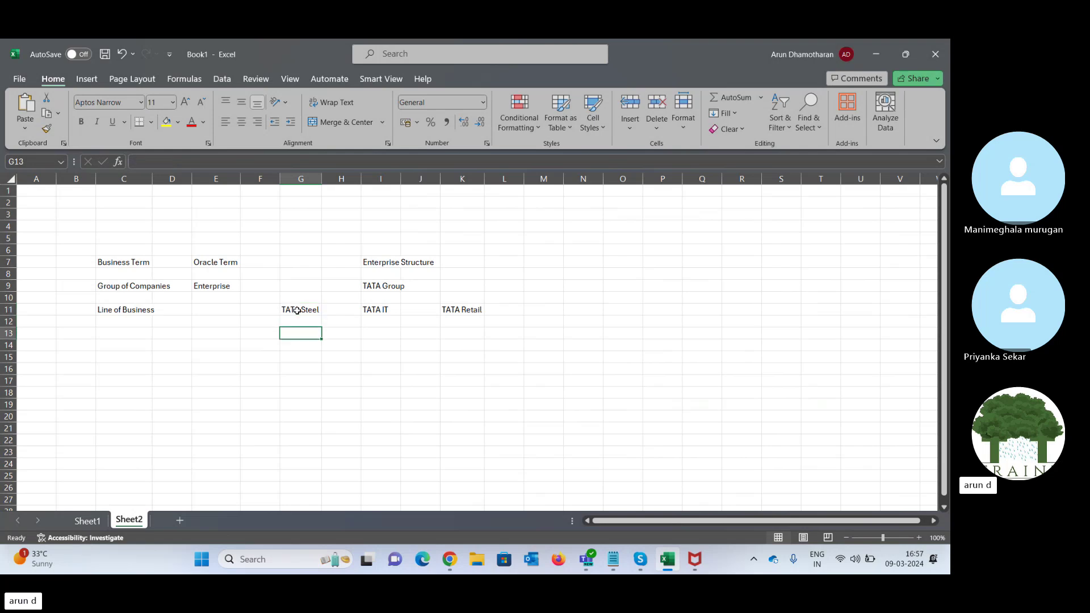
pyautogui.press('Left')
pyautogui.press('Left')
pyautogui.write('Le')
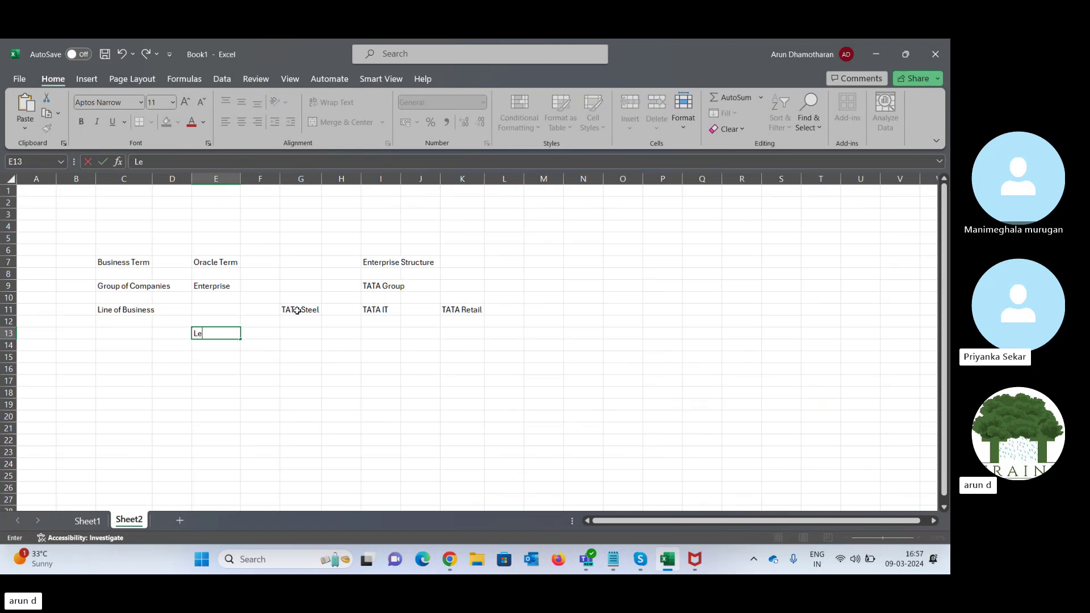
pyautogui.write('gal Entity')
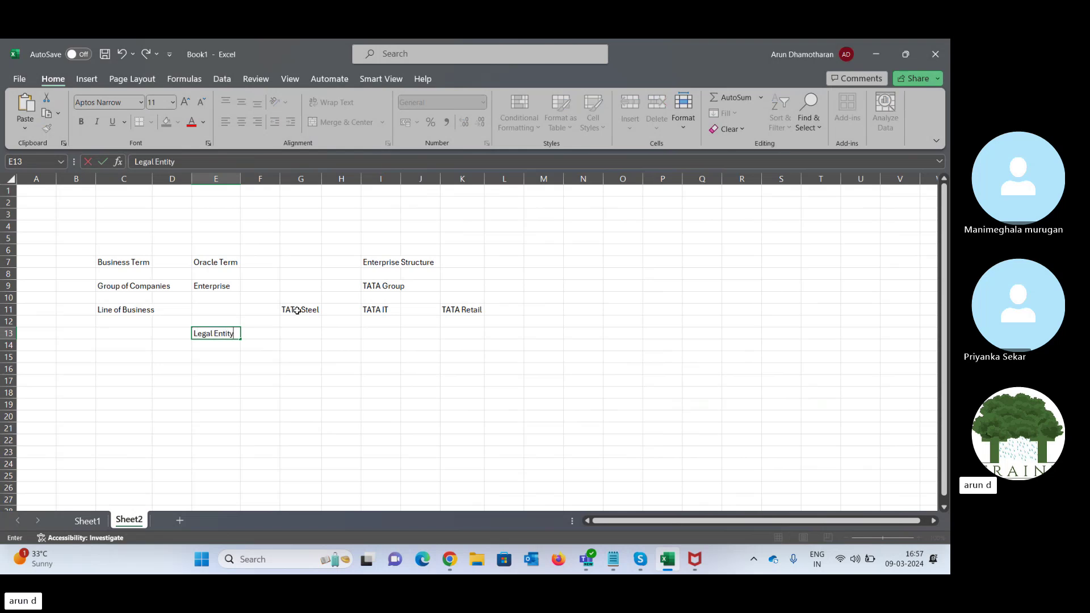
pyautogui.press('Right')
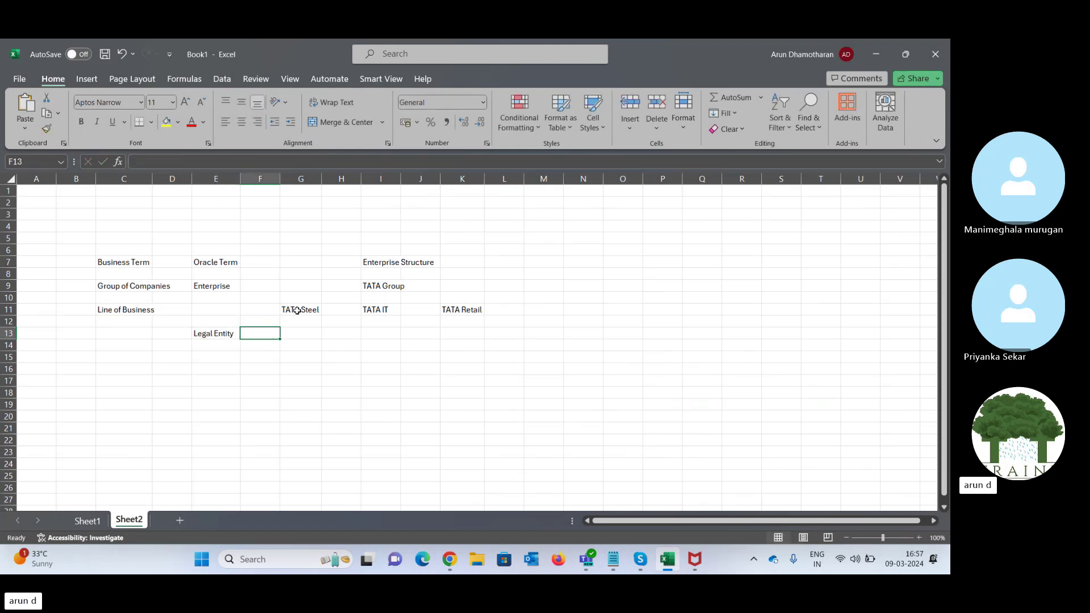
pyautogui.press('Right')
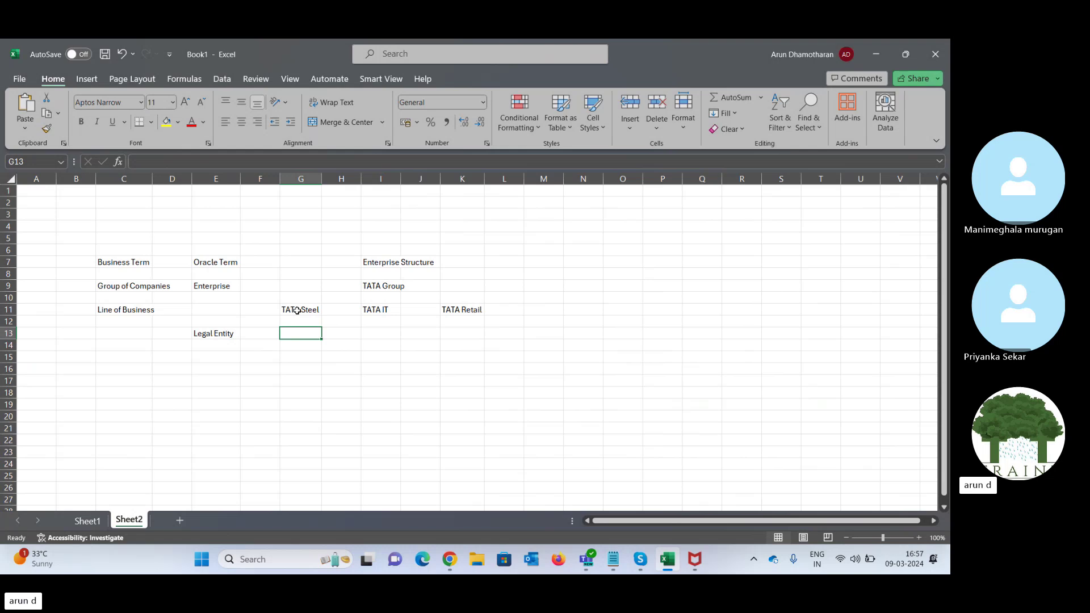
pyautogui.click(297, 310)
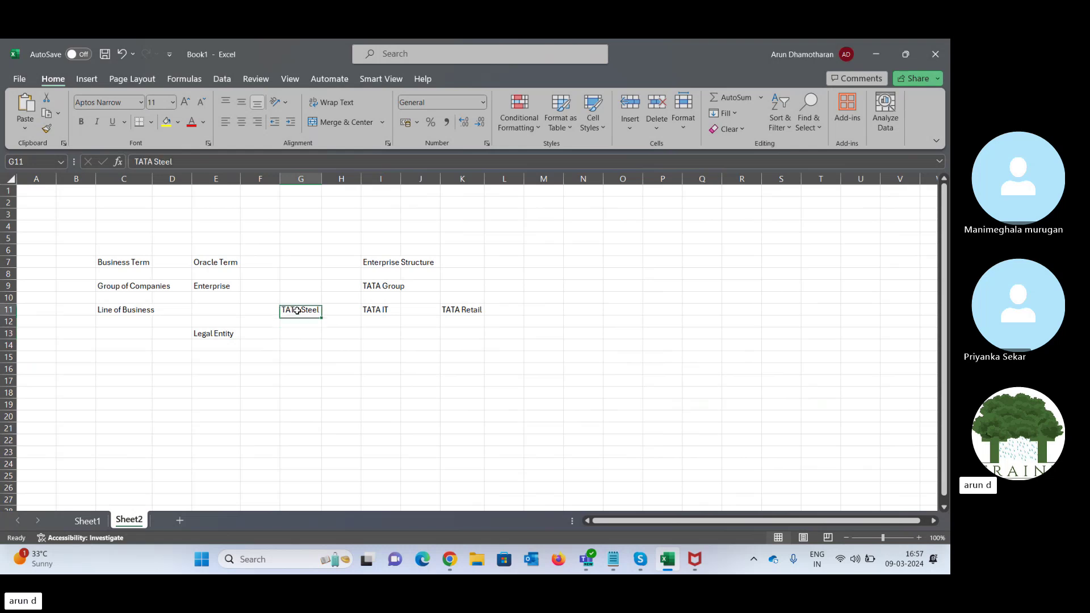
pyautogui.hotkey('shift', 'Right')
pyautogui.hotkey('shift', 'Right')
pyautogui.hotkey('shift', 'Right')
pyautogui.hotkey('shift', 'Right')
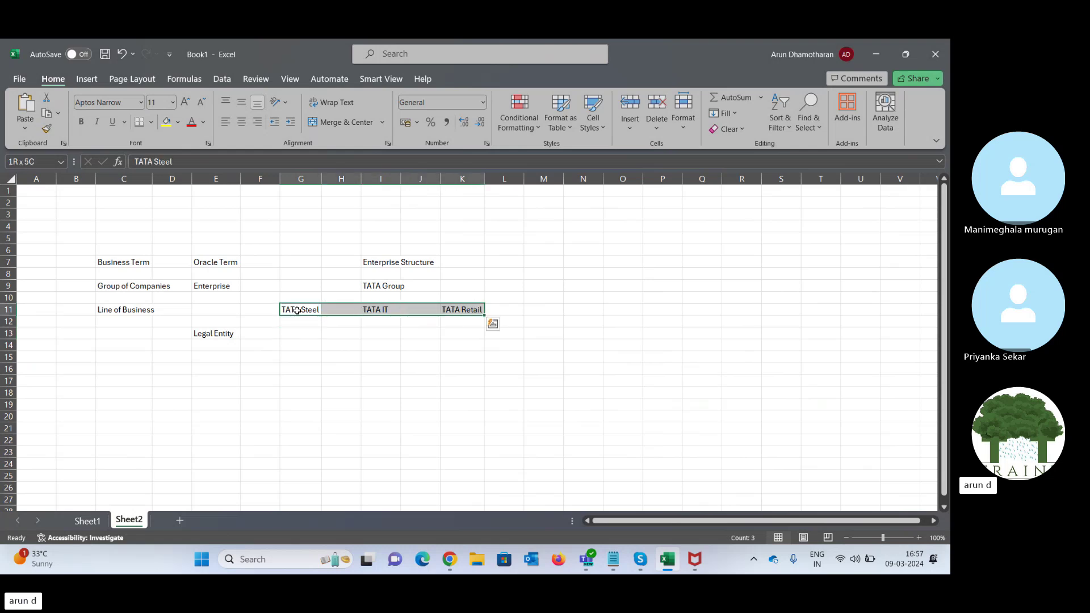
pyautogui.hotkey('ctrl', 'c')
pyautogui.press('Down')
pyautogui.press('Down')
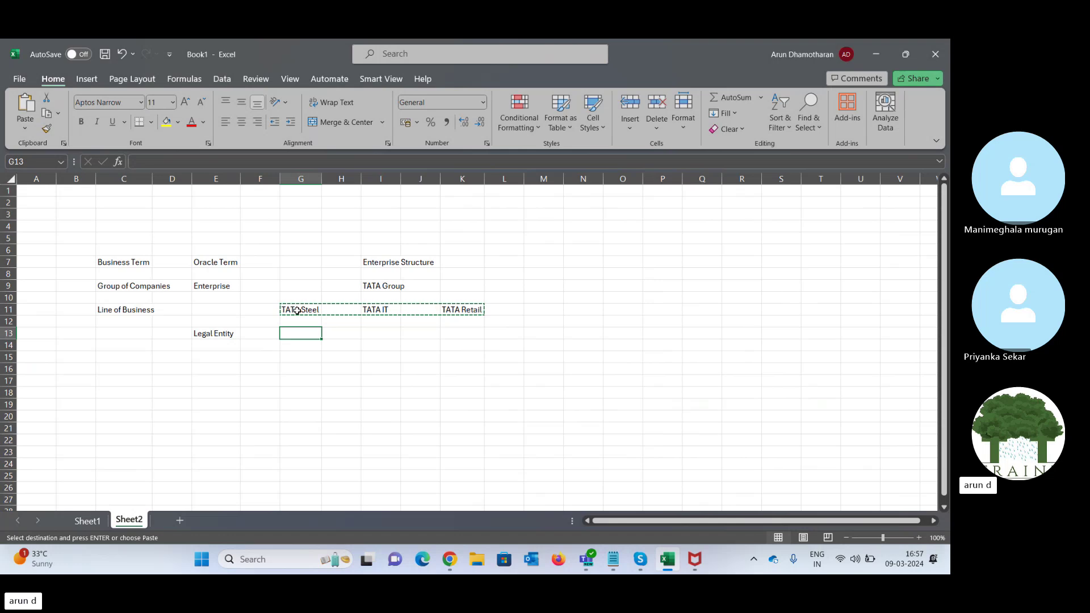
pyautogui.hotkey('ctrl', 'v')
# - Enter the business term Company Reg. in C13 for the Legal Entity row
pyautogui.press('Left')
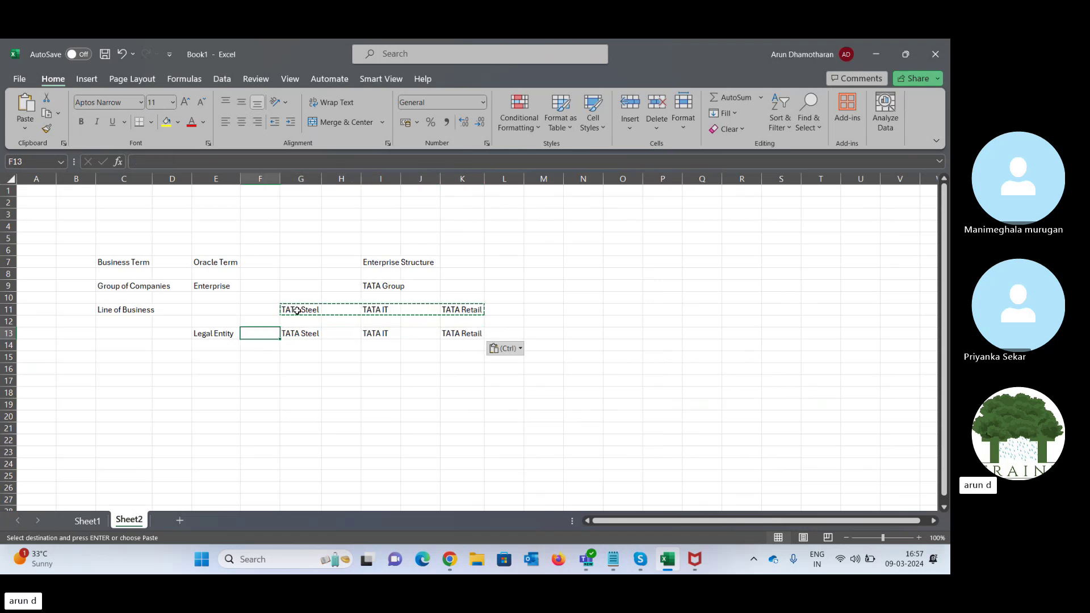
pyautogui.press('Left')
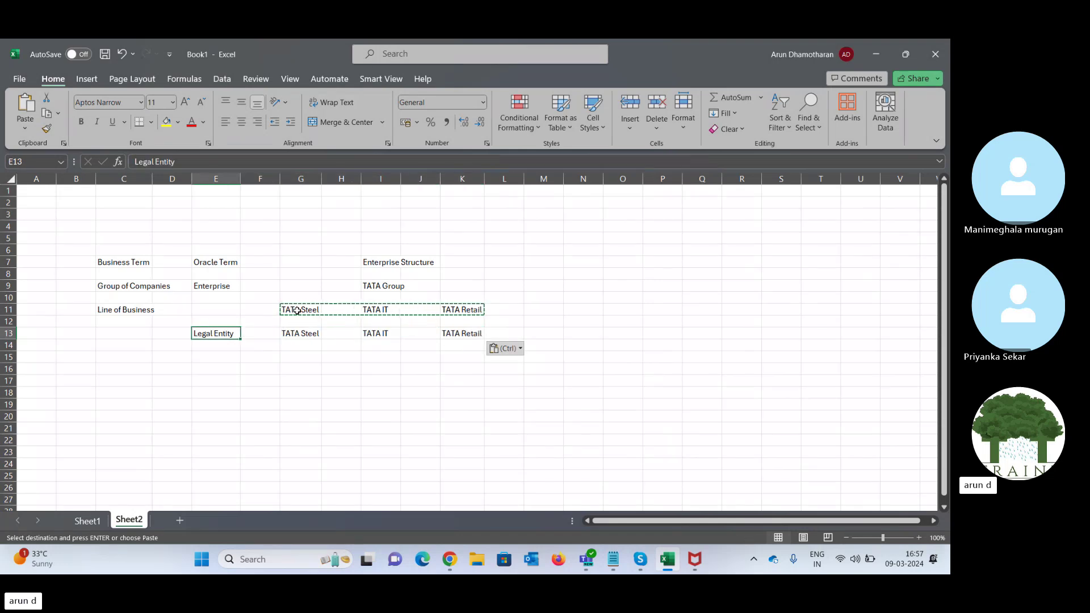
pyautogui.press('Left')
pyautogui.press('Left')
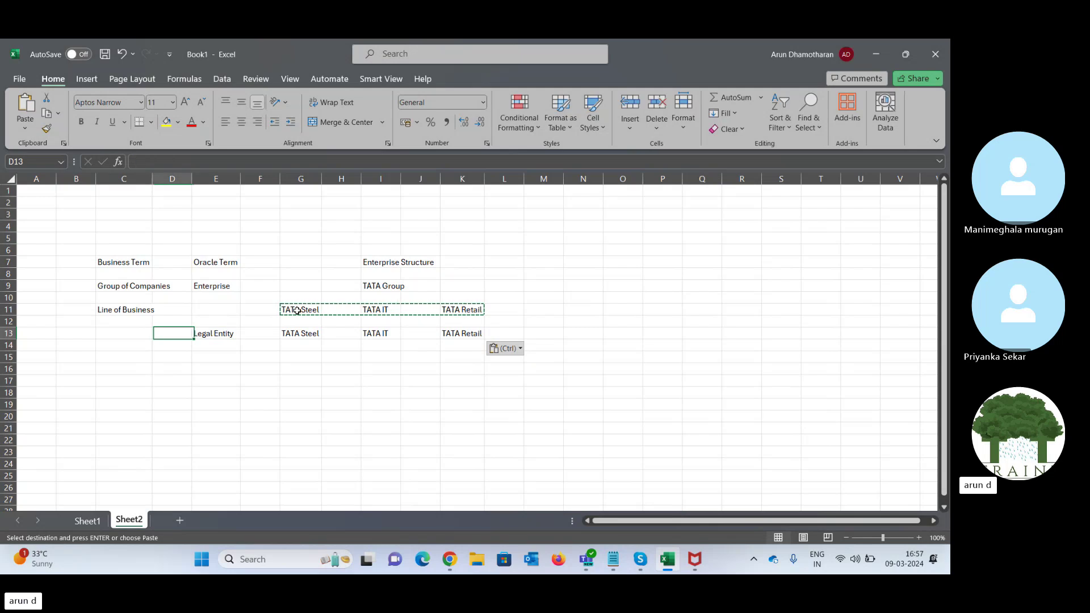
pyautogui.write('Compa')
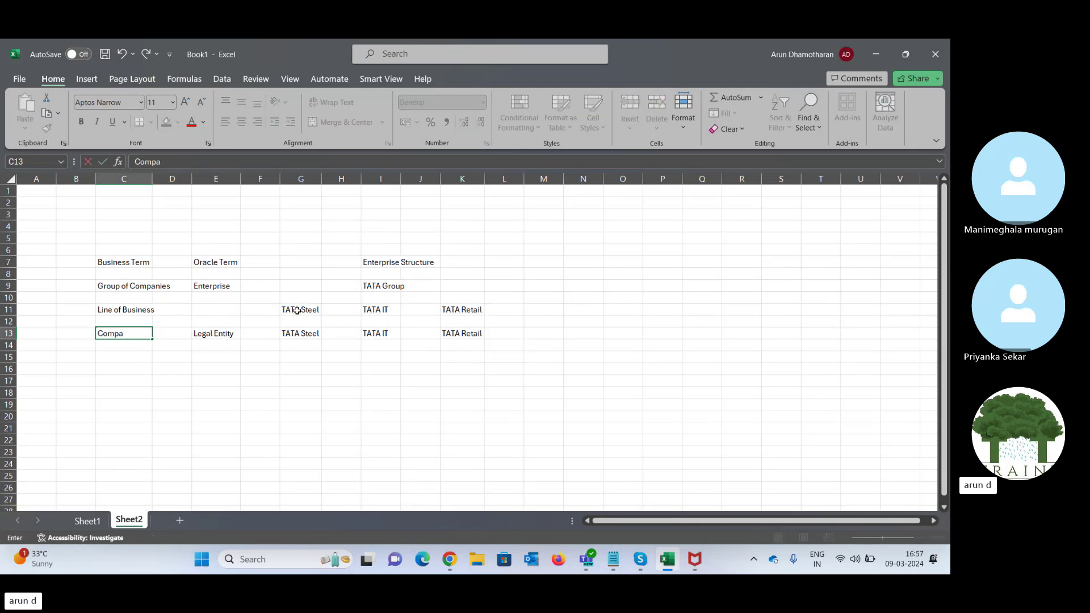
pyautogui.write('ny Reg.')
pyautogui.press('Right')
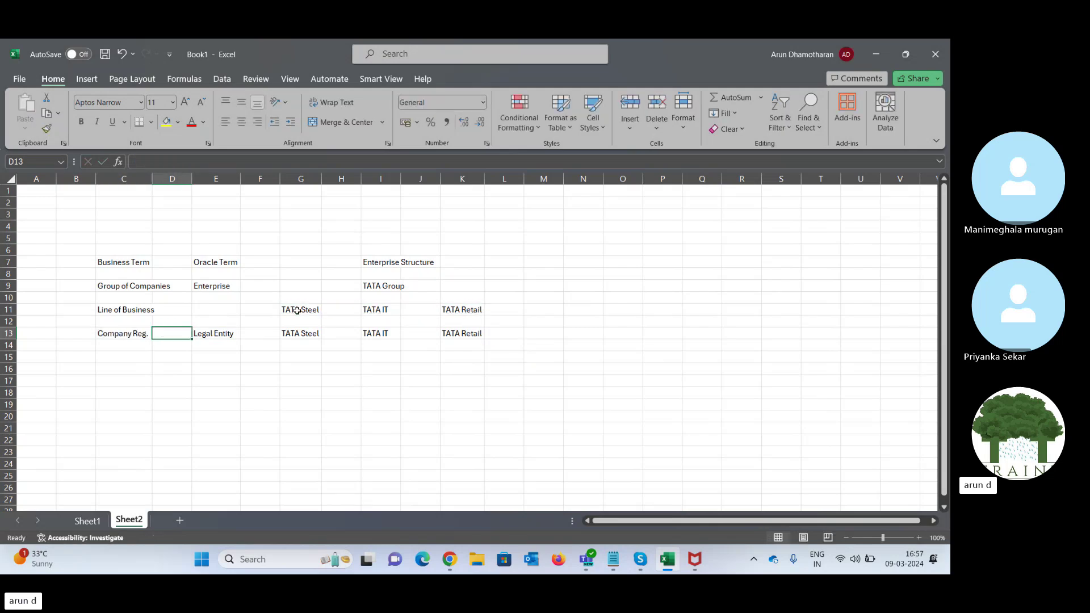
# - Enter Ledger in E15, below Legal Entity
pyautogui.press('Down')
pyautogui.press('Down')
pyautogui.press('Right')
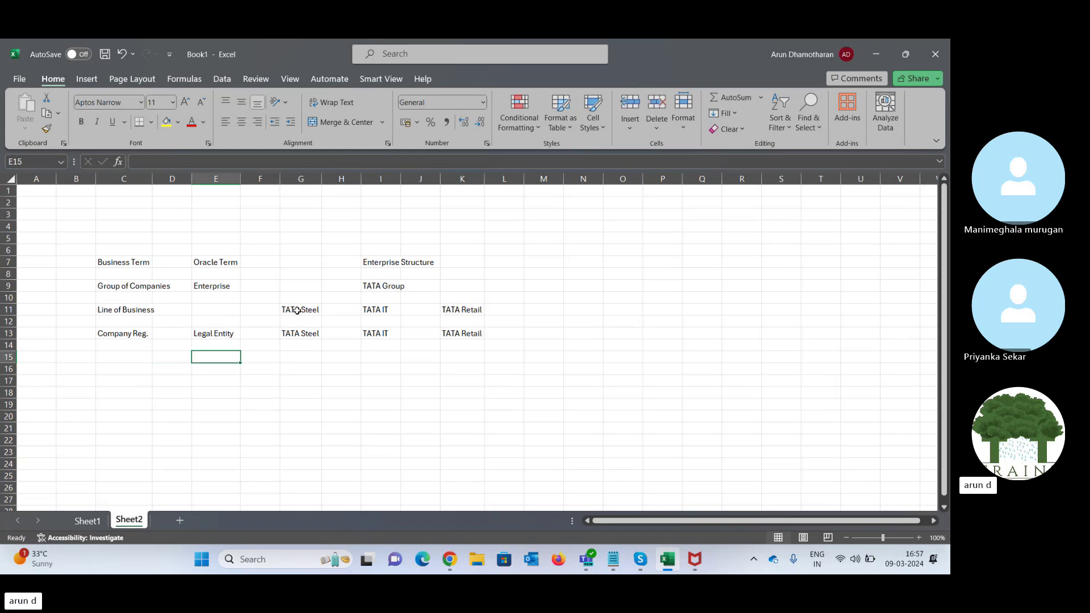
pyautogui.press('Right')
pyautogui.press('Right')
pyautogui.press('Right')
pyautogui.press('Left')
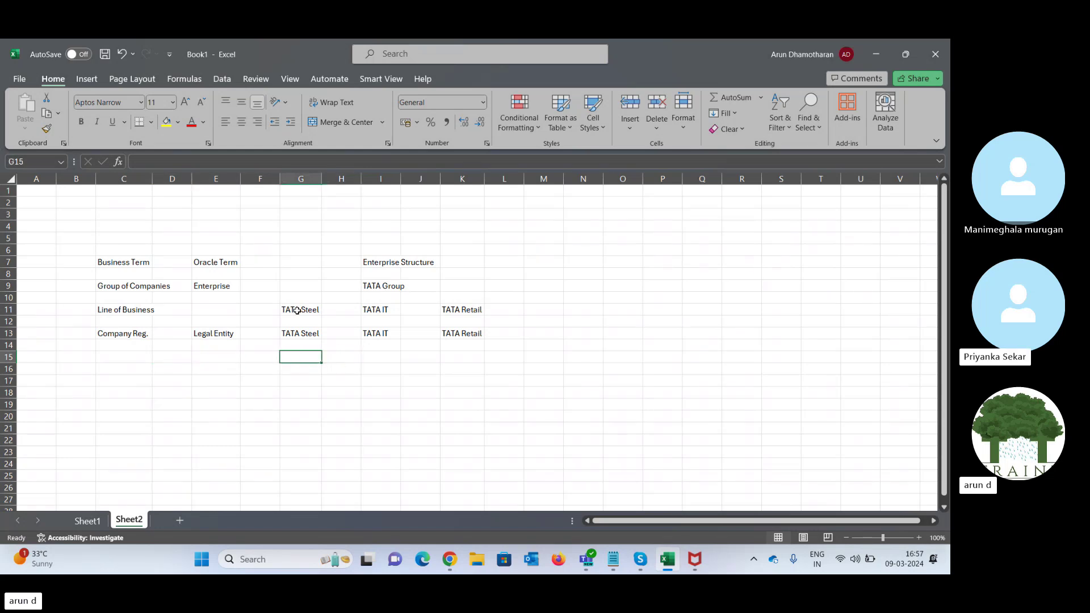
pyautogui.press('Up')
pyautogui.press('Up')
pyautogui.press('Down')
pyautogui.press('Down')
pyautogui.press('Down')
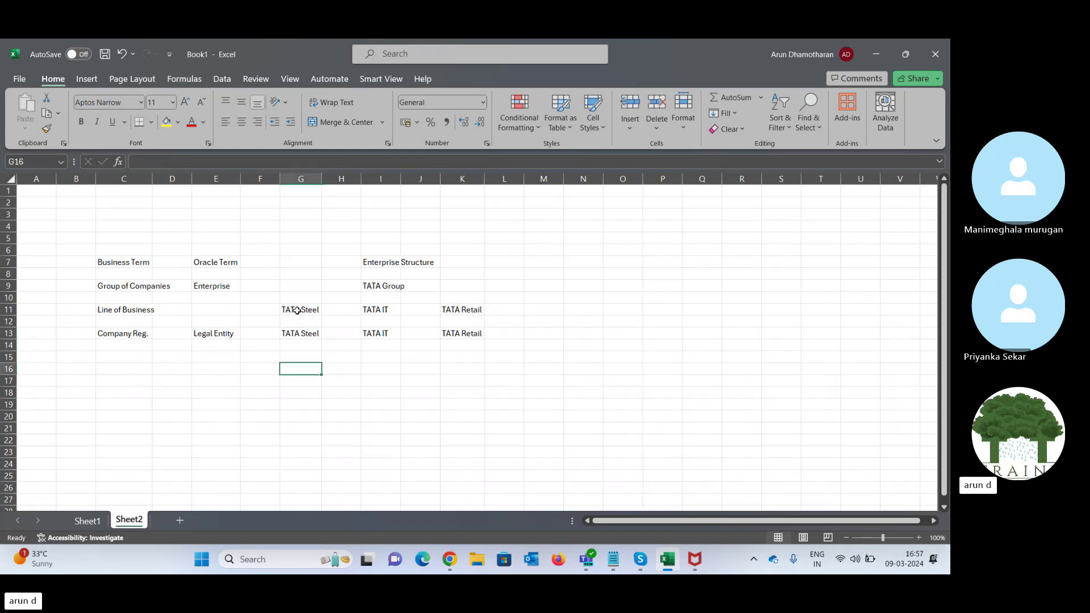
pyautogui.press('Up')
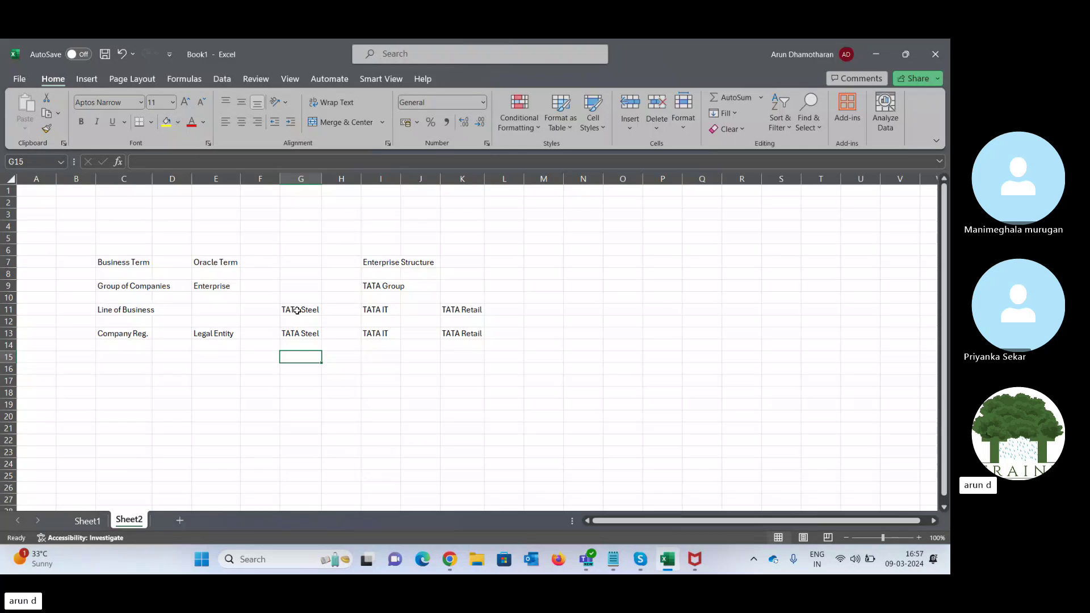
pyautogui.press('Left')
pyautogui.press('Left')
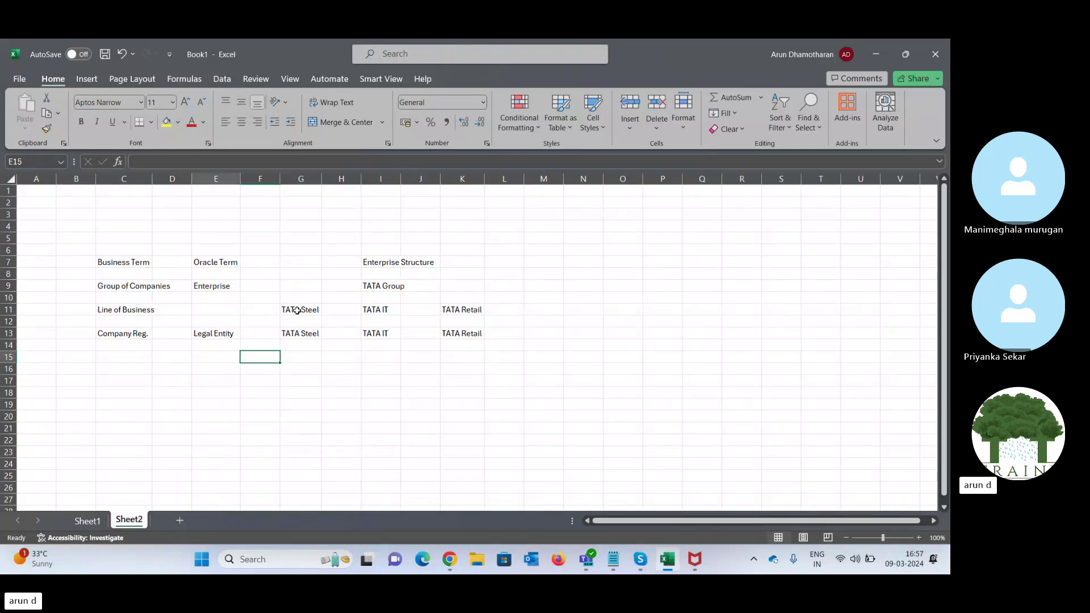
pyautogui.write('Ledger')
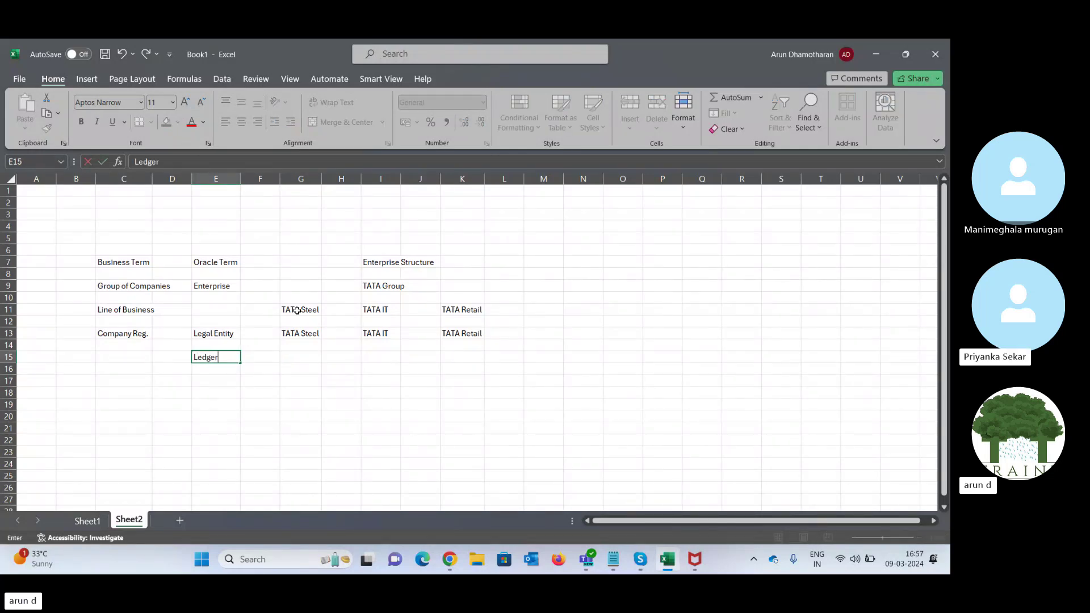
pyautogui.press('Right')
pyautogui.press('Left')
pyautogui.press('Down')
pyautogui.press('Down')
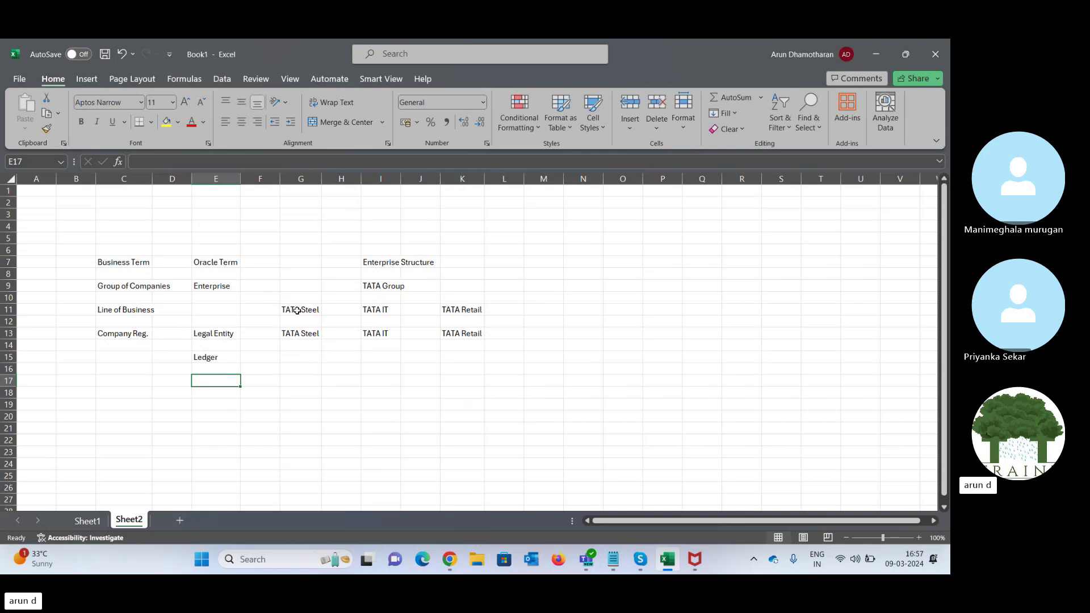
pyautogui.press('Right')
pyautogui.press('Right')
pyautogui.press('Right')
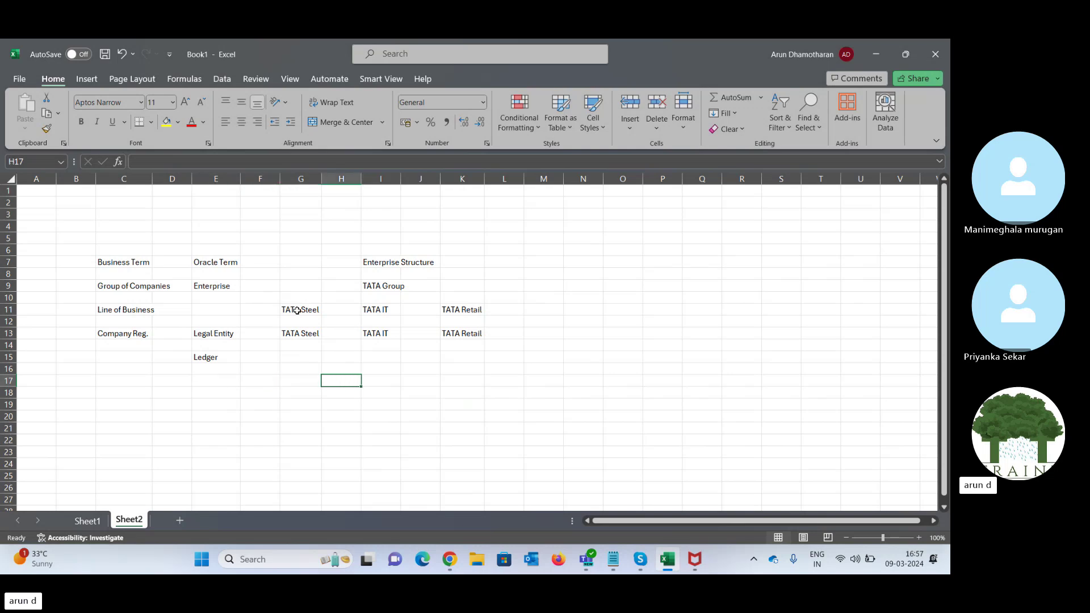
pyautogui.press('Right')
pyautogui.press('Right')
pyautogui.press('Right')
pyautogui.press('Right')
pyautogui.press('Right')
pyautogui.press('Right')
pyautogui.press('Right')
pyautogui.press('Up')
pyautogui.press('Up')
pyautogui.press('Up')
pyautogui.press('Up')
pyautogui.press('Up')
pyautogui.press('Up')
pyautogui.press('Up')
pyautogui.press('Up')
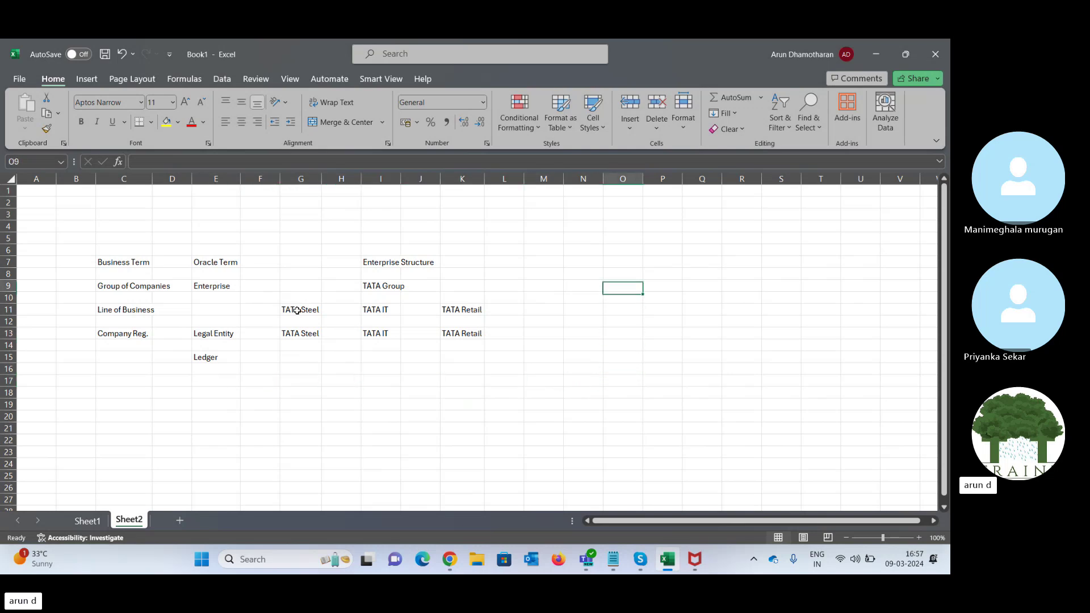
# - Start a side example in row 4: Request, Laptop, quantity 10
pyautogui.press('Up')
pyautogui.press('Up')
pyautogui.press('Up')
pyautogui.press('Up')
pyautogui.press('Up')
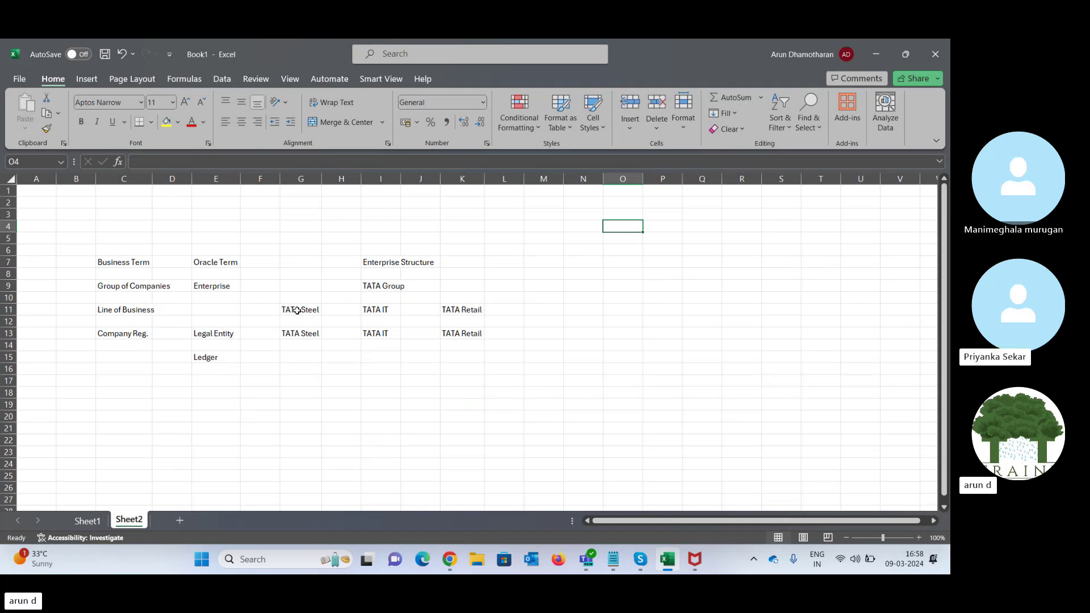
pyautogui.write('Lap')
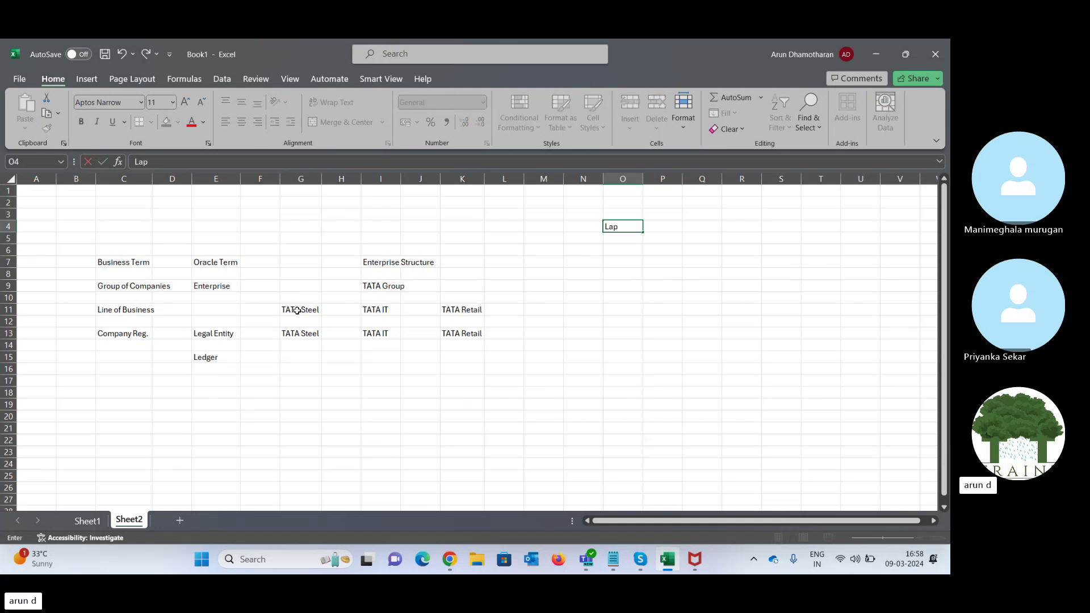
pyautogui.write('top')
pyautogui.press('Tab')
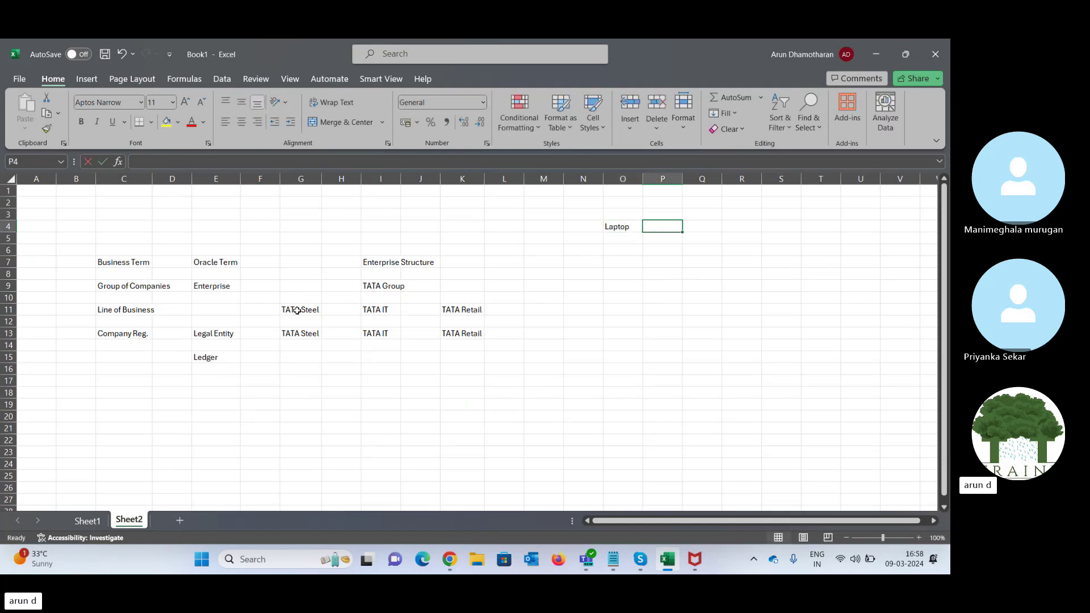
pyautogui.write('10')
pyautogui.press('Left')
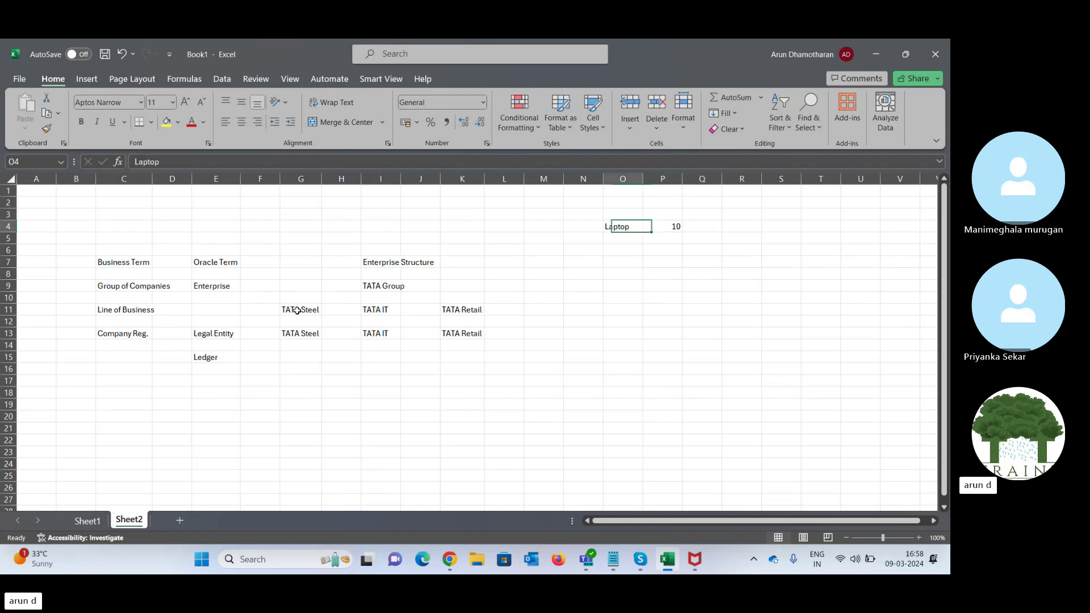
pyautogui.press('Left')
pyautogui.press('Left')
pyautogui.press('Right')
pyautogui.write('R')
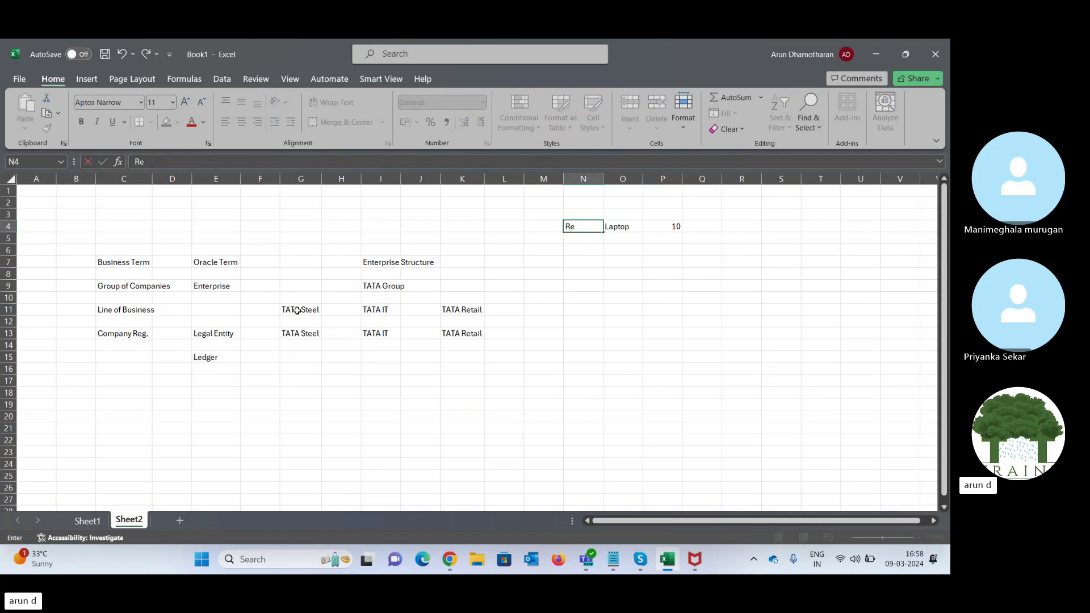
pyautogui.write('equest')
pyautogui.press('Tab')
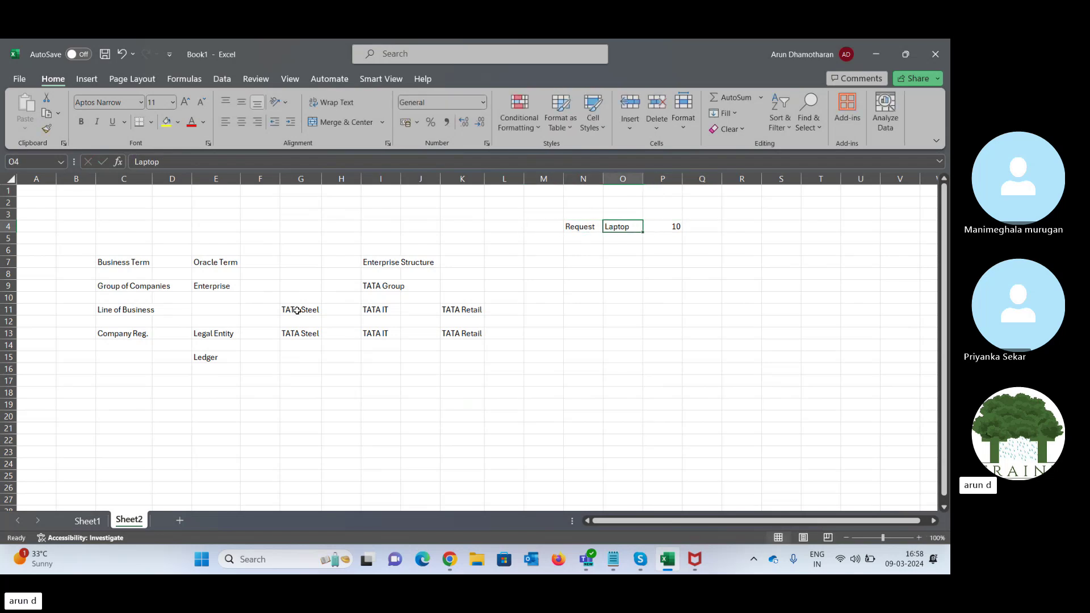
# - Add GL account 51091 with description Asset Purchase in row 6
pyautogui.press('Down')
pyautogui.press('Down')
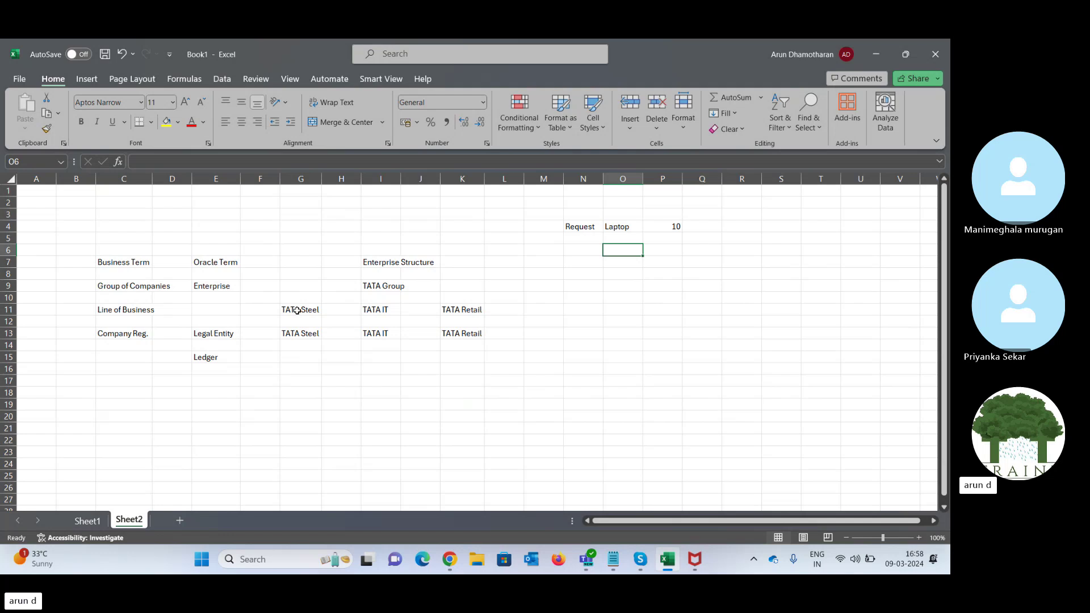
pyautogui.press('Up')
pyautogui.press('Up')
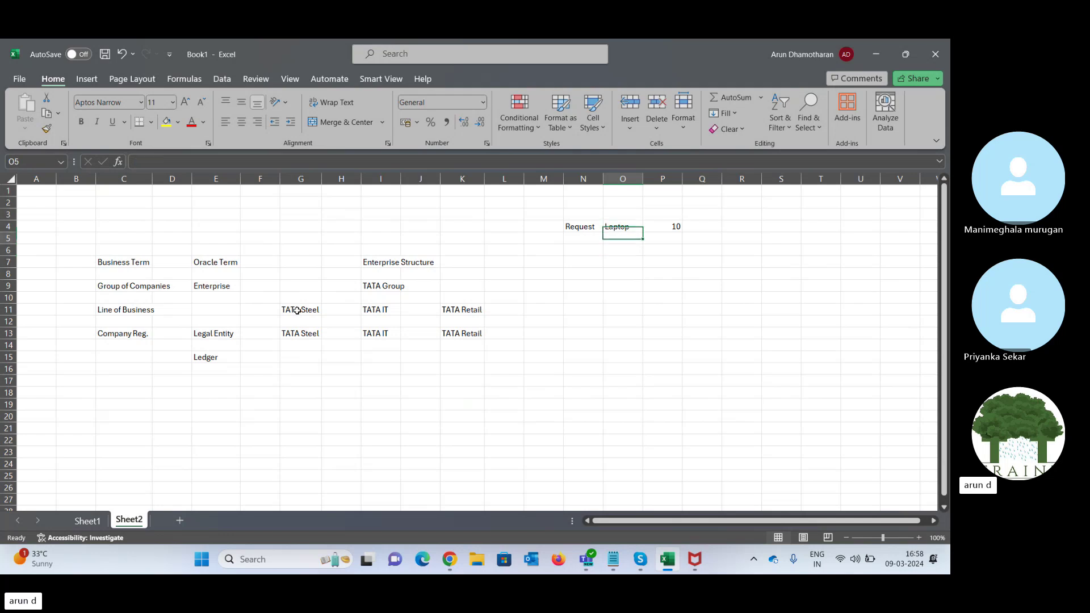
pyautogui.press('Down')
pyautogui.press('Down')
pyautogui.write('GL')
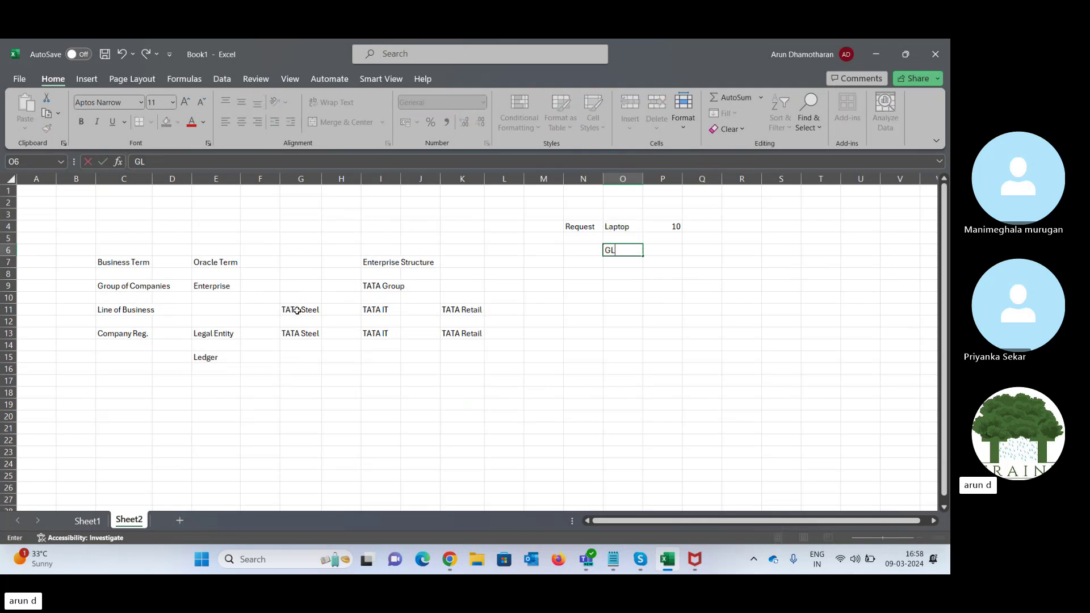
pyautogui.press('Tab')
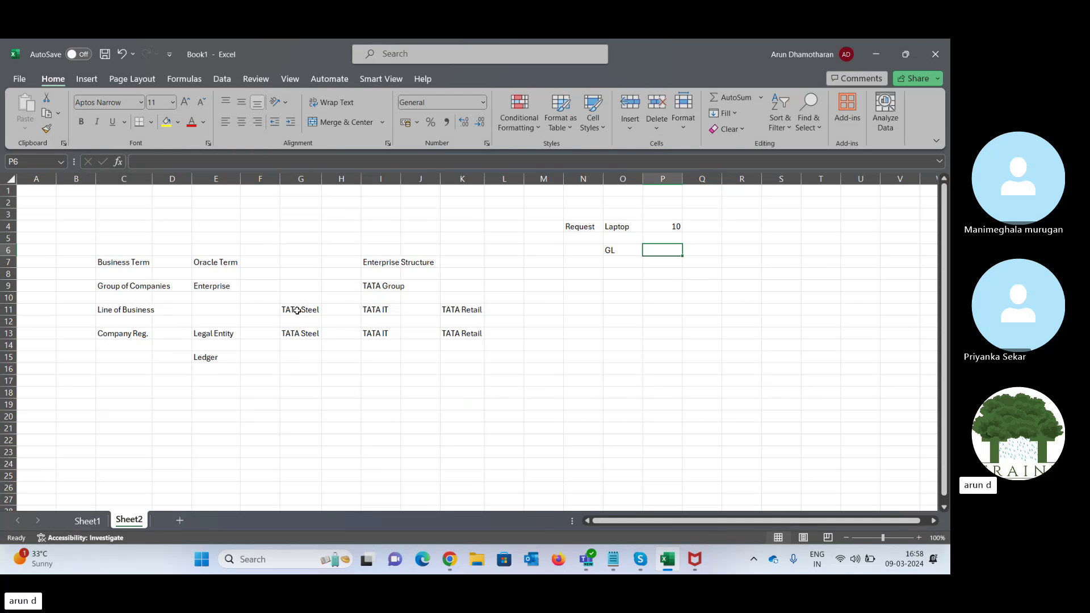
pyautogui.write('51091')
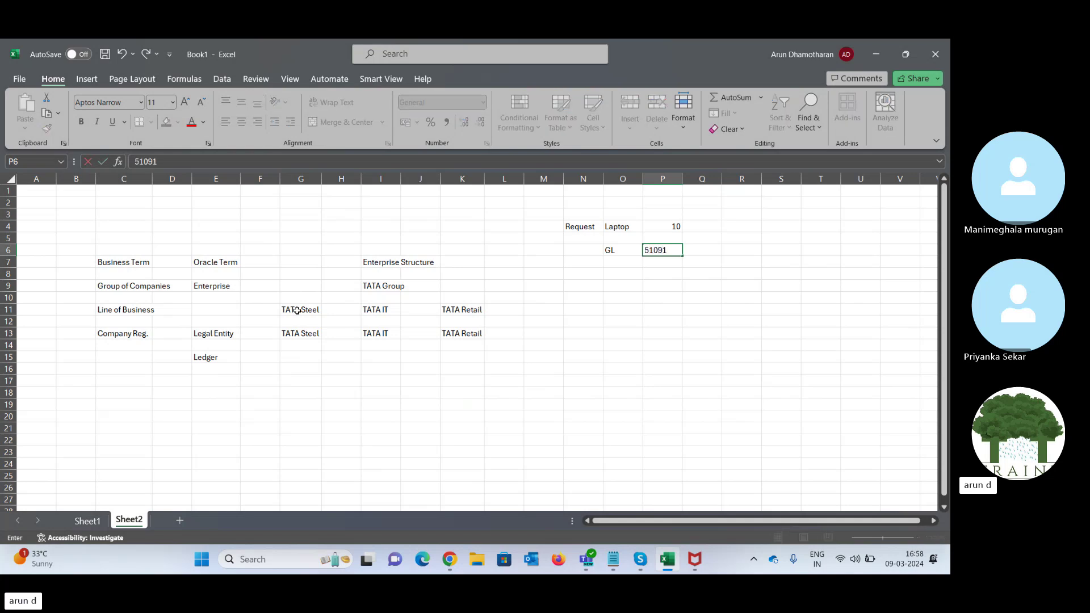
pyautogui.press('Tab')
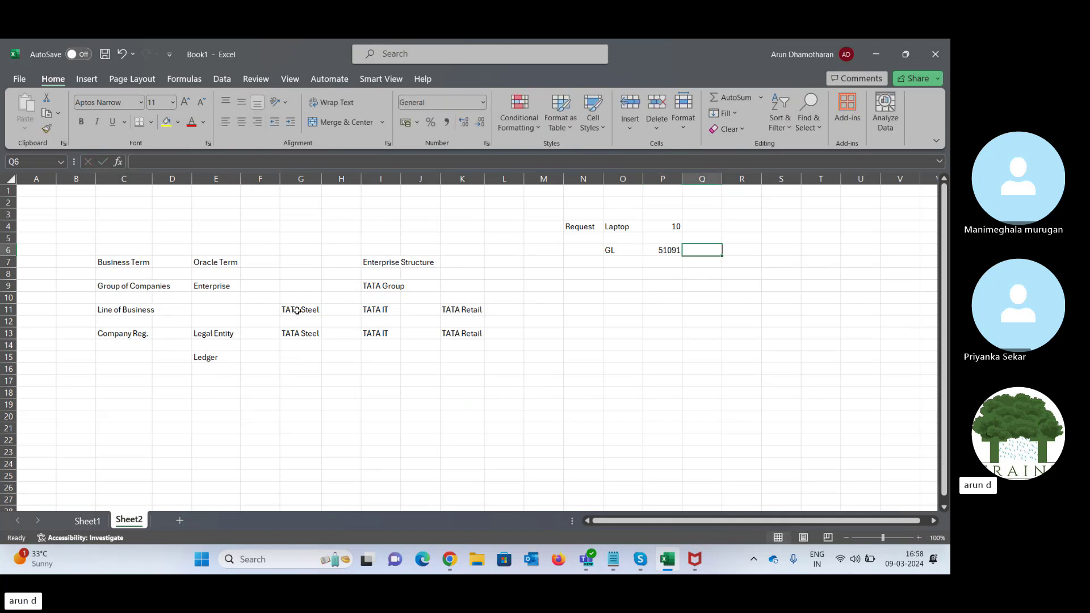
pyautogui.write('La')
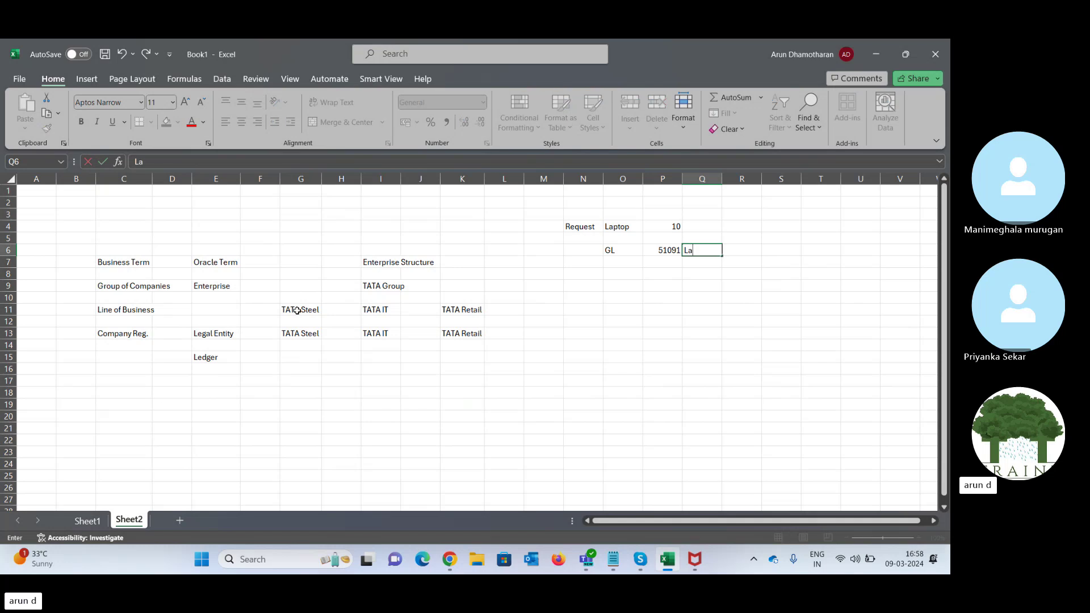
pyautogui.write('p')
pyautogui.press('BackSpace')
pyautogui.press('BackSpace')
pyautogui.press('BackSpace')
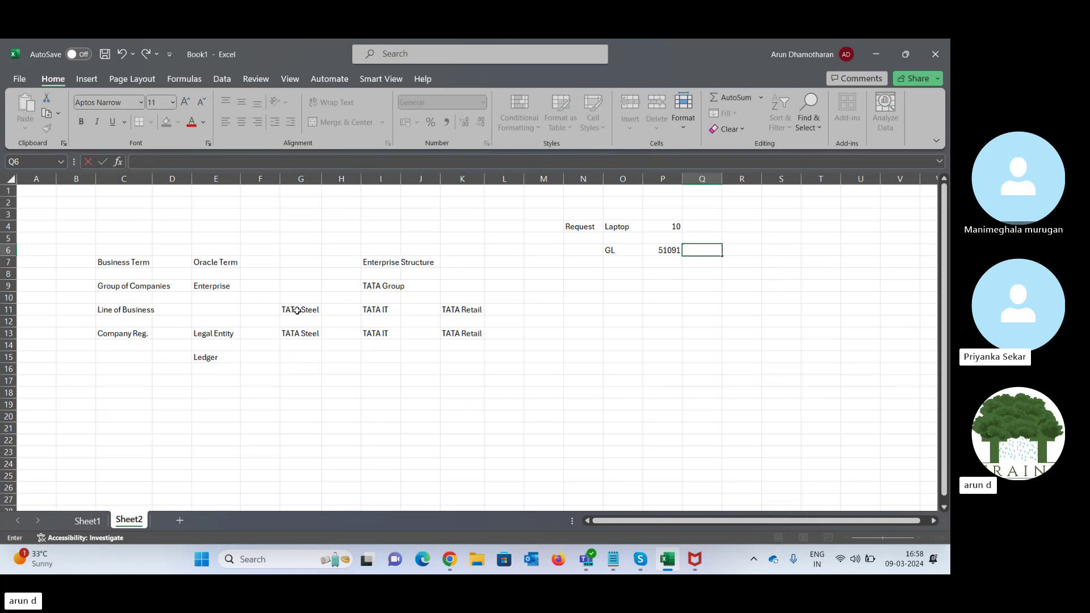
pyautogui.write('Asset')
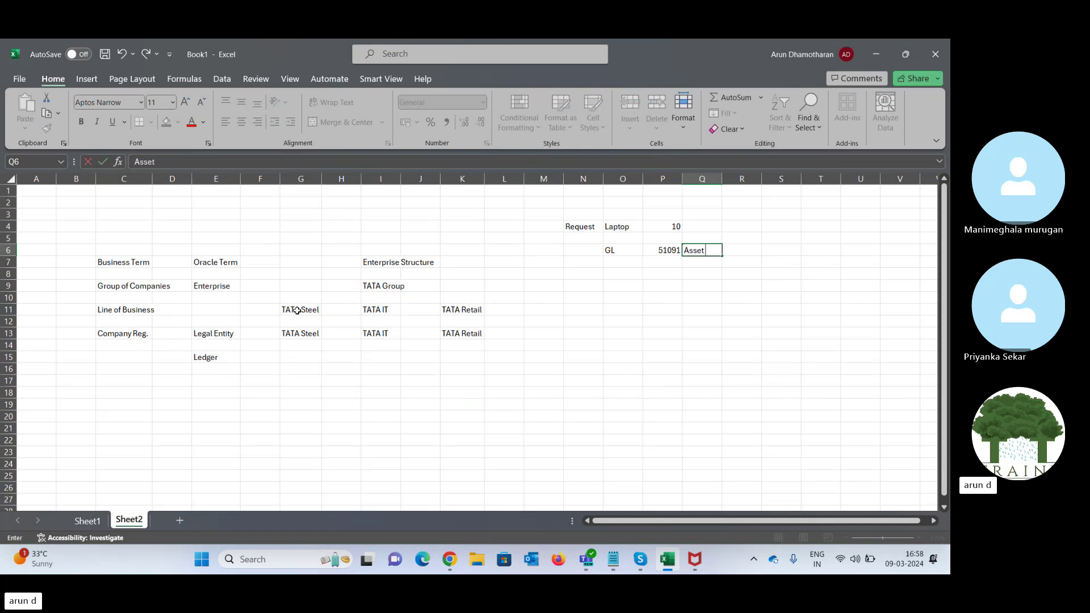
pyautogui.write(' Purchase')
pyautogui.press('Tab')
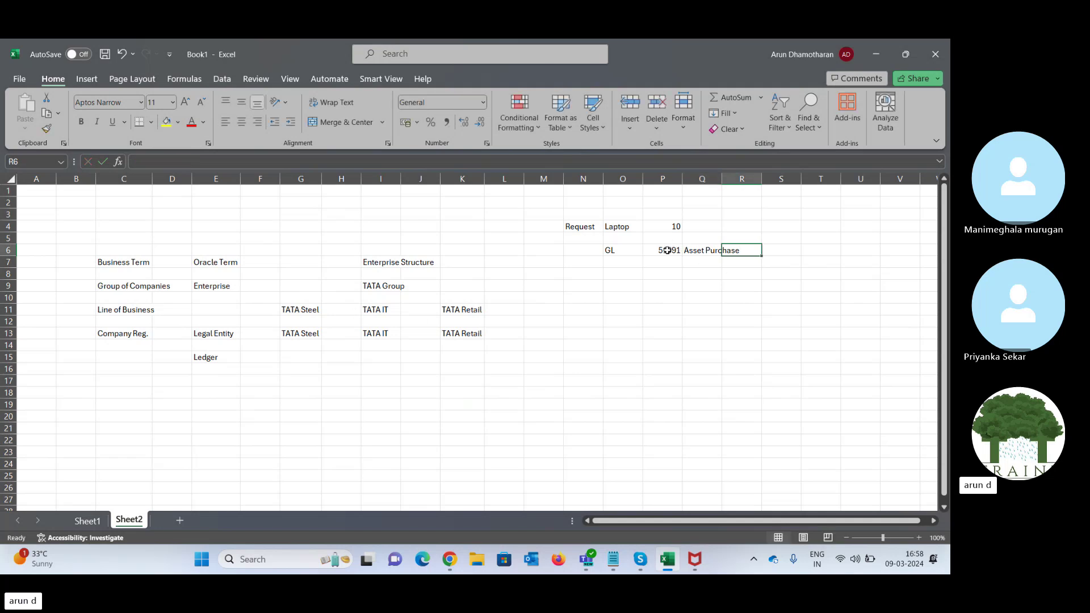
# - Label cell P7 under GL code 51091 as Charge Acc
pyautogui.click(668, 251)
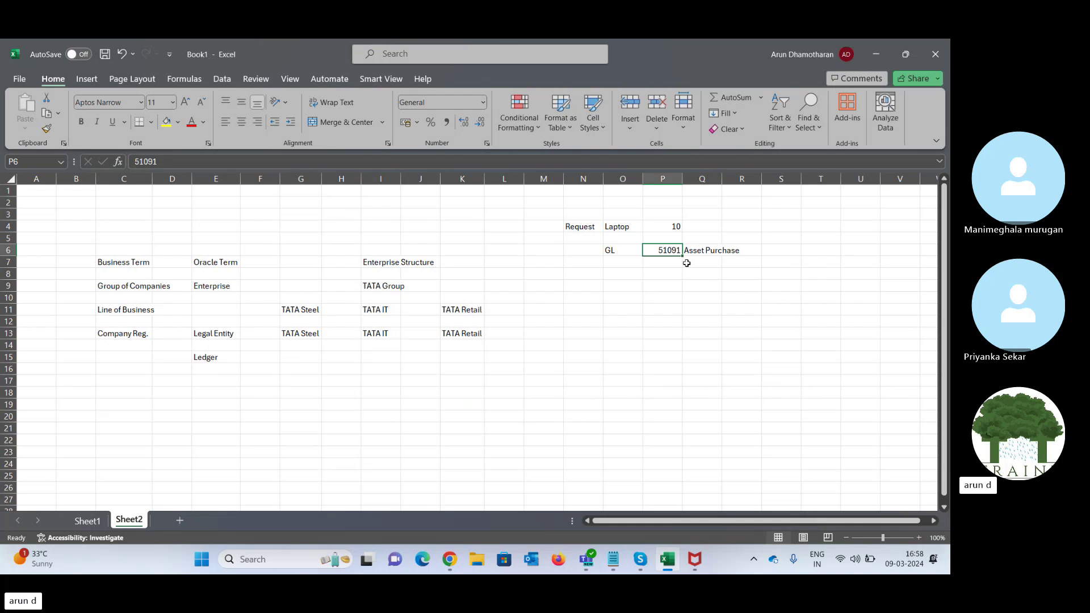
pyautogui.click(668, 265)
pyautogui.write('Charge')
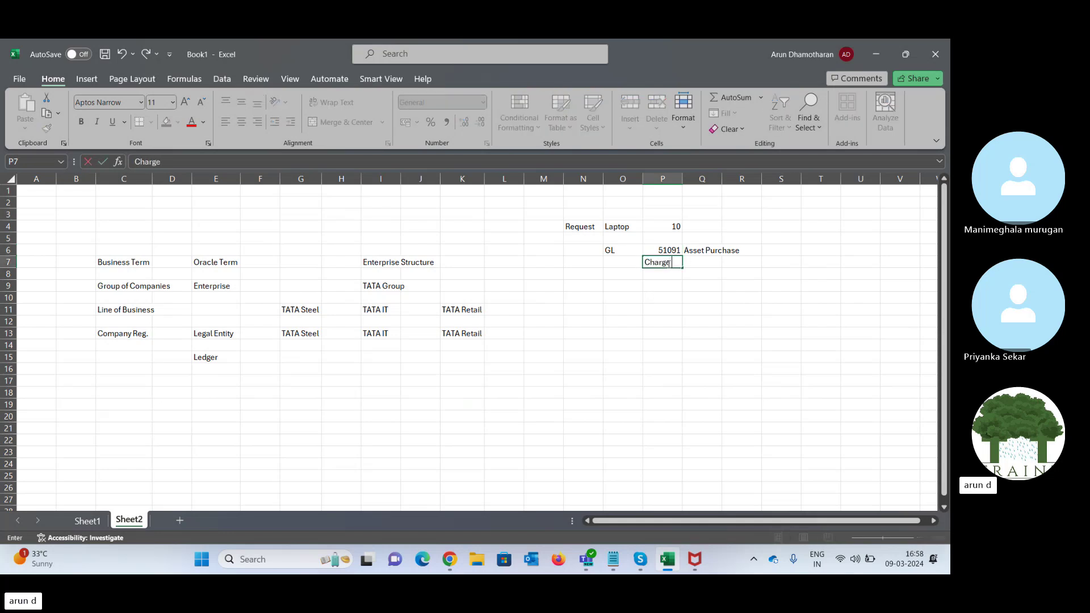
pyautogui.write(' Acc')
pyautogui.press('Tab')
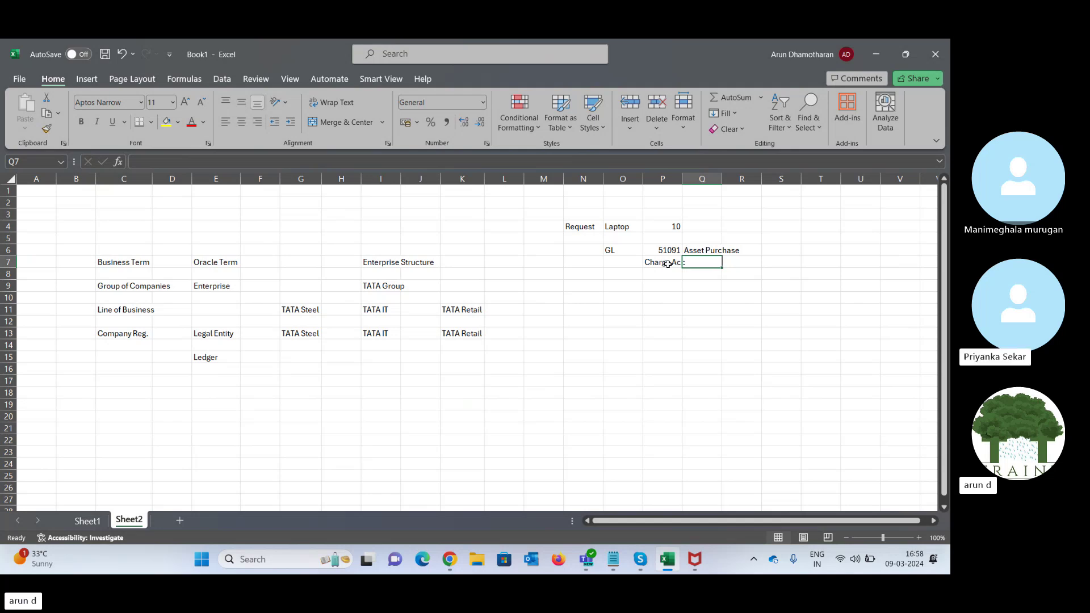
pyautogui.click(668, 263)
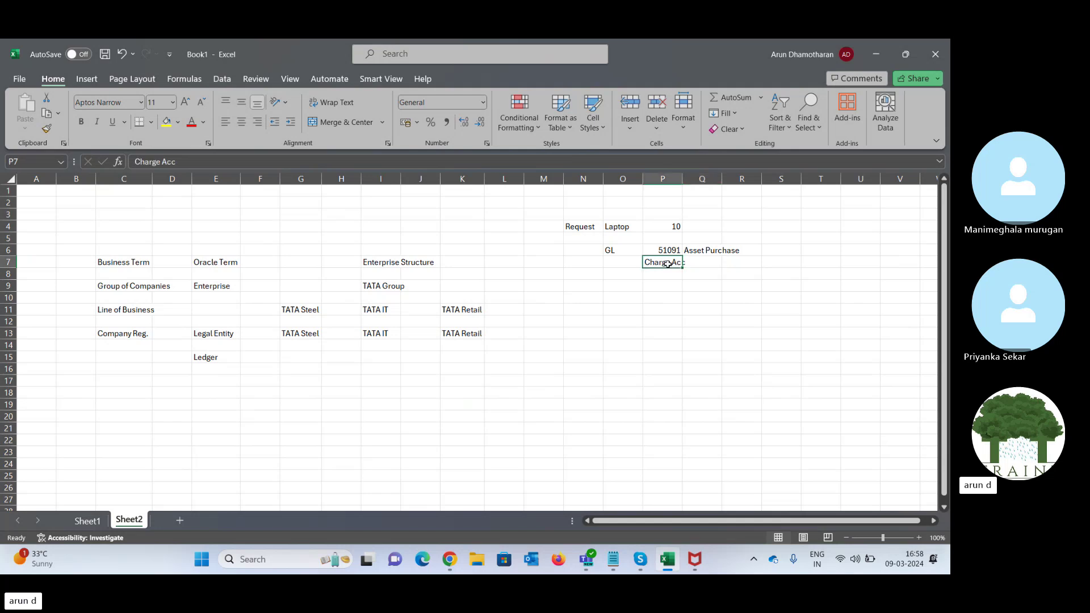
pyautogui.press('Down')
pyautogui.press('Up')
pyautogui.press('Up')
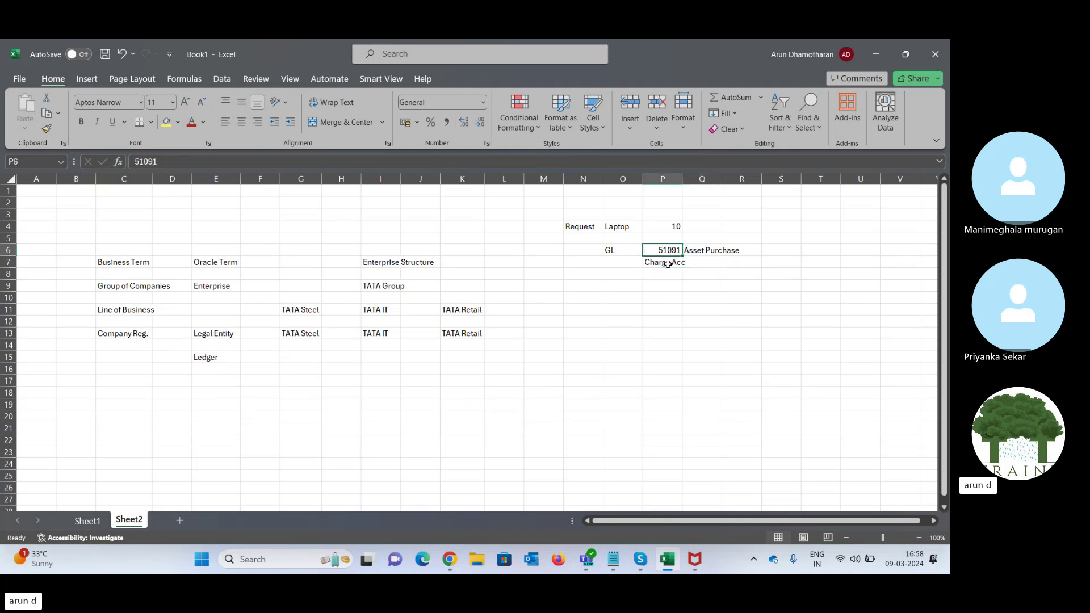
pyautogui.press('Left')
pyautogui.press('Right')
pyautogui.press('Down')
pyautogui.click(225, 357)
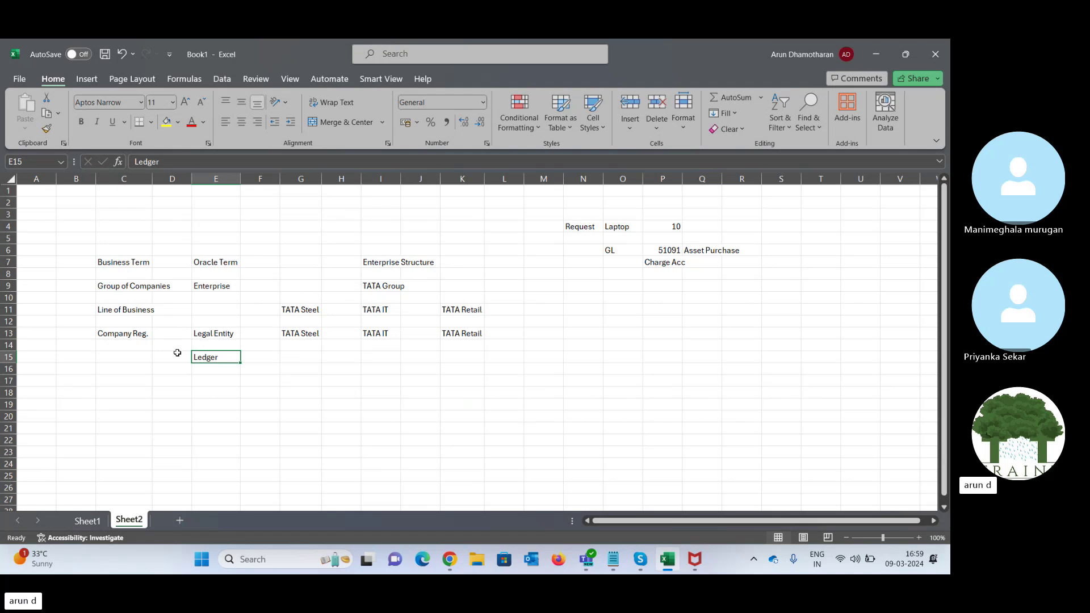
# - Copy TATA Steel, TATA IT and TATA Retail from row 13 into the Ledger row
pyautogui.click(295, 354)
pyautogui.press('Up')
pyautogui.press('Up')
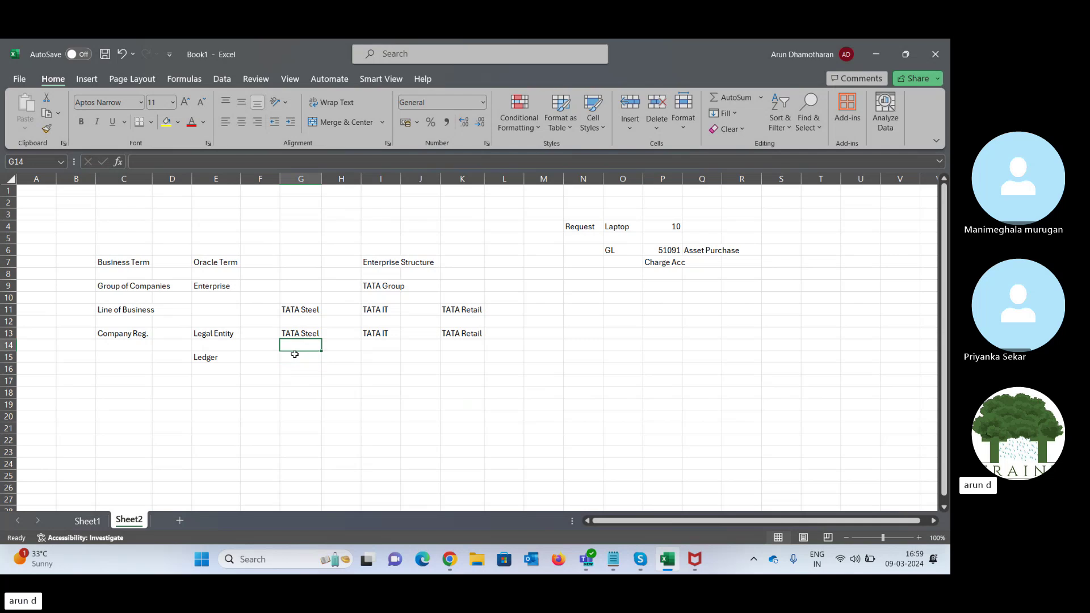
pyautogui.hotkey('shift', 'Right')
pyautogui.hotkey('shift', 'Right')
pyautogui.hotkey('shift', 'Right')
pyautogui.hotkey('shift', 'Right')
pyautogui.hotkey('ctrl', 'c')
pyautogui.press('Down')
pyautogui.press('Down')
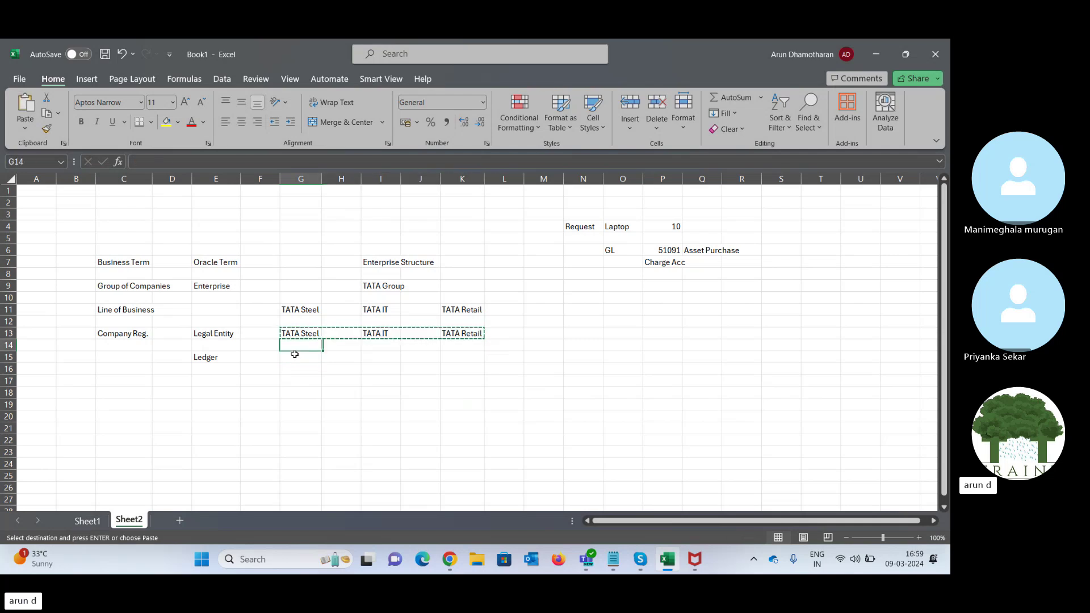
pyautogui.hotkey('ctrl', 'v')
pyautogui.press('Down')
pyautogui.press('Down')
# - Enter Business Unit in E17 below Ledger, discarding a half-typed Inventory entry
pyautogui.press('Left')
pyautogui.press('Left')
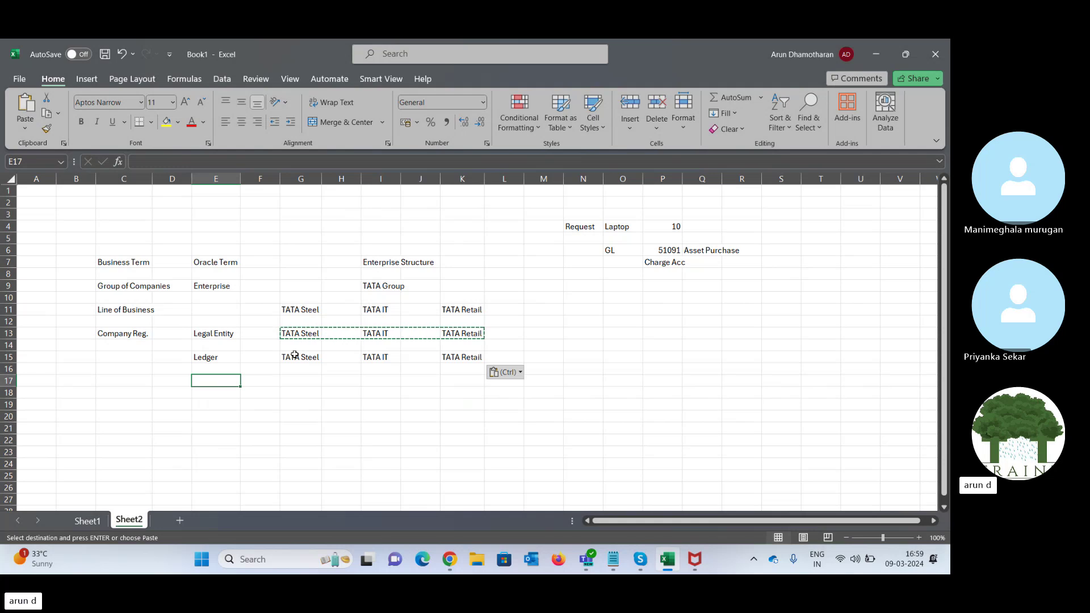
pyautogui.write('Inven')
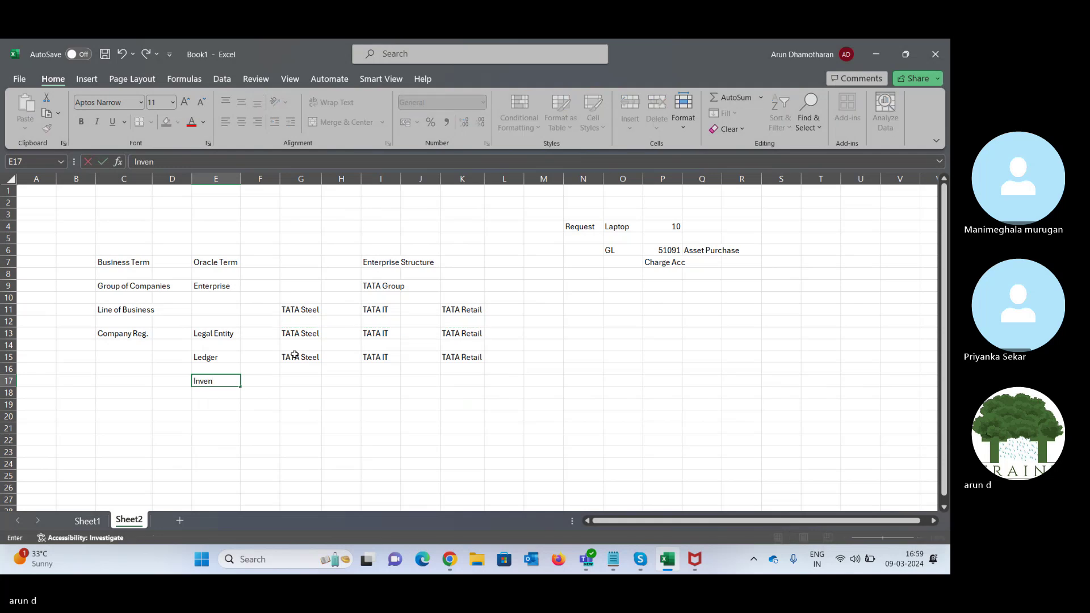
pyautogui.press('BackSpace')
pyautogui.press('BackSpace')
pyautogui.press('BackSpace')
pyautogui.press('BackSpace')
pyautogui.press('BackSpace')
pyautogui.press('Tab')
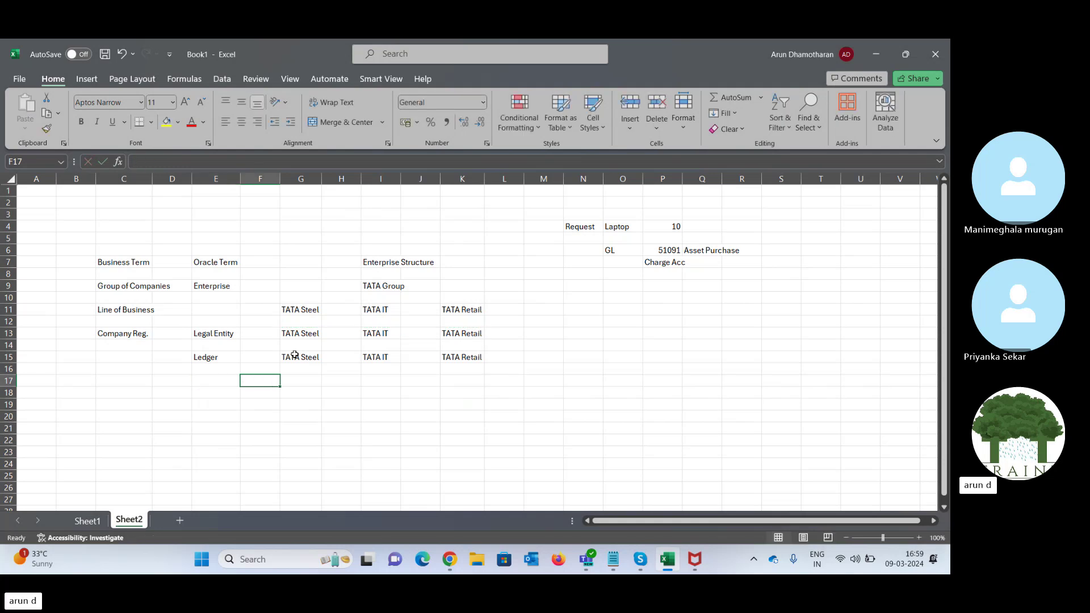
pyautogui.press('Left')
pyautogui.write('Busine')
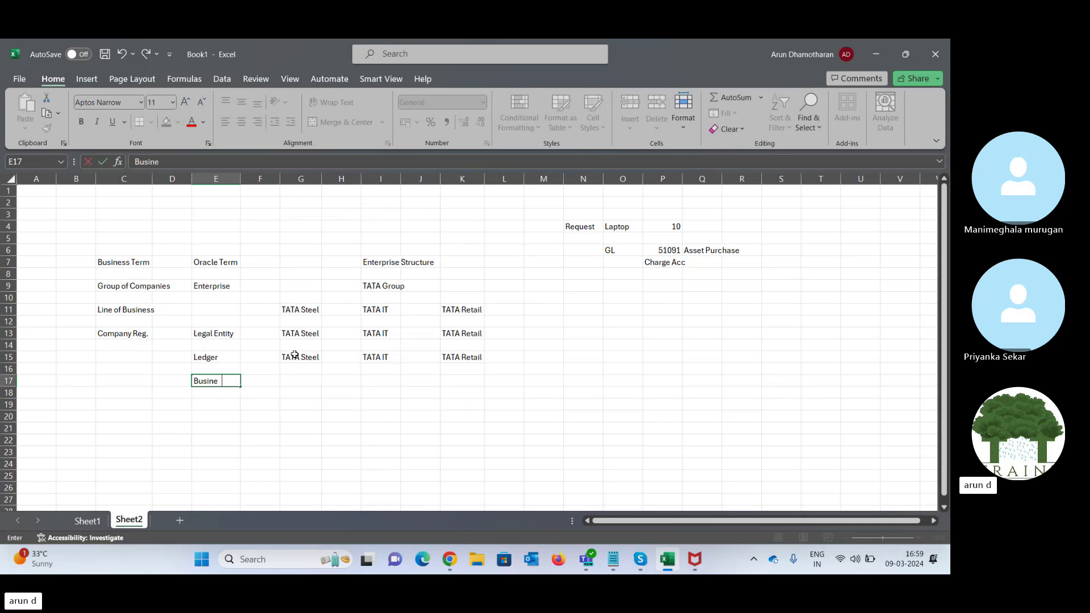
pyautogui.write('ss Unit')
pyautogui.press('Tab')
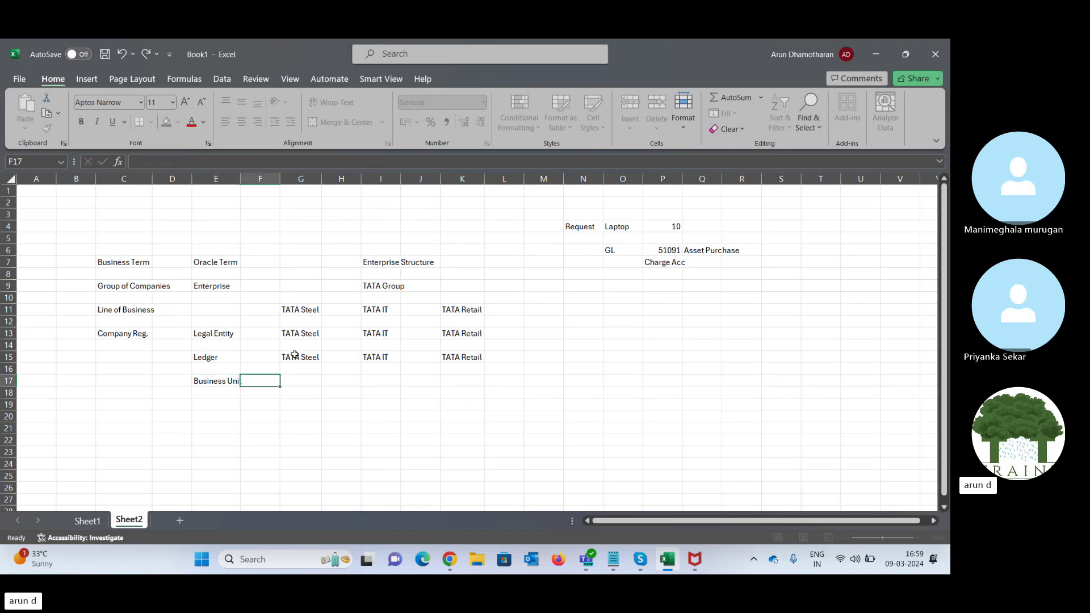
# - Type Profit Center beneath Charge Acc in the GL example
pyautogui.press('Tab')
pyautogui.press('Tab')
pyautogui.press('Tab')
pyautogui.press('Right')
pyautogui.press('Right')
pyautogui.press('Right')
pyautogui.press('Right')
pyautogui.press('Right')
pyautogui.press('Right')
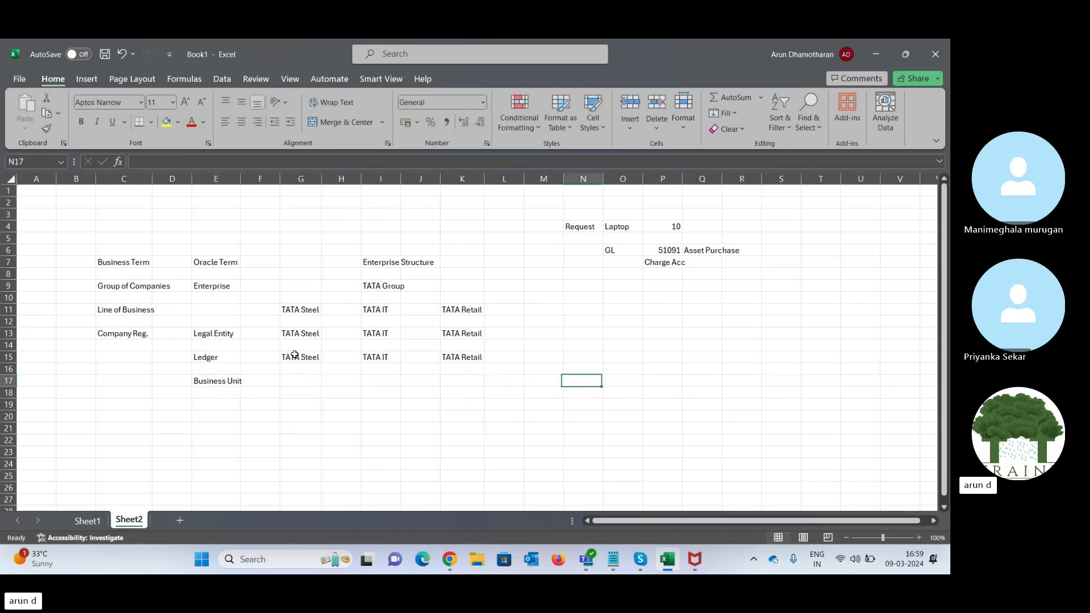
pyautogui.press('Up')
pyautogui.press('Up')
pyautogui.press('Up')
pyautogui.press('Up')
pyautogui.press('Up')
pyautogui.press('Up')
pyautogui.press('Up')
pyautogui.press('Right')
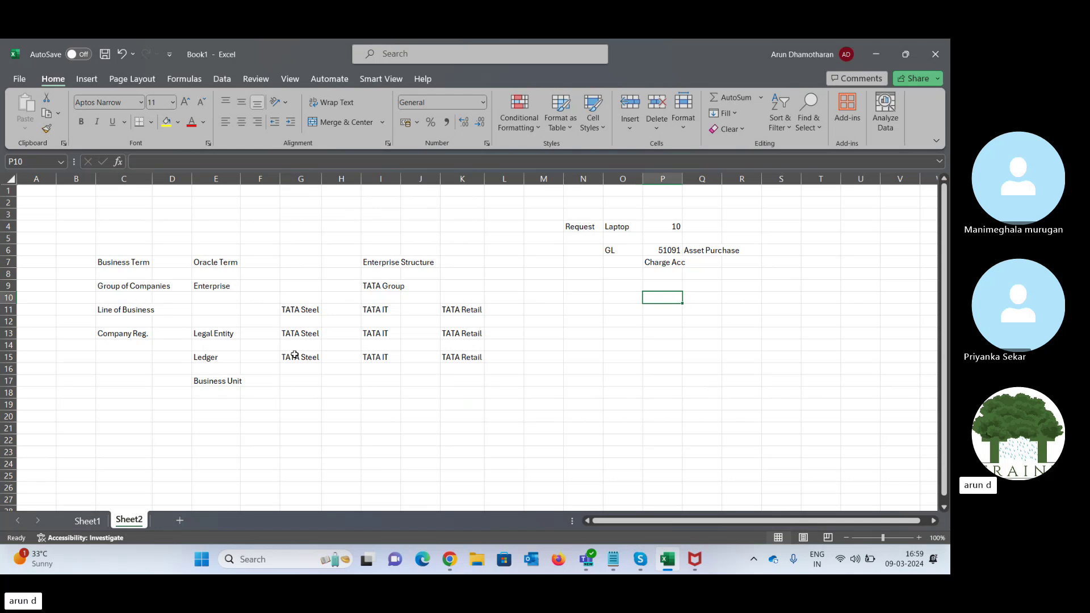
pyautogui.write('Profit')
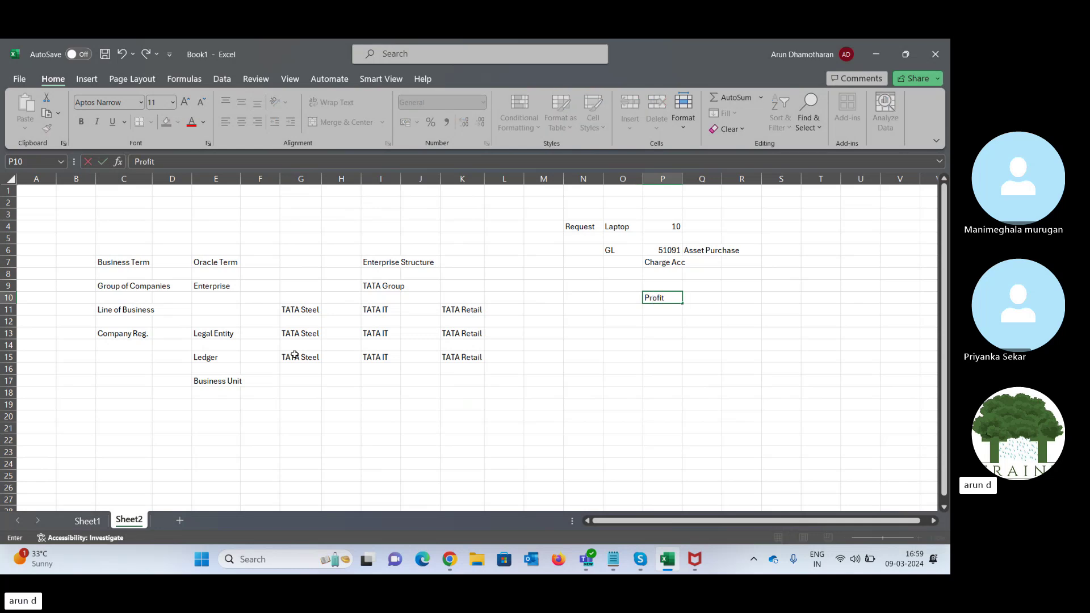
pyautogui.write(' Center')
# - Enter Anna Nagar under the Profit Center label with a Rent expense of 10,000
pyautogui.press('Tab')
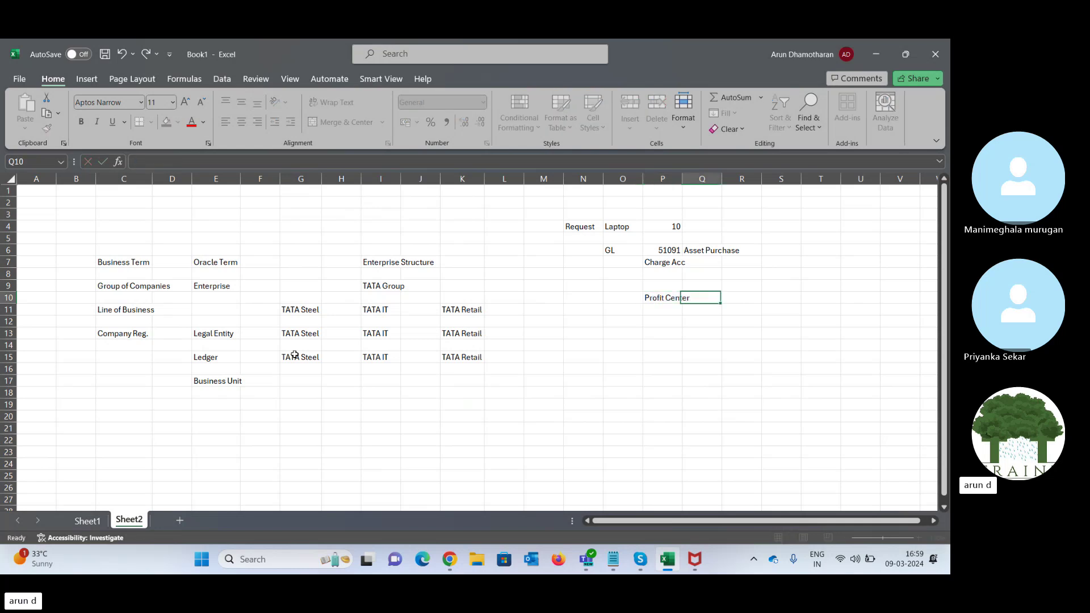
pyautogui.press('Left')
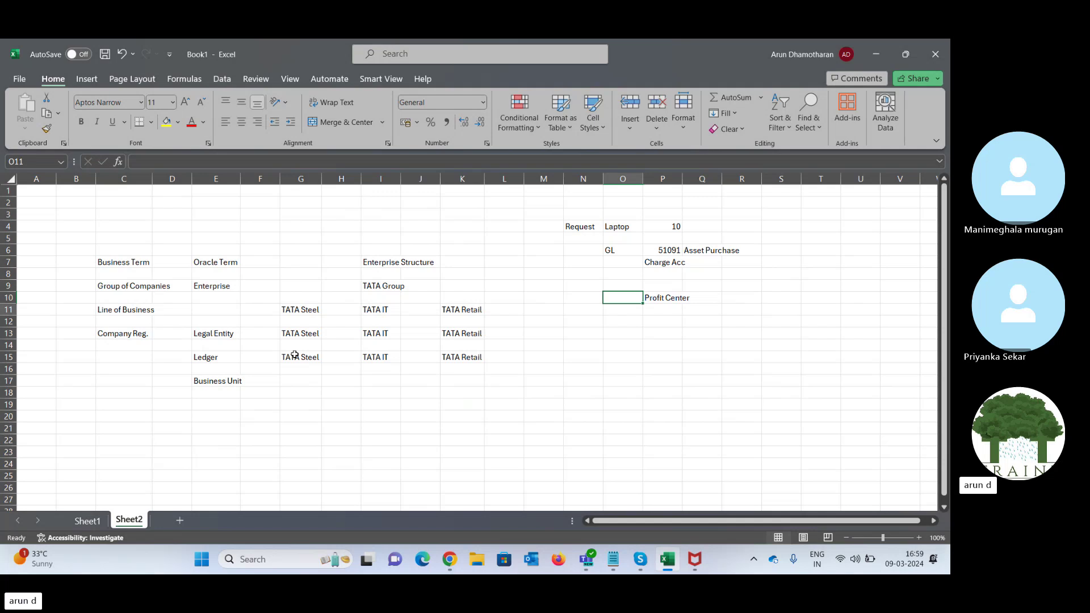
pyautogui.press('Down')
pyautogui.press('Down')
pyautogui.write('Anna')
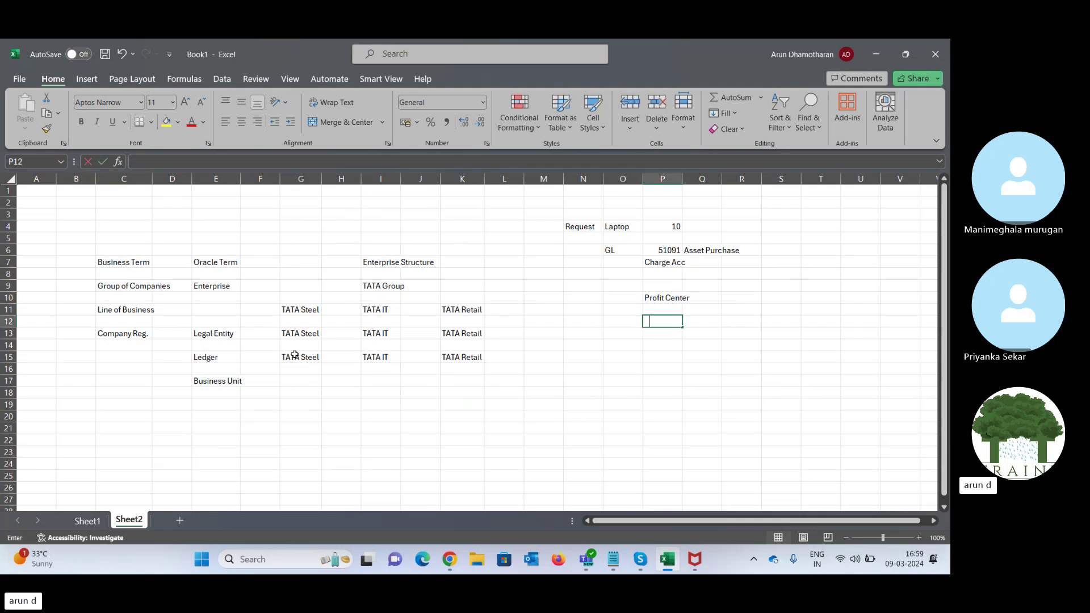
pyautogui.write(' Nagar')
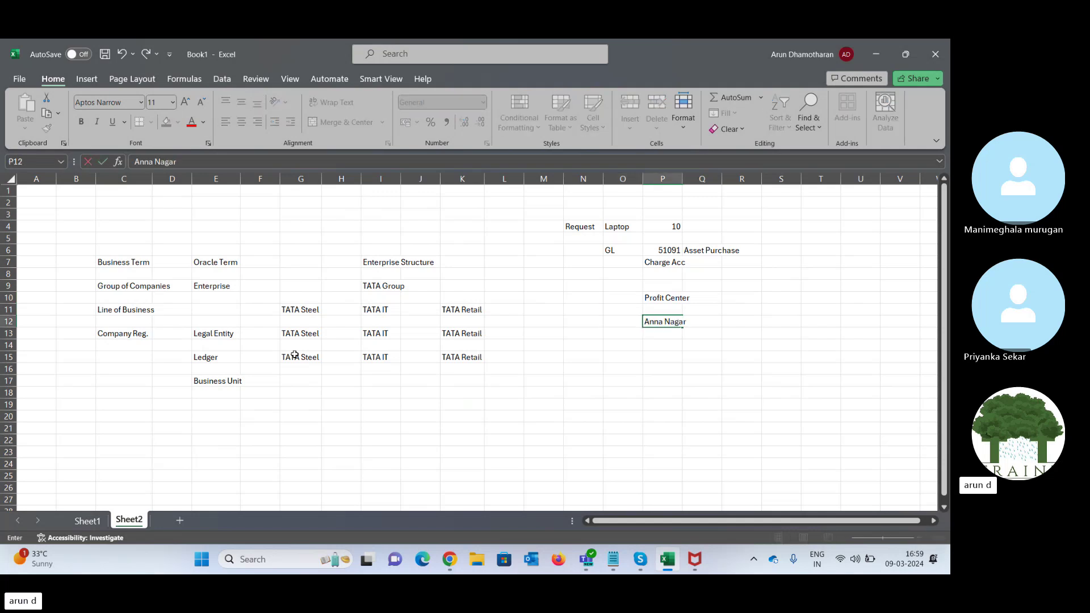
pyautogui.press('Tab')
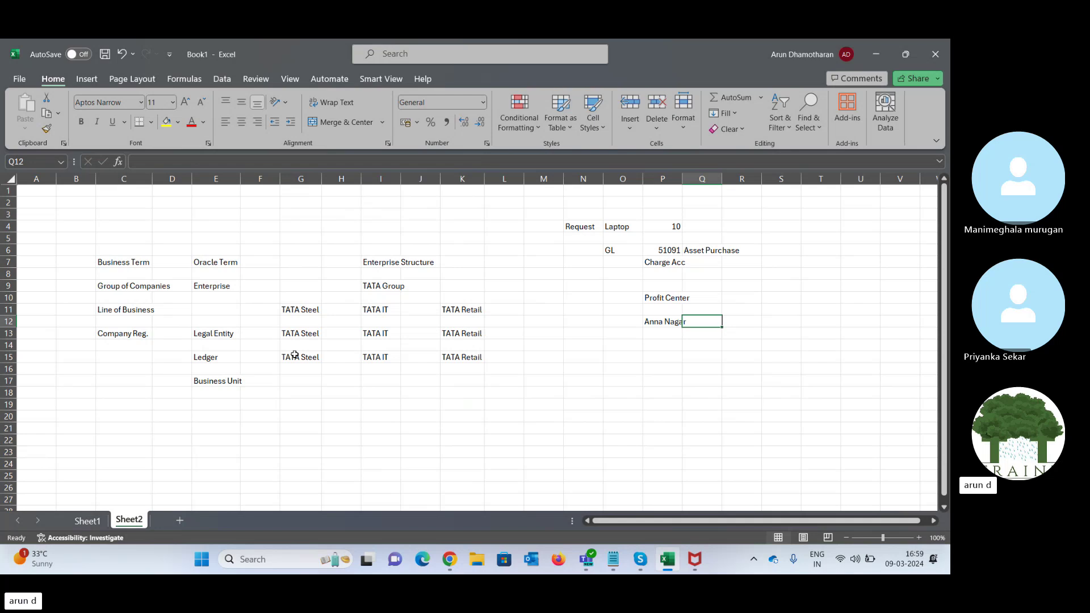
pyautogui.write('Rent')
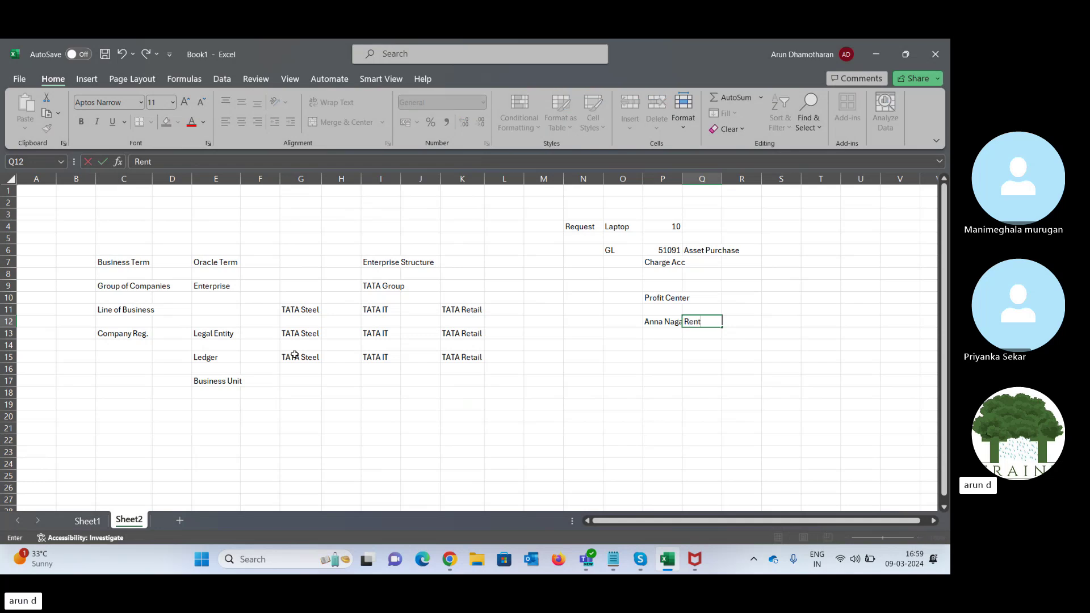
pyautogui.press('Tab')
pyautogui.write('10,0')
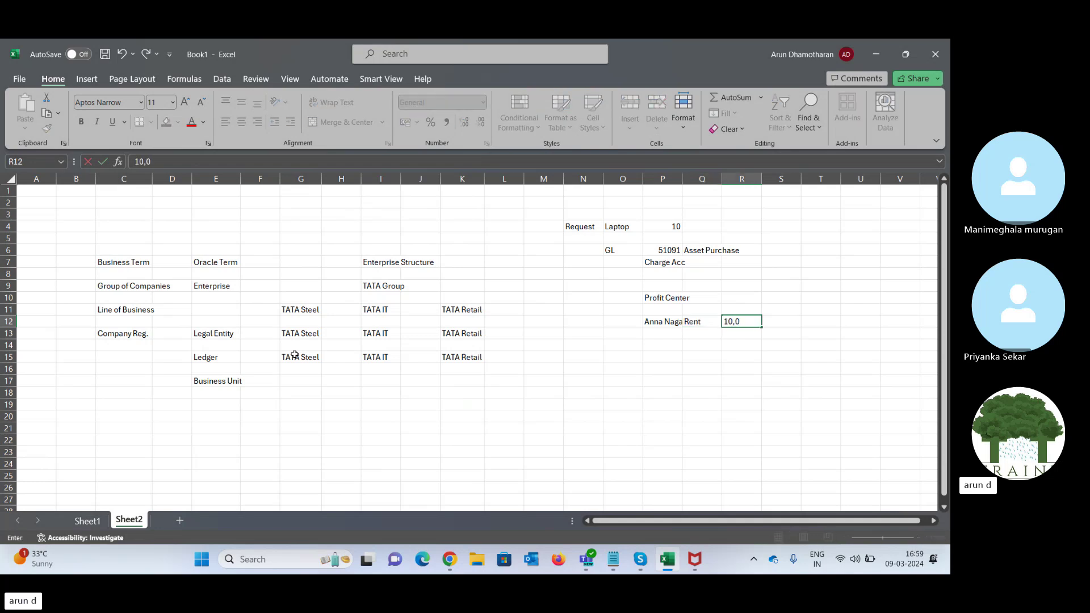
pyautogui.write('00')
pyautogui.press('Tab')
# - Add a Material expense of 30,000 below Rent, retyping the amount as 30,000
pyautogui.press('Left')
pyautogui.press('Left')
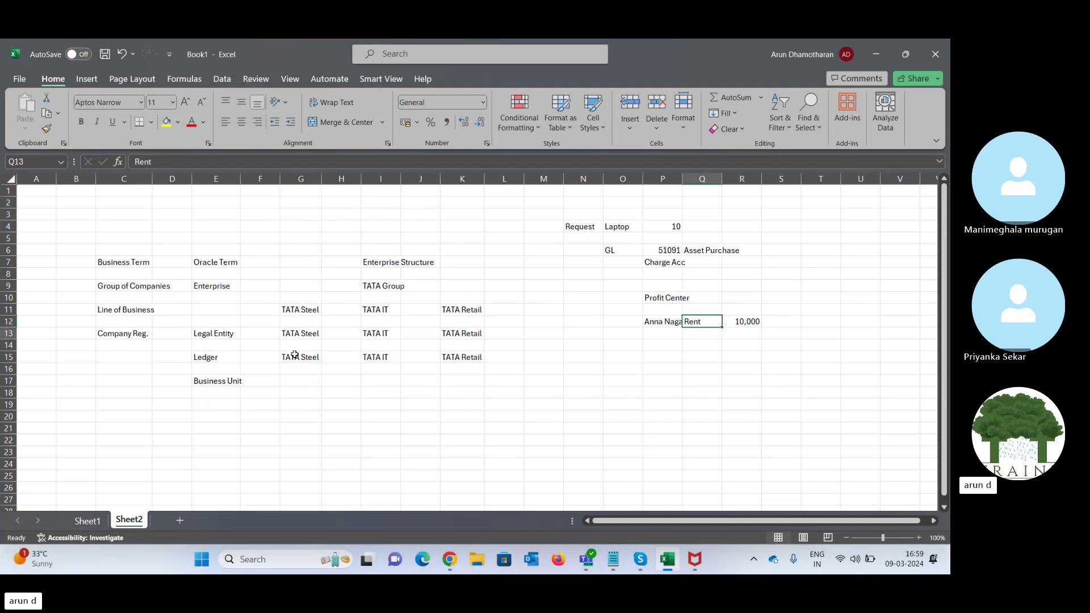
pyautogui.press('Down')
pyautogui.write('Materi')
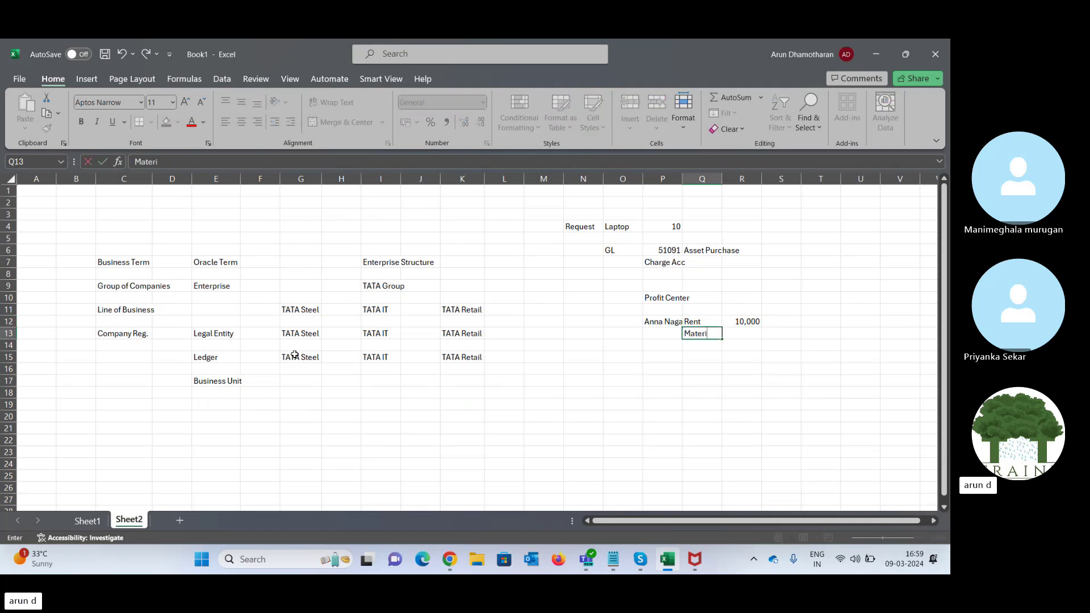
pyautogui.write('al')
pyautogui.press('Tab')
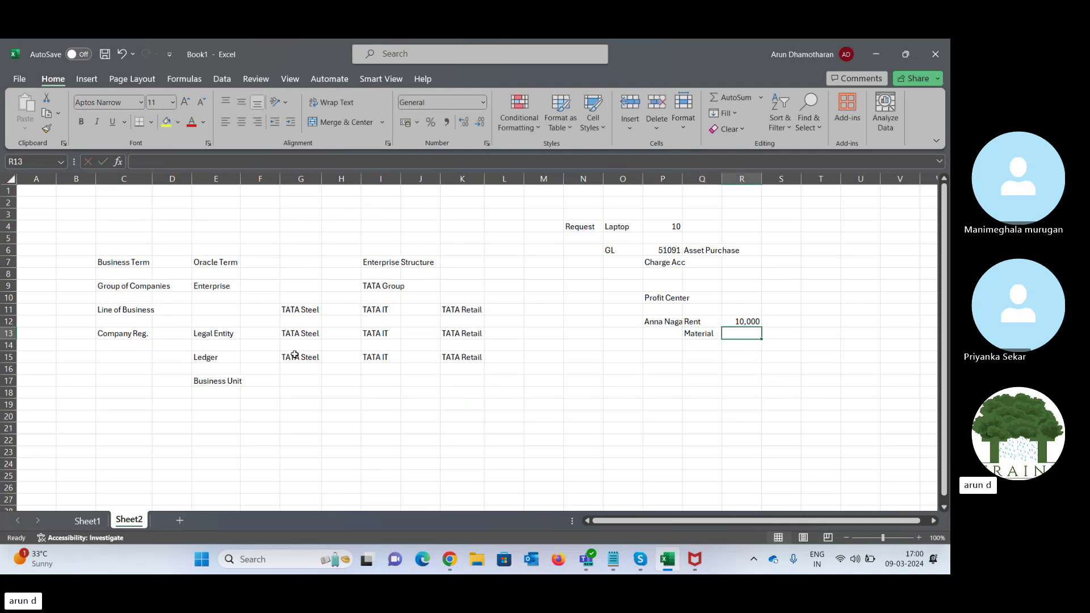
pyautogui.write('30000')
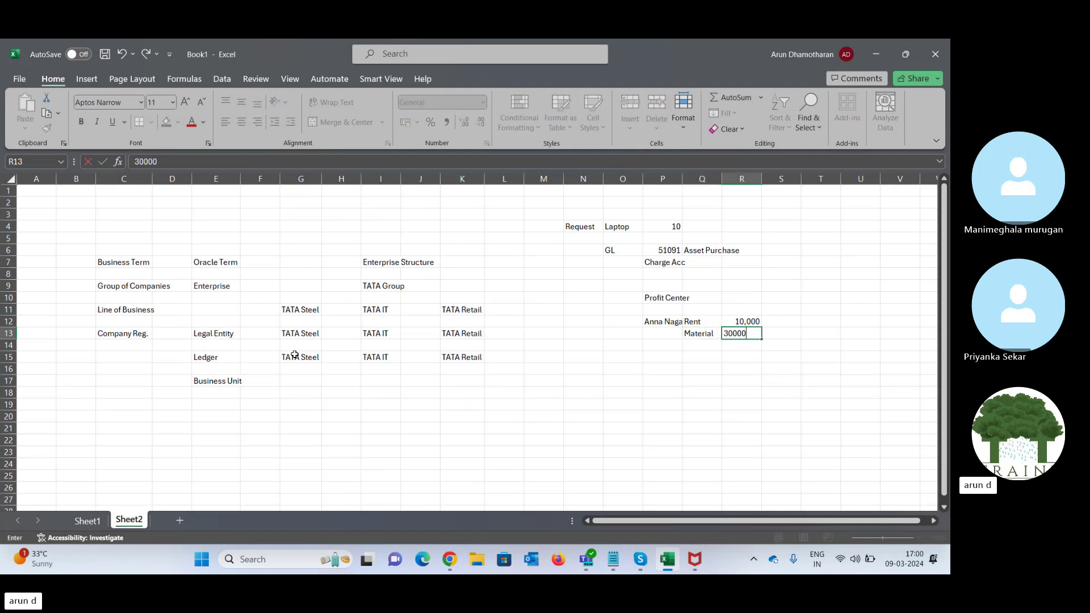
pyautogui.press('Tab')
pyautogui.press('Left')
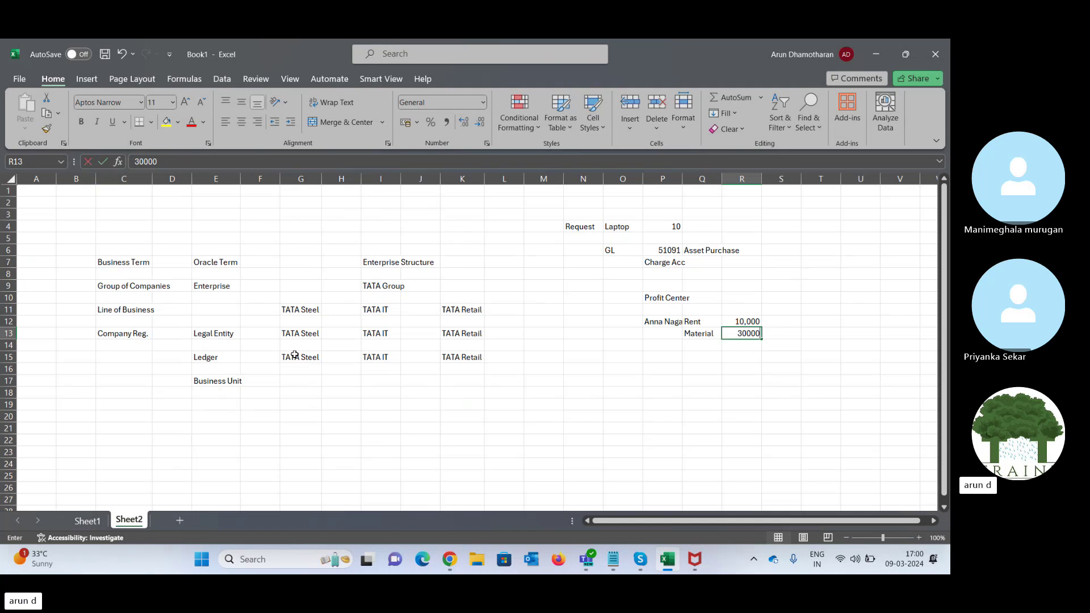
pyautogui.write('30,000')
pyautogui.press('Return')
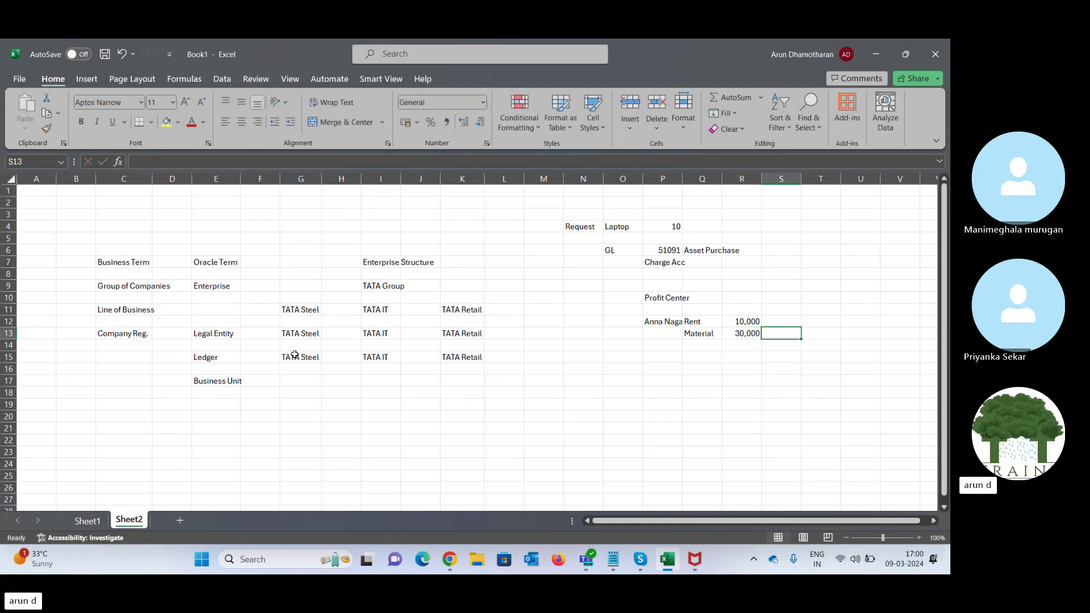
# - Add a Sales line below Material with an amount of 50,000
pyautogui.press('Left')
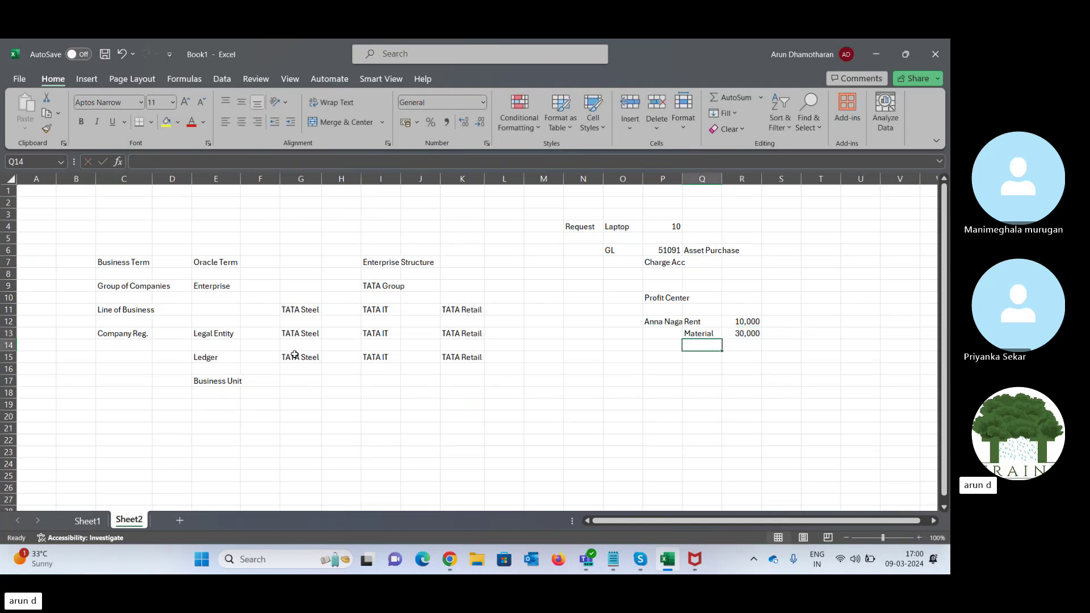
pyautogui.write('Sales')
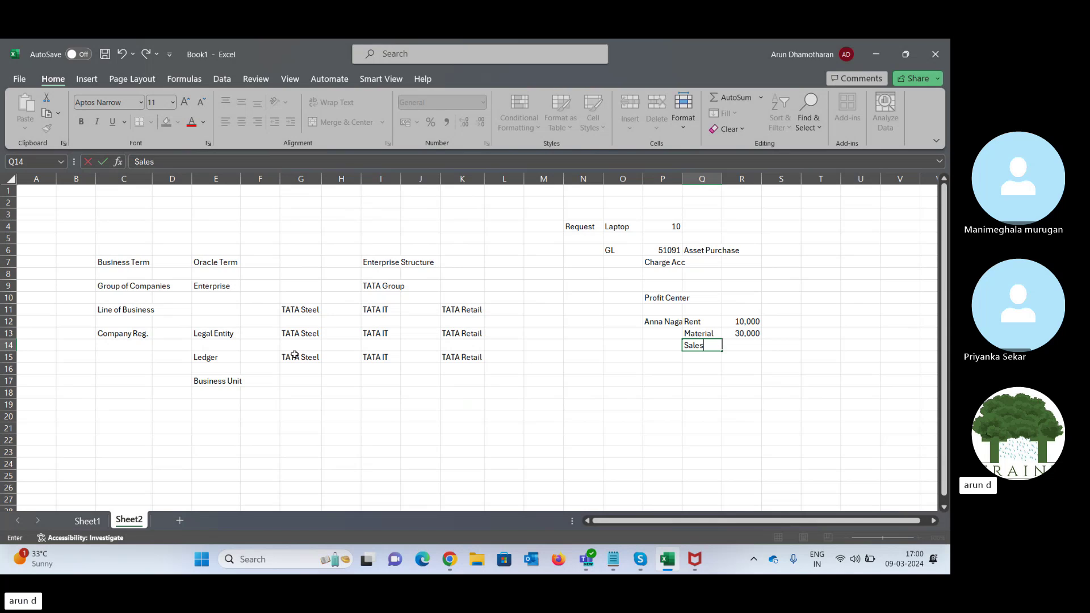
pyautogui.press('Tab')
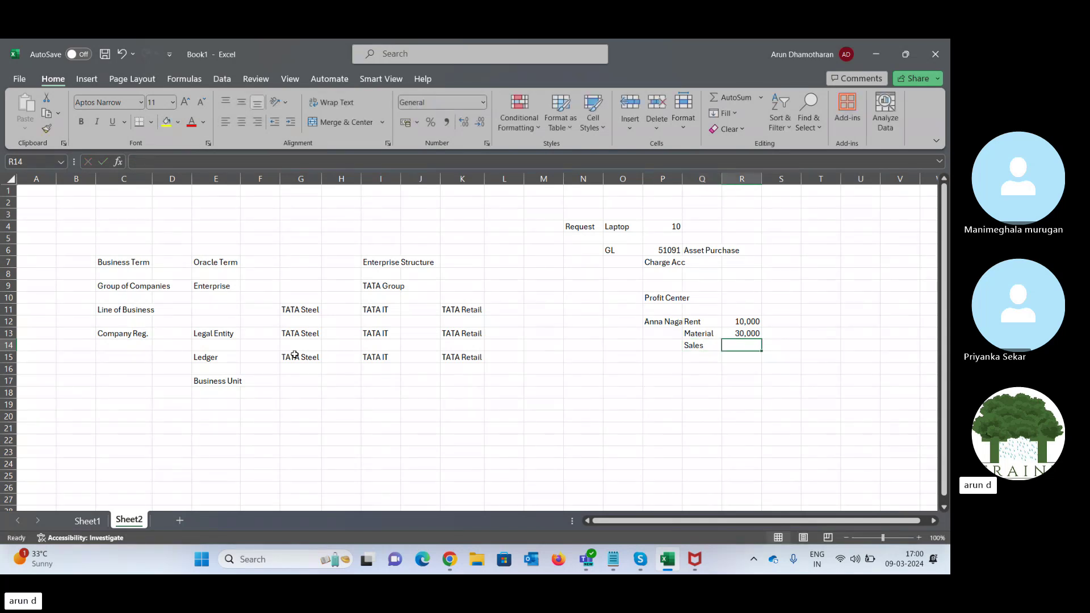
pyautogui.press('Tab')
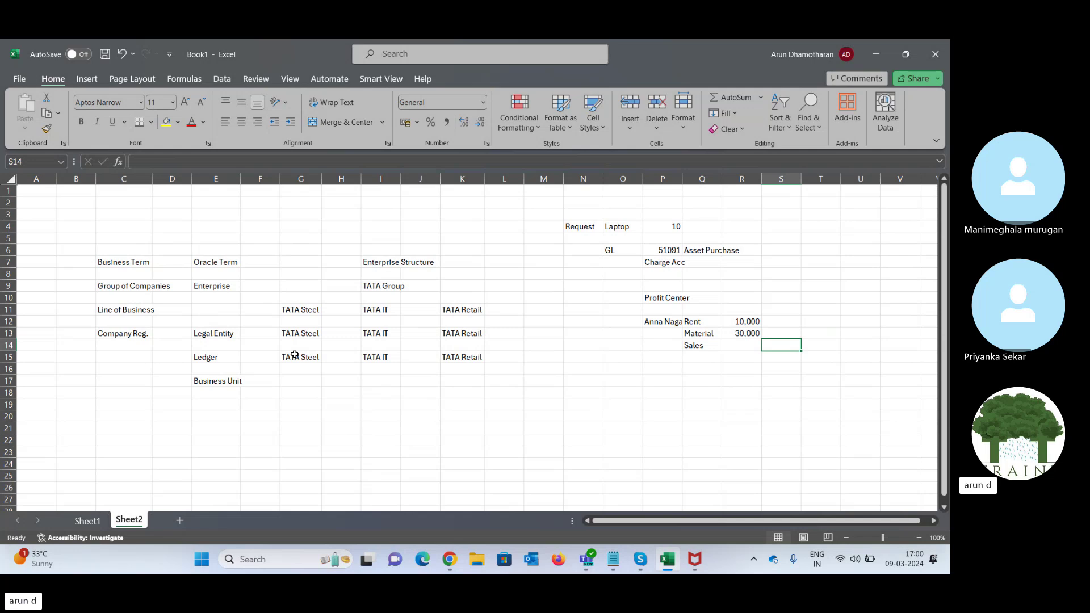
pyautogui.write('50,000')
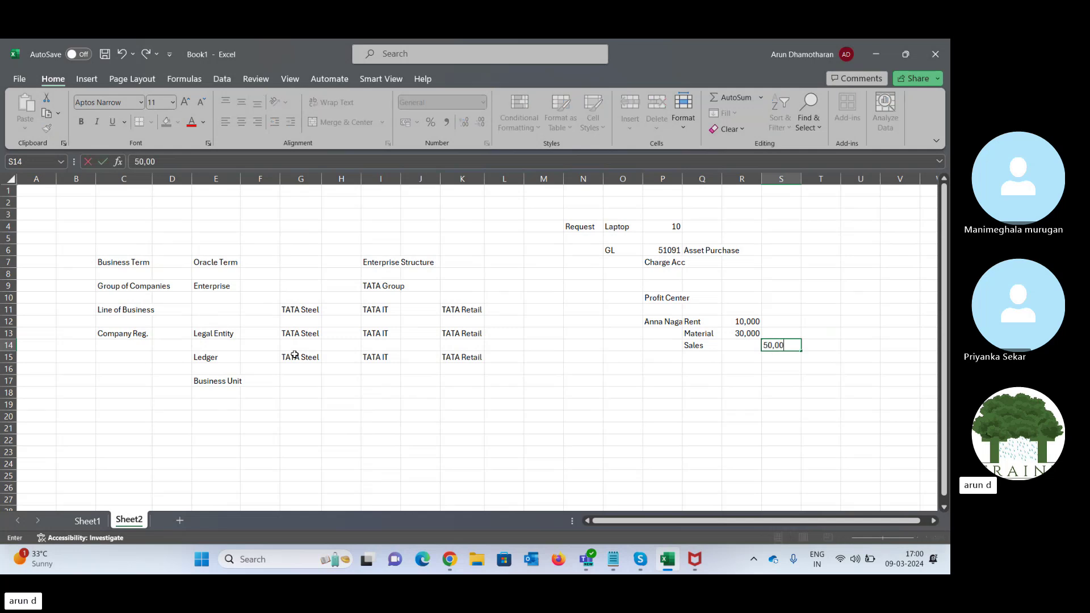
pyautogui.press('Tab')
# - Add a Profit row of 10,000 beneath the Sales figure
pyautogui.press('Return')
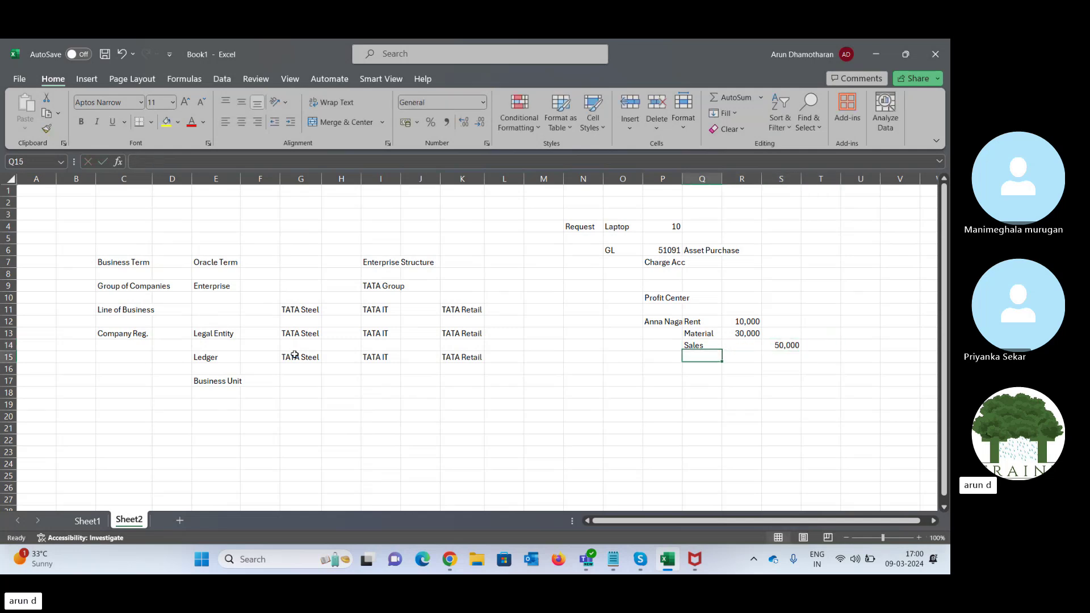
pyautogui.write('Profit')
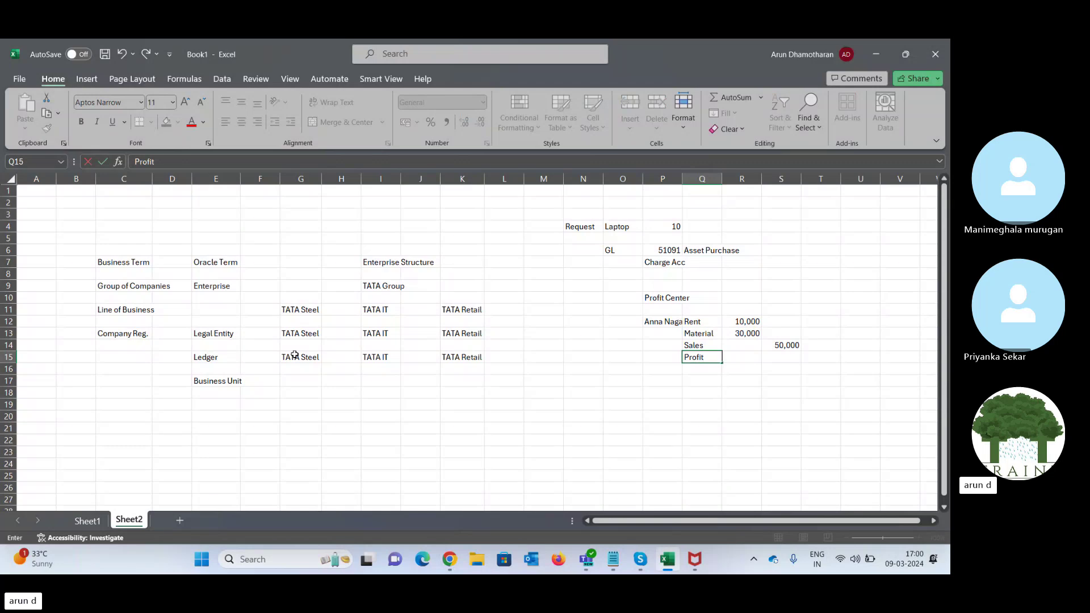
pyautogui.press('Tab')
pyautogui.press('Tab')
pyautogui.press('Tab')
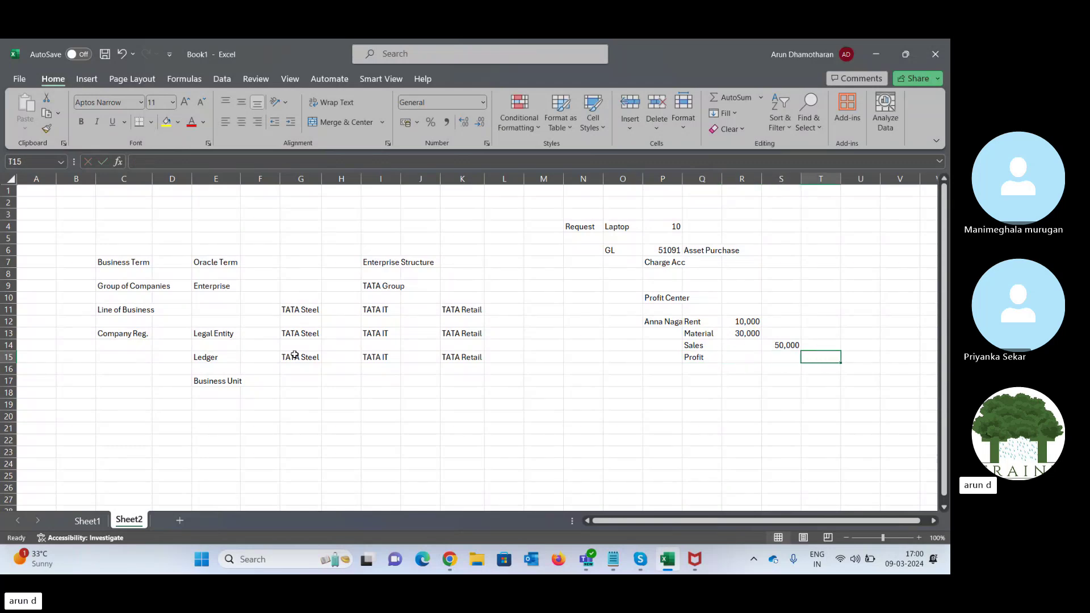
pyautogui.write('10,000')
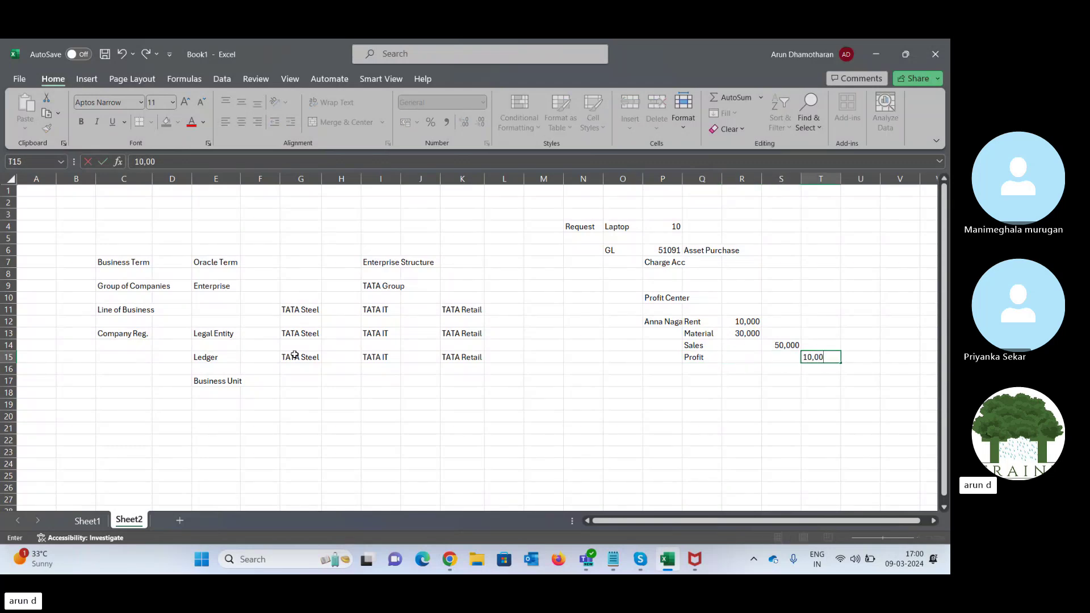
pyautogui.press('Tab')
pyautogui.press('Left')
pyautogui.press('Left')
pyautogui.press('Left')
pyautogui.press('Left')
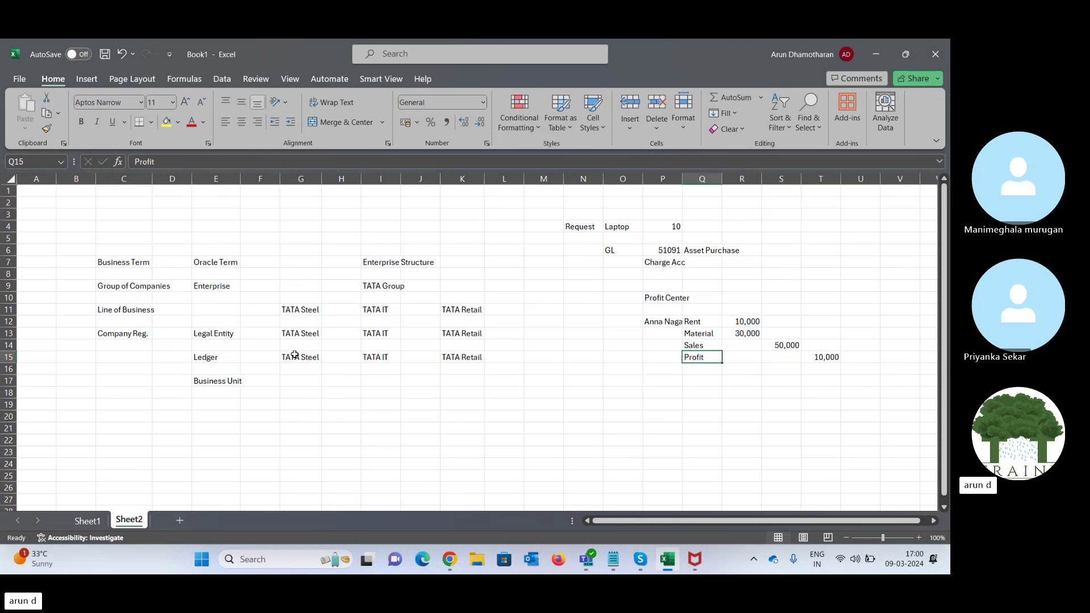
pyautogui.press('Up')
pyautogui.press('Up')
pyautogui.press('Up')
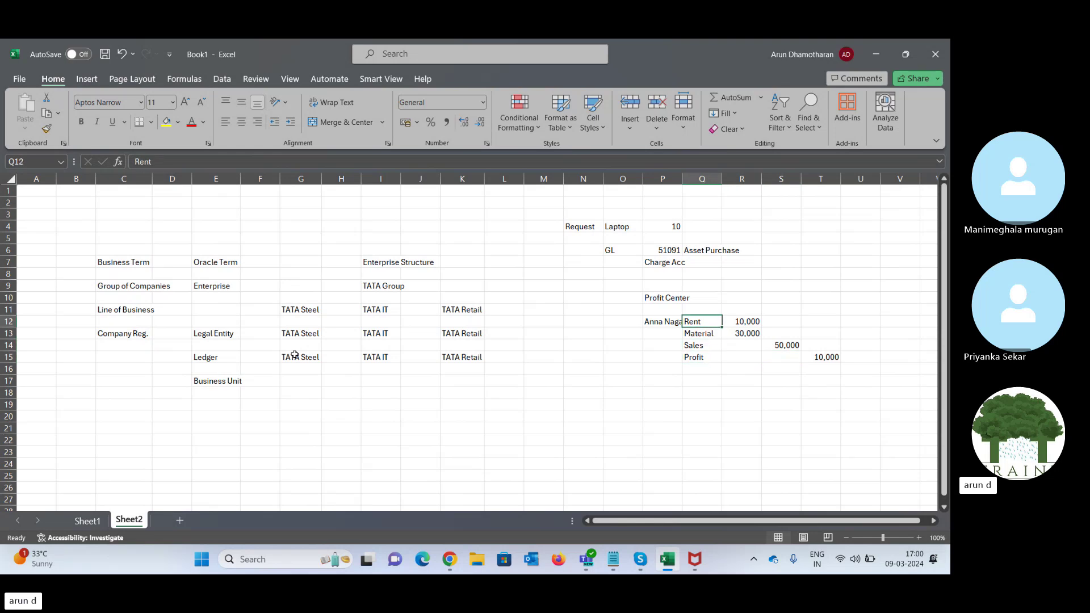
pyautogui.hotkey('shift', 'Right')
pyautogui.hotkey('shift', 'Down')
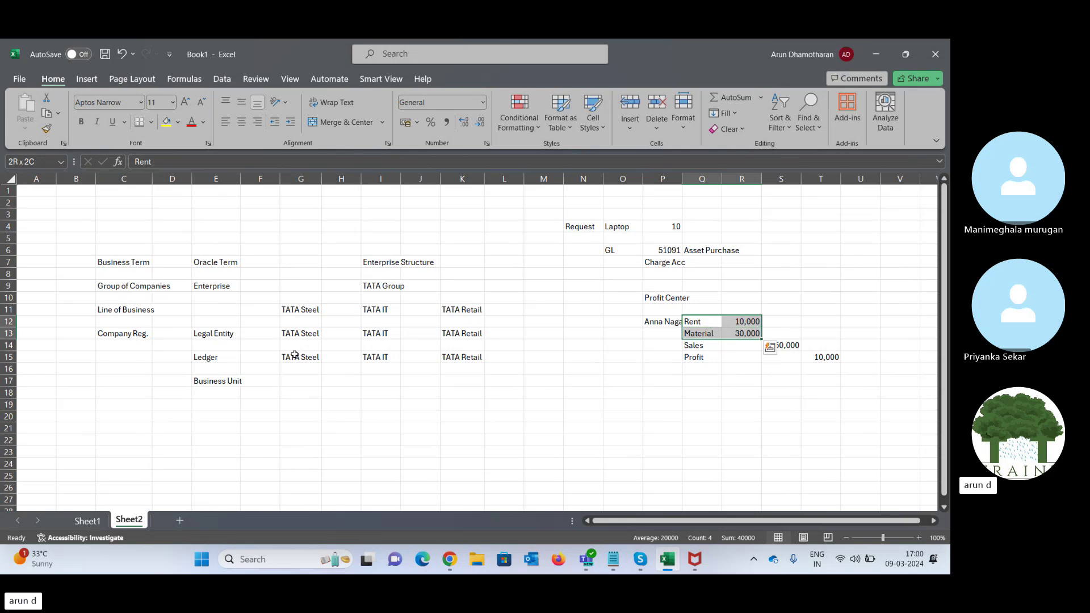
pyautogui.hotkey('shift', 'Down')
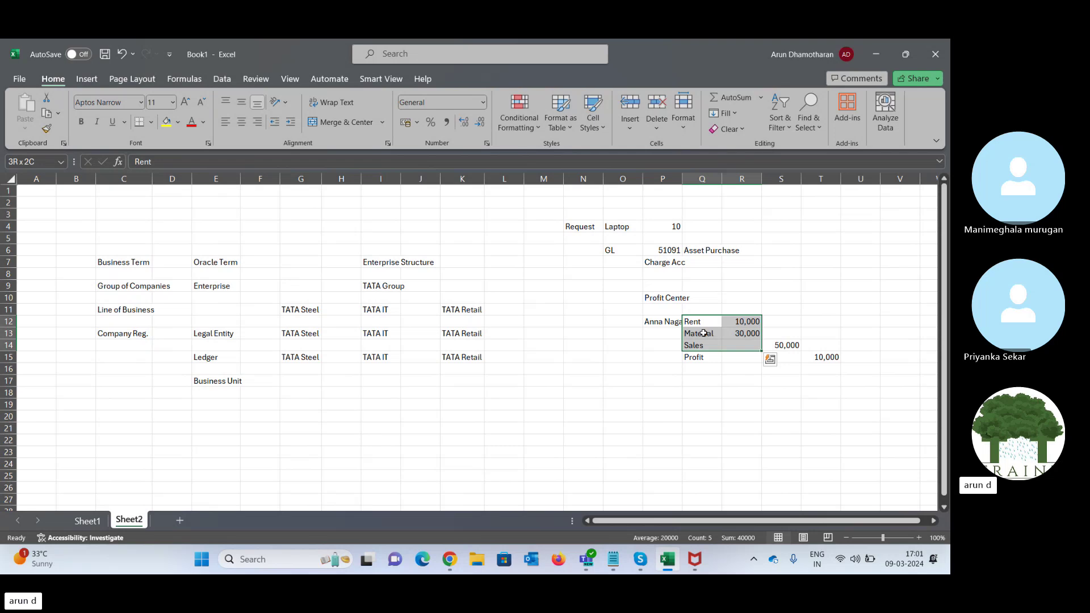
pyautogui.click(659, 322)
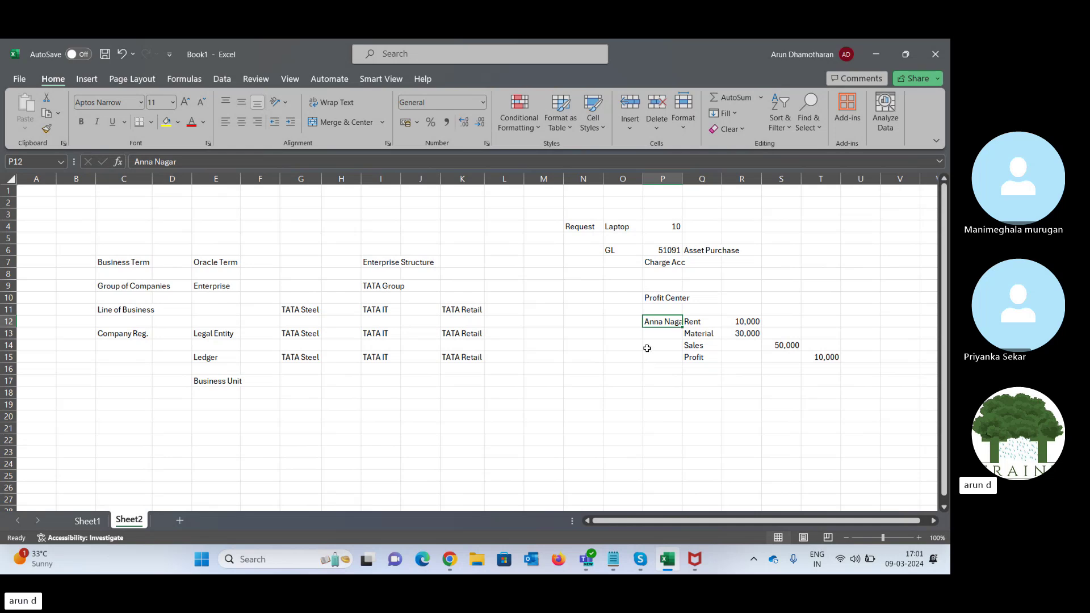
# - Type Anna Nagar, Shol. and Amb. down column G beside Business Unit
pyautogui.click(296, 359)
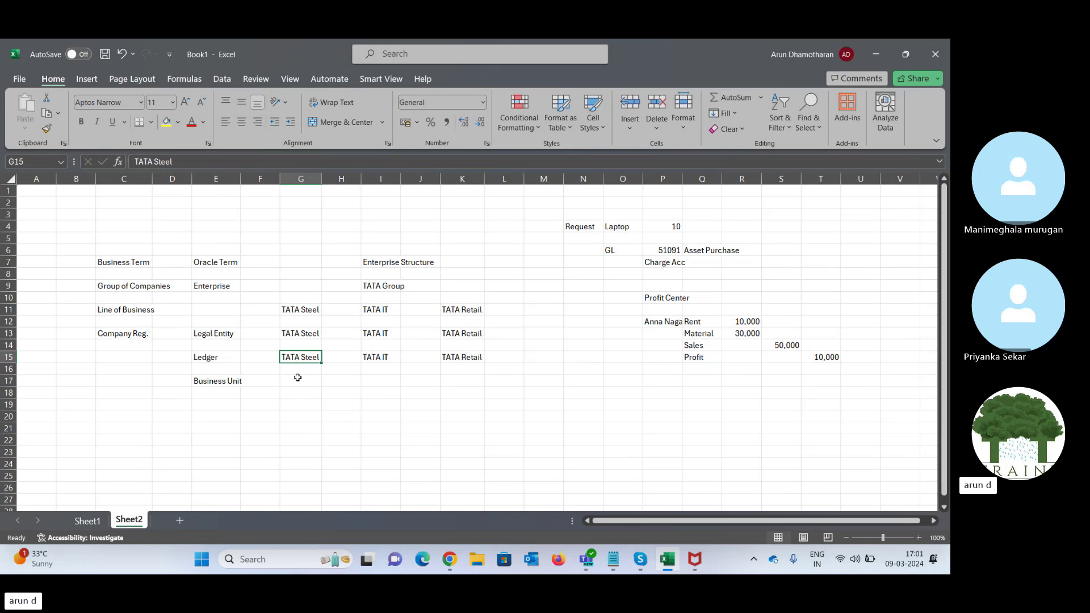
pyautogui.click(300, 381)
pyautogui.write('A')
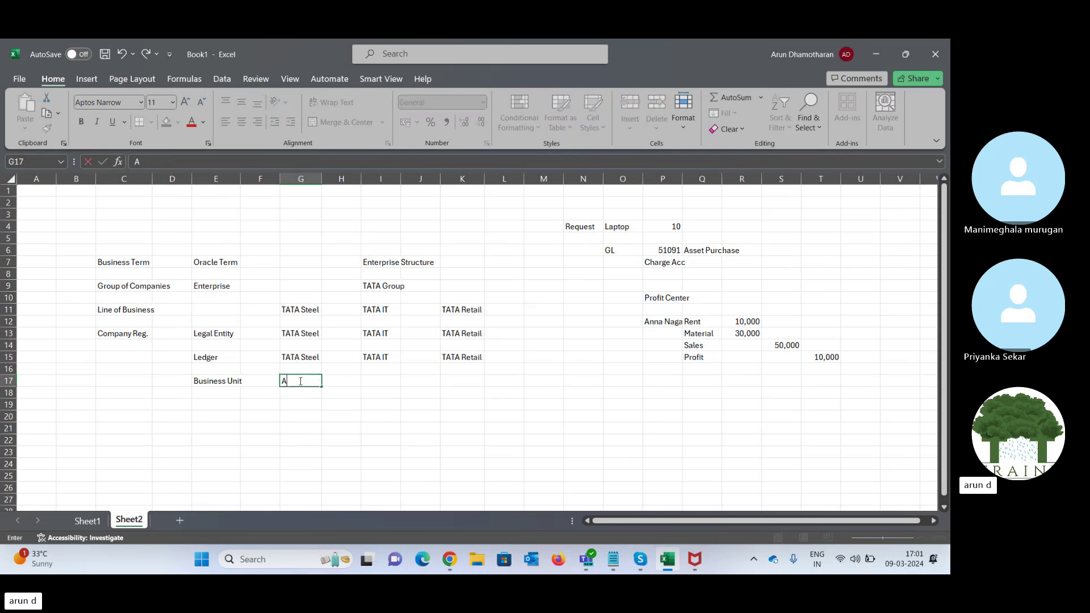
pyautogui.write('nna Nagar')
pyautogui.press('Return')
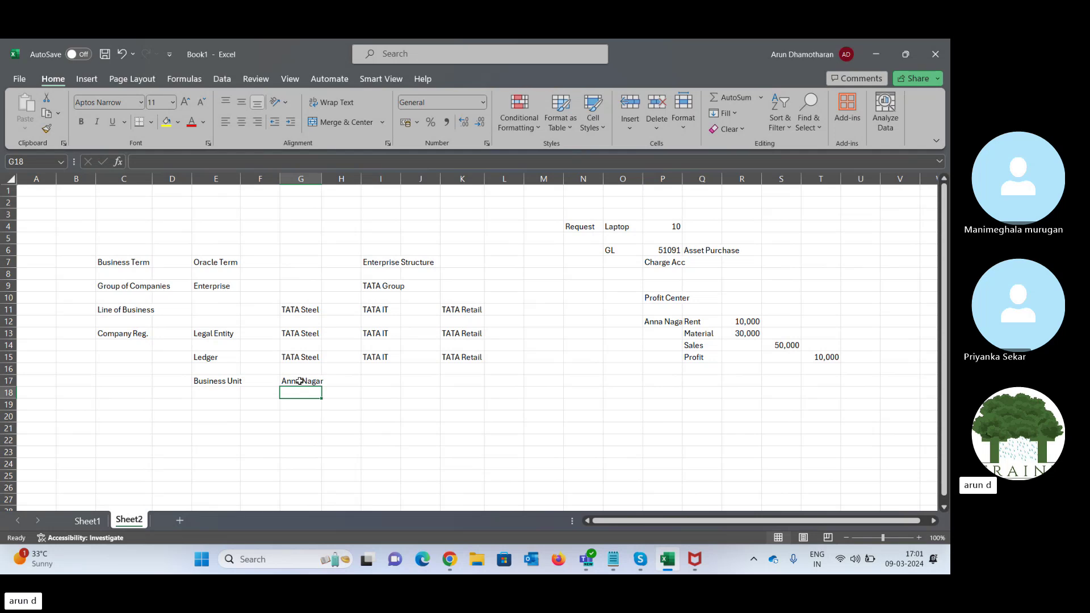
pyautogui.write('Shol.')
pyautogui.press('Return')
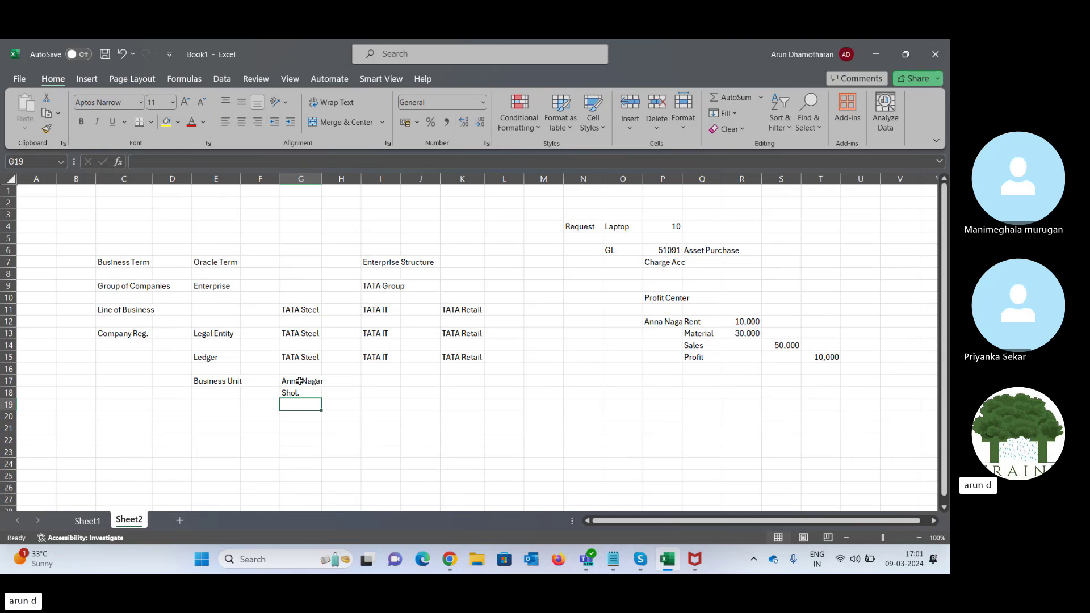
pyautogui.write('Amb.')
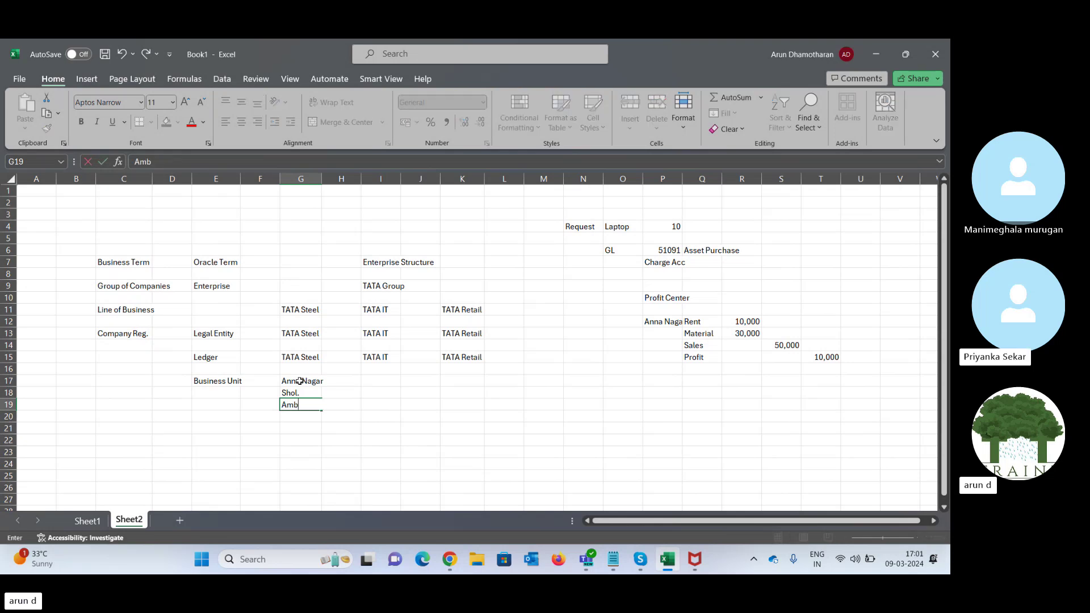
pyautogui.press('Tab')
# - Review the three business unit entries, then move to the Oracle Term column in row 21
pyautogui.click(300, 381)
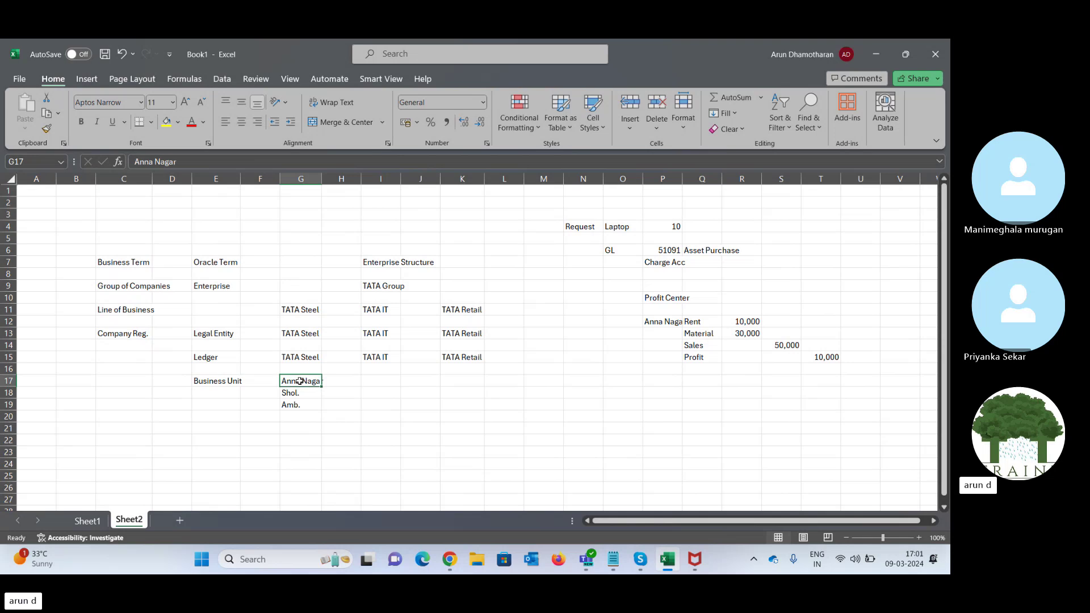
pyautogui.hotkey('shift', 'Down')
pyautogui.hotkey('shift', 'Down')
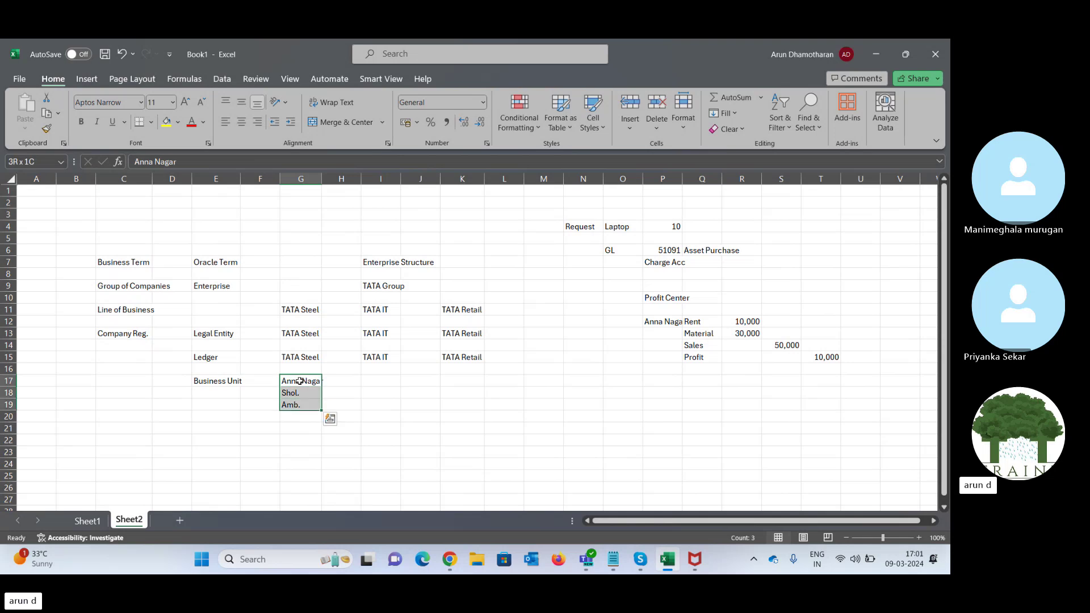
pyautogui.press('Right')
pyautogui.press('Right')
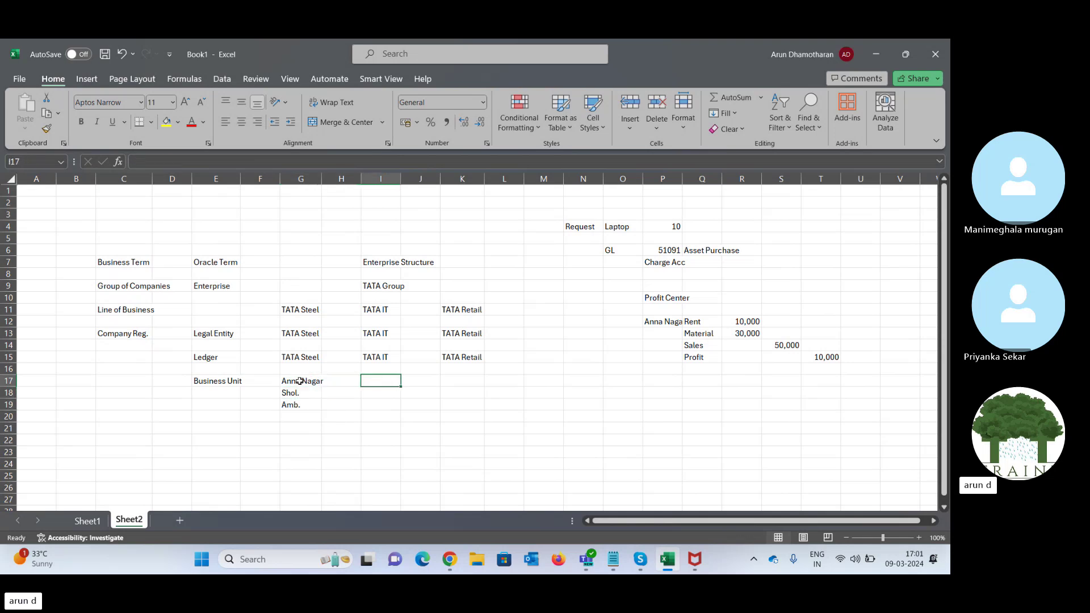
pyautogui.press('Right')
pyautogui.press('Right')
pyautogui.click(300, 381)
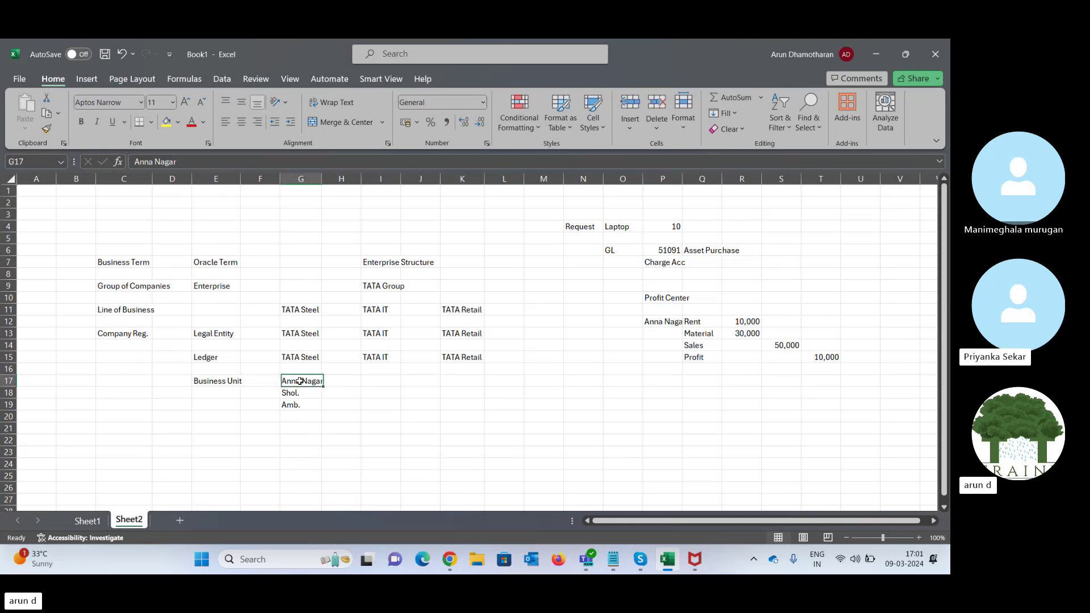
pyautogui.press('Down')
pyautogui.press('Down')
pyautogui.press('Down')
pyautogui.press('Down')
pyautogui.press('Left')
pyautogui.press('Left')
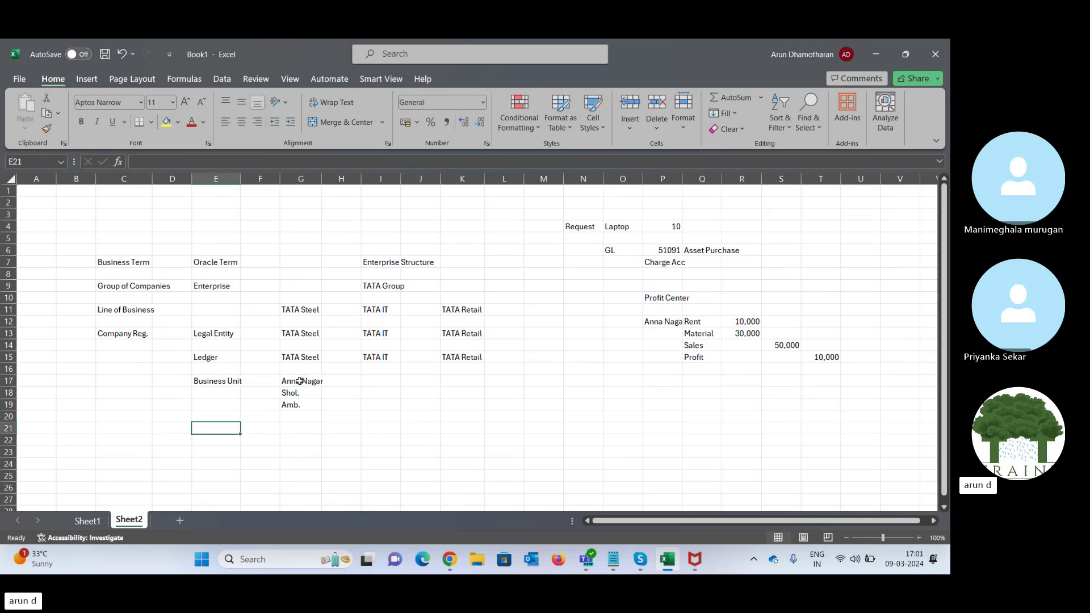
# - Enter Inven. Org in E21 below the Business Unit entries and check its value cell
pyautogui.write('Inve')
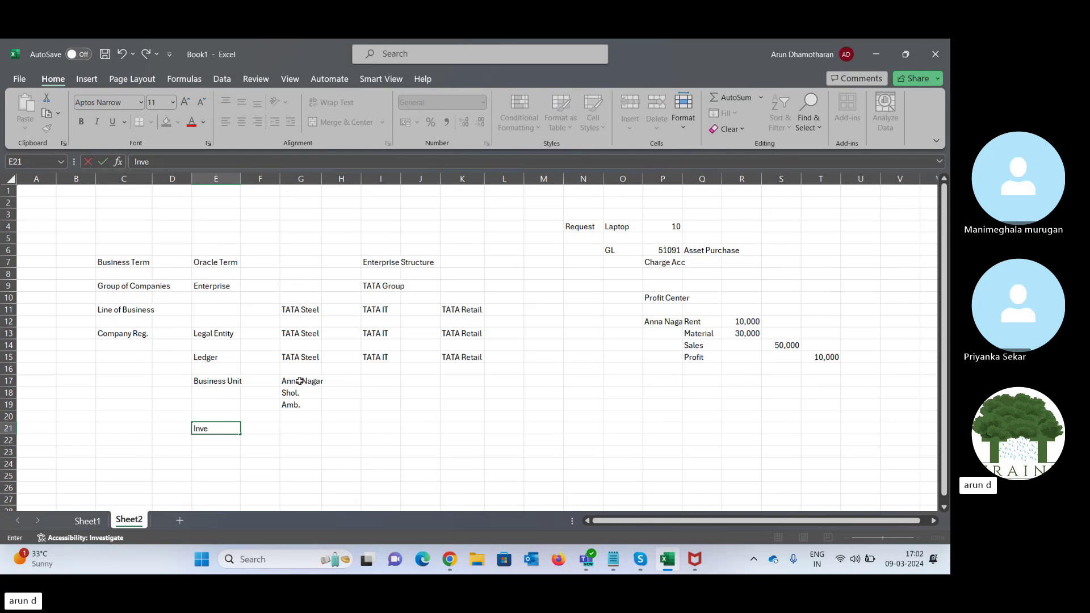
pyautogui.write('n')
pyautogui.write('. Org')
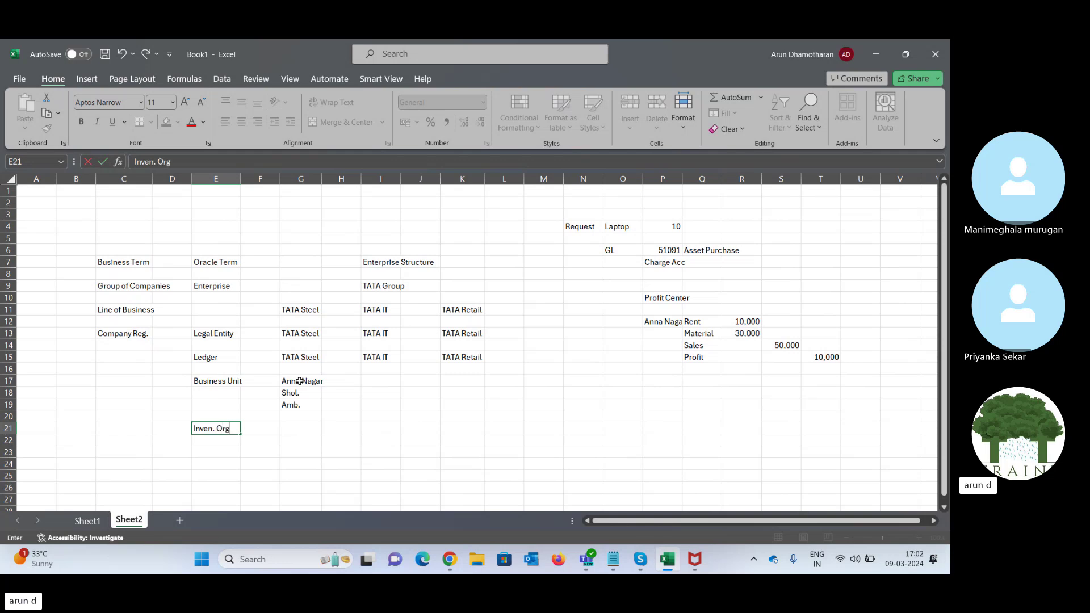
pyautogui.press('Tab')
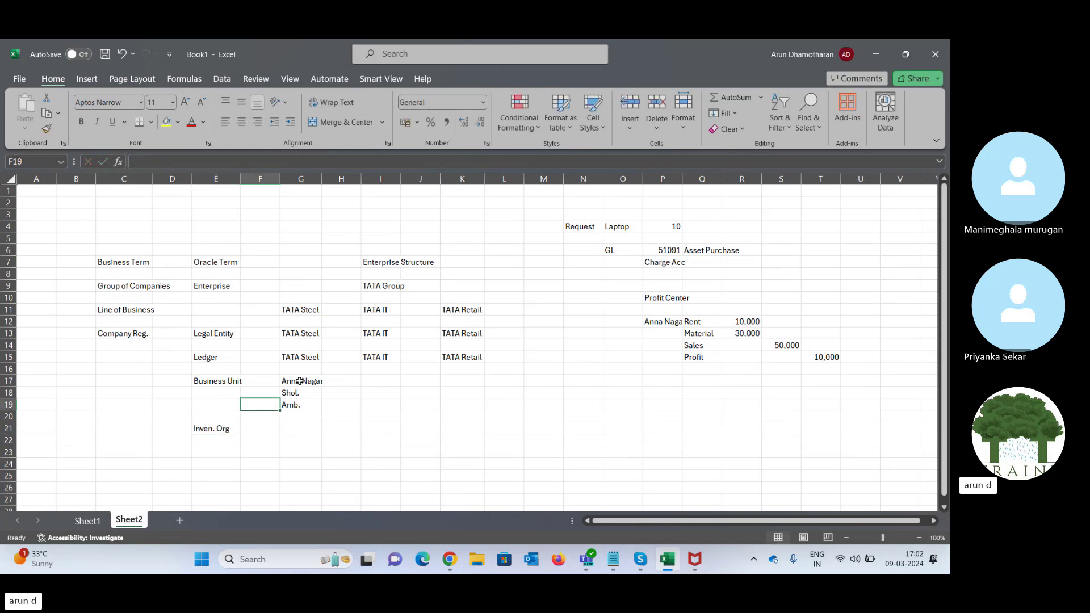
pyautogui.press('Left')
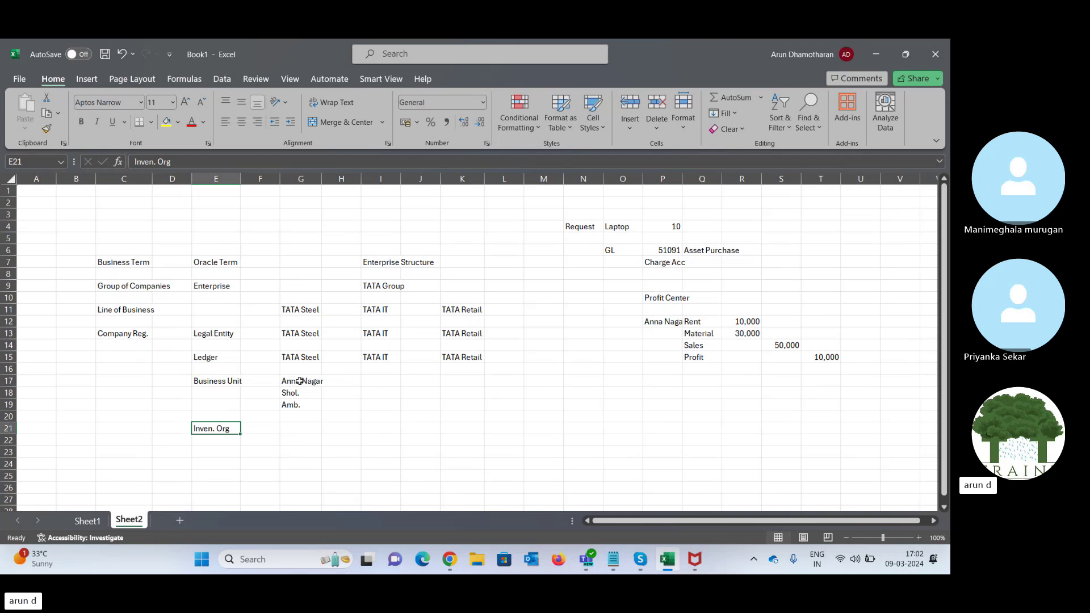
pyautogui.press('Right')
pyautogui.press('Right')
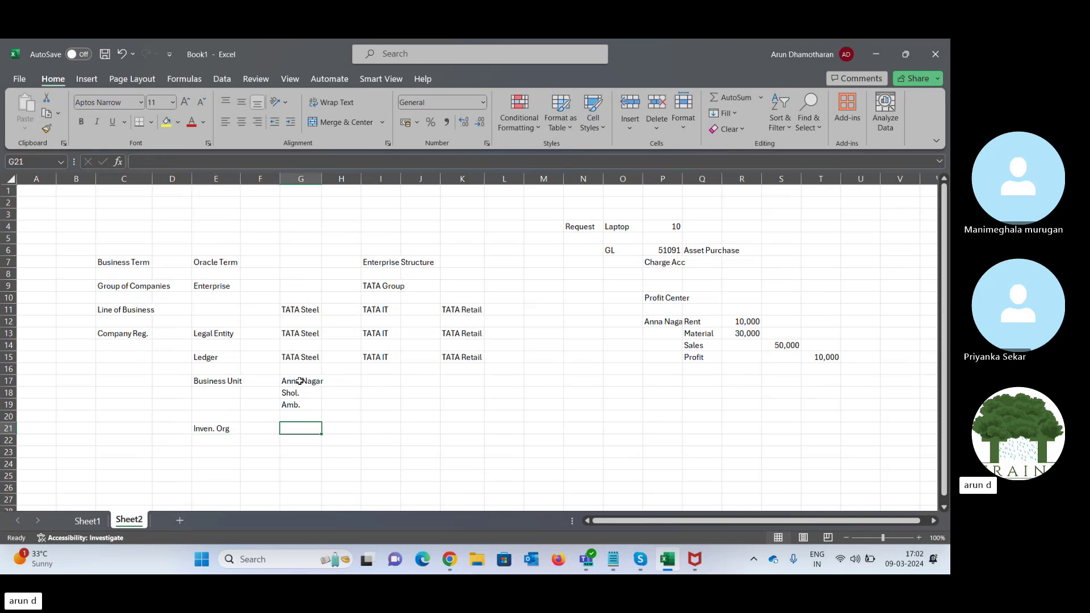
pyautogui.press('Up')
pyautogui.press('Up')
pyautogui.press('Up')
pyautogui.press('Up')
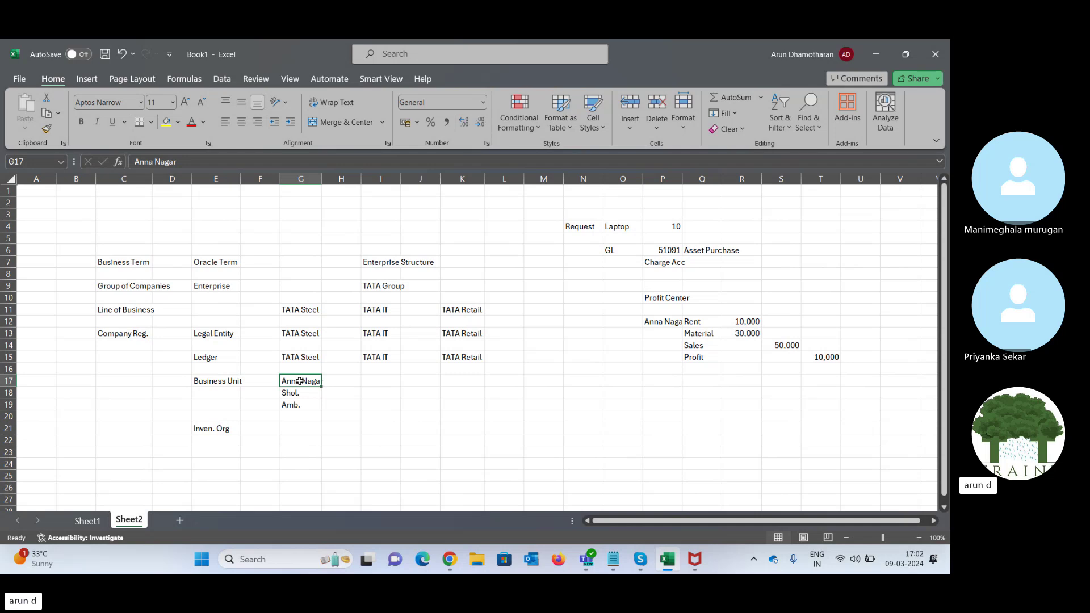
pyautogui.press('Down')
pyautogui.press('Down')
pyautogui.press('Down')
pyautogui.press('Down')
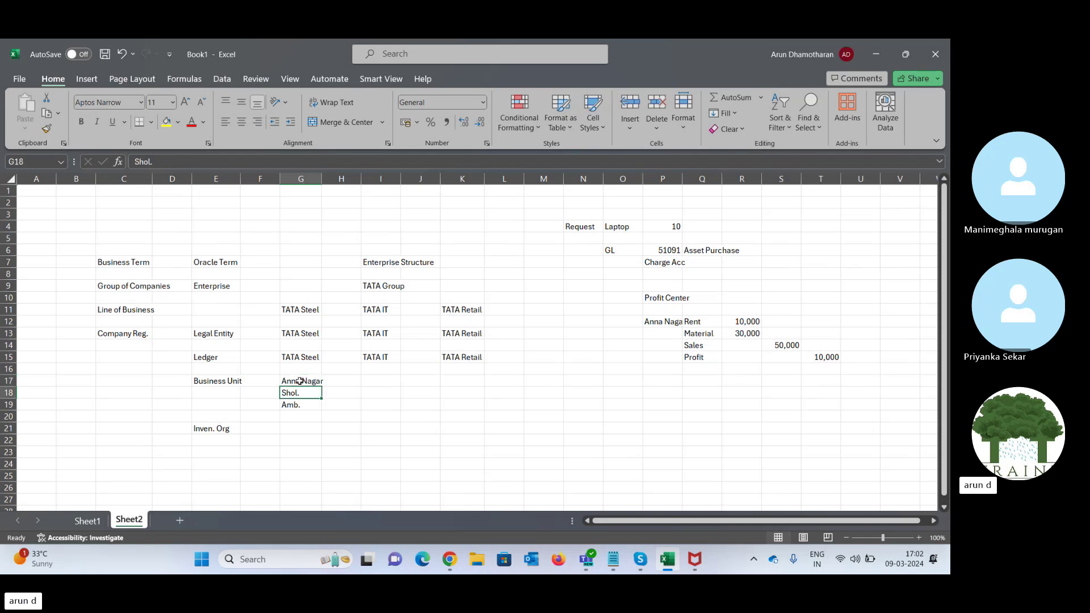
pyautogui.press('Up')
pyautogui.press('Up')
pyautogui.press('Up')
pyautogui.press('Up')
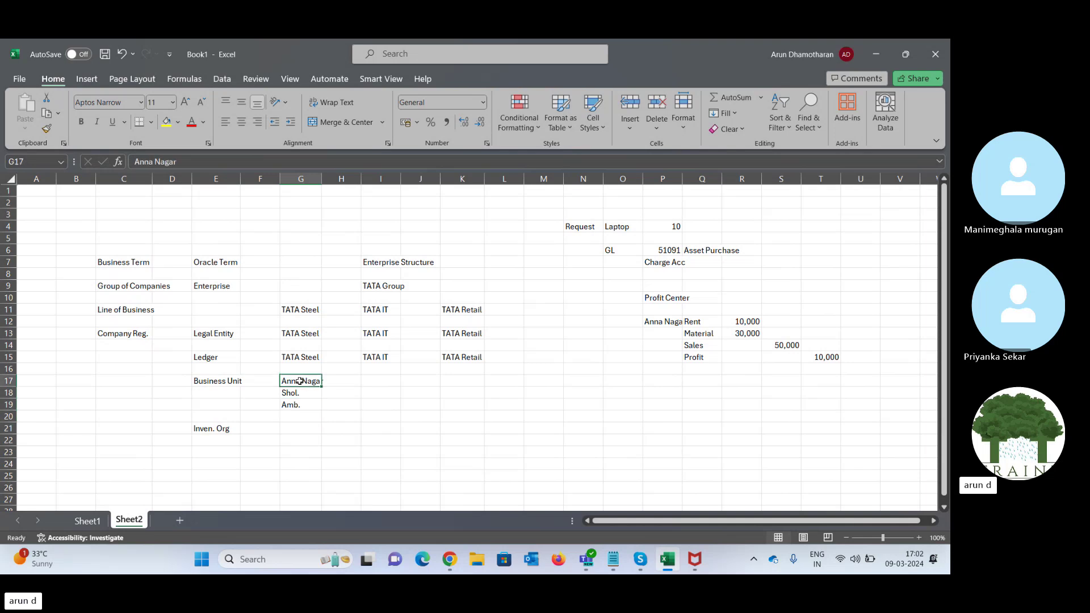
pyautogui.press('Down')
pyautogui.press('Down')
pyautogui.press('Down')
pyautogui.press('Down')
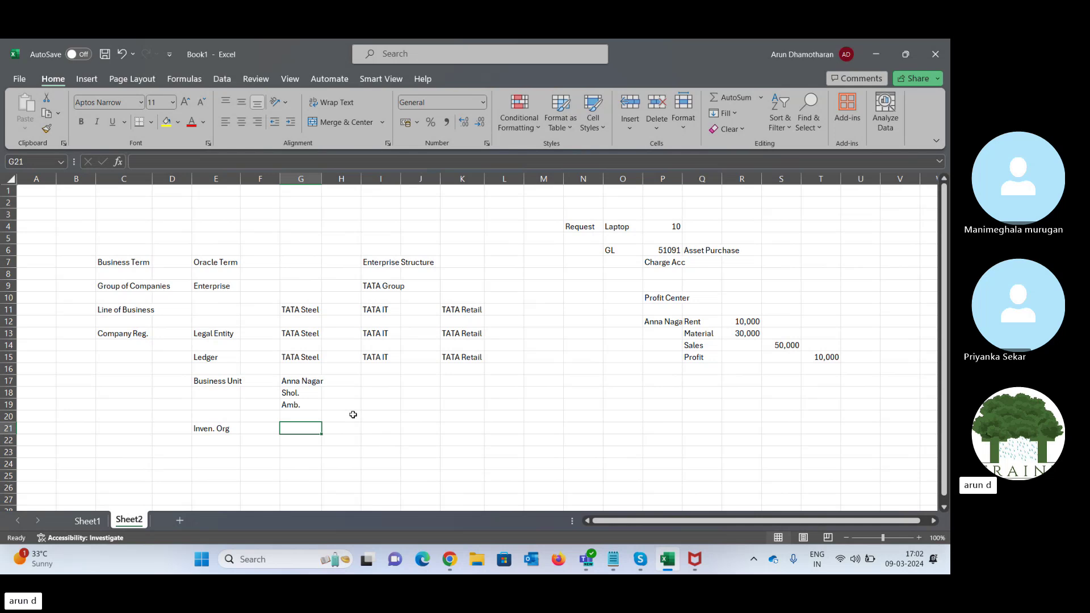
# - Copy the TATA Steel, TATA IT and TATA Retail ledger entries into the Inven. Org row
pyautogui.press('Up')
pyautogui.press('Up')
pyautogui.press('Up')
pyautogui.press('Up')
pyautogui.press('Up')
pyautogui.press('Up')
pyautogui.press('Up')
pyautogui.press('Up')
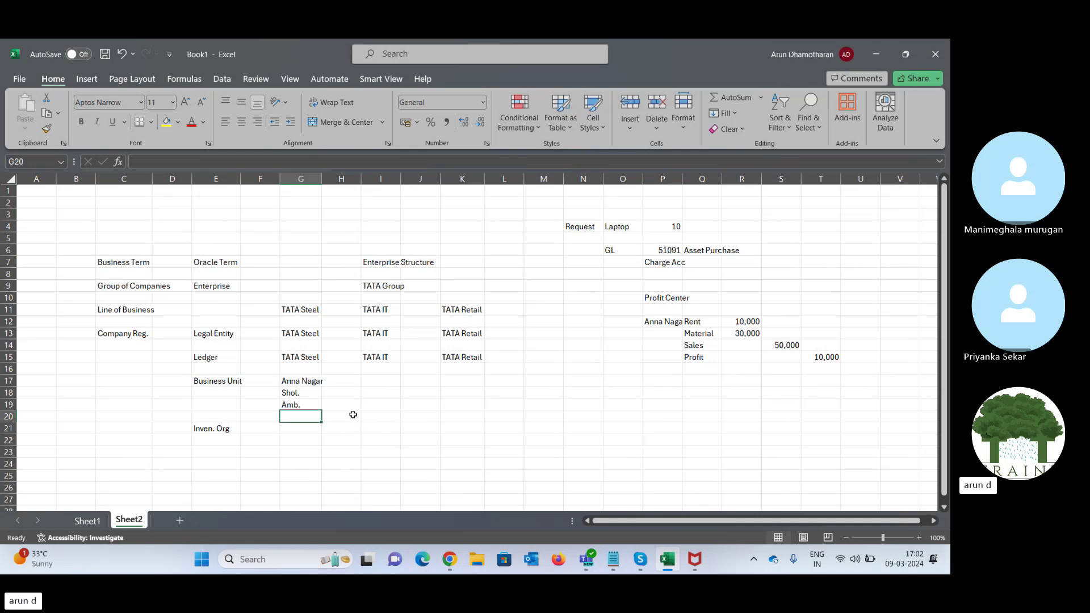
pyautogui.press('Down')
pyautogui.press('Down')
pyautogui.hotkey('shift', 'Right')
pyautogui.hotkey('shift', 'Right')
pyautogui.hotkey('shift', 'Right')
pyautogui.hotkey('shift', 'Right')
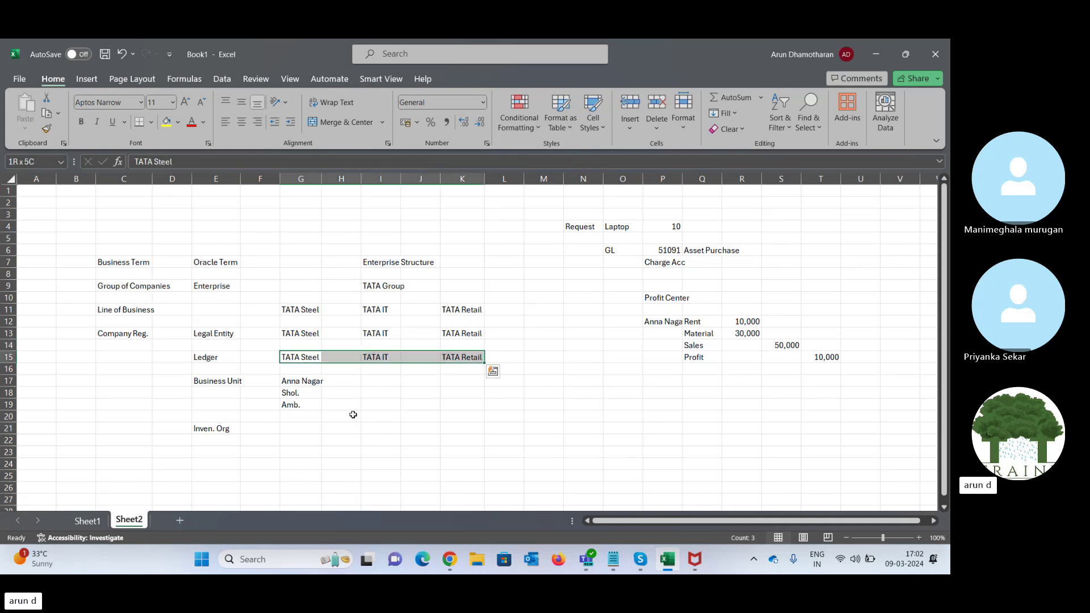
pyautogui.hotkey('ctrl', 'c')
pyautogui.press('Down')
pyautogui.press('Down')
pyautogui.press('Down')
pyautogui.press('Down')
pyautogui.press('Down')
pyautogui.press('Down')
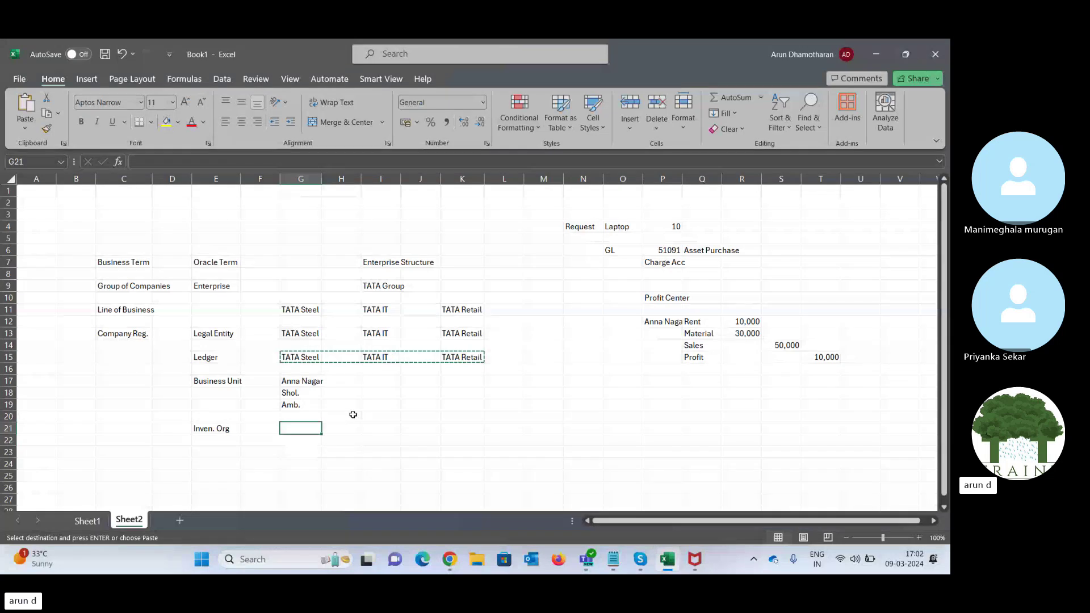
pyautogui.hotkey('ctrl', 'v')
# - Add the Sub-Inv term in E23 below Inven. Org
pyautogui.press('Down')
pyautogui.press('Down')
pyautogui.press('Left')
pyautogui.press('Left')
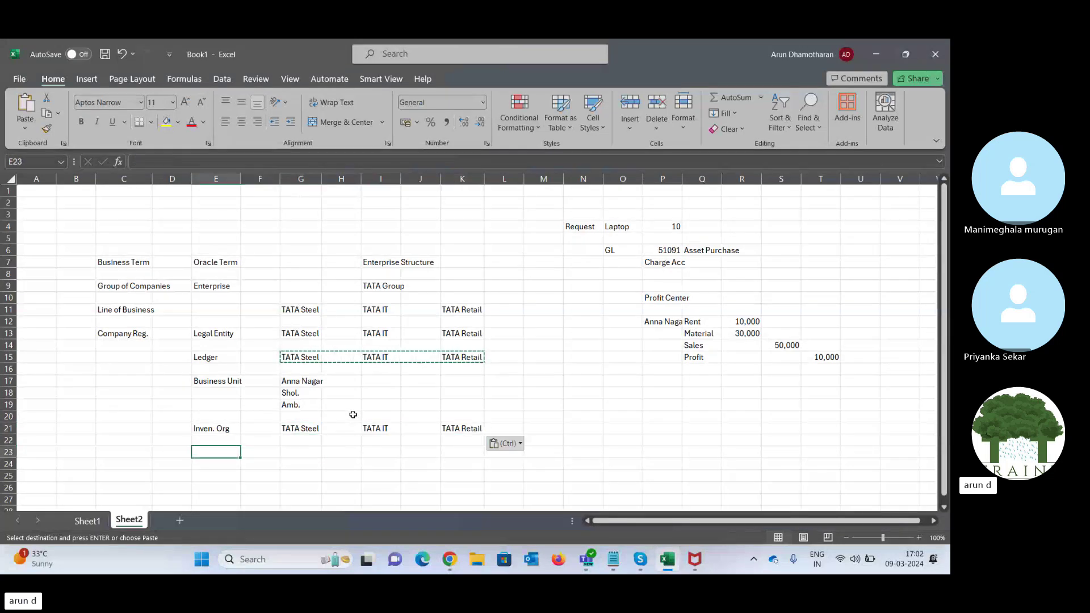
pyautogui.write('Sub-Inv')
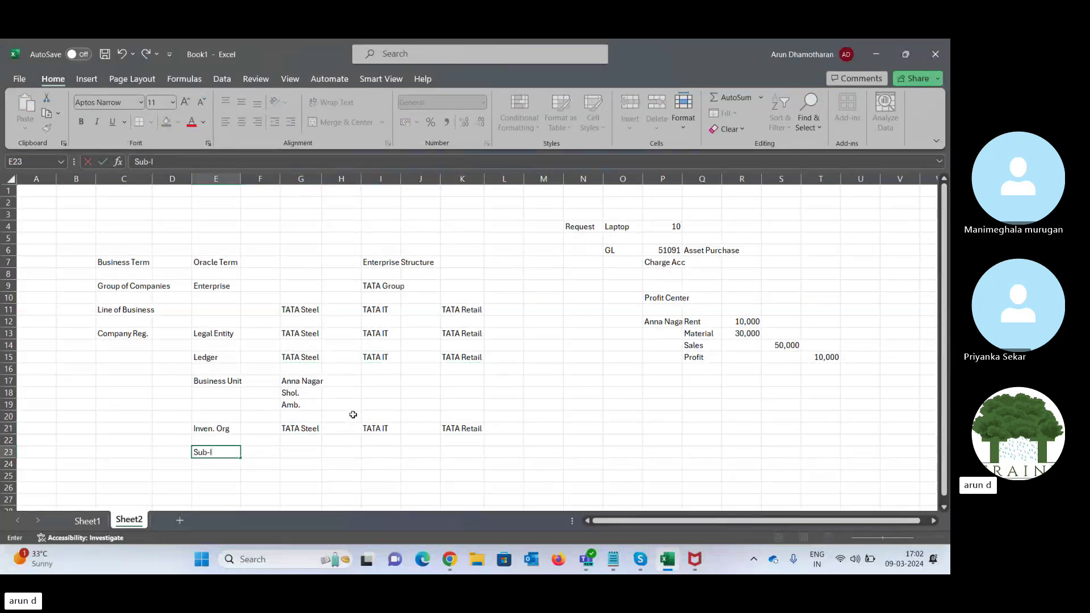
pyautogui.press('Tab')
pyautogui.press('Left')
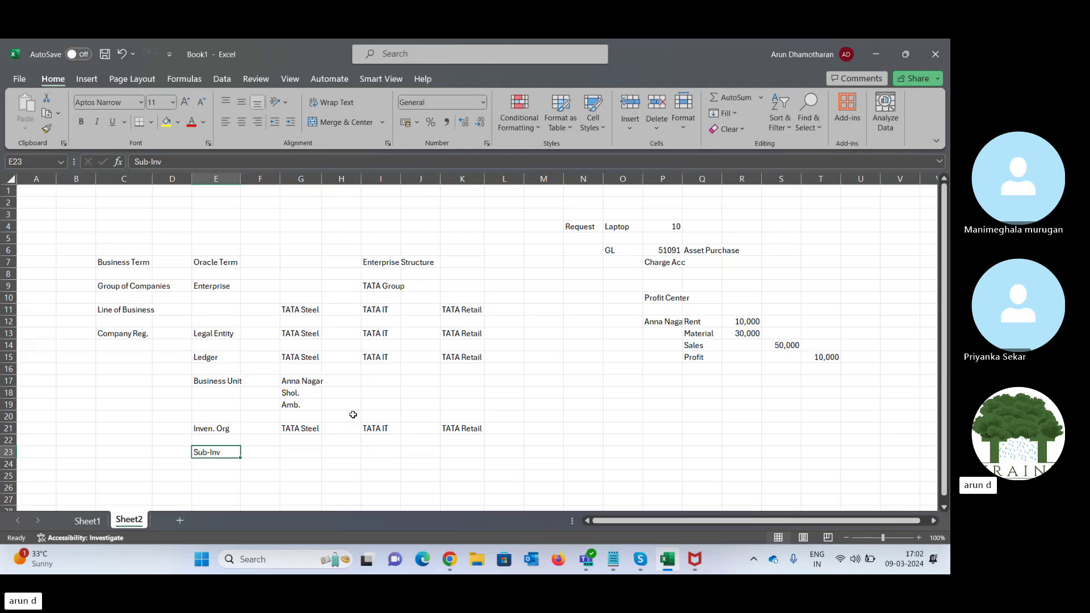
pyautogui.press('Up')
pyautogui.press('Up')
pyautogui.press('Right')
pyautogui.press('Right')
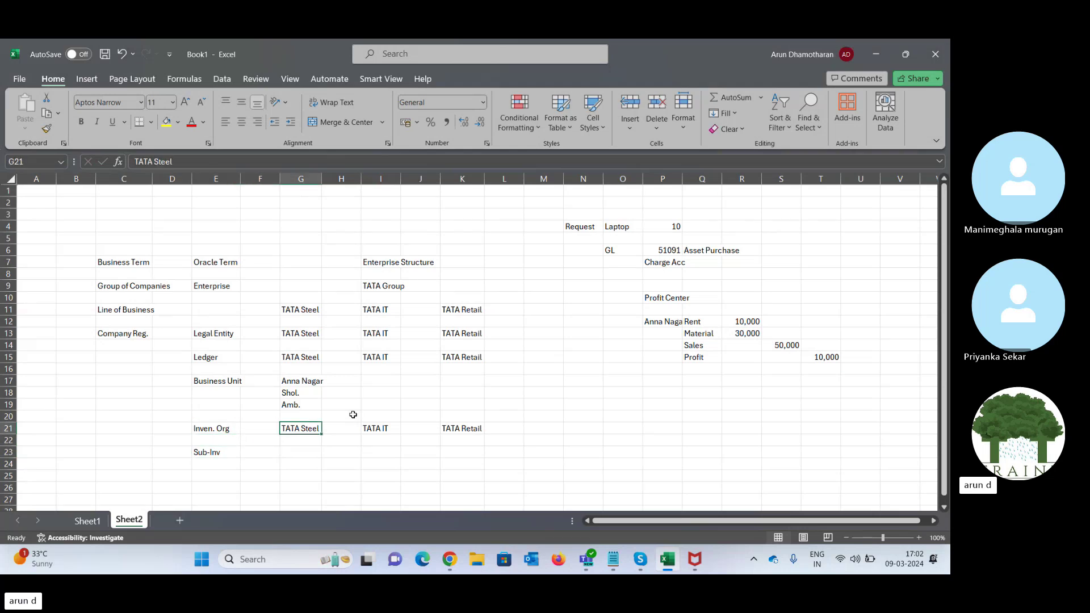
# - Enter Assembl, Moulding and Packing down column G beside Sub-Inv
pyautogui.press('Down')
pyautogui.press('Down')
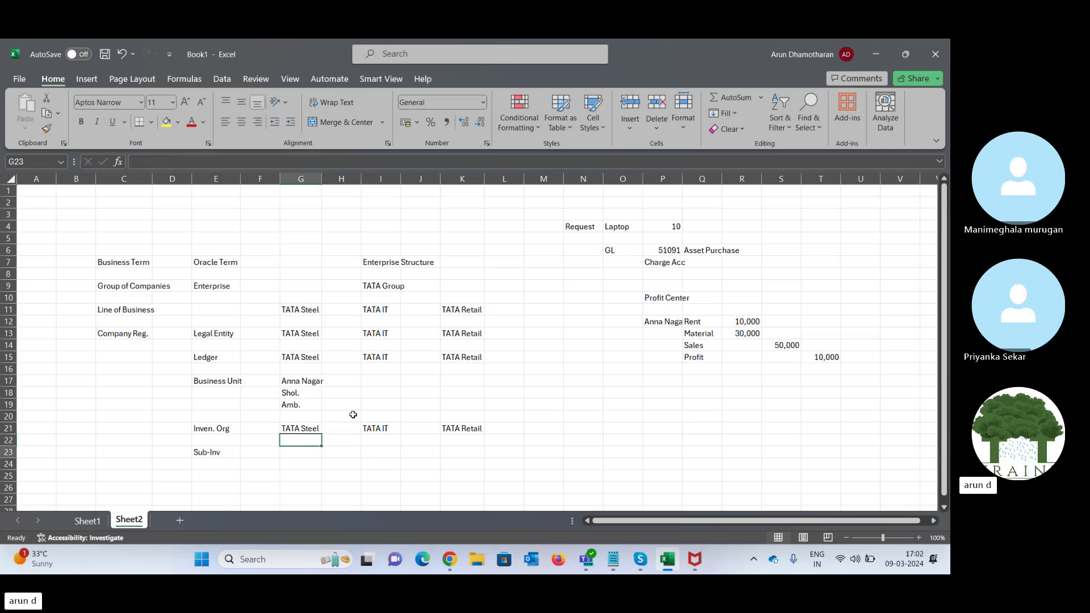
pyautogui.write('Ass')
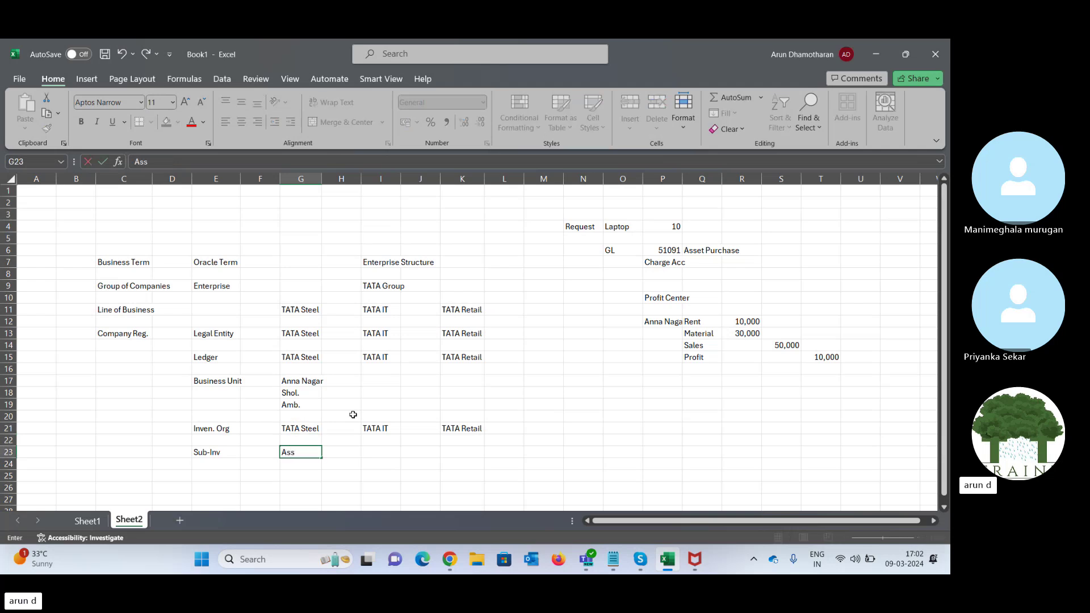
pyautogui.press('Return')
pyautogui.press('Up')
pyautogui.write('A')
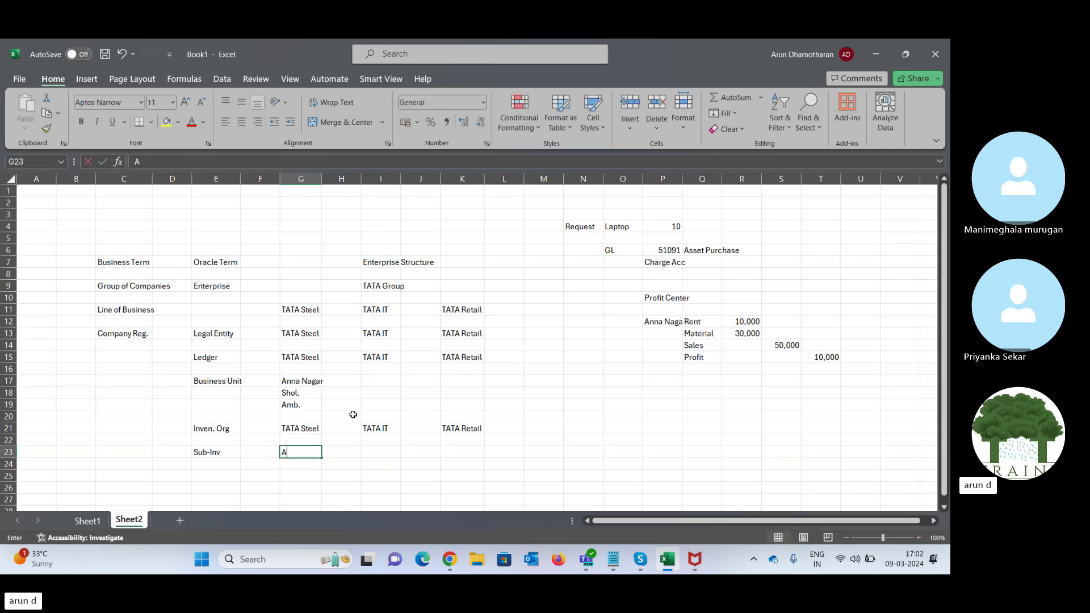
pyautogui.write('ssembl')
pyautogui.press('Tab')
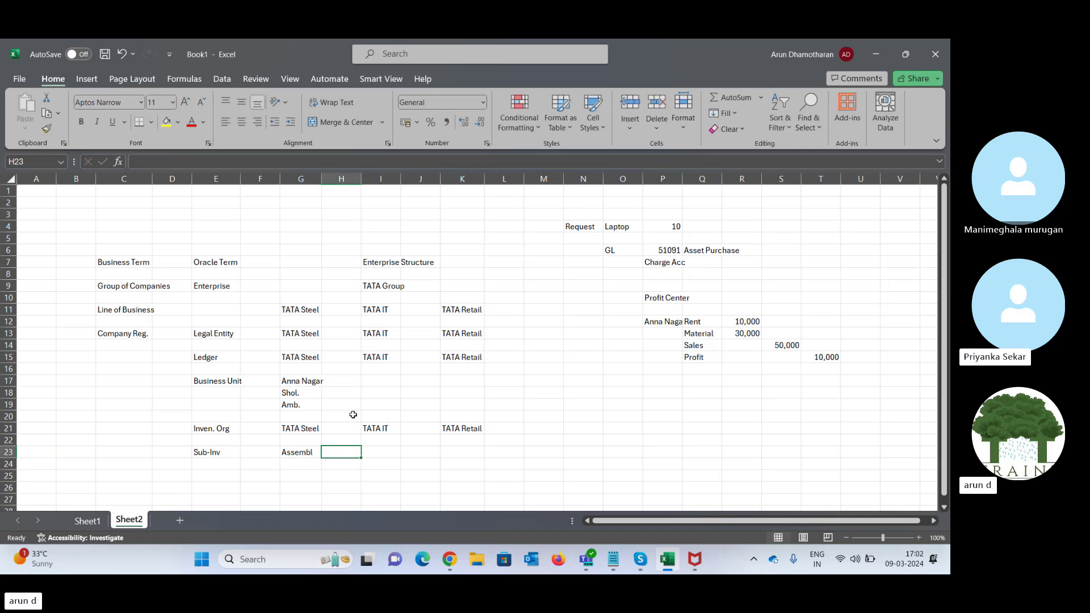
pyautogui.press('Left')
pyautogui.press('Down')
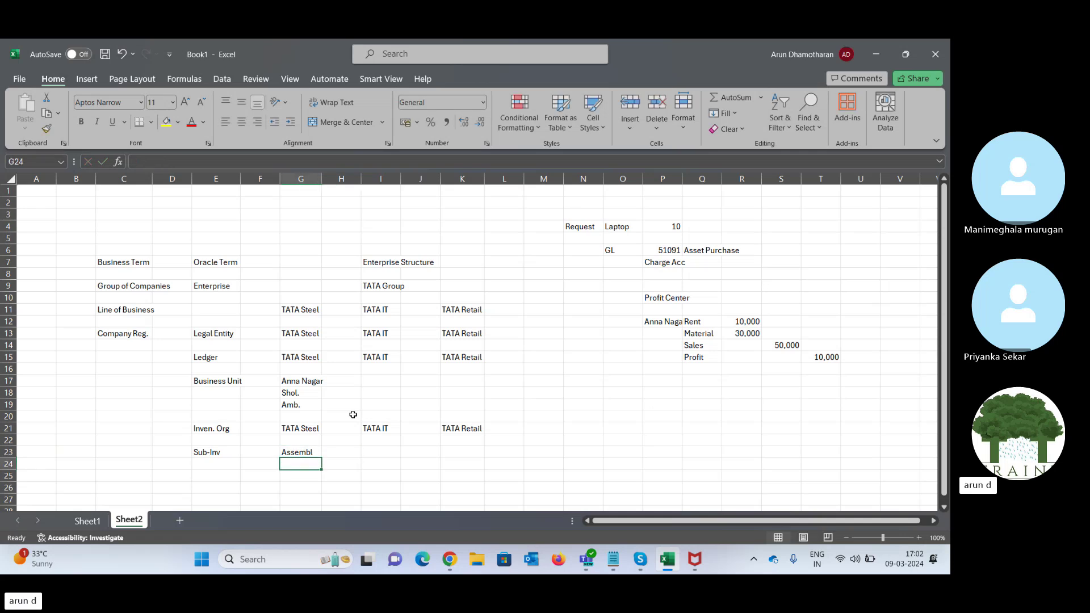
pyautogui.write('Moulding')
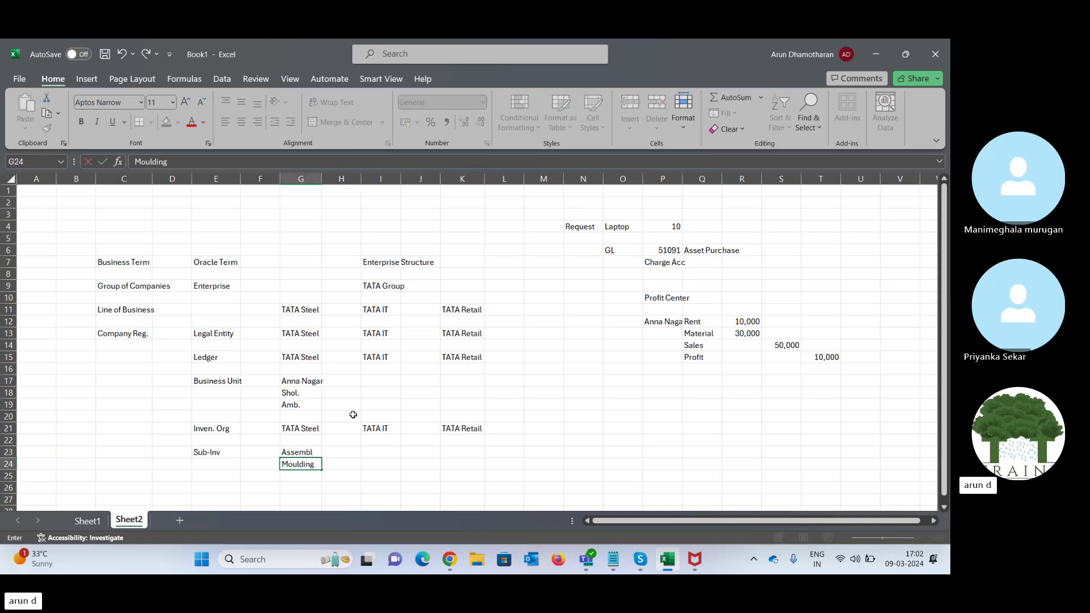
pyautogui.press('Return')
pyautogui.write('P')
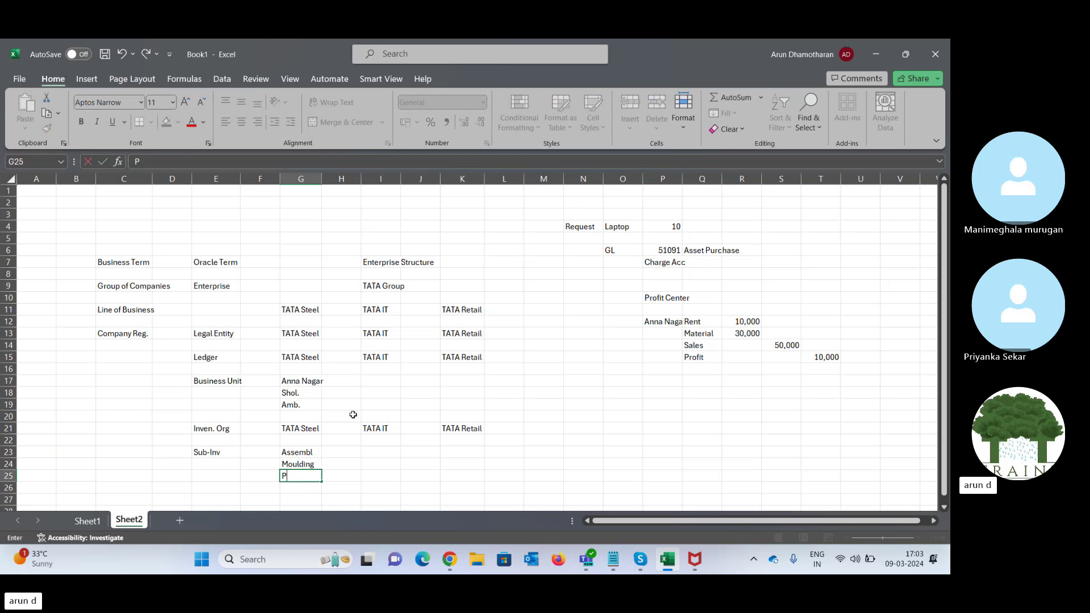
pyautogui.write('acking')
pyautogui.press('Tab')
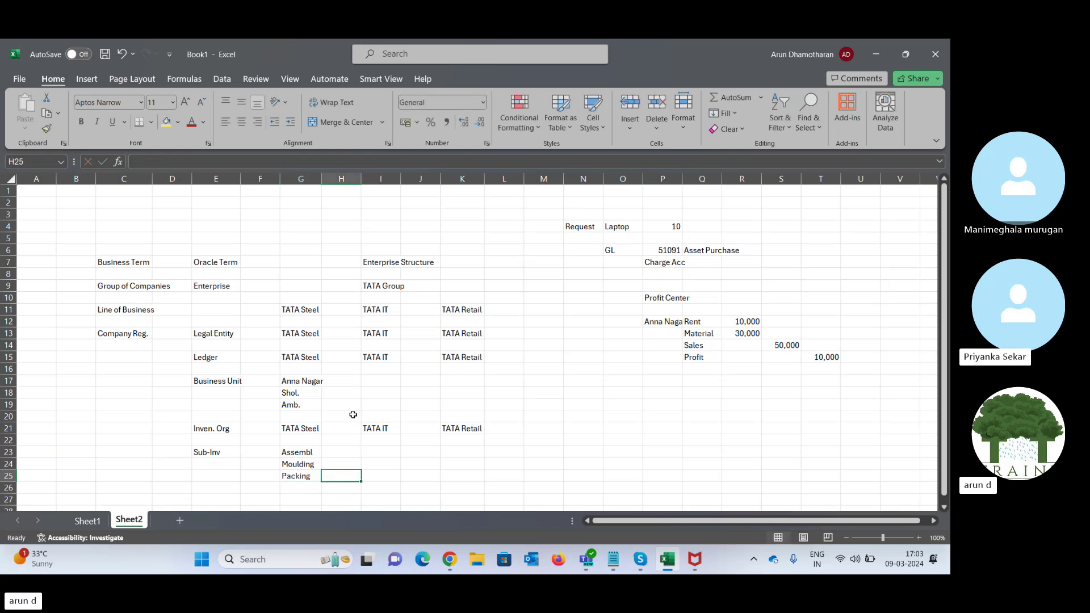
# - Review the three sub-inventory entries and walk up the Oracle terms to Enterprise
pyautogui.press('Left')
pyautogui.press('Up')
pyautogui.press('Up')
pyautogui.hotkey('shift', 'Down')
pyautogui.hotkey('shift', 'Down')
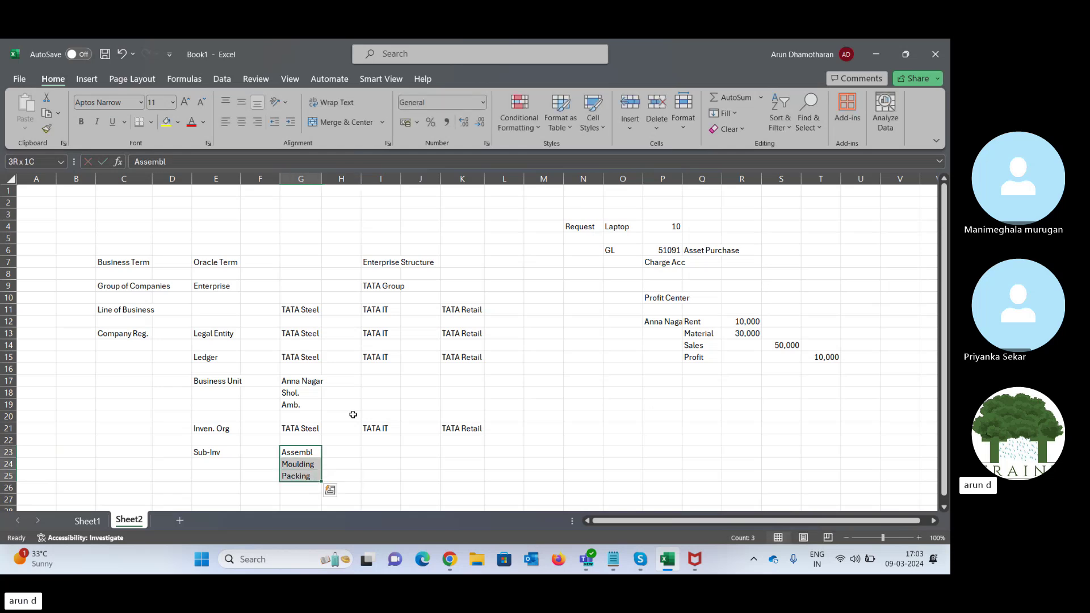
pyautogui.press('Down')
pyautogui.press('Down')
pyautogui.press('Down')
pyautogui.press('Up')
pyautogui.press('Up')
pyautogui.press('Up')
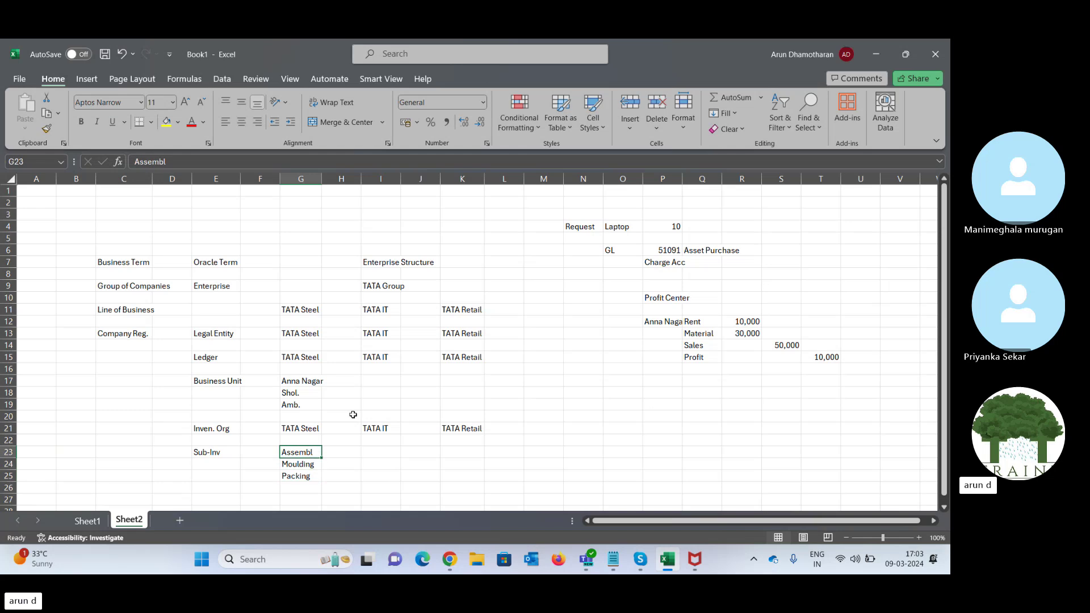
pyautogui.press('Left')
pyautogui.press('Left')
pyautogui.press('Right')
pyautogui.press('Right')
pyautogui.press('Down')
pyautogui.press('Down')
pyautogui.press('Down')
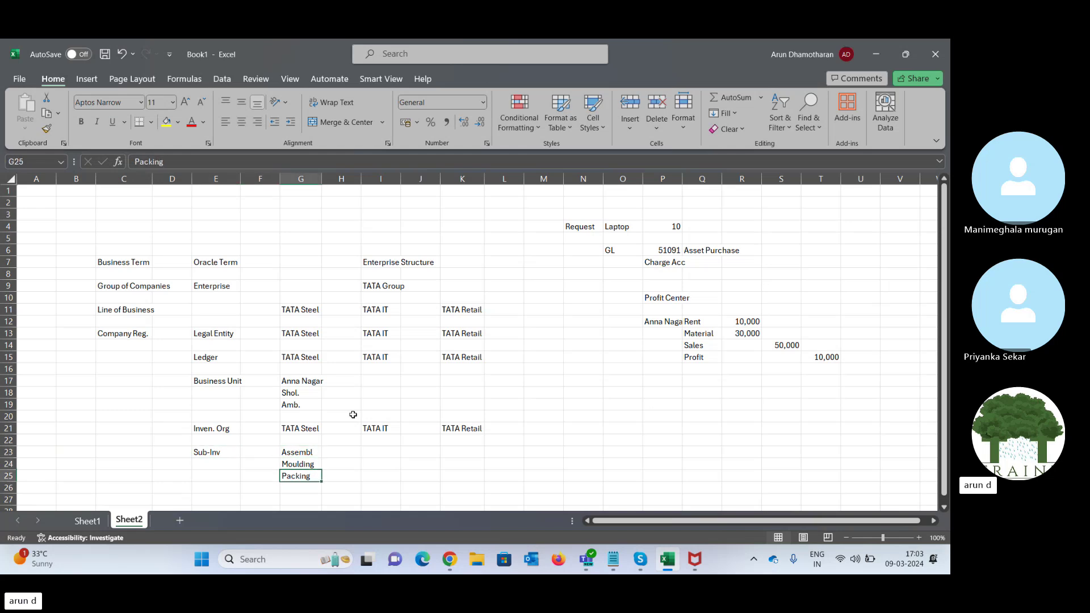
pyautogui.press('Up')
pyautogui.press('Left')
pyautogui.press('Left')
pyautogui.press('Up')
pyautogui.press('Up')
pyautogui.press('Up')
pyautogui.press('Up')
pyautogui.press('Up')
pyautogui.press('Up')
pyautogui.press('Up')
pyautogui.press('Up')
pyautogui.press('Up')
pyautogui.press('Up')
pyautogui.press('Up')
pyautogui.press('Up')
pyautogui.press('Up')
pyautogui.press('Up')
pyautogui.press('Up')
pyautogui.press('Up')
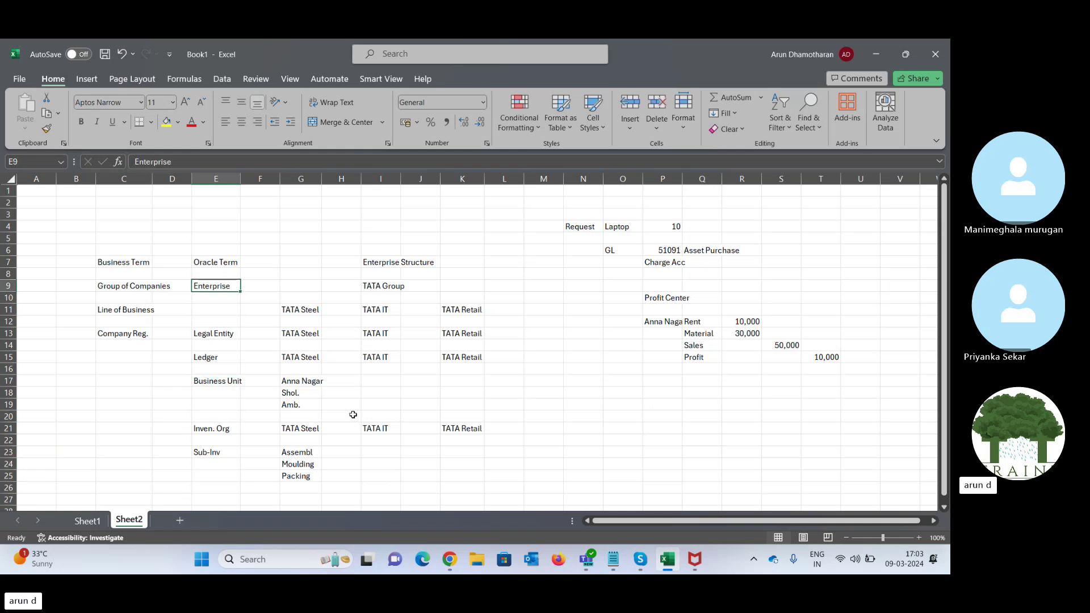
pyautogui.press('Down')
pyautogui.press('Down')
pyautogui.press('Down')
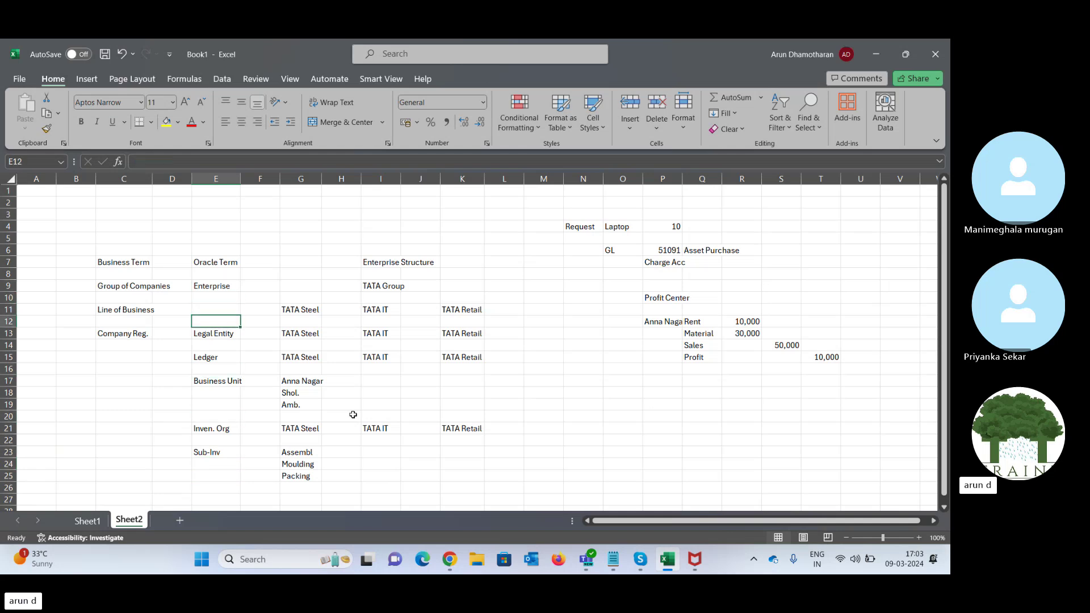
pyautogui.press('Down')
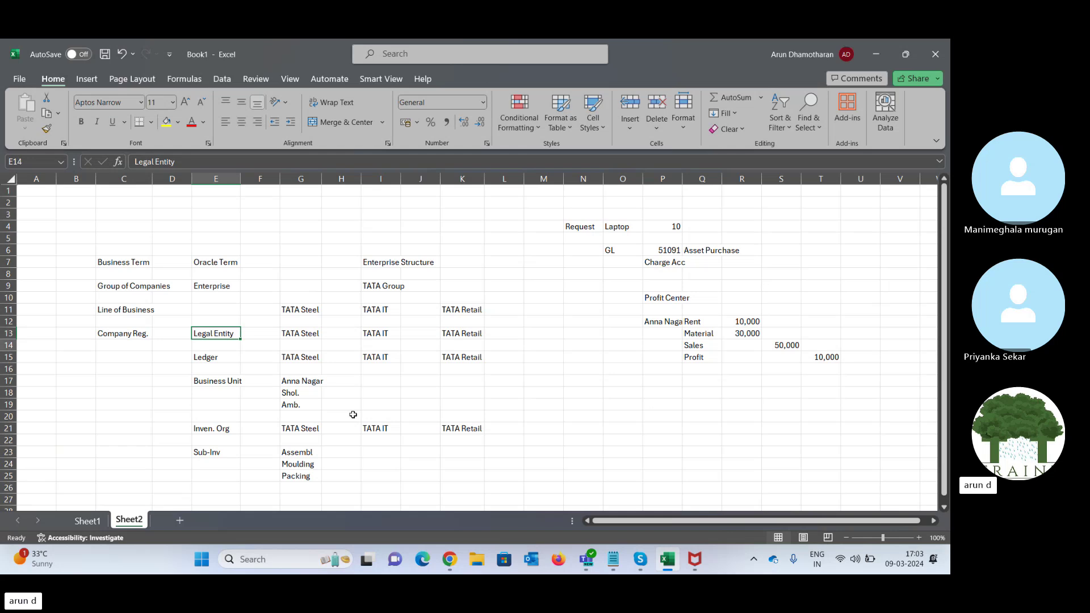
pyautogui.press('Down')
pyautogui.press('Down')
pyautogui.press('Up')
pyautogui.press('Up')
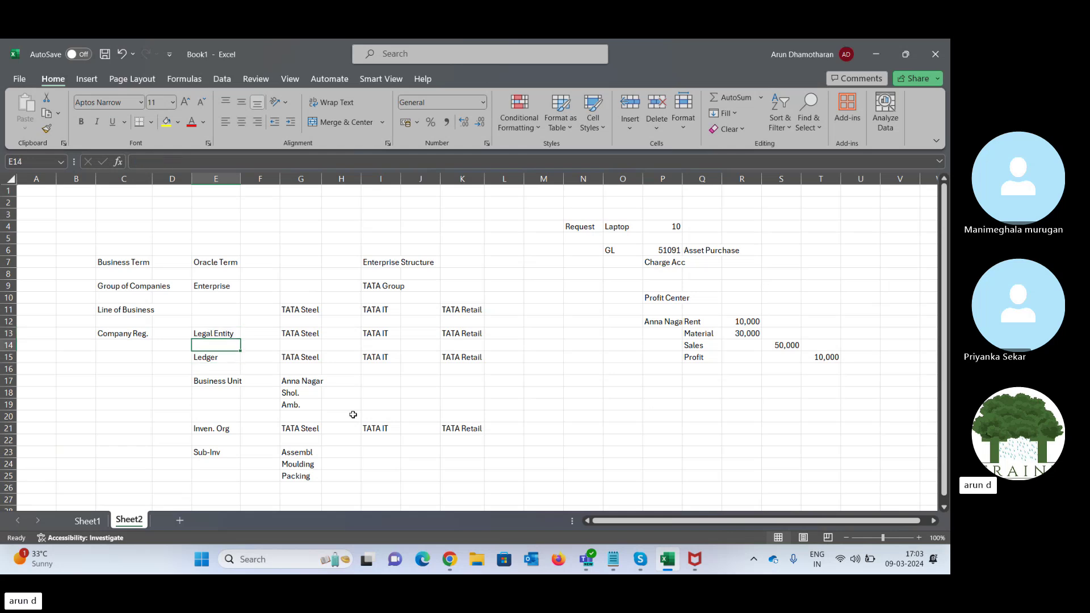
pyautogui.press('Up')
pyautogui.press('Up')
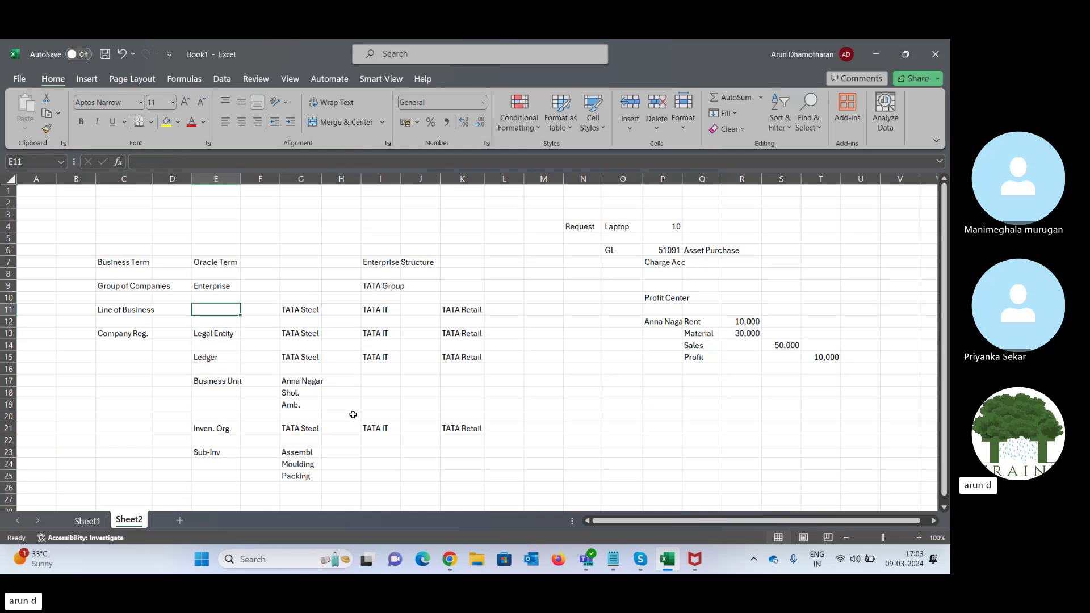
pyautogui.press('Down')
pyautogui.press('Down')
pyautogui.press('Up')
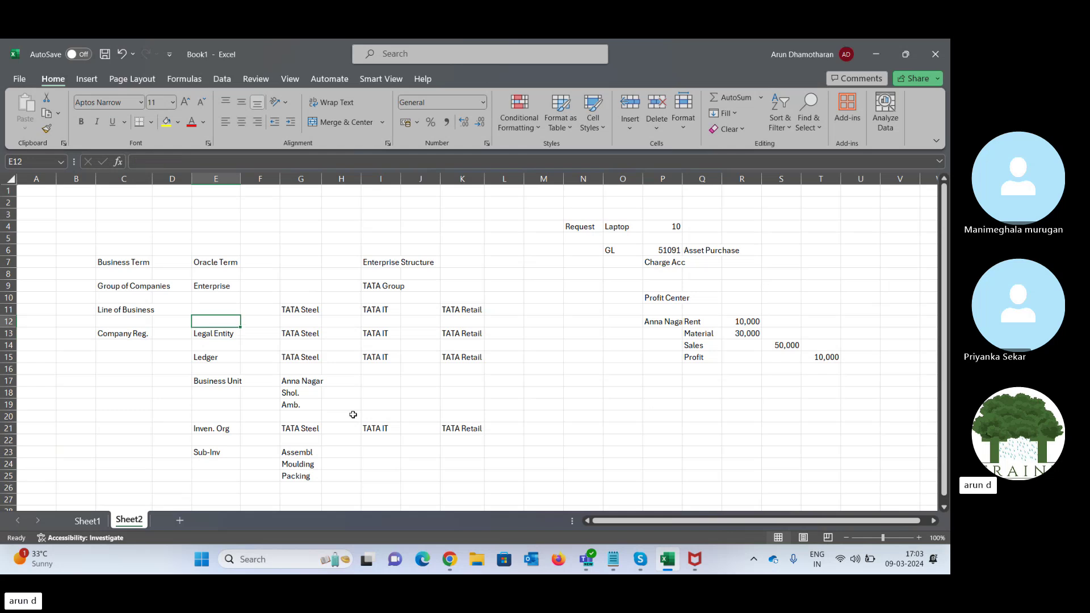
pyautogui.press('Up')
pyautogui.press('Up')
pyautogui.press('Down')
pyautogui.press('Down')
pyautogui.press('Down')
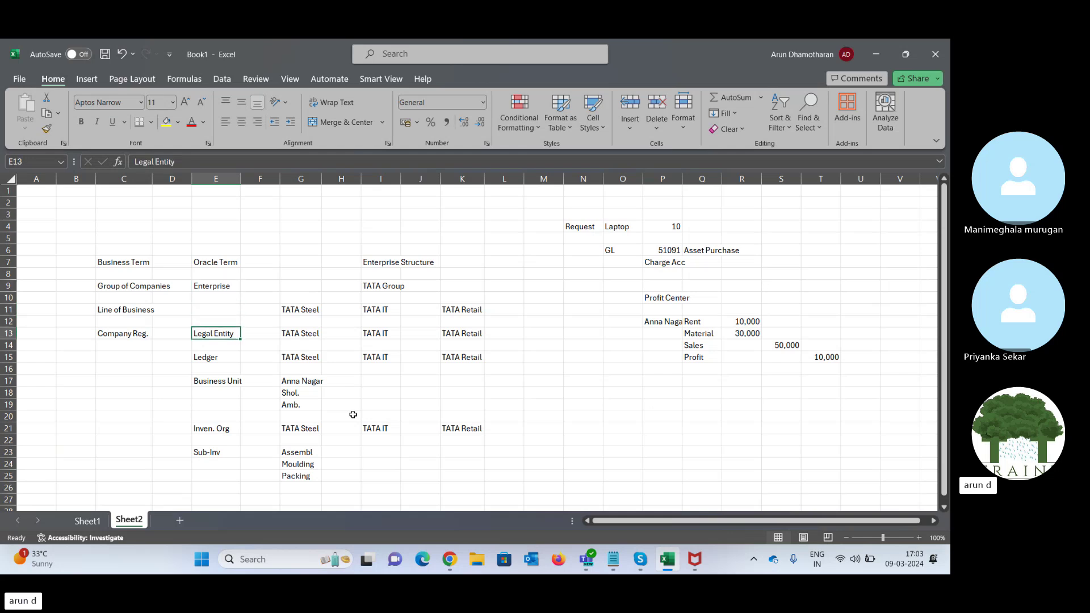
pyautogui.press('Down')
pyautogui.press('Down')
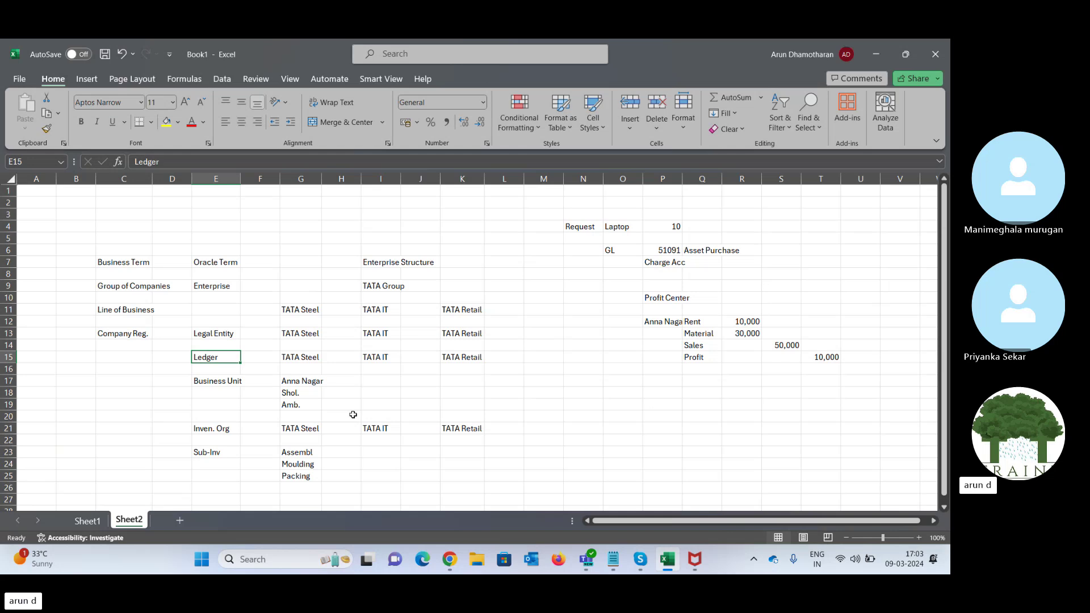
pyautogui.press('Down')
pyautogui.press('Down')
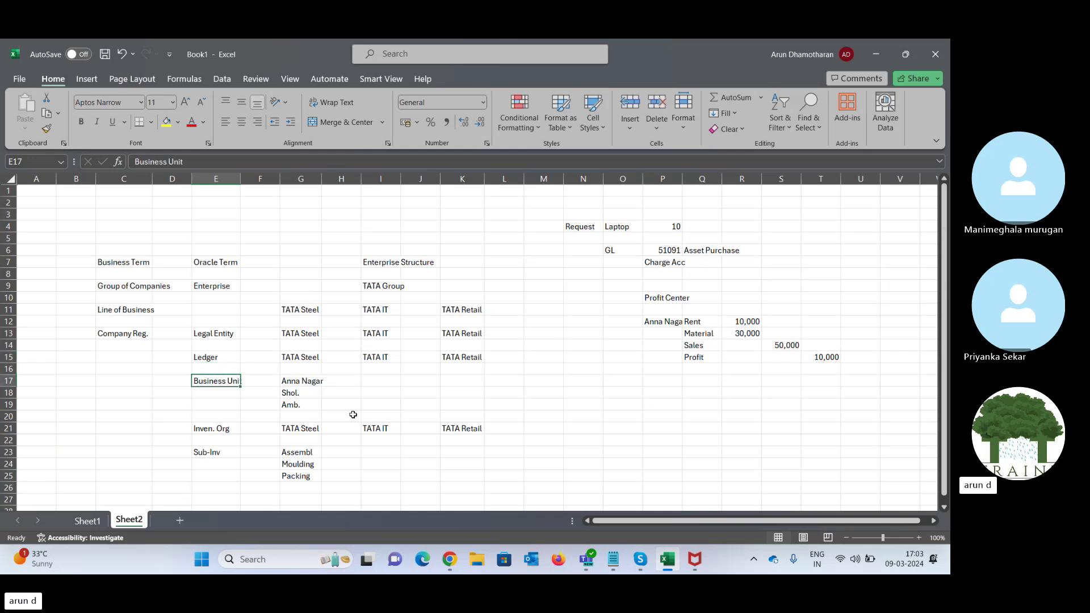
pyautogui.press('Down')
pyautogui.press('Down')
pyautogui.press('Down')
pyautogui.press('Down')
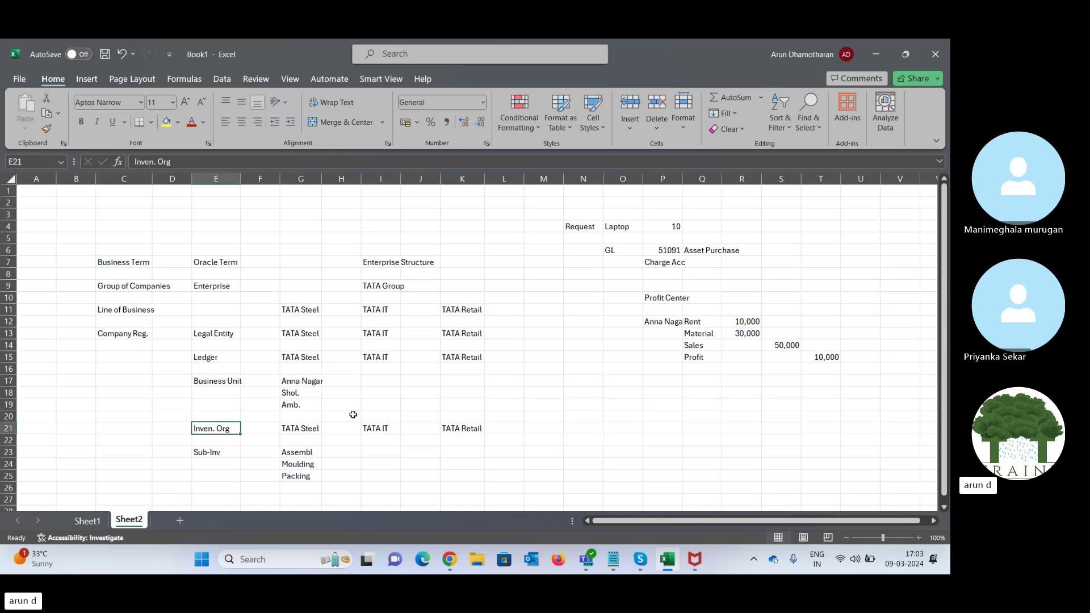
pyautogui.press('Down')
pyautogui.press('Down')
pyautogui.press('Down')
pyautogui.press('Down')
pyautogui.press('Down')
pyautogui.press('Down')
pyautogui.press('Down')
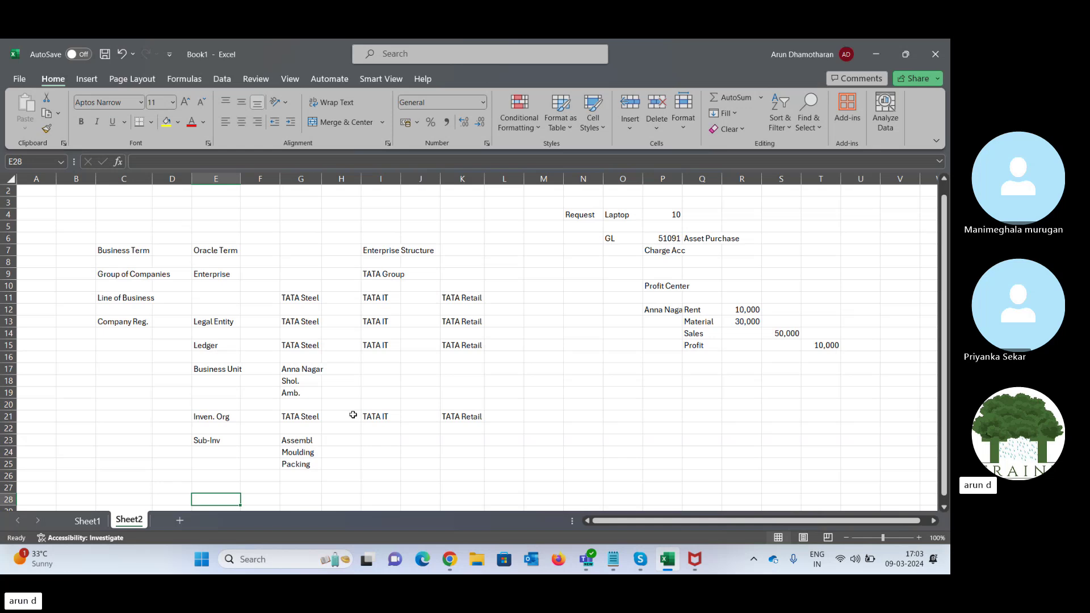
pyautogui.press('Left')
pyautogui.press('Left')
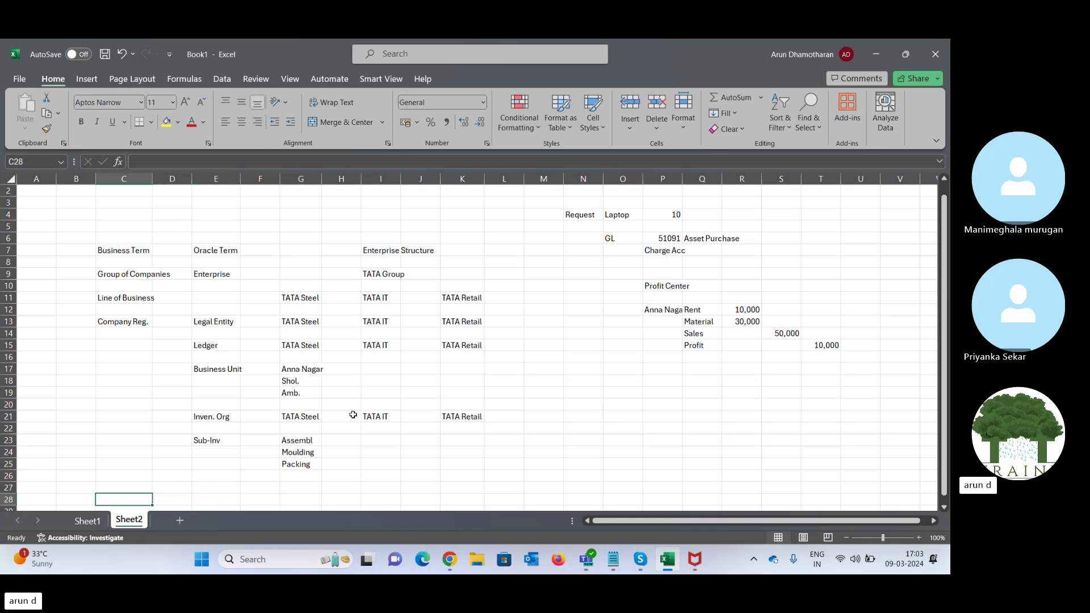
# - Bring the SCM fusion new batch Skype call in front of the Excel workbook
pyautogui.moveTo(641, 560)
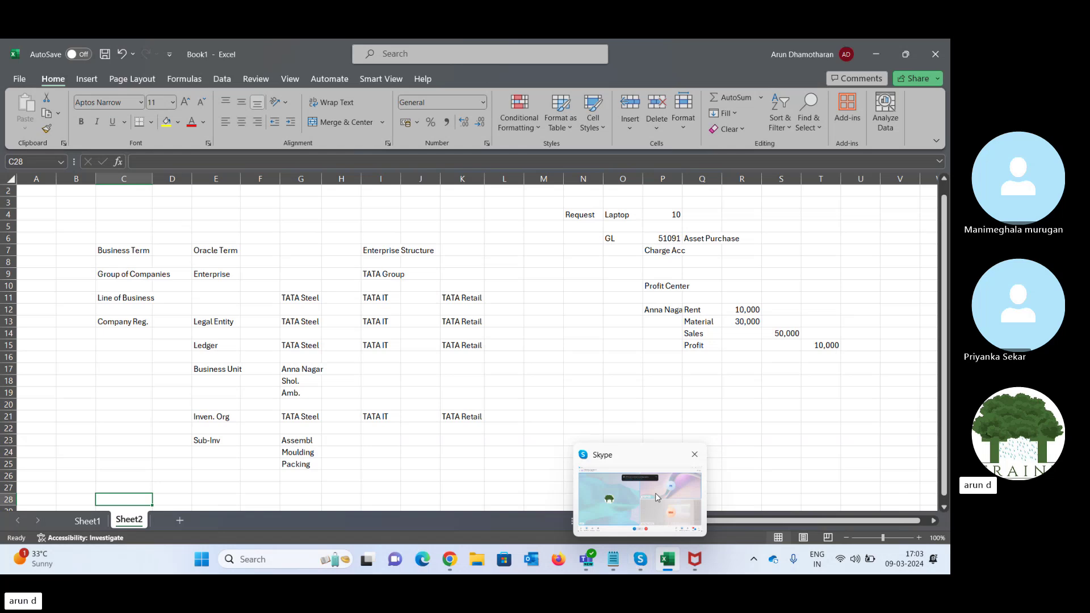
pyautogui.click(655, 493)
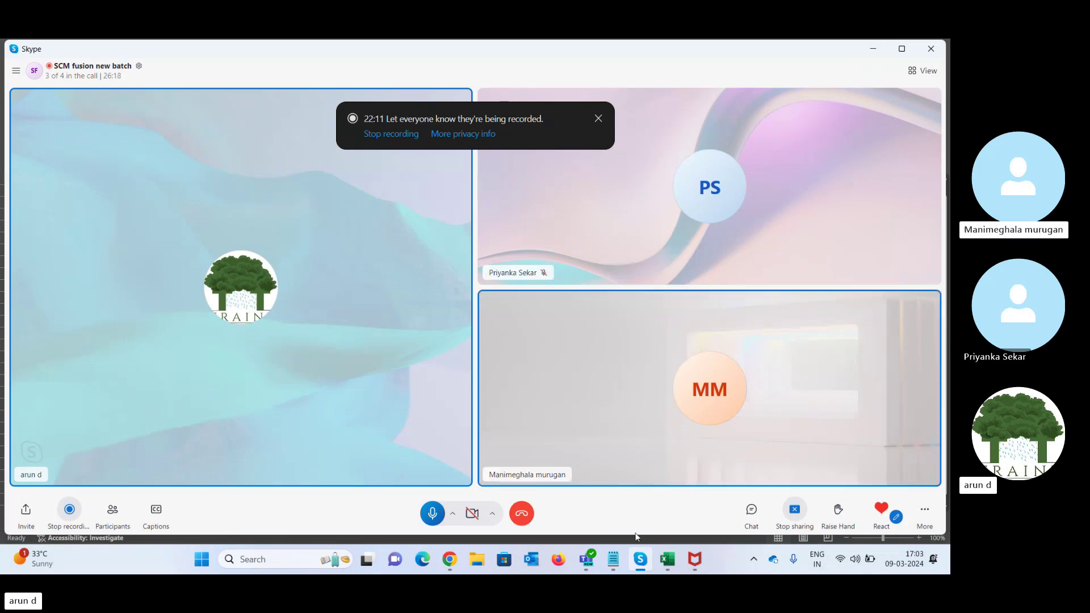
pyautogui.moveTo(645, 561)
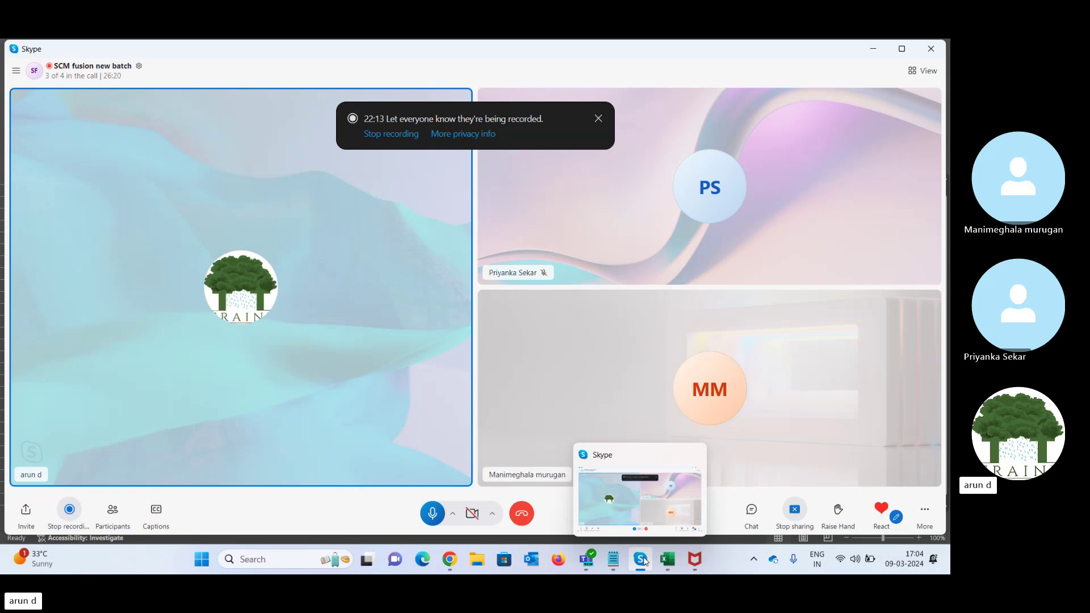
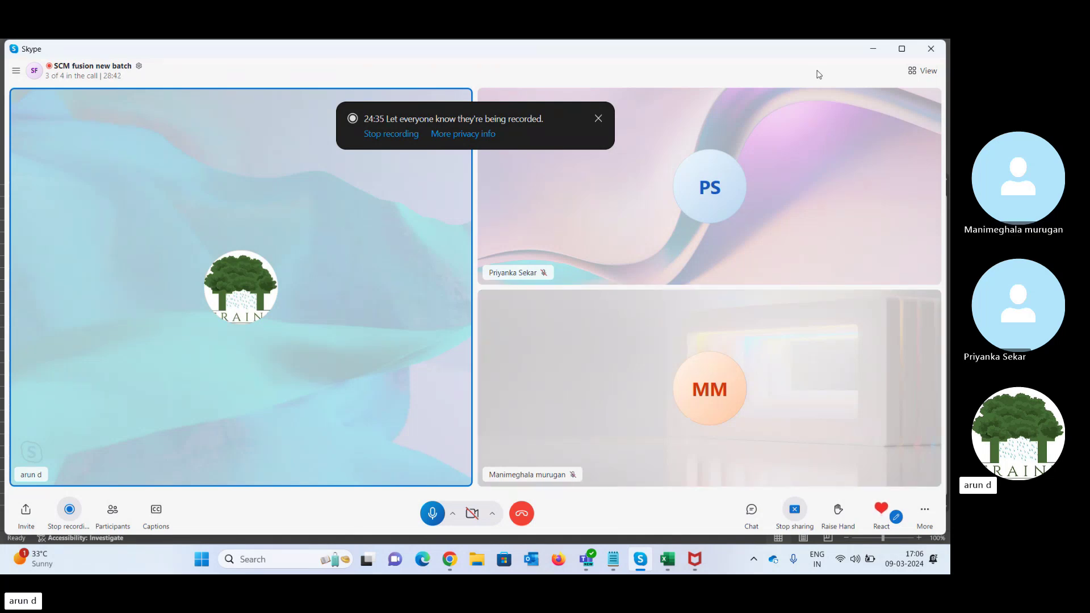
# - Minimize the Skype call window so Excel's Sheet2 of business-to-Oracle terms shows
pyautogui.click(874, 52)
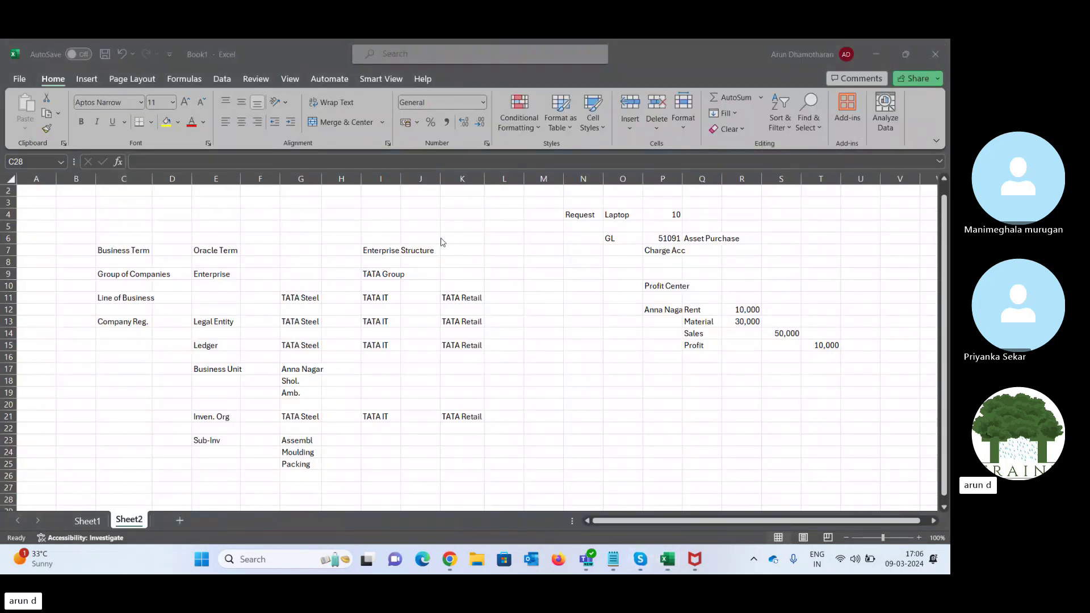
# - Begin the row 28 flow with PO in F28 and >> in G28
pyautogui.click(158, 230)
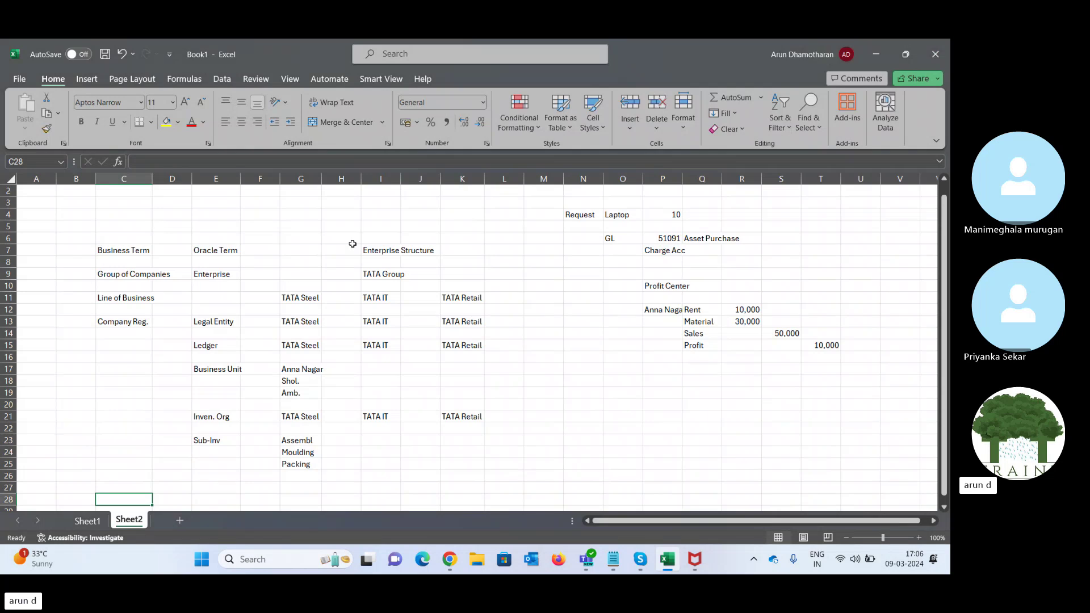
pyautogui.click(395, 252)
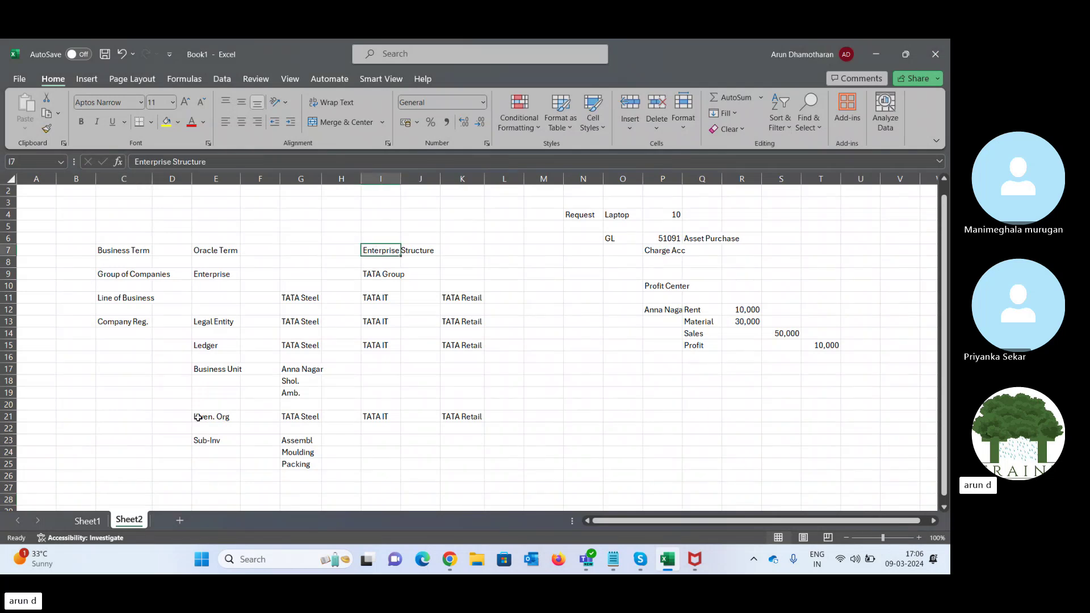
pyautogui.click(205, 477)
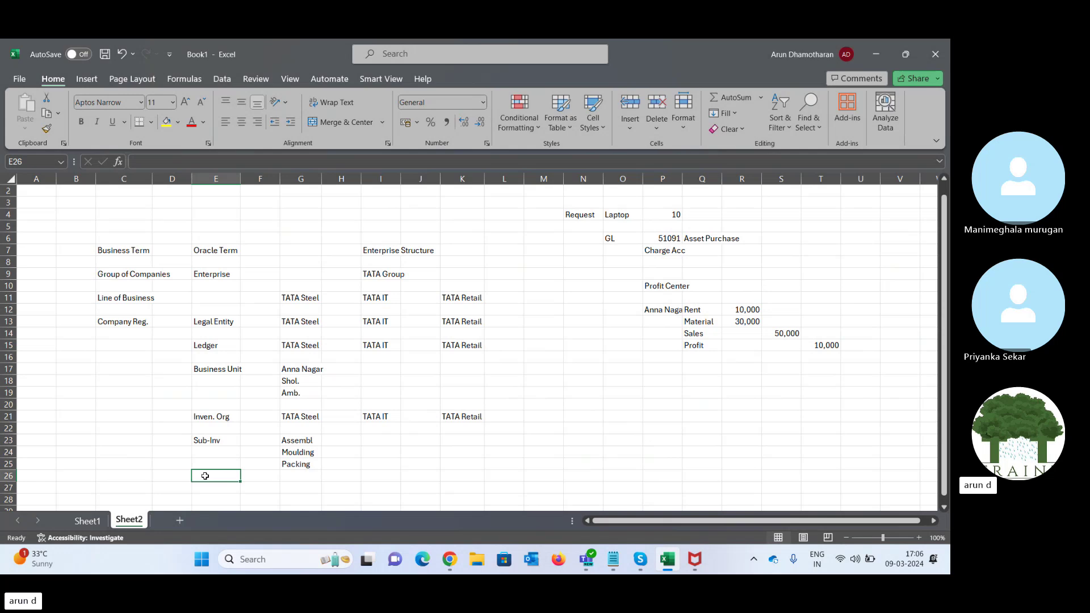
pyautogui.press('Down')
pyautogui.press('Down')
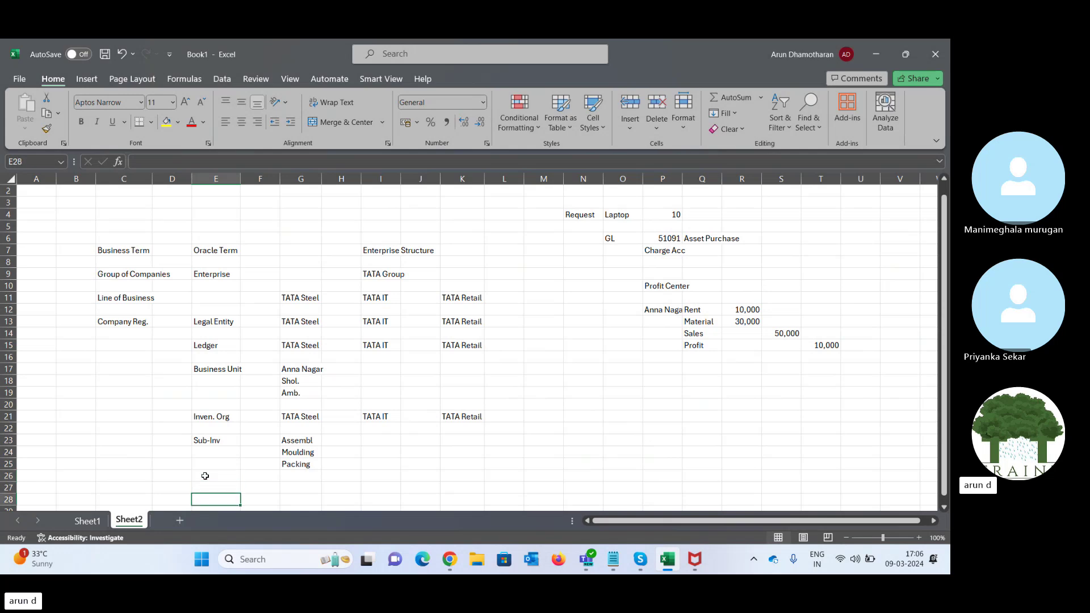
pyautogui.press('Right')
pyautogui.write('PO')
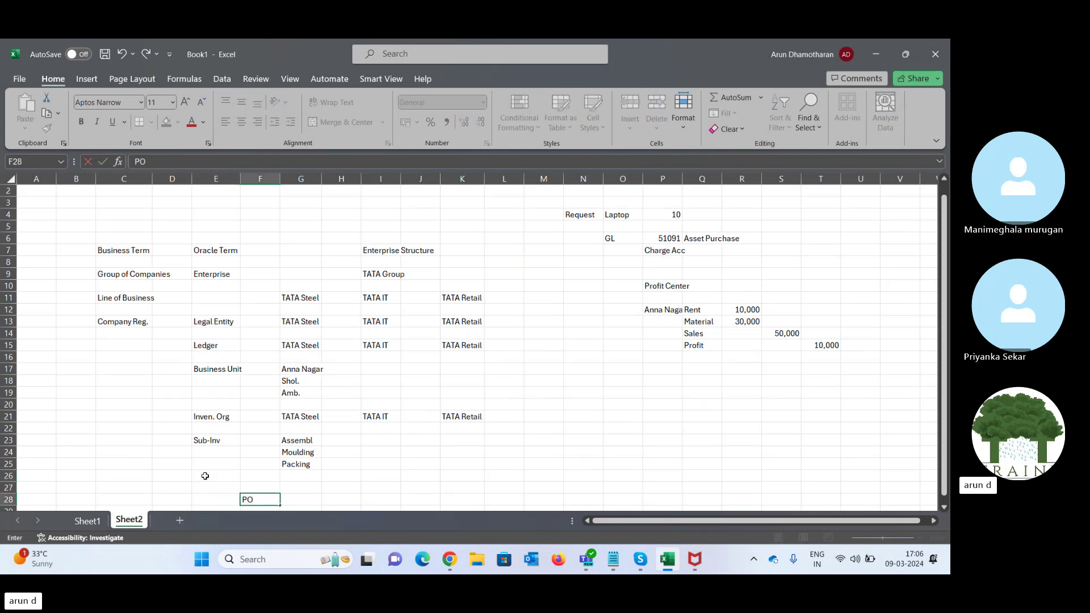
pyautogui.press('Left')
pyautogui.press('Right')
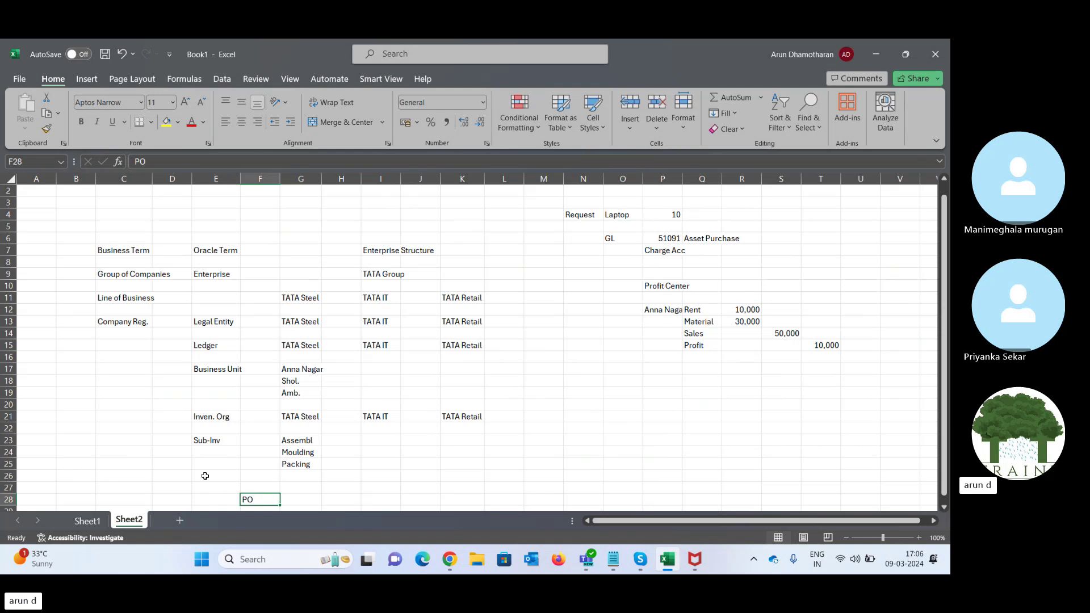
pyautogui.press('Down')
pyautogui.press('Up')
pyautogui.press('Right')
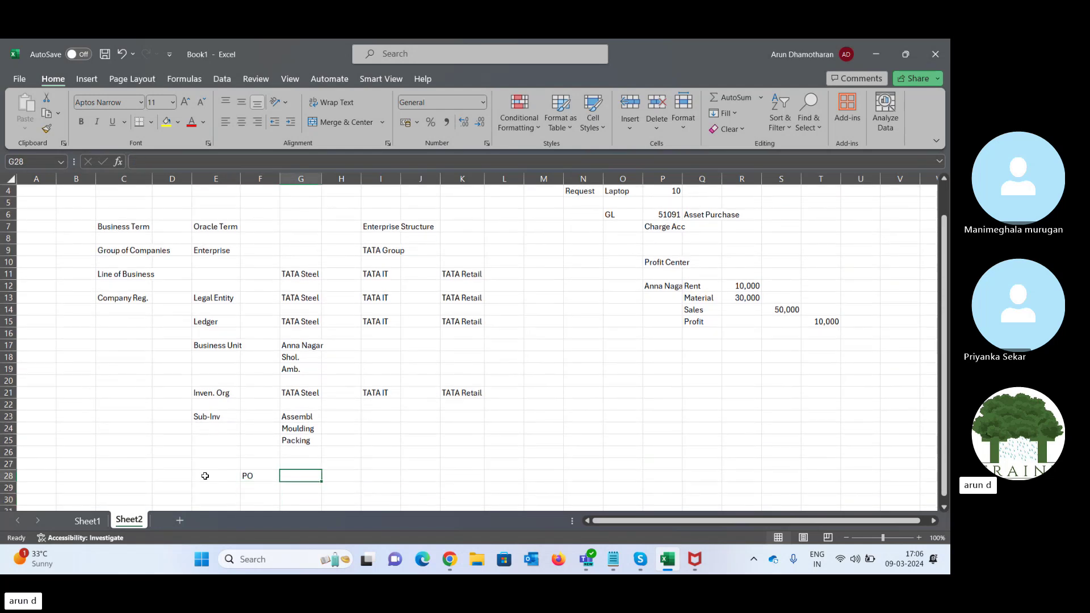
pyautogui.write('>>')
pyautogui.press('Right')
# - Extend the flow with Inv Org, >>, Item, >>, Busin, then start typing PL in M28
pyautogui.write('Inv')
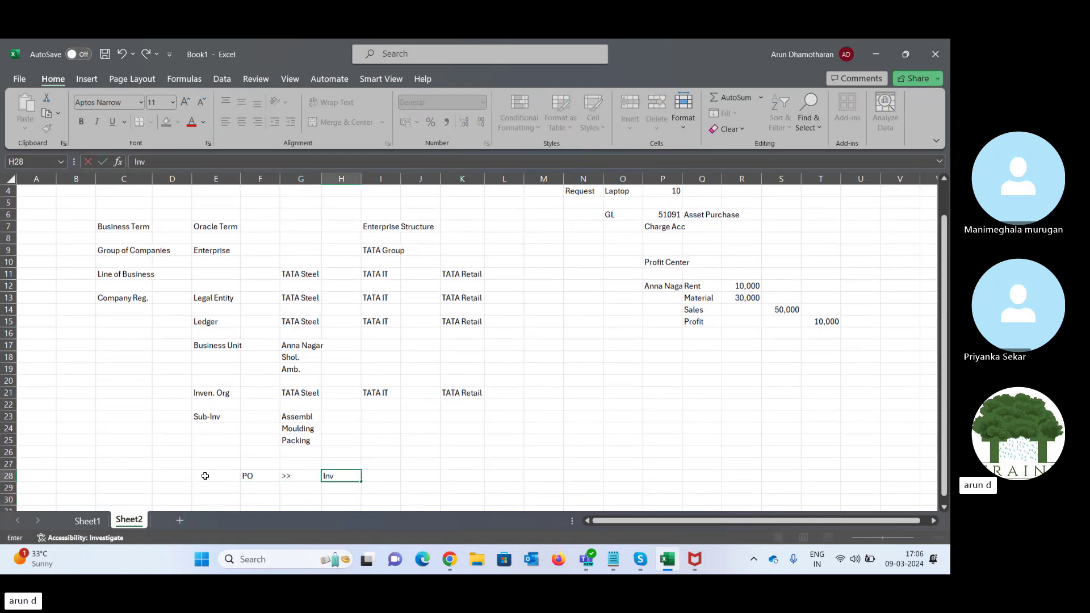
pyautogui.write(' Org')
pyautogui.press('Right')
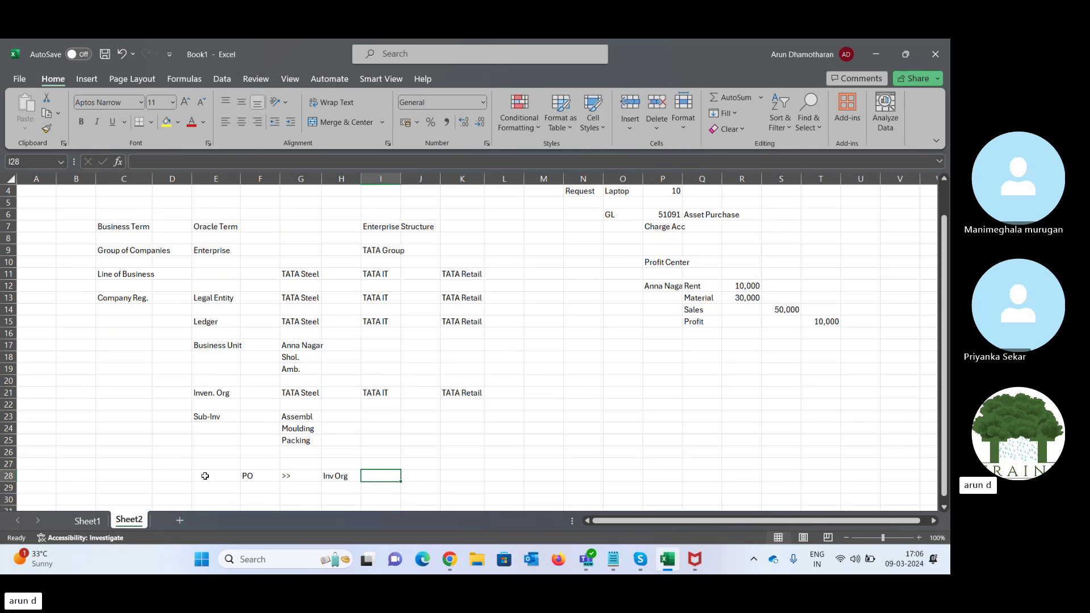
pyautogui.write('>>')
pyautogui.press('Right')
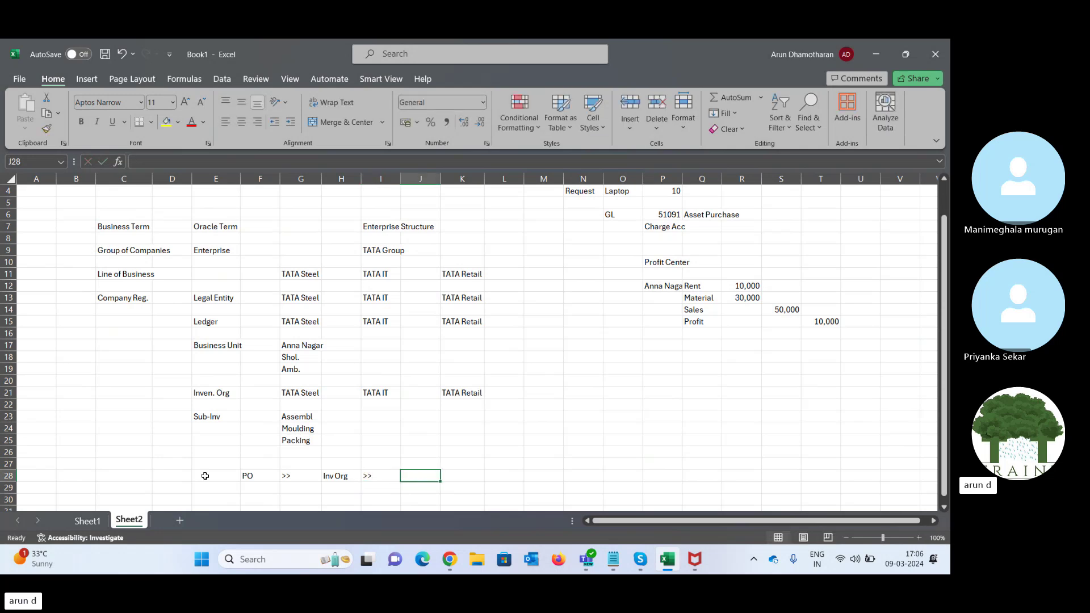
pyautogui.write('Item')
pyautogui.press('Right')
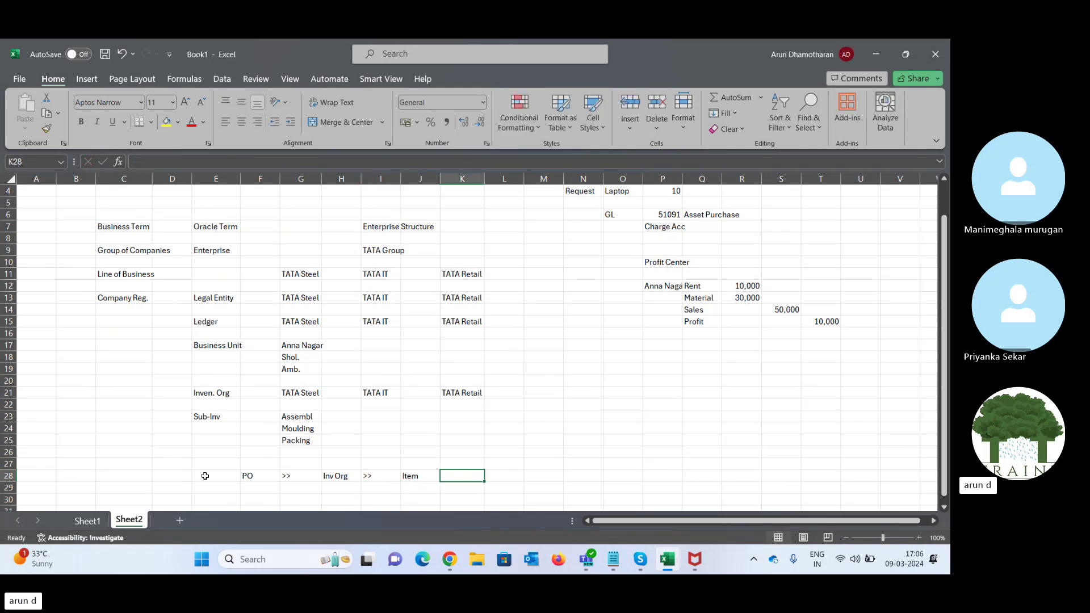
pyautogui.press('Left')
pyautogui.press('Left')
pyautogui.press('Left')
pyautogui.press('Right')
pyautogui.press('Right')
pyautogui.press('Right')
pyautogui.press('Left')
pyautogui.press('Left')
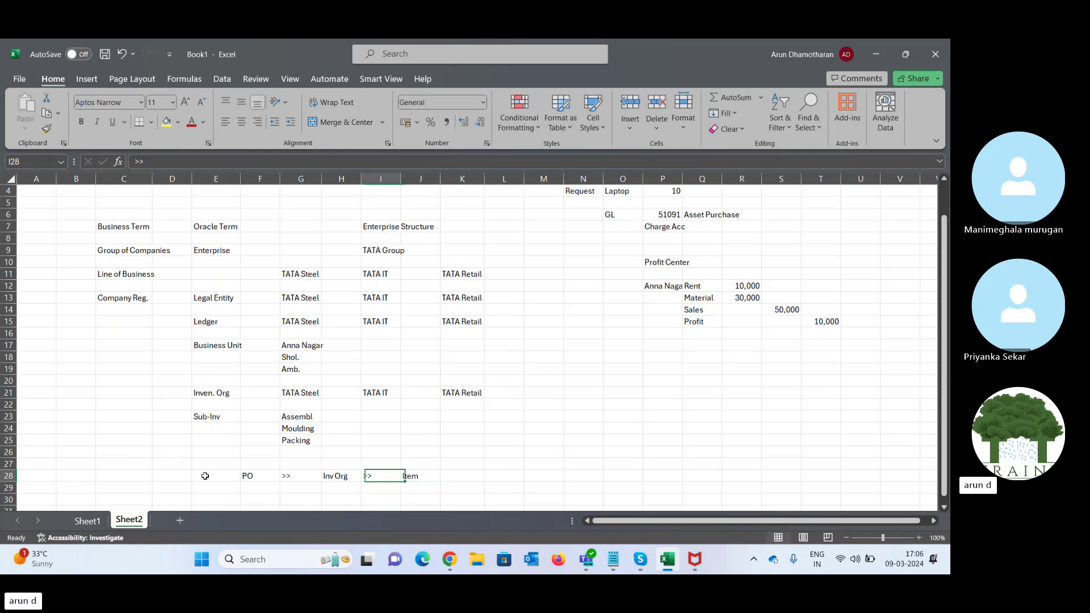
pyautogui.press('Left')
pyautogui.press('Right')
pyautogui.press('Right')
pyautogui.press('Right')
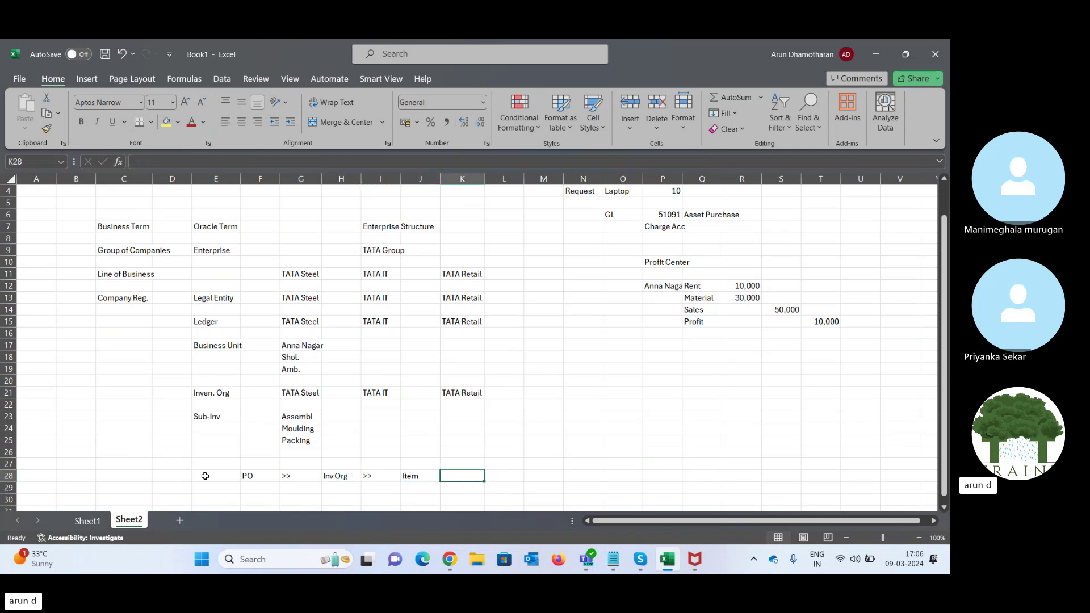
pyautogui.write('>>')
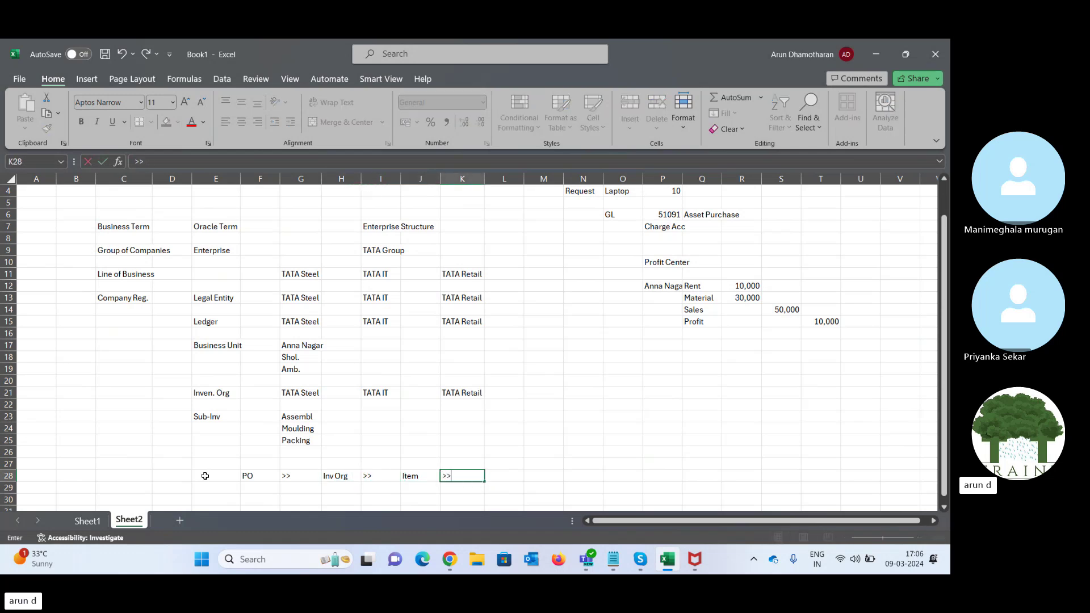
pyautogui.press('Tab')
pyautogui.write('Busin')
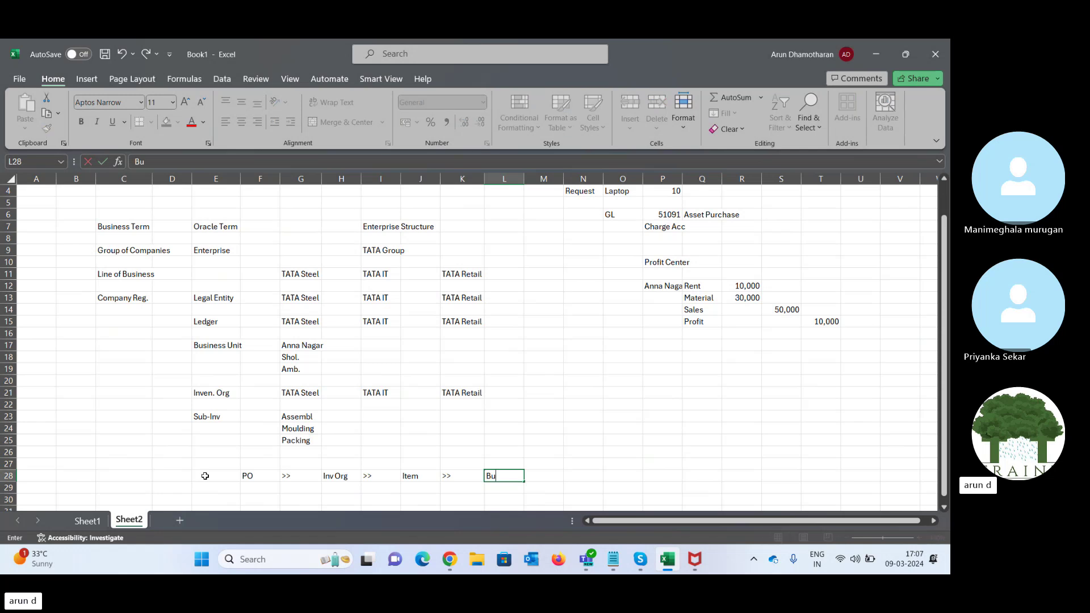
pyautogui.press('Tab')
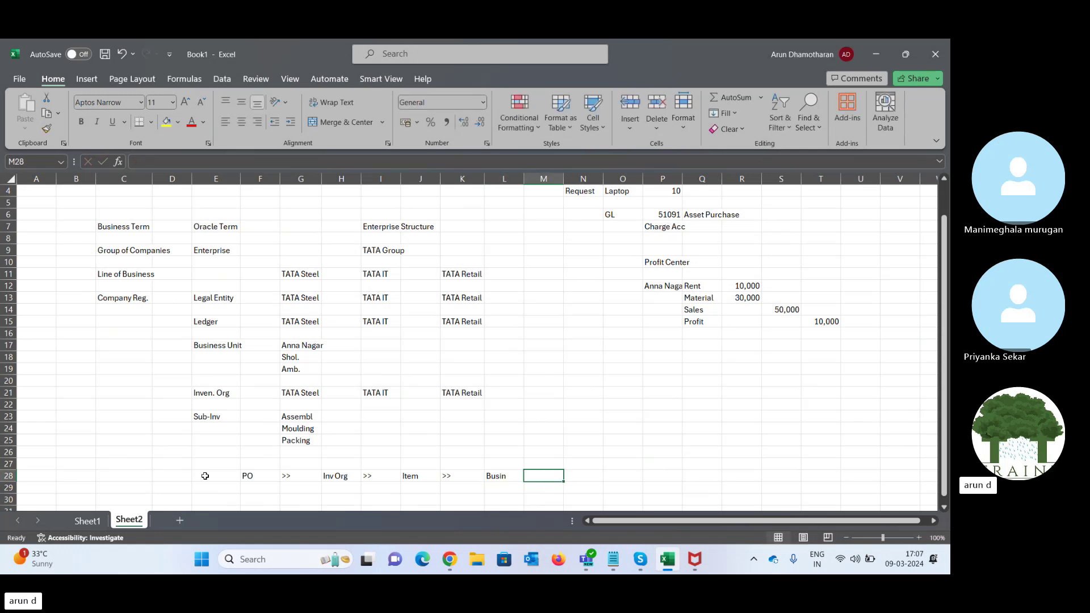
pyautogui.write('P')
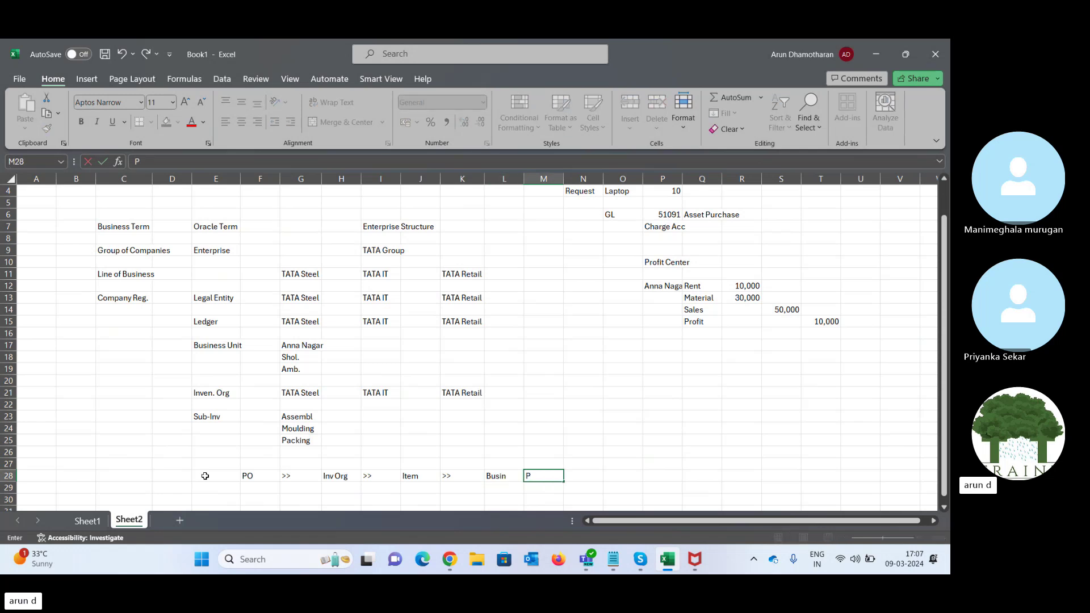
pyautogui.write('L')
pyautogui.click(312, 323)
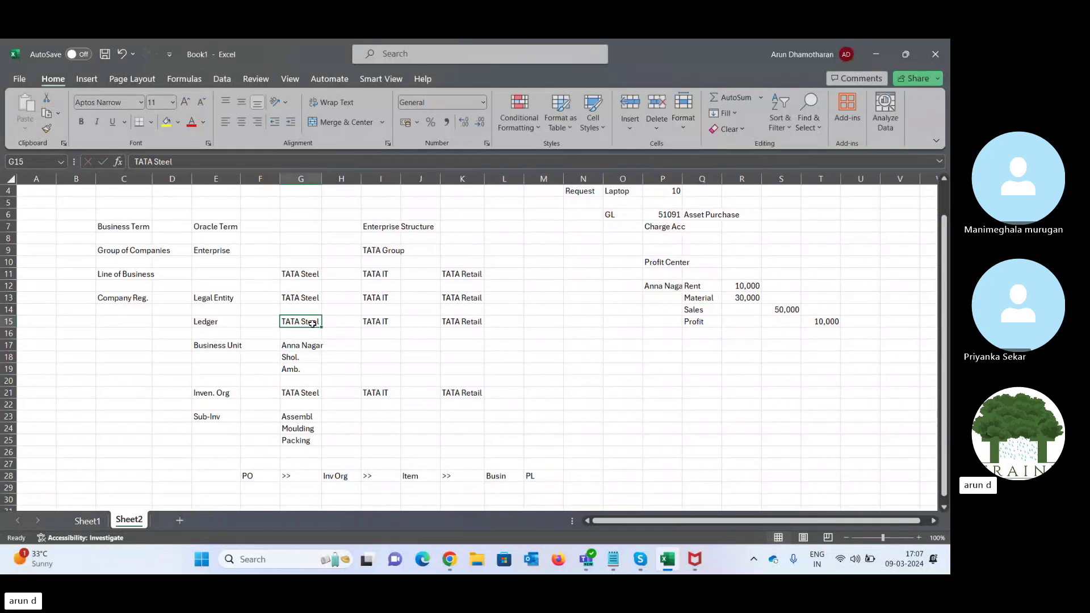
pyautogui.click(491, 477)
pyautogui.hotkey('shift', 'Right')
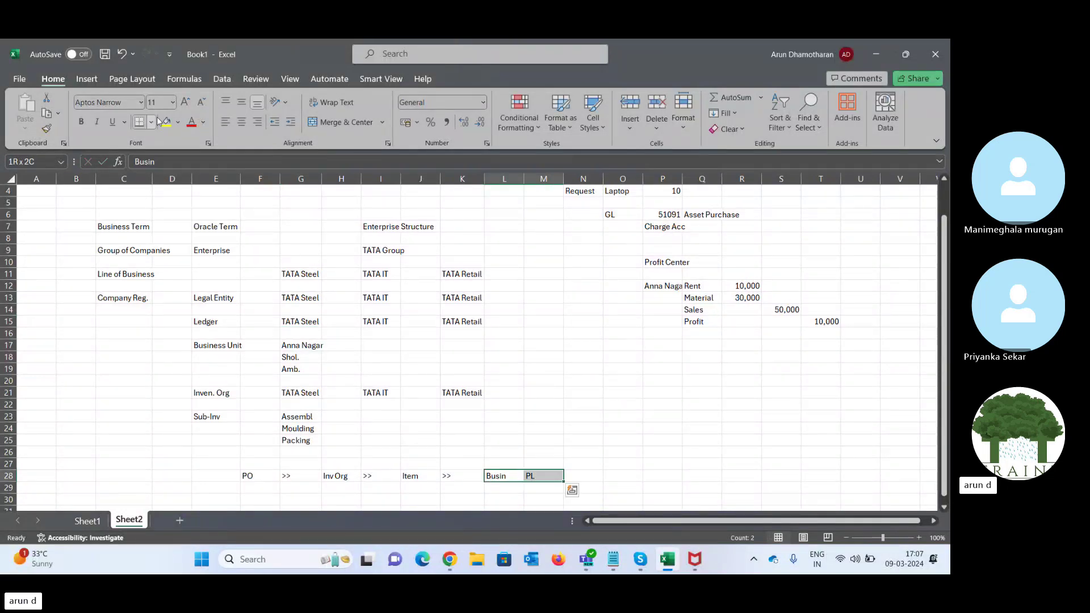
pyautogui.click(166, 122)
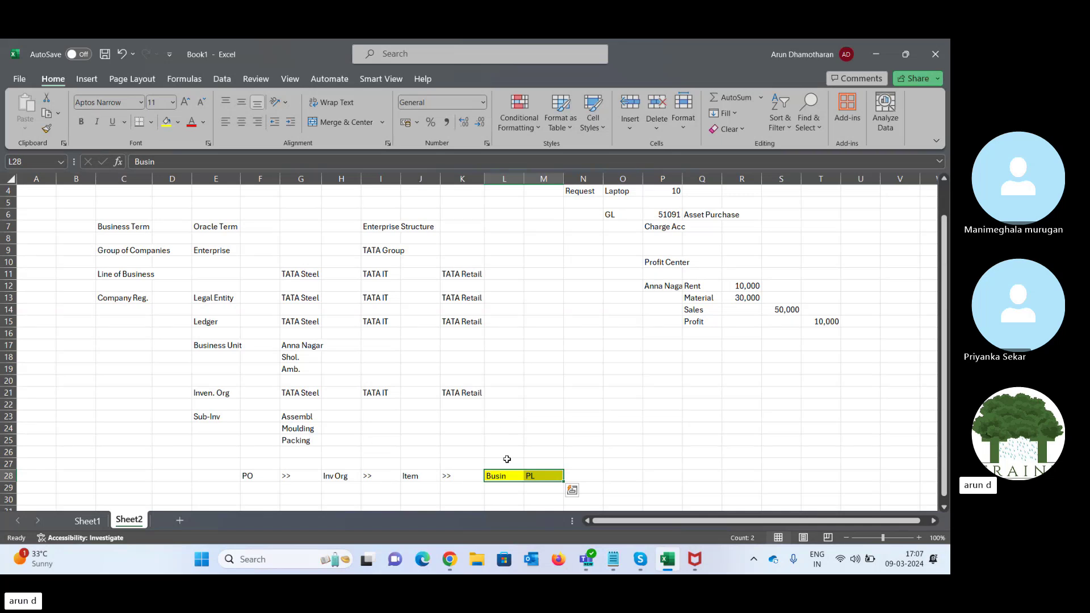
pyautogui.click(490, 475)
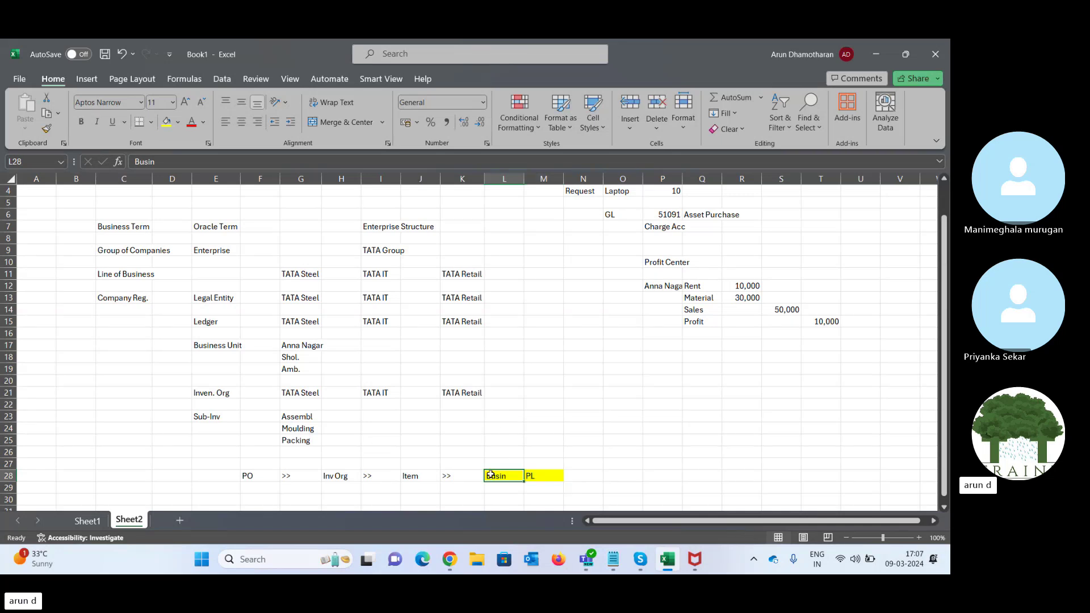
pyautogui.press('Left')
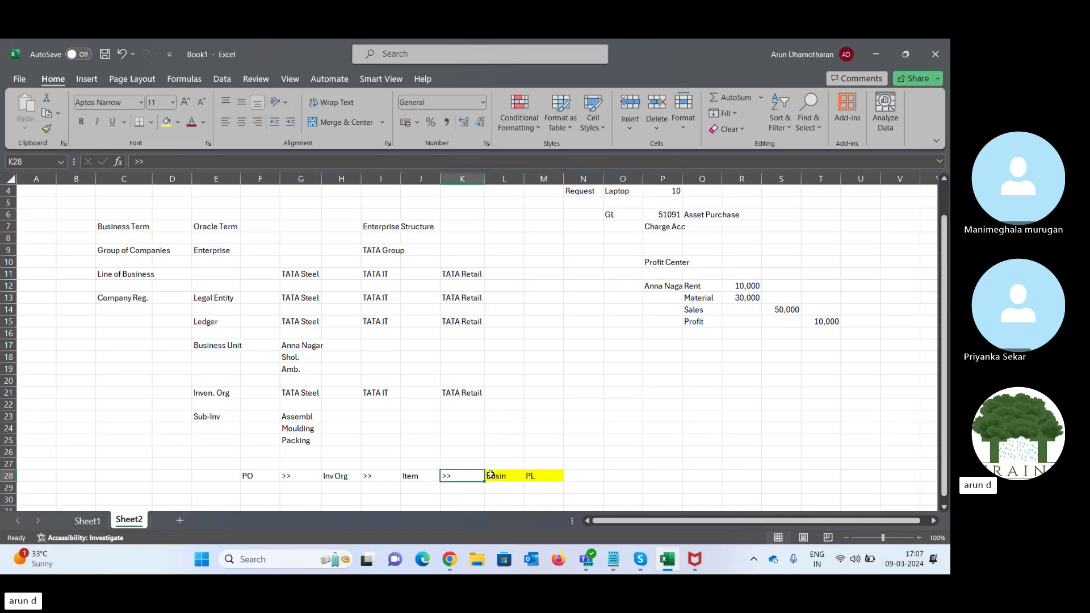
pyautogui.click(491, 475)
pyautogui.press('Left')
pyautogui.press('Left')
pyautogui.press('Left')
pyautogui.press('Left')
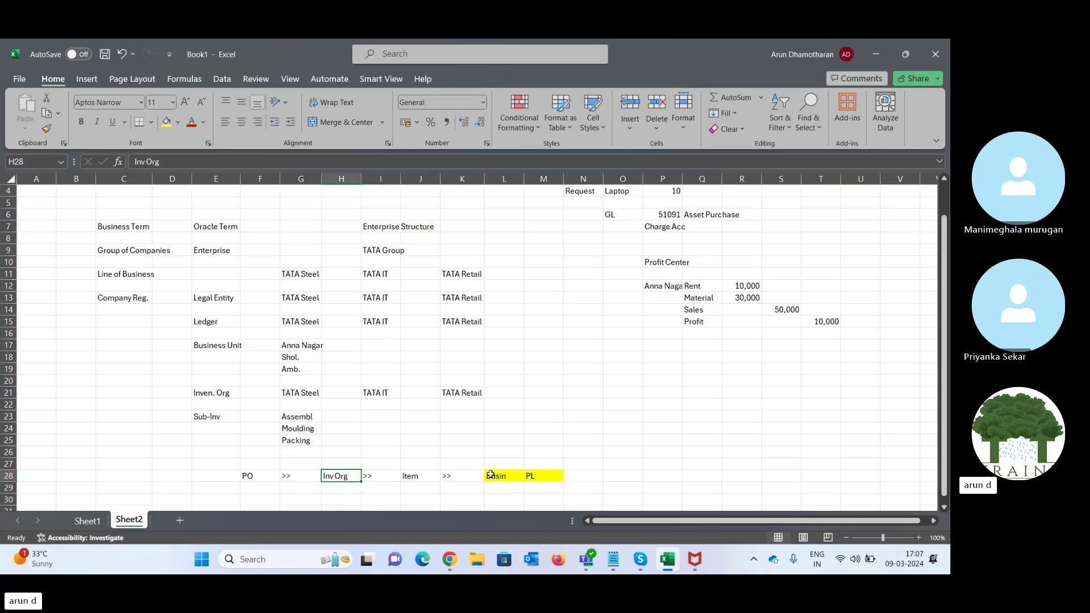
pyautogui.press('Right')
pyautogui.press('Right')
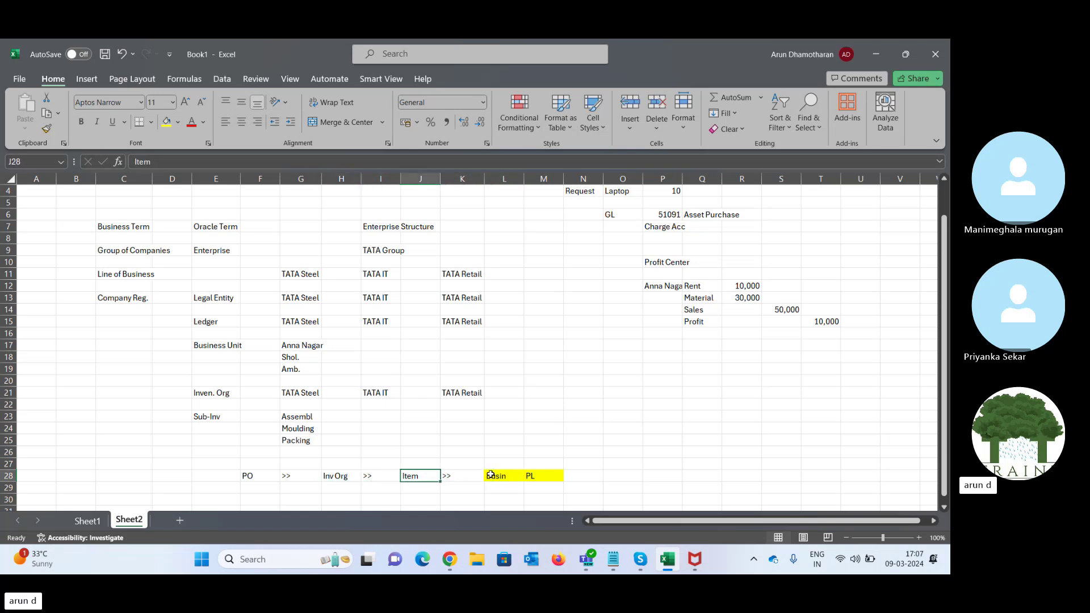
pyautogui.press('Left')
pyautogui.press('Left')
pyautogui.press('Left')
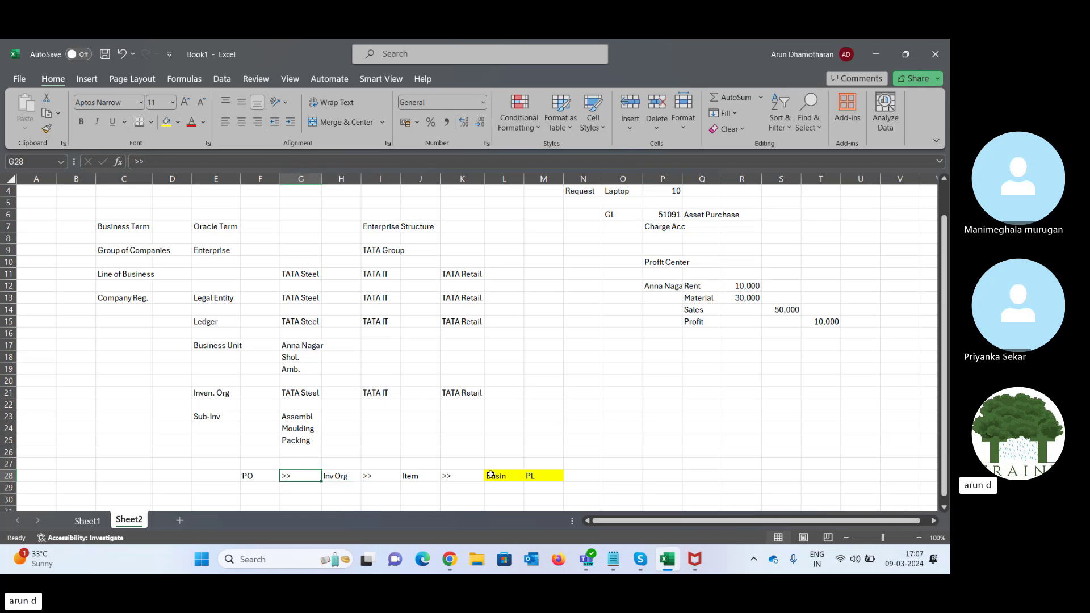
pyautogui.press('Right')
pyautogui.hotkey('shift', 'Right')
pyautogui.hotkey('shift', 'Right')
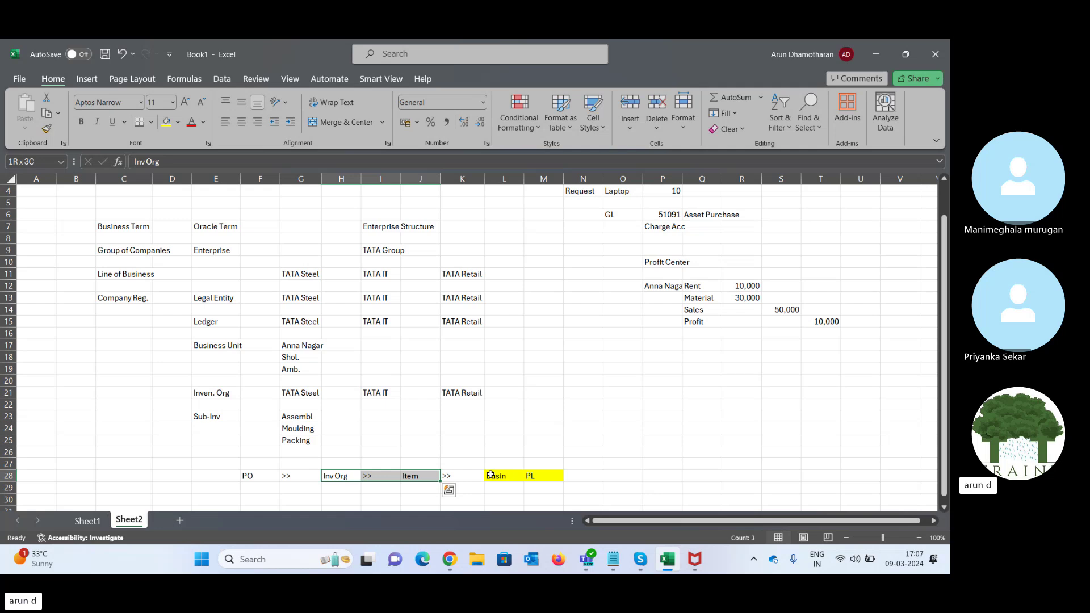
pyautogui.press('Left')
pyautogui.press('Left')
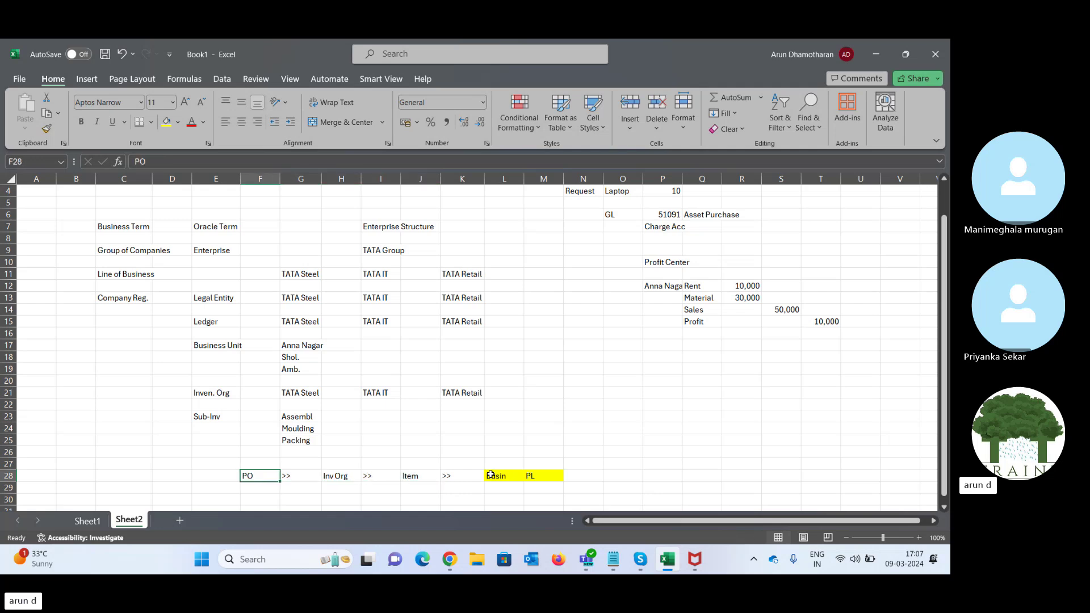
pyautogui.press('Right')
pyautogui.press('Right')
pyautogui.hotkey('shift', 'Right')
pyautogui.hotkey('shift', 'Right')
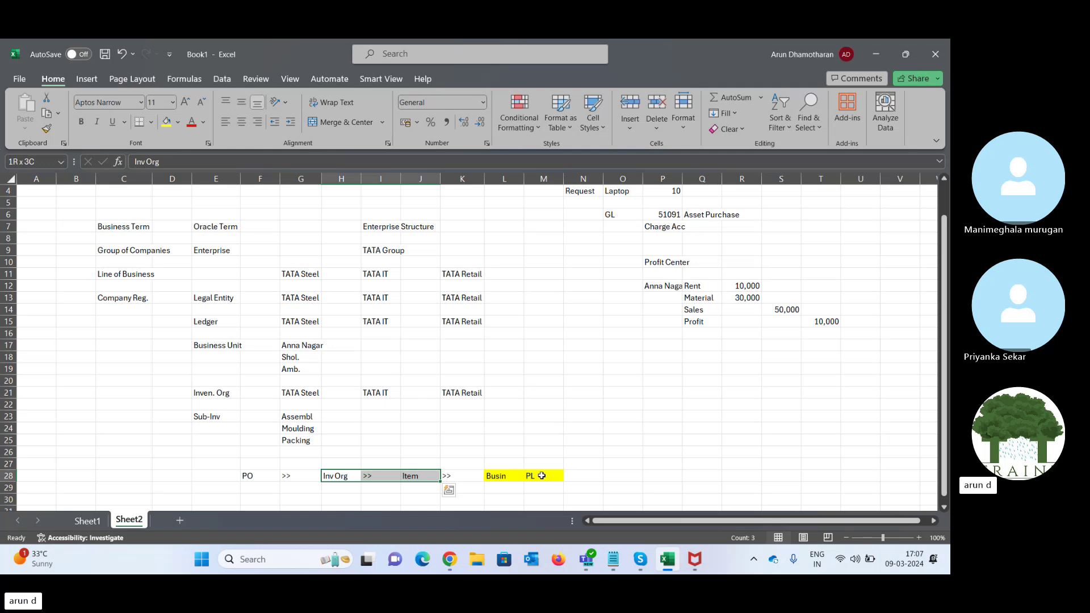
pyautogui.click(450, 561)
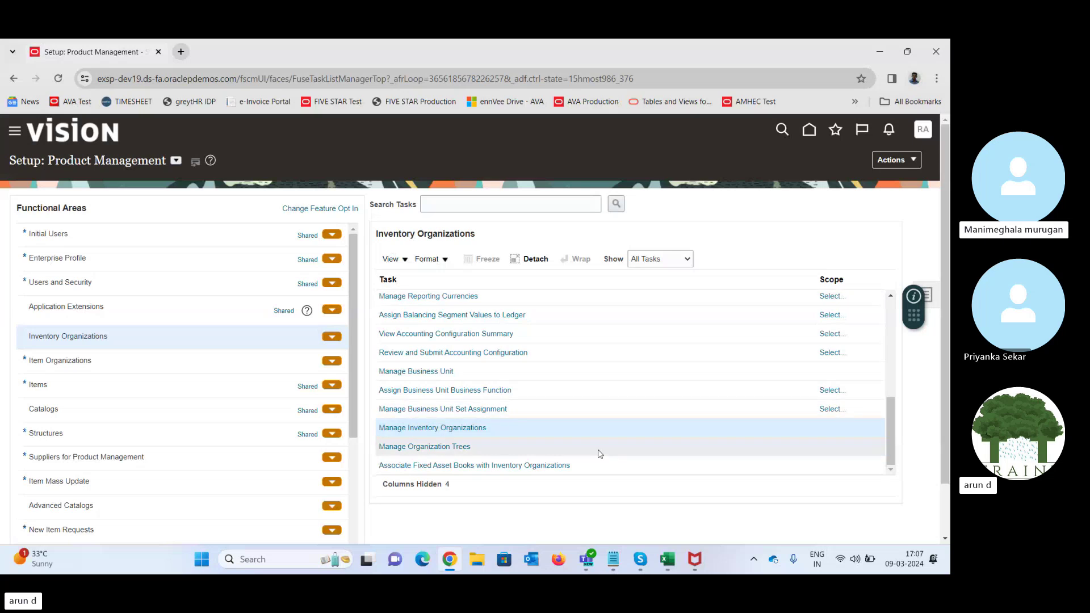
pyautogui.click(633, 550)
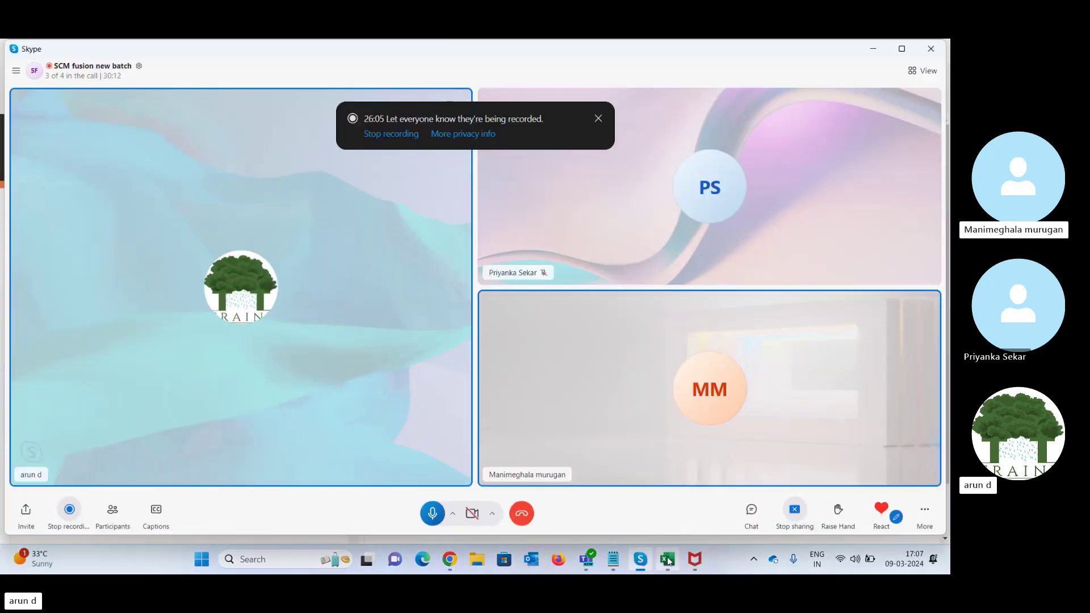
pyautogui.moveTo(668, 561)
pyautogui.click(675, 481)
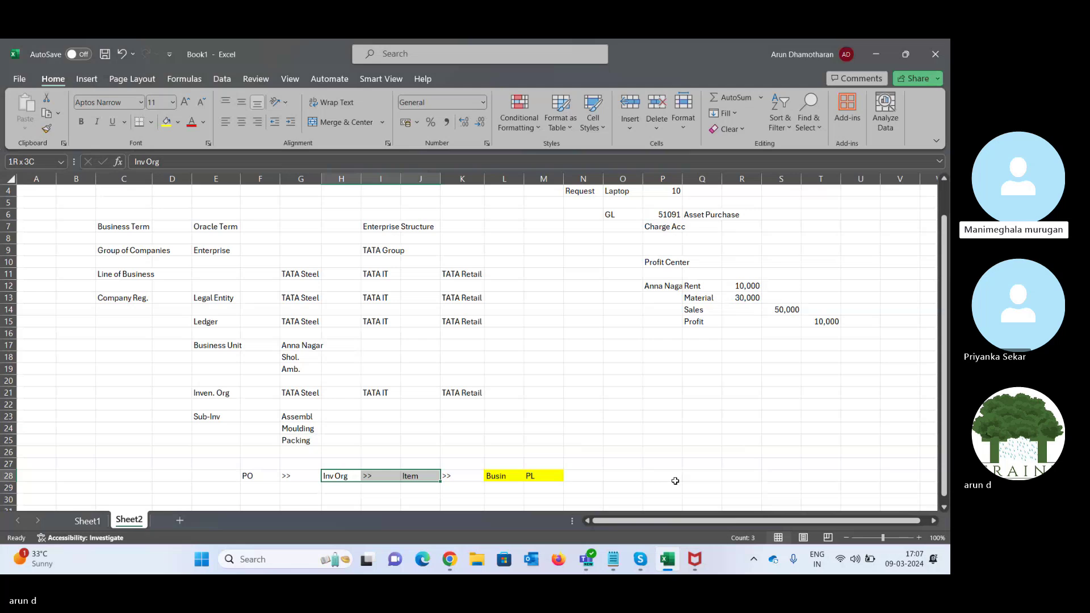
pyautogui.click(454, 441)
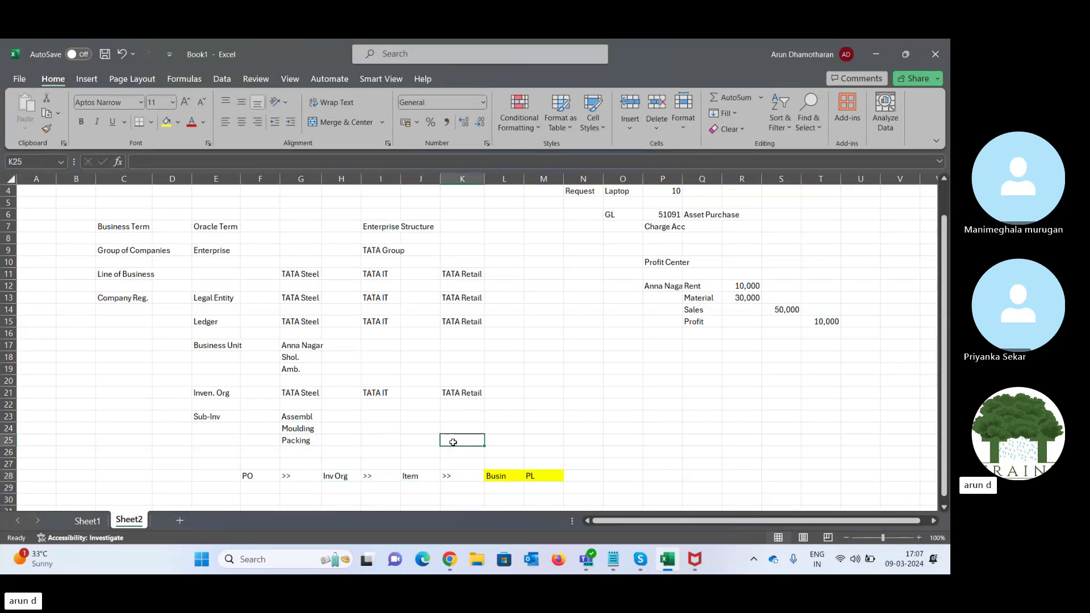
pyautogui.click(288, 455)
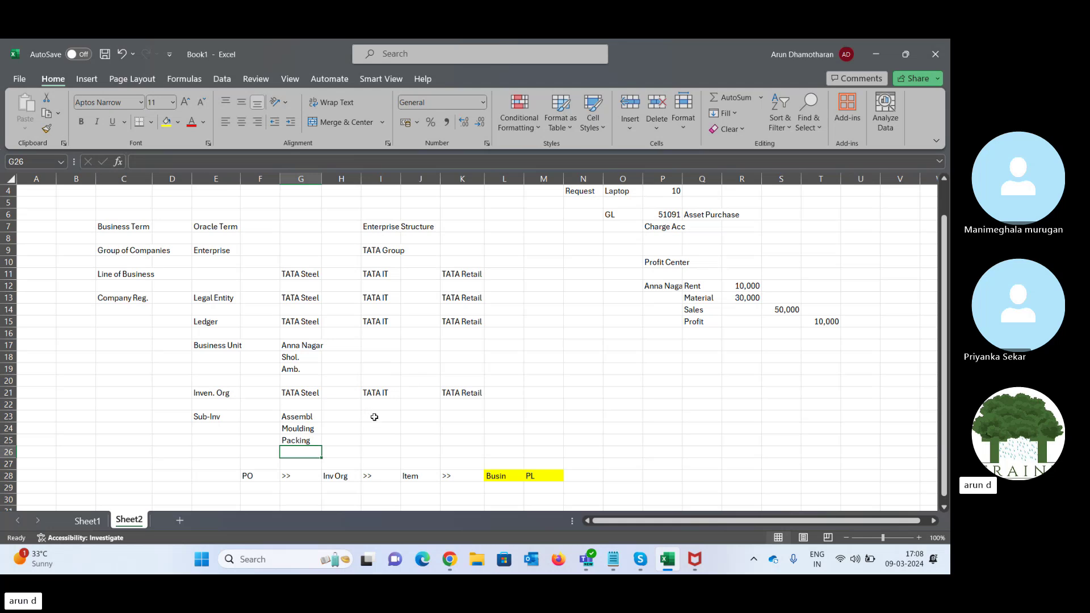
# - Enter Sop in P20, then RM, Storage and SBU across row 22
pyautogui.click(203, 419)
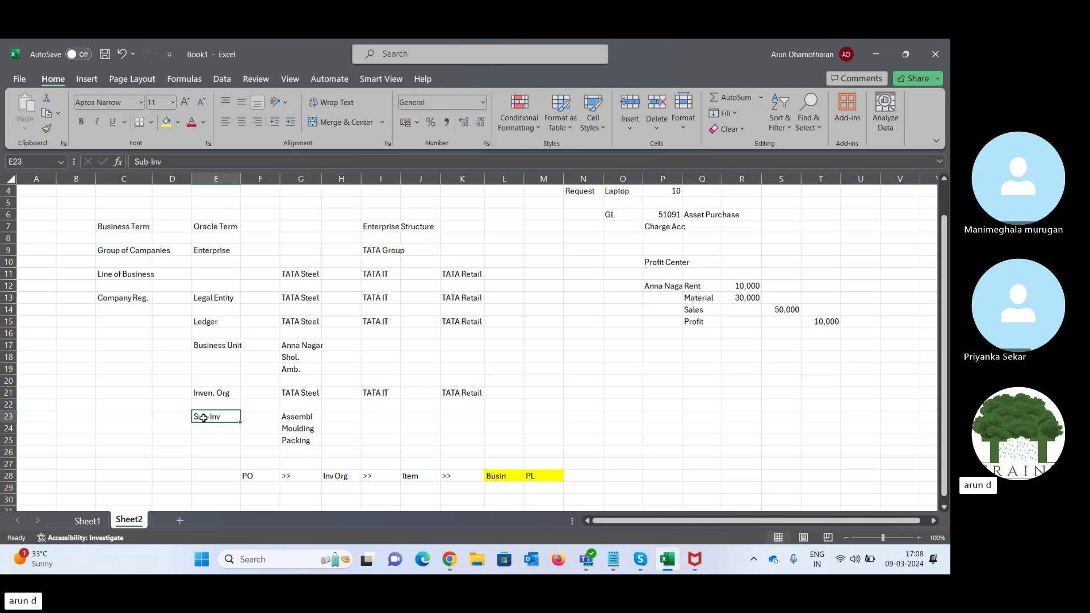
pyautogui.click(379, 419)
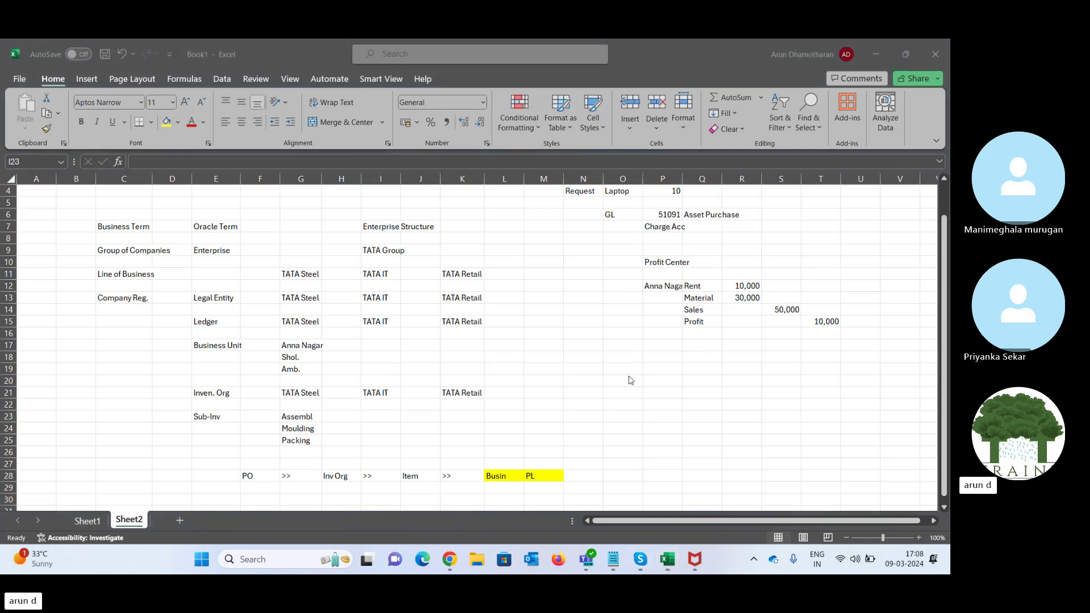
pyautogui.click(655, 381)
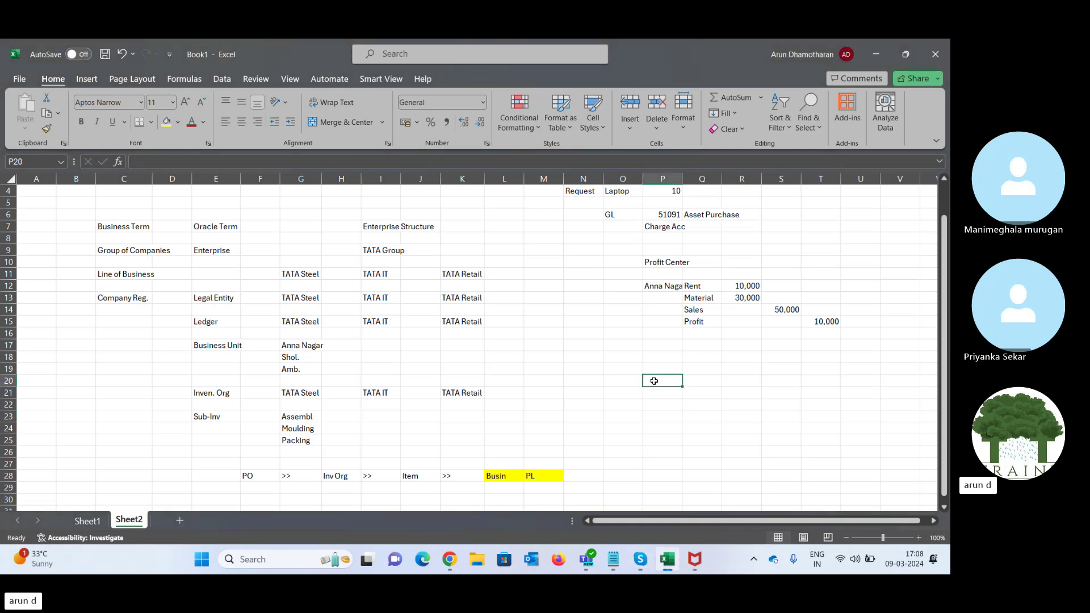
pyautogui.write('Sop')
pyautogui.press('Return')
pyautogui.press('Return')
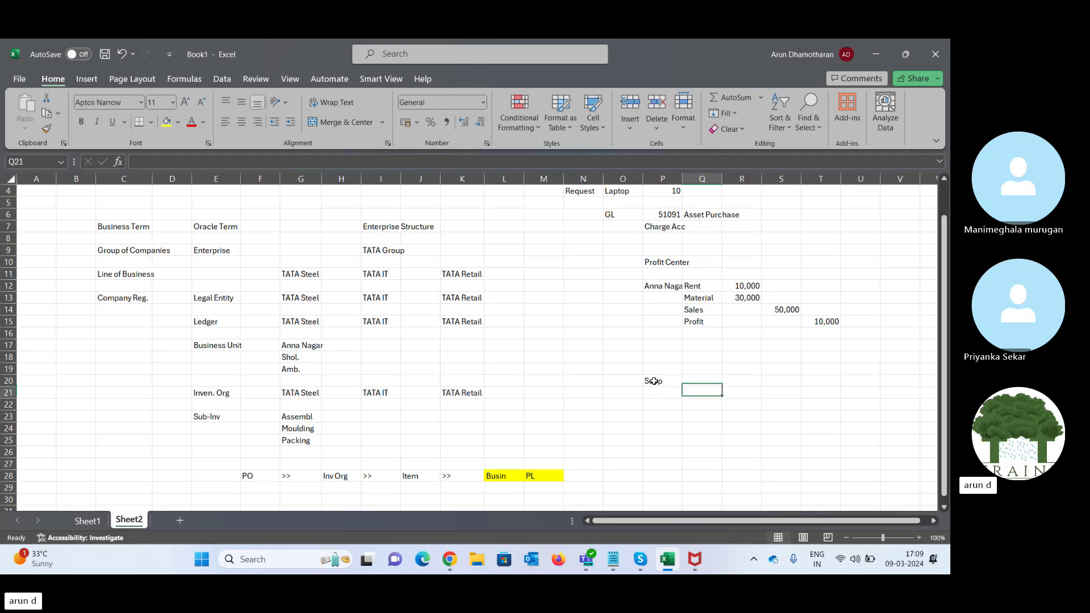
pyautogui.write('RM')
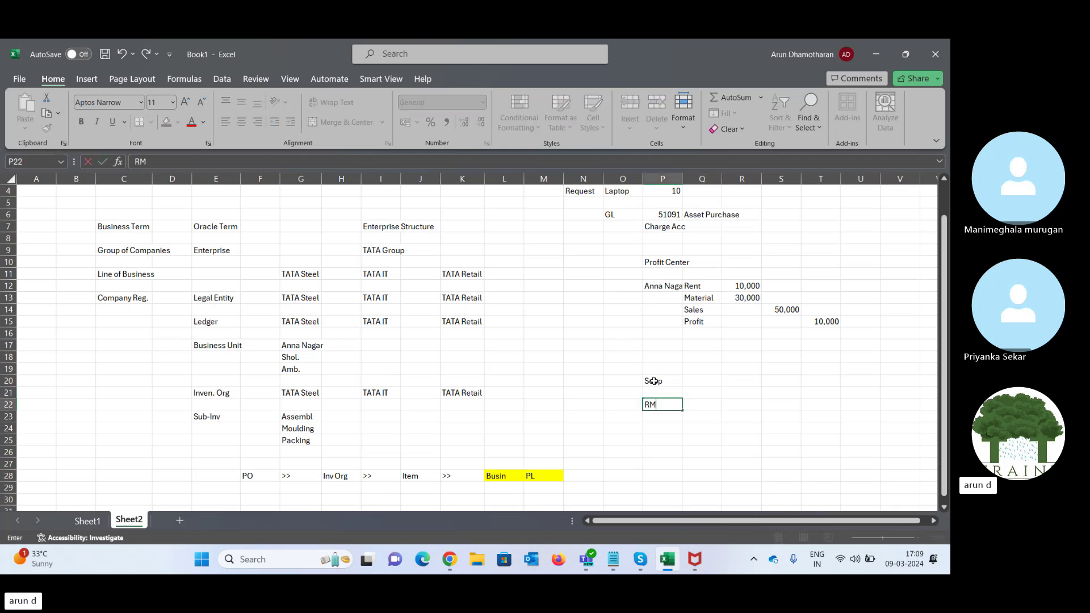
pyautogui.press('Tab')
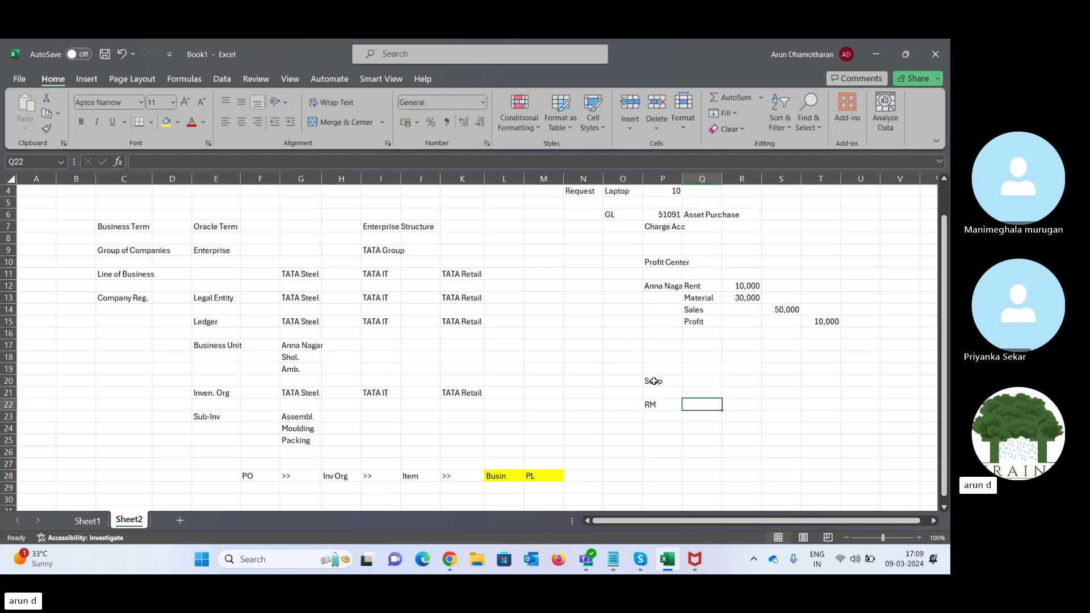
pyautogui.press('Left')
pyautogui.press('Left')
pyautogui.write('St')
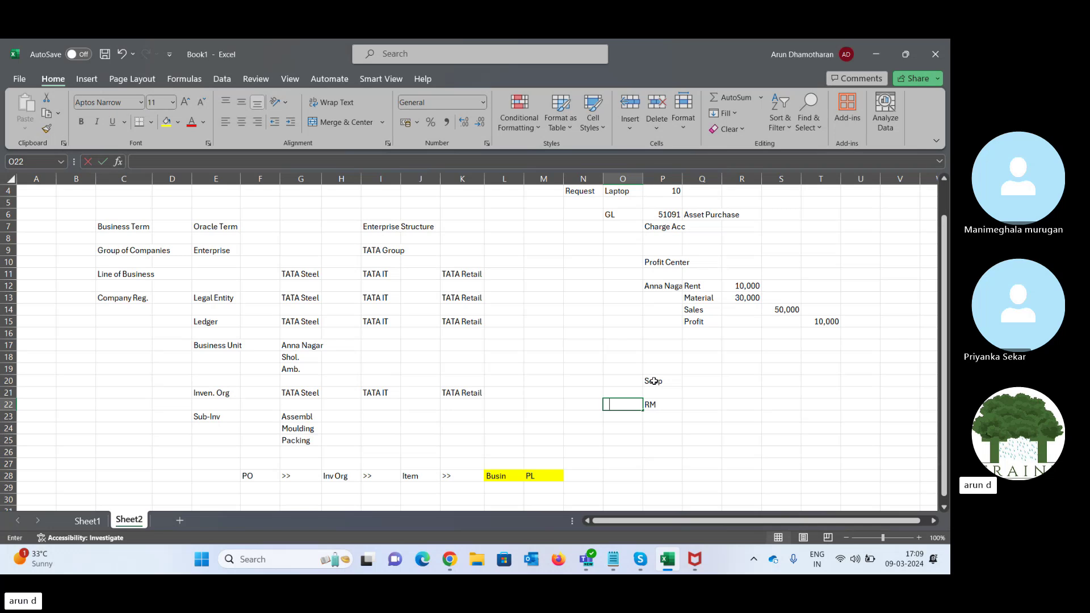
pyautogui.write('orage')
pyautogui.press('Tab')
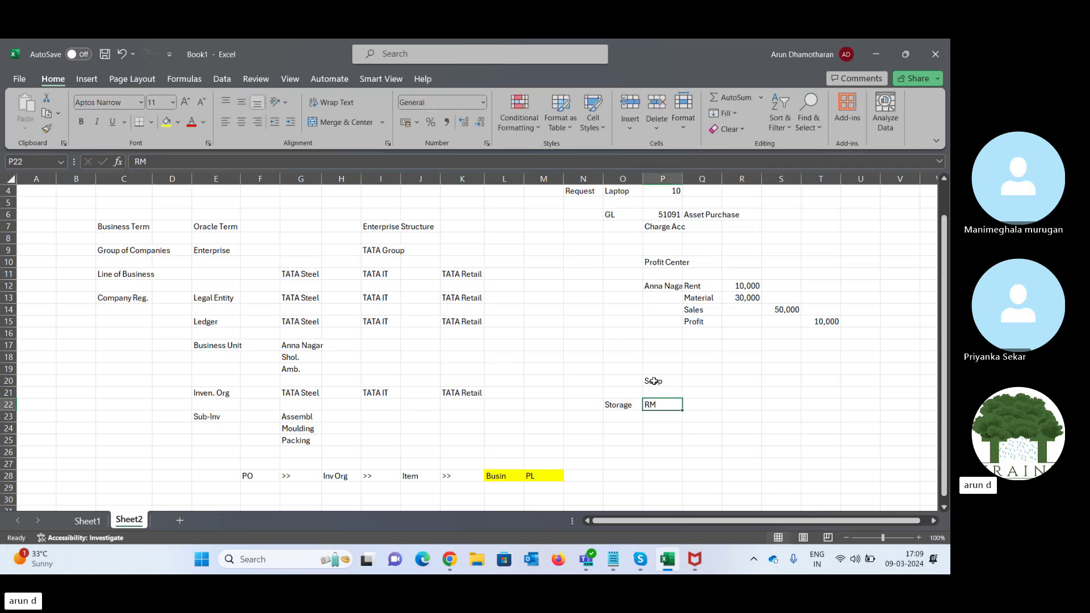
pyautogui.press('Left')
pyautogui.press('Left')
pyautogui.write('S')
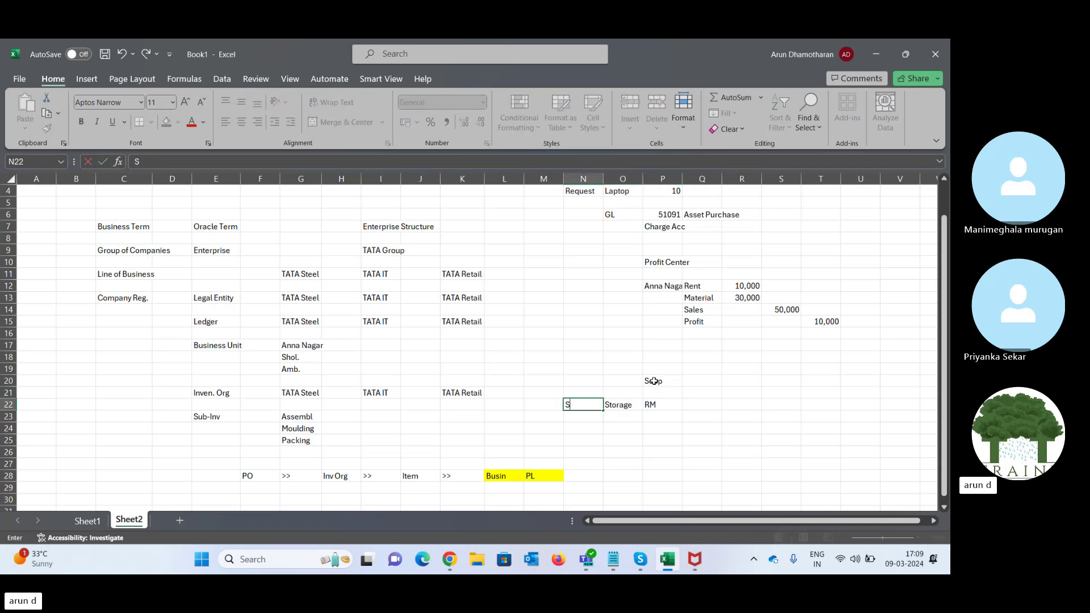
pyautogui.press('Tab')
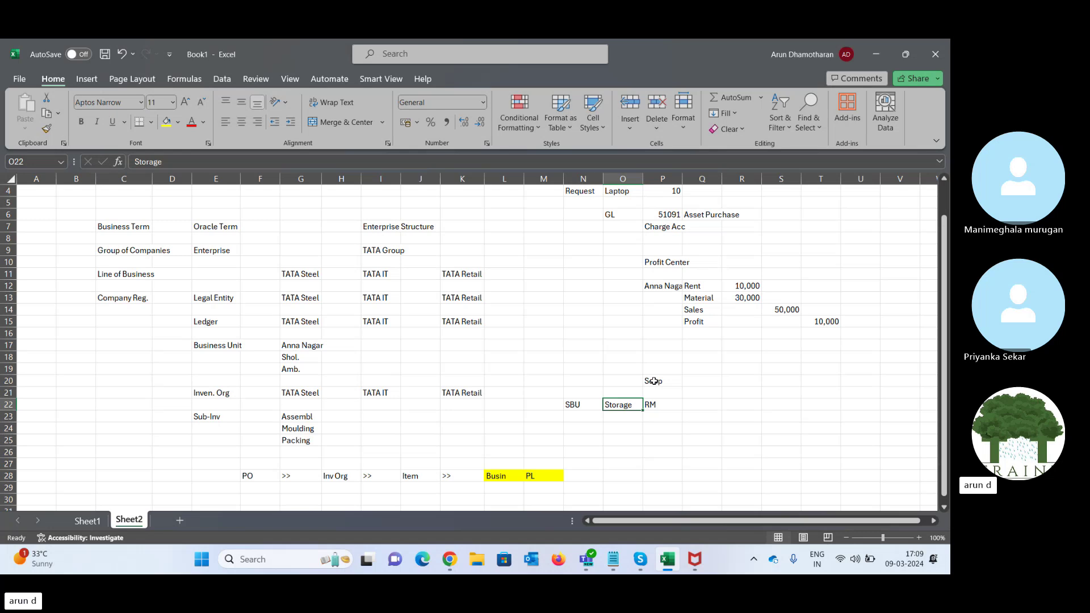
# - Add Mouldin in Q20 and Packing in R20 beside Sop
pyautogui.press('Down')
pyautogui.press('Up')
pyautogui.press('Right')
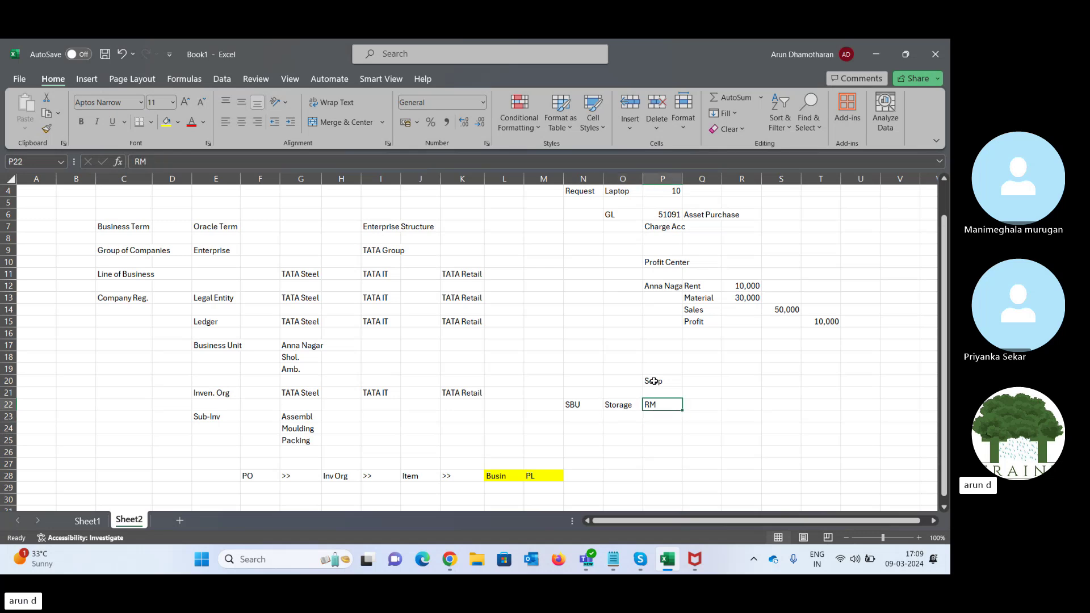
pyautogui.press('Left')
pyautogui.press('Right')
pyautogui.press('Right')
pyautogui.press('Right')
pyautogui.press('Left')
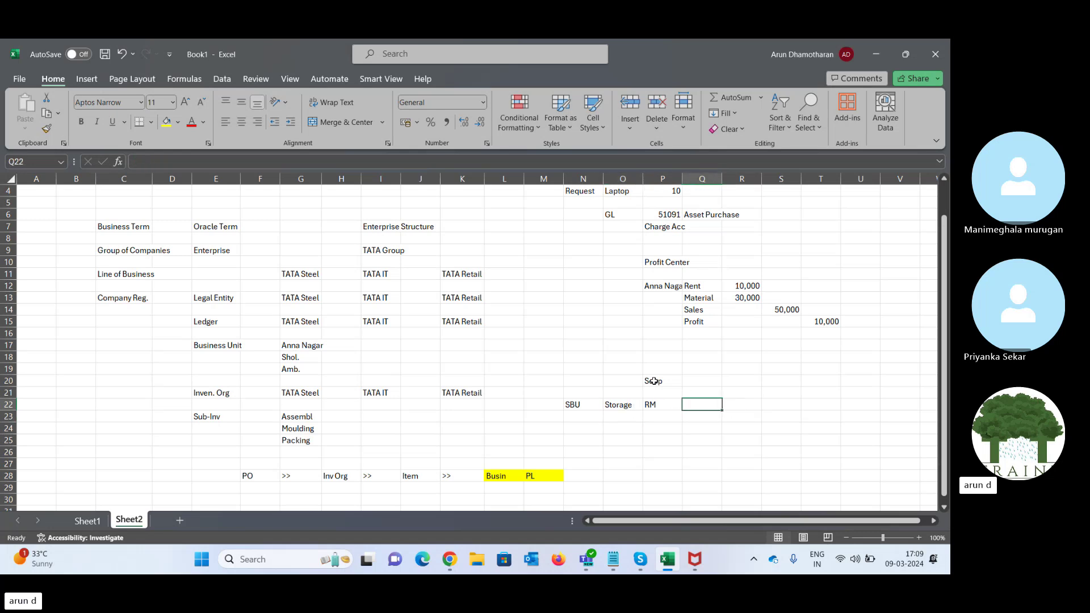
pyautogui.press('Up')
pyautogui.press('Up')
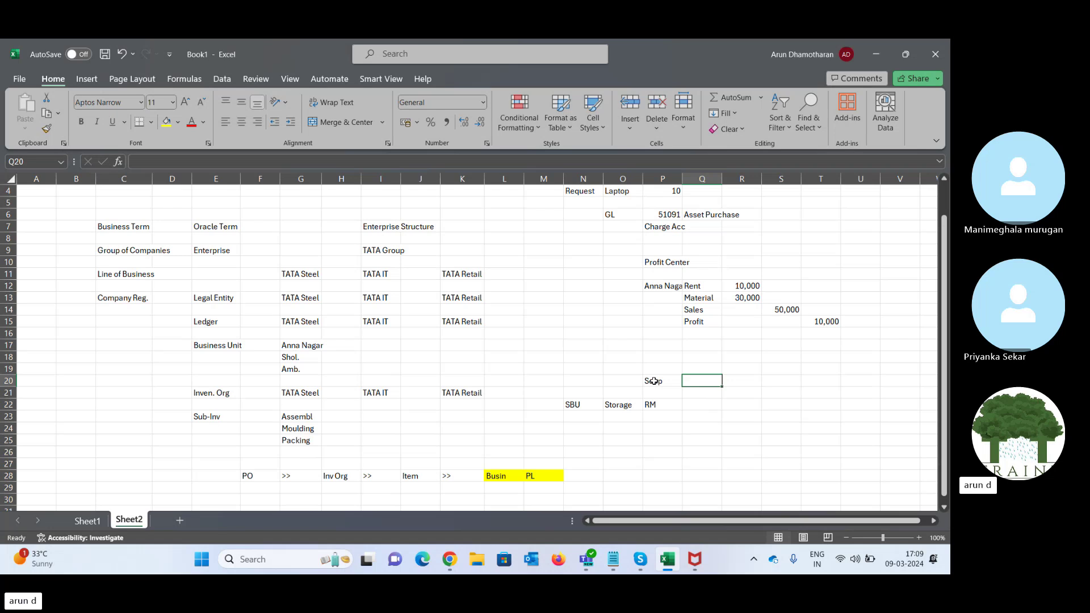
pyautogui.write('Moul')
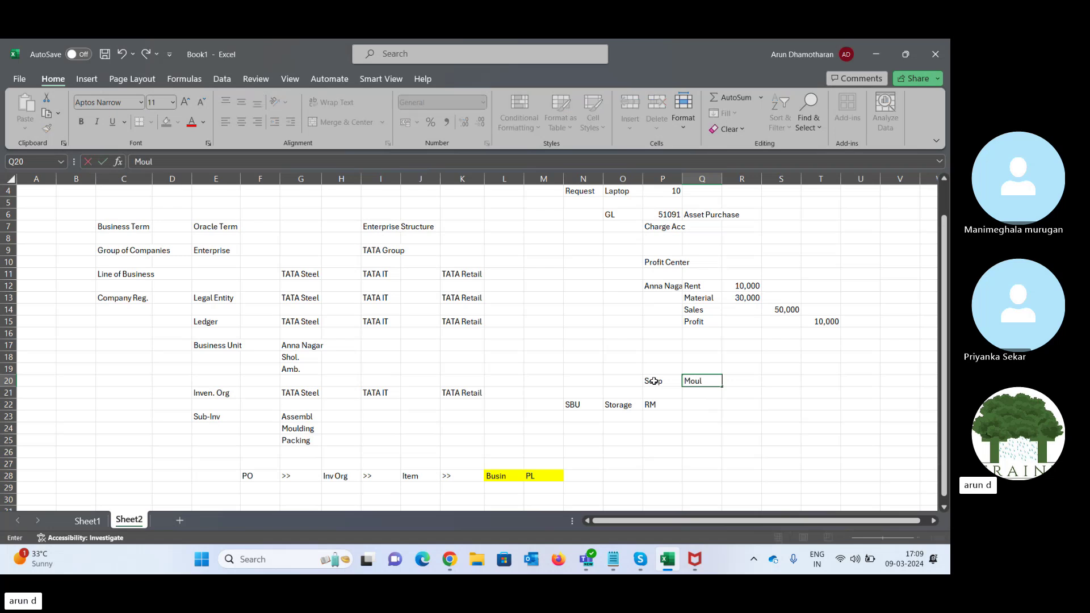
pyautogui.write('din')
pyautogui.press('Return')
pyautogui.press('Down')
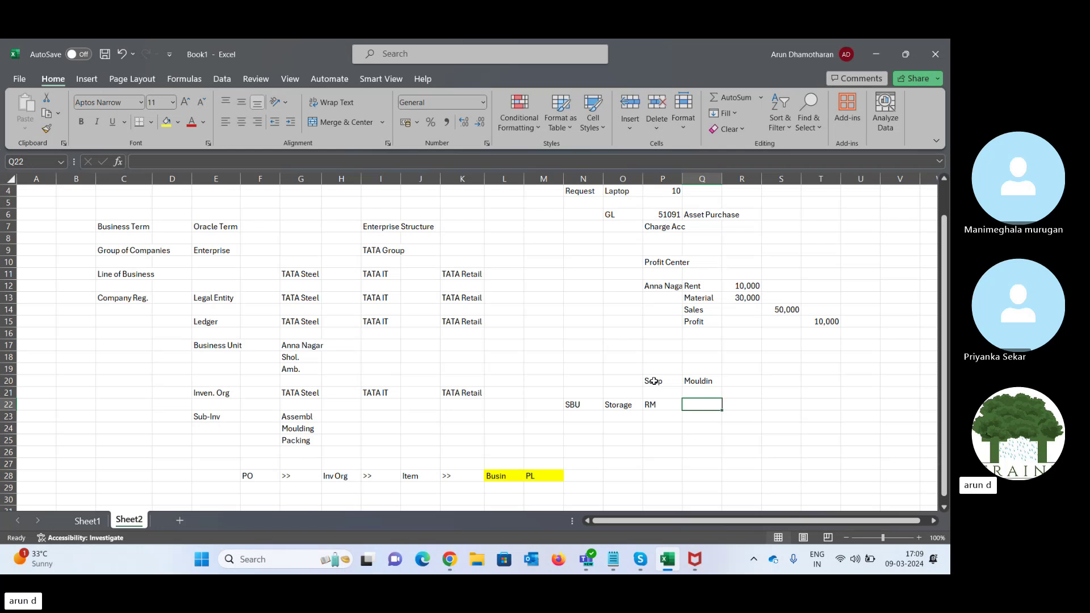
pyautogui.press('Right')
pyautogui.press('Up')
pyautogui.press('Up')
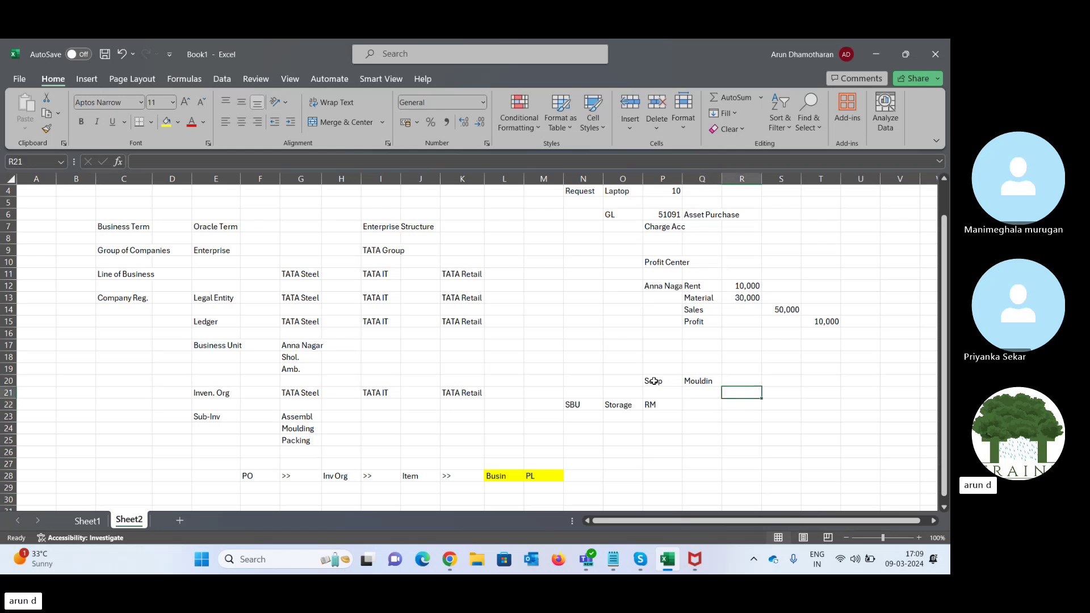
pyautogui.write('Packing')
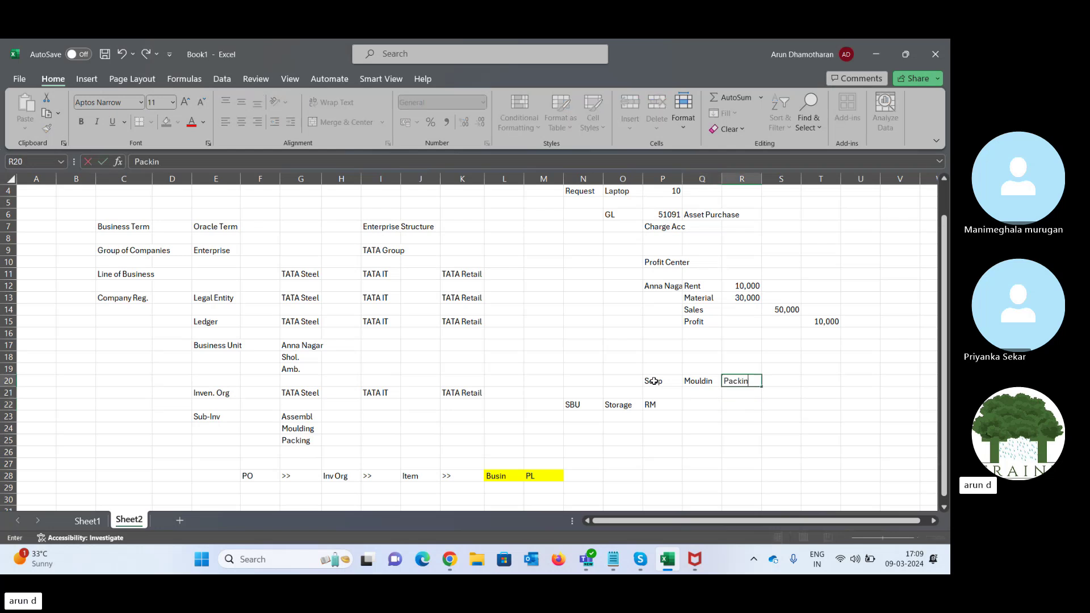
pyautogui.press('Right')
pyautogui.press('Left')
pyautogui.press('Left')
# - Label Q19 and R19 as SBU above Mouldin and Packing
pyautogui.press('Up')
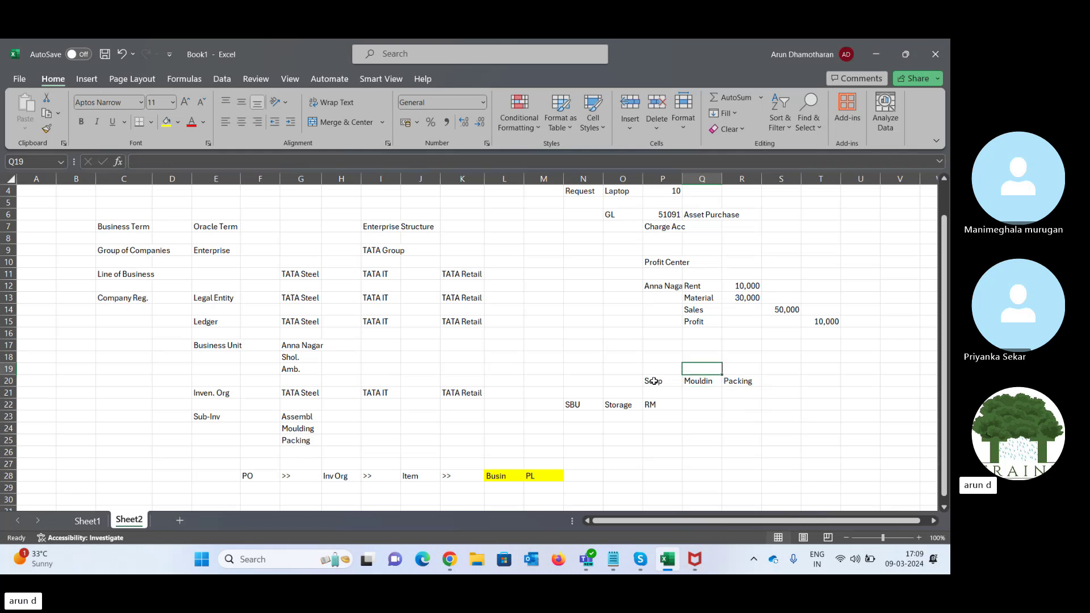
pyautogui.write('SBU')
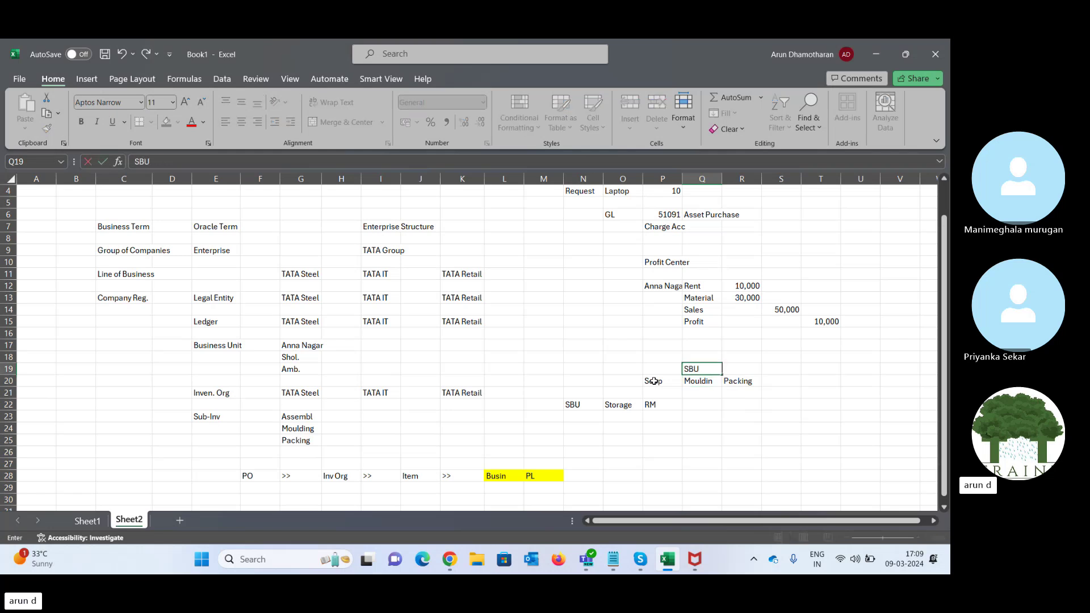
pyautogui.press('Right')
pyautogui.write('SBU')
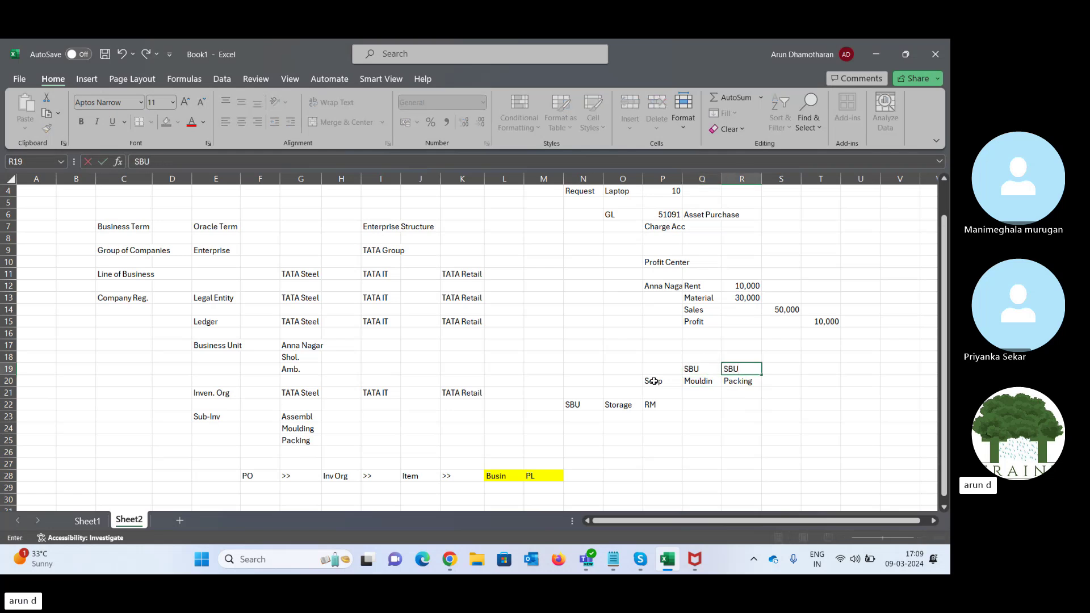
pyautogui.press('Right')
pyautogui.press('Left')
pyautogui.press('Left')
pyautogui.press('Left')
# - Enter Tranf. RM in Q22 as Mouldin's storage, next to RM on the Storage row
pyautogui.press('Right')
pyautogui.press('Down')
pyautogui.press('Down')
pyautogui.press('Down')
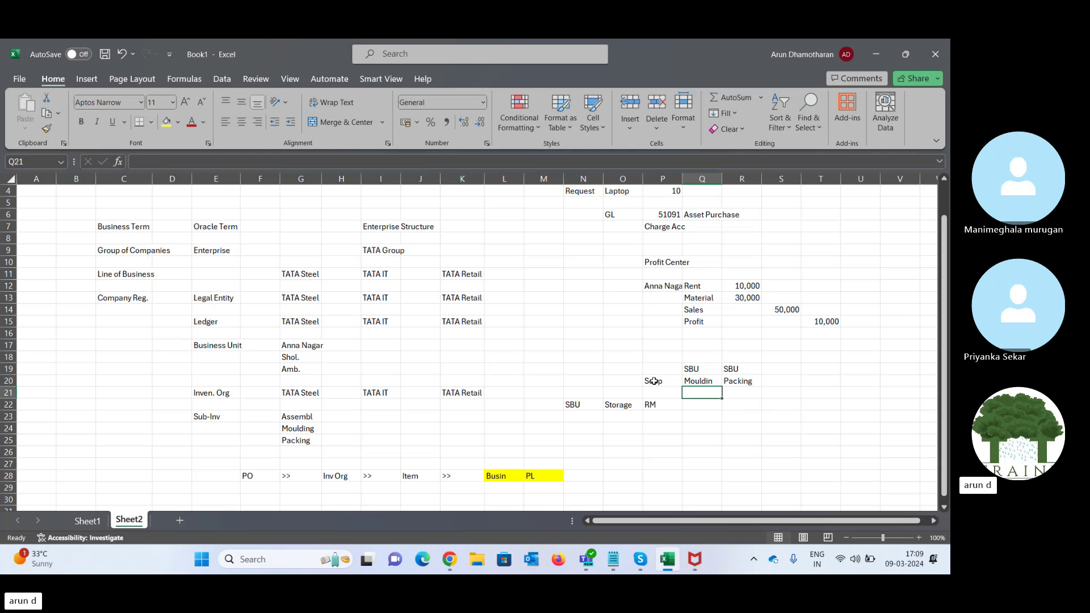
pyautogui.press('Left')
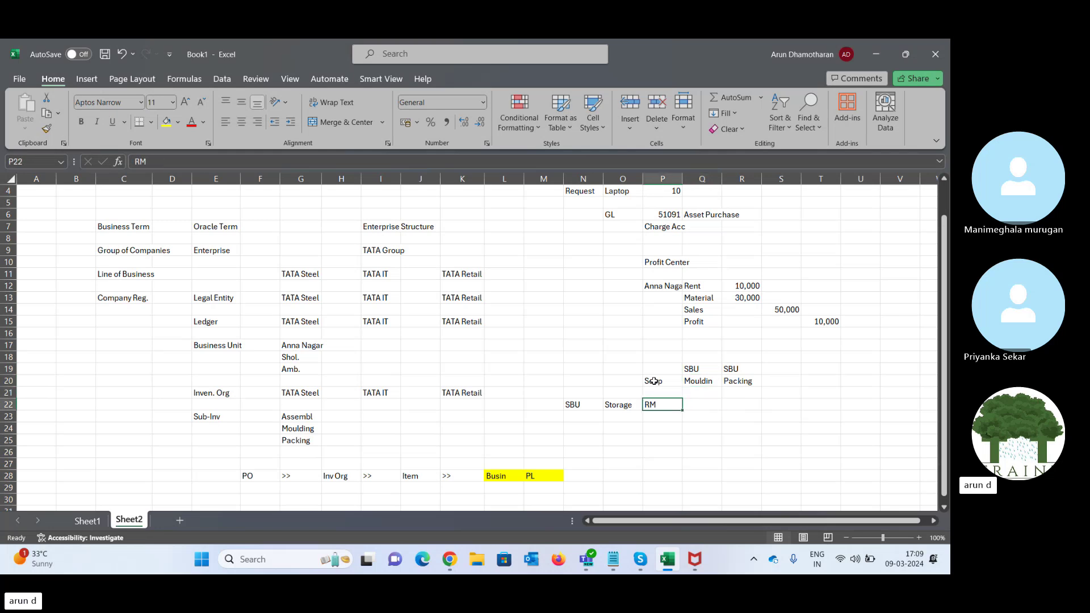
pyautogui.press('Right')
pyautogui.press('Left')
pyautogui.press('Right')
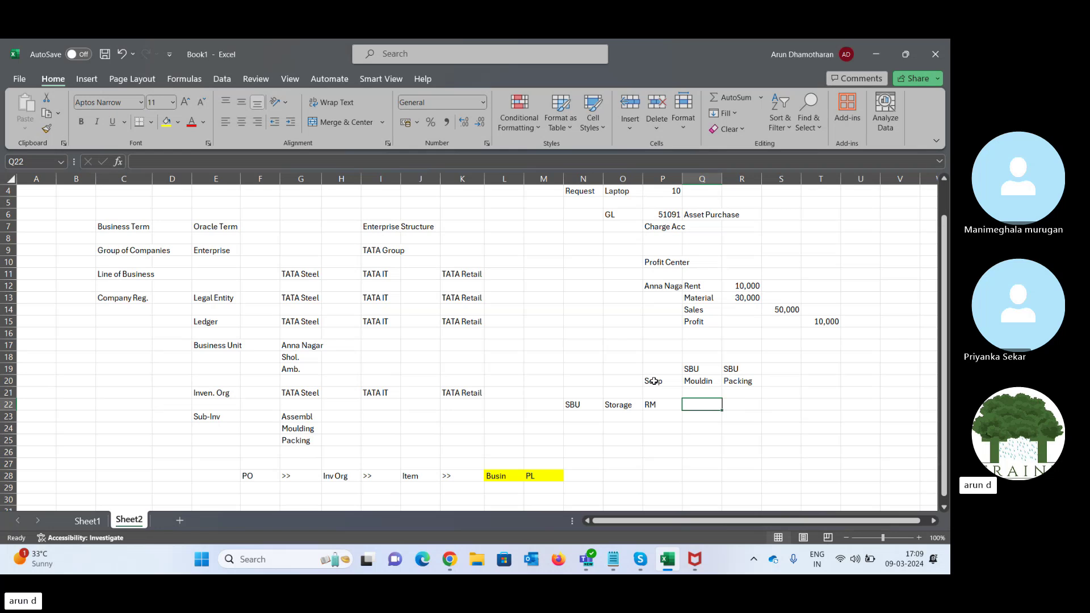
pyautogui.write('Tranf')
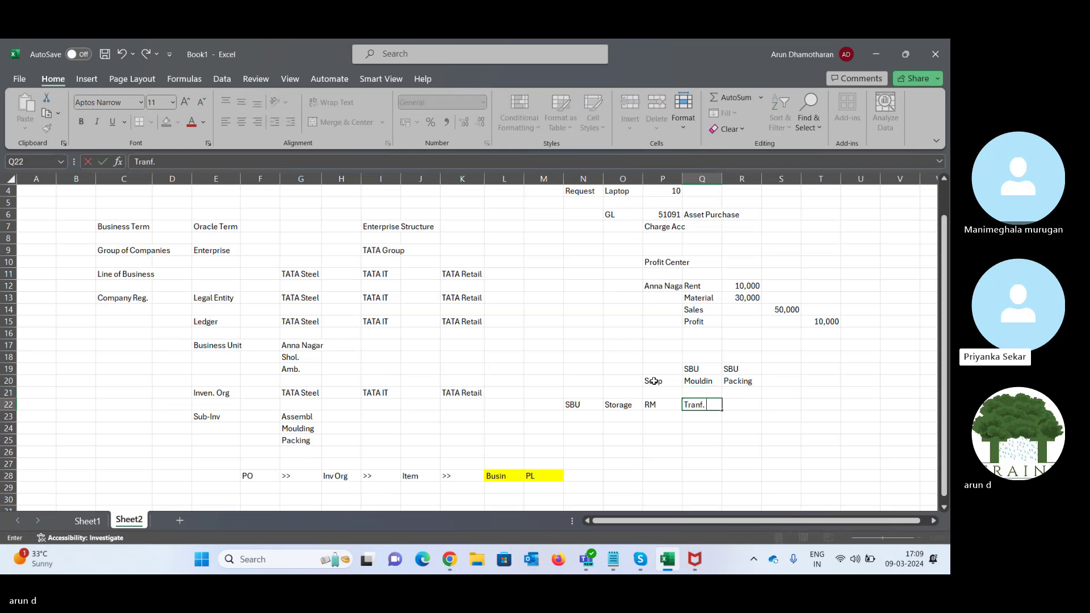
pyautogui.write('. RM')
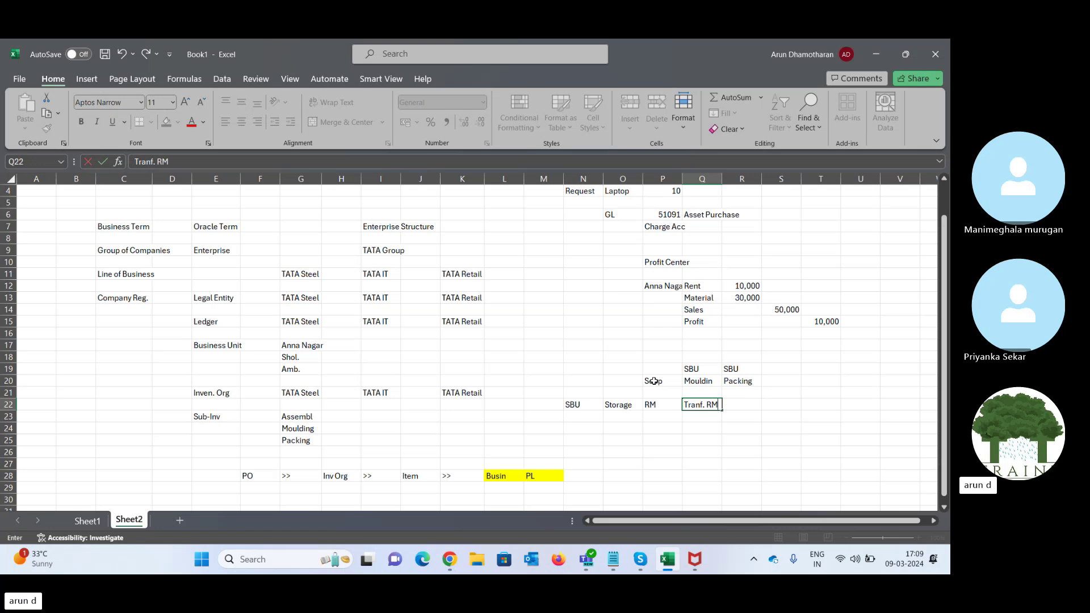
pyautogui.press('Tab')
pyautogui.press('Left')
pyautogui.press('Up')
pyautogui.press('Up')
pyautogui.press('Up')
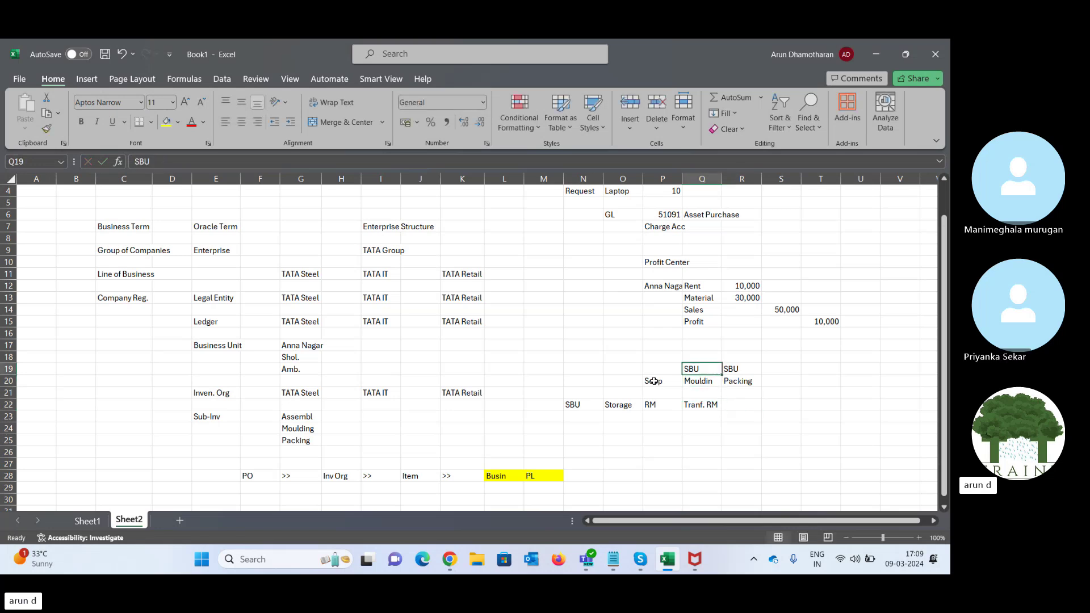
pyautogui.press('Down')
pyautogui.press('Down')
pyautogui.press('Down')
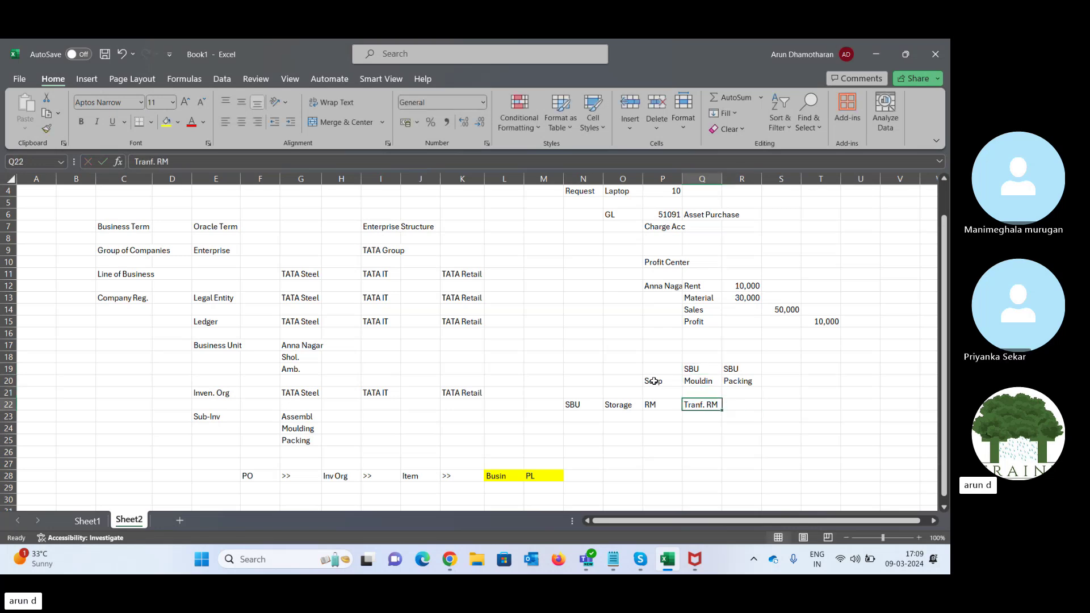
pyautogui.click(619, 404)
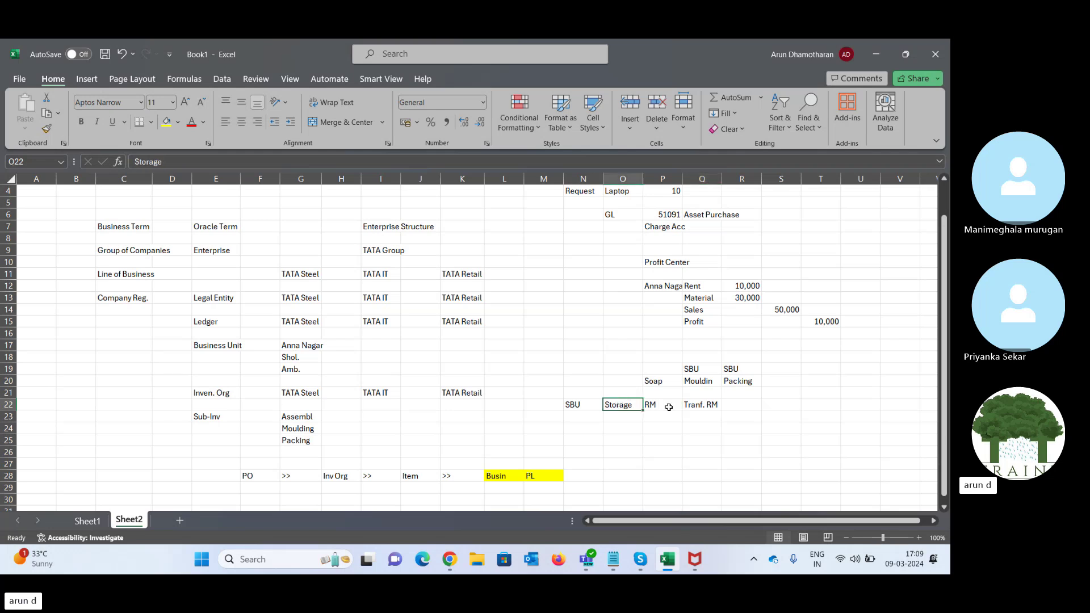
pyautogui.click(696, 405)
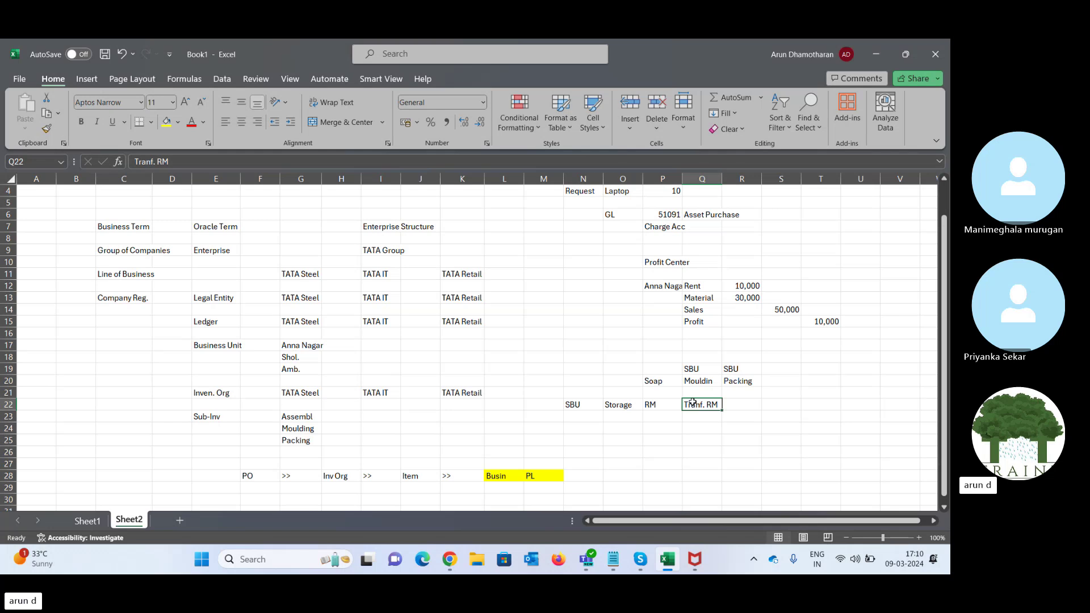
# - Copy Tranf. RM from Q22 into R22 as Packing's storage
pyautogui.click(745, 405)
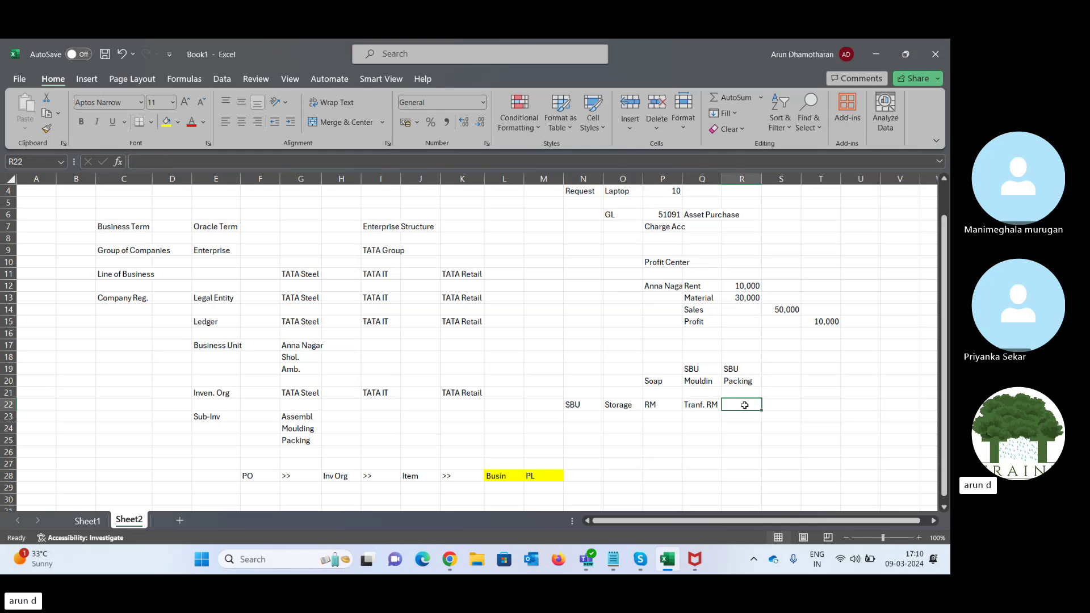
pyautogui.press('Left')
pyautogui.hotkey('ctrl', 'c')
pyautogui.press('Right')
pyautogui.hotkey('ctrl', 'v')
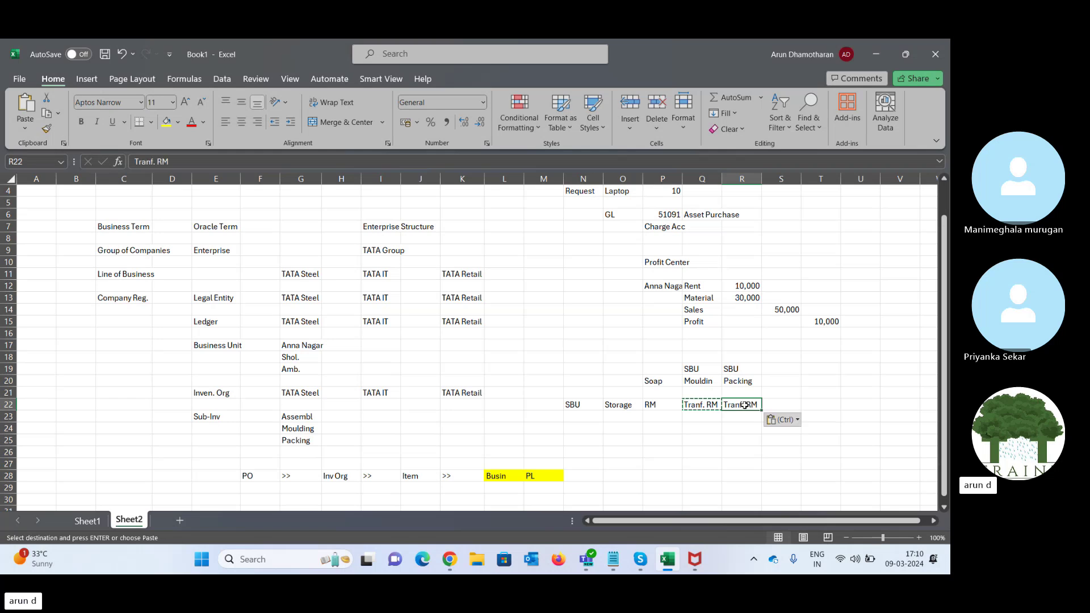
# - Add an FG unit in S20 with SBU above it and FG storage in S22
pyautogui.press('Right')
pyautogui.press('Left')
pyautogui.press('Right')
pyautogui.press('Up')
pyautogui.press('Up')
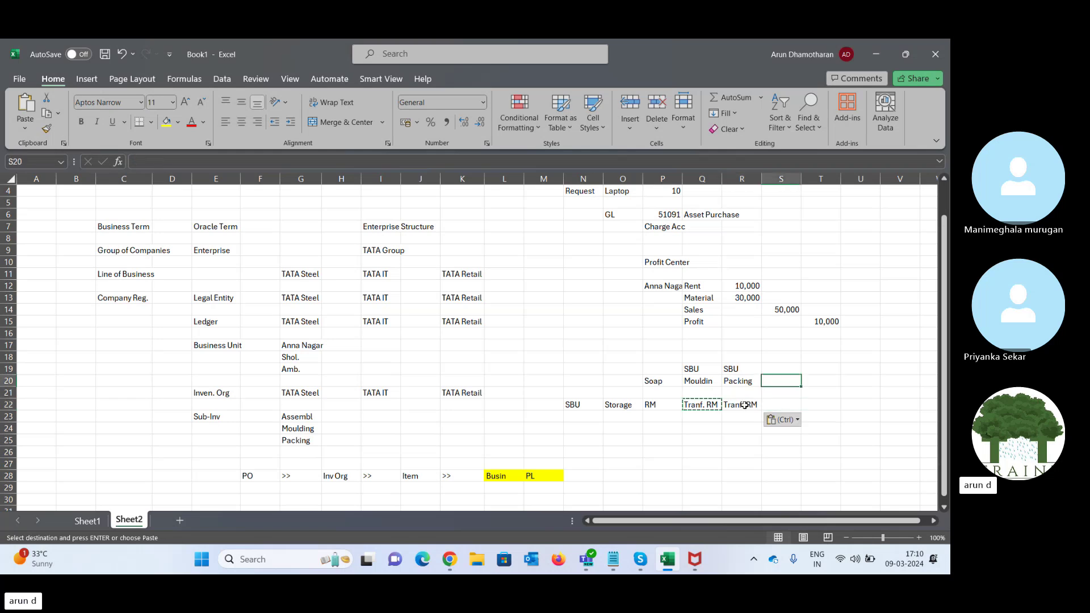
pyautogui.write('FG')
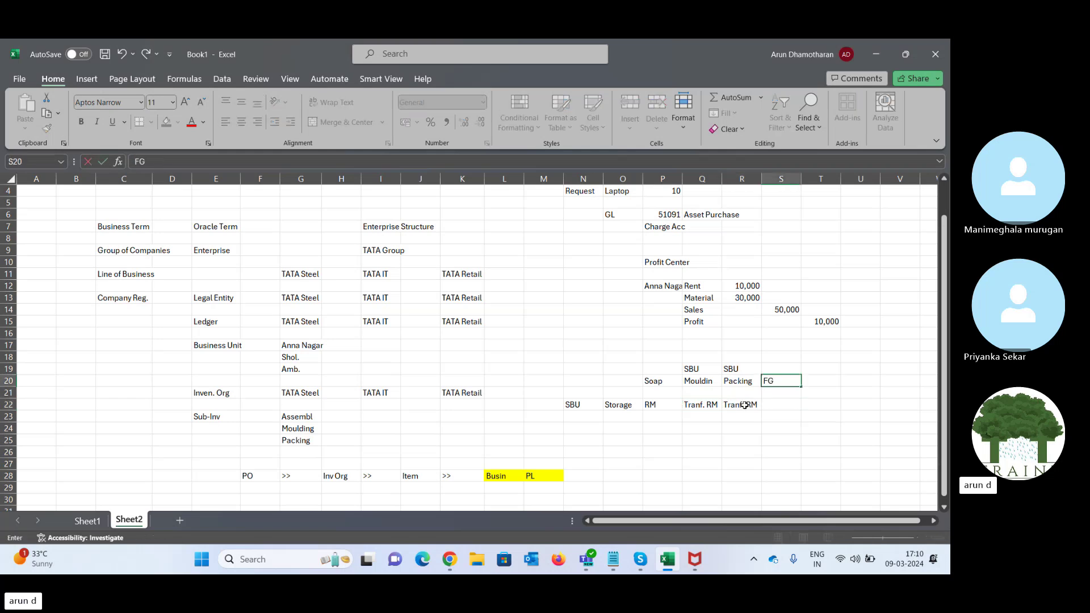
pyautogui.hotkey('ctrl', 'Return')
pyautogui.press('Up')
pyautogui.press('Left')
pyautogui.hotkey('ctrl', 'c')
pyautogui.press('Right')
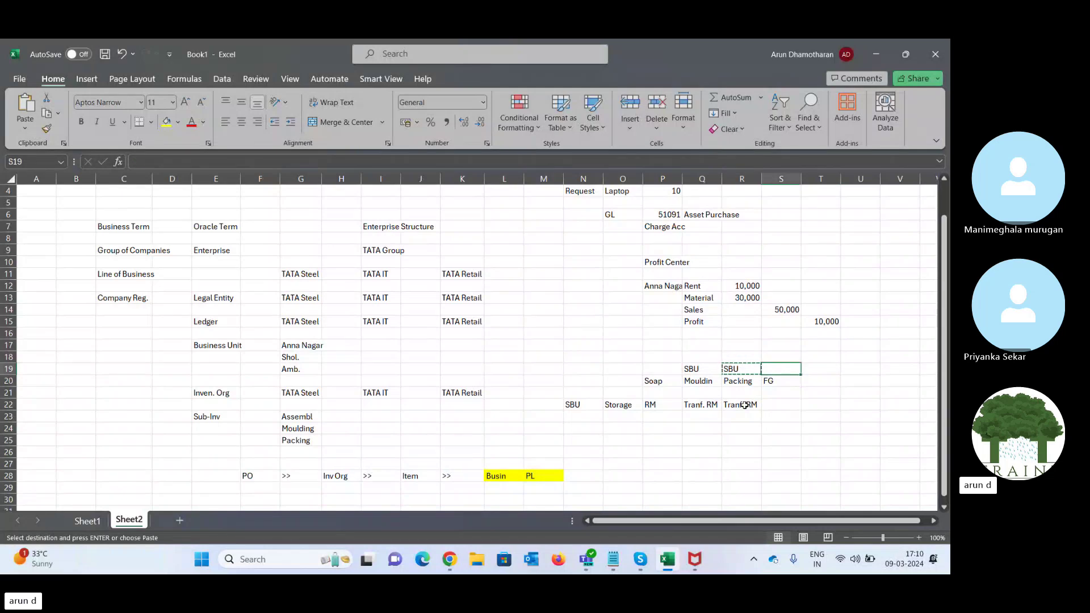
pyautogui.hotkey('ctrl', 'v')
pyautogui.press('Down')
pyautogui.press('Down')
pyautogui.press('Down')
pyautogui.press('Left')
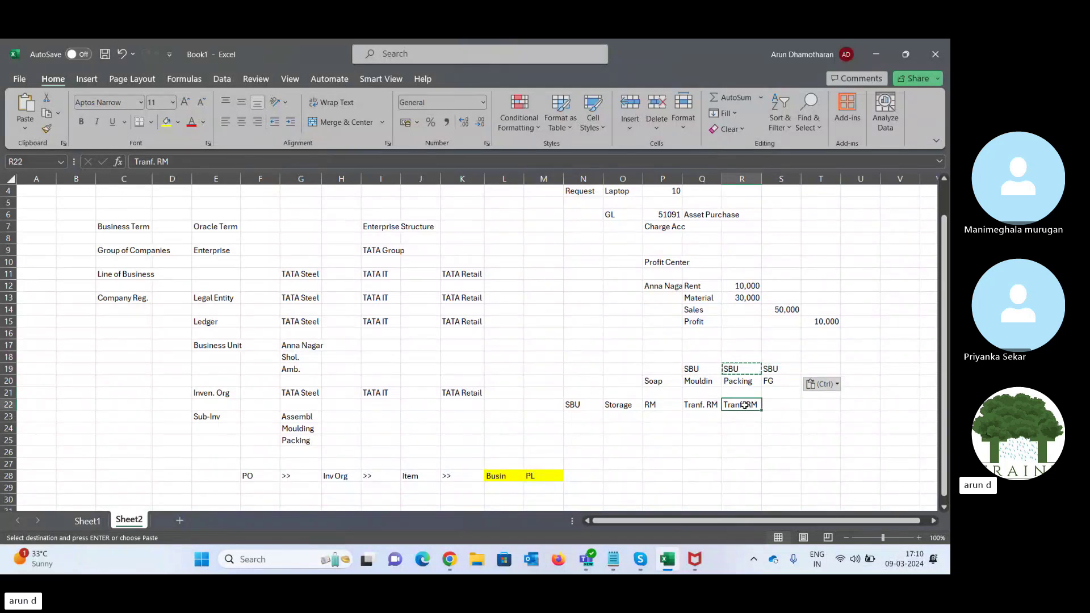
pyautogui.press('Right')
pyautogui.write('FG')
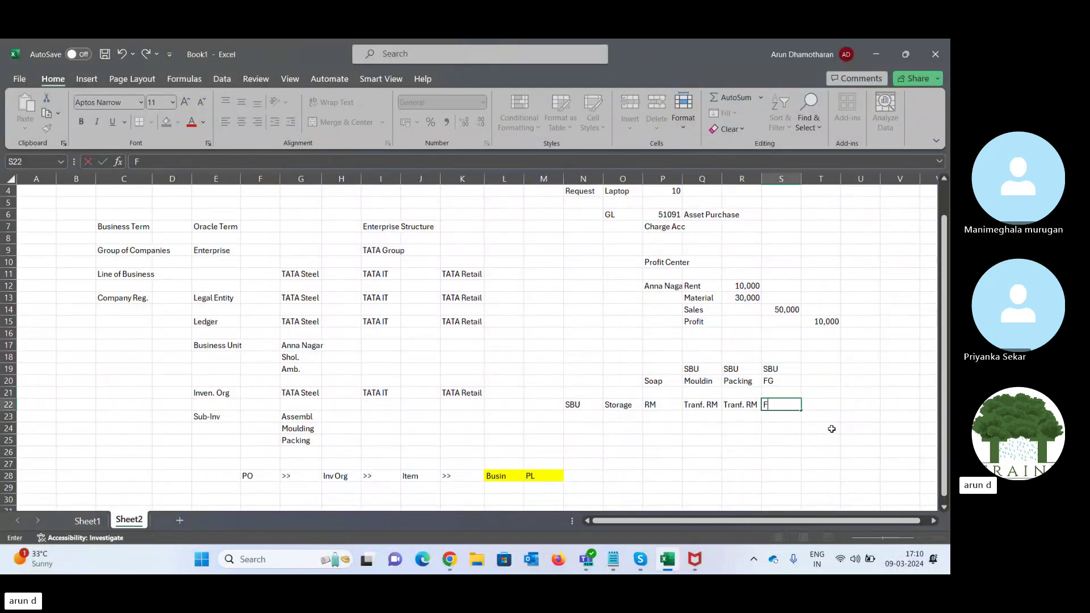
pyautogui.press('Tab')
# - Review the Soap, Mouldin and Packing units and their storage entries
pyautogui.press('Left')
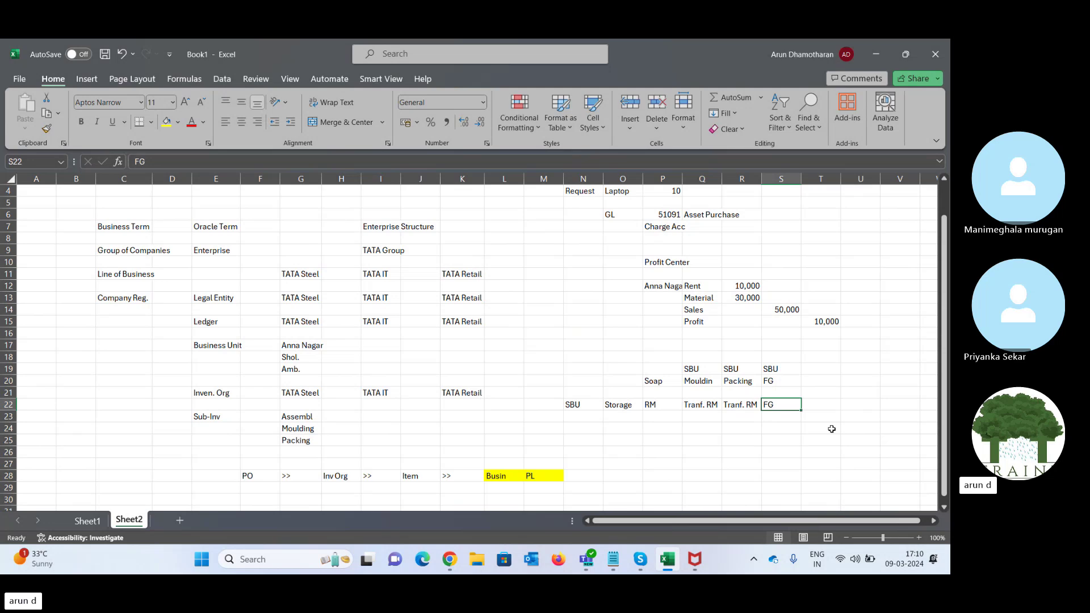
pyautogui.press('Left')
pyautogui.press('Left')
pyautogui.press('Left')
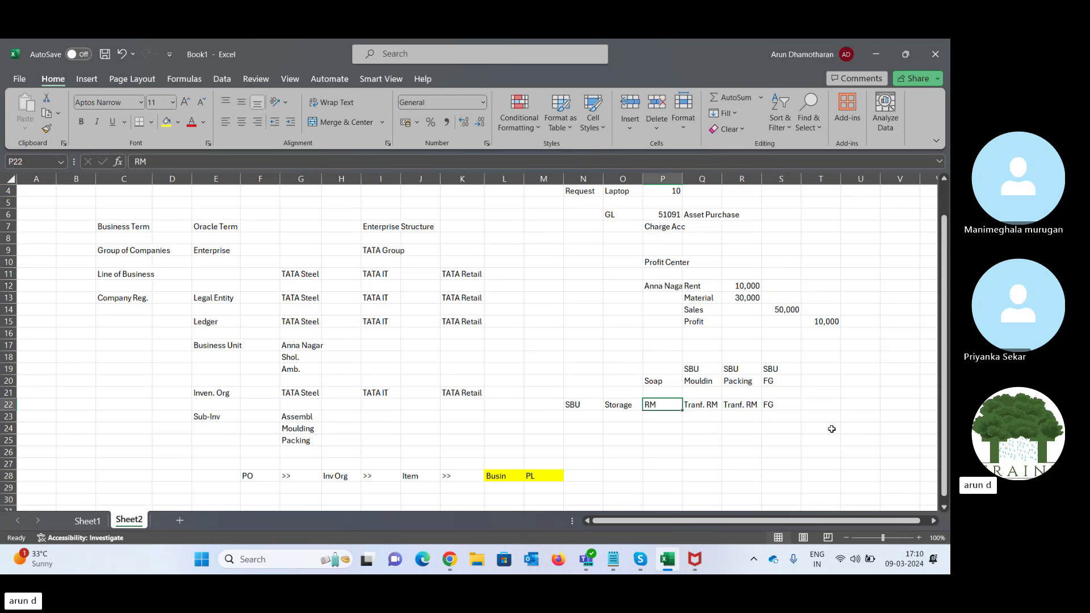
pyautogui.press('Up')
pyautogui.press('Up')
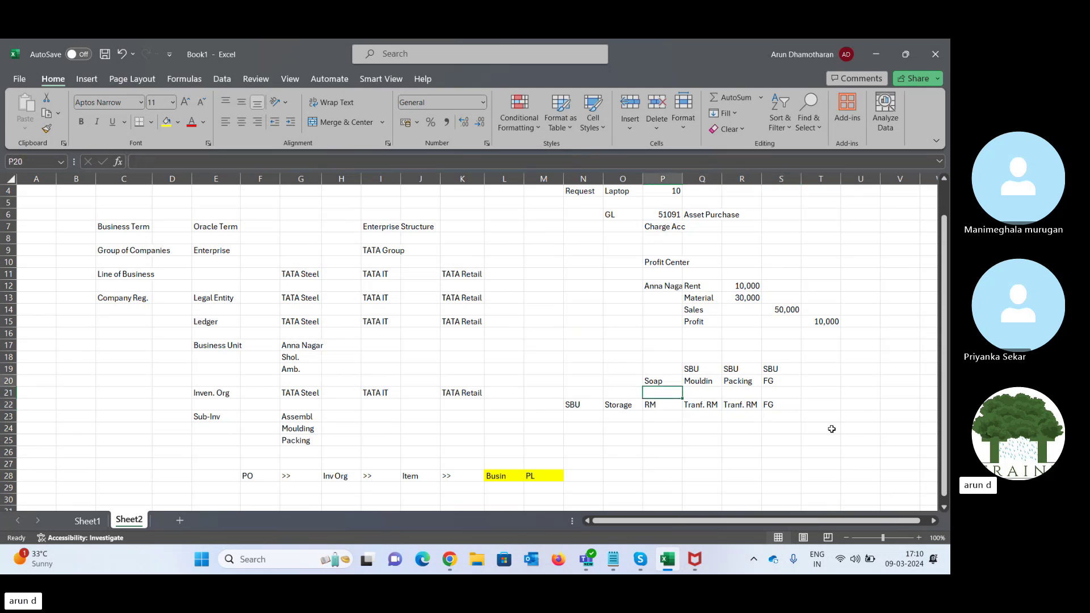
pyautogui.press('Right')
pyautogui.press('Up')
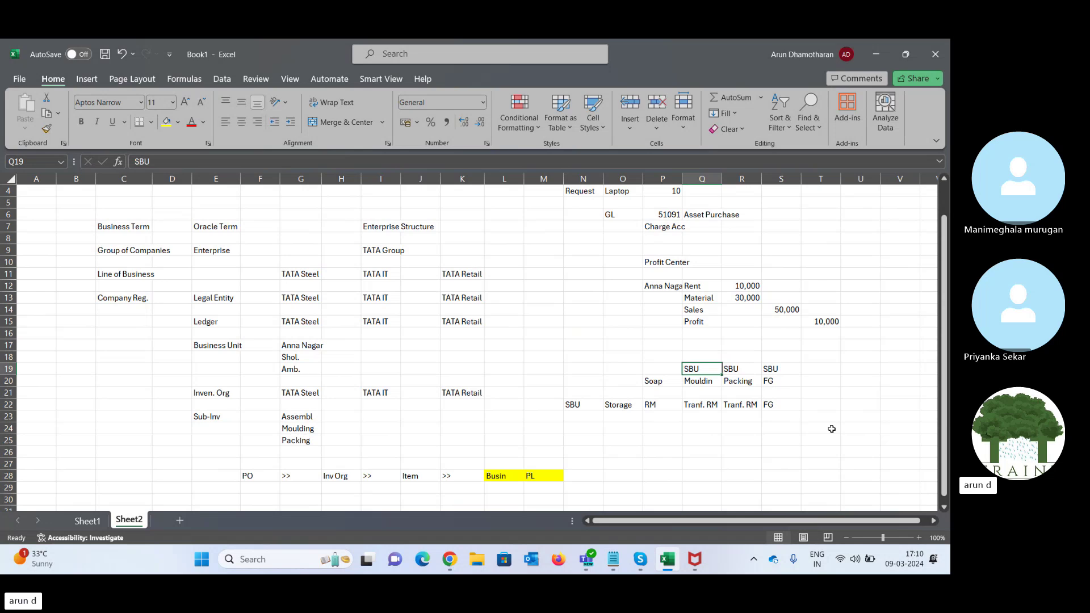
pyautogui.press('Left')
pyautogui.press('Down')
pyautogui.press('Down')
pyautogui.press('Up')
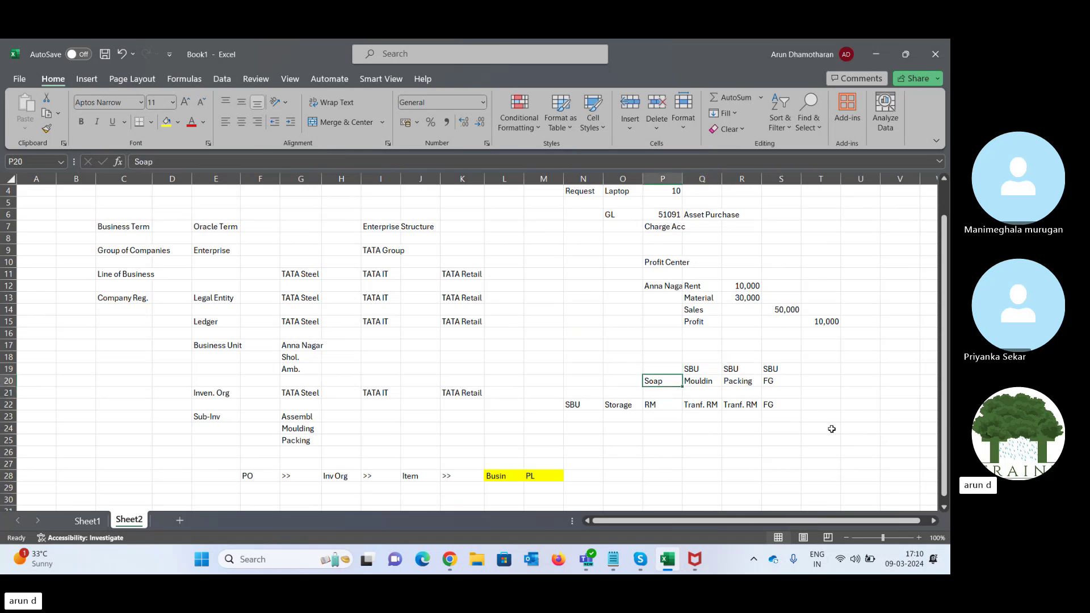
pyautogui.press('Right')
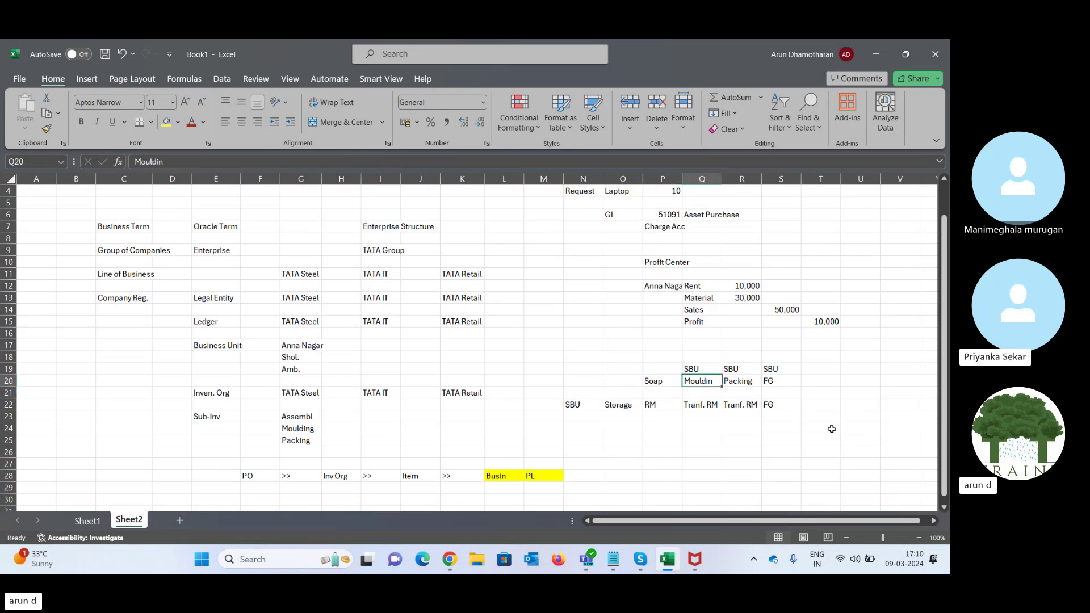
pyautogui.press('Right')
pyautogui.press('Right')
pyautogui.press('Left')
pyautogui.press('Left')
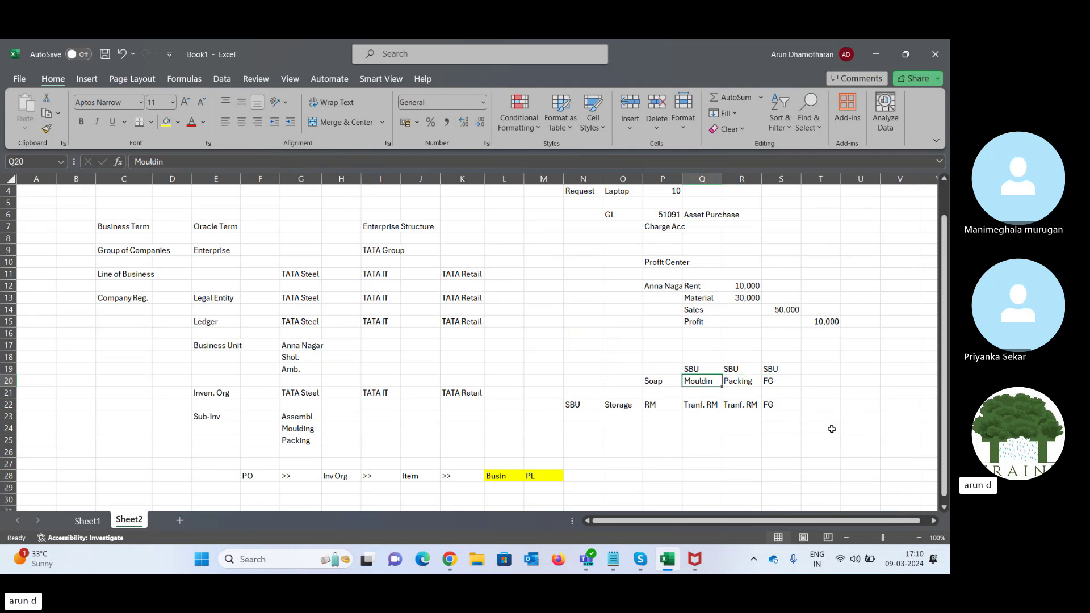
pyautogui.press('Left')
pyautogui.press('Down')
pyautogui.press('Down')
pyautogui.press('Left')
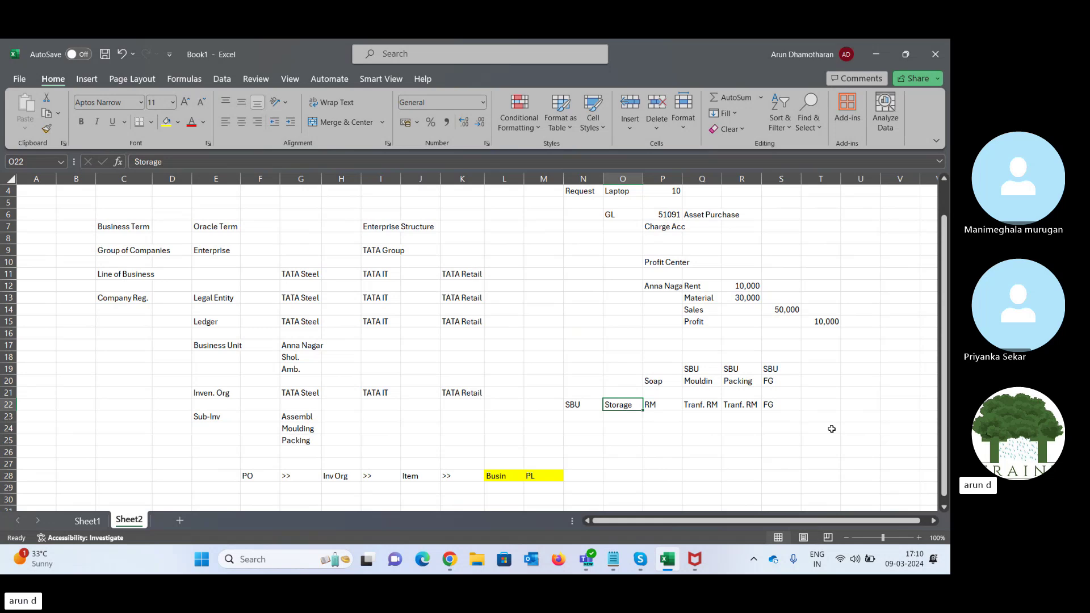
# - Look over the Mouldin and Inv Org notes, then return to Oracle's Product Management setup page
pyautogui.click(702, 381)
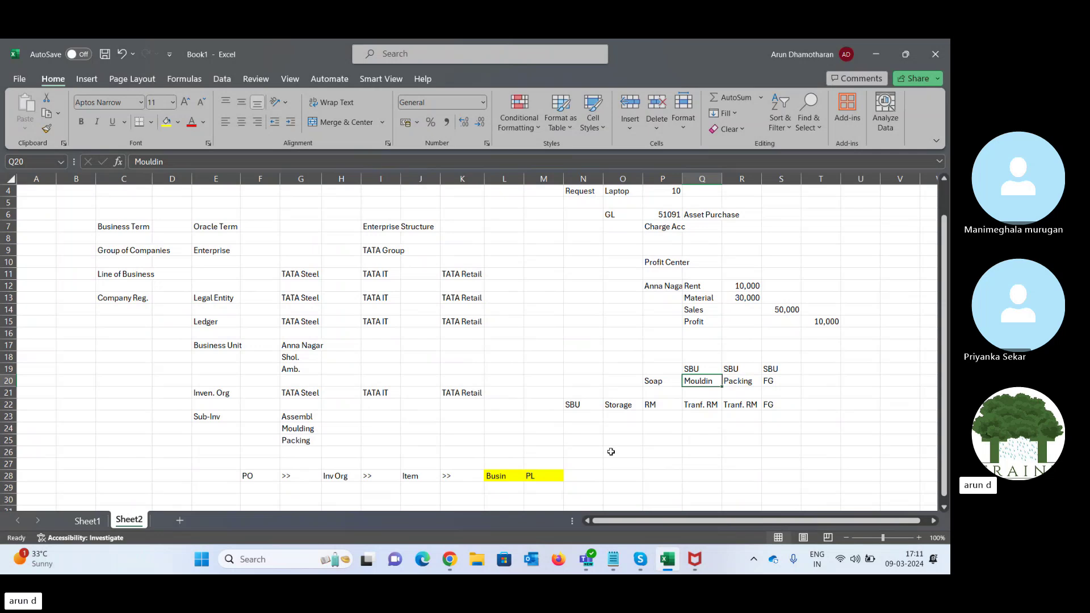
pyautogui.click(639, 561)
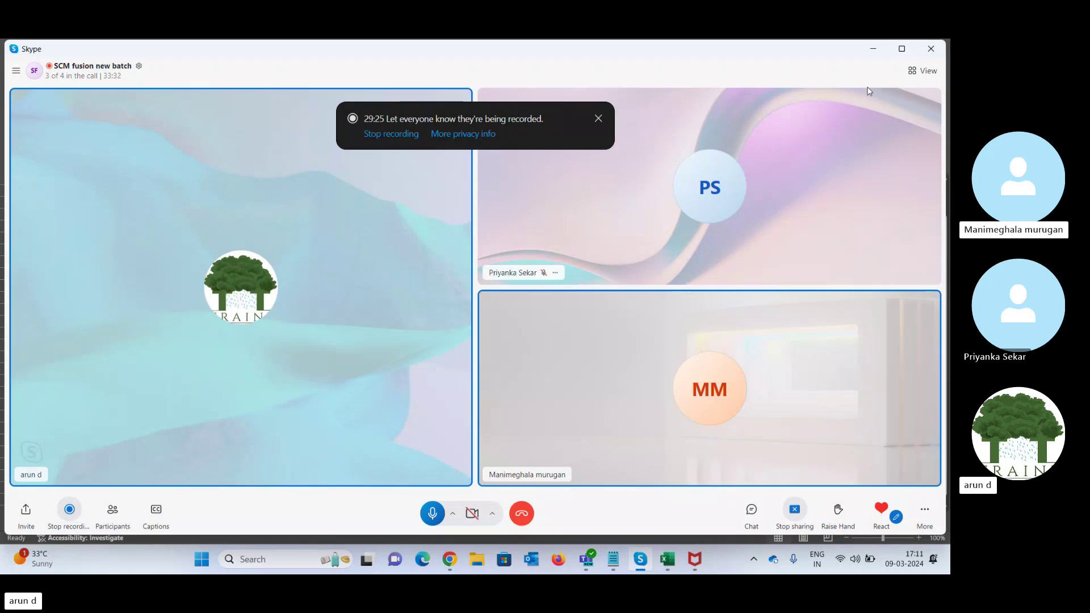
pyautogui.click(873, 50)
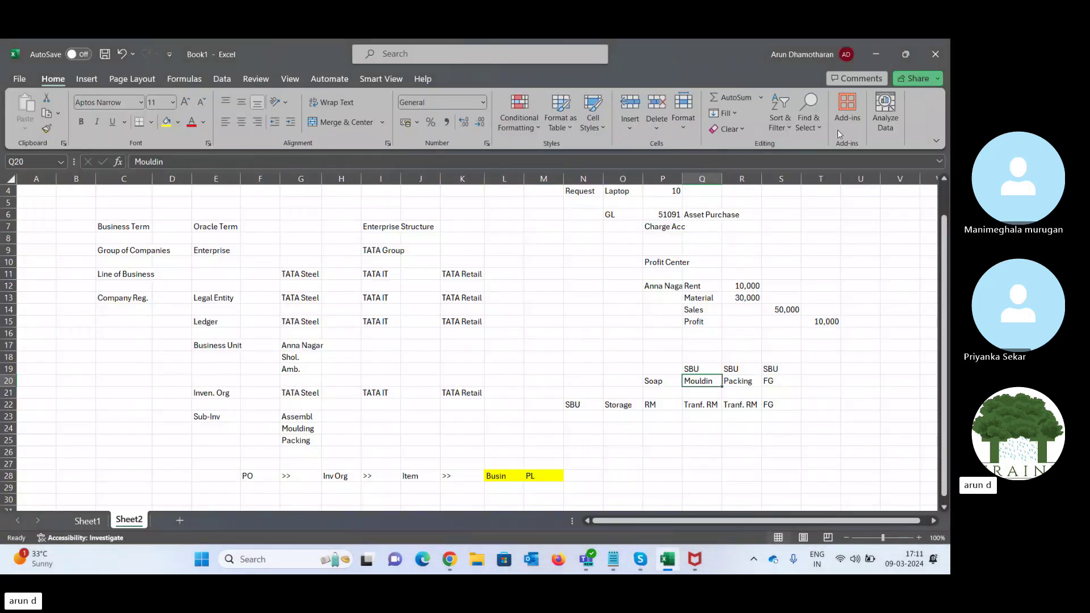
pyautogui.click(535, 288)
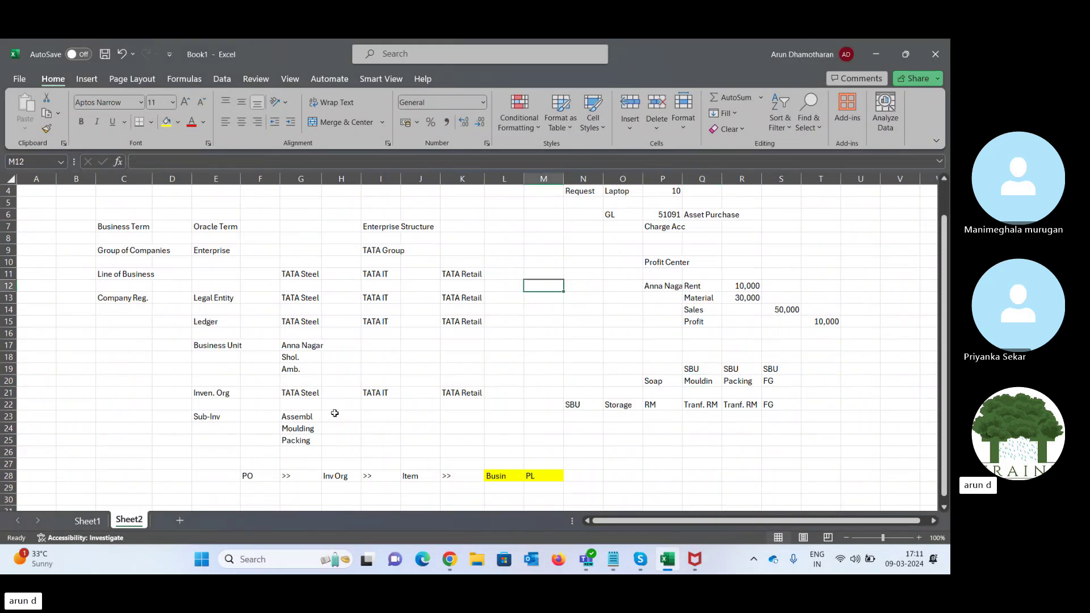
pyautogui.click(342, 478)
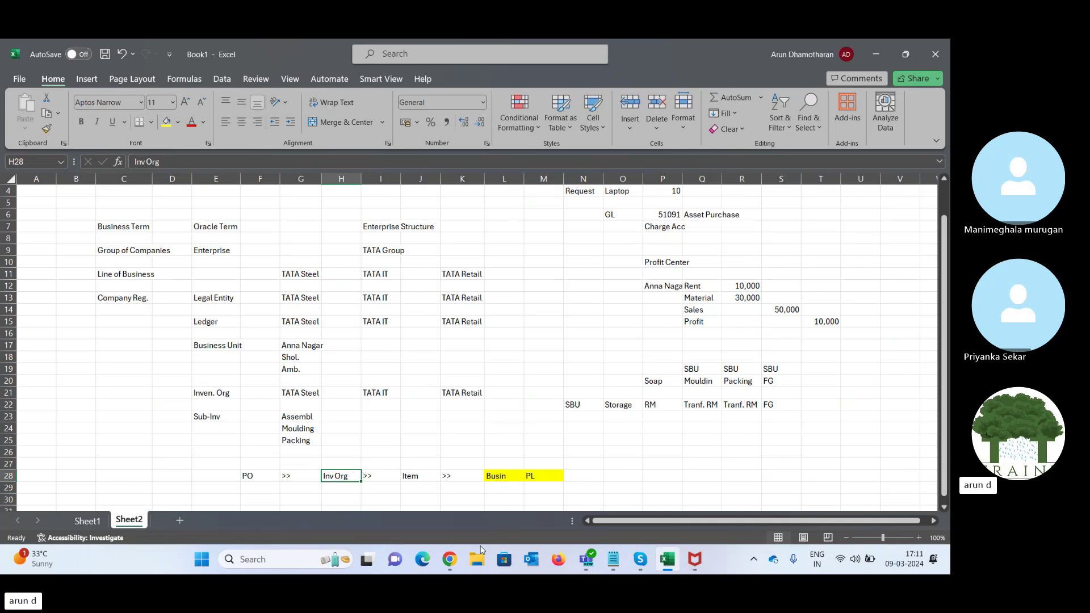
pyautogui.click(450, 560)
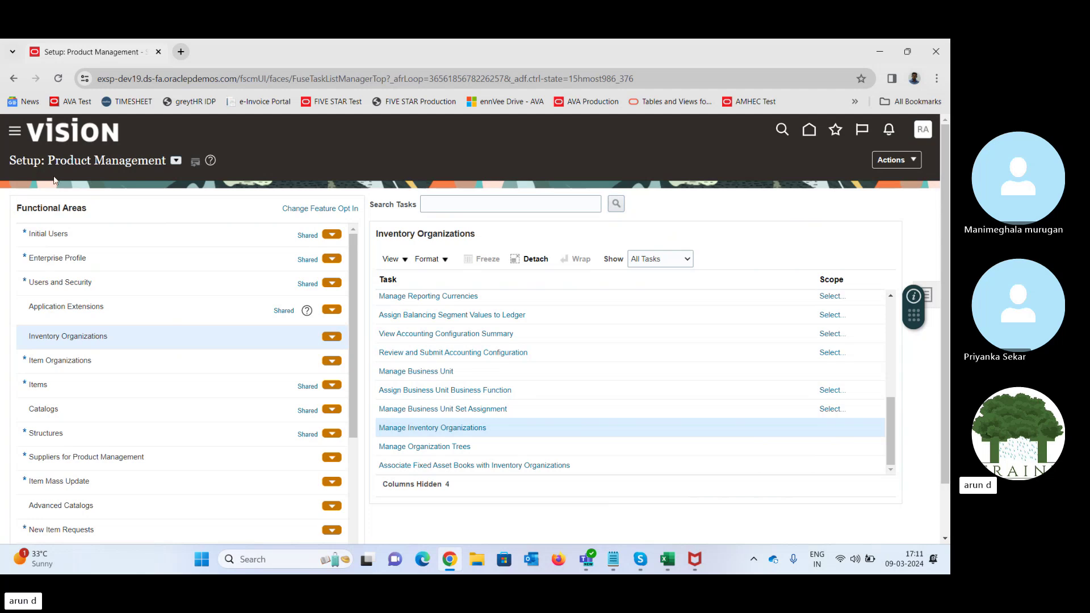
# - Search setup tasks for %Inv%Org% and open the Inventory Organization business object
pyautogui.moveTo(65, 164); pyautogui.dragTo(164, 160)
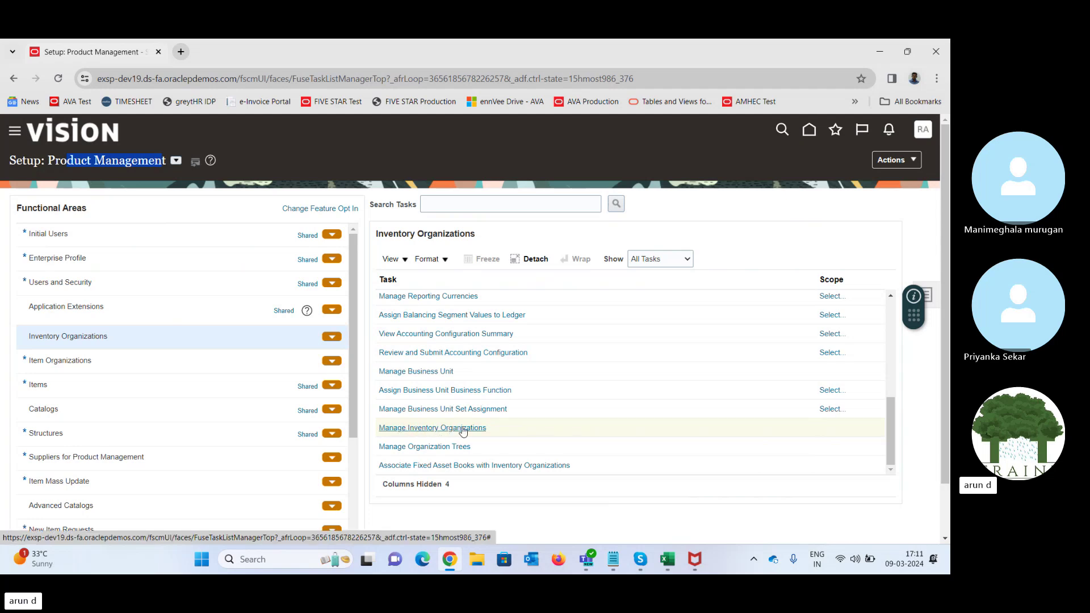
pyautogui.click(930, 294)
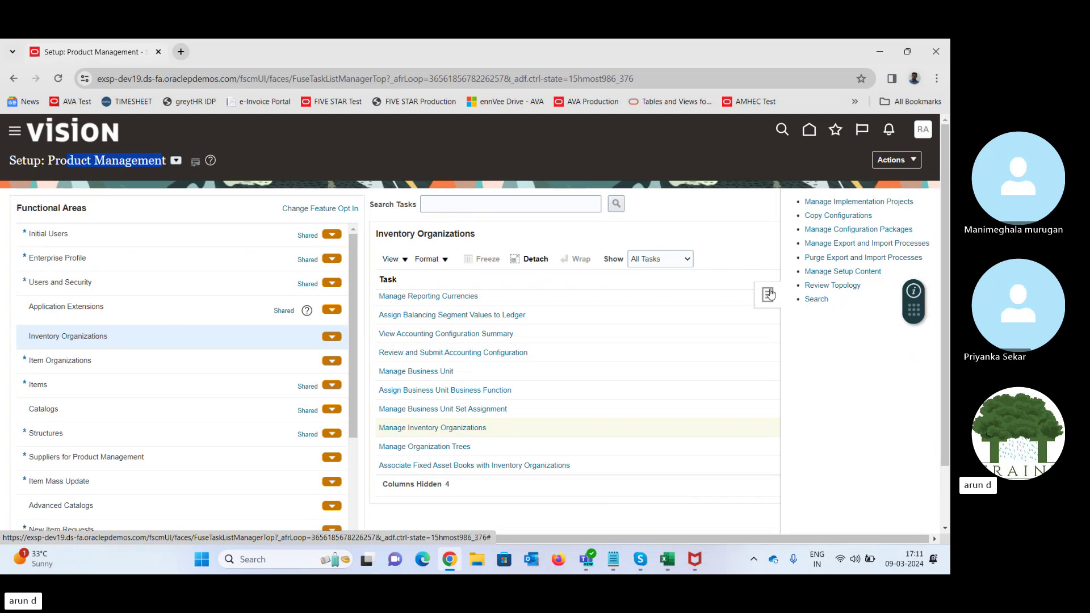
pyautogui.click(817, 300)
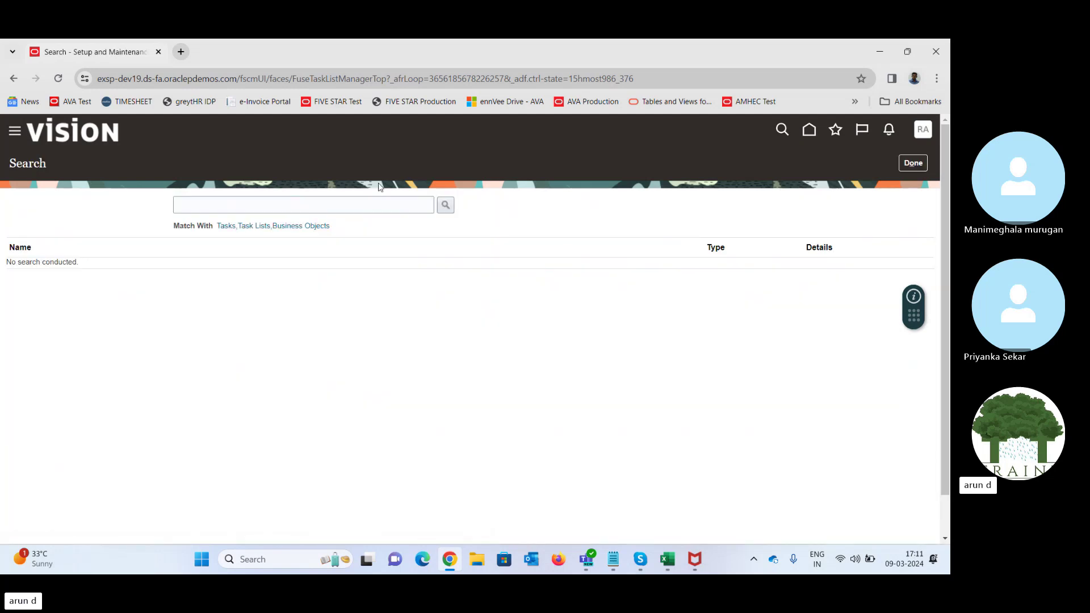
pyautogui.click(368, 205)
pyautogui.write('%')
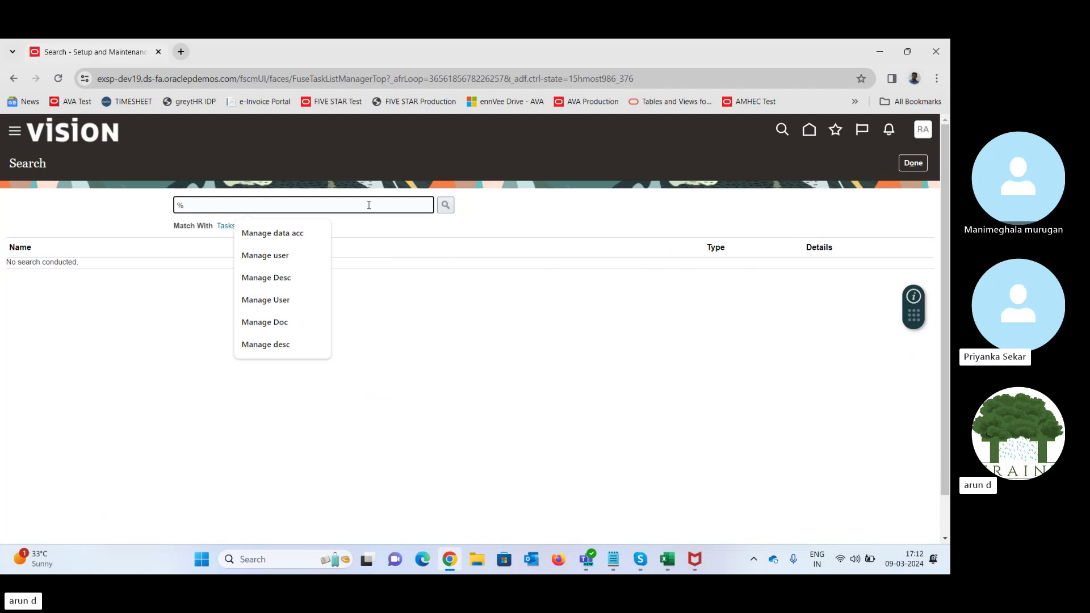
pyautogui.write('Inv%Org%')
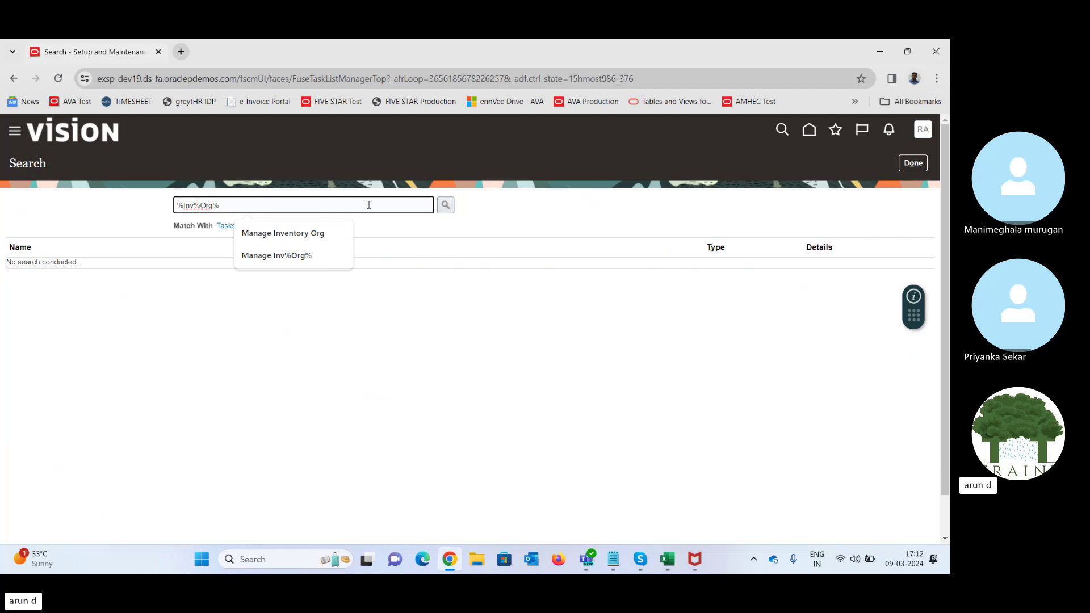
pyautogui.press('Return')
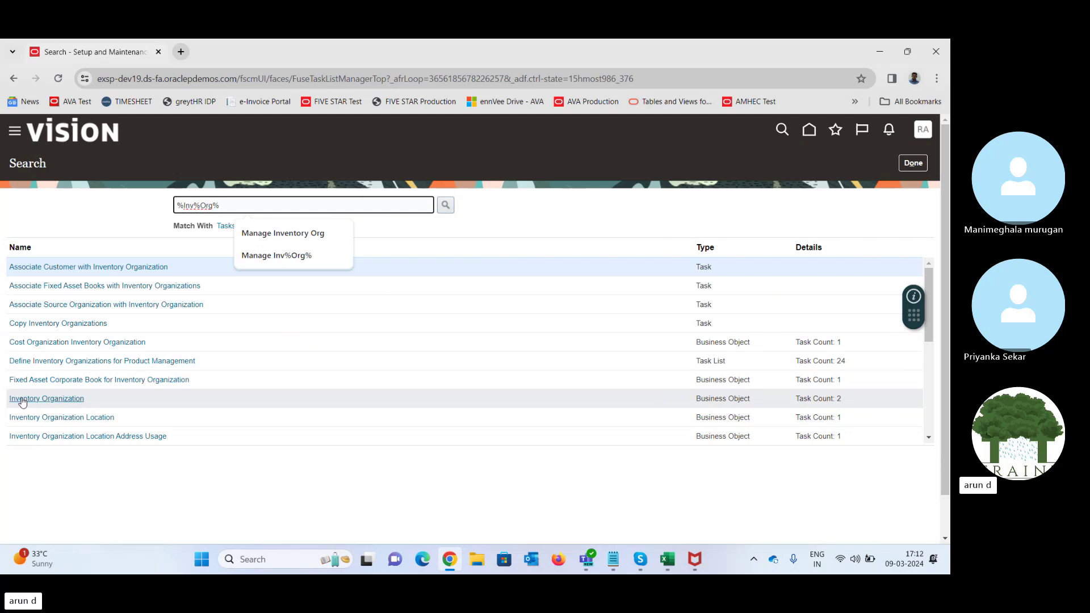
pyautogui.click(43, 398)
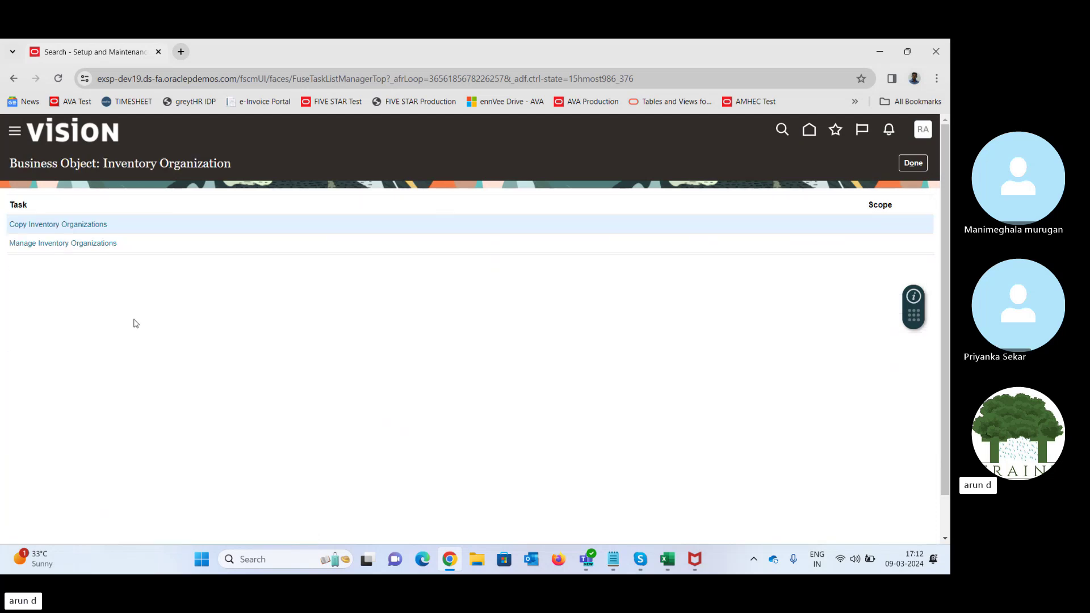
# - Open Manage Inventory Organizations and highlight its Legal Entity search field
pyautogui.click(43, 244)
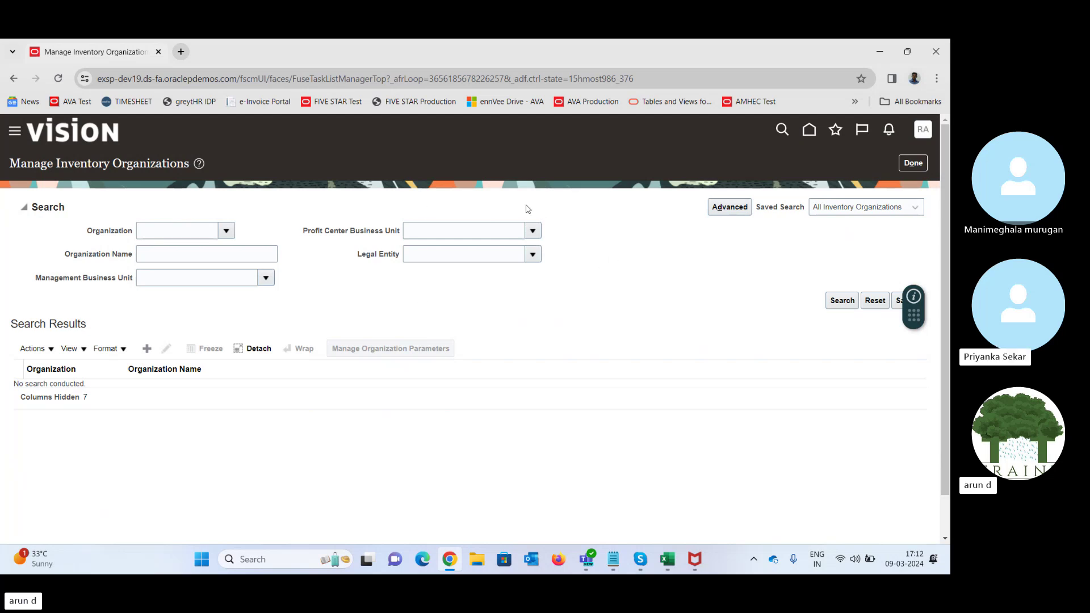
pyautogui.click(429, 252)
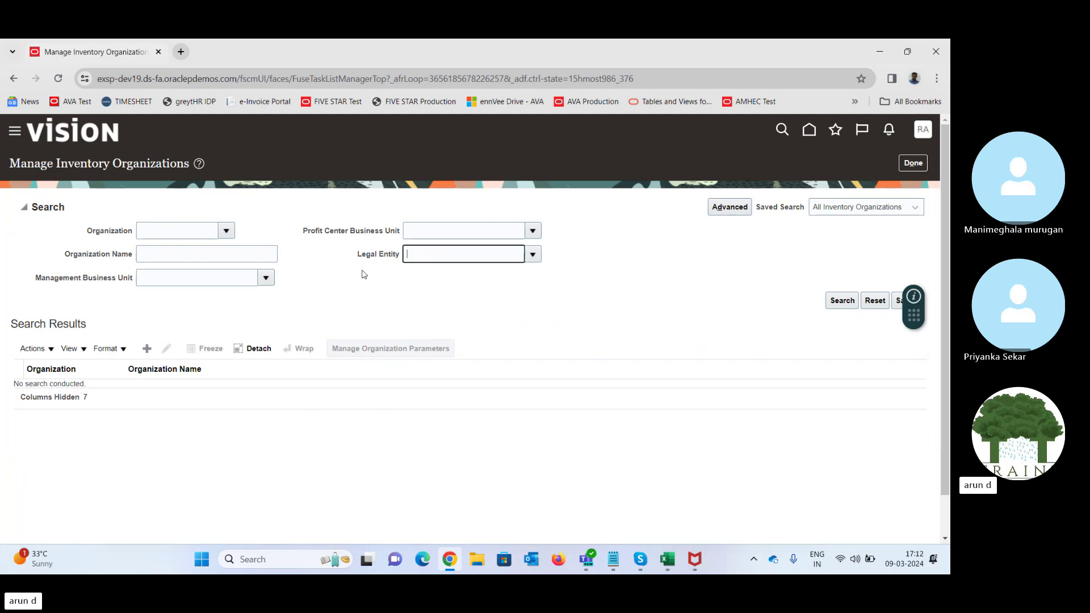
pyautogui.moveTo(357, 255); pyautogui.dragTo(401, 256)
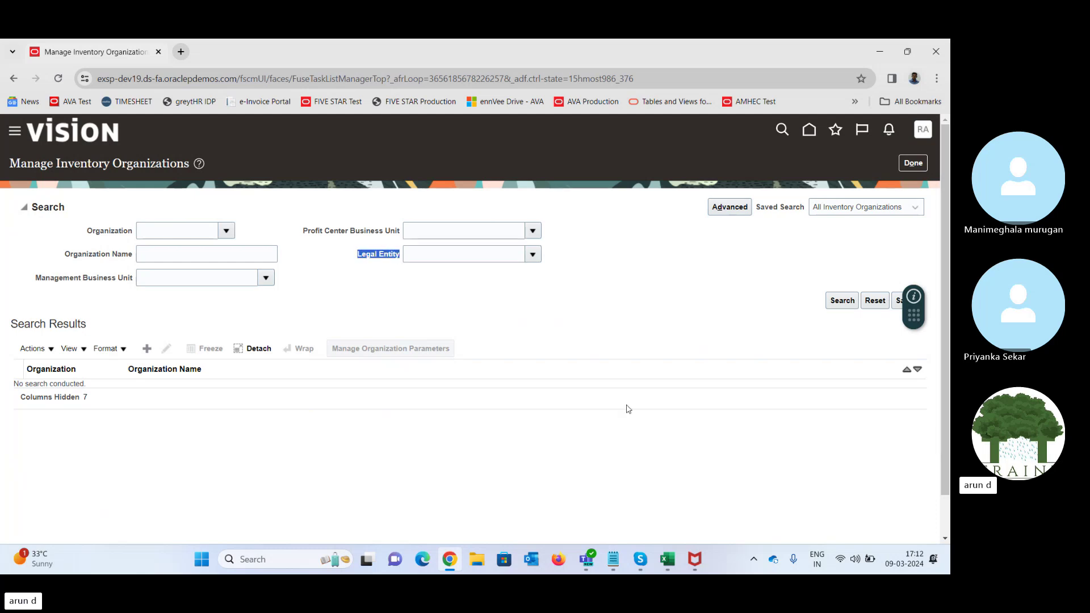
# - Check the Legal Entity note in cell E13, then launch Create Inventory Organization
pyautogui.moveTo(668, 559)
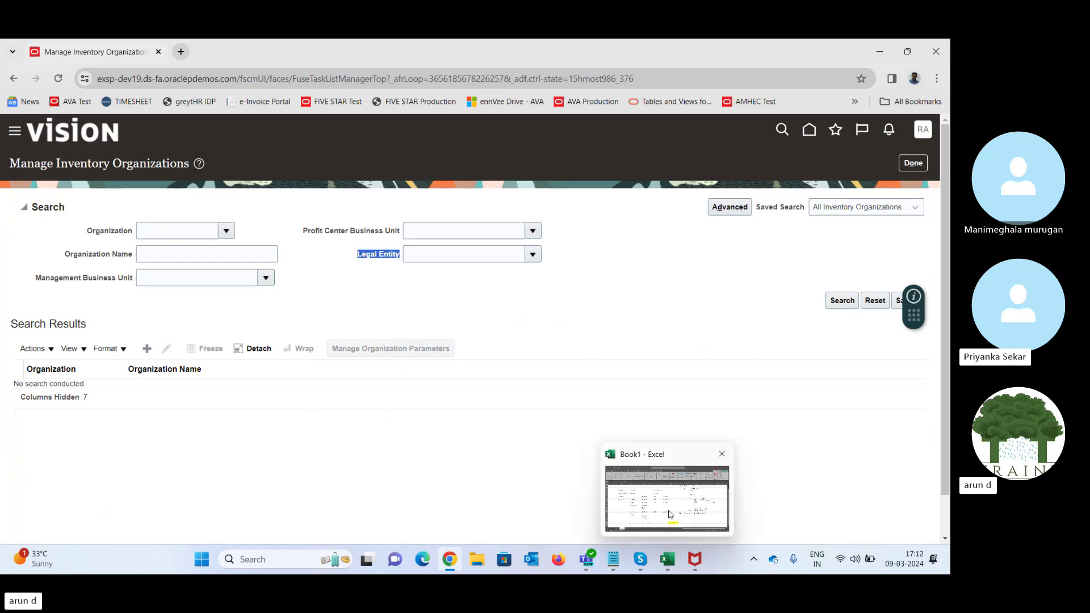
pyautogui.click(670, 489)
pyautogui.click(211, 297)
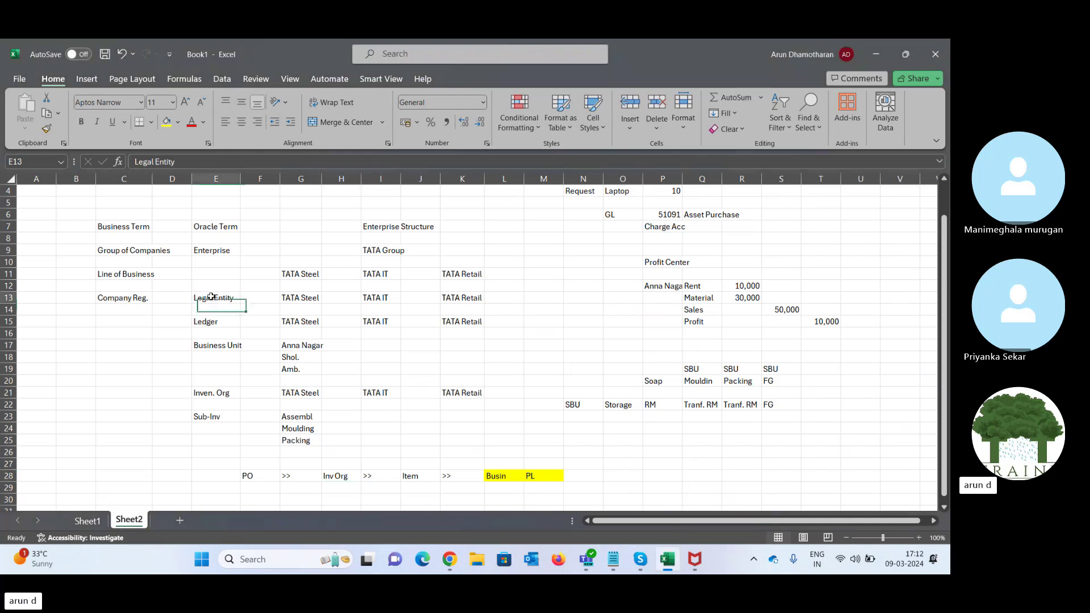
pyautogui.click(877, 55)
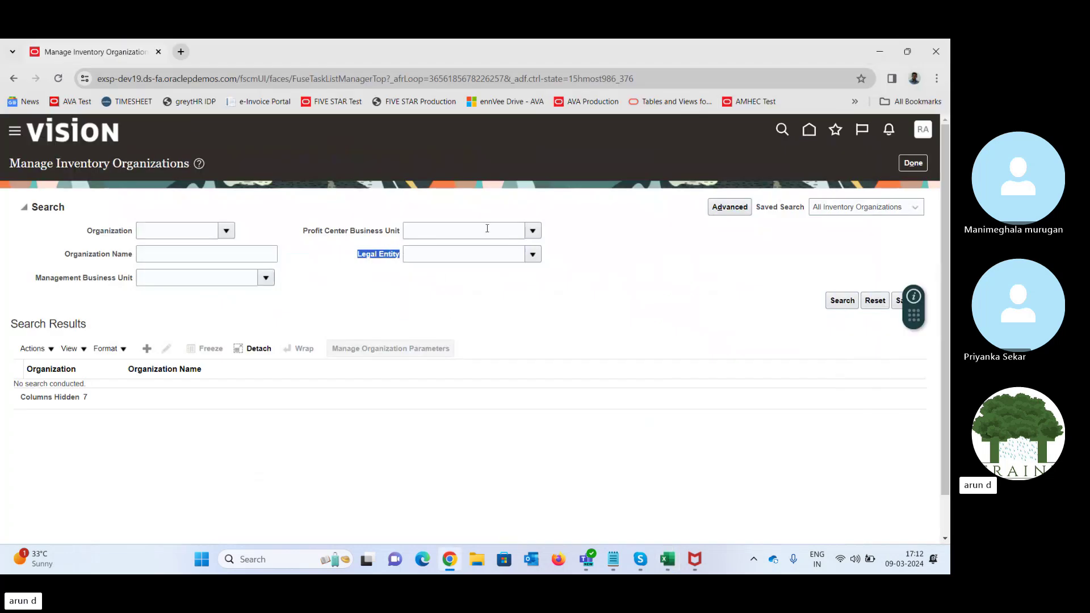
pyautogui.click(463, 290)
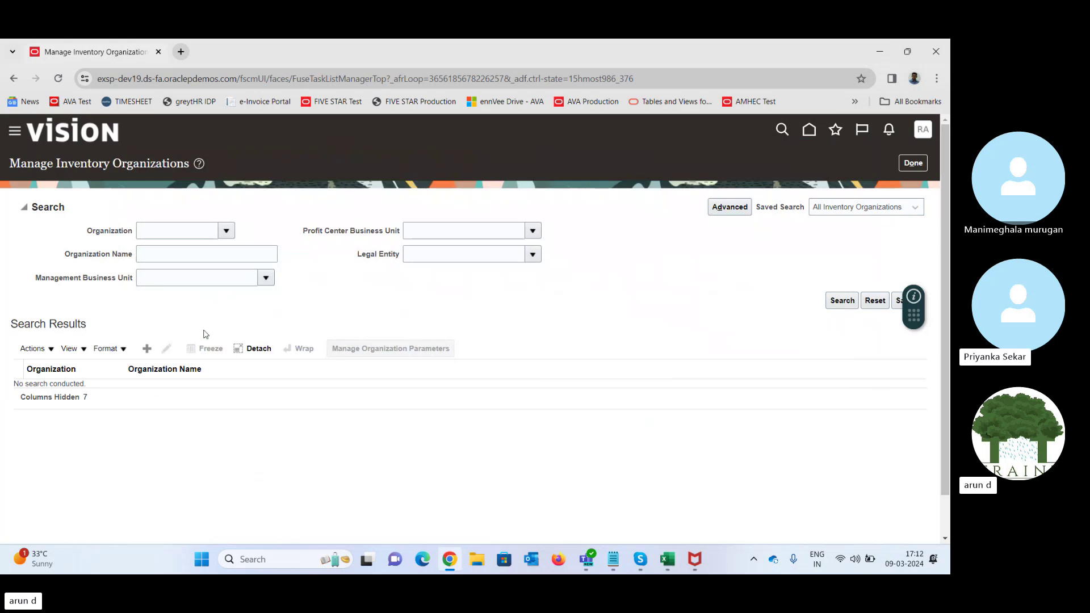
pyautogui.click(147, 348)
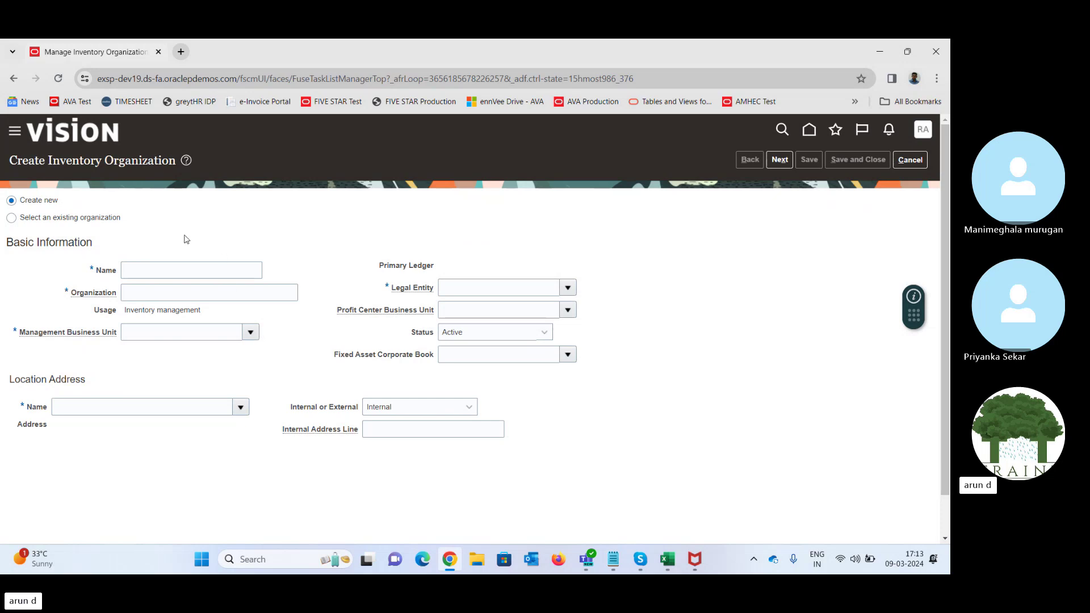
# - Enter 'TATA Inventory' as the organization name
pyautogui.click(156, 269)
pyautogui.write('TATA (')
pyautogui.write('nventory')
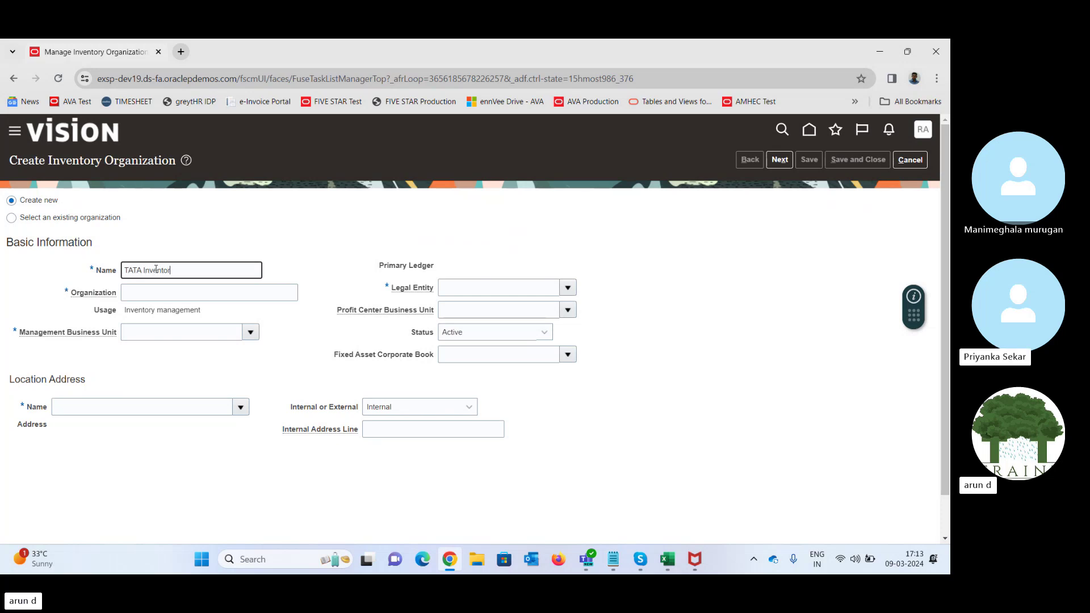
pyautogui.press('Tab')
# - Set the organization code to uppercase TATA_INVENTORY, derived from the name
pyautogui.tripleClick(191, 267)
pyautogui.hotkey('ctrl', 'c')
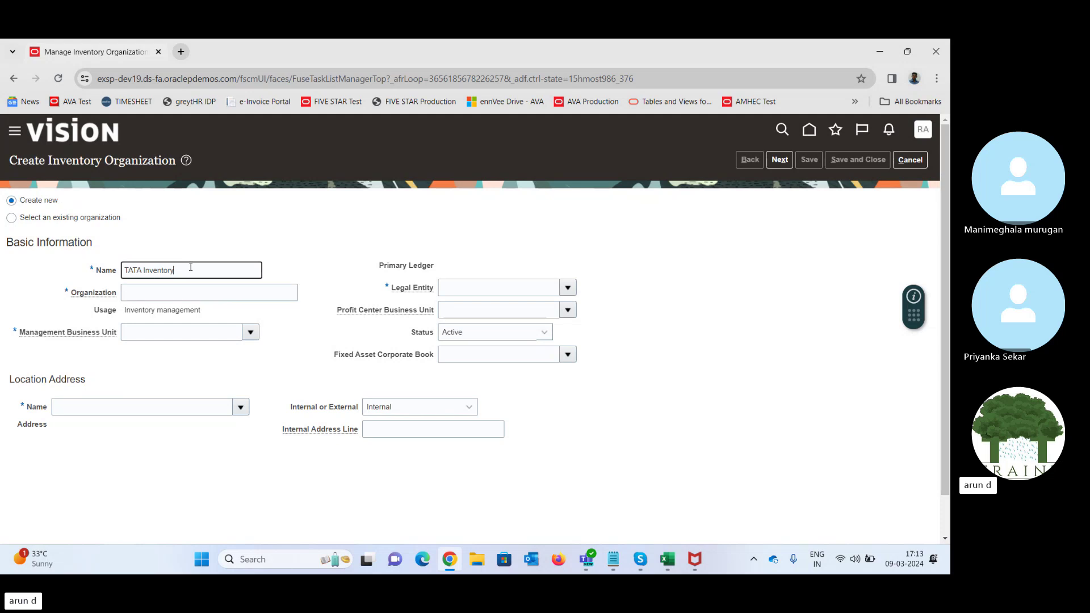
pyautogui.press('Tab')
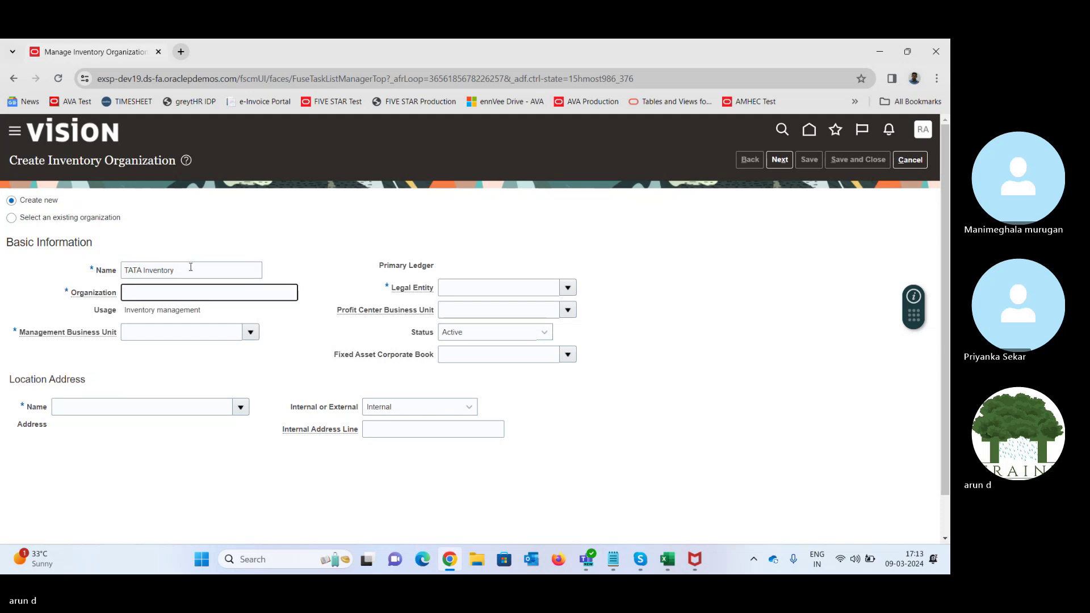
pyautogui.hotkey('ctrl', 'v')
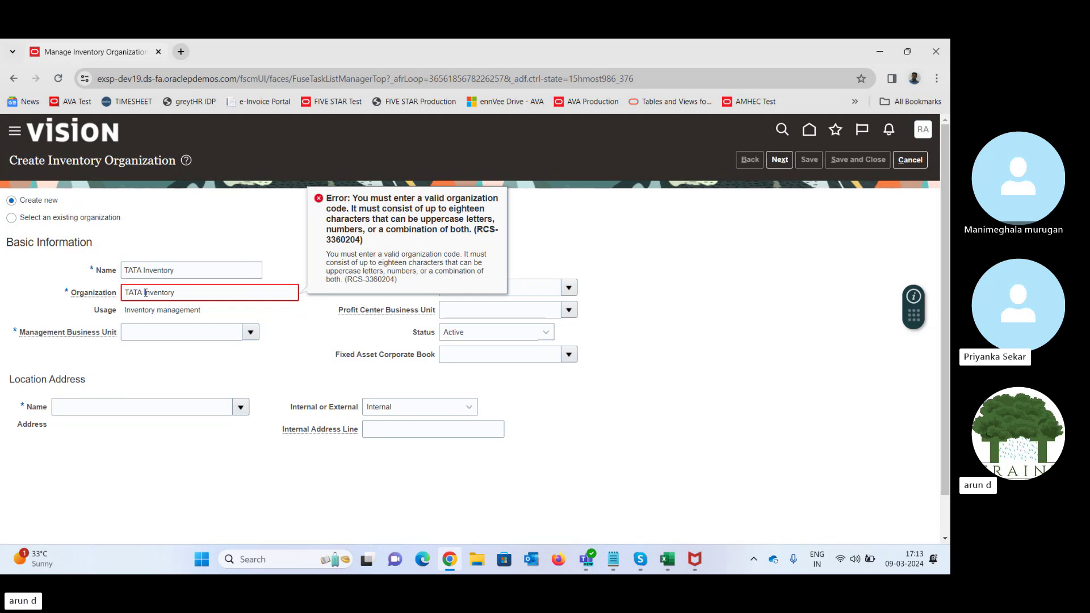
pyautogui.click(145, 293)
pyautogui.press('BackSpace')
pyautogui.write('_')
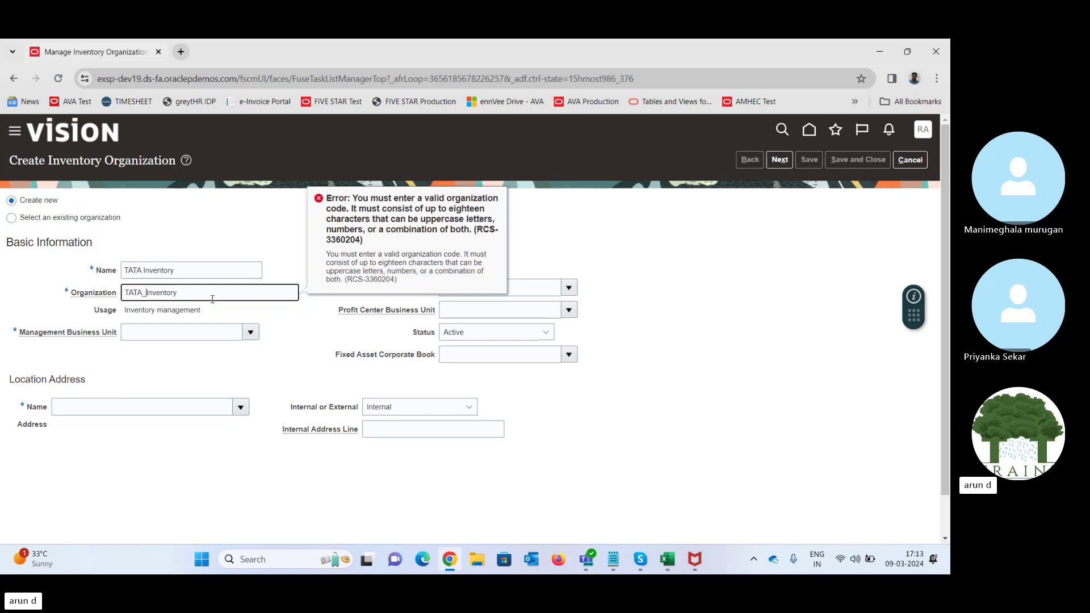
pyautogui.press('Tab')
pyautogui.doubleClick(240, 290)
pyautogui.click(222, 285)
pyautogui.press('BackSpace')
pyautogui.press('BackSpace')
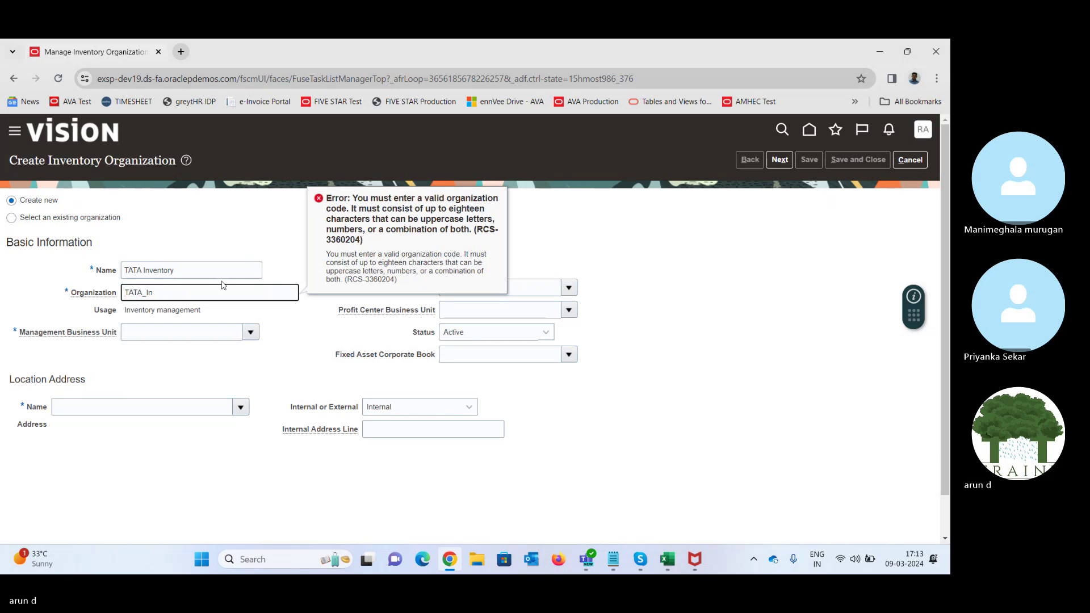
pyautogui.write('NVE')
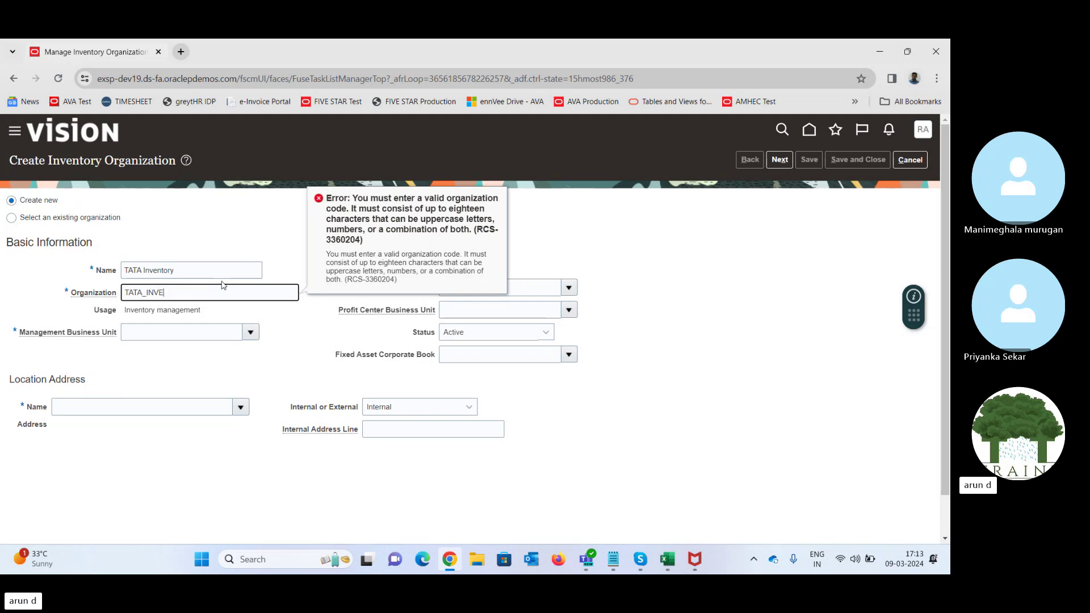
pyautogui.write('NTORY')
pyautogui.press('Tab')
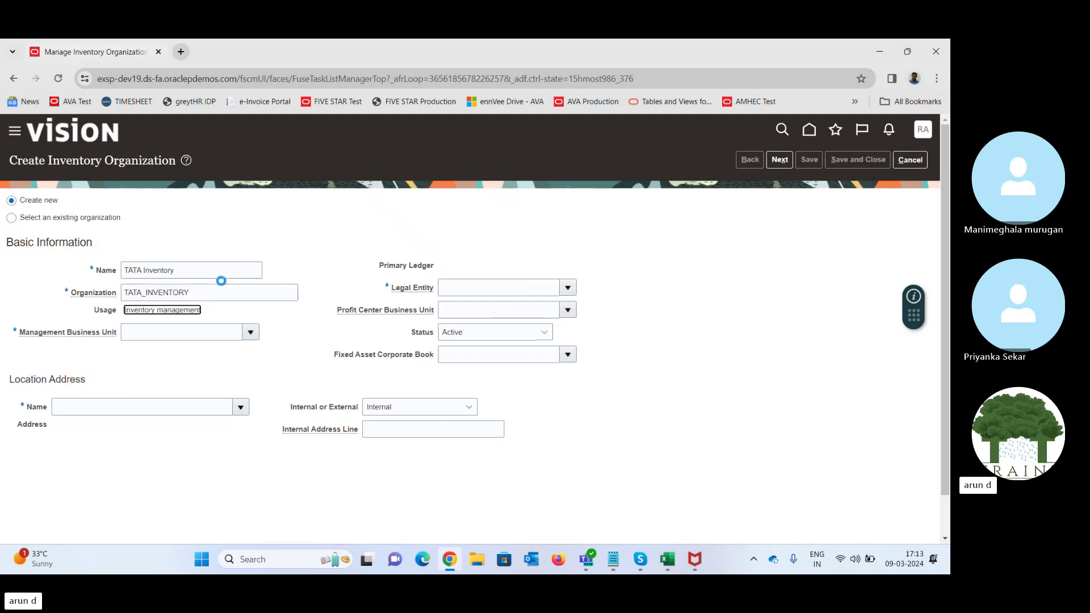
# - Clear the stray text selection and bring up the Management Business Unit list
pyautogui.click(140, 272)
pyautogui.moveTo(79, 294); pyautogui.dragTo(115, 299)
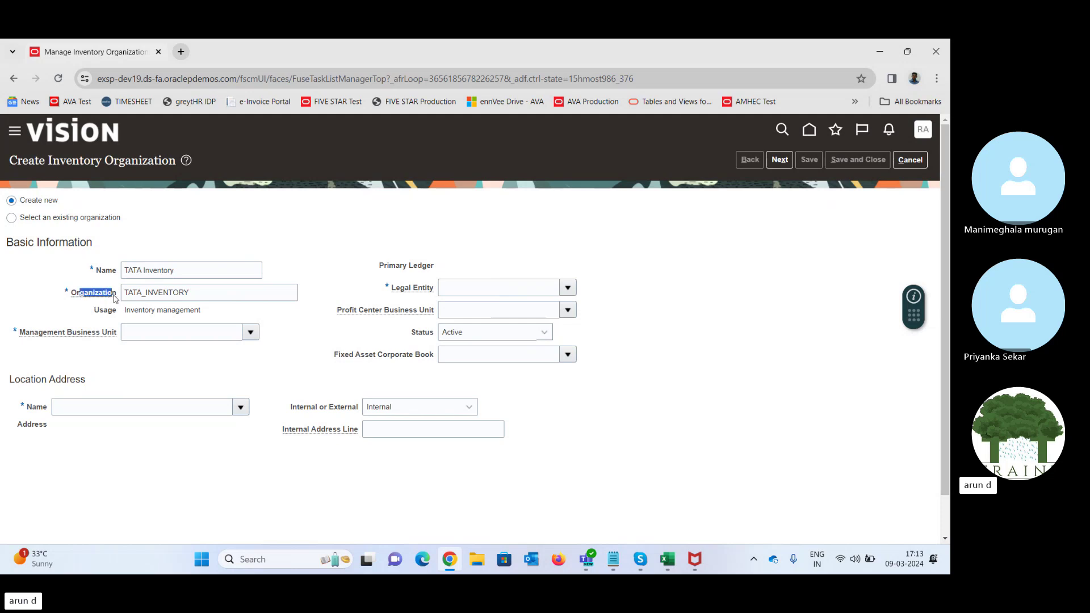
pyautogui.click(326, 294)
pyautogui.click(251, 333)
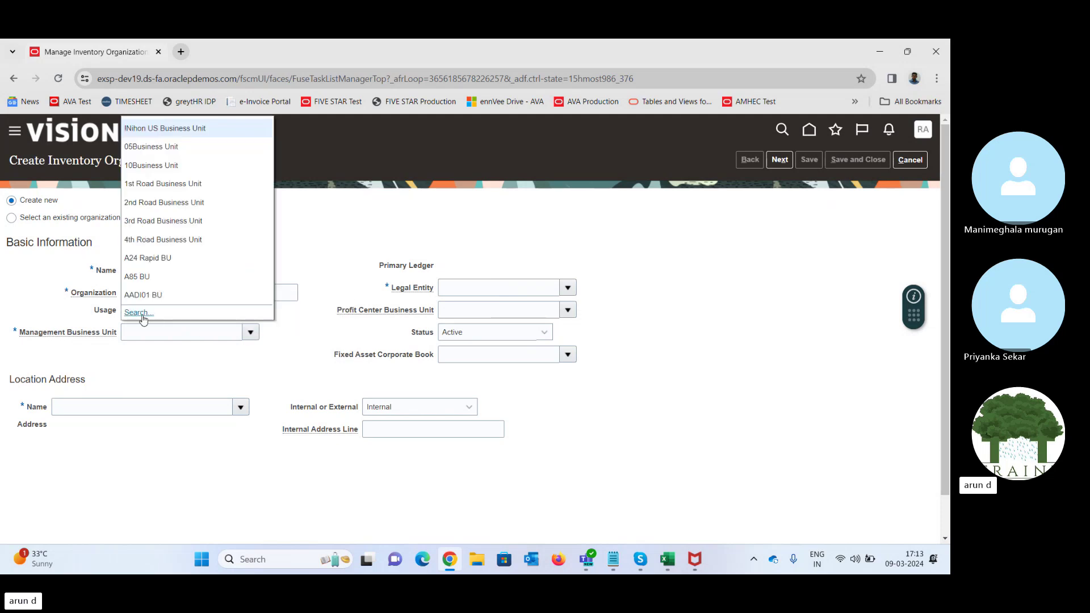
# - Search 'TAT' and set the management business unit to Tata Motors BU
pyautogui.click(139, 313)
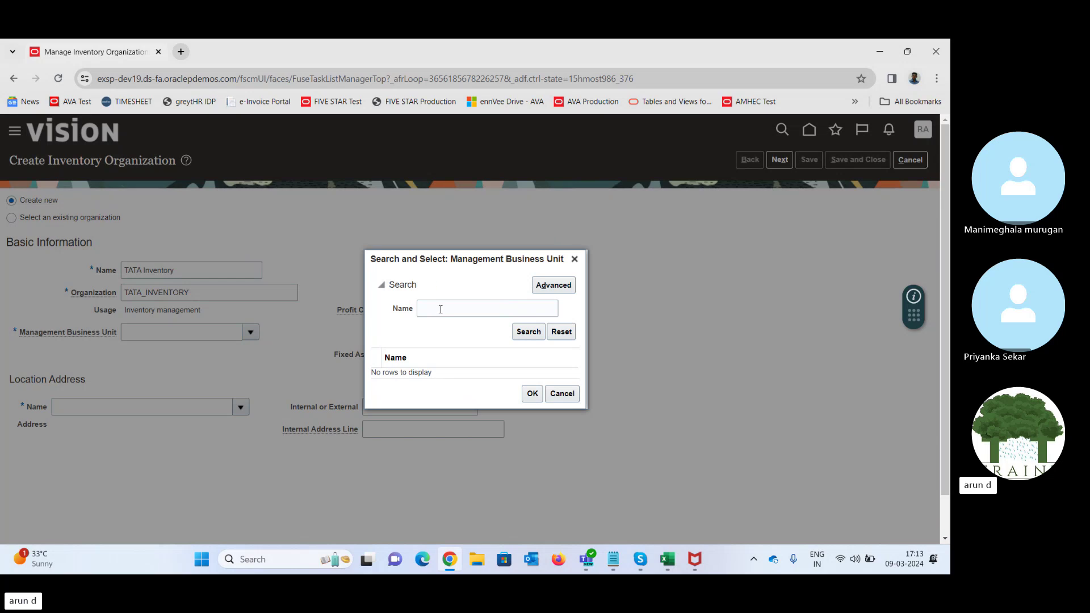
pyautogui.click(441, 310)
pyautogui.write('TAT')
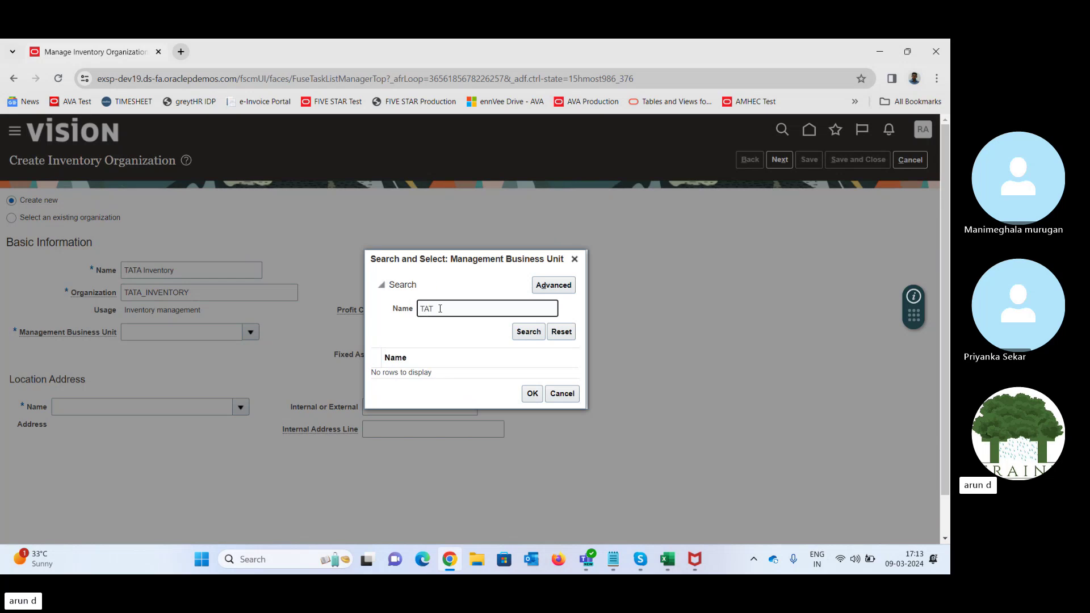
pyautogui.click(528, 331)
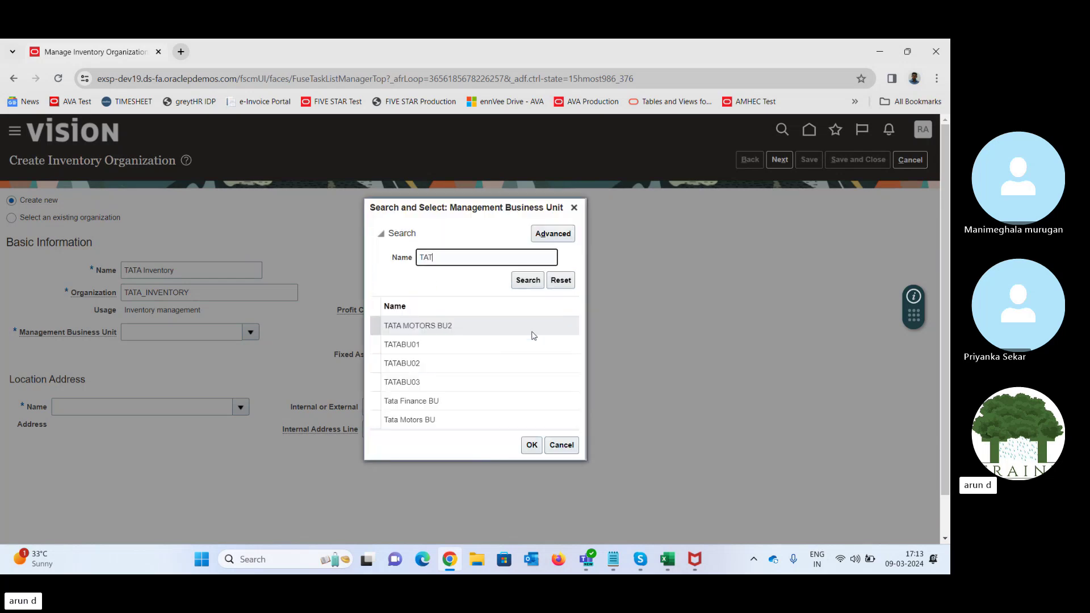
pyautogui.click(462, 345)
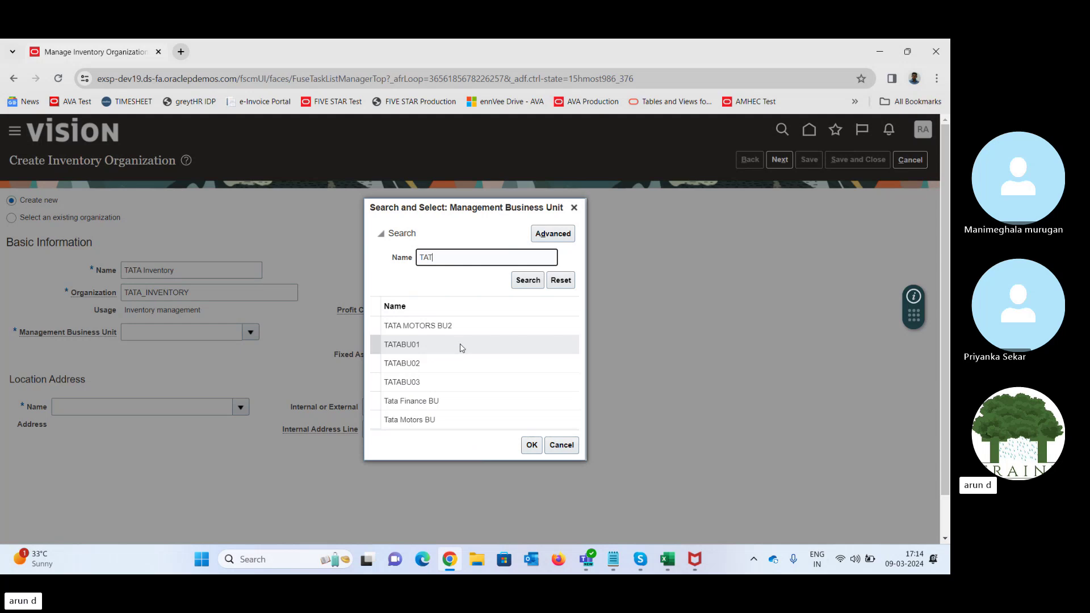
pyautogui.click(461, 348)
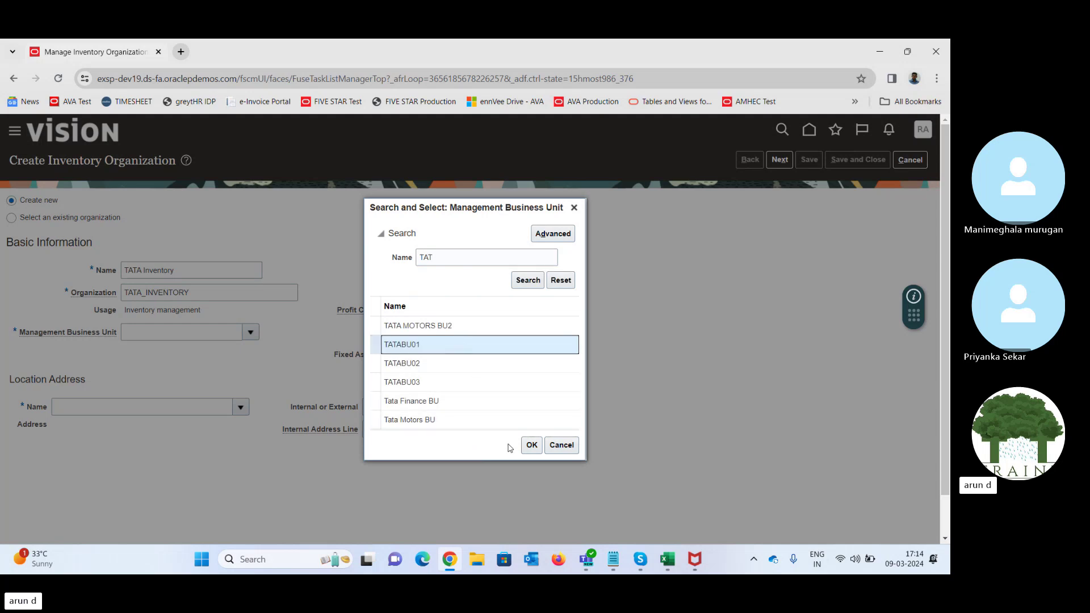
pyautogui.click(441, 421)
pyautogui.click(533, 446)
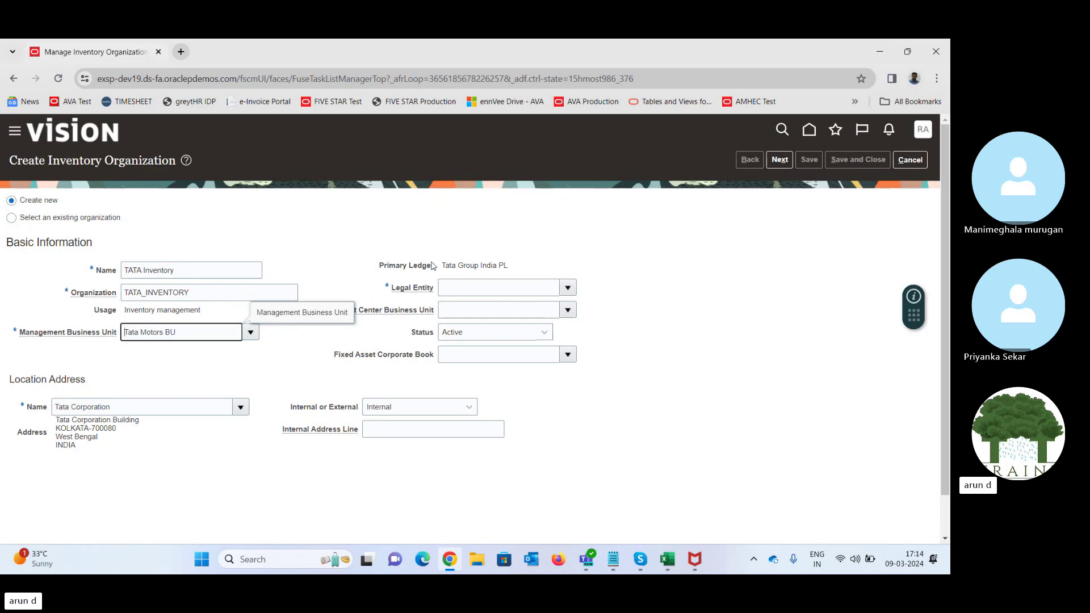
# - Choose Tata Motors as the legal entity, reviewing the Tata Group India PL ledger
pyautogui.moveTo(441, 265); pyautogui.dragTo(511, 265)
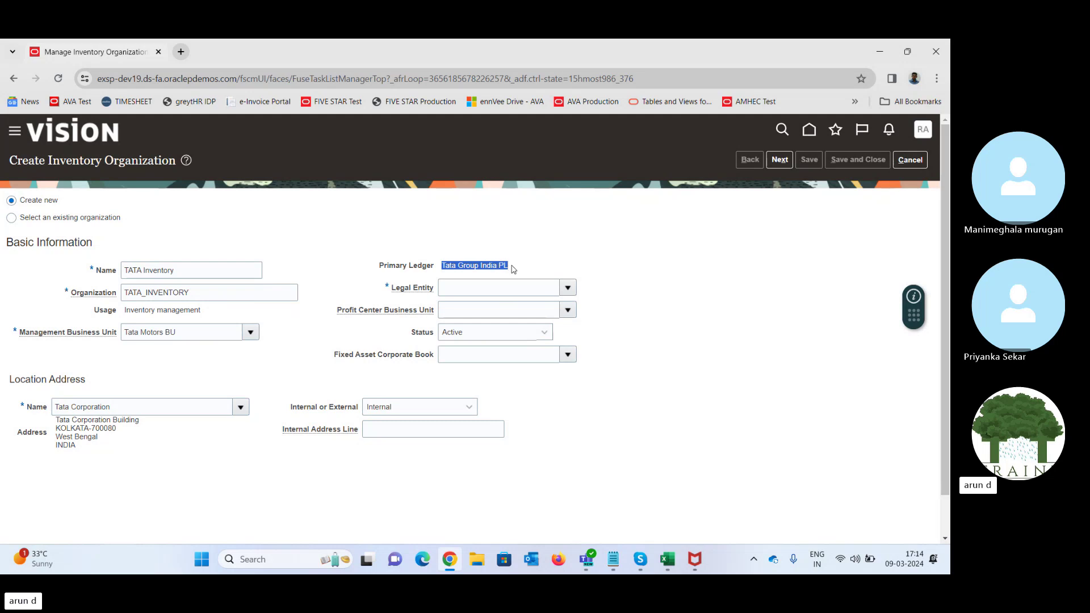
pyautogui.click(530, 241)
pyautogui.moveTo(447, 266); pyautogui.dragTo(531, 275)
pyautogui.click(570, 262)
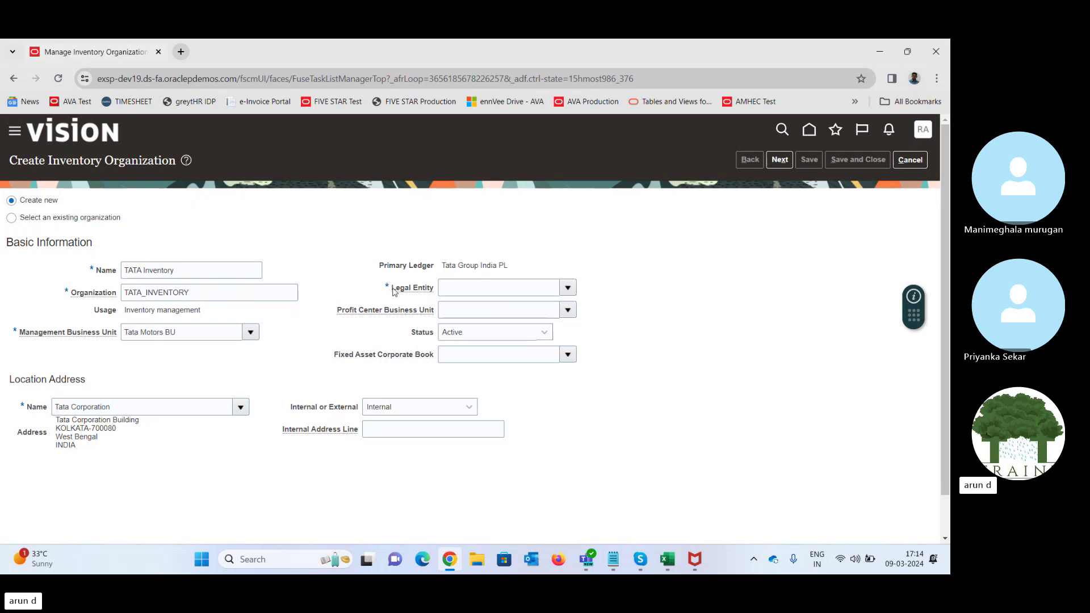
pyautogui.moveTo(393, 290); pyautogui.dragTo(435, 290)
pyautogui.click(569, 238)
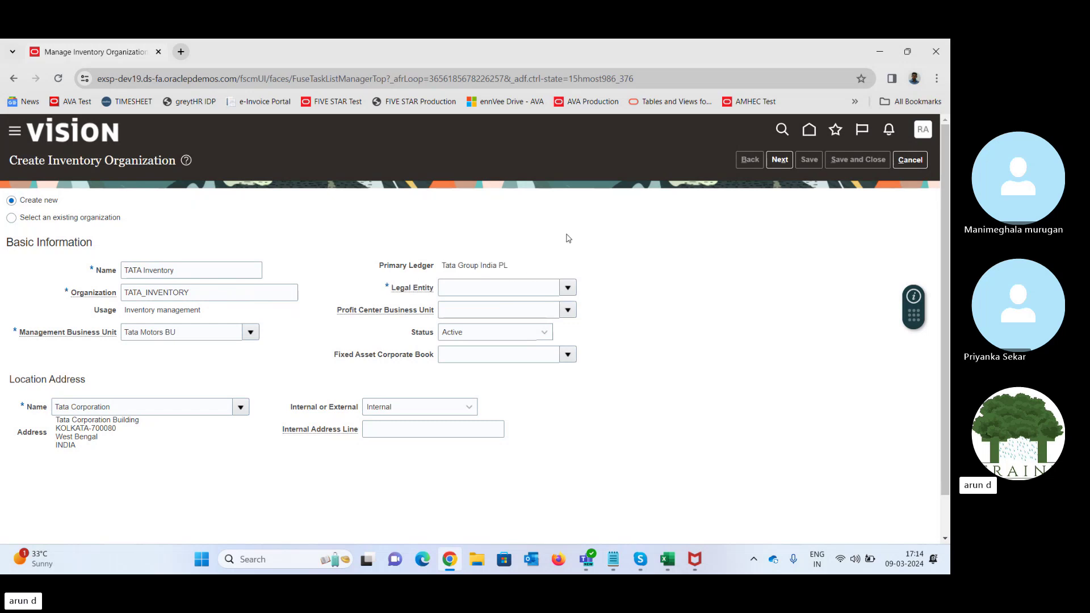
pyautogui.click(567, 289)
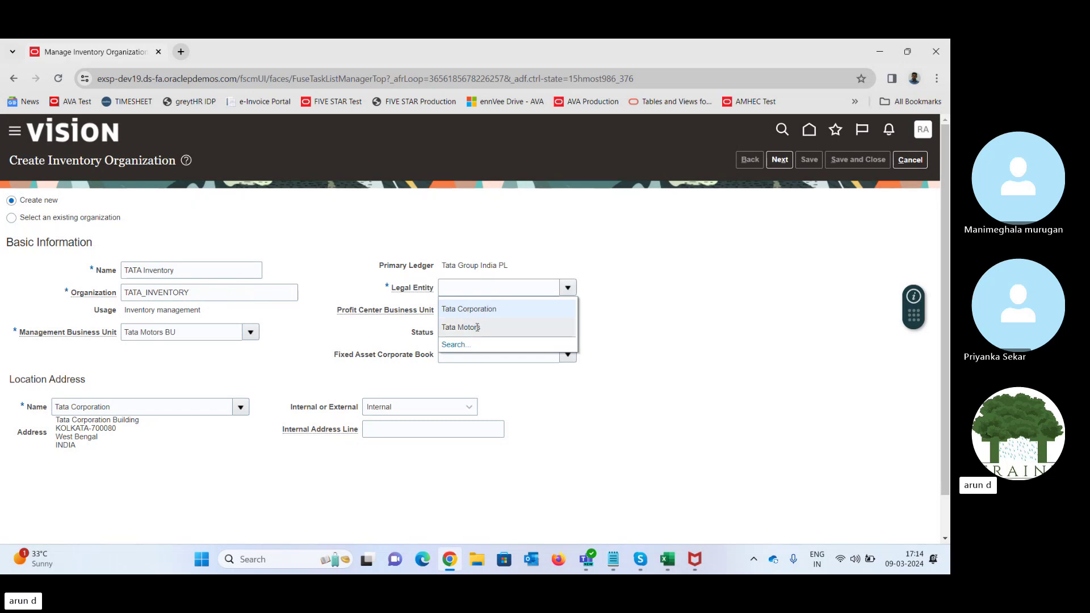
pyautogui.click(478, 328)
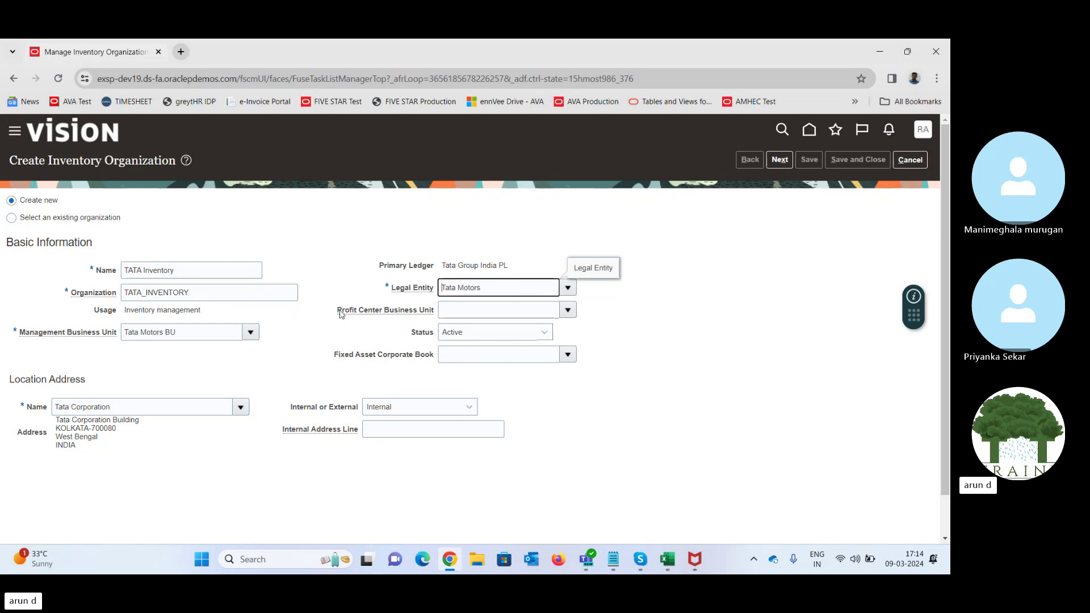
pyautogui.moveTo(339, 311); pyautogui.dragTo(390, 317)
pyautogui.moveTo(346, 358); pyautogui.dragTo(430, 359)
# - Clear the highlighted label text on the organization form
pyautogui.click(351, 335)
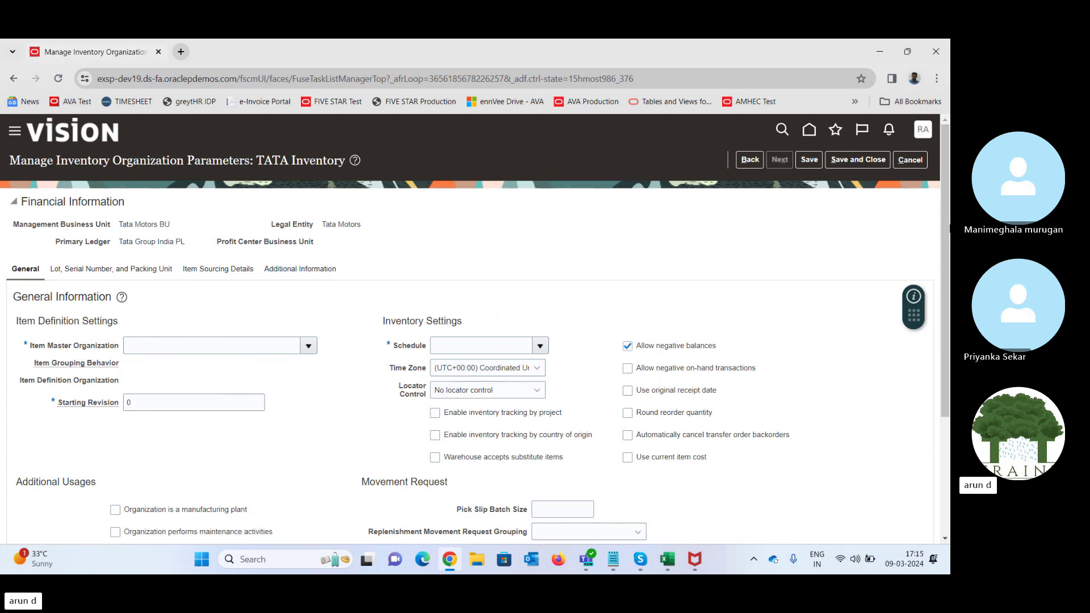
# - Review the Item Master Organization field, then switch to Book1 in Excel at cell O27
pyautogui.moveTo(947, 227); pyautogui.dragTo(946, 251)
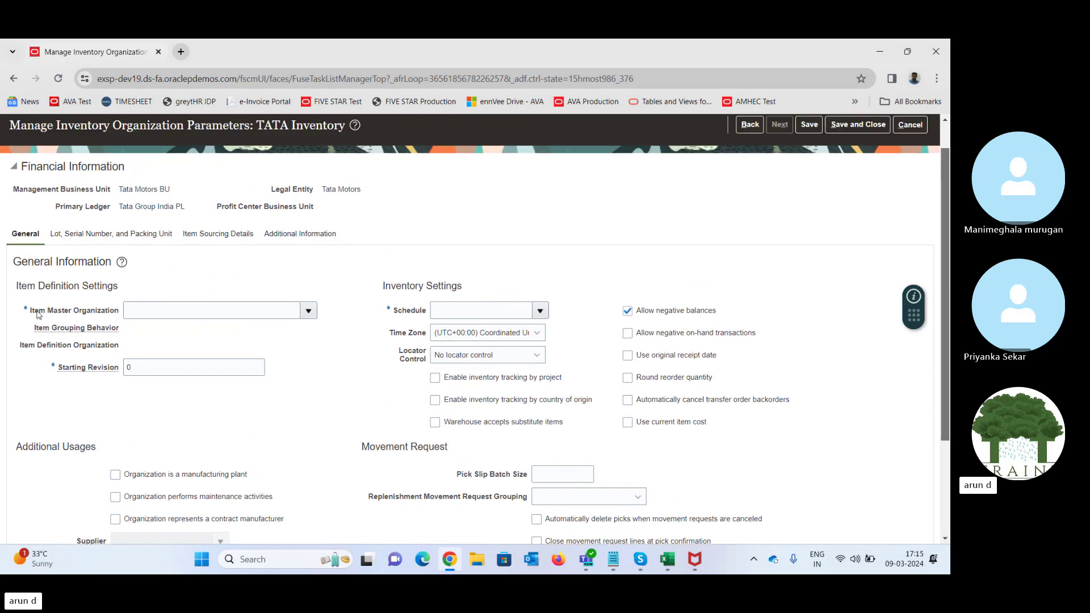
pyautogui.moveTo(38, 314); pyautogui.dragTo(119, 314)
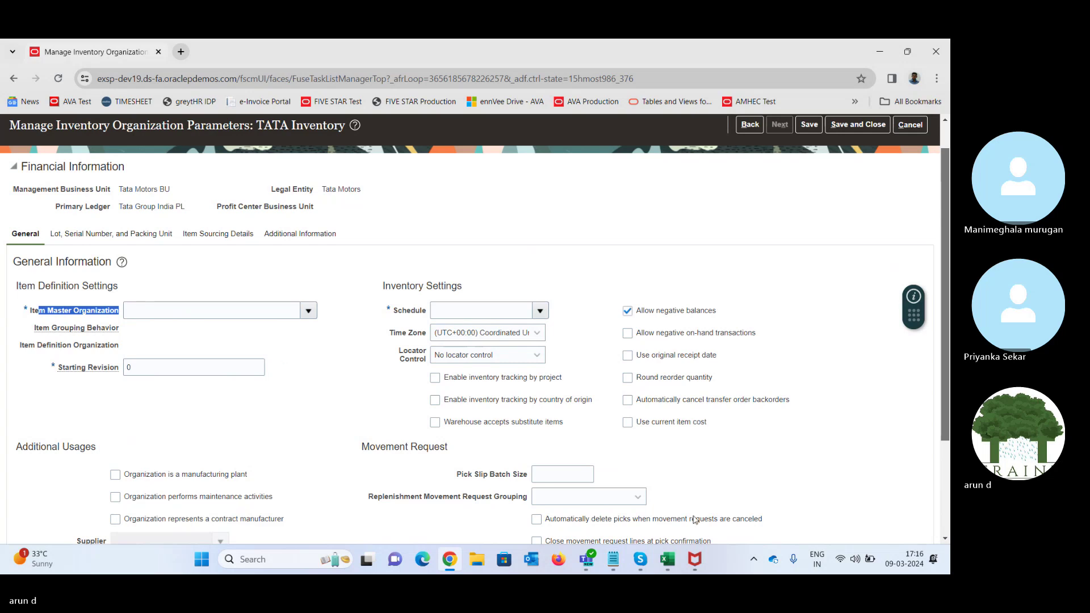
pyautogui.moveTo(669, 562)
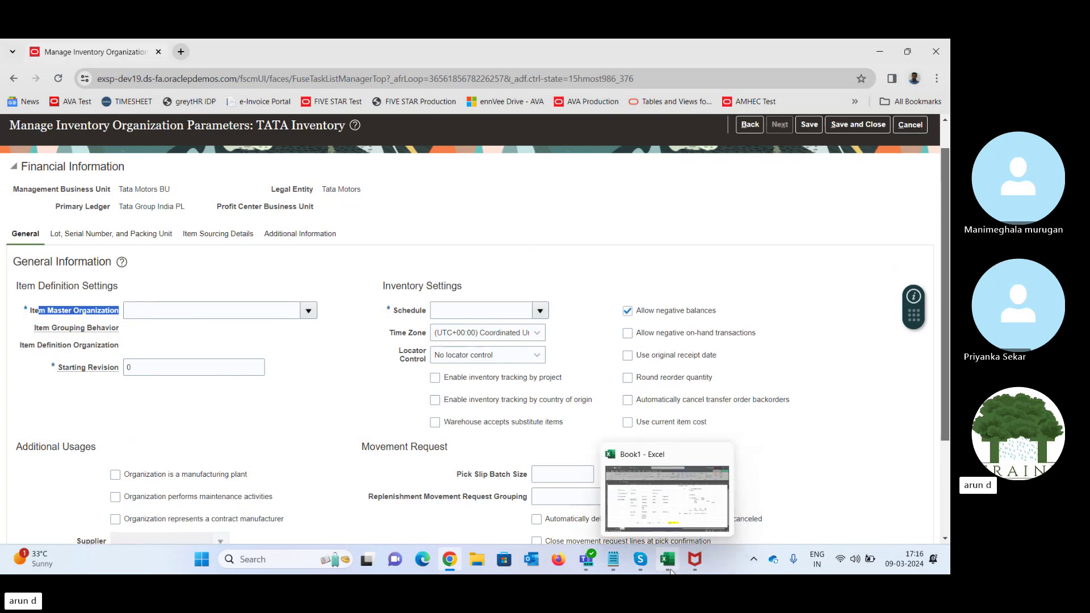
pyautogui.click(683, 516)
pyautogui.click(638, 465)
# - Enter TATA INV ORG in Q25 and Item Master in O25
pyautogui.click(641, 472)
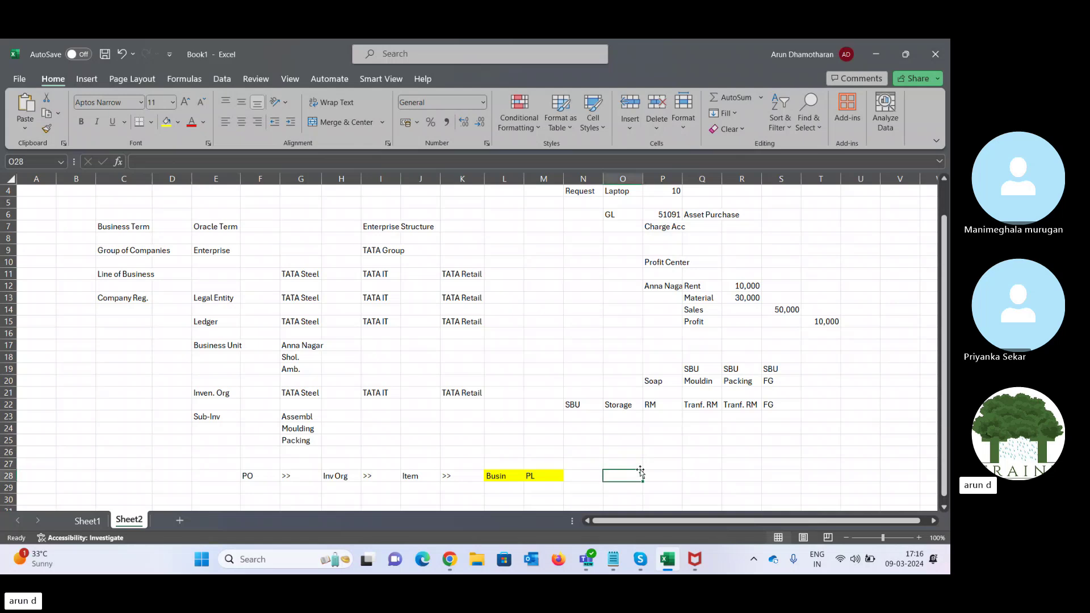
pyautogui.press('Right')
pyautogui.press('Right')
pyautogui.press('Up')
pyautogui.press('Up')
pyautogui.press('Up')
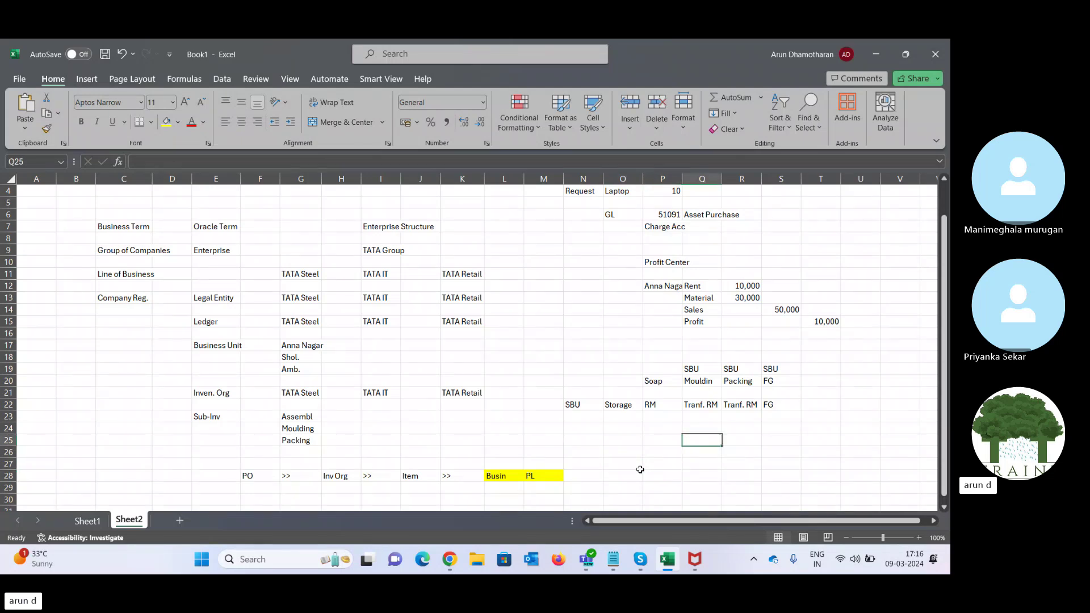
pyautogui.write('TATA')
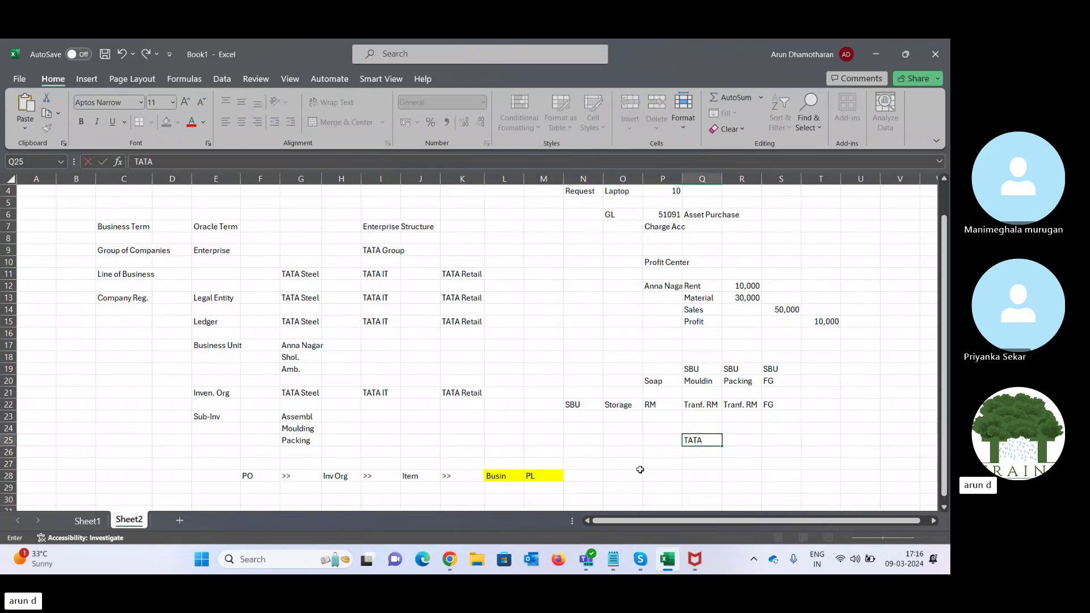
pyautogui.write(' INV ORG')
pyautogui.press('Tab')
pyautogui.press('Left')
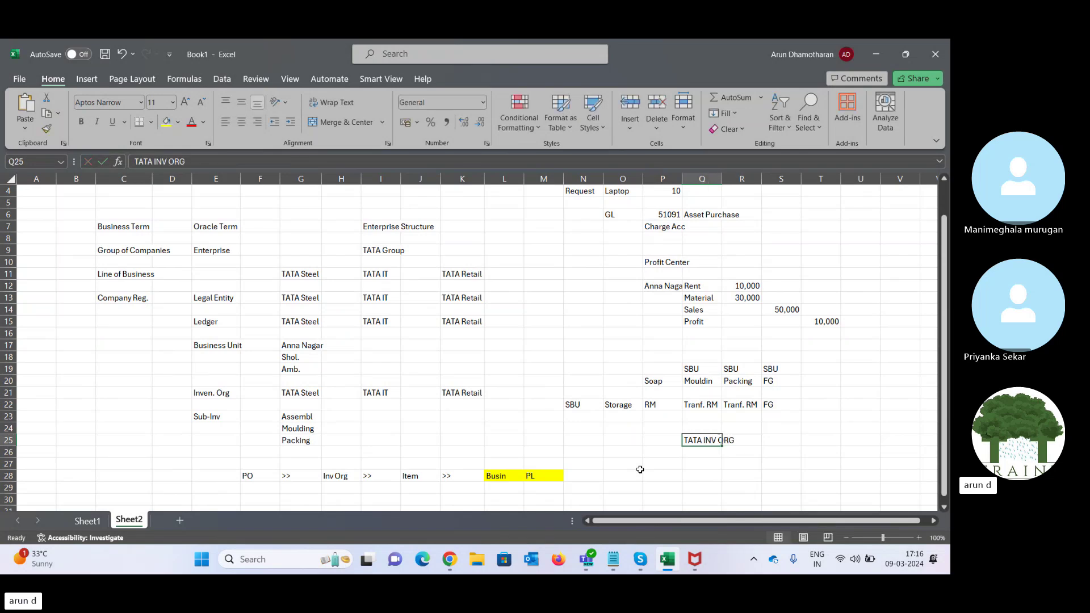
pyautogui.press('Left')
pyautogui.press('Left')
pyautogui.write('I')
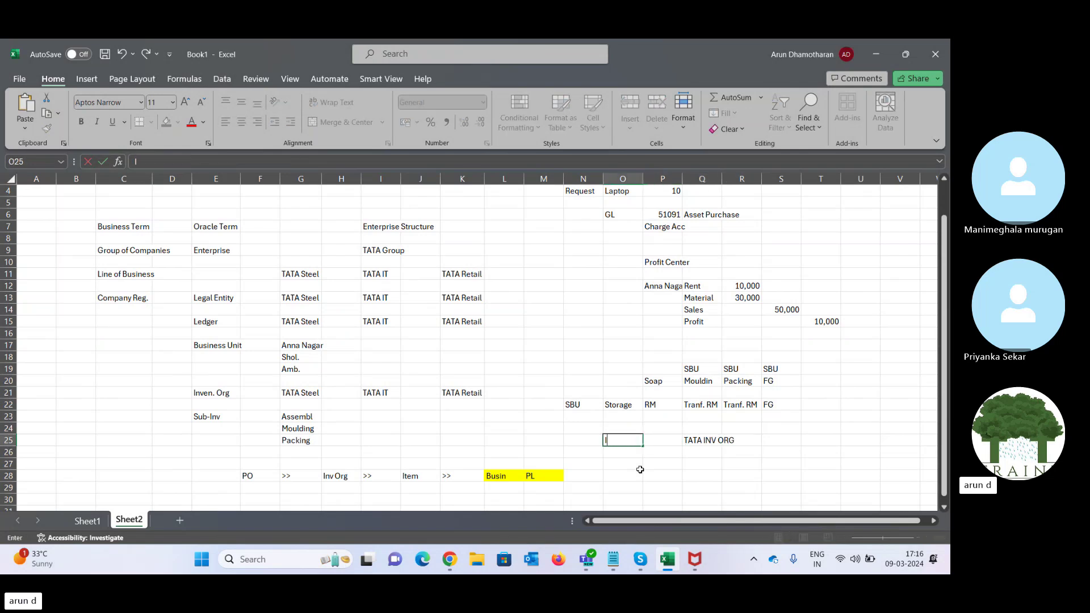
pyautogui.write('tem Master')
pyautogui.press('Tab')
pyautogui.press('Tab')
pyautogui.press('Tab')
# - Fill P27:R27 with AN TATA ST, NDM TATA STEEL and SL TATA STEEL
pyautogui.press('Left')
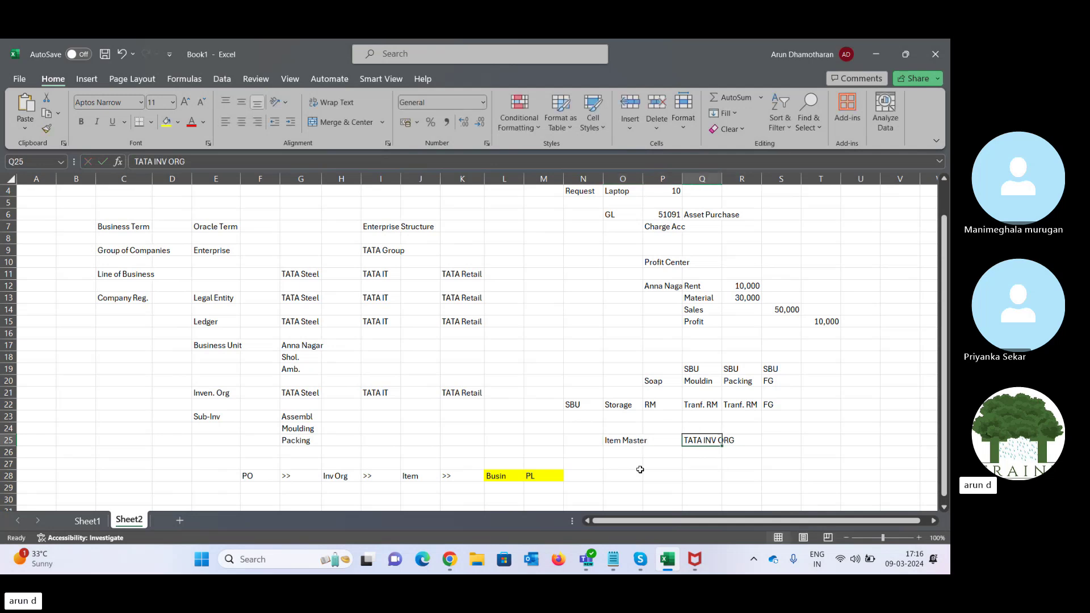
pyautogui.press('Down')
pyautogui.press('Down')
pyautogui.press('Left')
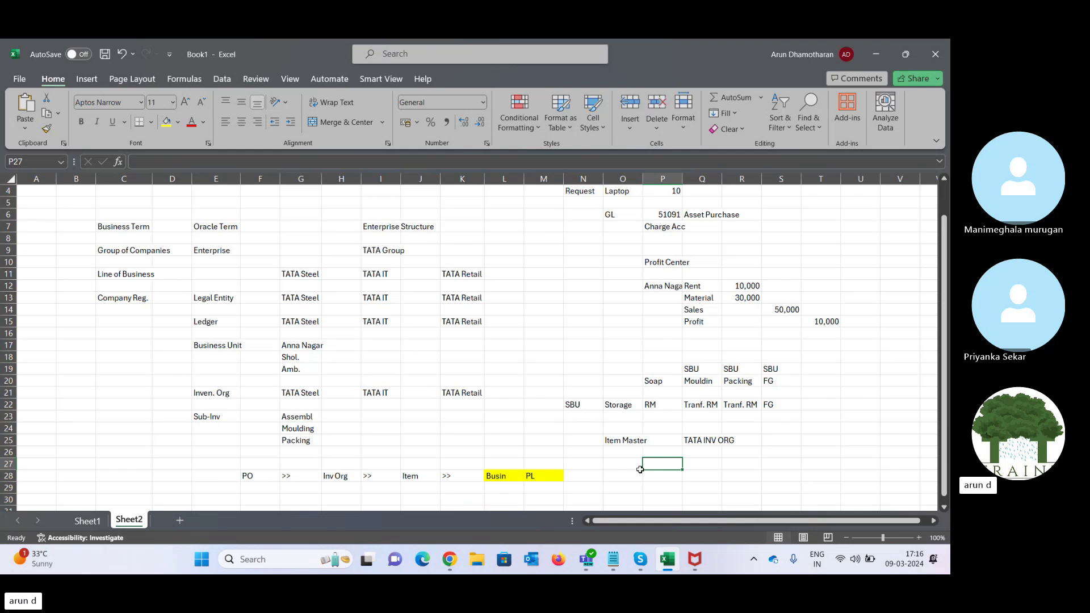
pyautogui.write('A')
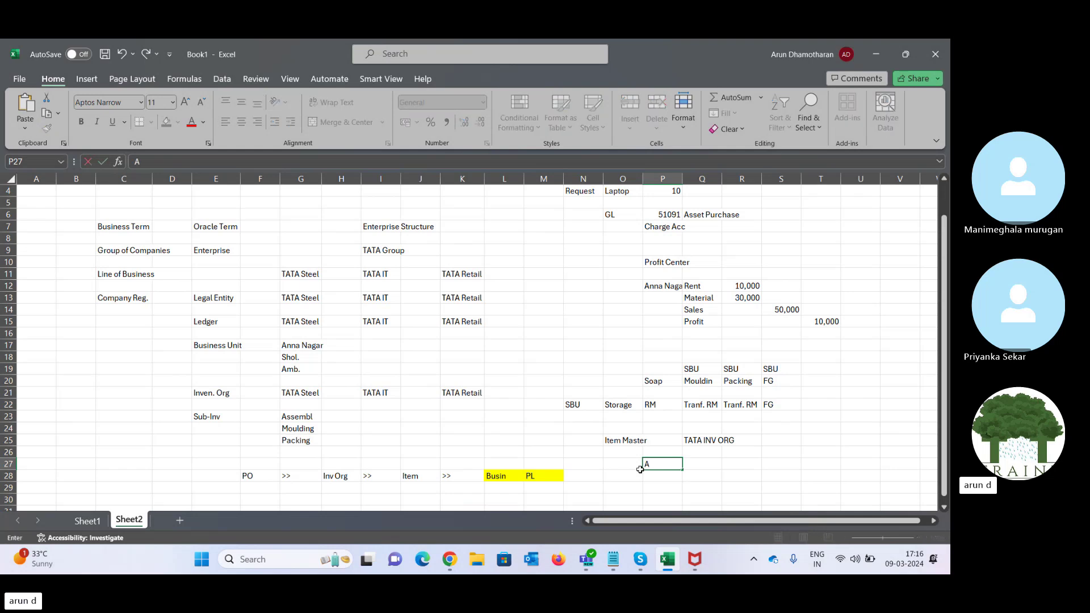
pyautogui.write('N TATA ST')
pyautogui.press('Tab')
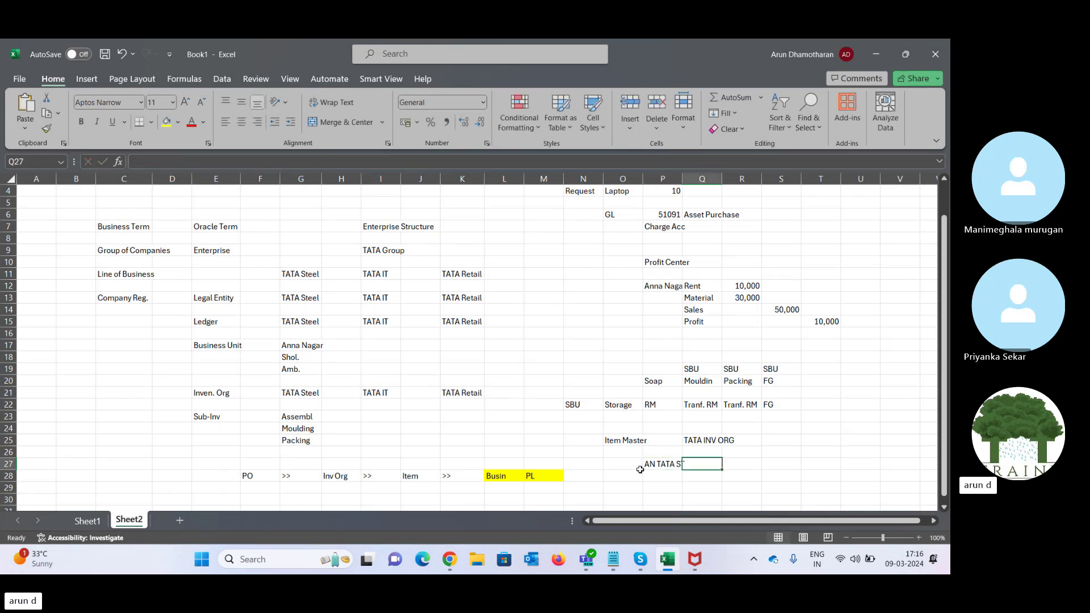
pyautogui.write('NDM')
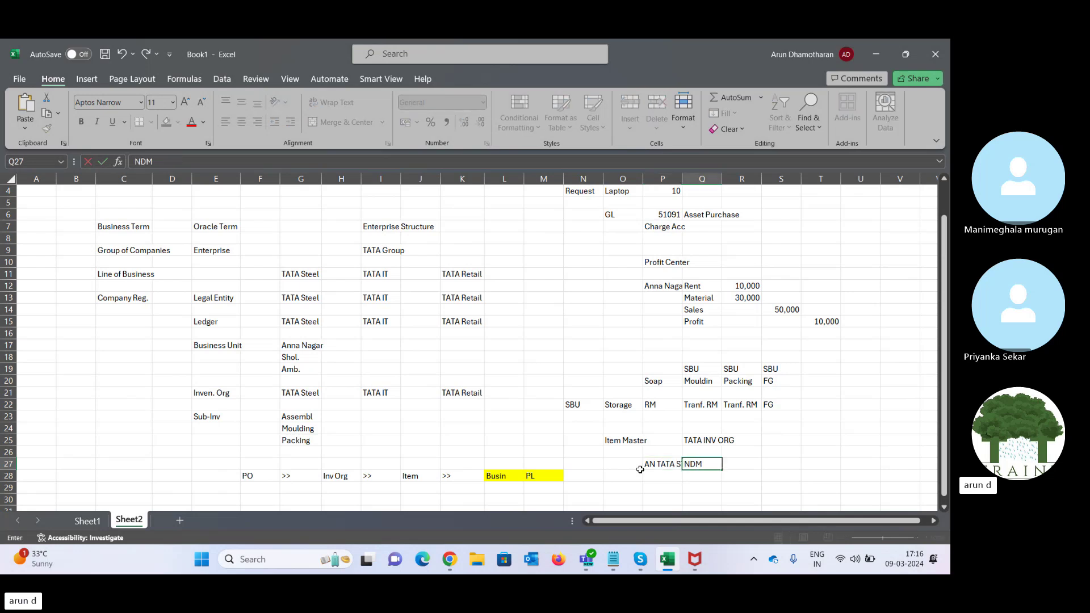
pyautogui.write(' TATA STEEL')
pyautogui.press('Tab')
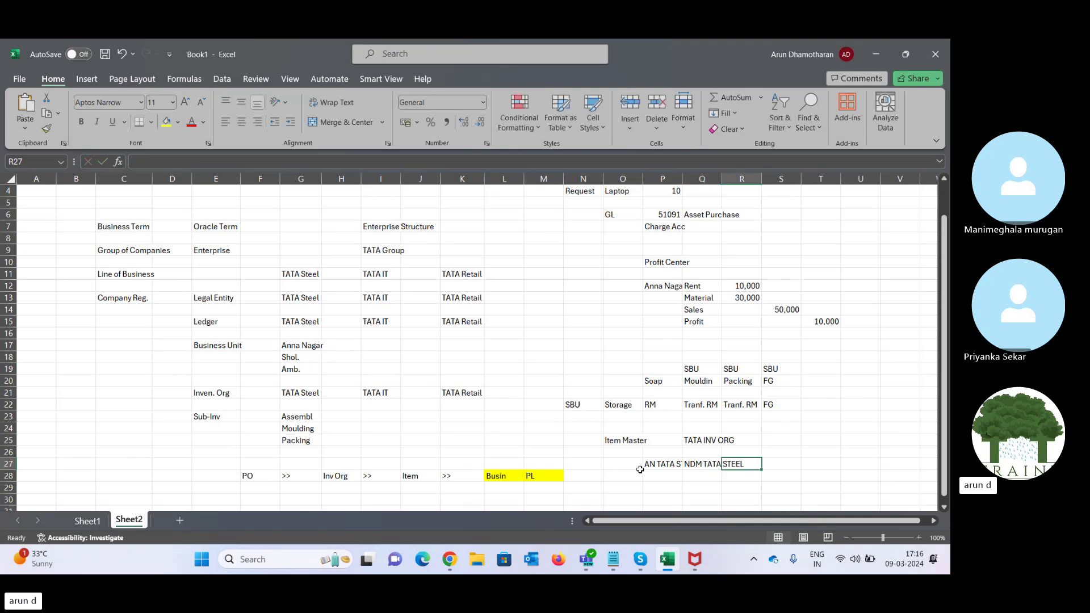
pyautogui.write('SL')
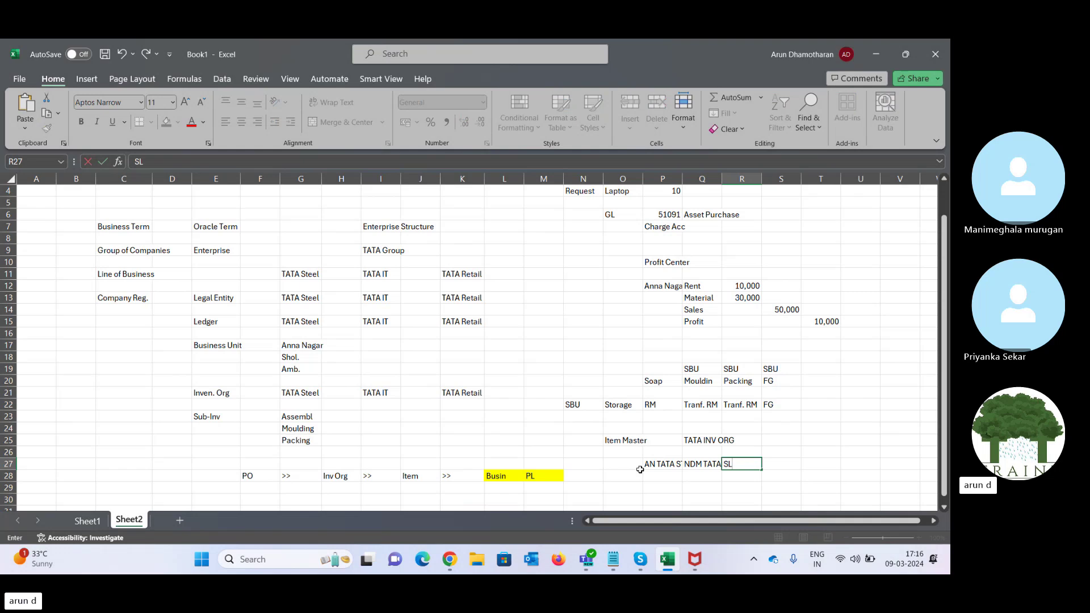
pyautogui.write(' TATA STEEL')
pyautogui.press('Tab')
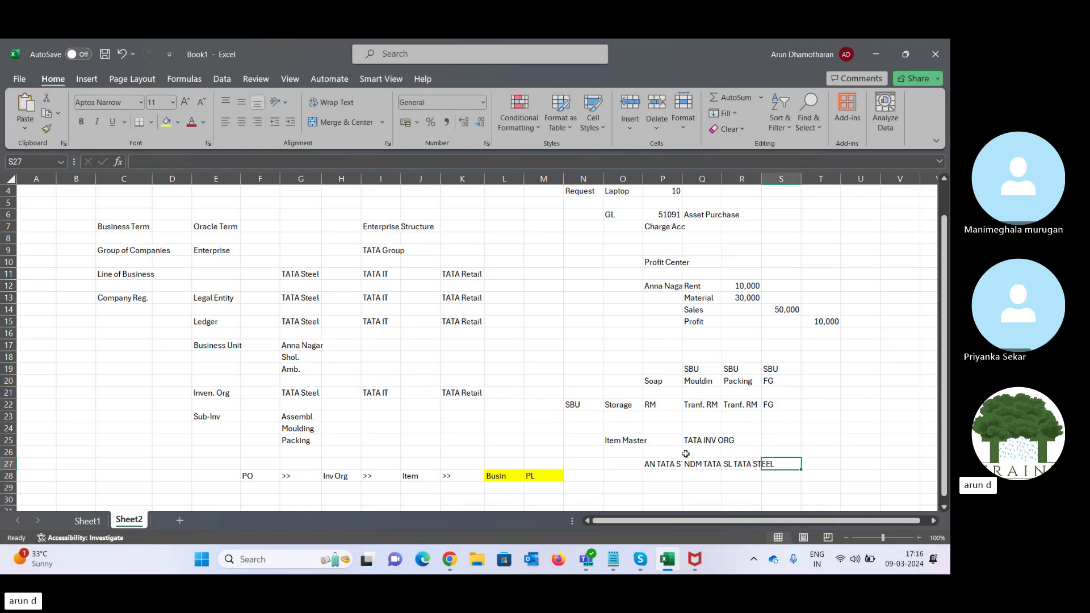
pyautogui.click(665, 465)
pyautogui.press('Left')
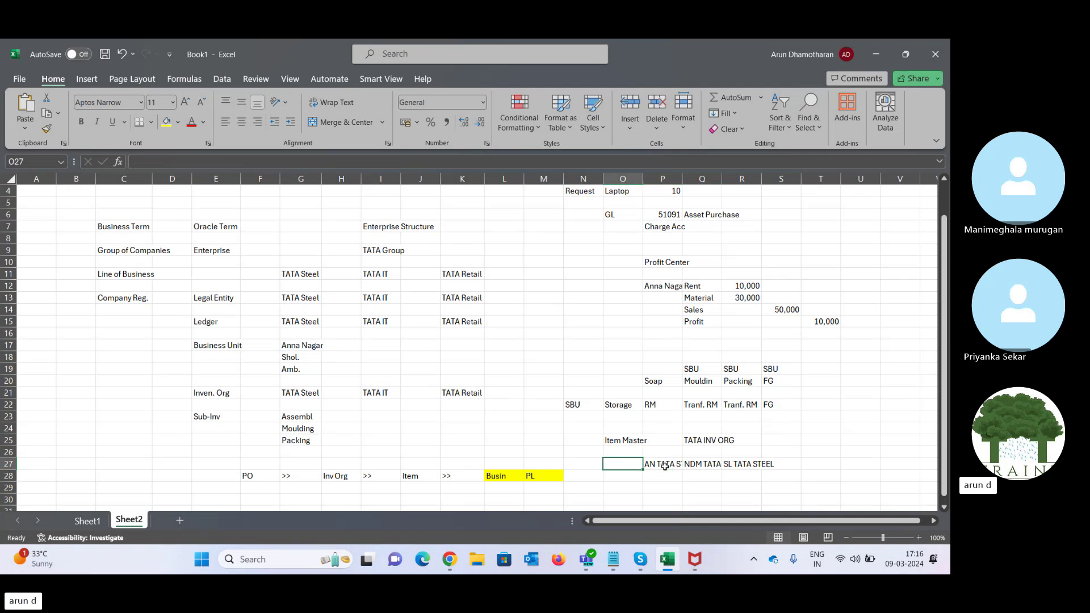
pyautogui.write('Loc')
pyautogui.press('Tab')
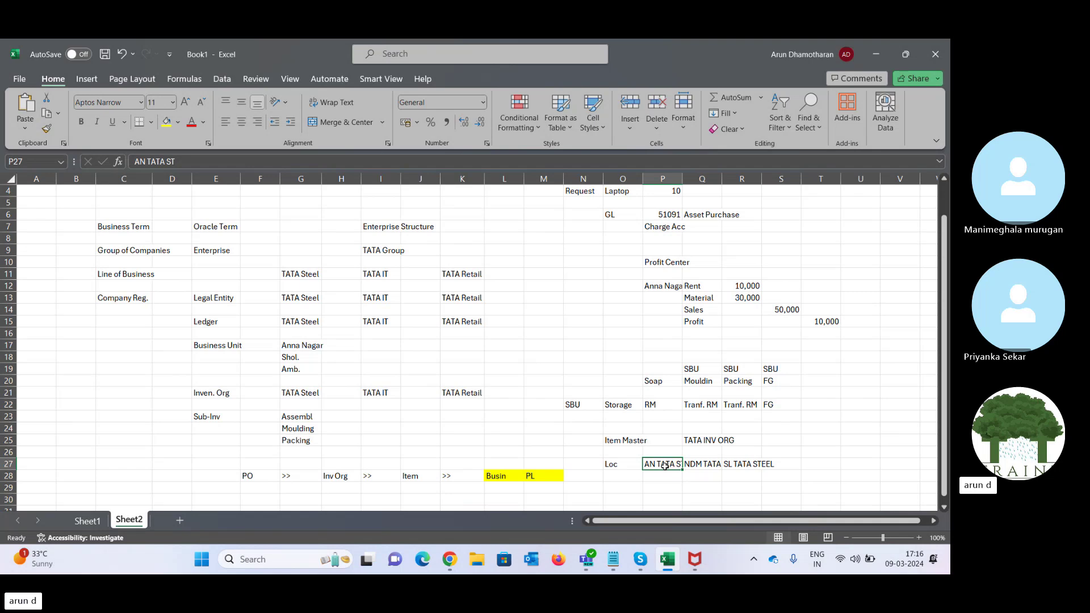
pyautogui.press('Right')
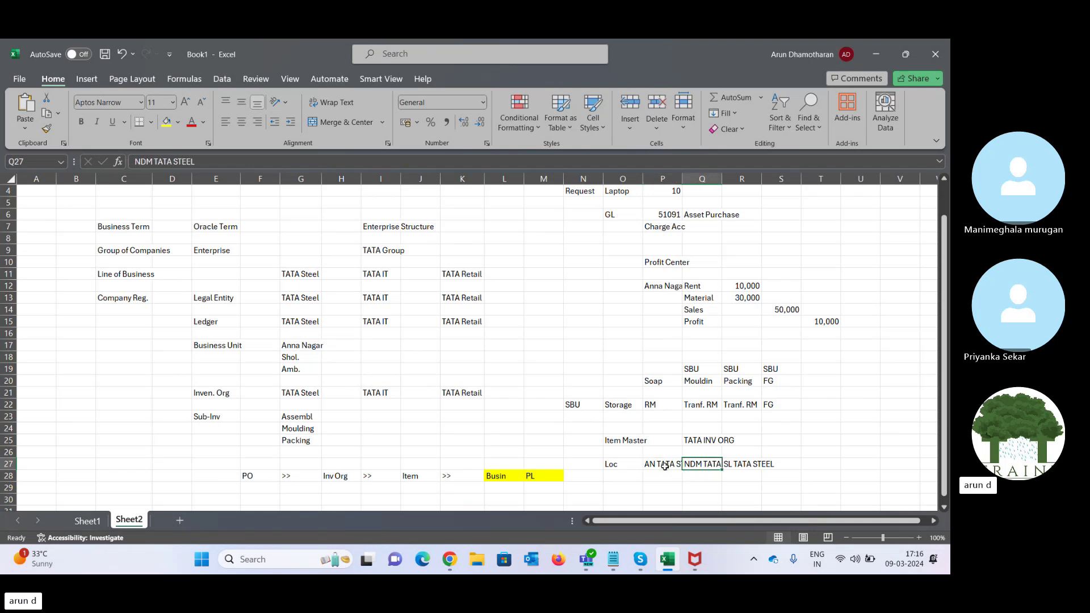
pyautogui.press('Right')
pyautogui.press('Left')
pyautogui.press('Up')
pyautogui.press('Up')
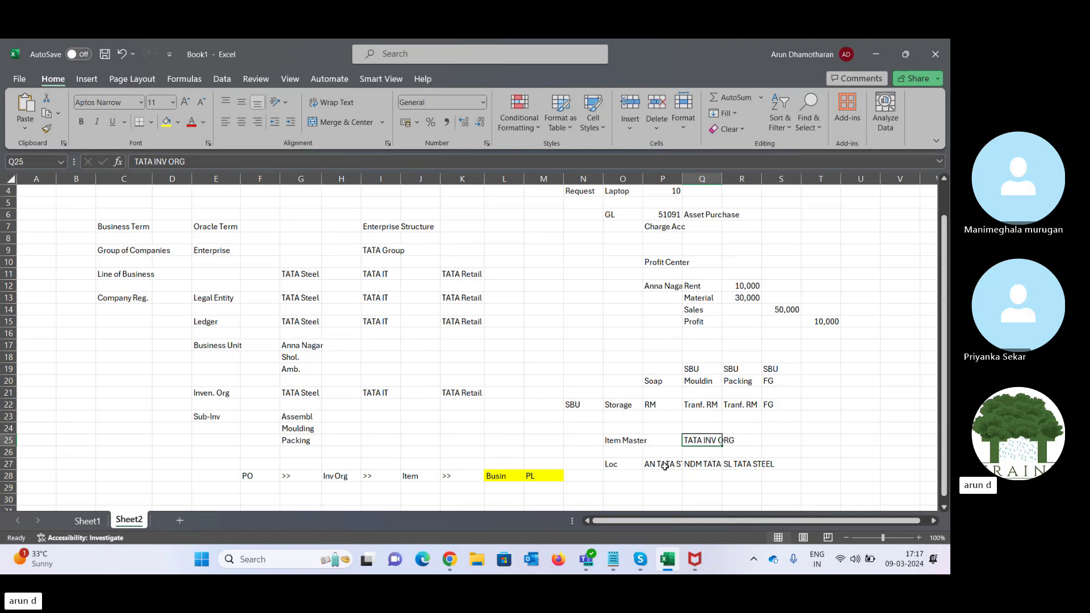
pyautogui.press('Left')
pyautogui.press('Down')
pyautogui.press('Down')
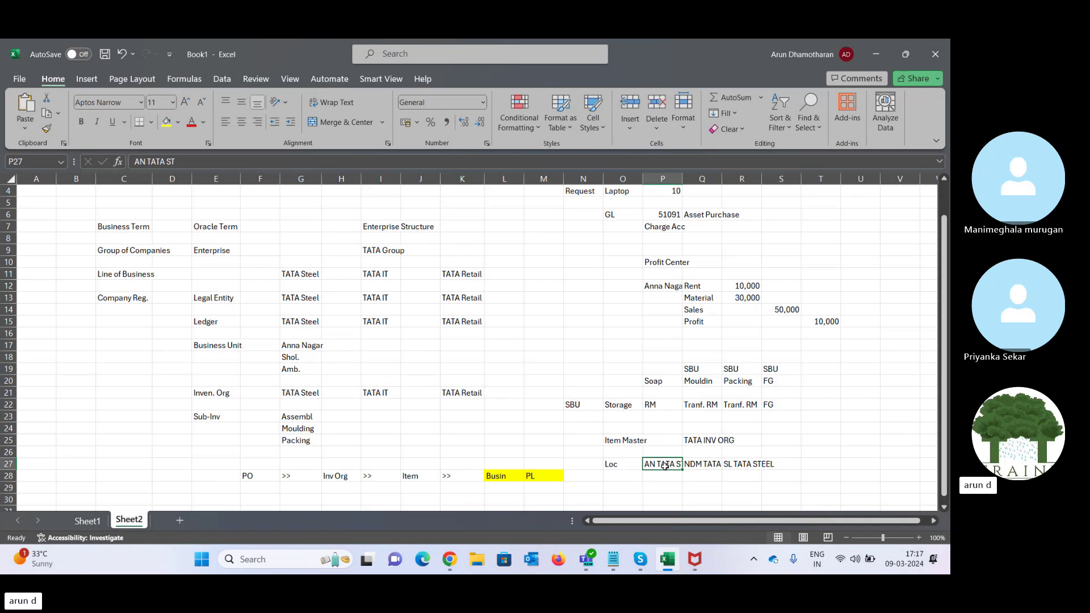
pyautogui.press('Right')
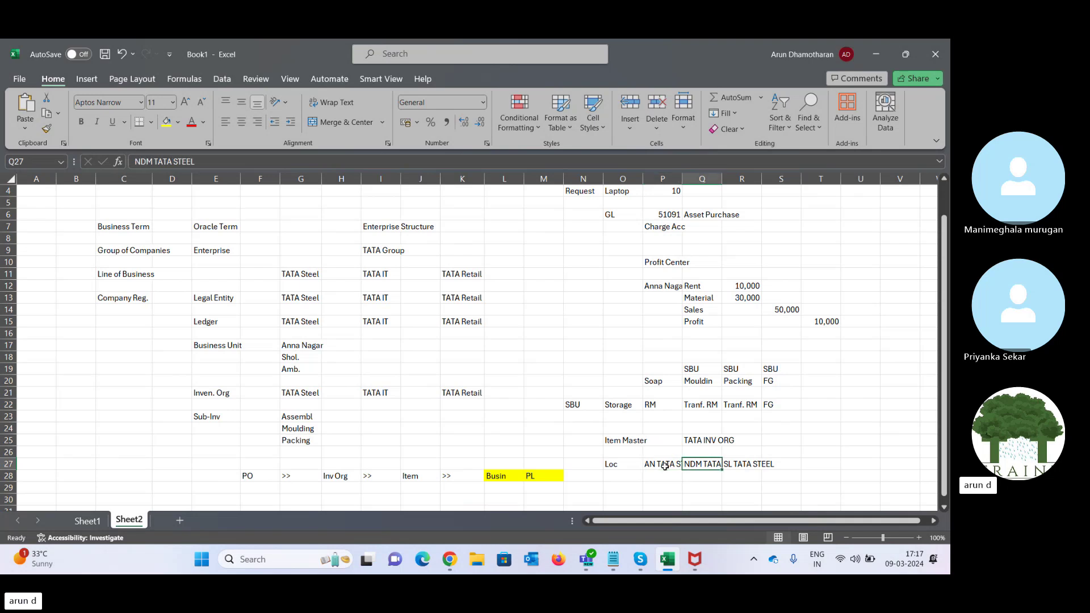
pyautogui.press('Up')
pyautogui.press('Up')
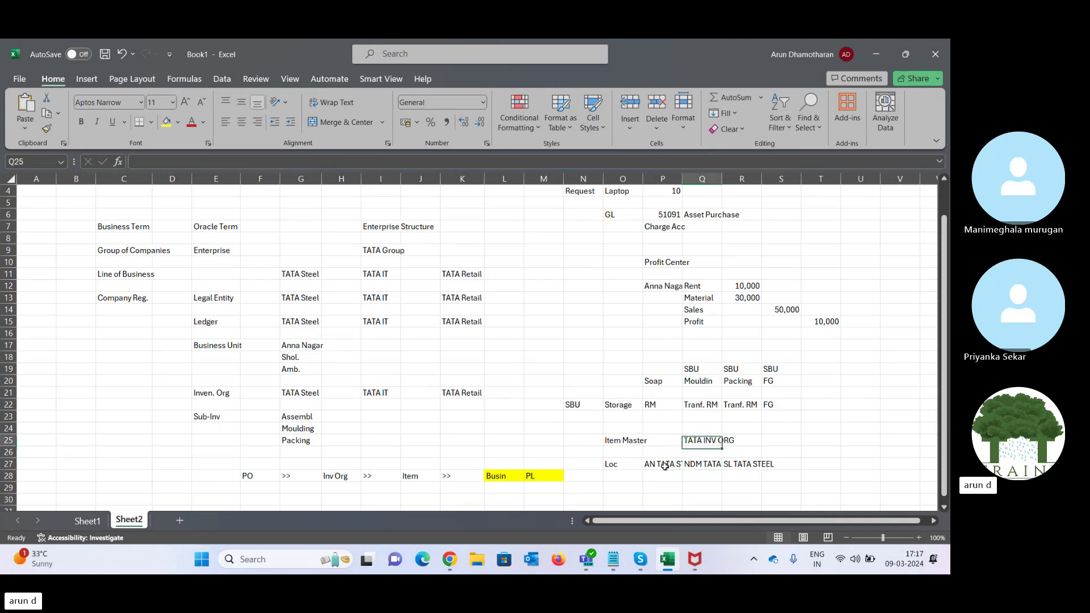
pyautogui.press('Left')
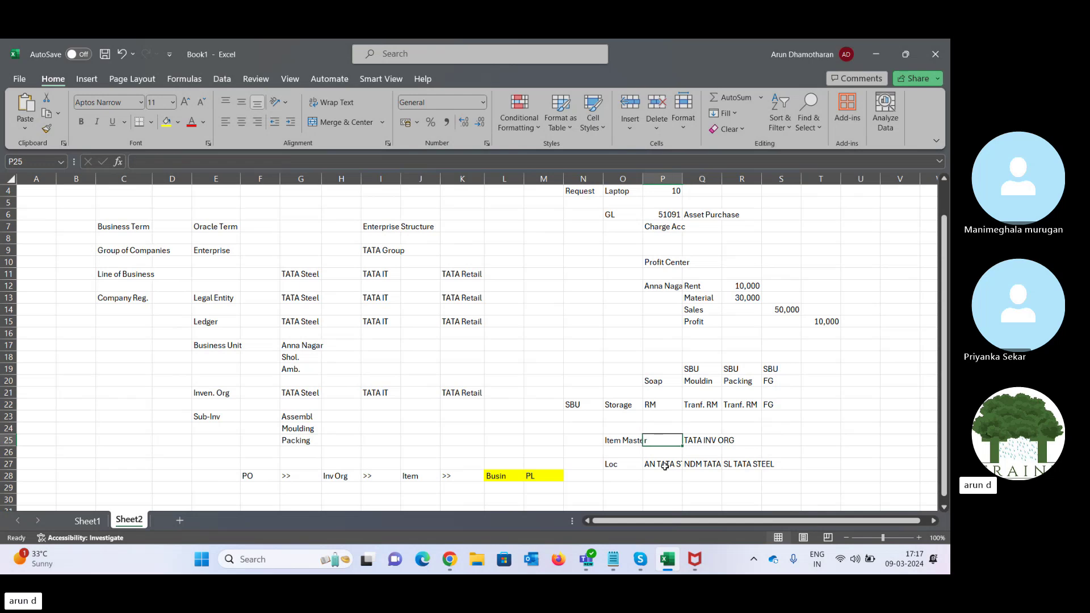
pyautogui.press('Down')
pyautogui.press('Down')
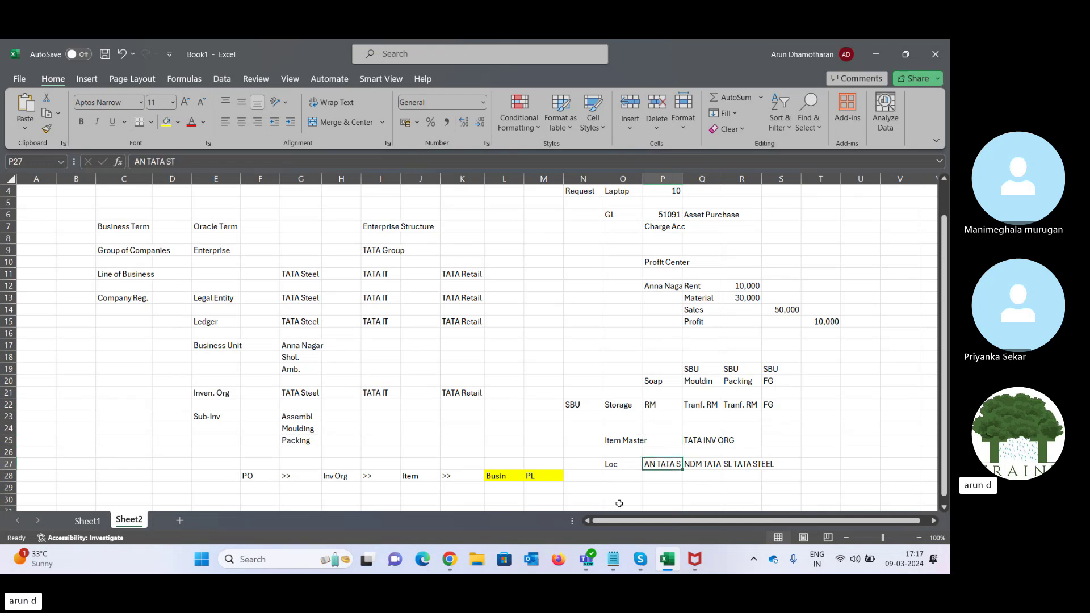
pyautogui.click(614, 466)
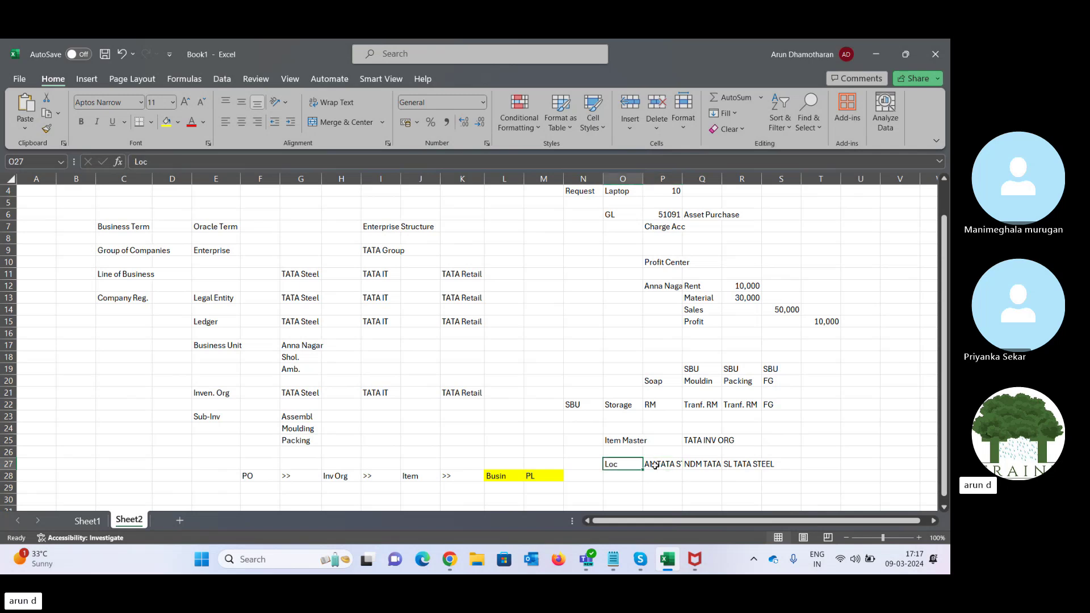
pyautogui.moveTo(656, 466); pyautogui.dragTo(769, 466)
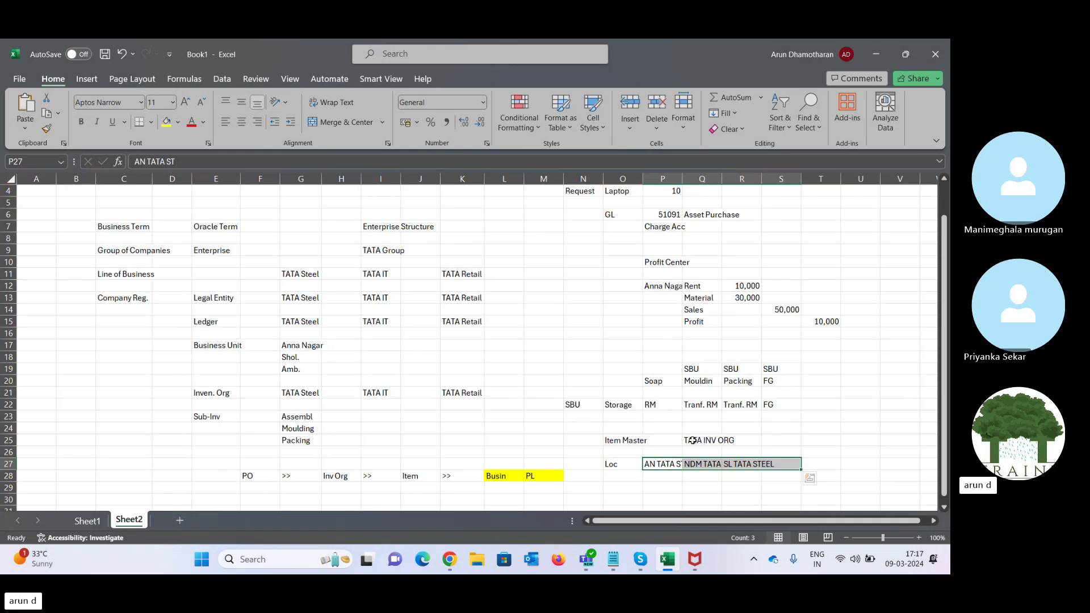
pyautogui.click(650, 464)
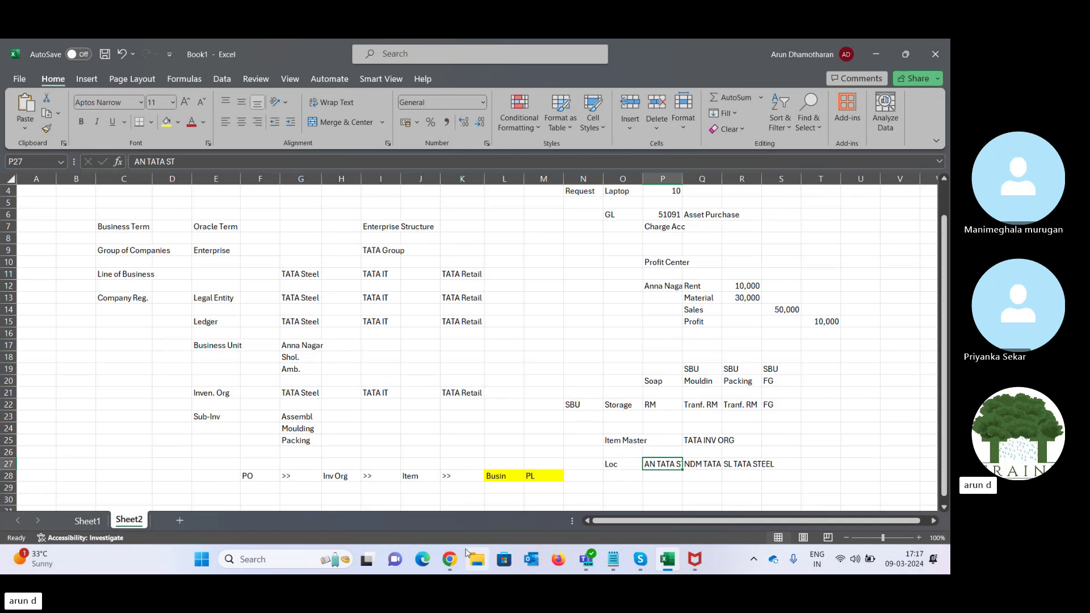
# - Choose TATA Inventory as the Item Master Organization on the parameters page
pyautogui.click(449, 559)
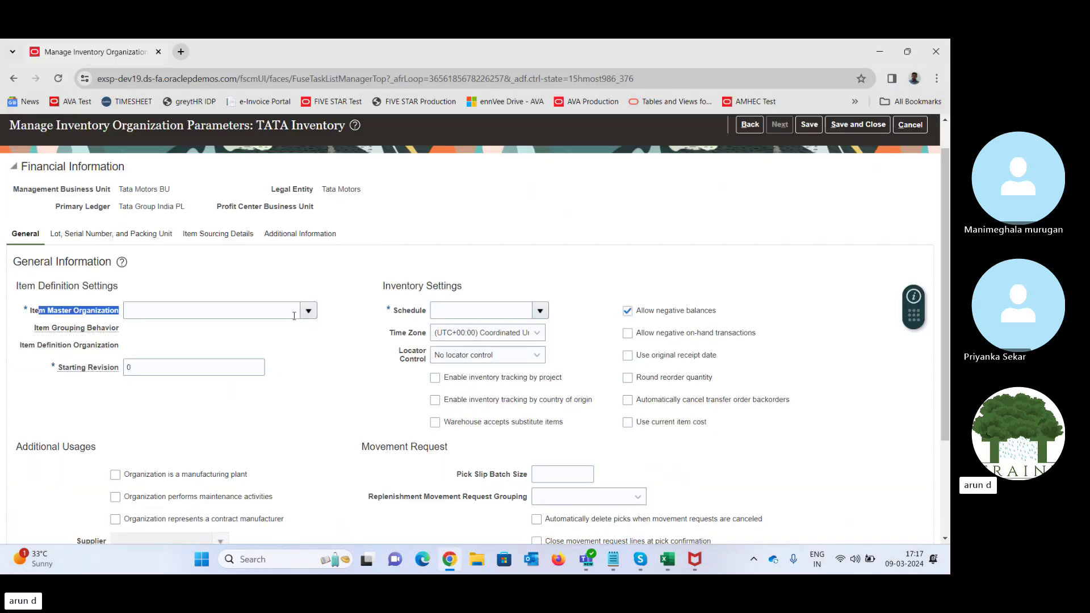
pyautogui.click(308, 311)
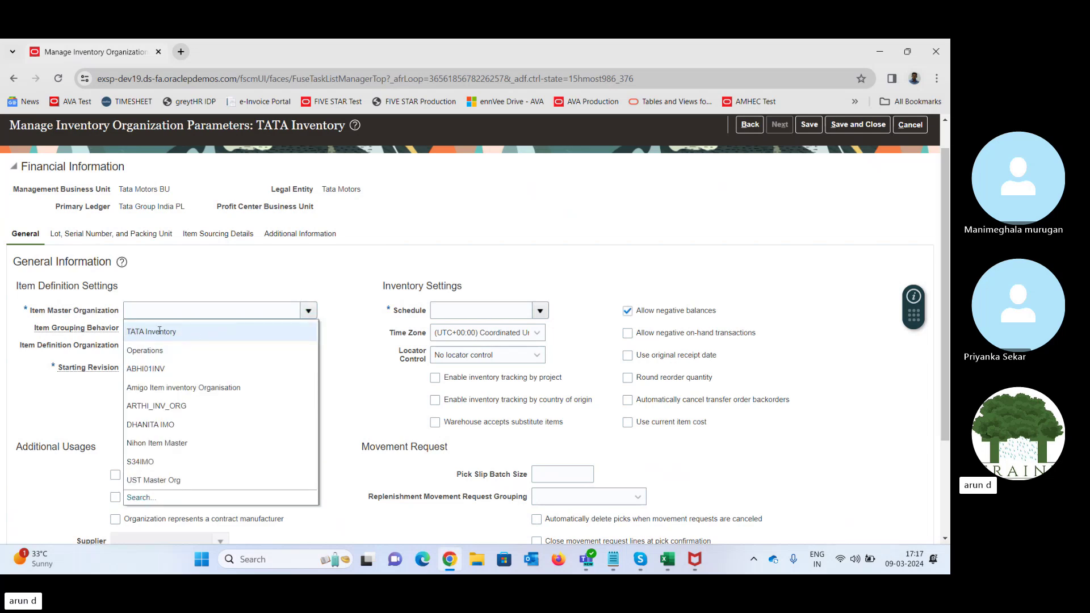
pyautogui.click(137, 331)
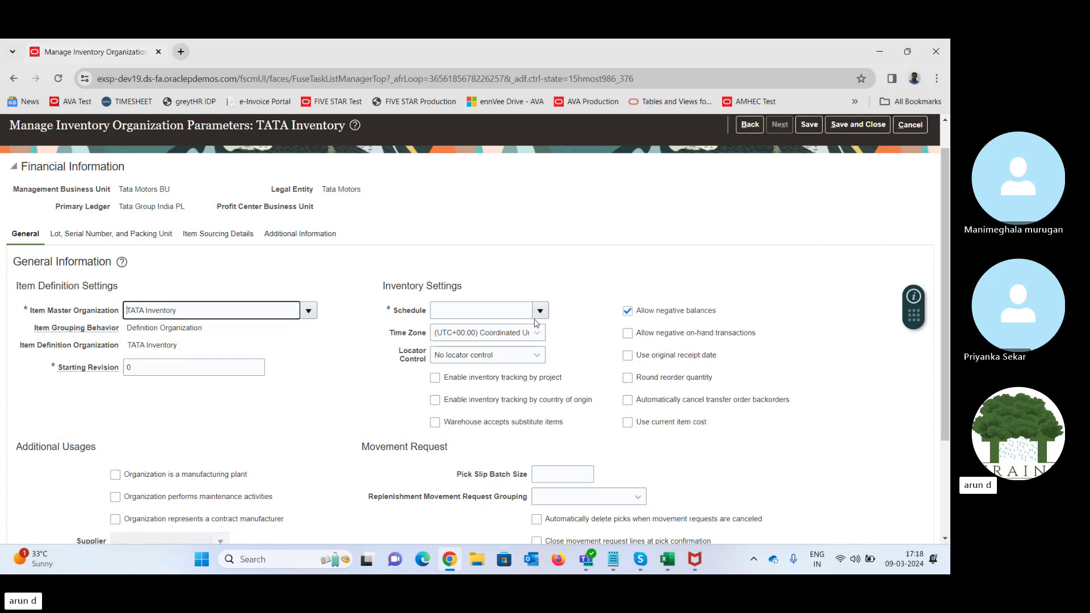
pyautogui.moveTo(398, 310); pyautogui.dragTo(432, 310)
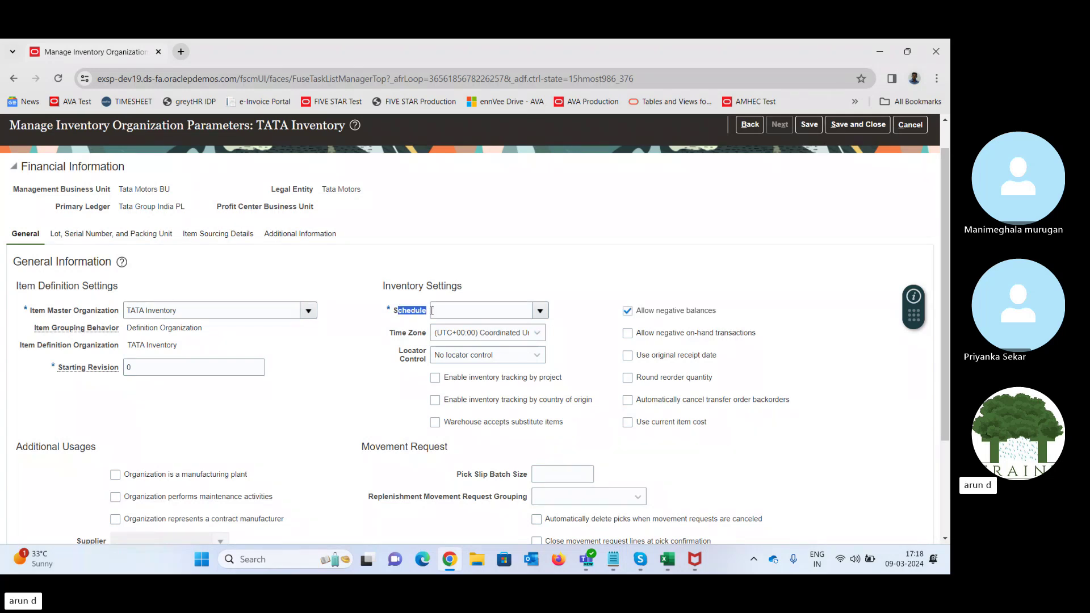
pyautogui.click(527, 282)
# - Widen column P and enter Shift -1 and Shift - 2 in P29:P30
pyautogui.moveTo(673, 564)
pyautogui.click(722, 476)
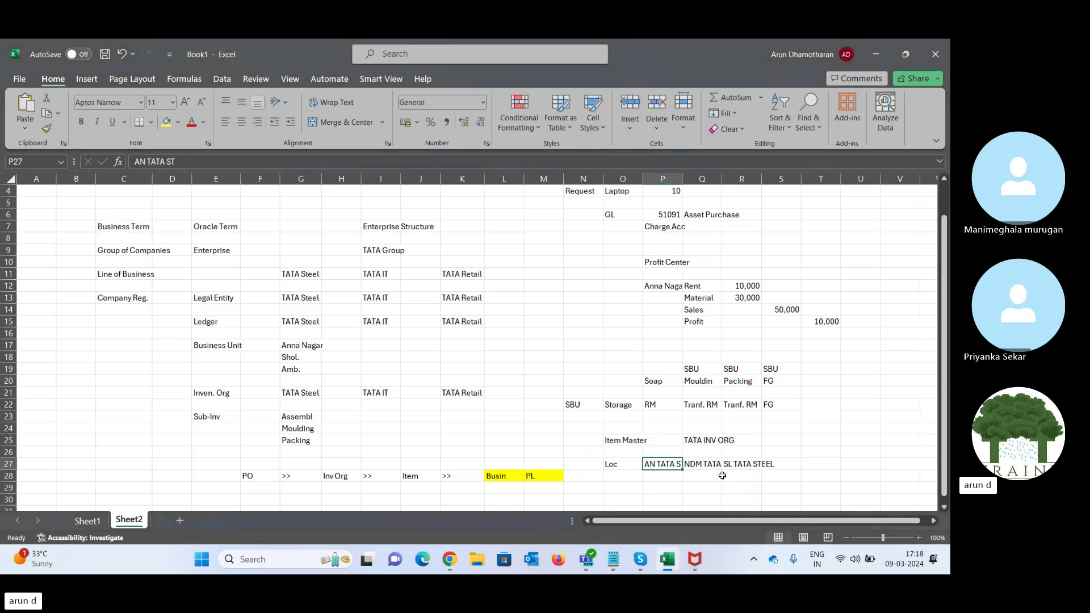
pyautogui.moveTo(684, 179); pyautogui.dragTo(705, 180)
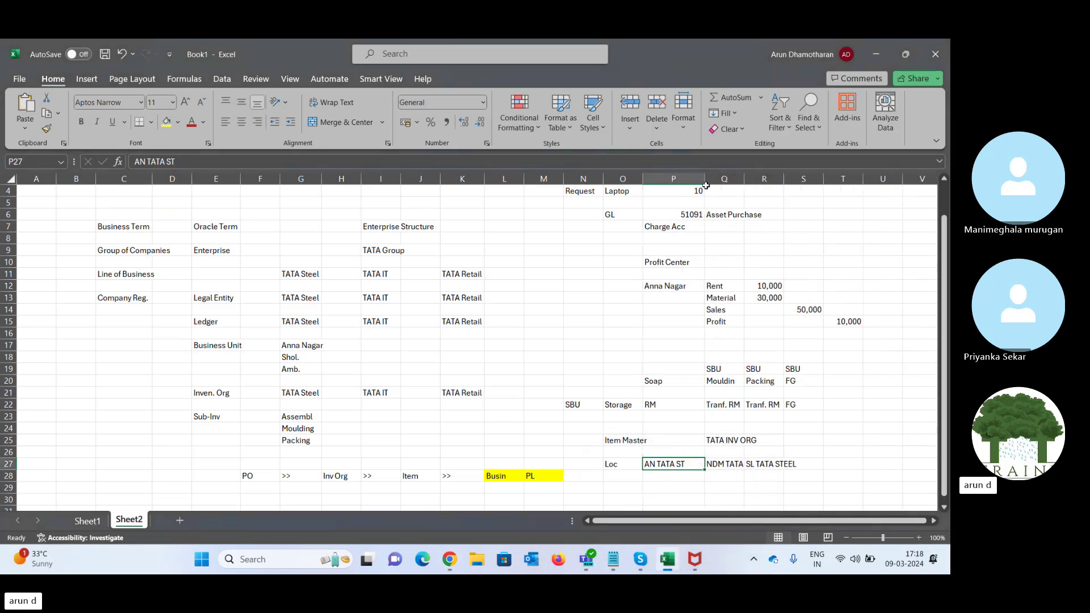
pyautogui.click(677, 486)
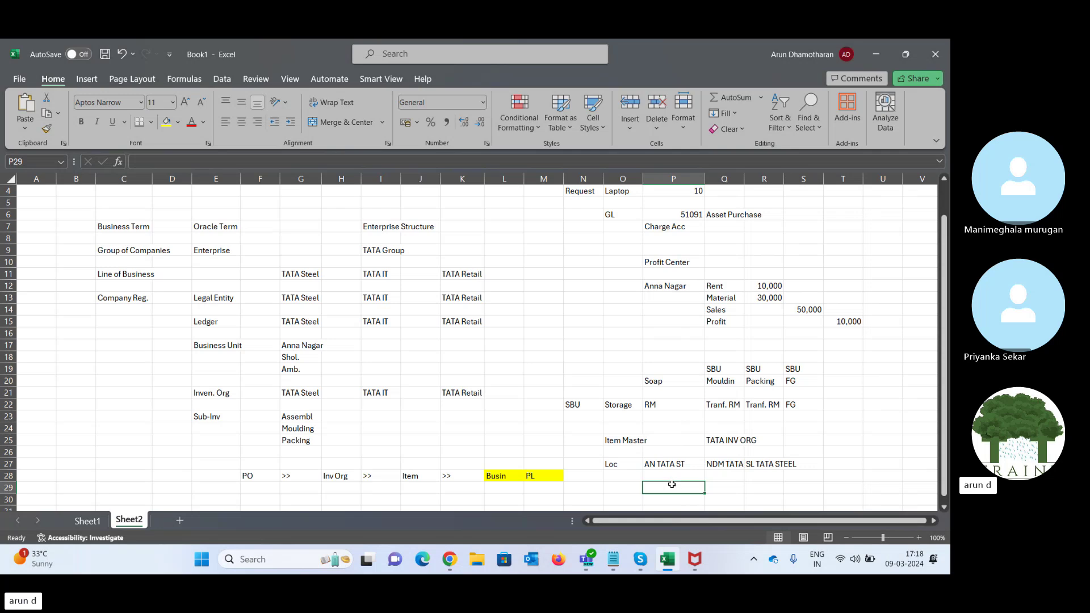
pyautogui.write('Shift')
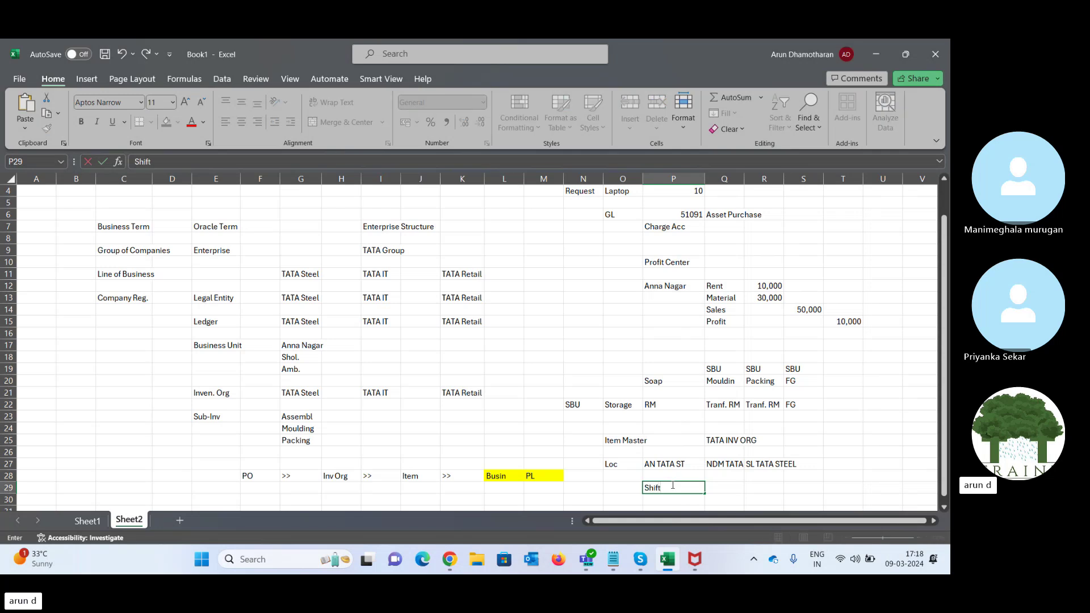
pyautogui.write(' -1')
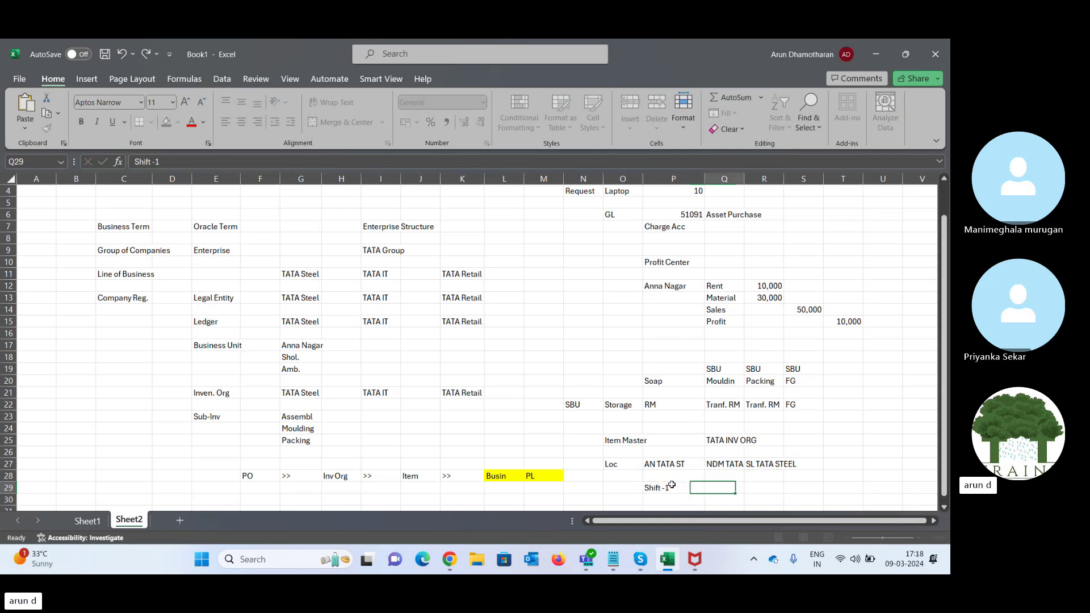
pyautogui.press('Return')
pyautogui.write('Shift ')
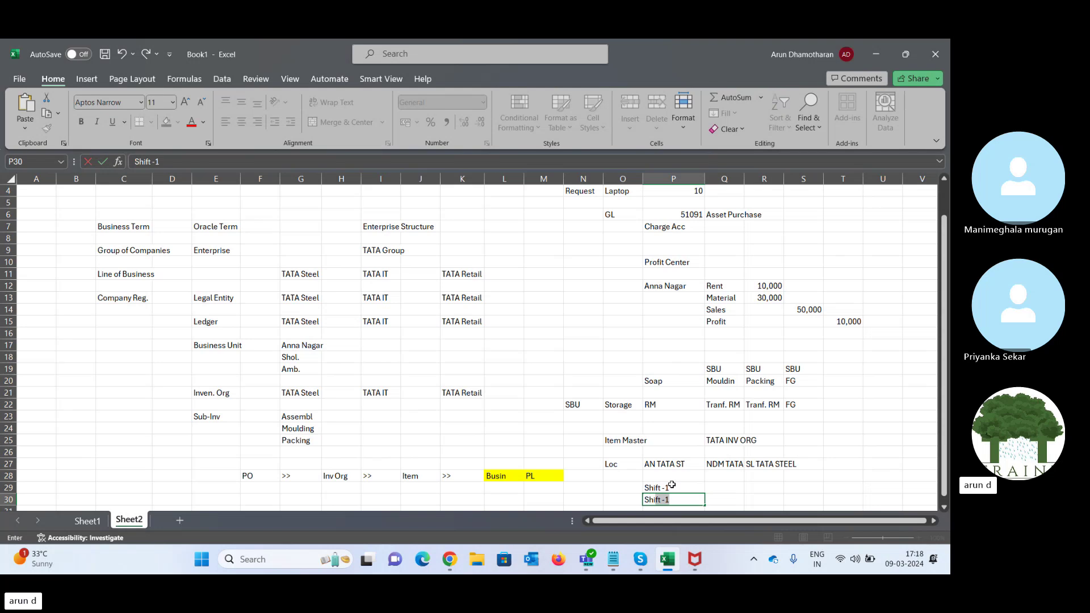
pyautogui.write('- 2')
pyautogui.press('Tab')
# - Enter shift times 08:00 - 3:00 and 03:00 - 7:00 in Q29:Q30
pyautogui.press('Up')
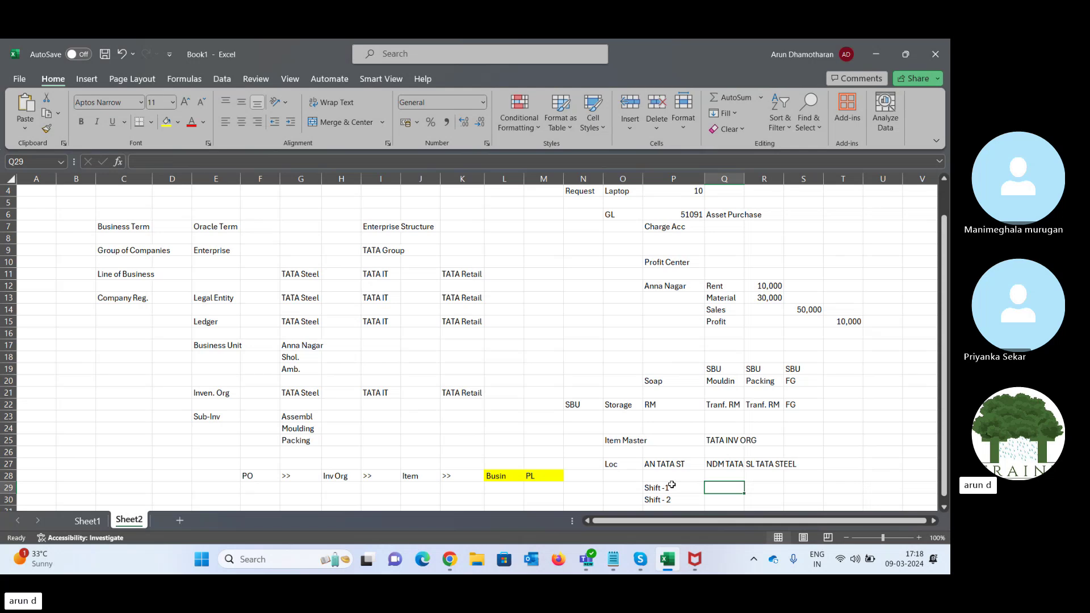
pyautogui.write('08:')
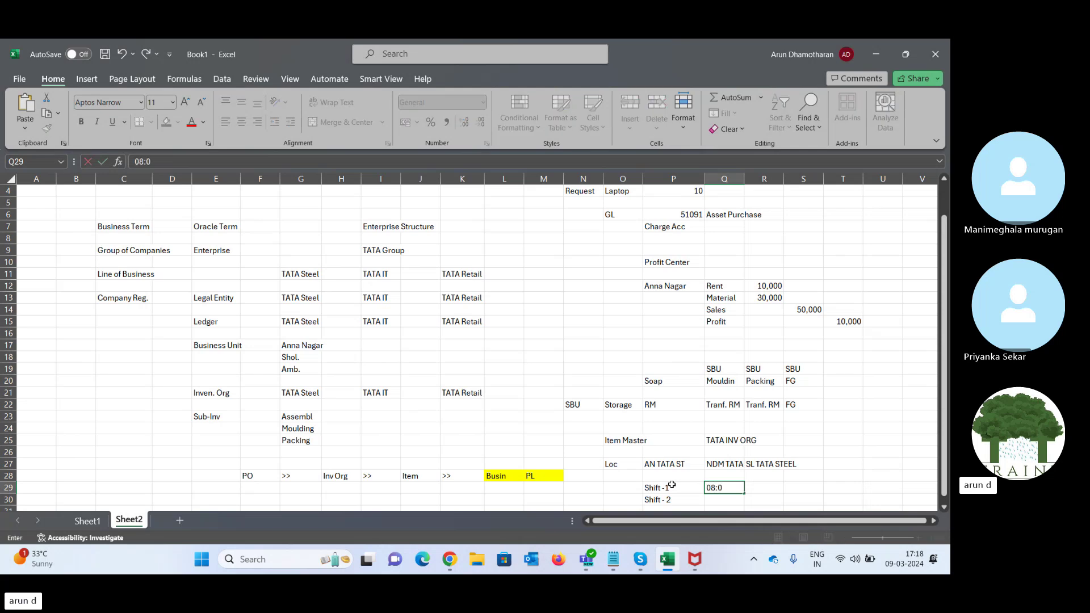
pyautogui.write('0 - 3:00')
pyautogui.press('Tab')
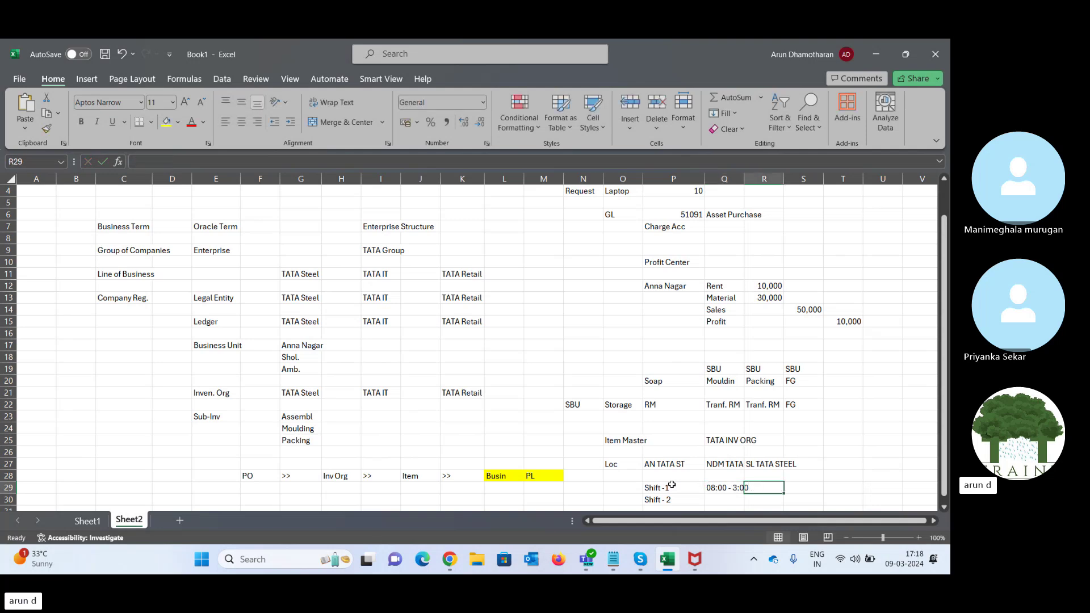
pyautogui.press('Return')
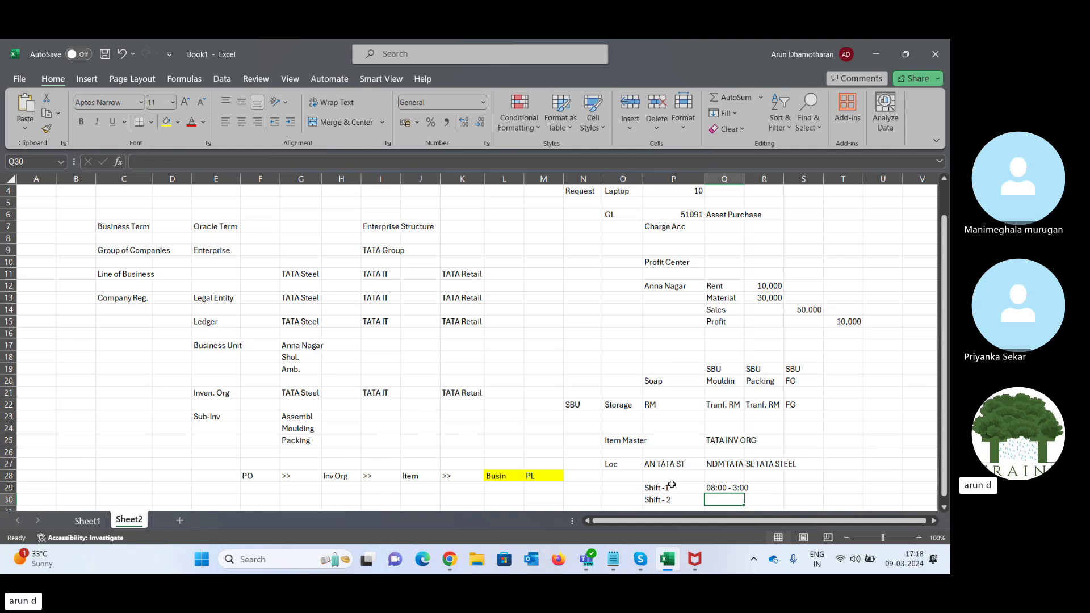
pyautogui.write('03')
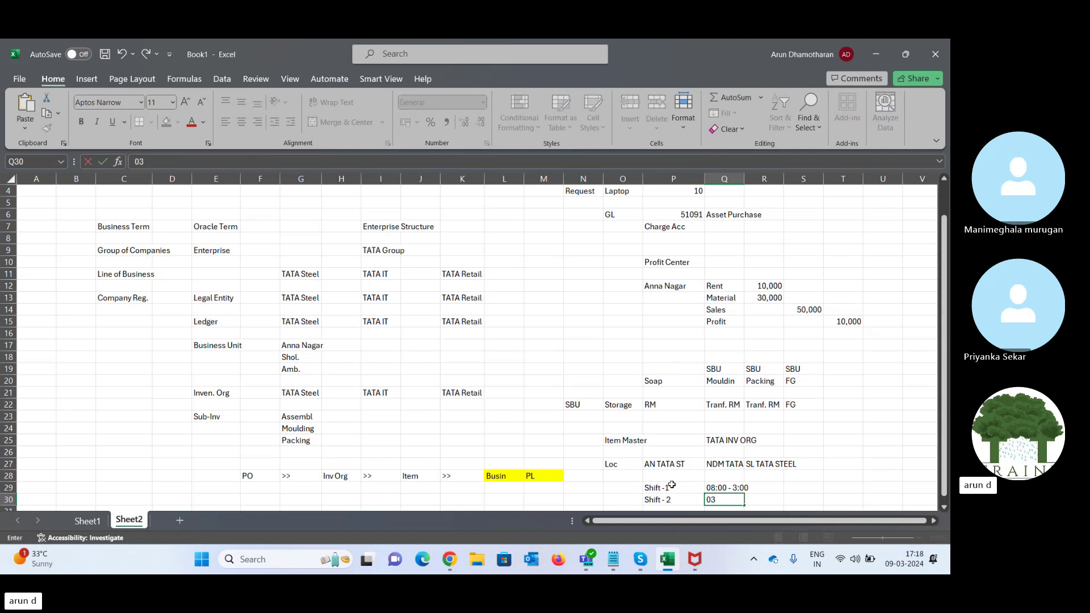
pyautogui.write(':00 - 7:00')
pyautogui.hotkey('ctrl', 'Return')
# - Type S, S and F into P32:P34 and select those three cells
pyautogui.scroll(-1, 672, 485)
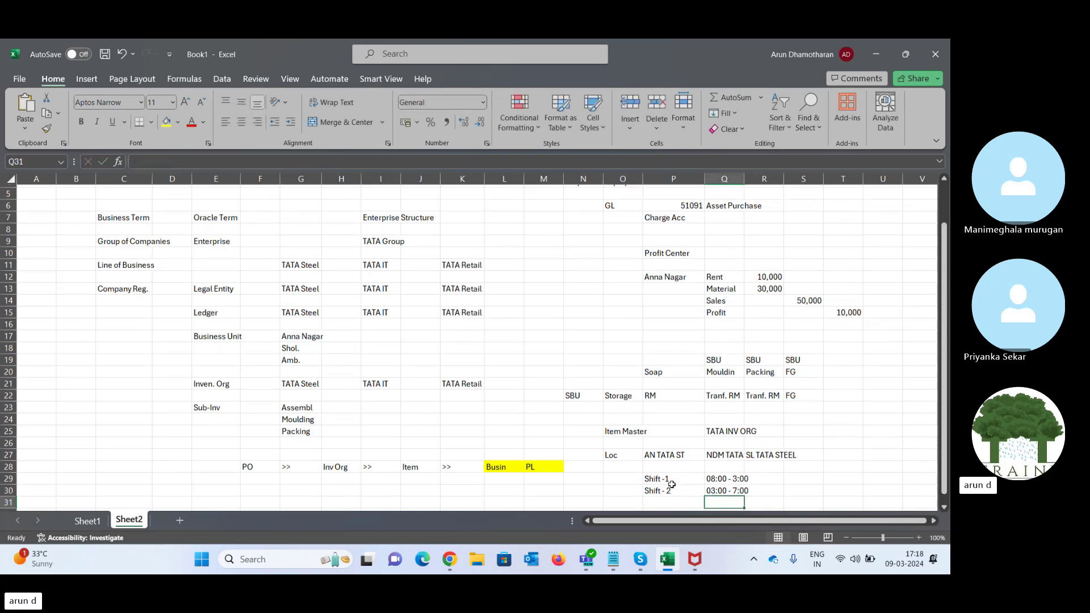
pyautogui.click(671, 485)
pyautogui.press('Up')
pyautogui.press('Up')
pyautogui.press('Up')
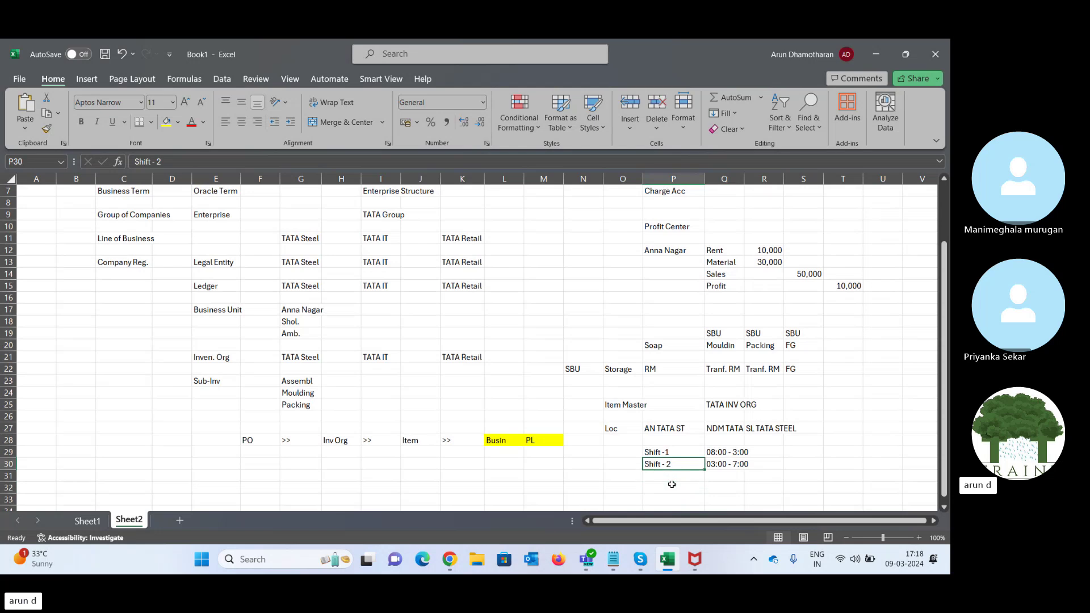
pyautogui.press('Down')
pyautogui.press('Up')
pyautogui.press('Down')
pyautogui.press('Down')
pyautogui.press('Down')
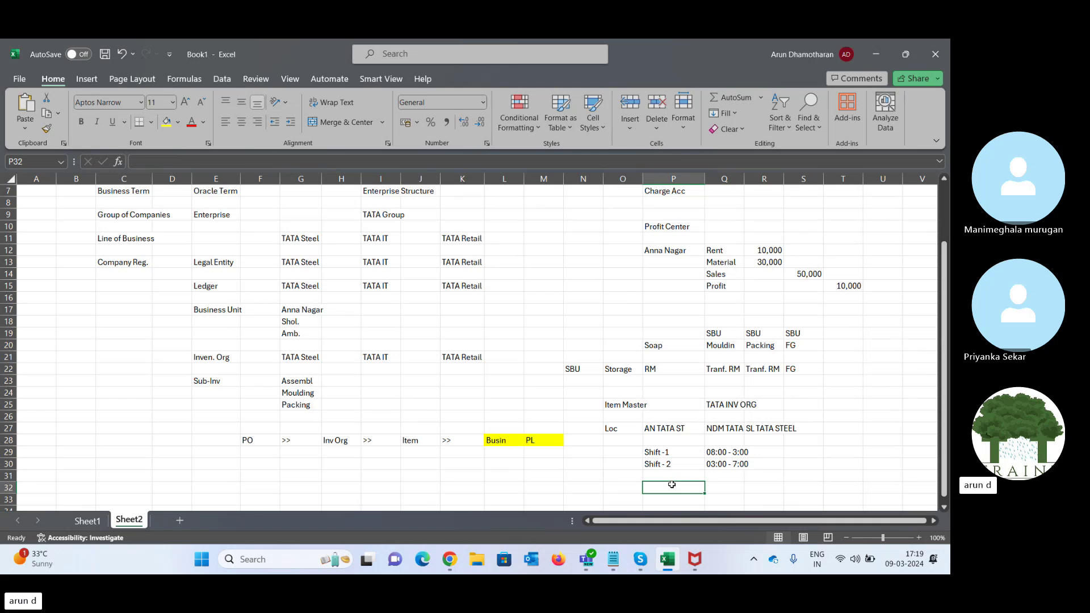
pyautogui.write('S')
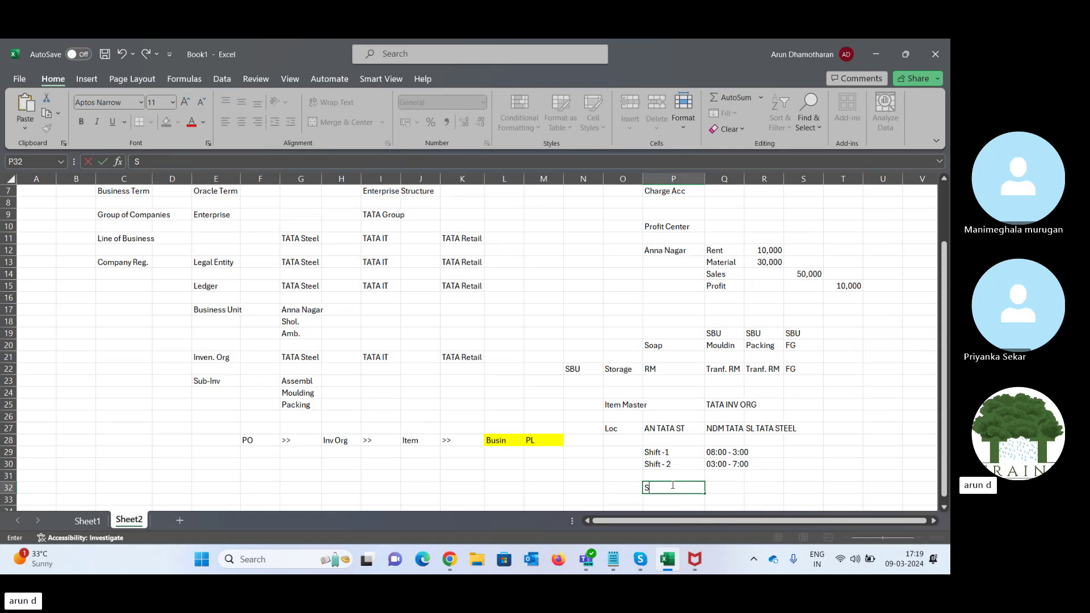
pyautogui.press('Return')
pyautogui.write('S')
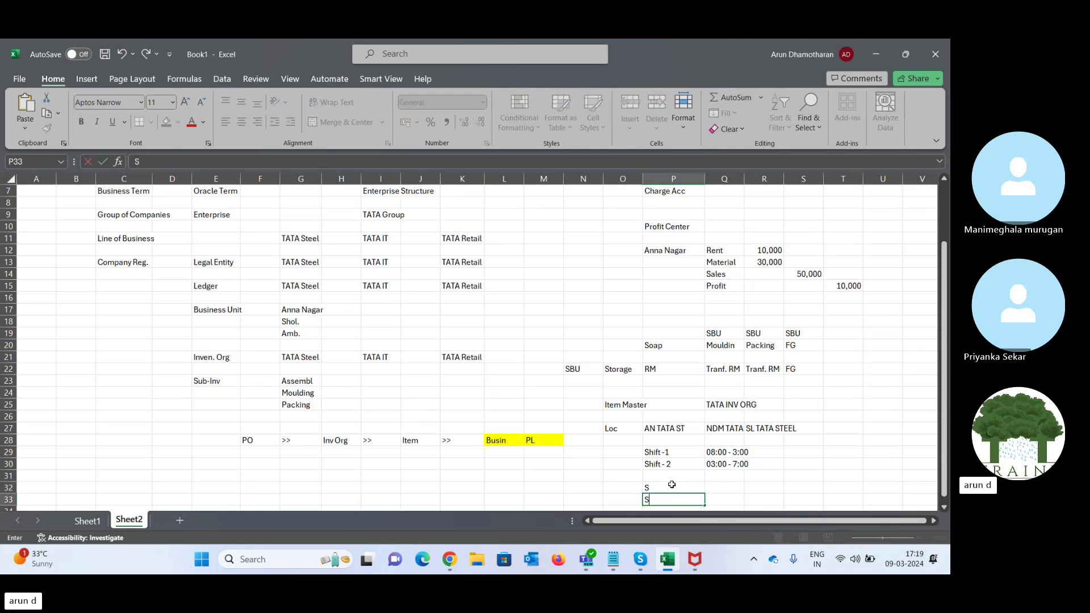
pyautogui.press('Return')
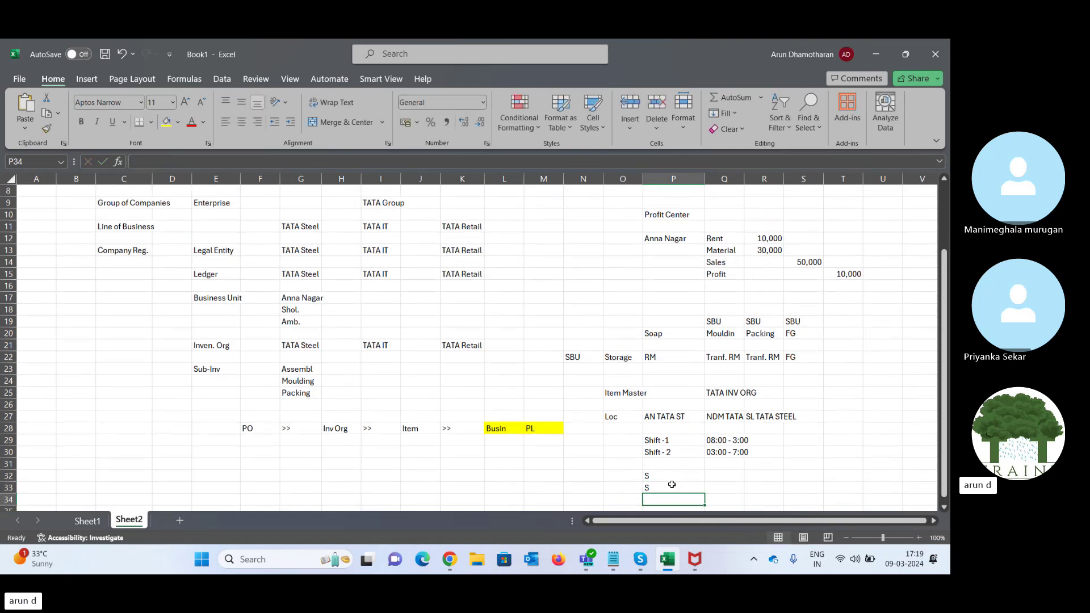
pyautogui.write('F')
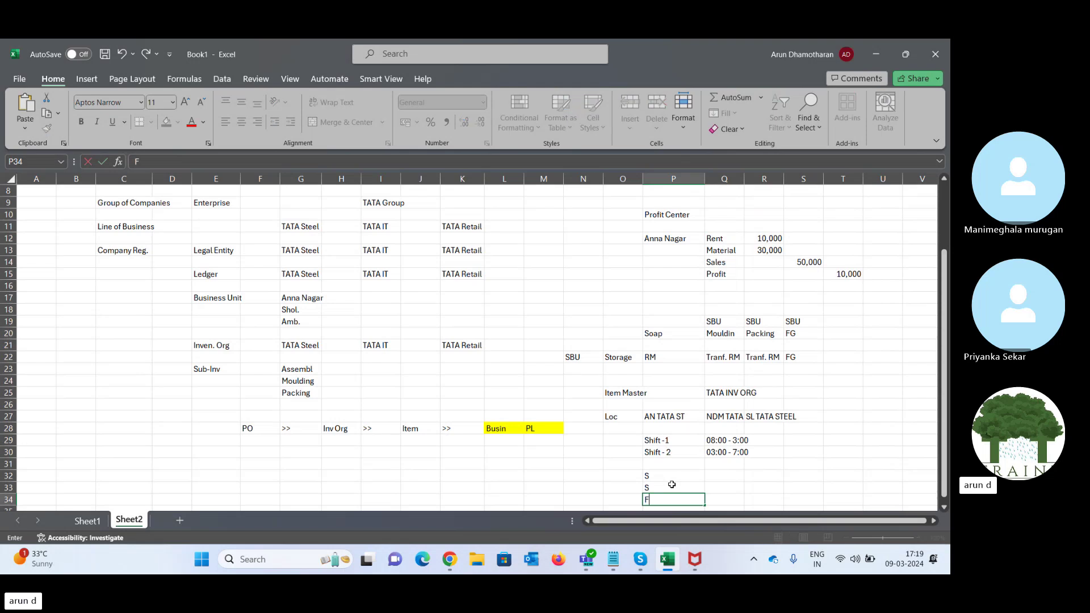
pyautogui.press('Tab')
pyautogui.press('Left')
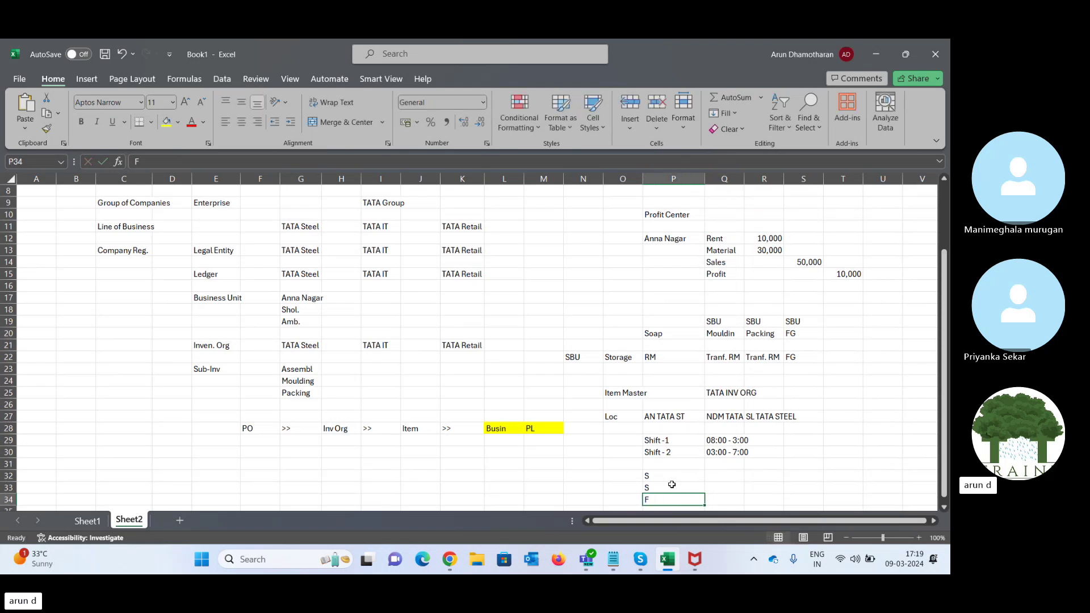
pyautogui.press('Up')
pyautogui.press('Up')
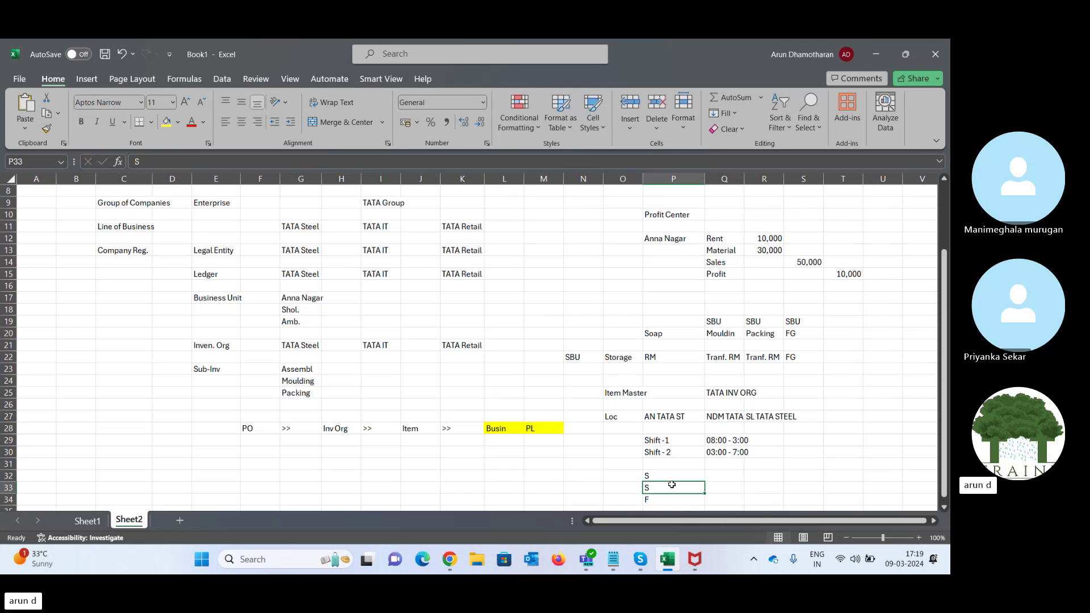
pyautogui.hotkey('shift', 'Down')
pyautogui.hotkey('shift', 'Down')
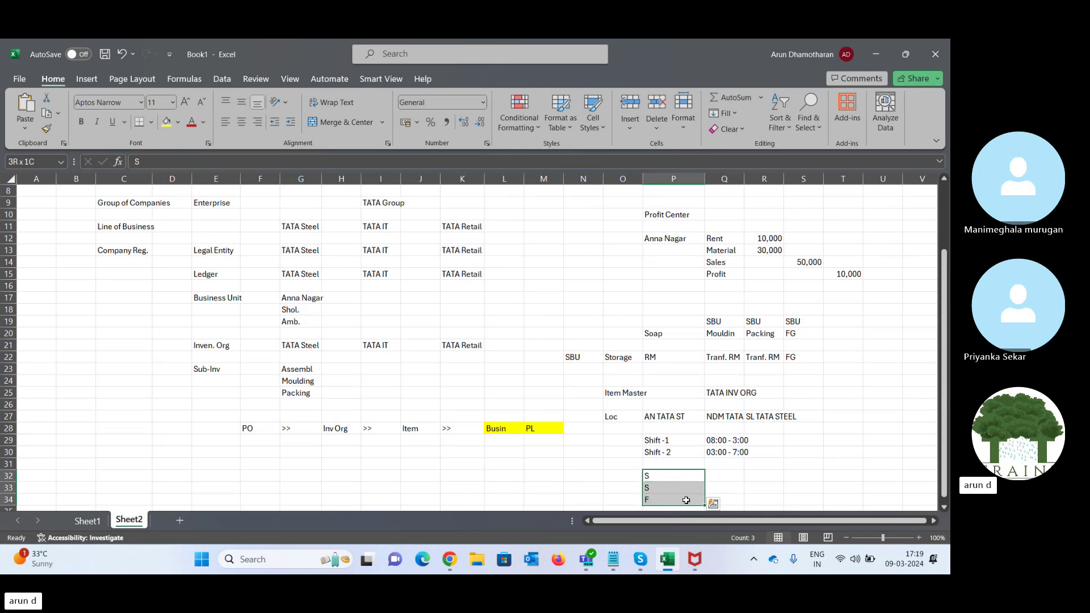
# - Select the shift rows and the S, S, F entries, then return to Oracle
pyautogui.click(652, 441)
pyautogui.moveTo(652, 441); pyautogui.dragTo(656, 449)
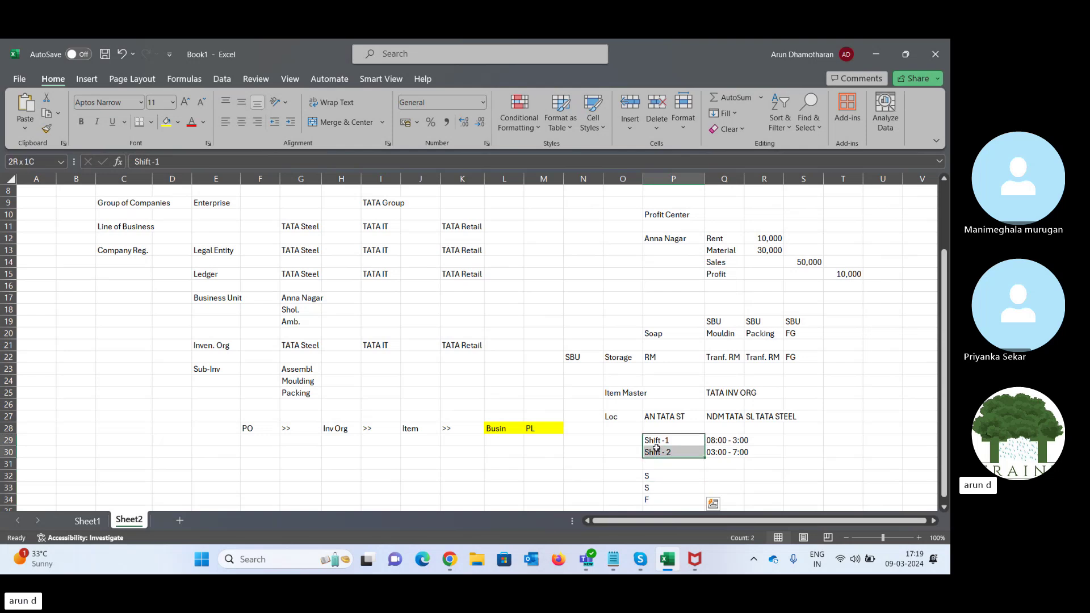
pyautogui.moveTo(656, 449); pyautogui.dragTo(659, 453)
pyautogui.moveTo(665, 479); pyautogui.dragTo(653, 500)
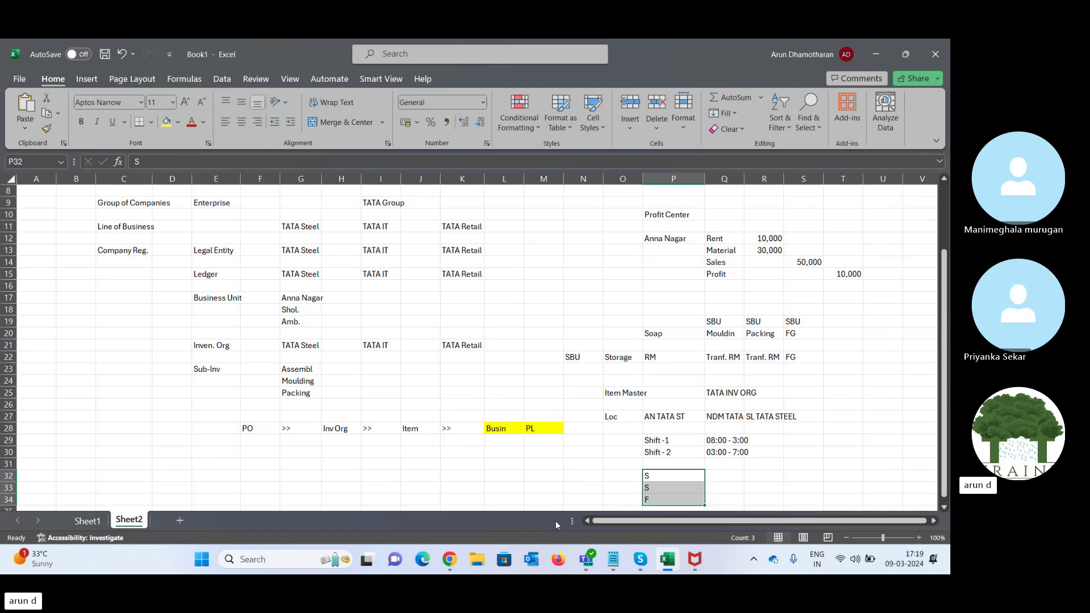
pyautogui.click(454, 557)
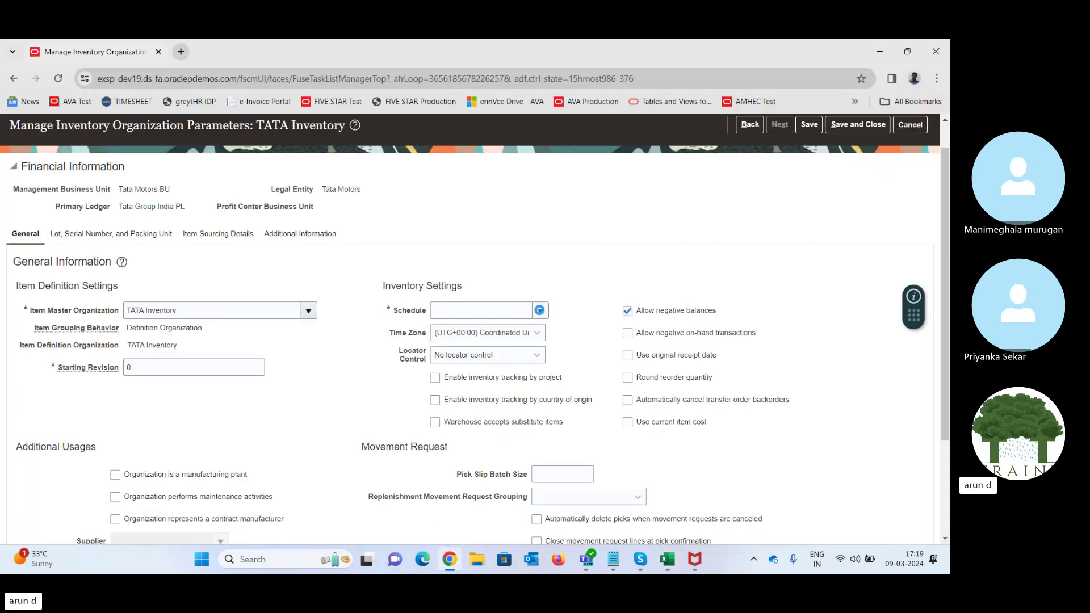
# - Choose the 12 Hour Monday Start schedule and look over the Locator Control setting
pyautogui.click(539, 311)
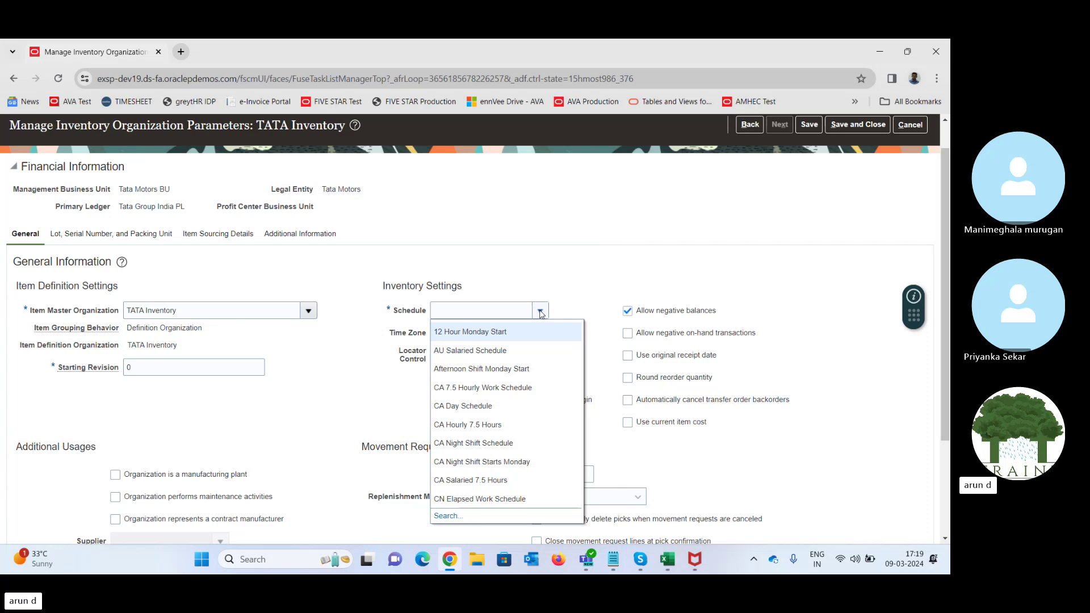
pyautogui.click(452, 331)
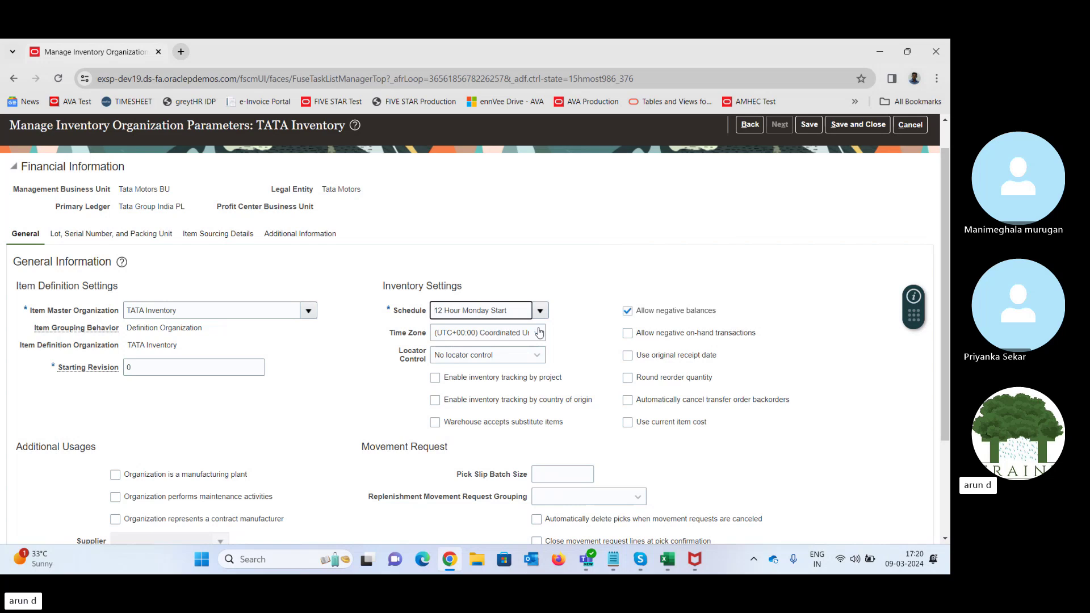
pyautogui.moveTo(399, 351); pyautogui.dragTo(423, 363)
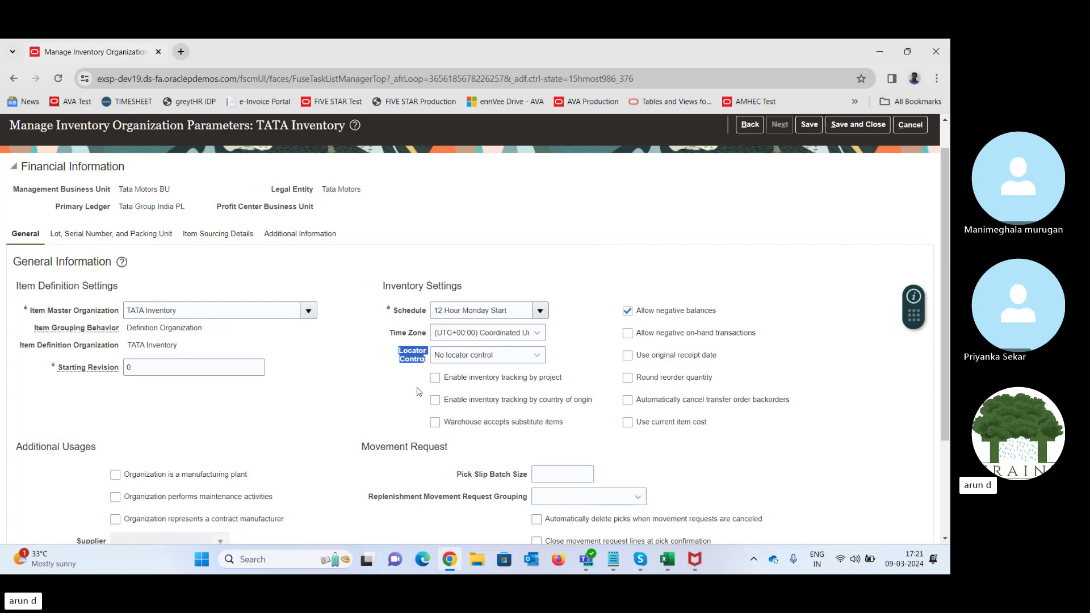
pyautogui.click(520, 359)
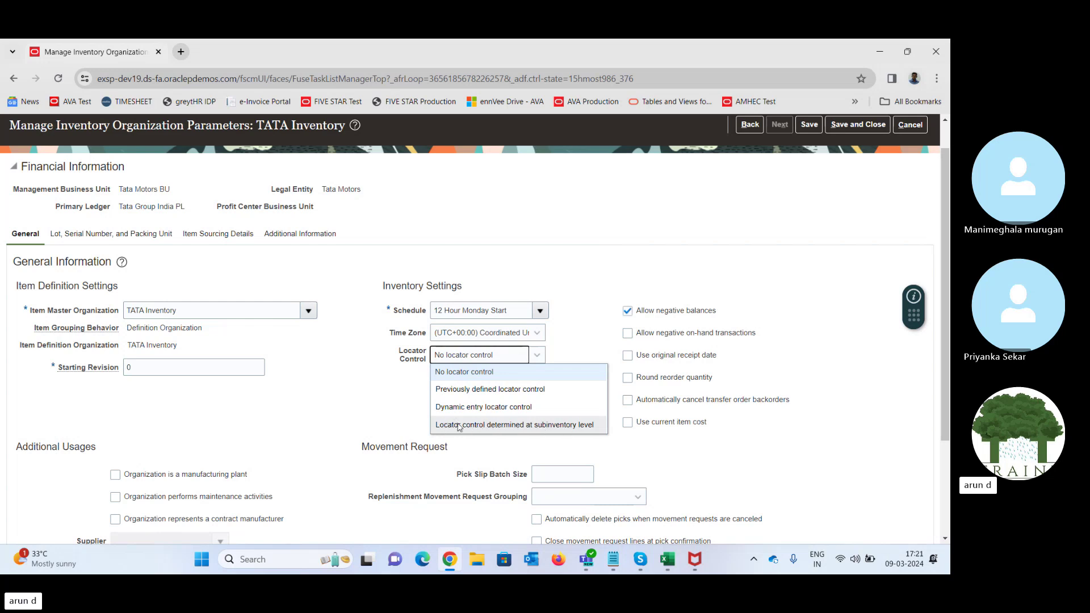
pyautogui.click(340, 409)
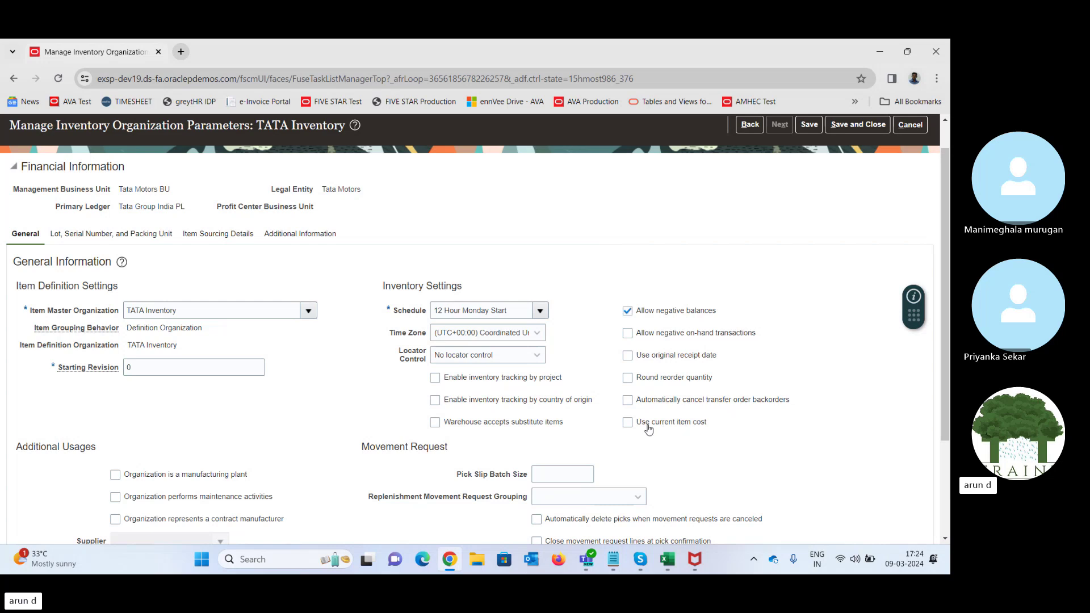
# - Enable Use current item cost for TATA Inventory and scroll through the page
pyautogui.click(628, 425)
pyautogui.moveTo(943, 238); pyautogui.dragTo(945, 322)
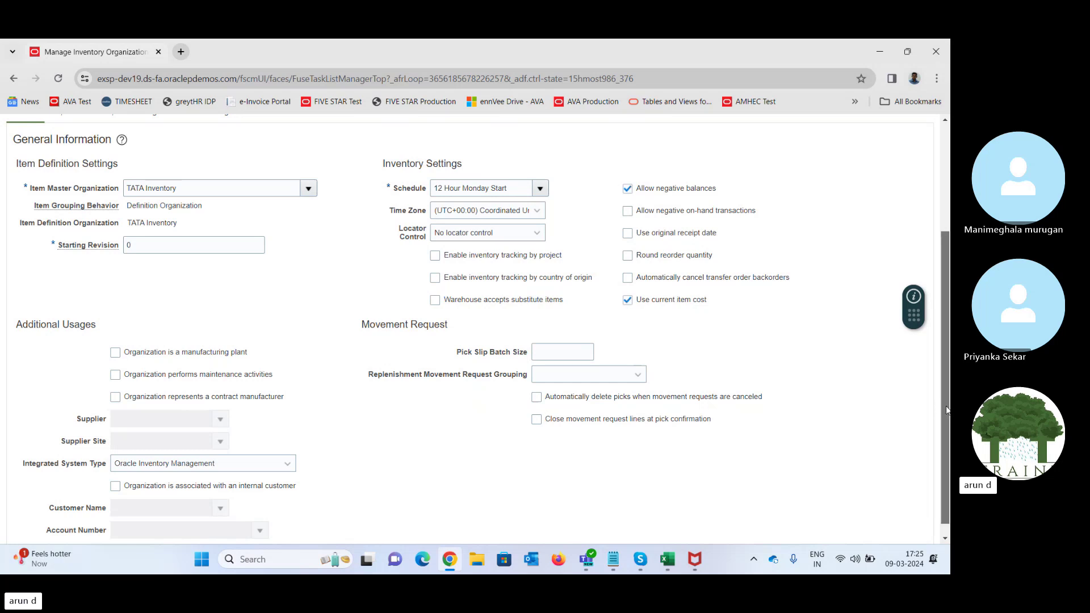
pyautogui.scroll(3, 947, 410)
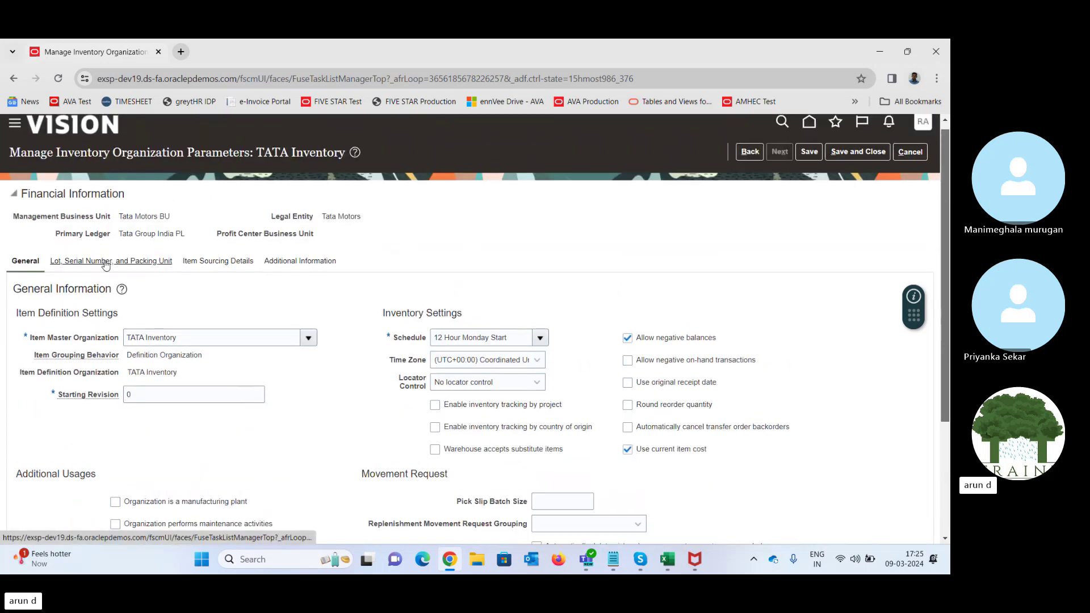
pyautogui.click(106, 263)
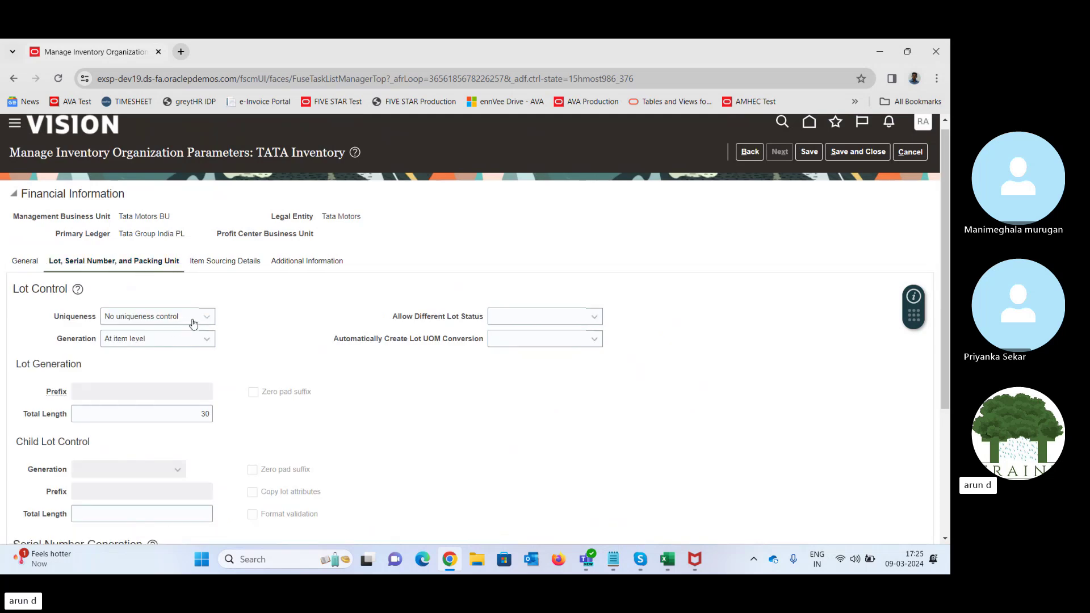
pyautogui.click(193, 323)
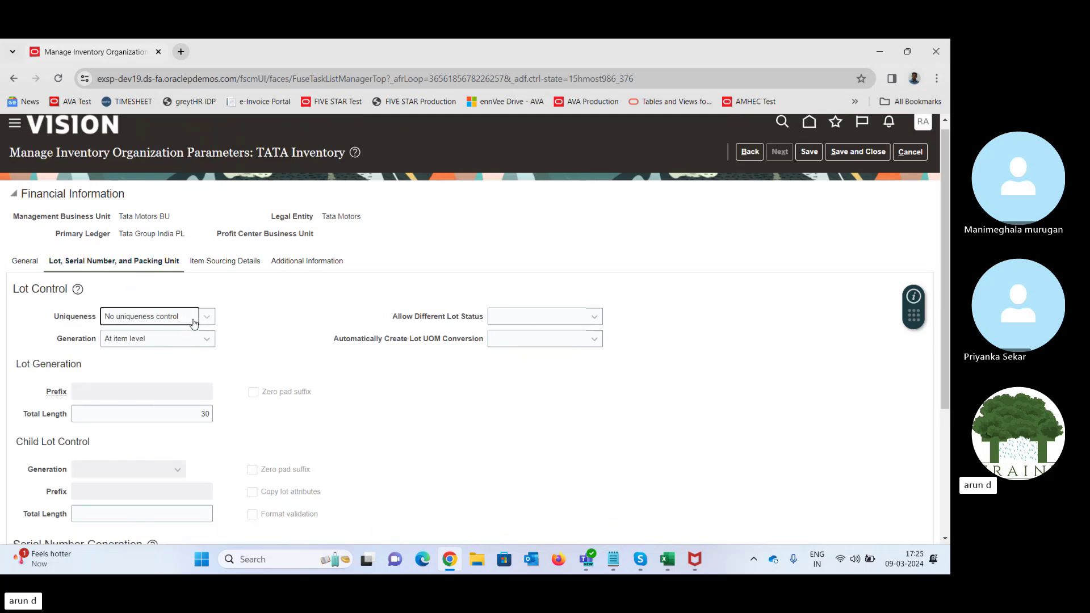
pyautogui.click(255, 306)
pyautogui.click(180, 342)
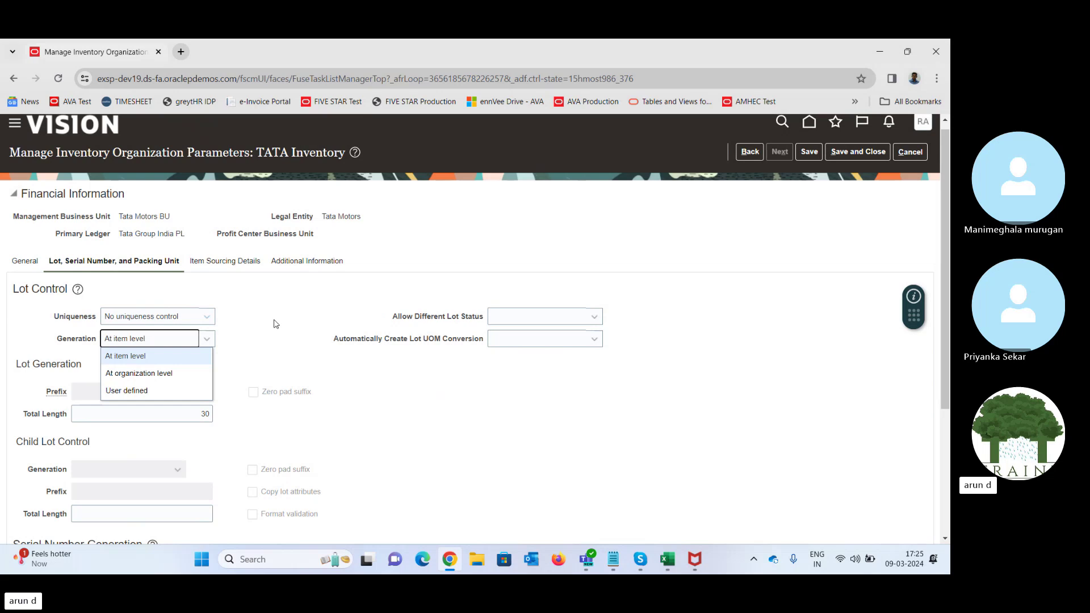
pyautogui.click(275, 322)
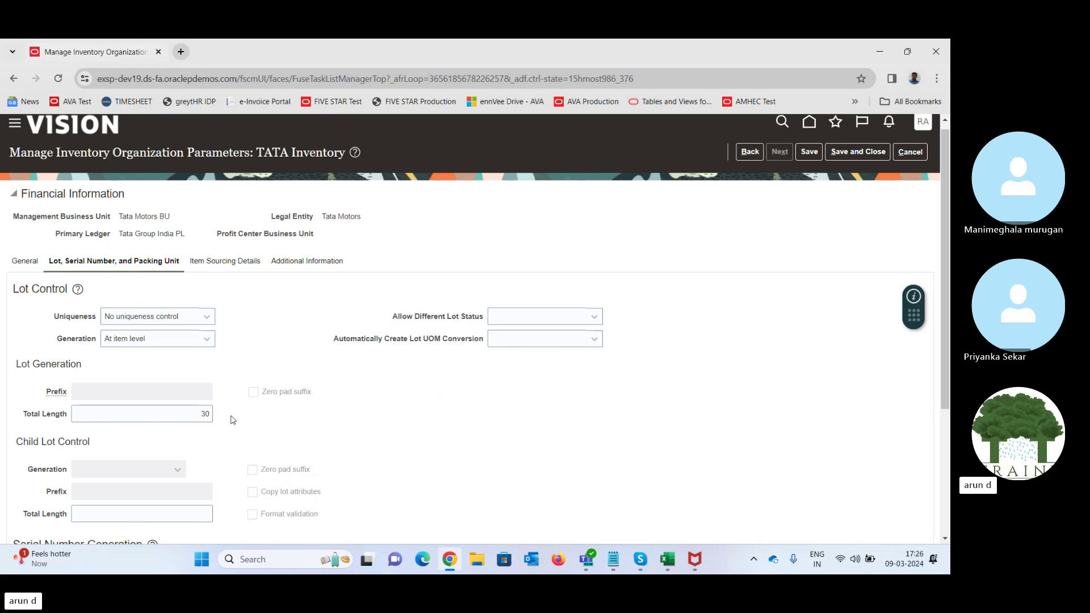
pyautogui.moveTo(943, 242); pyautogui.dragTo(949, 365)
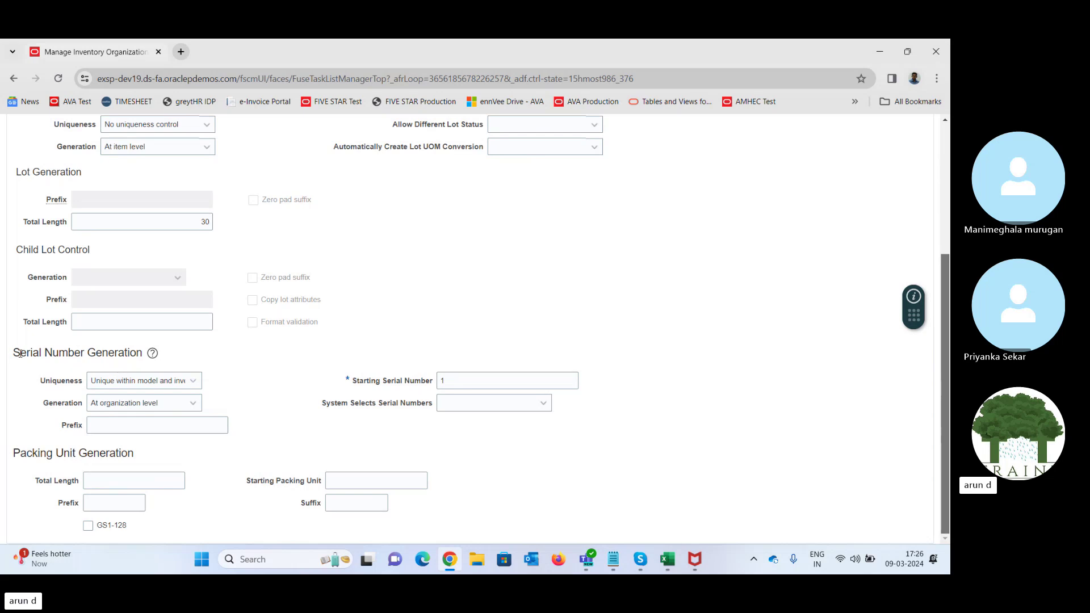
pyautogui.moveTo(20, 353); pyautogui.dragTo(139, 353)
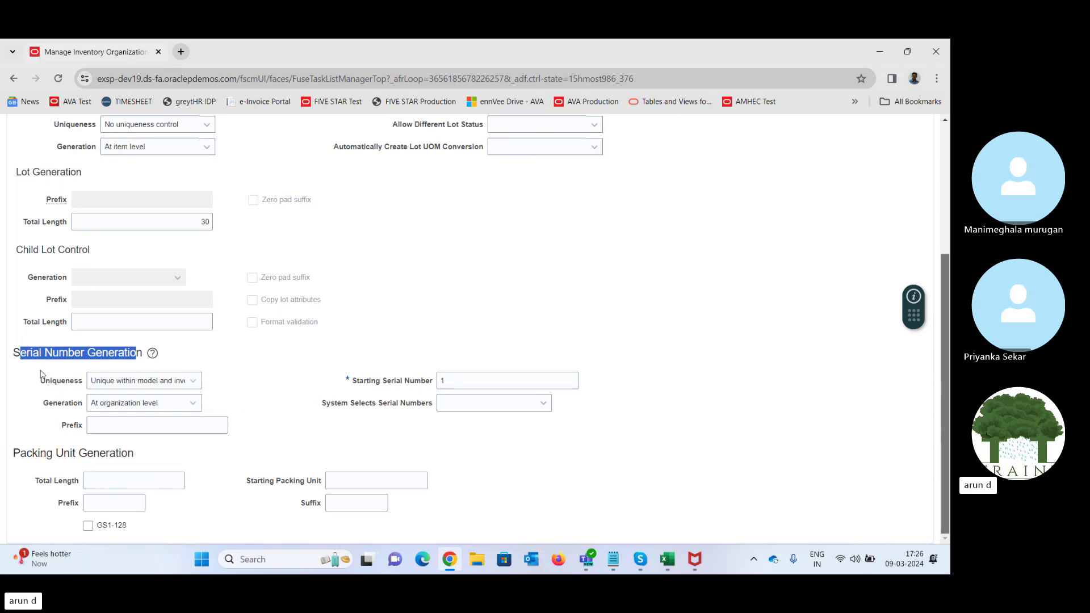
pyautogui.click(175, 407)
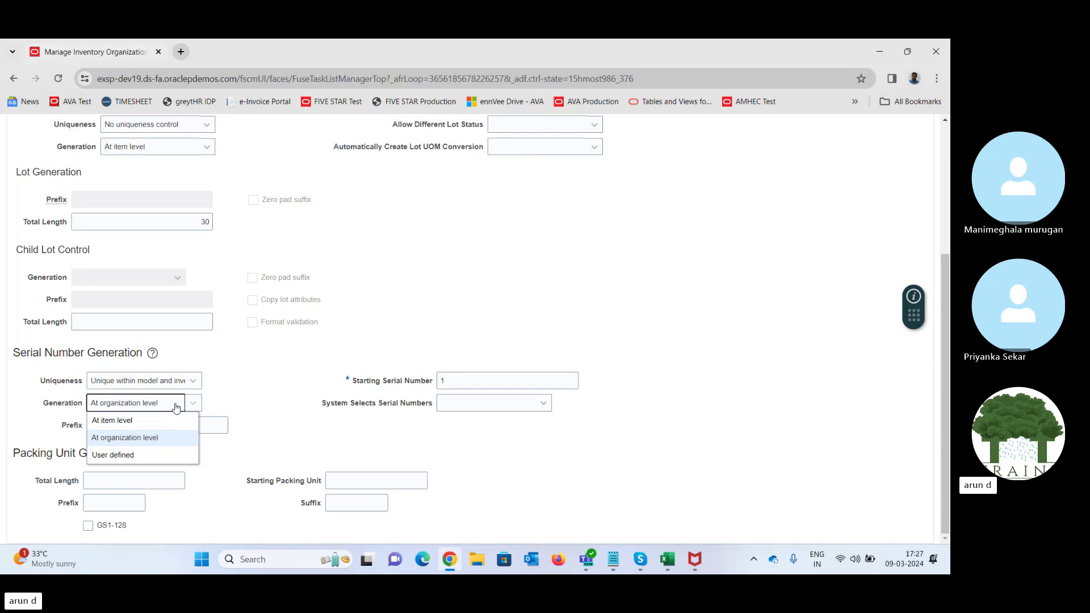
pyautogui.click(301, 361)
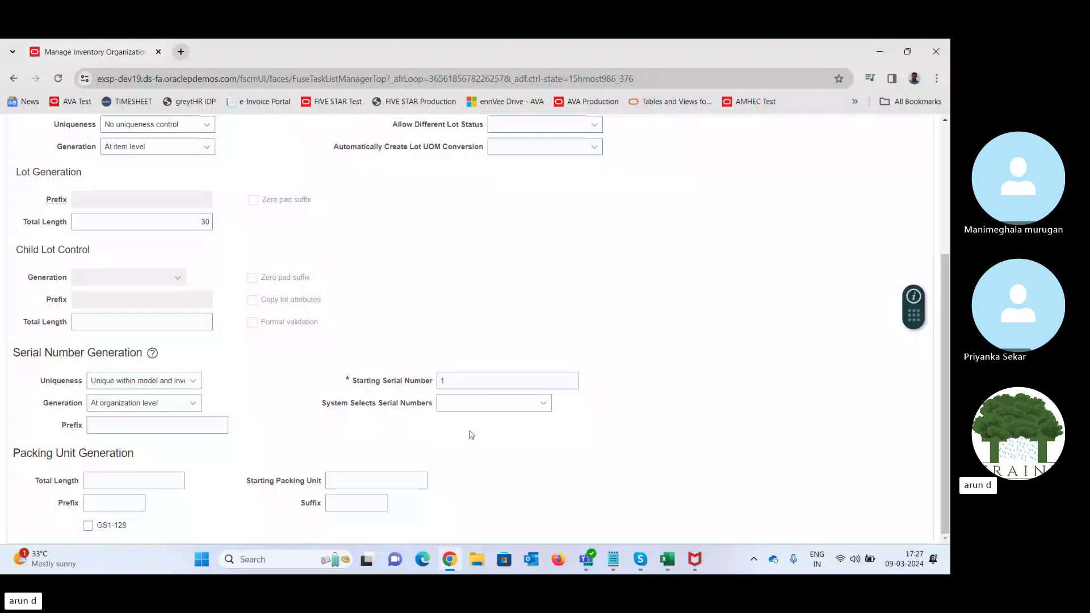
pyautogui.click(543, 406)
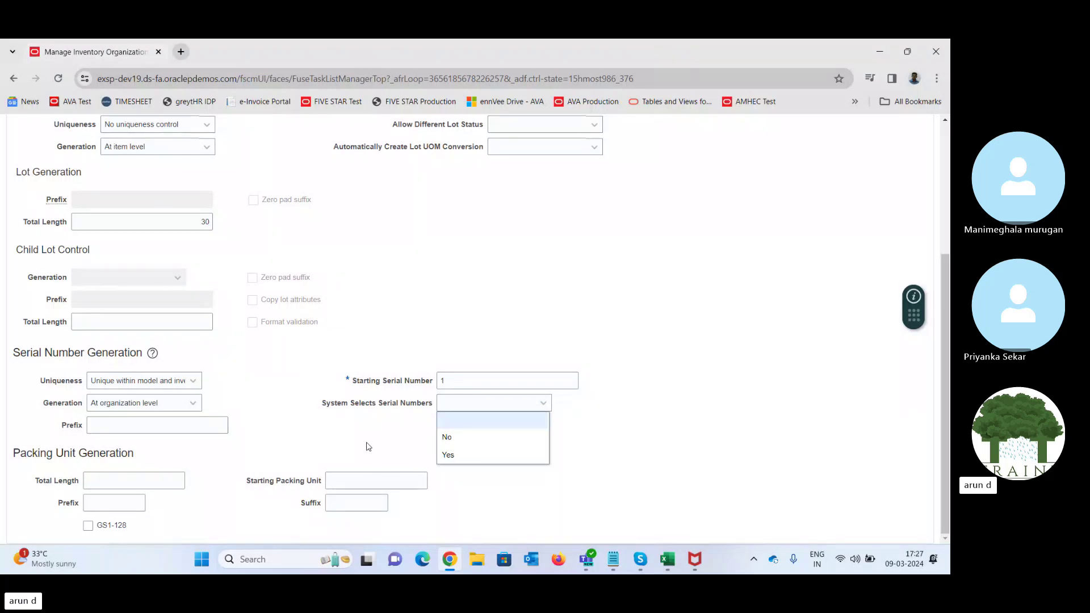
pyautogui.click(367, 447)
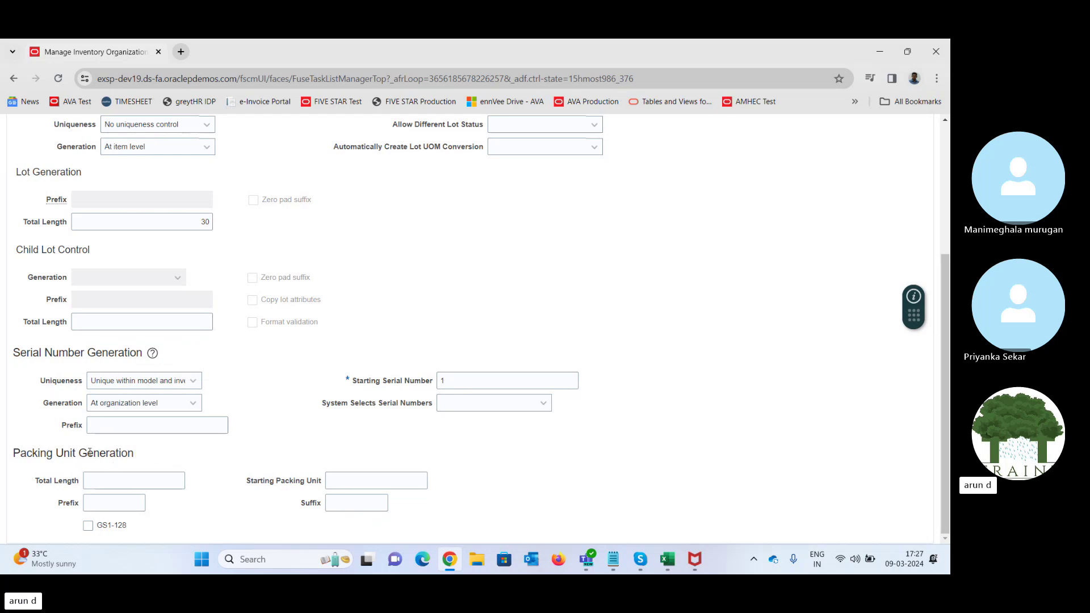
pyautogui.moveTo(32, 452); pyautogui.dragTo(147, 459)
pyautogui.click(596, 451)
# - Set the item sourcing type to Organization, sourced from TATA Inventory, with Subinventory left blank
pyautogui.scroll(4, 947, 419)
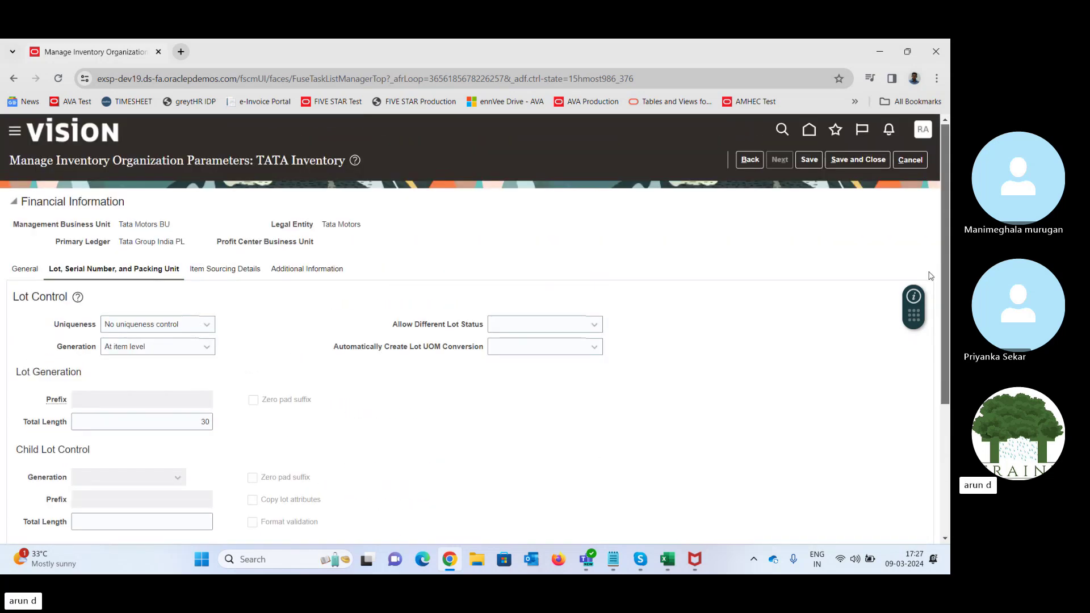
pyautogui.click(235, 271)
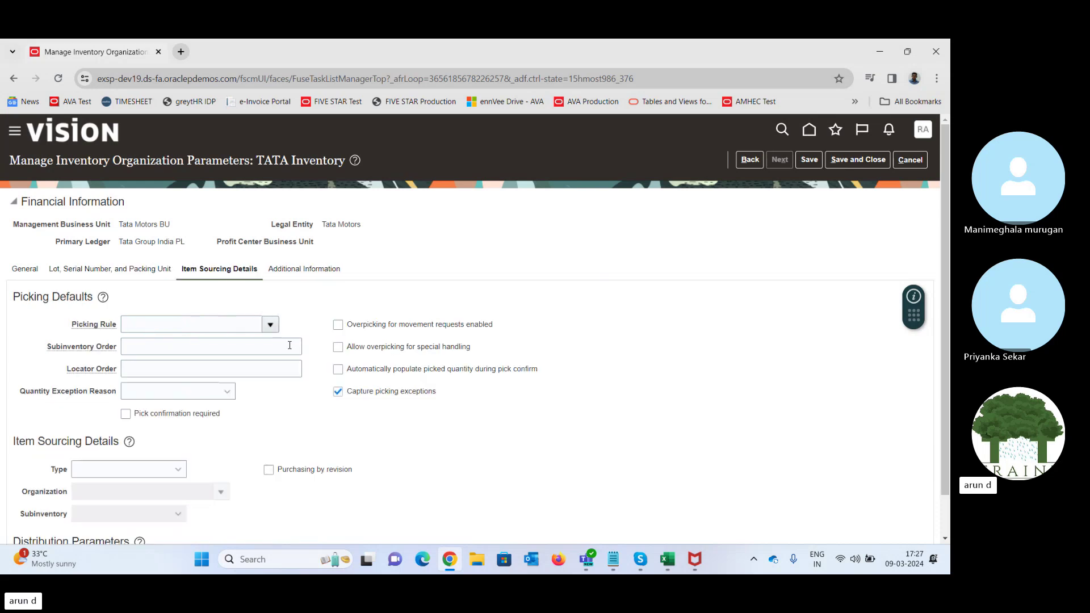
pyautogui.scroll(-1, 935, 365)
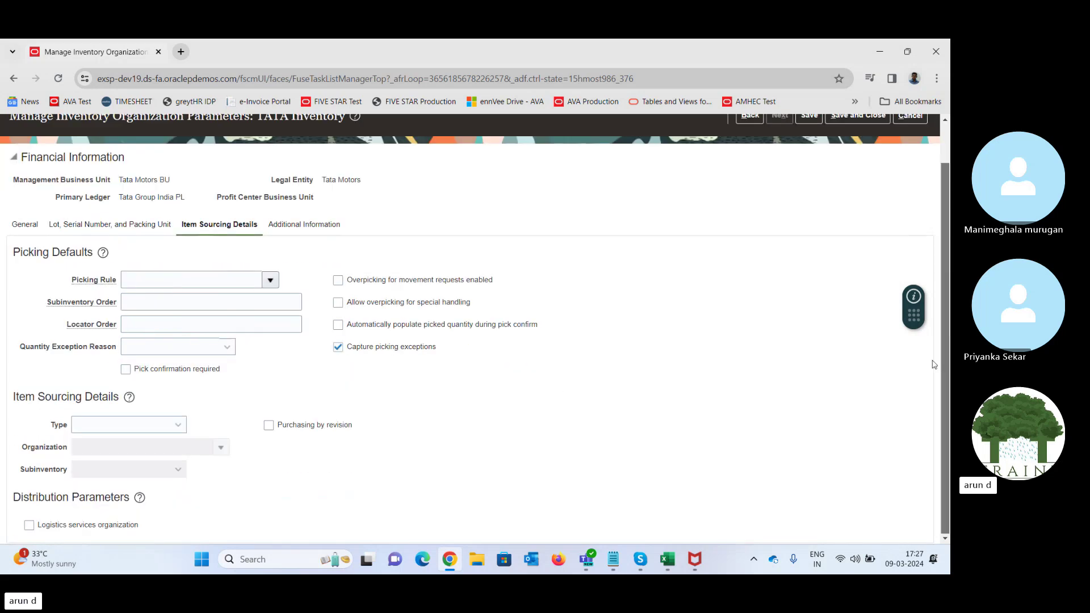
pyautogui.click(156, 432)
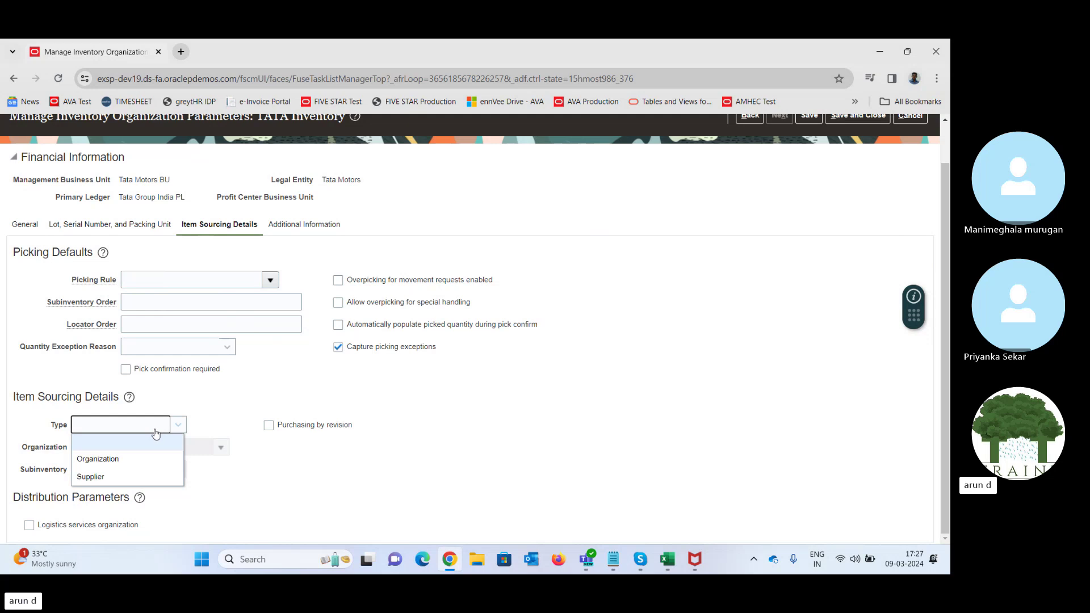
pyautogui.click(115, 463)
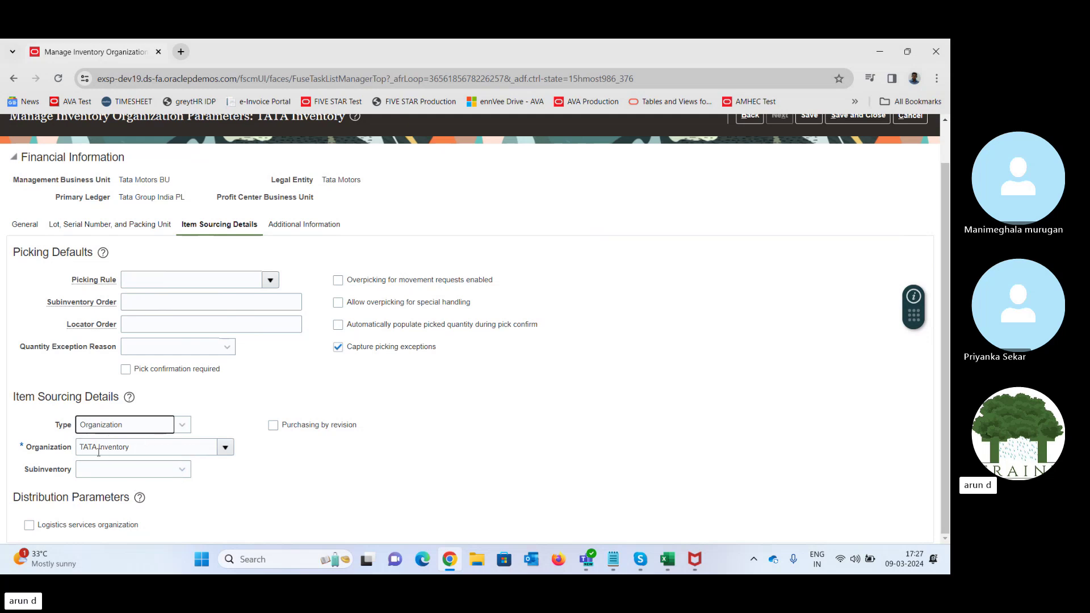
pyautogui.moveTo(24, 470)
pyautogui.mouseDown()
pyautogui.moveTo(55, 473)
pyautogui.moveTo(21, 448)
pyautogui.mouseUp()
pyautogui.click(23, 446)
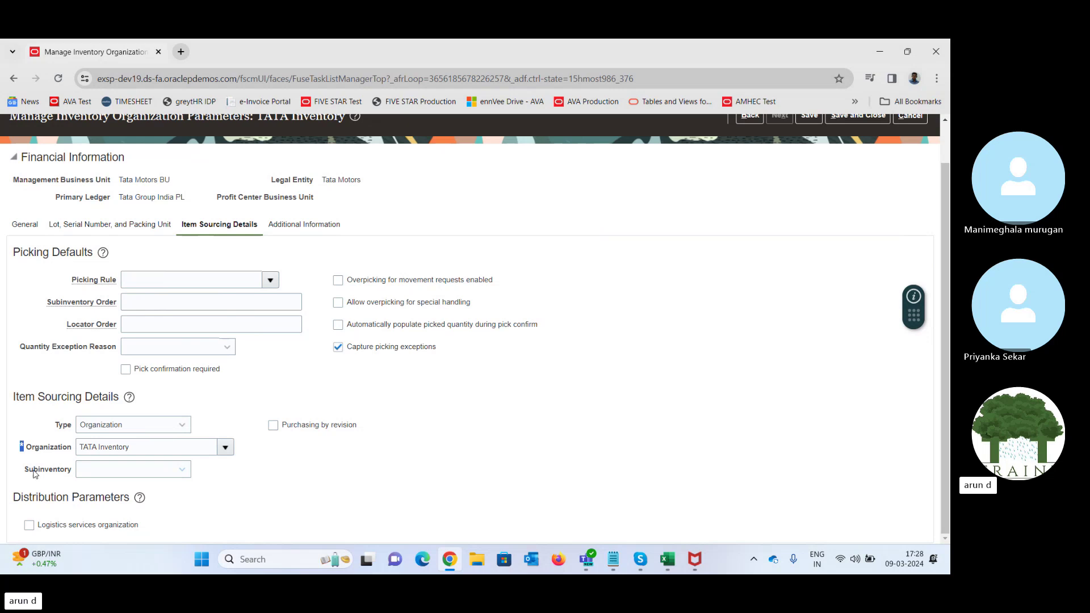
pyautogui.doubleClick(36, 470)
pyautogui.click(174, 473)
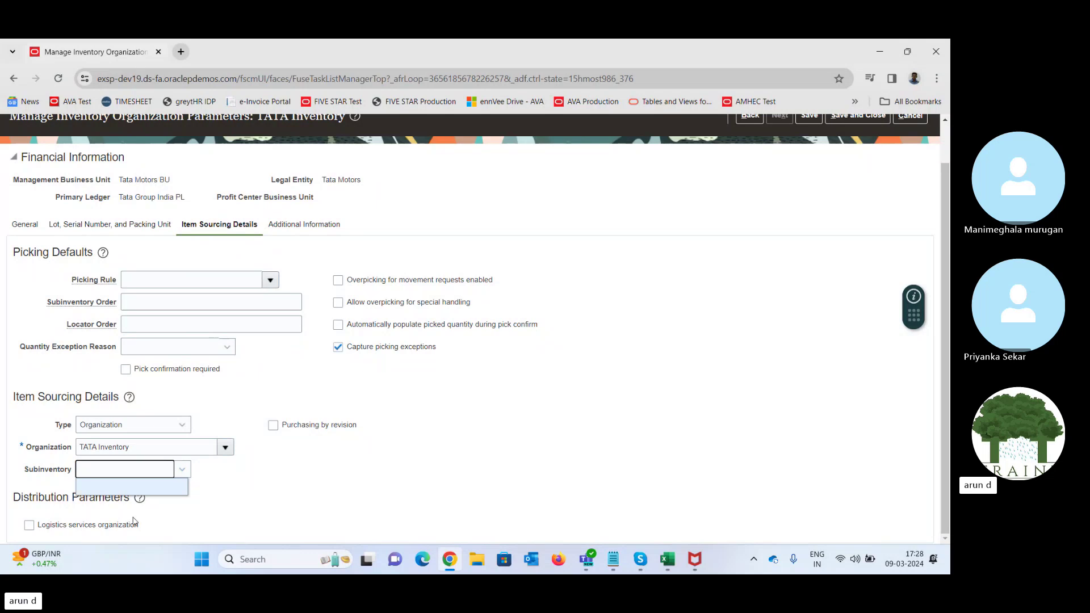
pyautogui.click(301, 494)
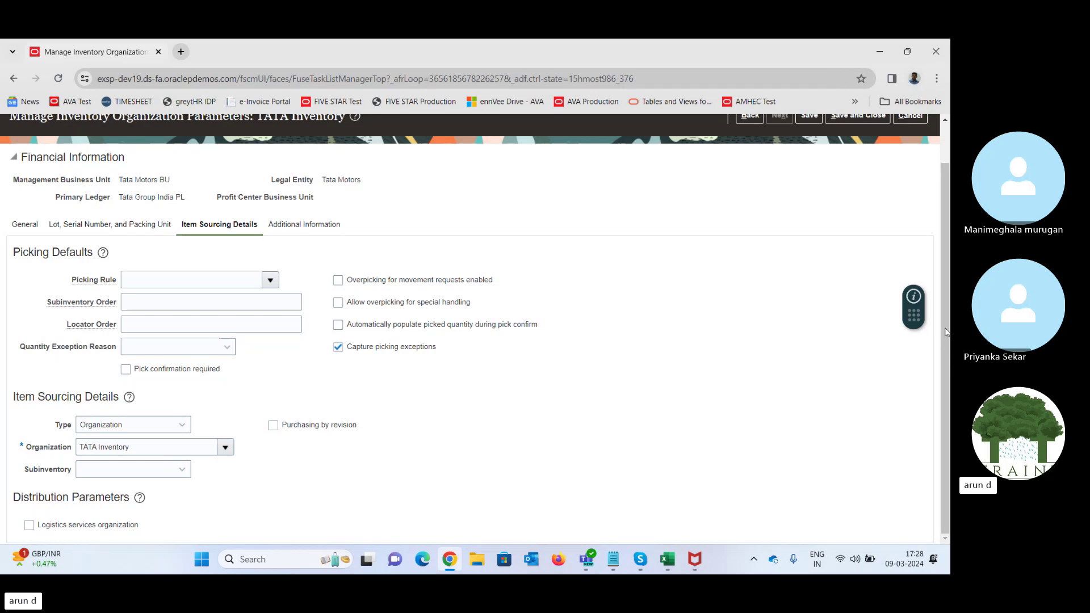
pyautogui.scroll(1, 943, 295)
pyautogui.scroll(1, 942, 295)
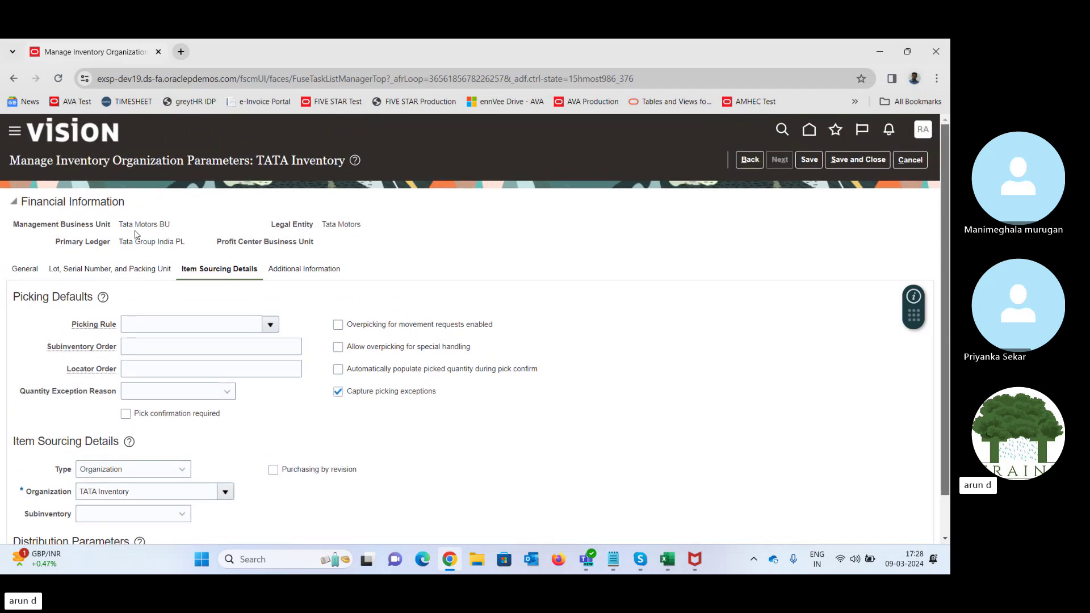
pyautogui.moveTo(58, 160); pyautogui.dragTo(250, 160)
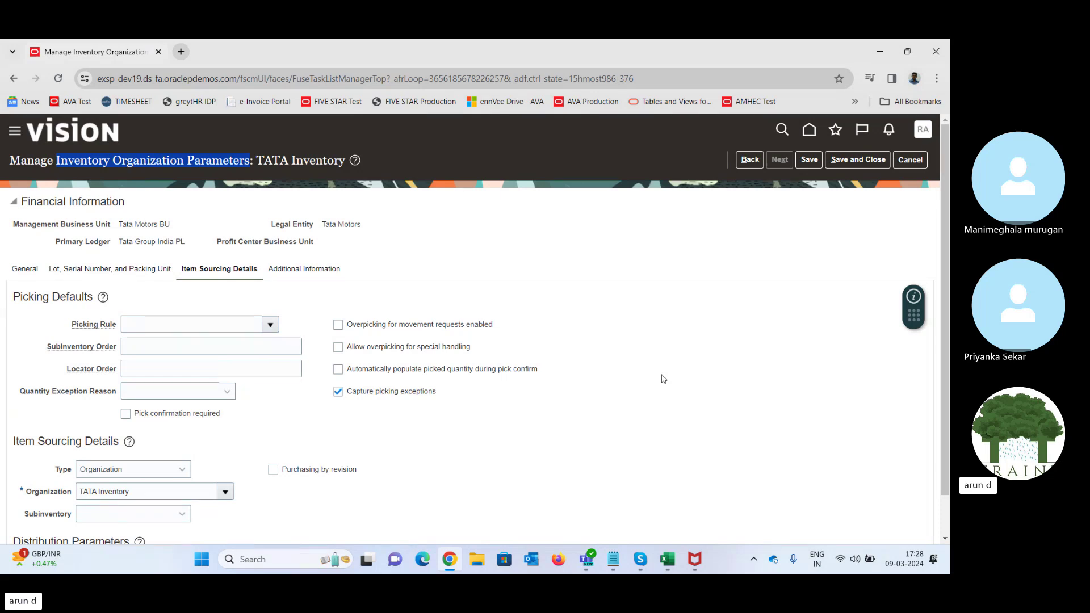
pyautogui.click(641, 559)
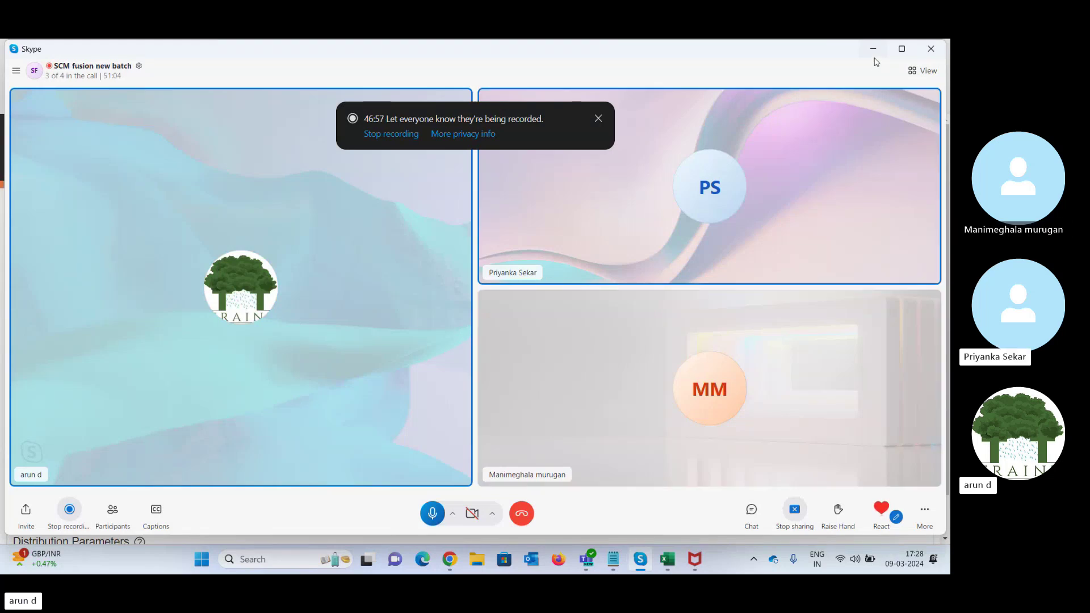
pyautogui.click(874, 50)
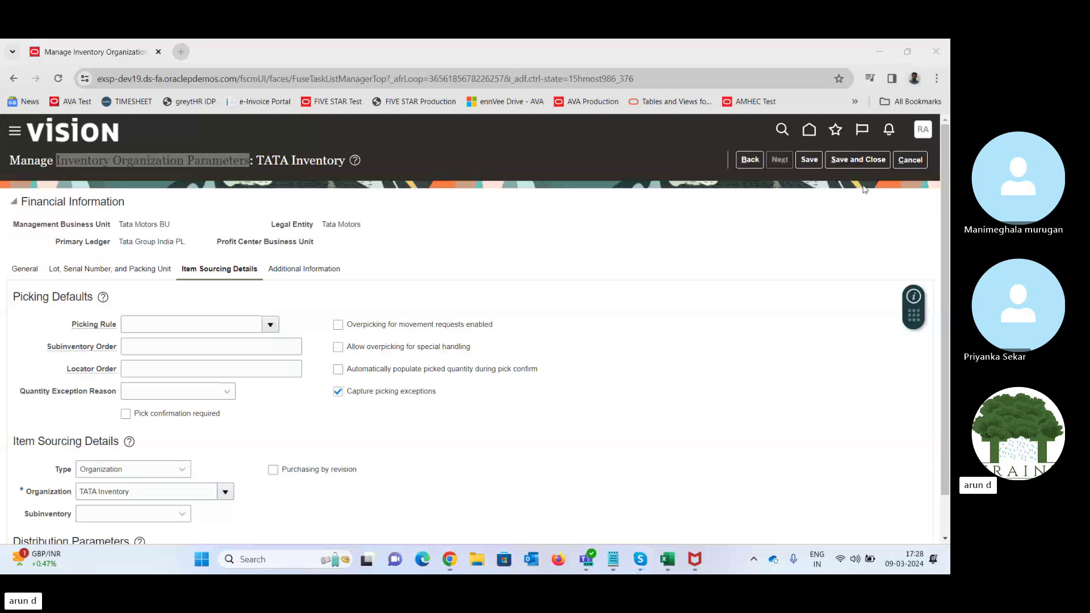
# - Save the TATA Inventory parameters, search 'TATA' to confirm it exists, and finish the task
pyautogui.click(860, 161)
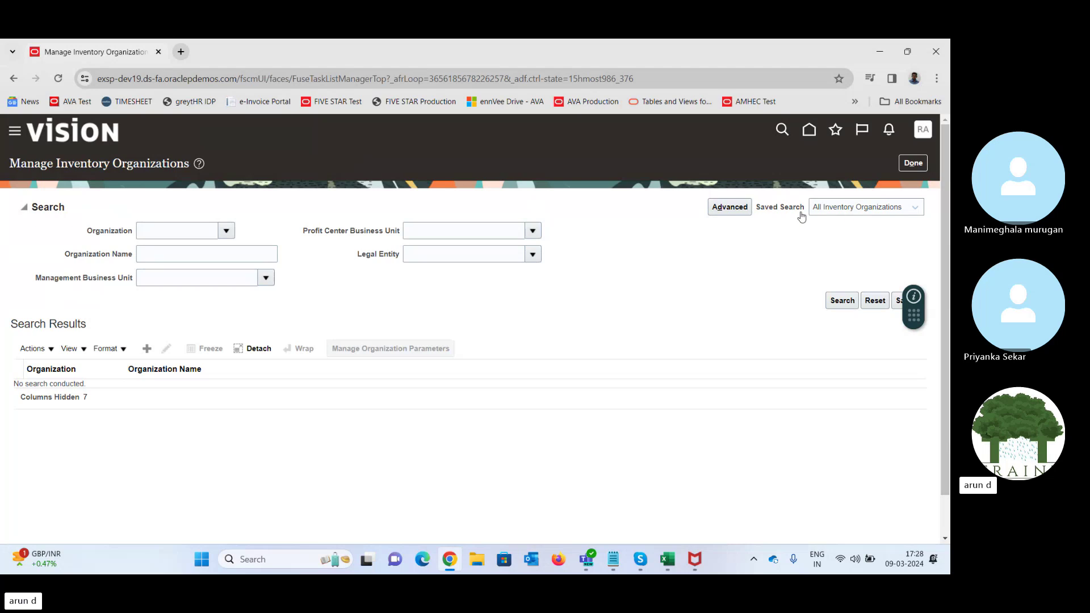
pyautogui.click(180, 252)
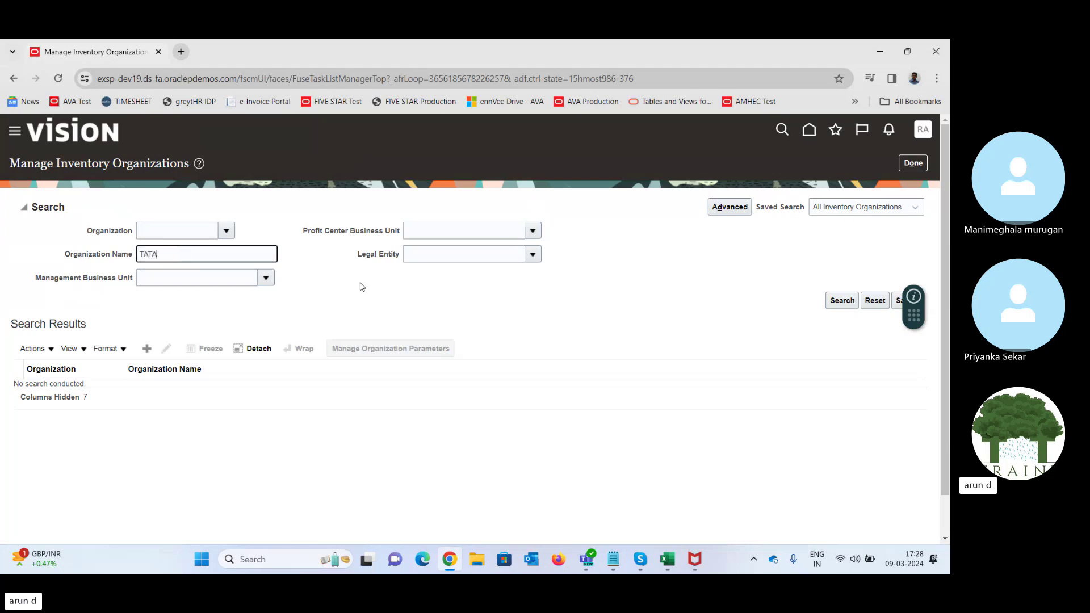
pyautogui.press('Return')
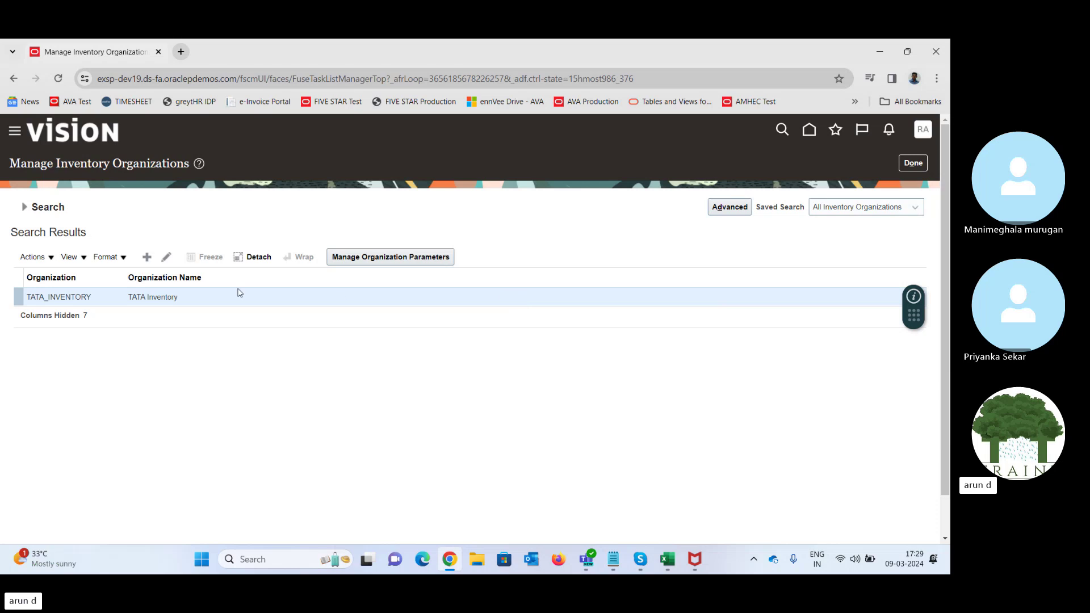
pyautogui.click(913, 163)
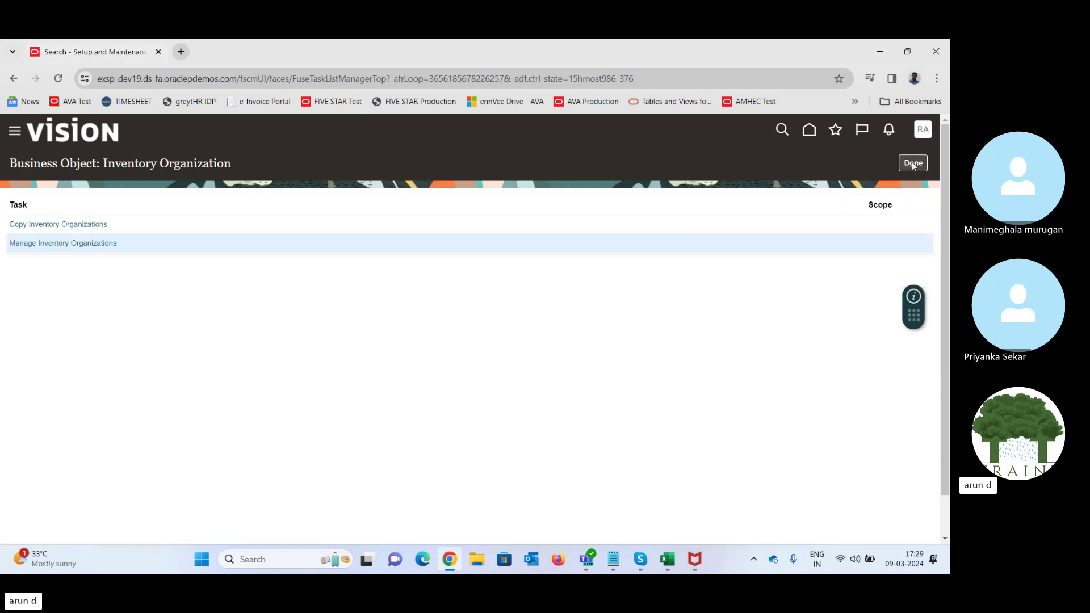
# - Leave the Product Management setup pages and go to the Fusion home page
pyautogui.click(914, 163)
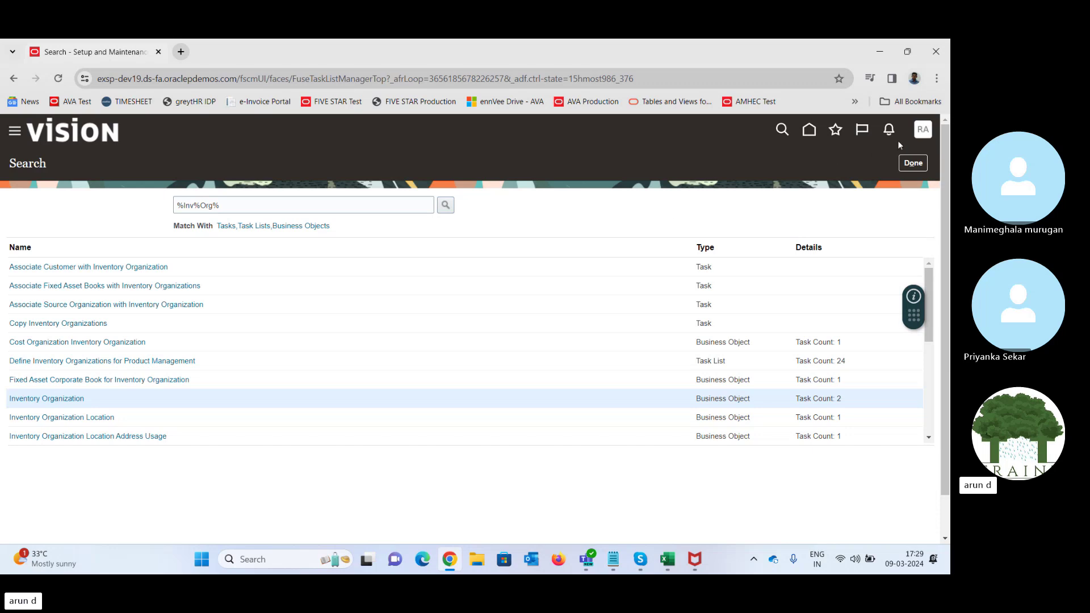
pyautogui.click(914, 167)
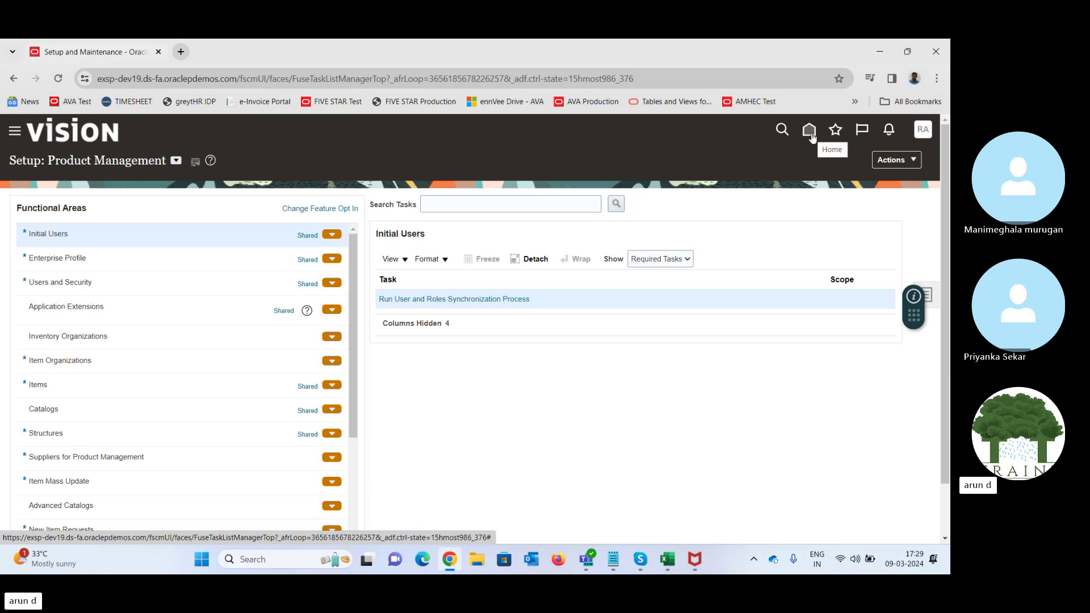
pyautogui.click(809, 131)
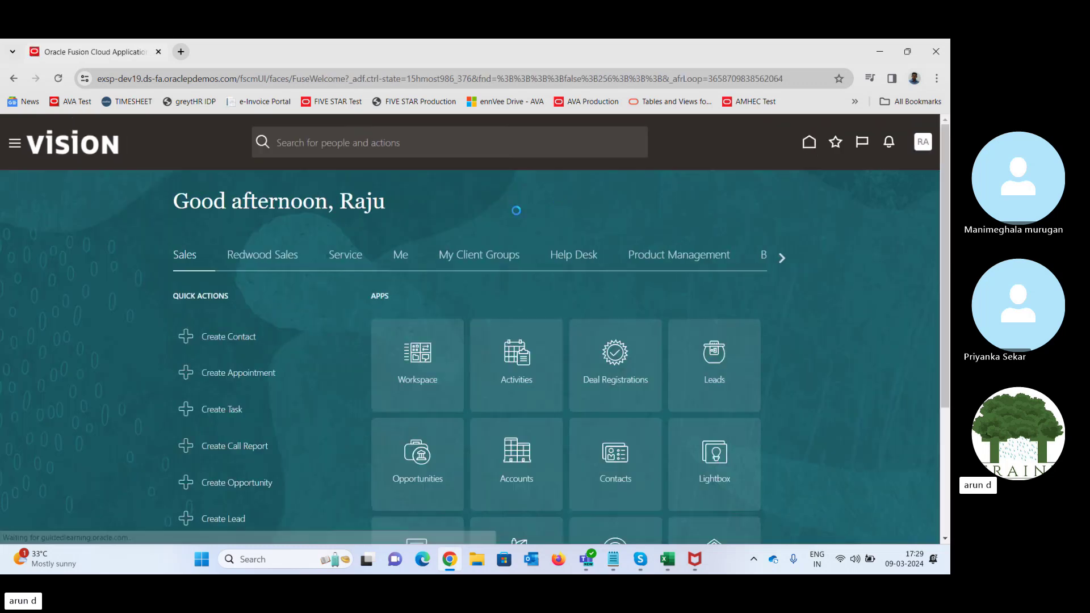
# - Browse forward and back through the home page work areas, then bring up the Tools apps
pyautogui.click(782, 258)
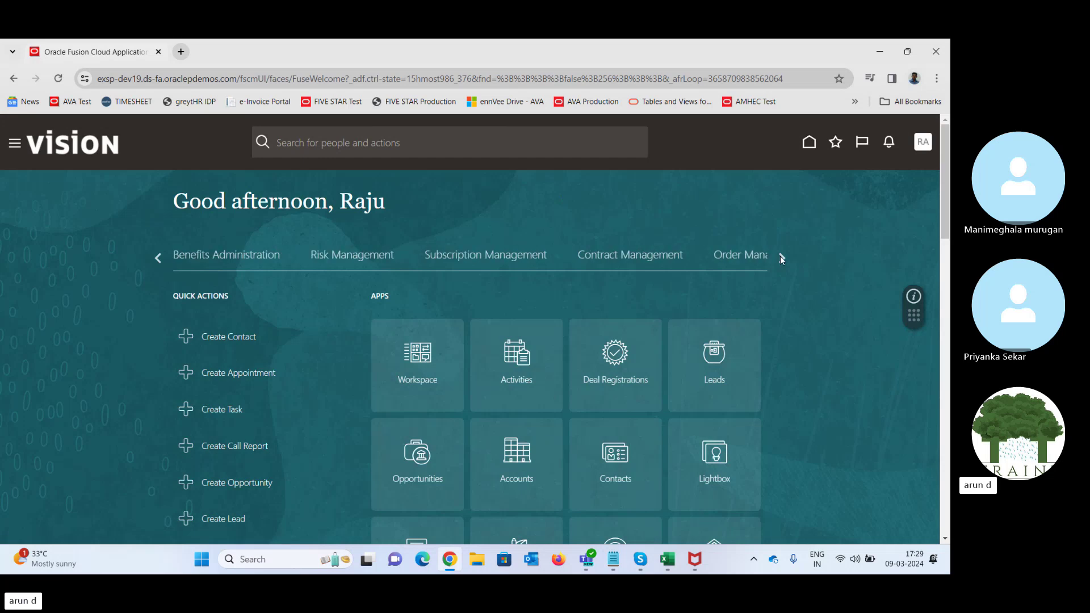
pyautogui.click(781, 258)
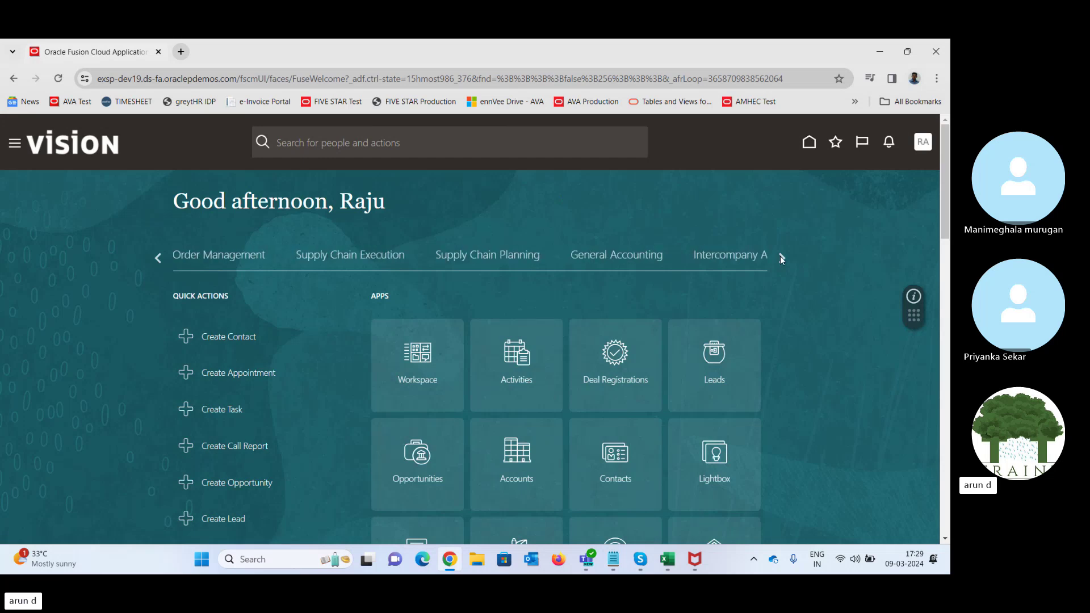
pyautogui.click(781, 258)
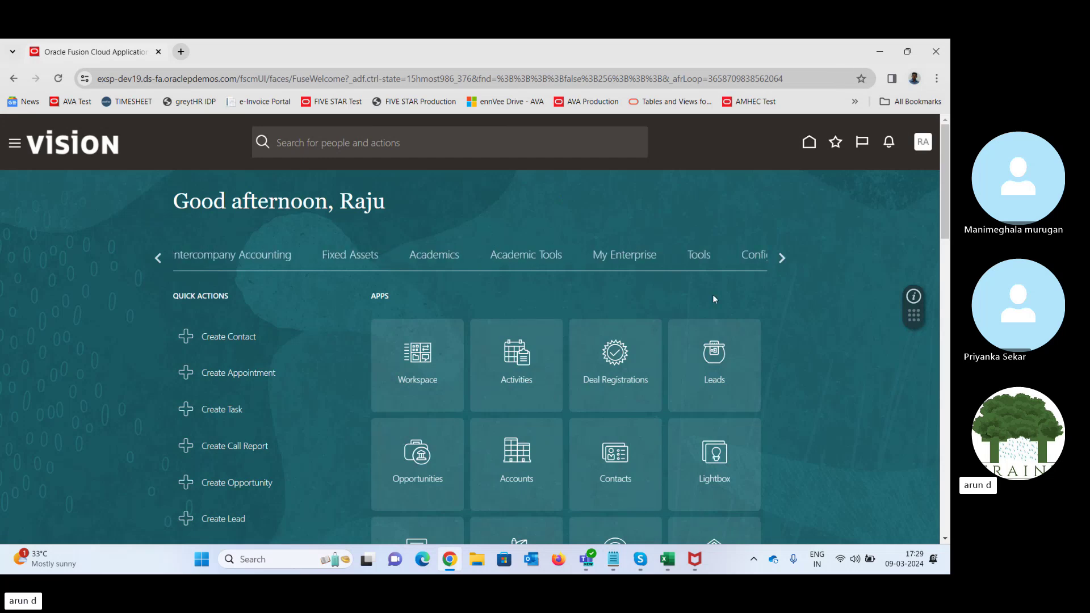
pyautogui.click(782, 257)
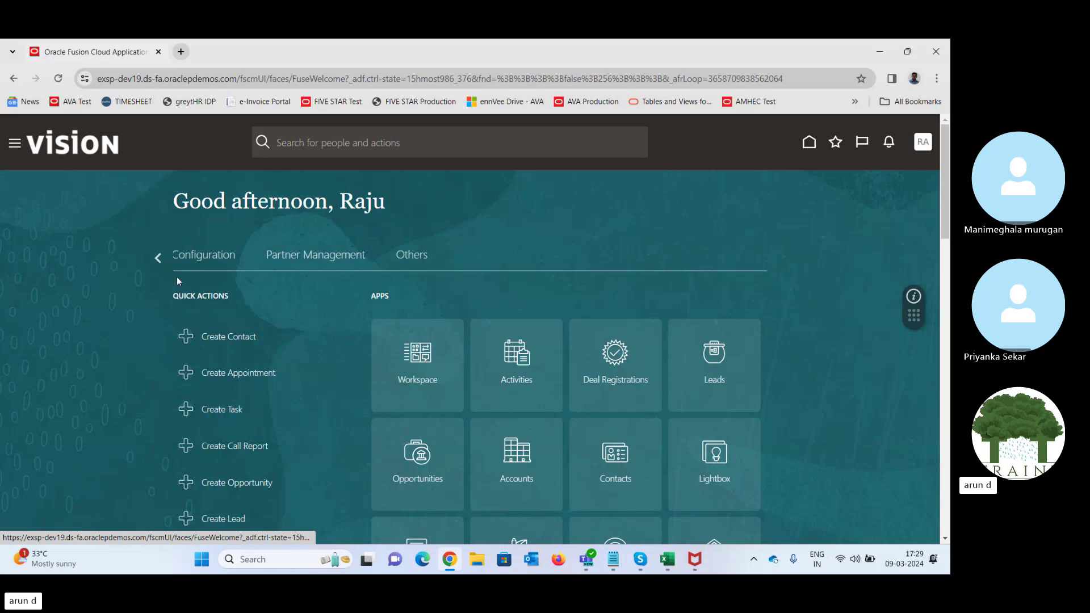
pyautogui.click(162, 258)
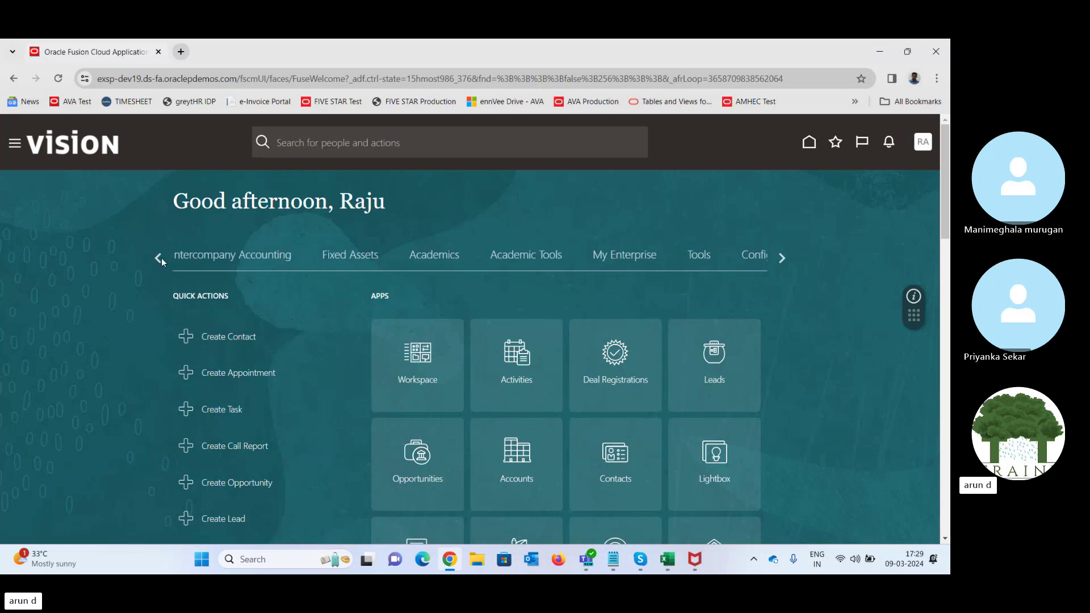
pyautogui.click(162, 258)
pyautogui.click(161, 258)
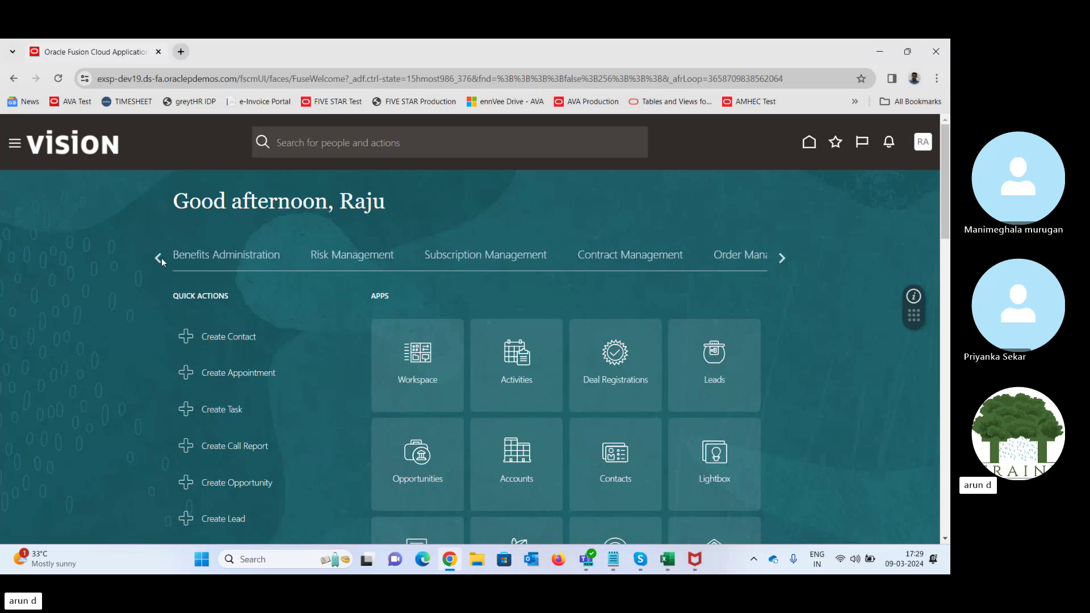
pyautogui.click(162, 258)
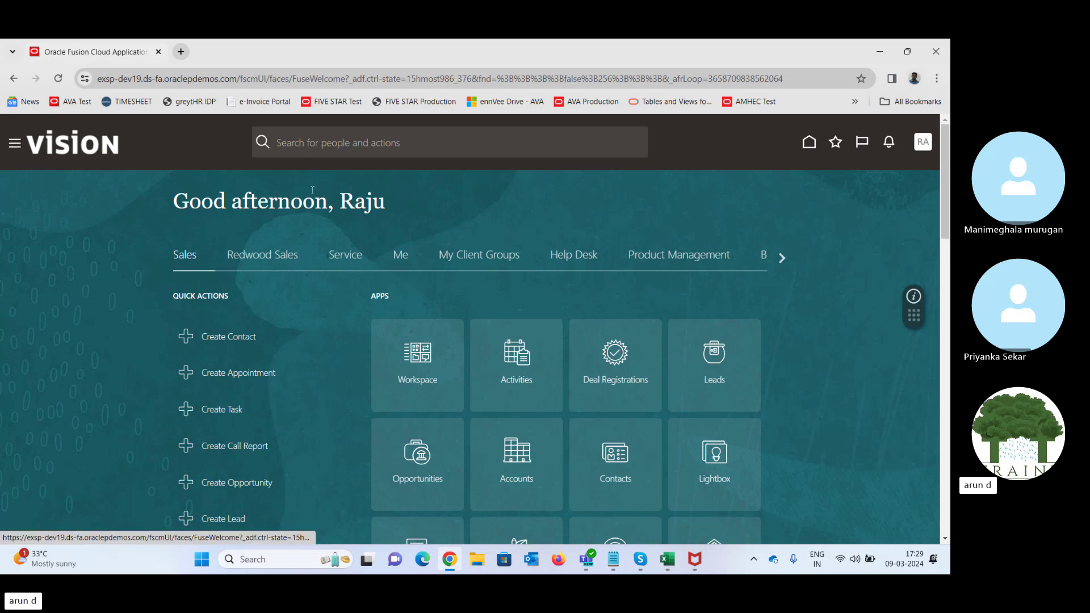
pyautogui.scroll(-10, 475, 185)
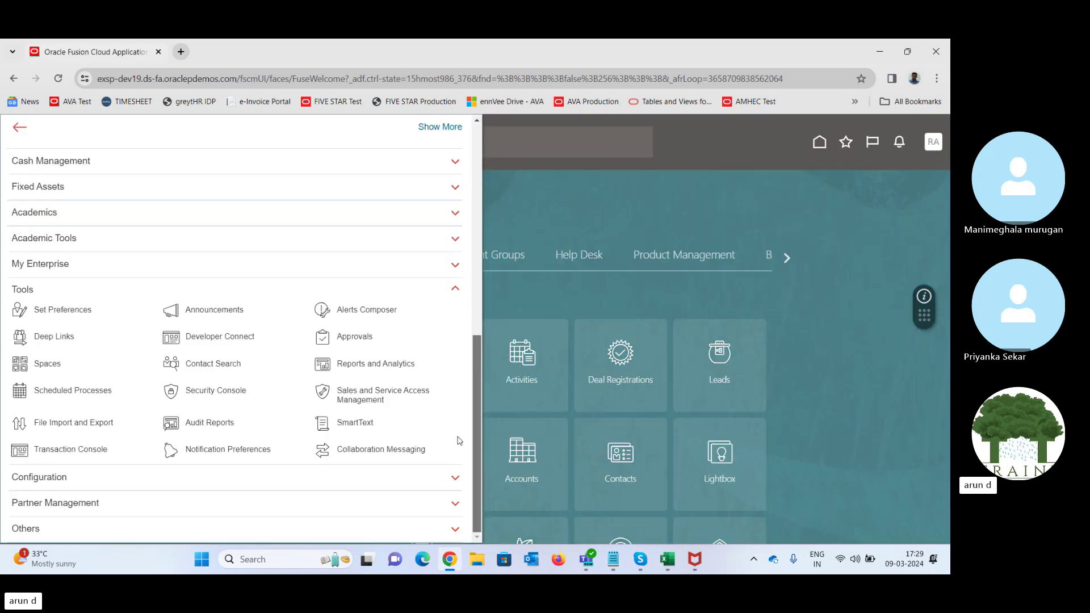
# - In Security Console Users, search for the user and open their account details
pyautogui.click(218, 392)
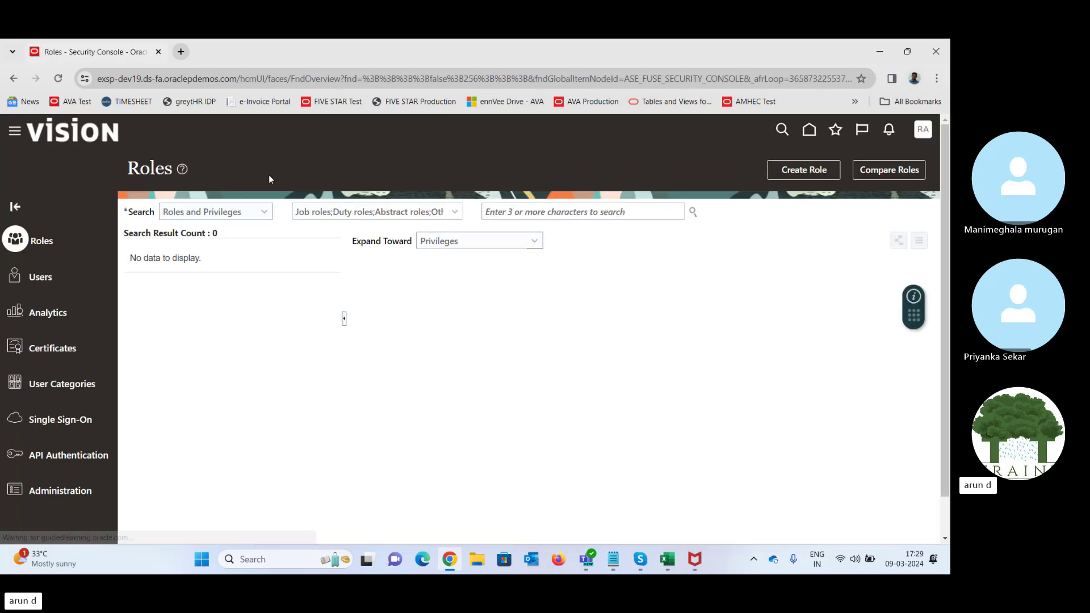
pyautogui.click(39, 279)
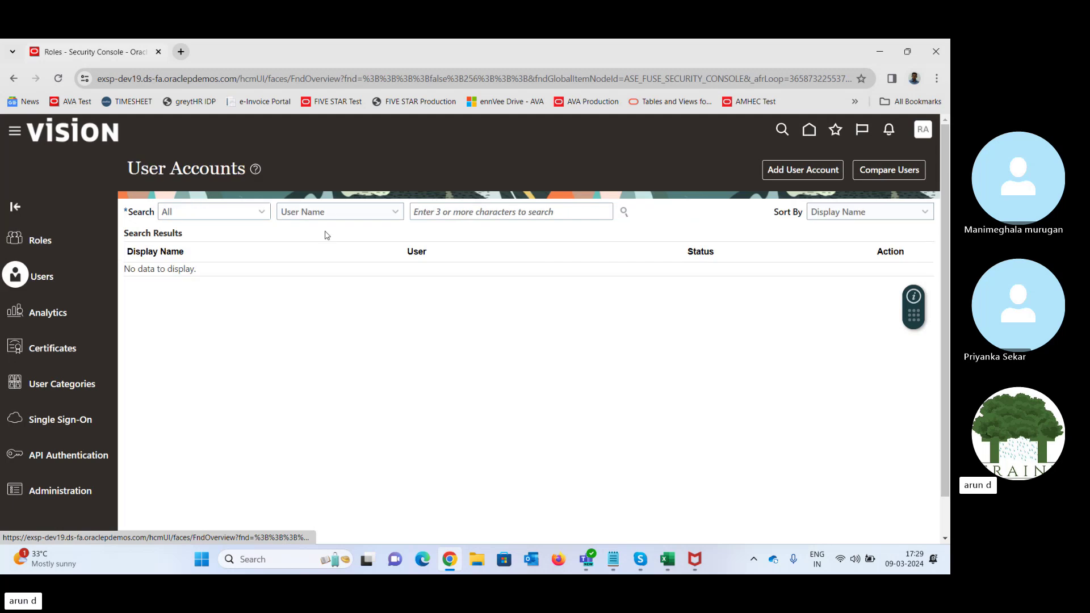
pyautogui.click(494, 210)
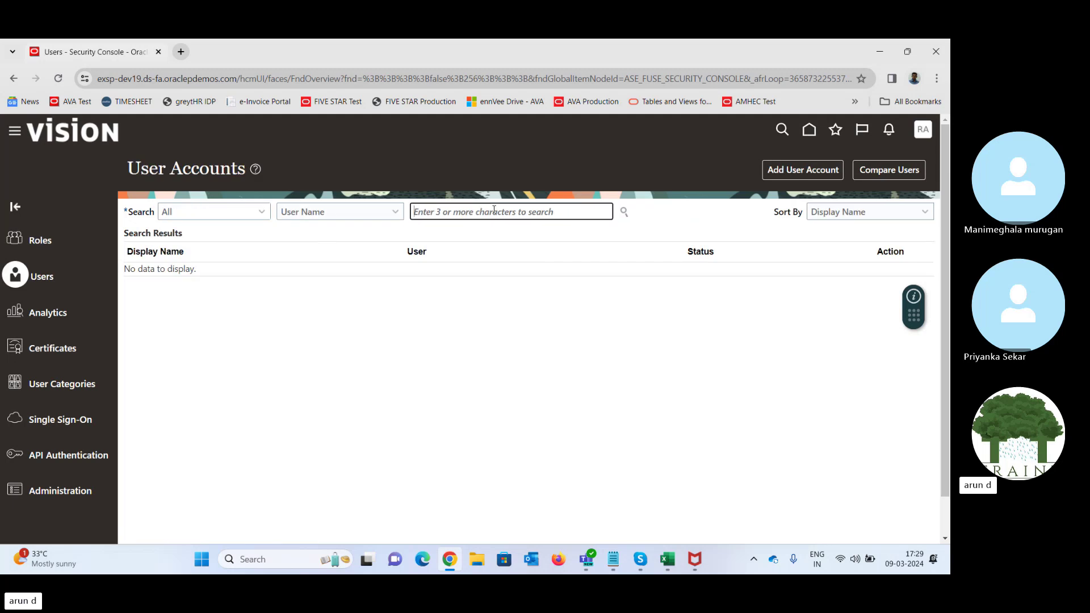
pyautogui.write('Raju')
pyautogui.press('Return')
pyautogui.click(137, 285)
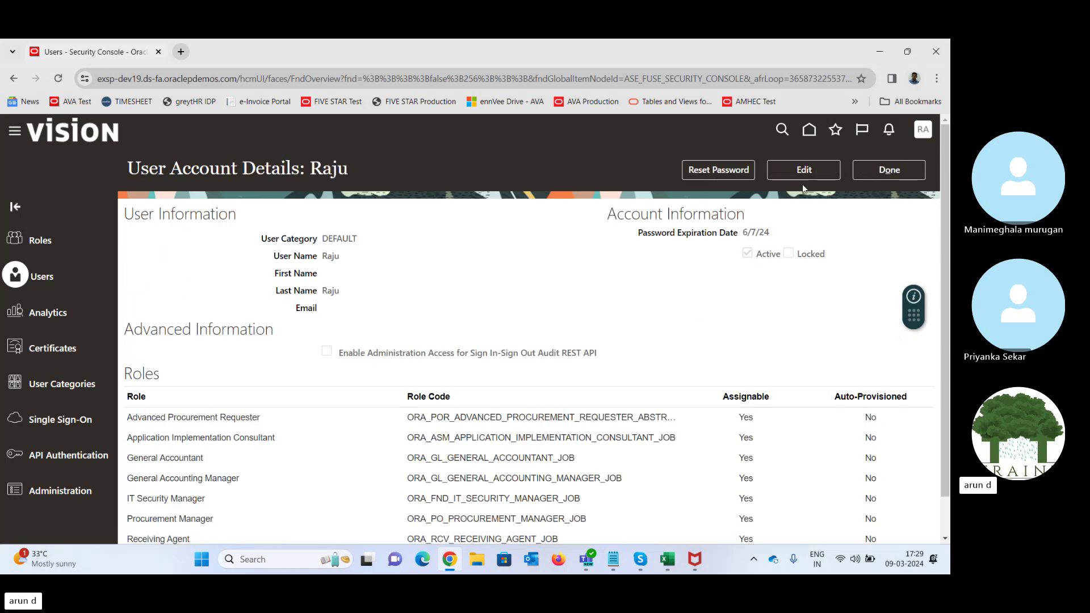
# - Add the Product Data Steward role to the user's account, save, and return to the user list
pyautogui.click(824, 172)
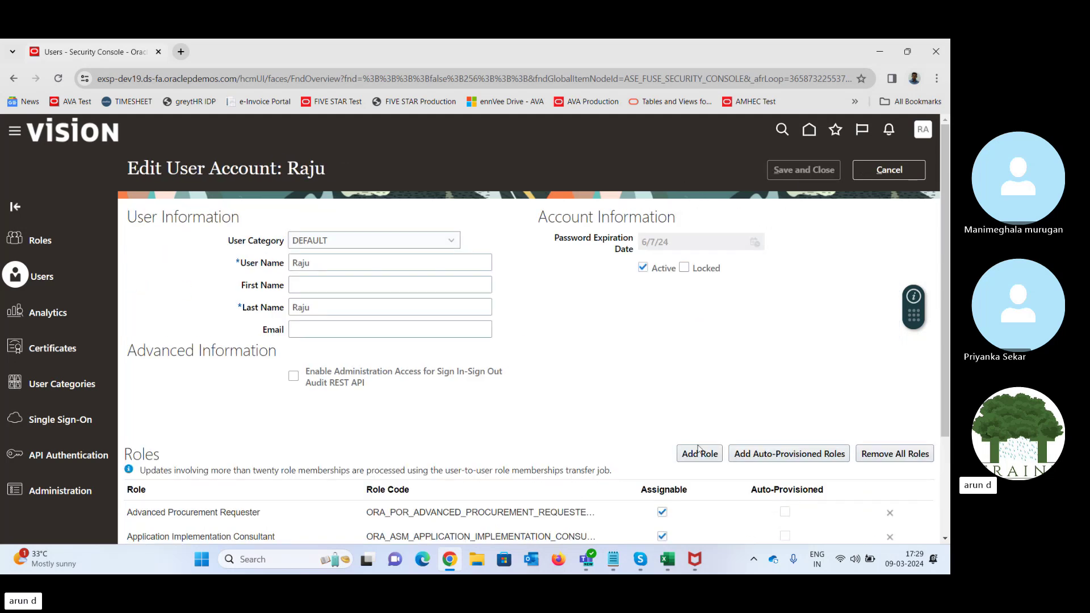
pyautogui.click(699, 453)
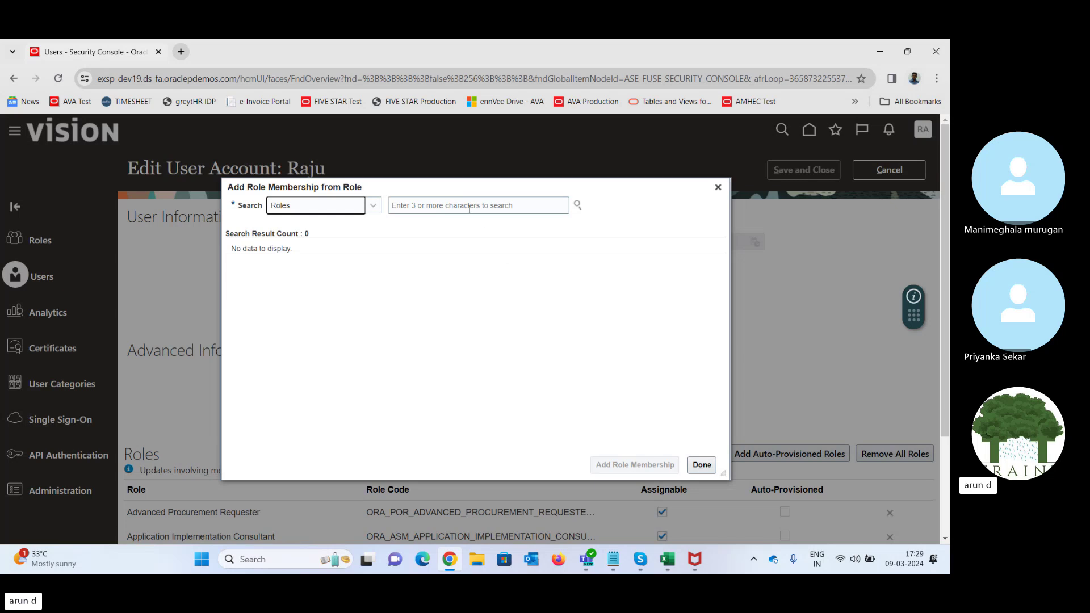
pyautogui.click(462, 203)
pyautogui.write('R')
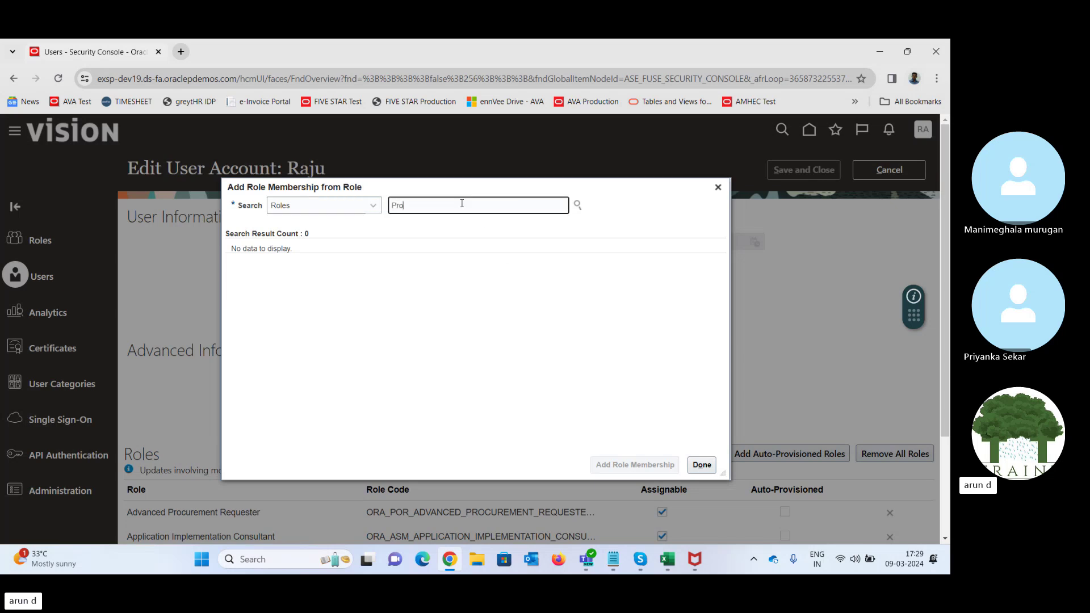
pyautogui.write('roduct')
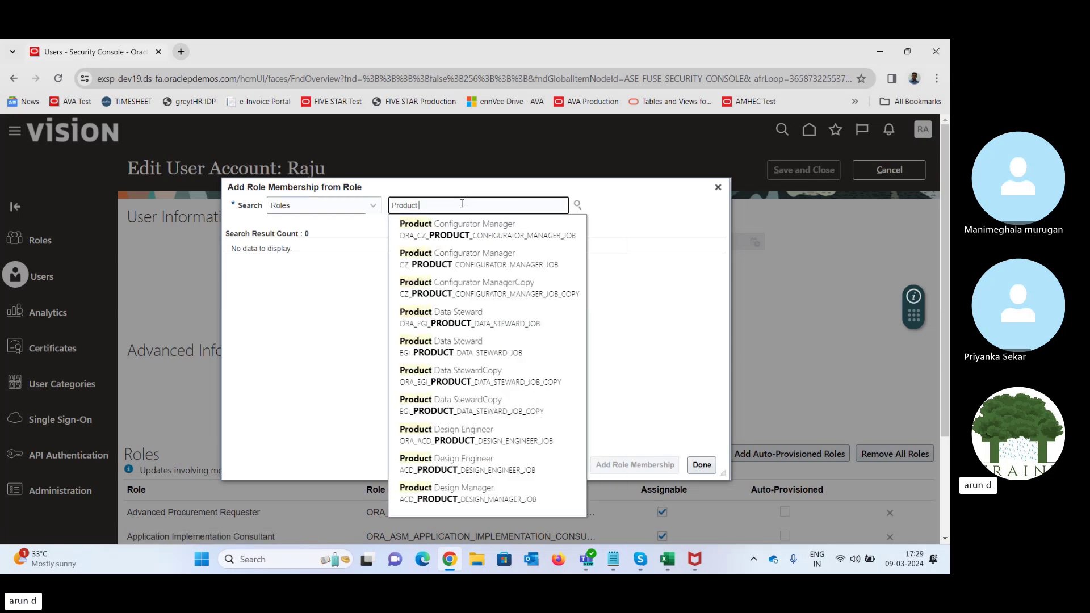
pyautogui.write(' Data')
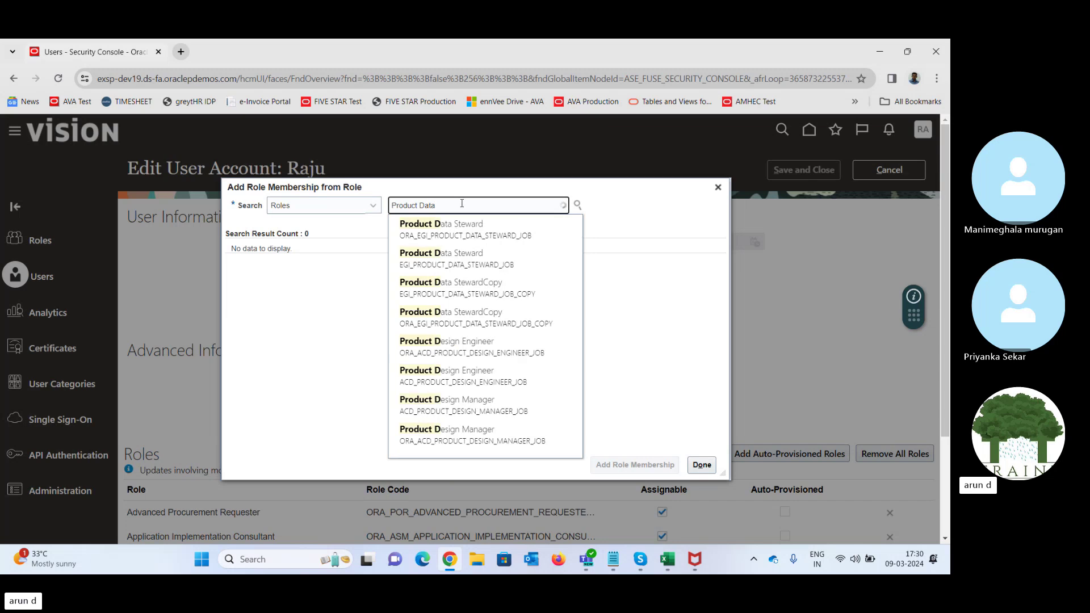
pyautogui.click(432, 228)
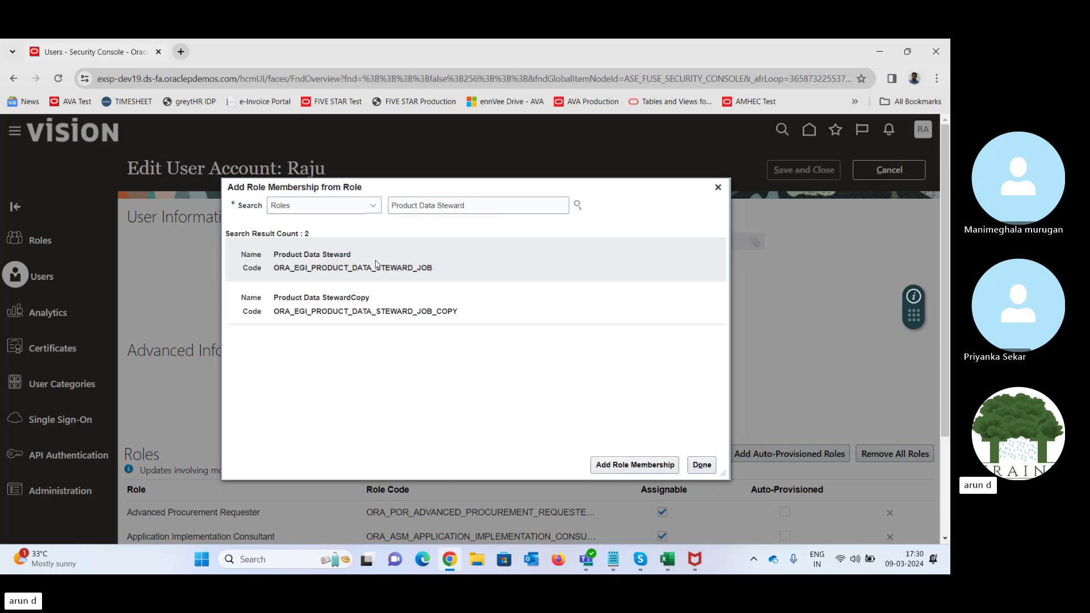
pyautogui.click(653, 465)
pyautogui.click(706, 468)
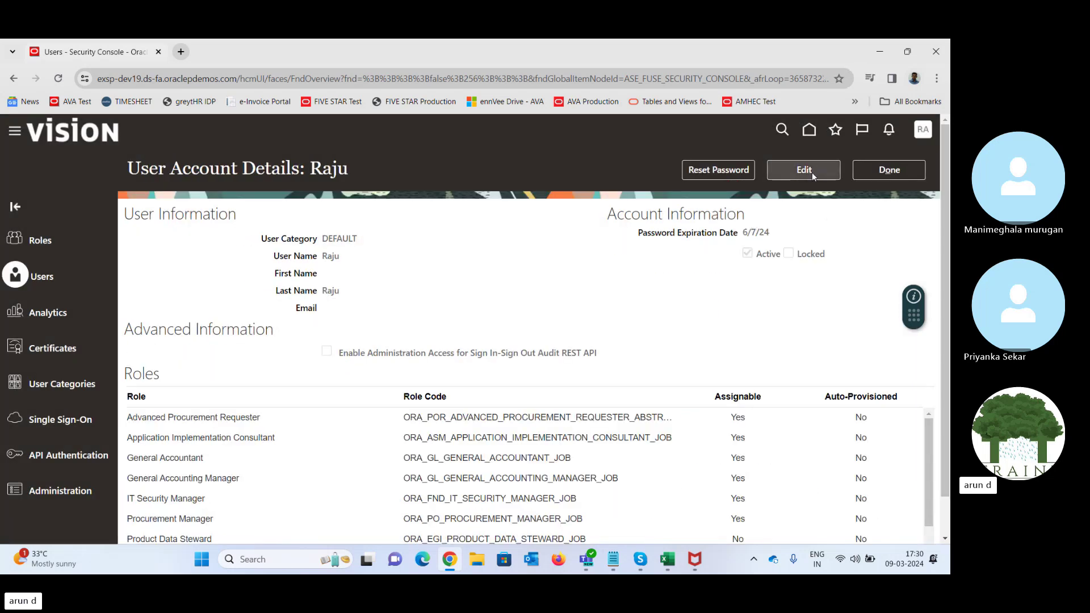
pyautogui.click(904, 178)
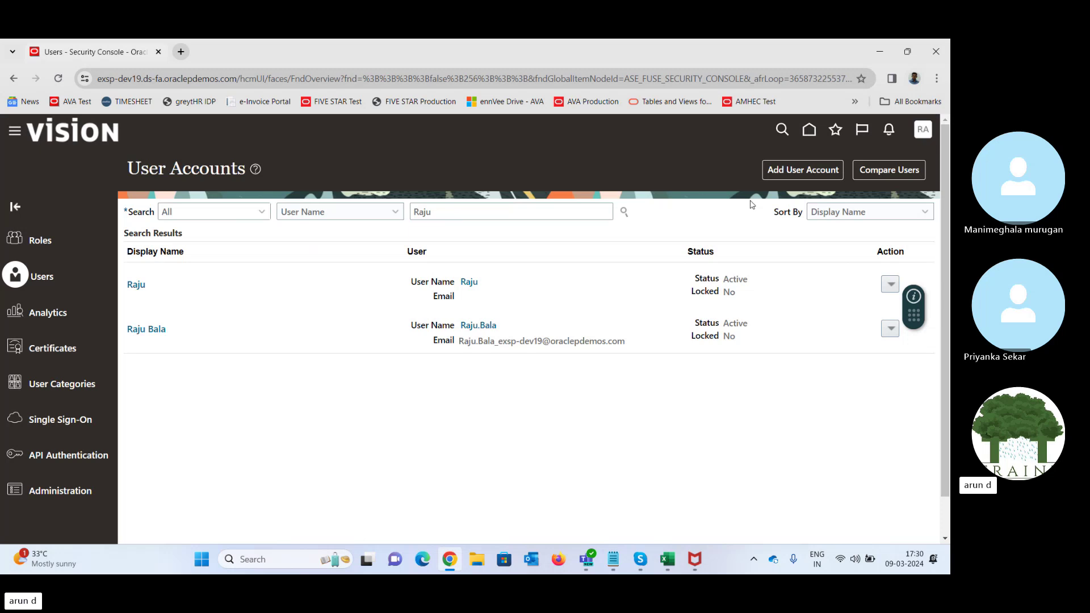
# - Go to Setup and Maintenance from Settings and Actions and open the Product Management offering
pyautogui.click(924, 132)
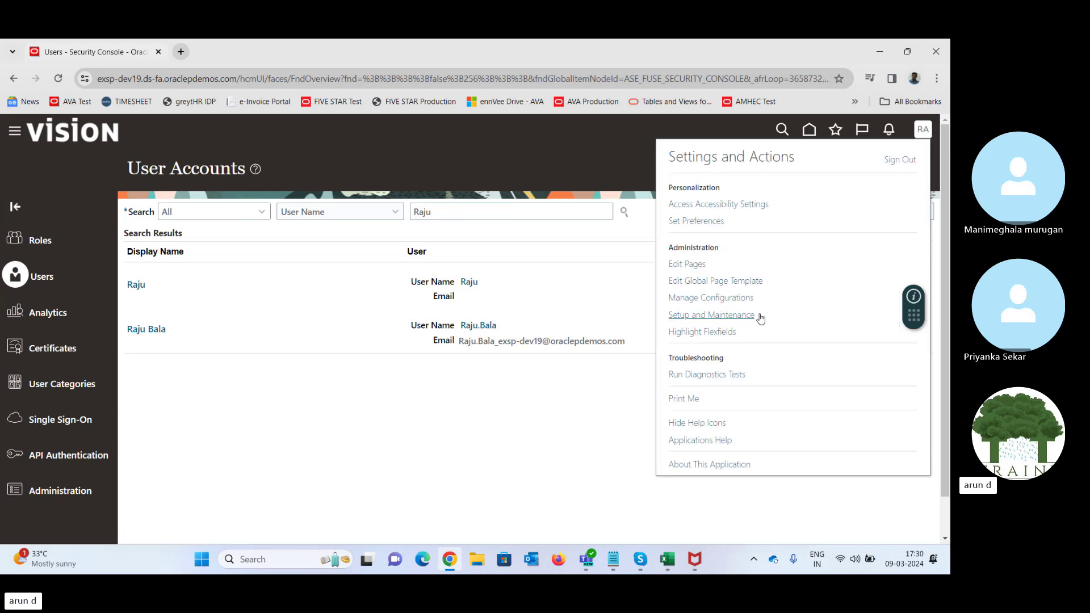
pyautogui.click(706, 316)
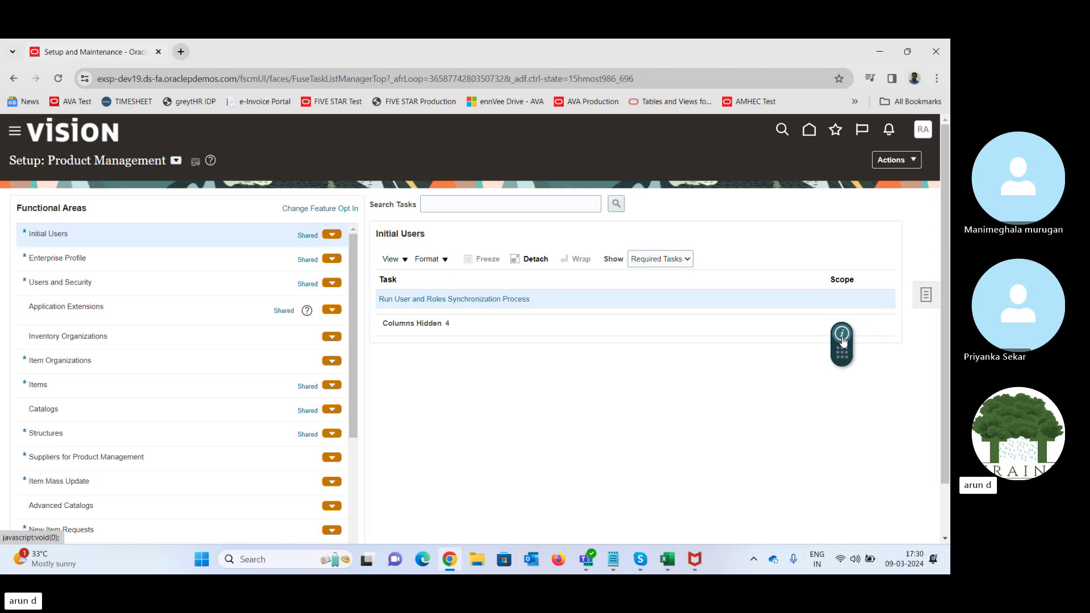
pyautogui.click(843, 327)
pyautogui.moveTo(610, 362); pyautogui.dragTo(924, 285)
pyautogui.click(924, 285)
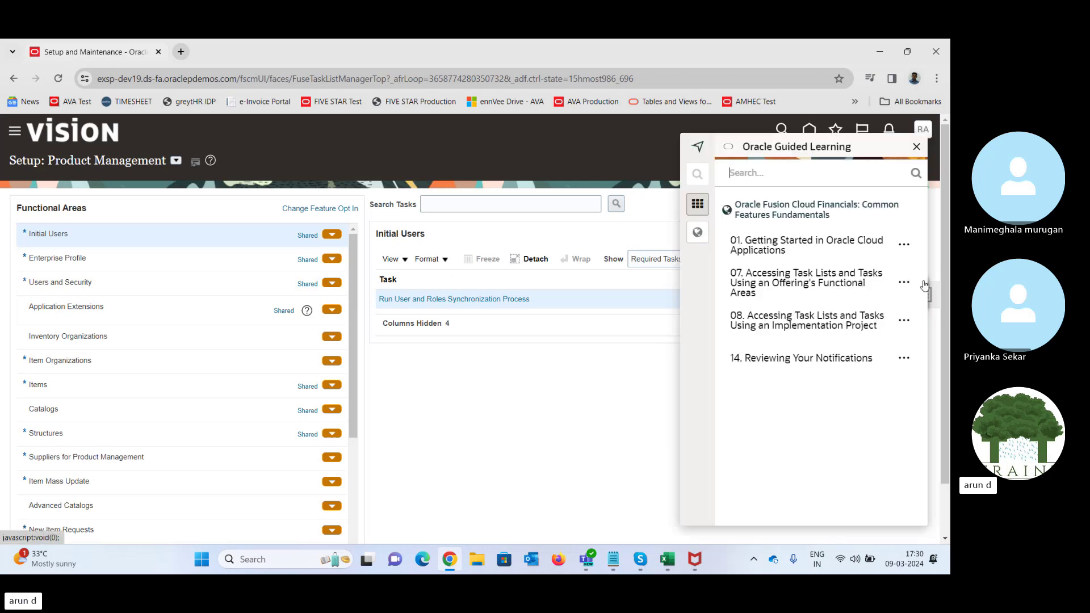
pyautogui.click(917, 147)
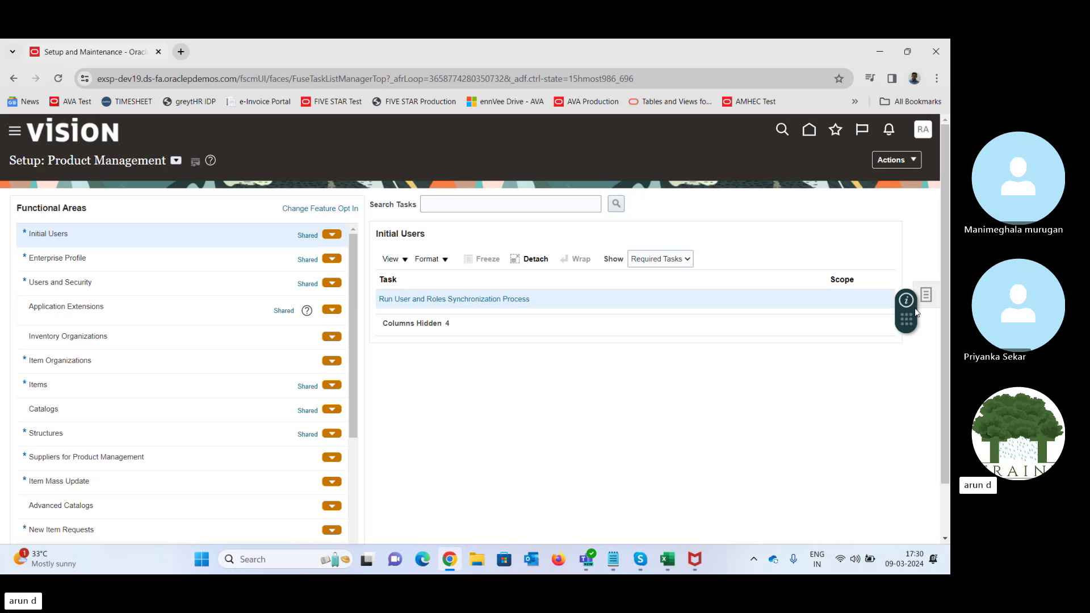
pyautogui.click(928, 300)
pyautogui.click(904, 282)
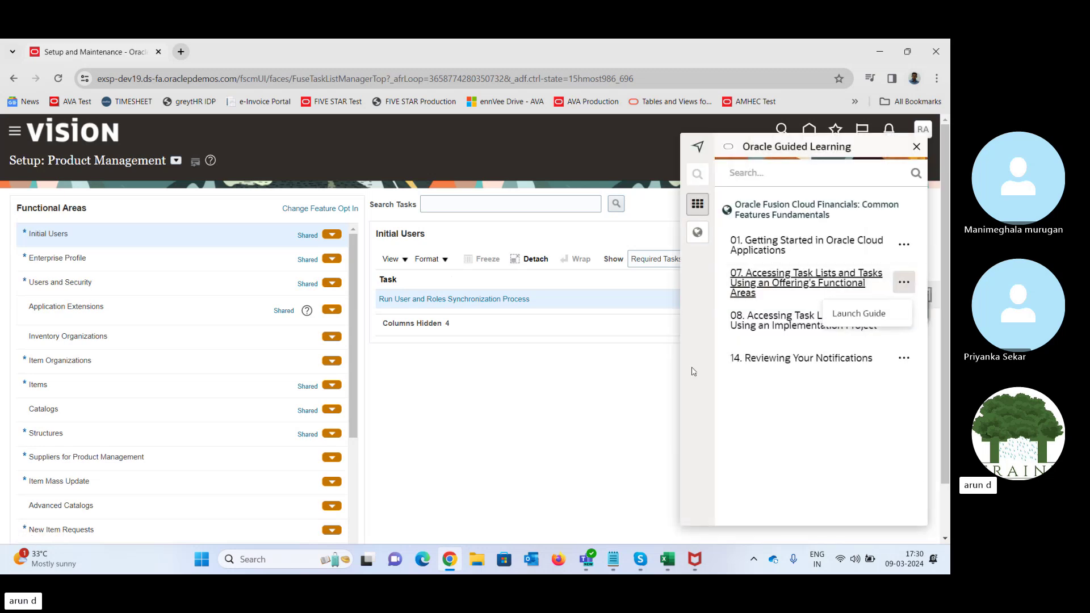
pyautogui.moveTo(684, 233); pyautogui.dragTo(428, 489)
pyautogui.rightClick(506, 382)
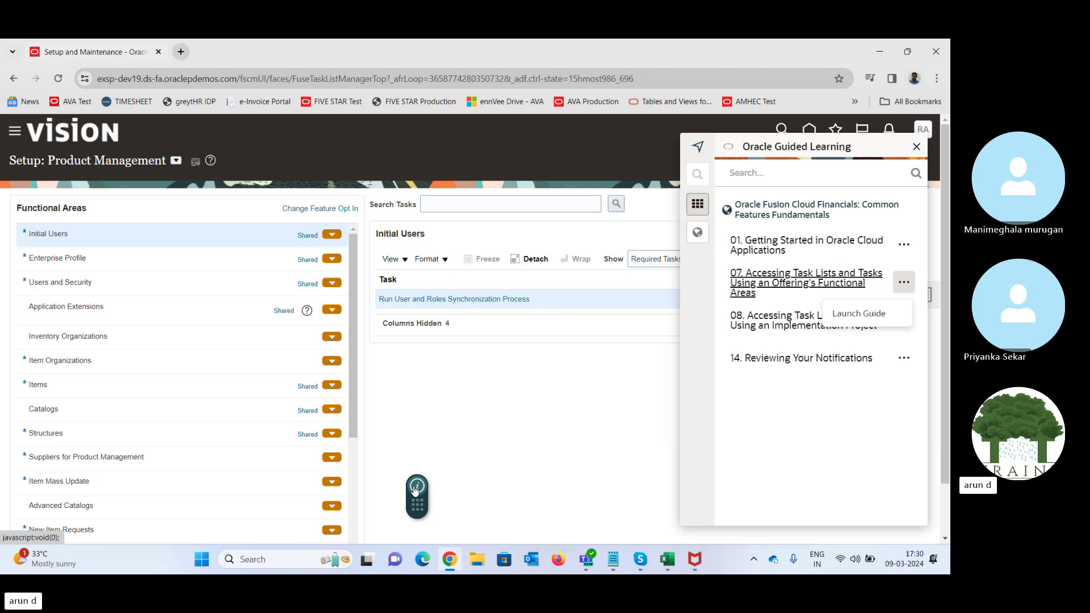
pyautogui.moveTo(415, 489); pyautogui.dragTo(669, 275)
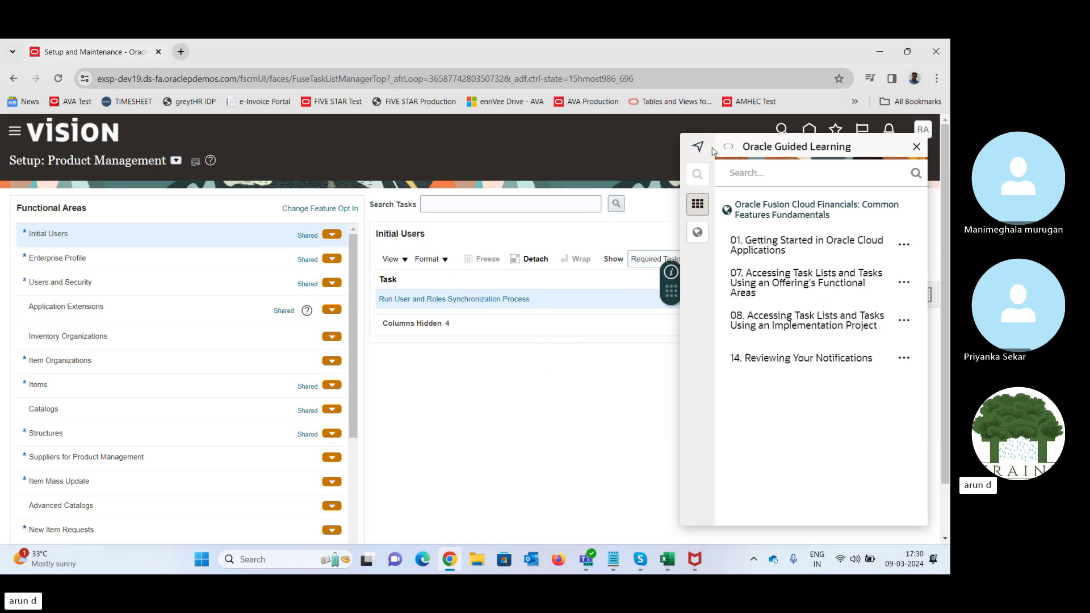
pyautogui.click(917, 147)
pyautogui.moveTo(915, 300); pyautogui.dragTo(309, 134)
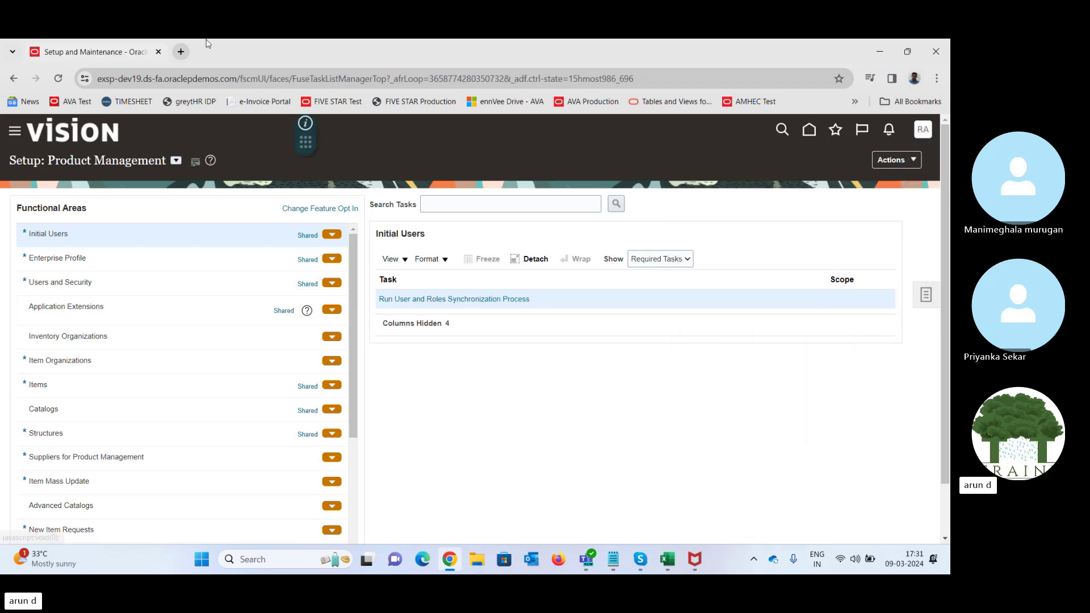
# - Duplicate the setup tab, show the home page's Product Management apps, and close the Setup tab
pyautogui.rightClick(106, 57)
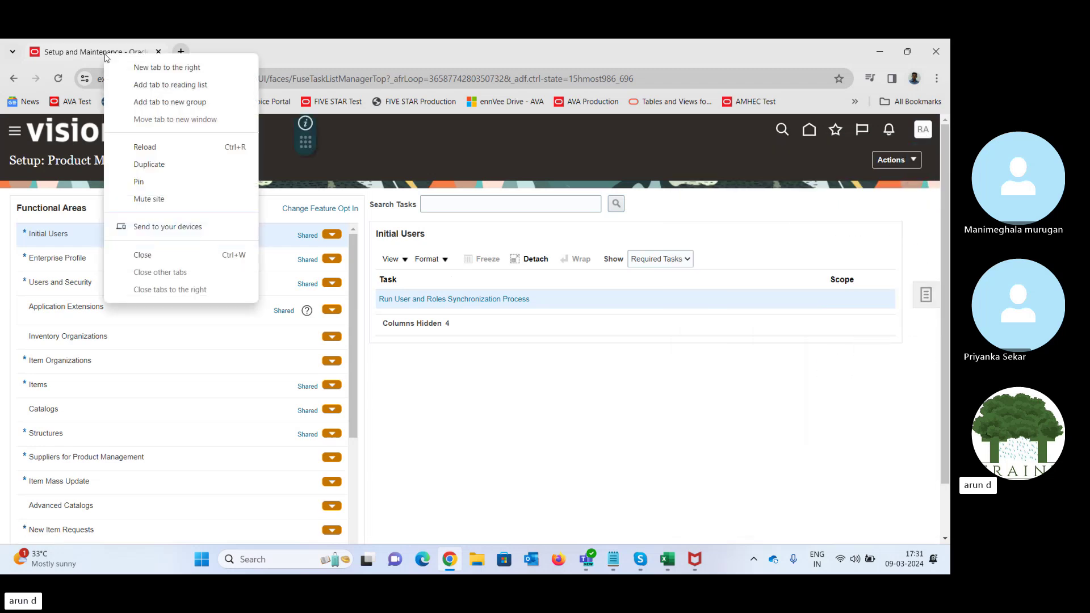
pyautogui.click(159, 166)
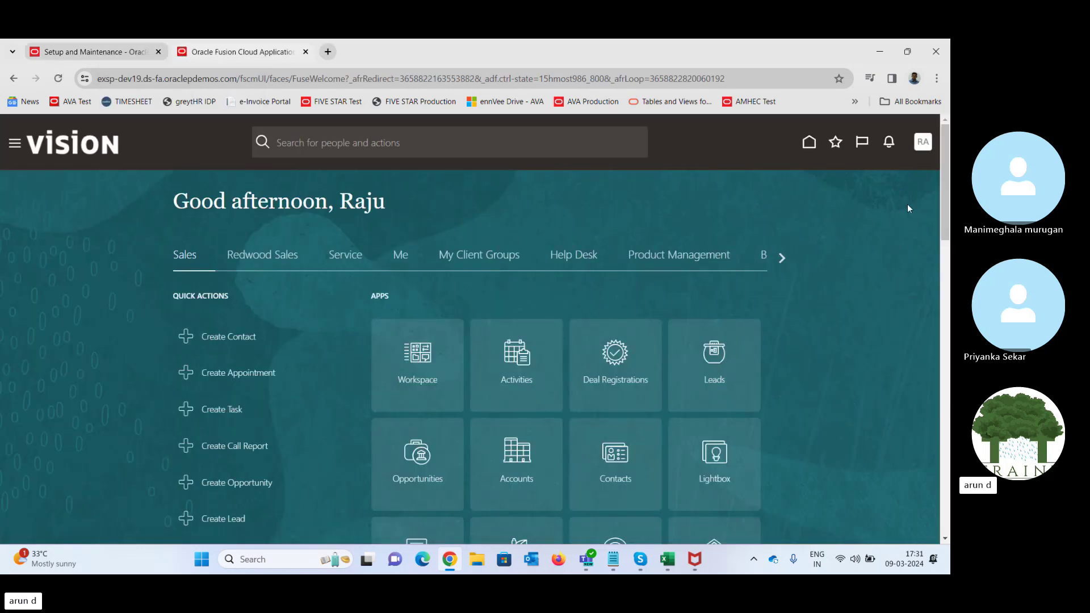
pyautogui.click(701, 260)
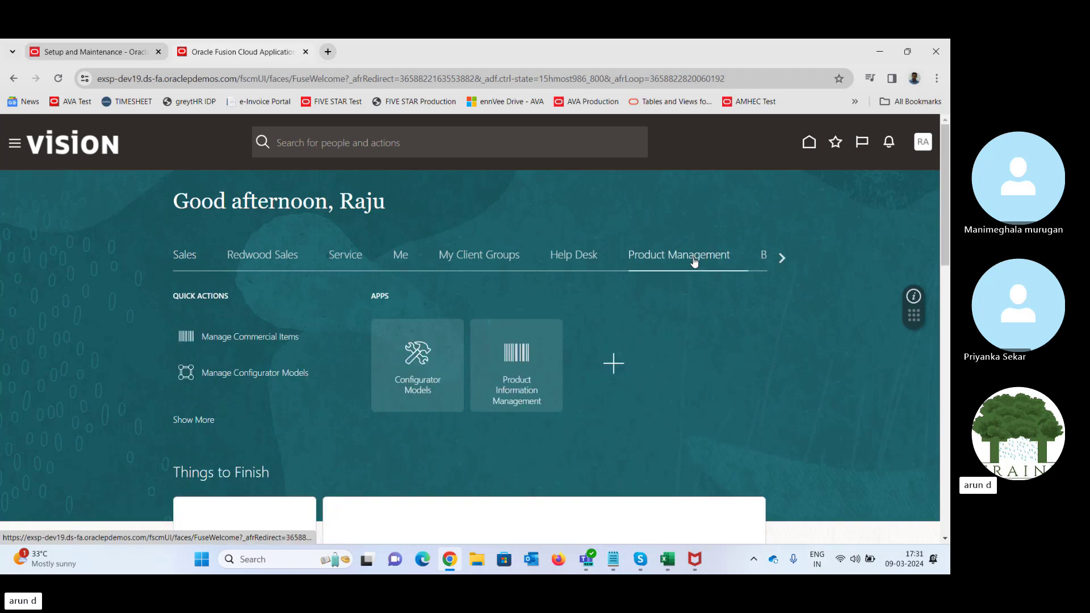
pyautogui.click(520, 351)
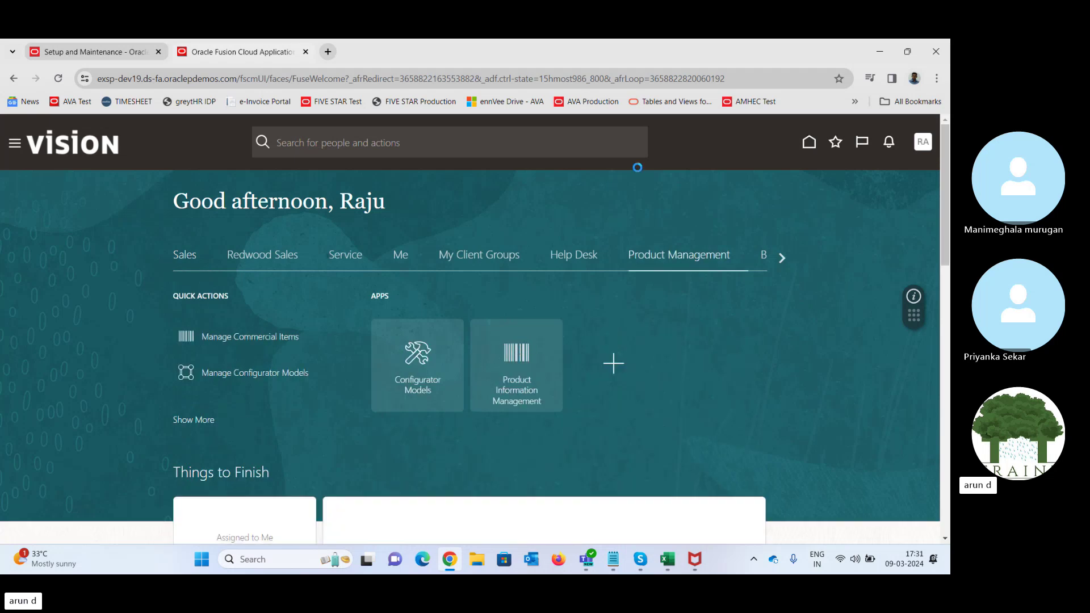
pyautogui.click(160, 53)
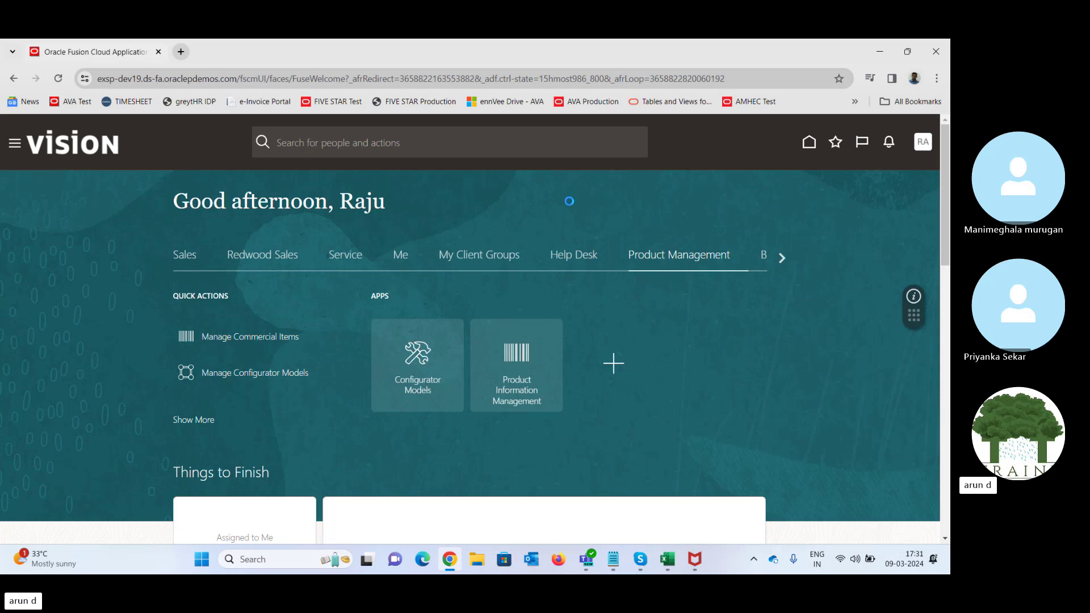
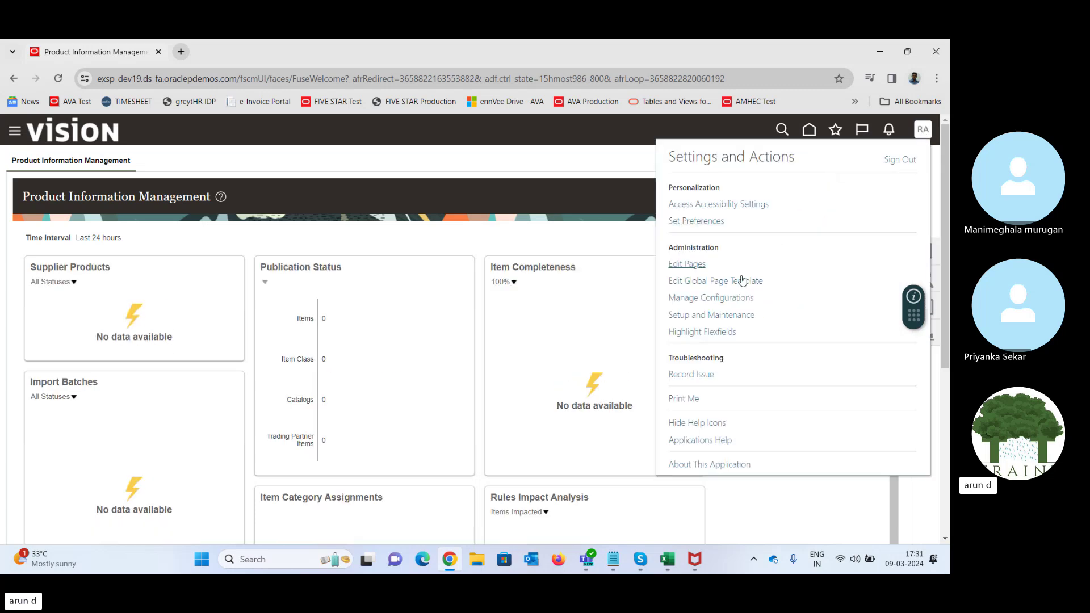
# - Search the setup tasks for 'data acc' and open Manage Data Access for Users
pyautogui.click(715, 316)
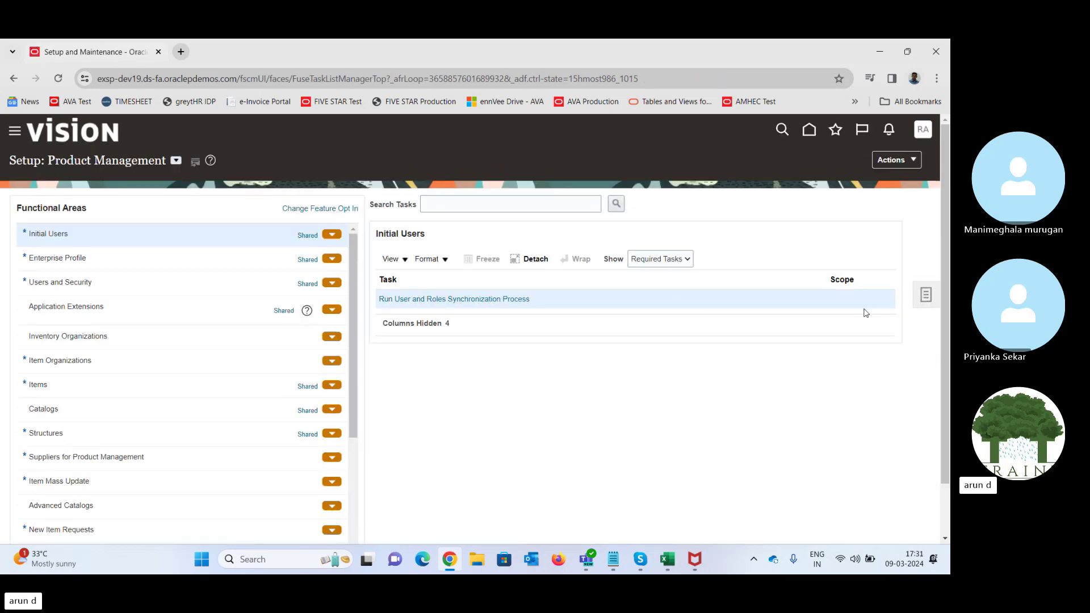
pyautogui.click(933, 304)
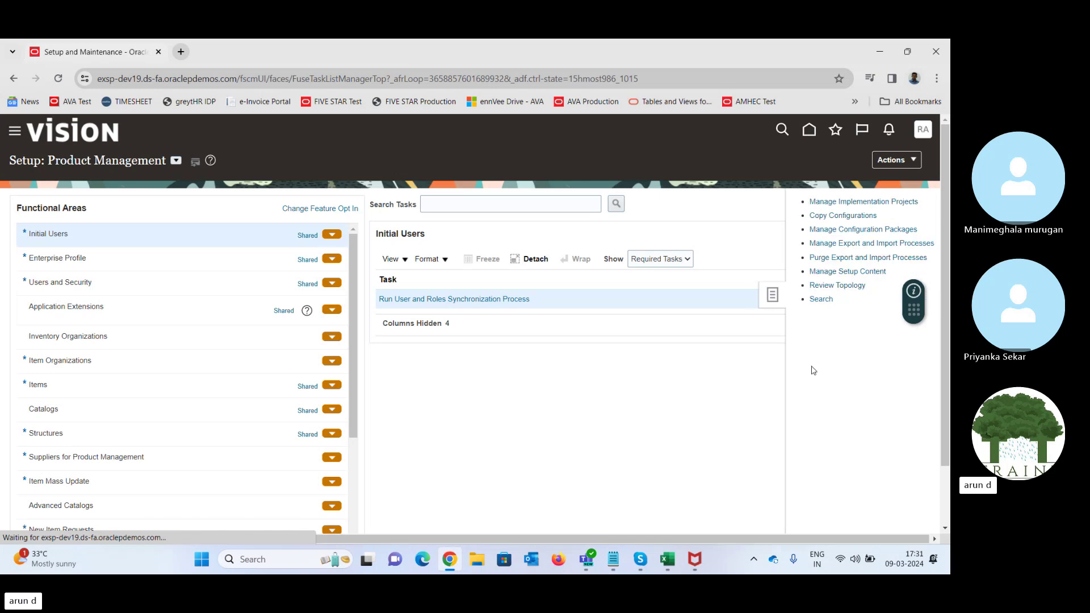
pyautogui.click(816, 299)
pyautogui.click(325, 206)
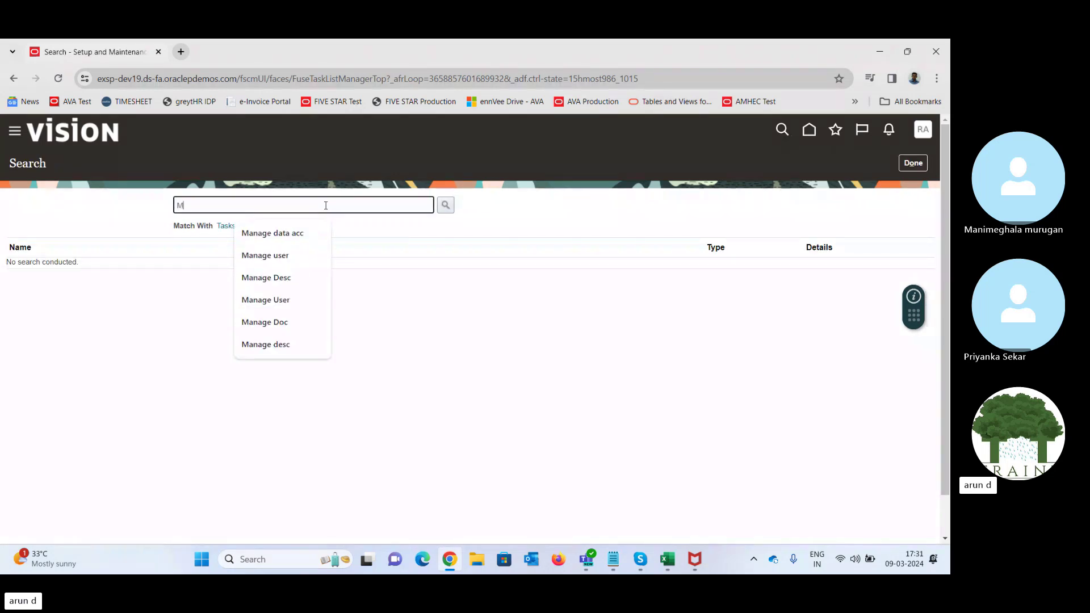
pyautogui.write('data acc')
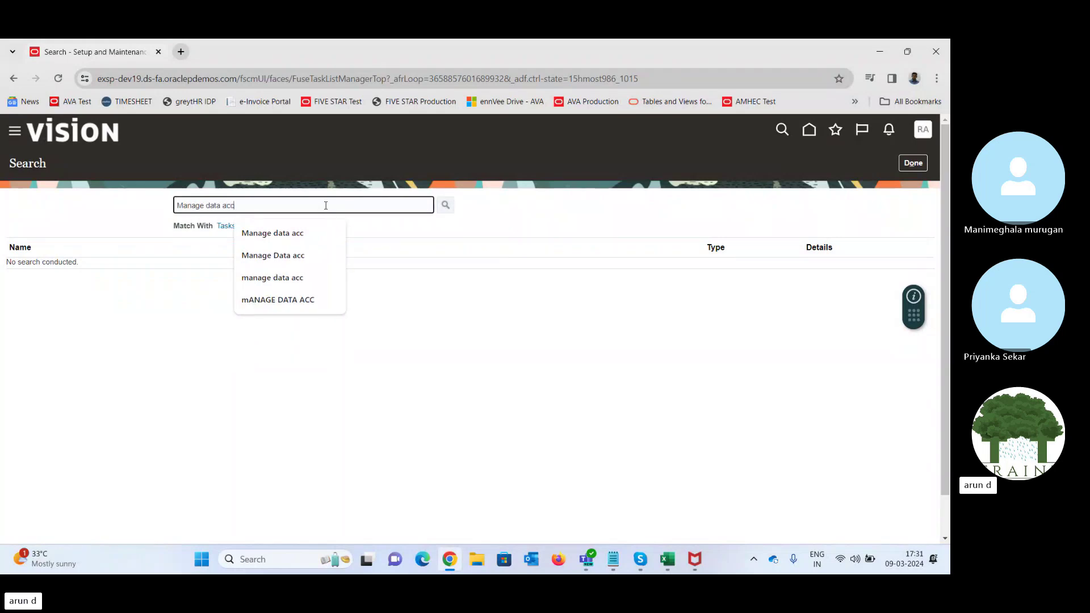
pyautogui.press('Return')
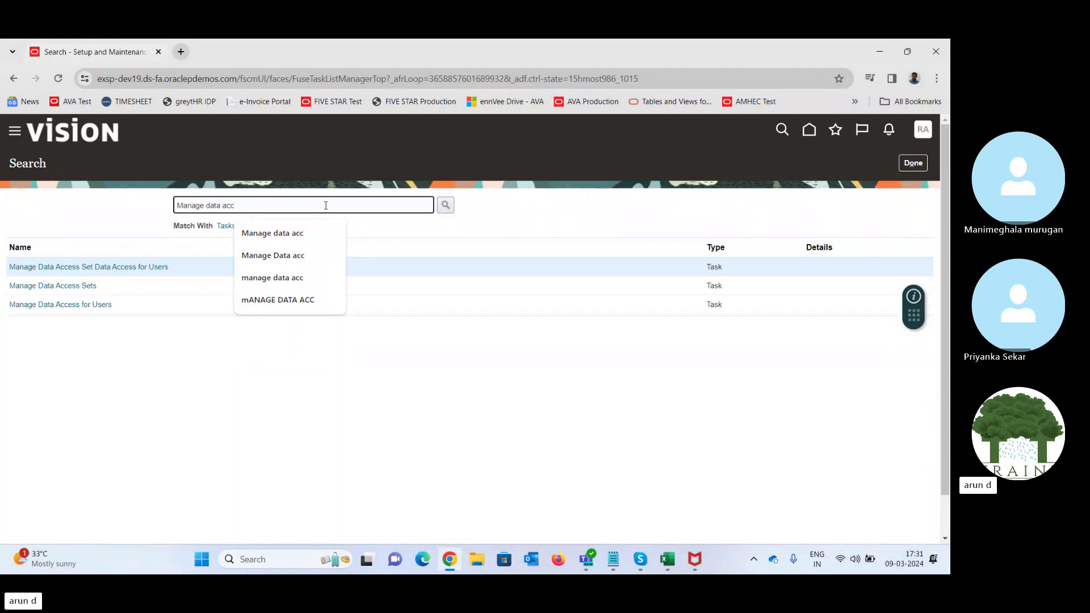
pyautogui.click(89, 267)
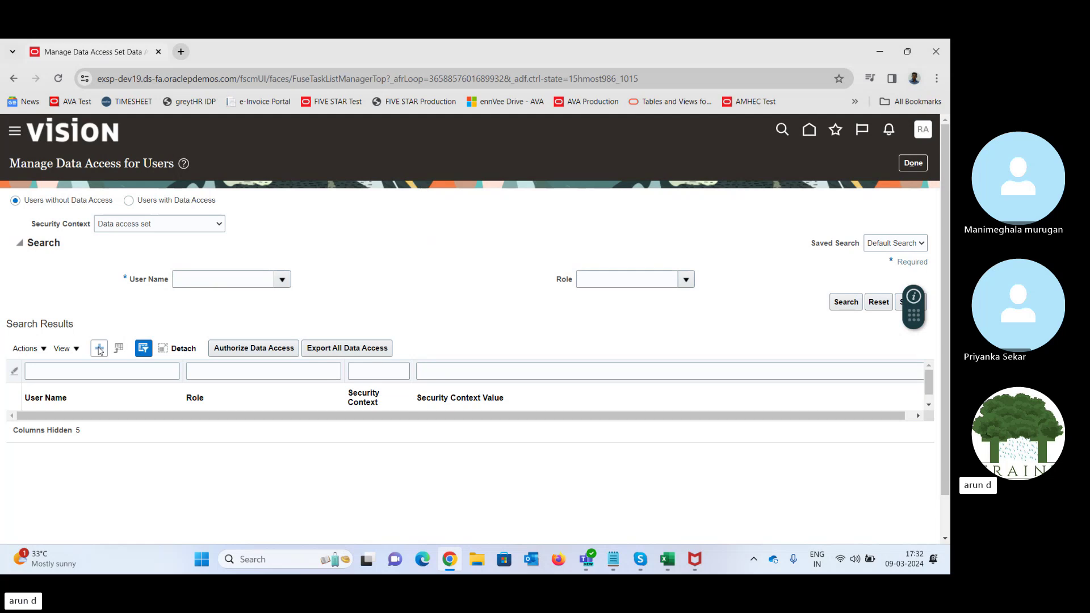
# - Add a data access row giving the user Product Data Steward on Inventory organization TATA_INVENTORY
pyautogui.click(99, 349)
pyautogui.click(273, 343)
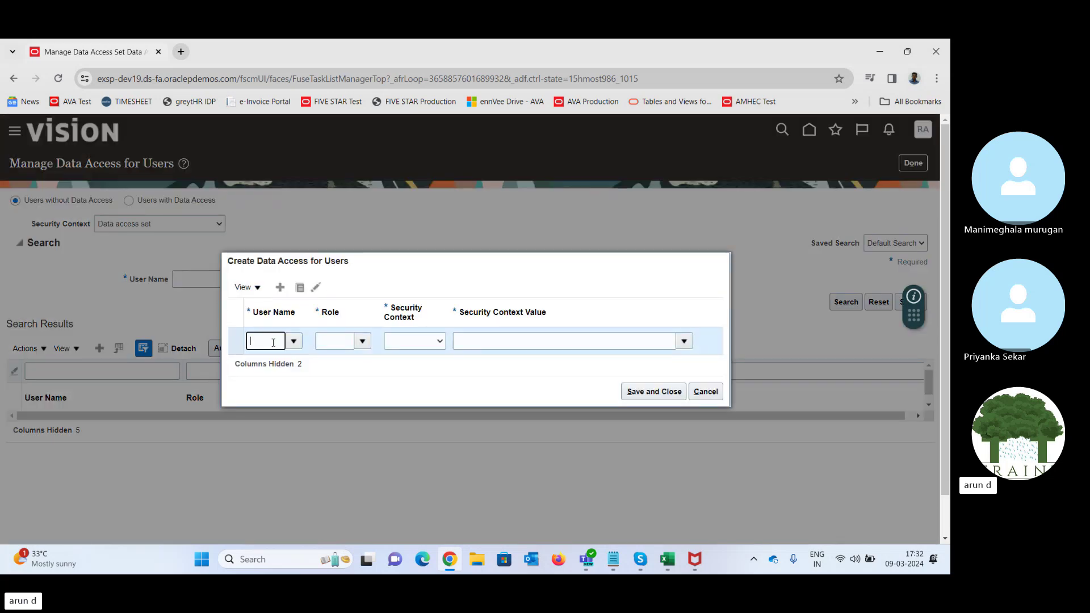
pyautogui.write('Raju')
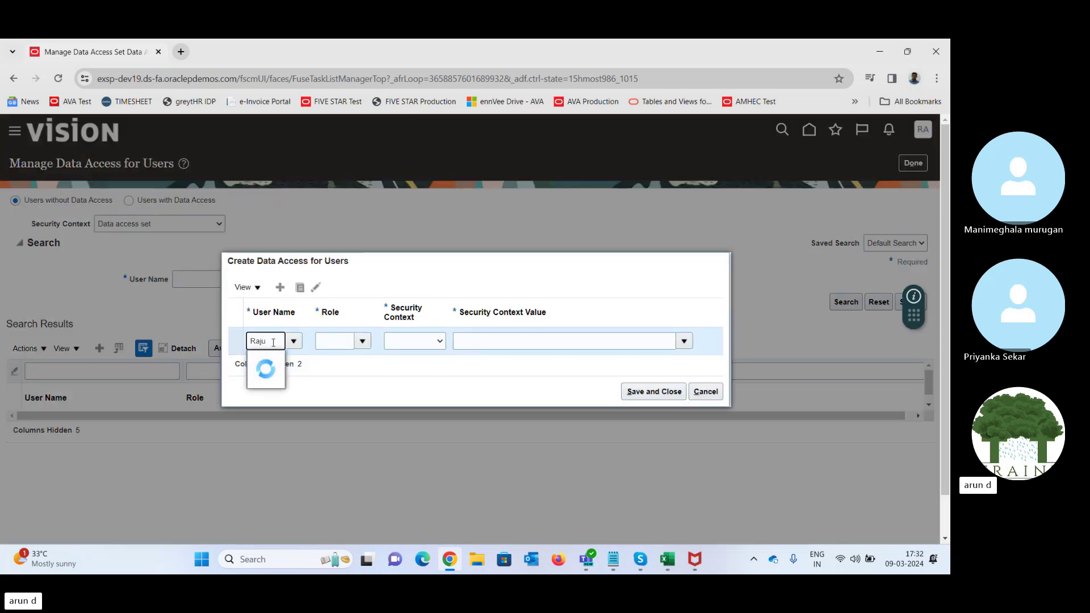
pyautogui.click(363, 341)
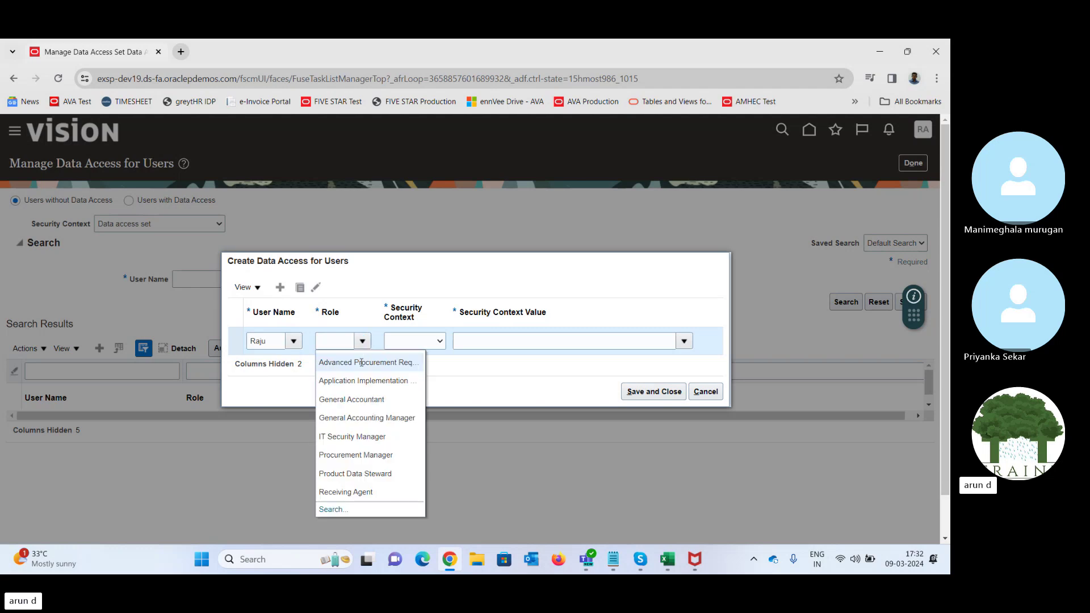
pyautogui.click(359, 473)
pyautogui.click(426, 342)
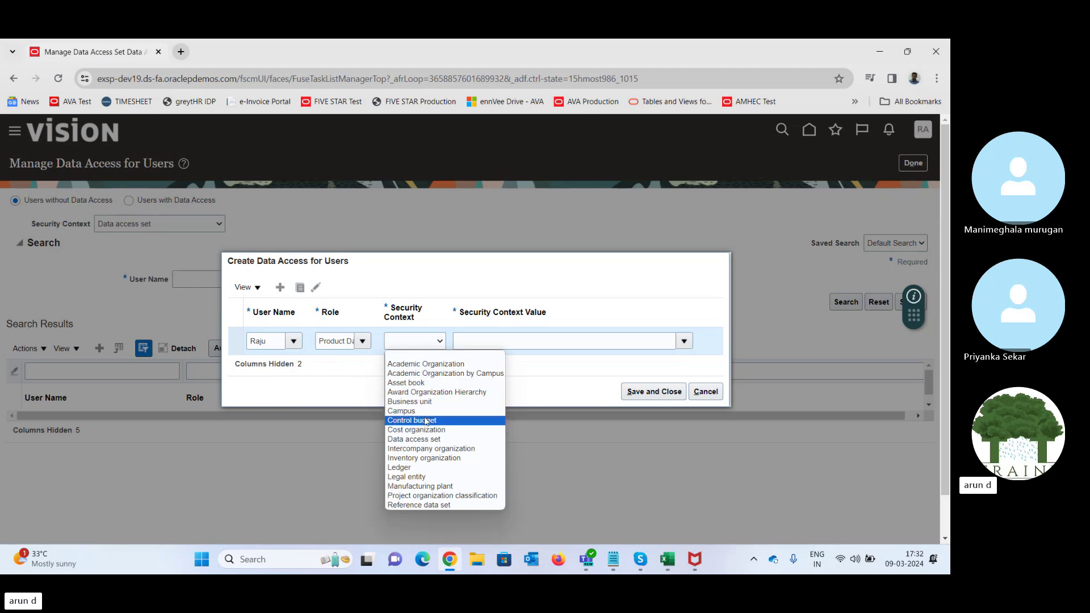
pyautogui.click(435, 459)
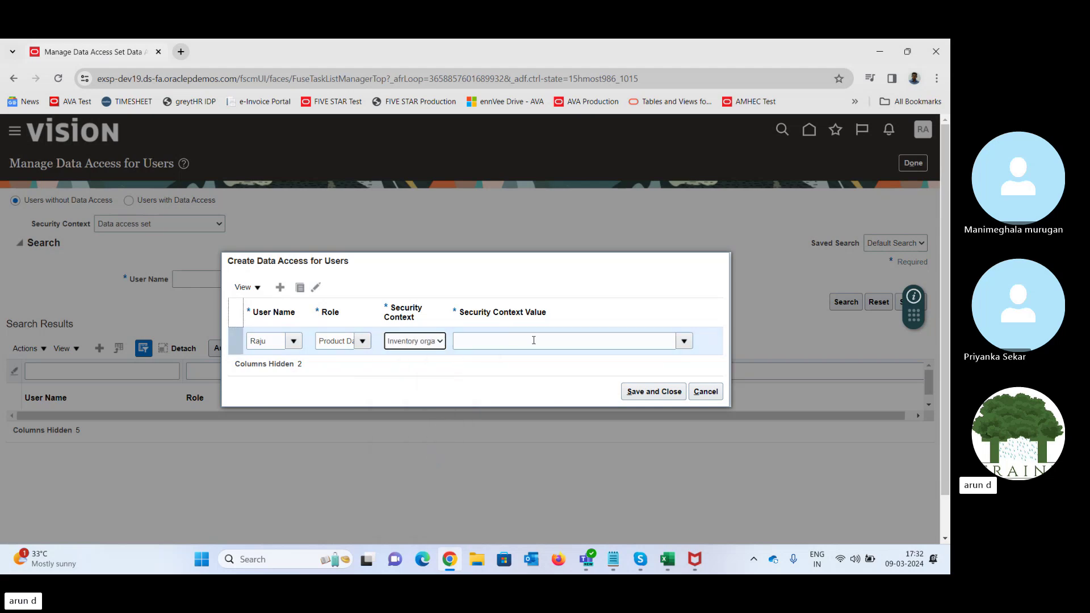
pyautogui.click(684, 340)
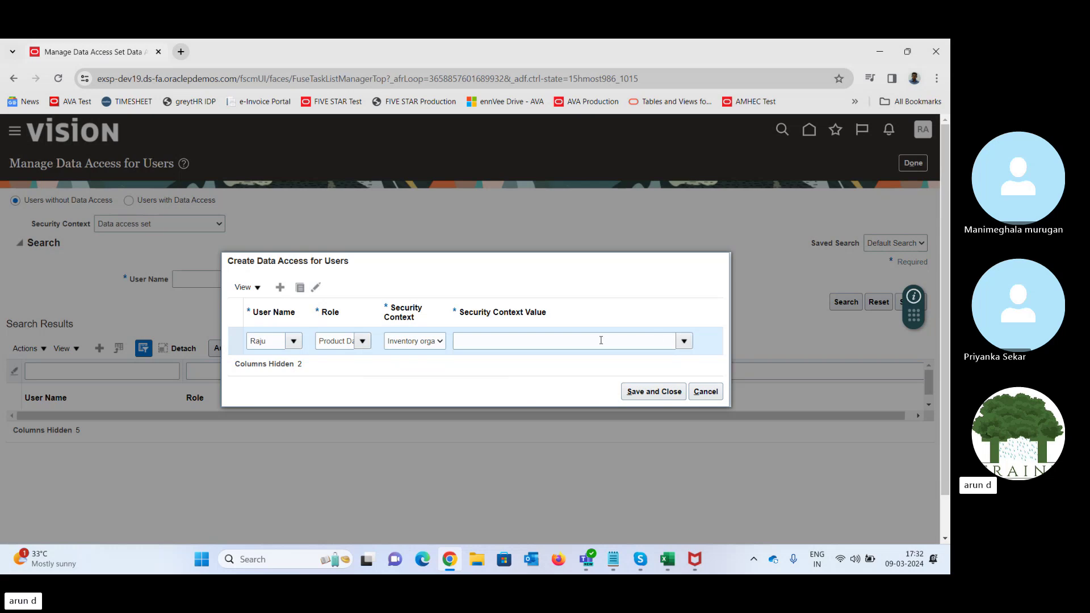
pyautogui.click(554, 340)
pyautogui.write('T')
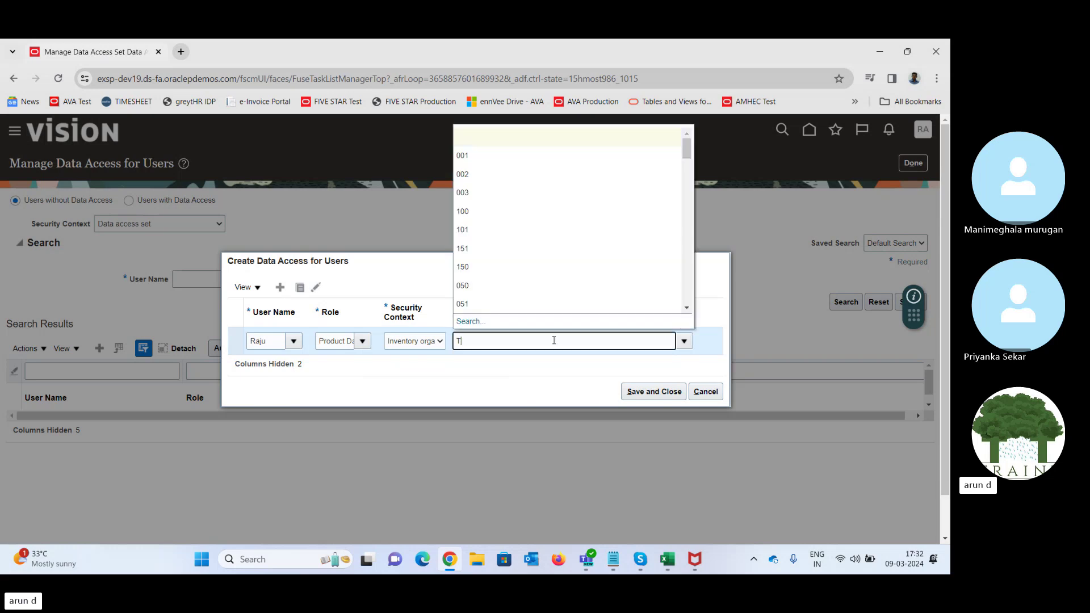
pyautogui.write('AT')
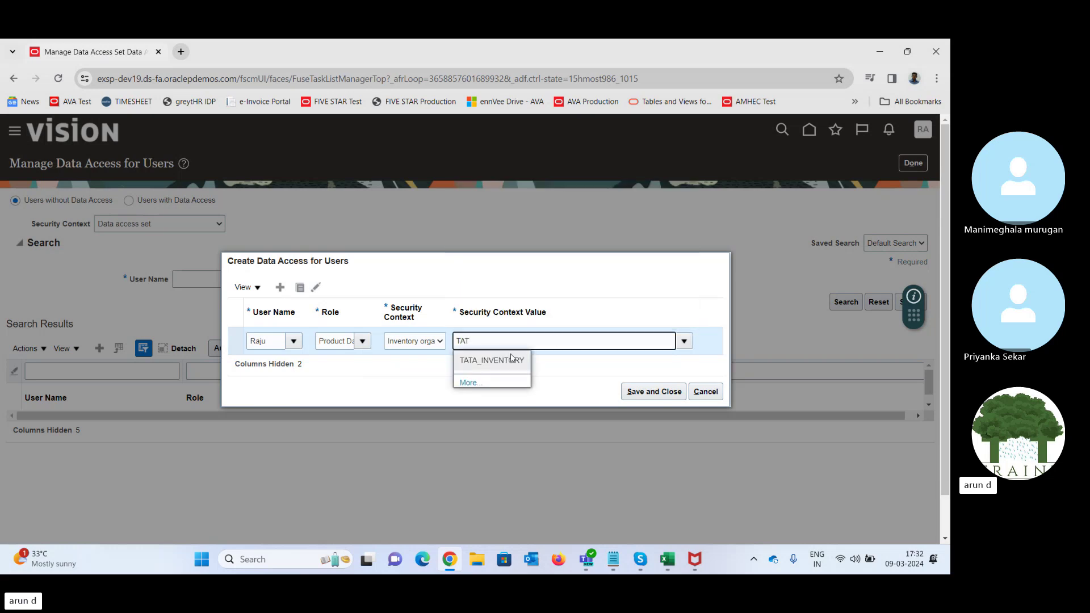
pyautogui.click(511, 359)
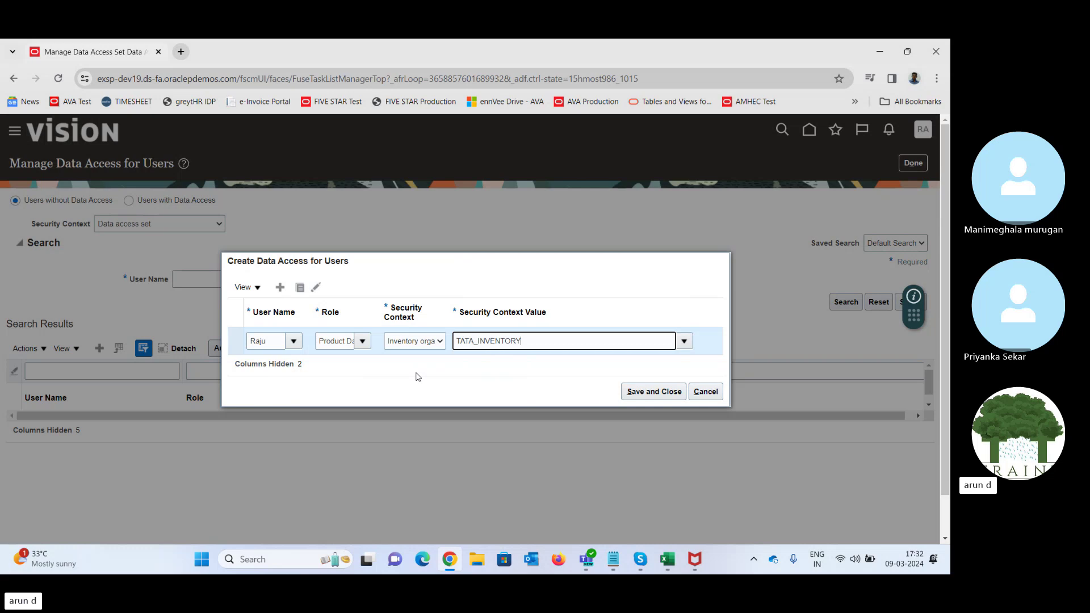
# - Add a second row for the same user with Product Data Steward on Inventory organization 001, and save
pyautogui.click(280, 288)
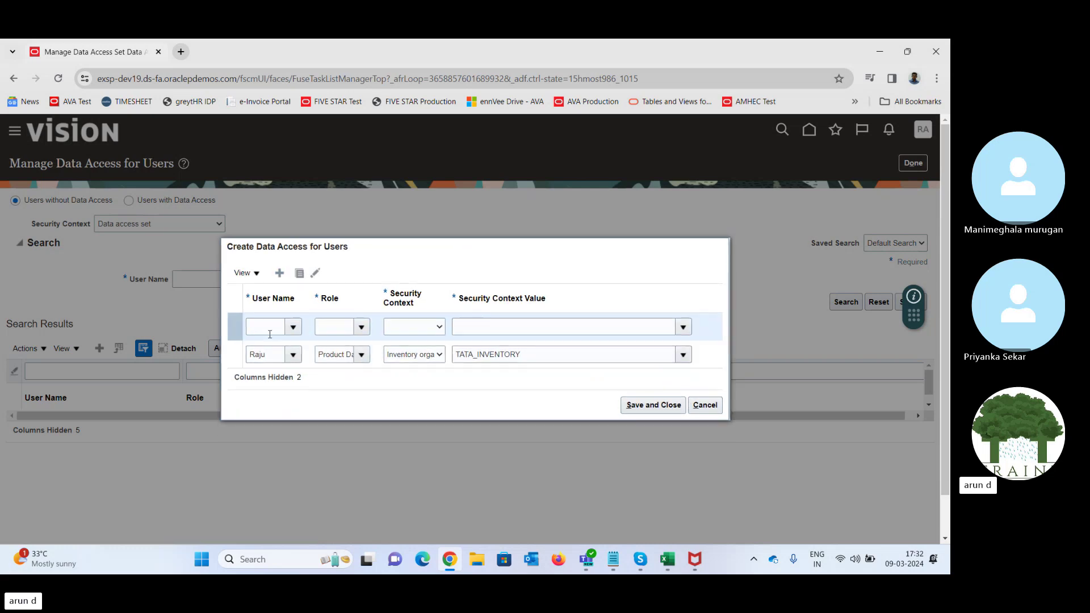
pyautogui.click(264, 325)
pyautogui.write('Rajuy')
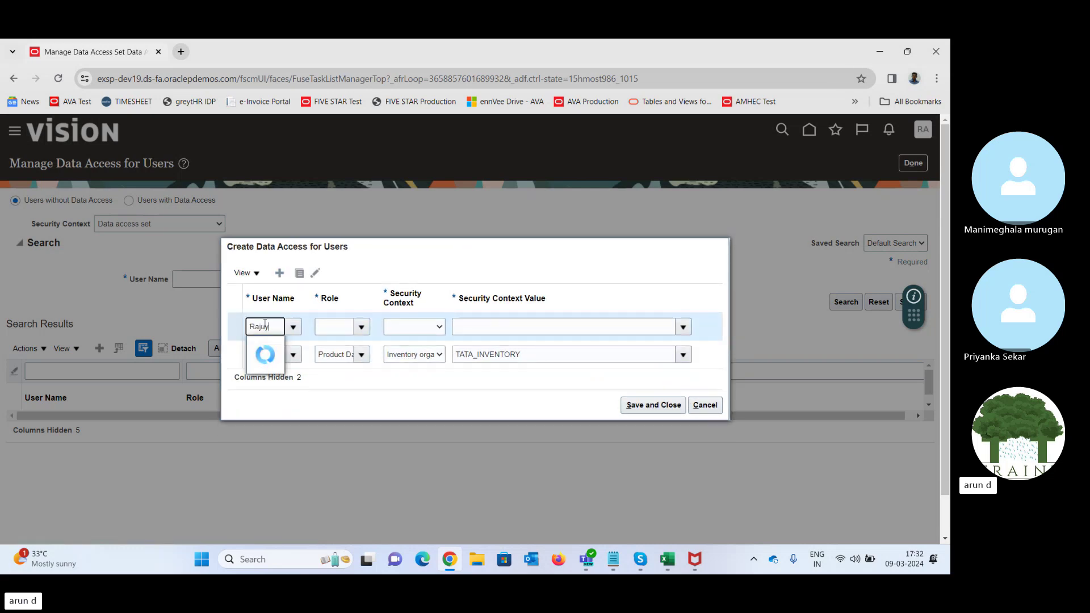
pyautogui.press('BackSpace')
pyautogui.press('BackSpace')
pyautogui.click(270, 347)
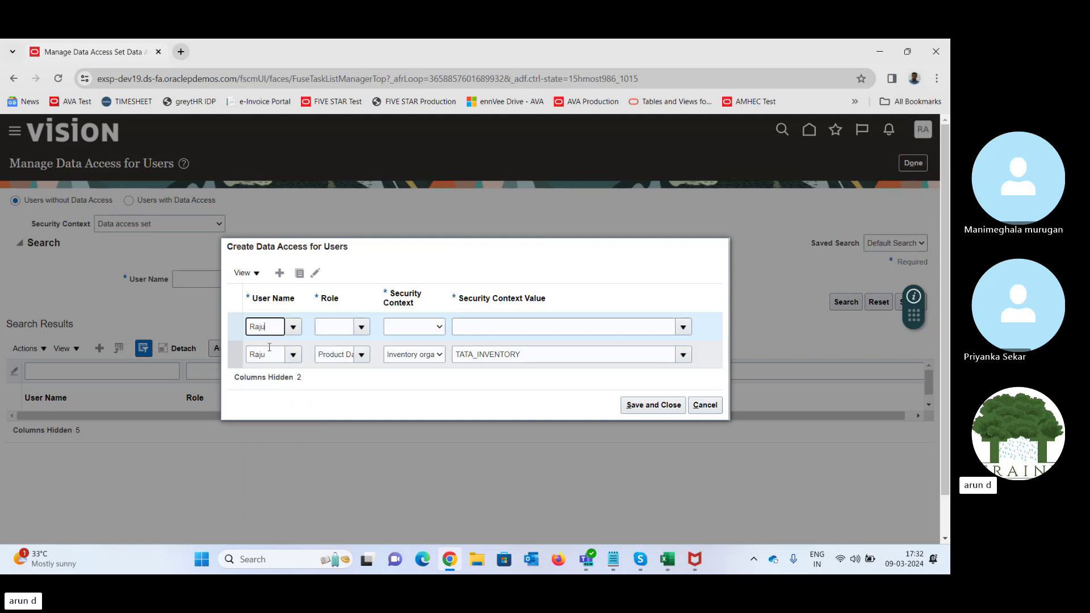
pyautogui.click(361, 326)
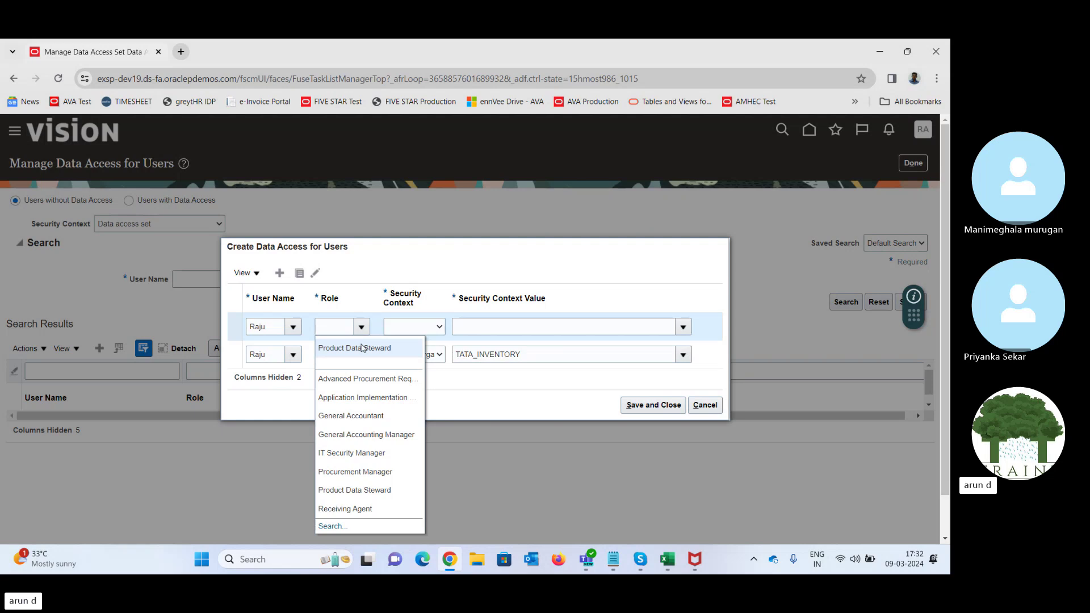
pyautogui.click(362, 348)
pyautogui.click(425, 328)
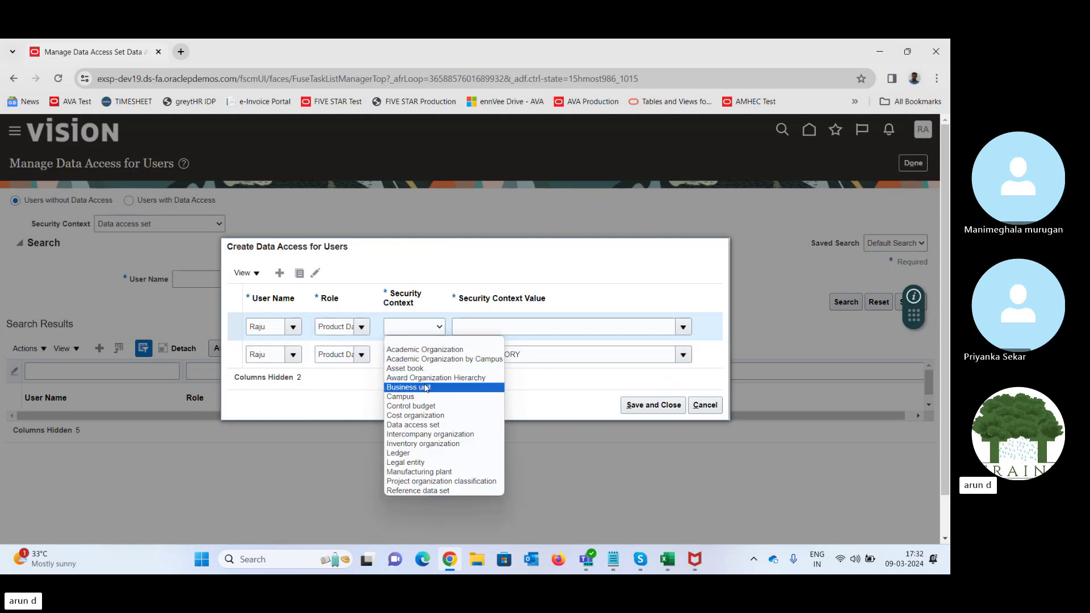
pyautogui.click(423, 443)
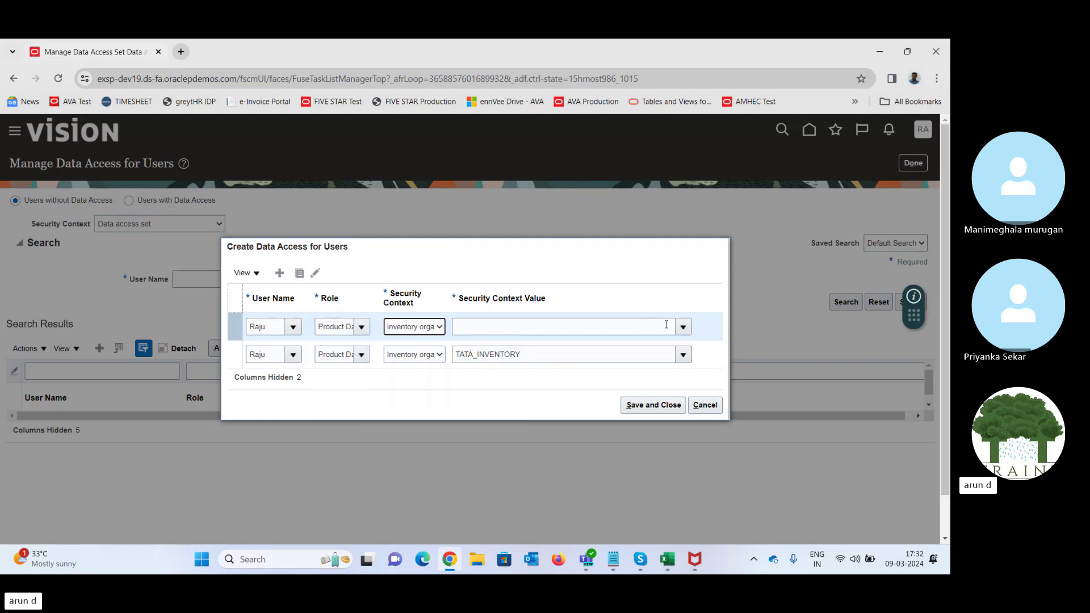
pyautogui.click(684, 328)
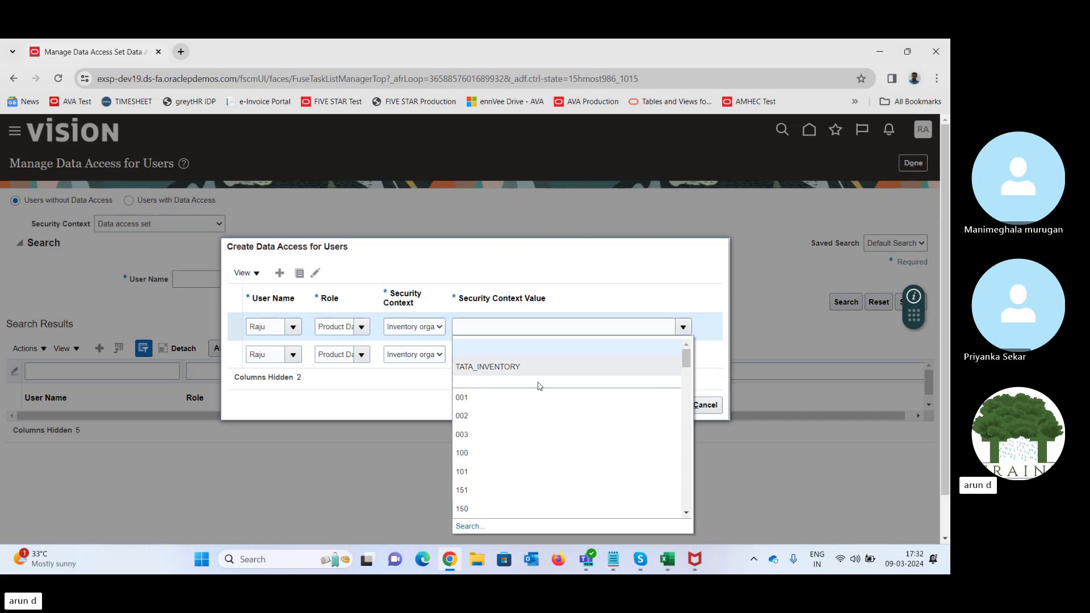
pyautogui.click(539, 397)
pyautogui.click(657, 407)
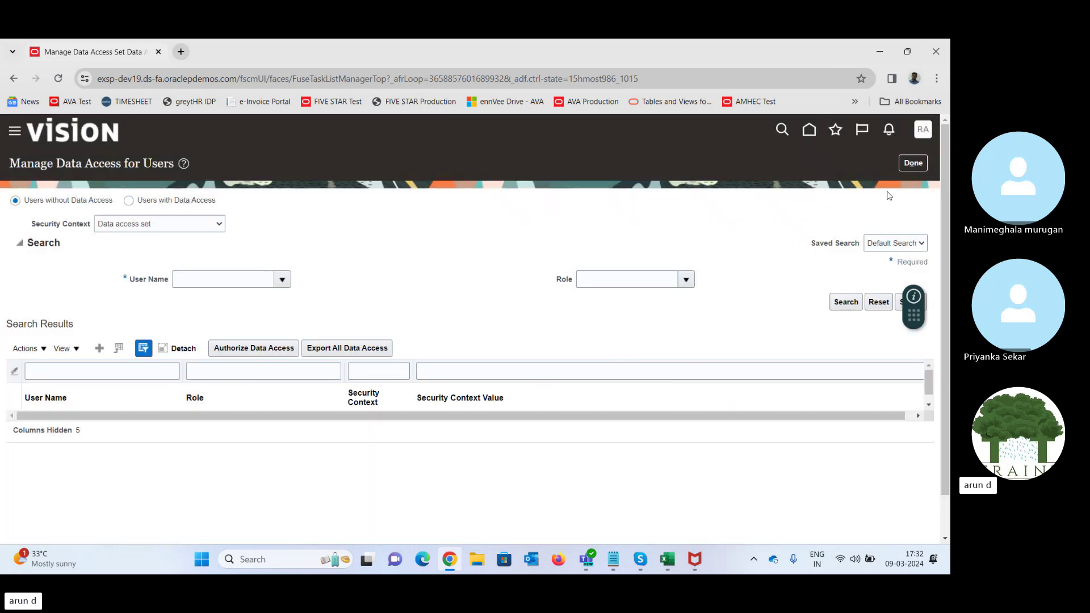
# - Close the data access and task search pages with Done and return to the home page
pyautogui.click(920, 164)
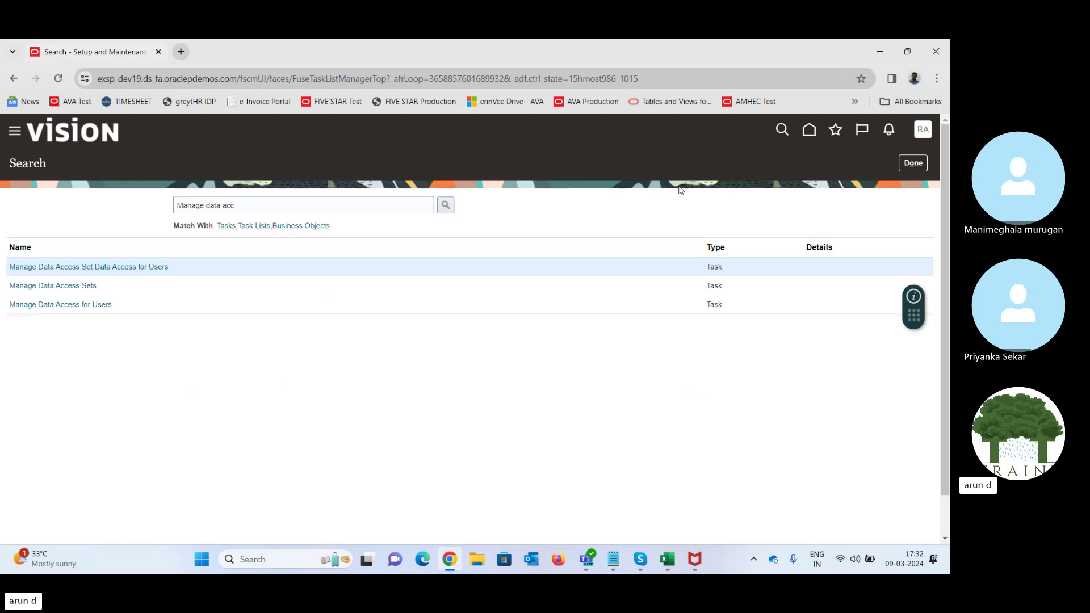
pyautogui.click(920, 164)
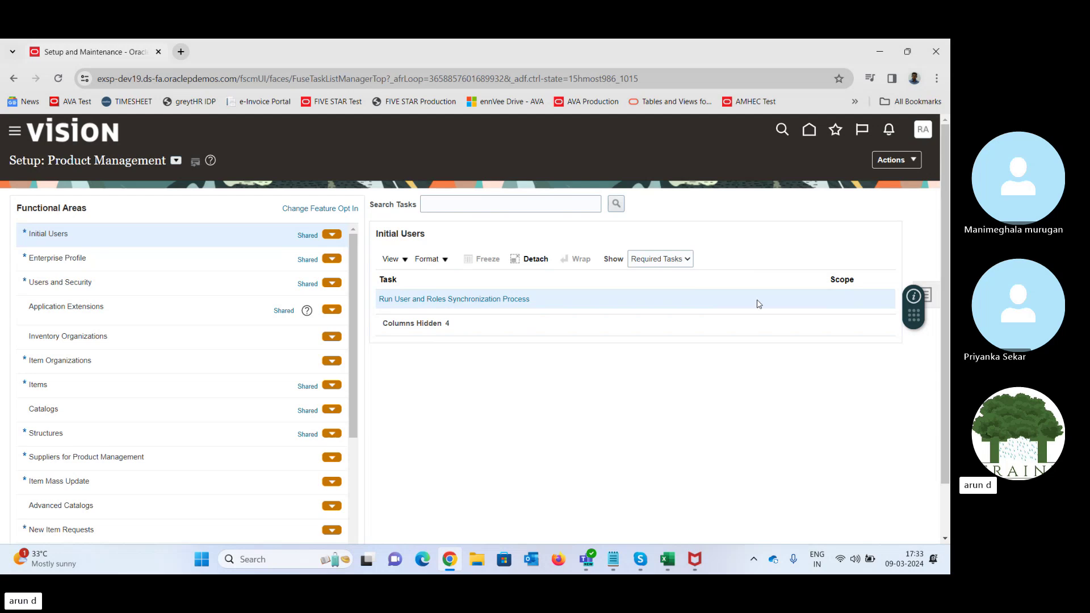
pyautogui.click(809, 132)
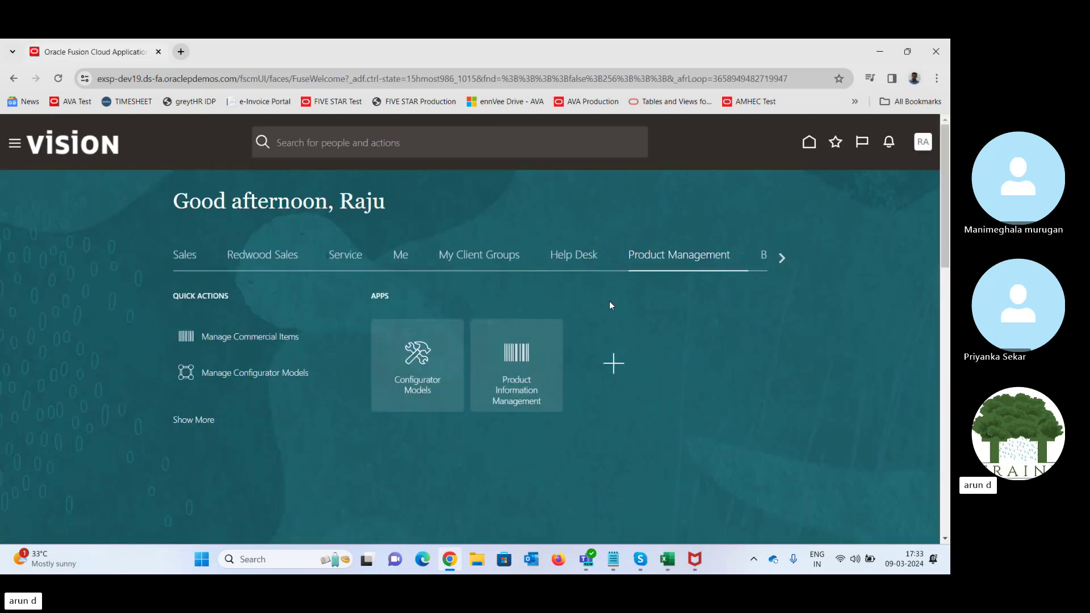
# - Open Manage Catalogs from the Product Information Management tasks, then switch over to Excel
pyautogui.click(506, 355)
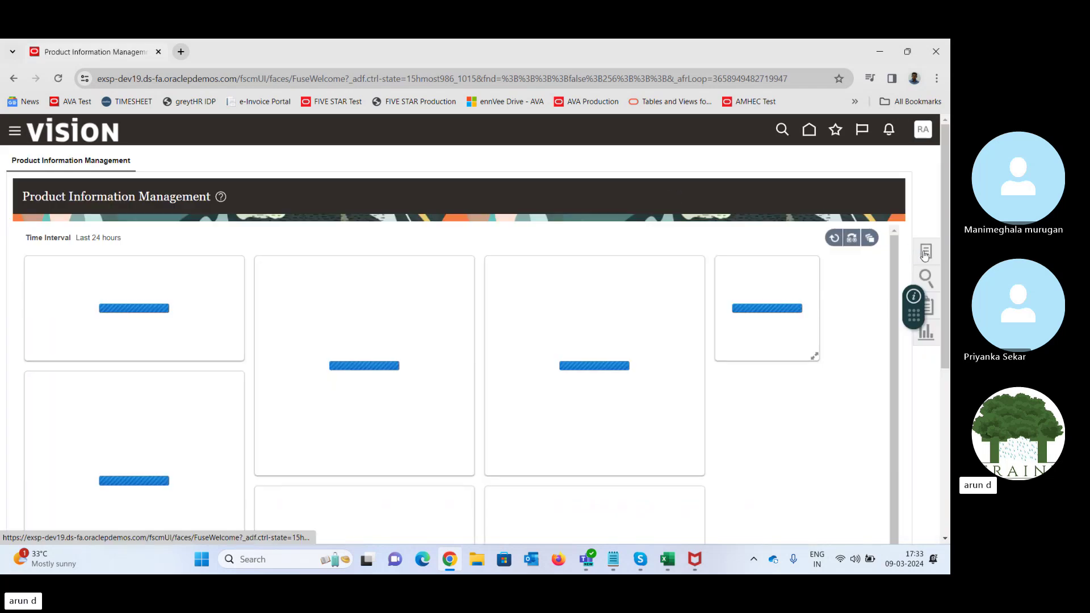
pyautogui.click(928, 252)
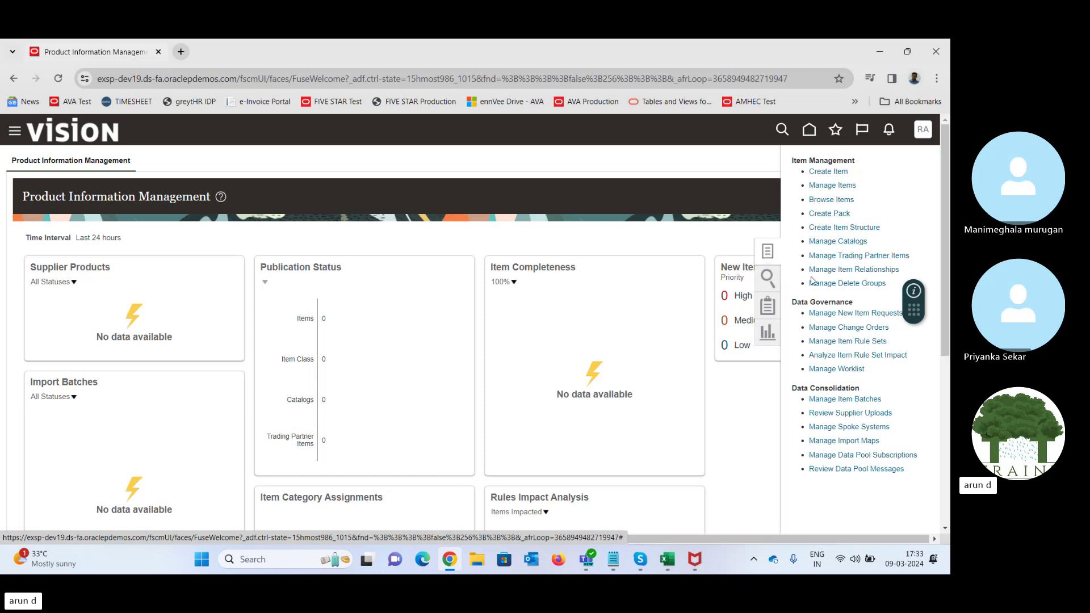
pyautogui.click(828, 243)
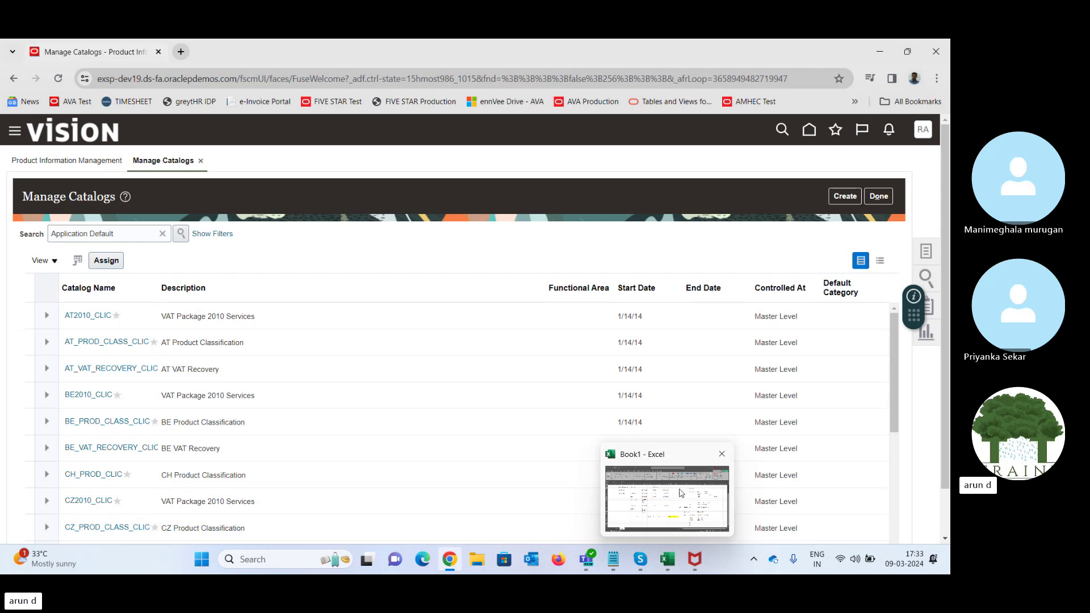
pyautogui.click(681, 492)
# - Enter Laptop, Soap, Masala power and Expense in F32, F34, F36 and F38
pyautogui.click(489, 473)
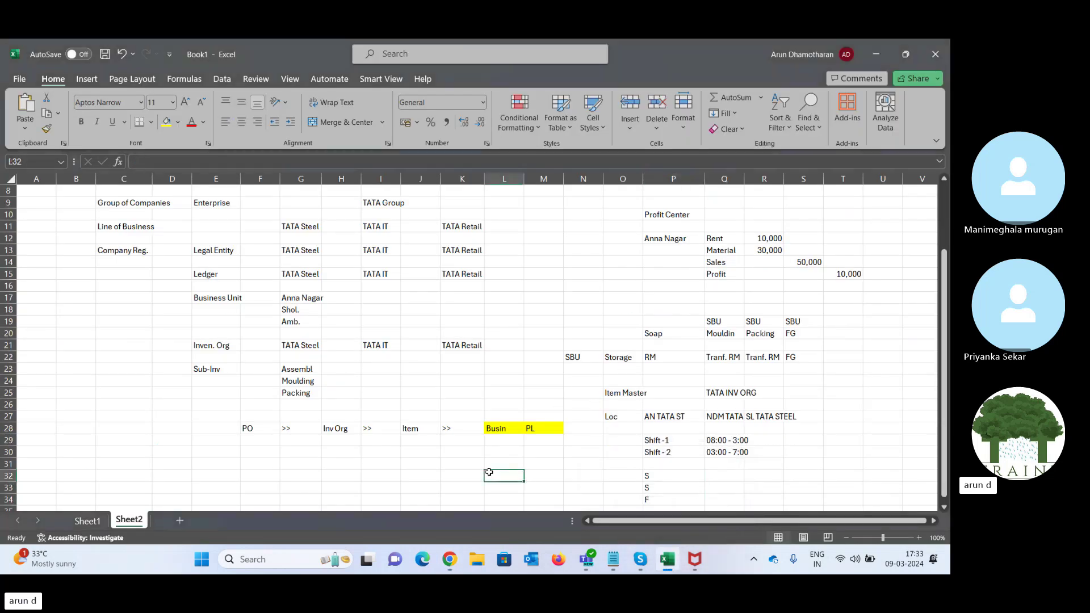
pyautogui.press('Left')
pyautogui.press('Left')
pyautogui.press('Left')
pyautogui.press('Left')
pyautogui.press('Left')
pyautogui.press('Left')
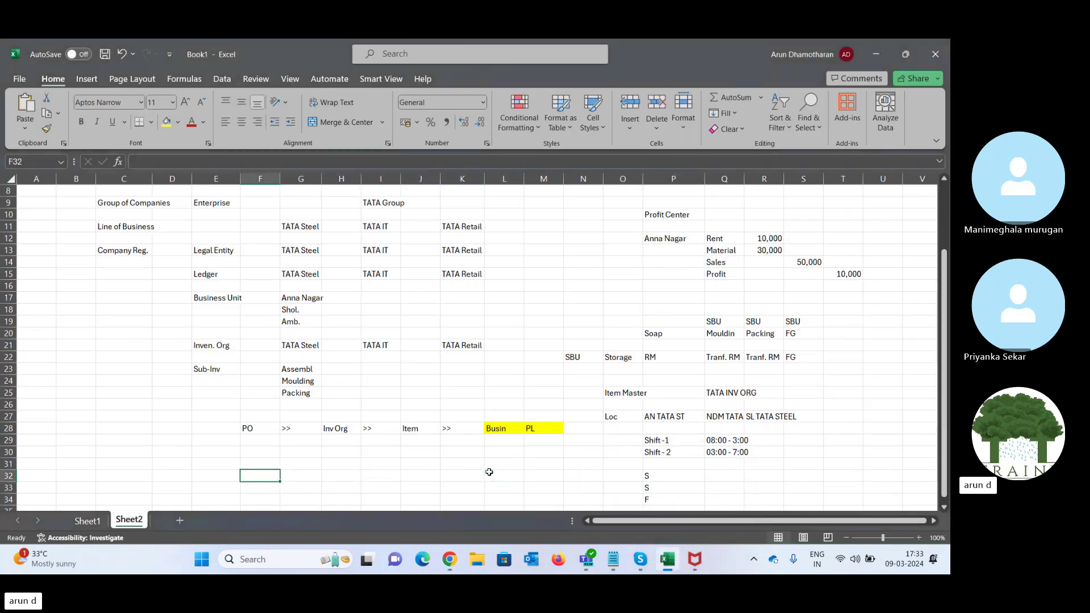
pyautogui.write('Laptop')
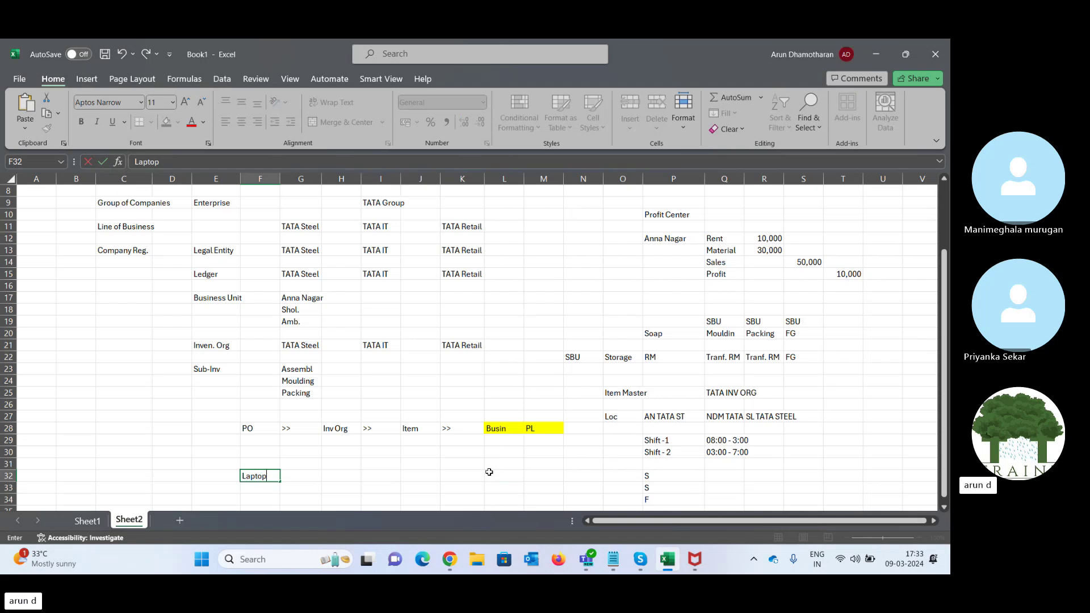
pyautogui.press('Tab')
pyautogui.press('Down')
pyautogui.press('Left')
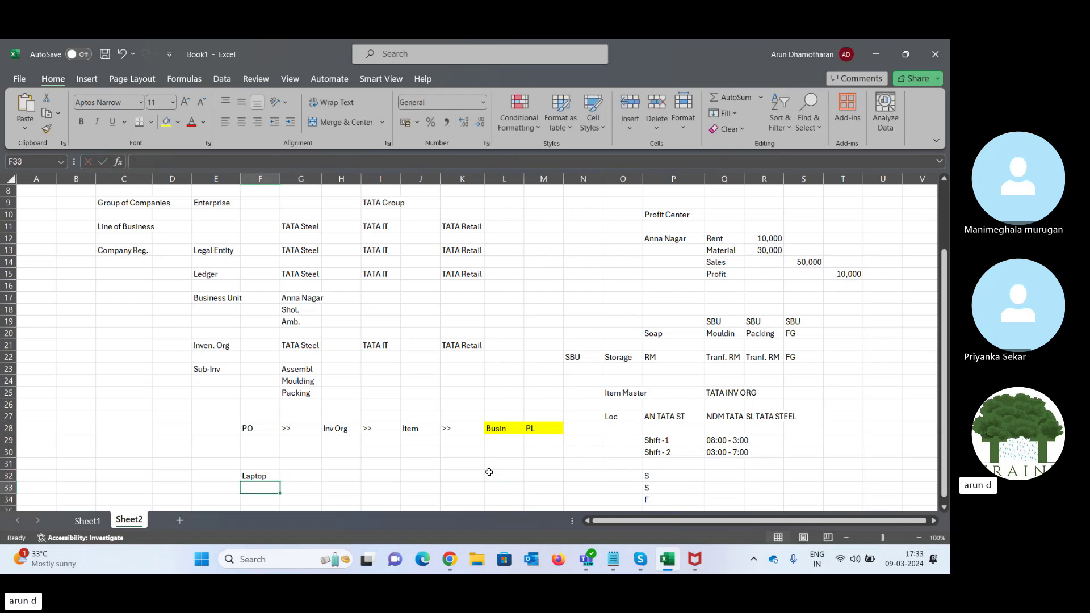
pyautogui.press('Down')
pyautogui.write('Soap')
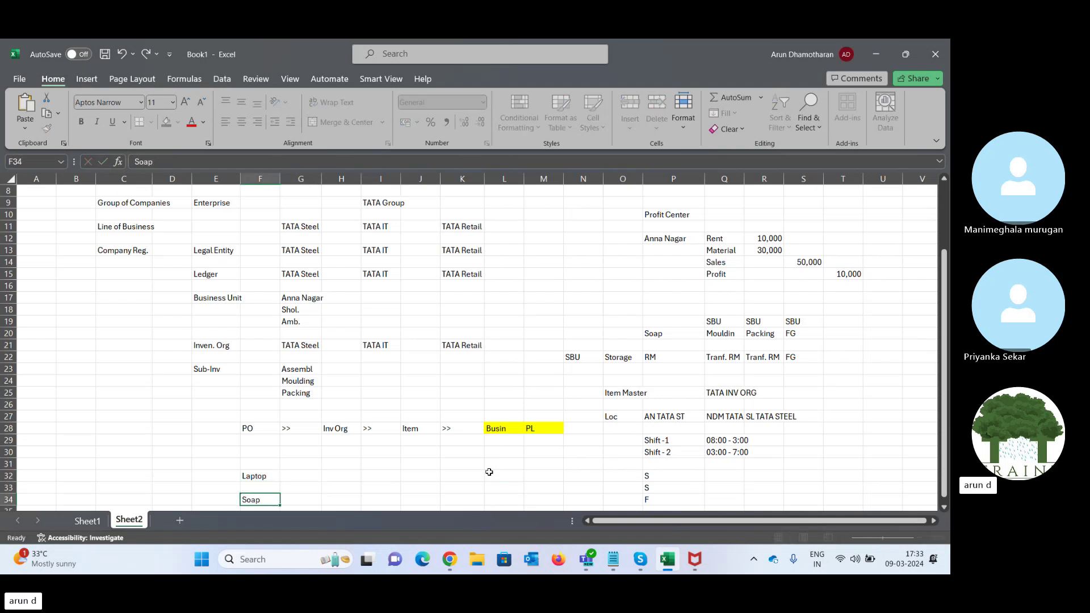
pyautogui.press('Tab')
pyautogui.press('Down')
pyautogui.press('Down')
pyautogui.press('Left')
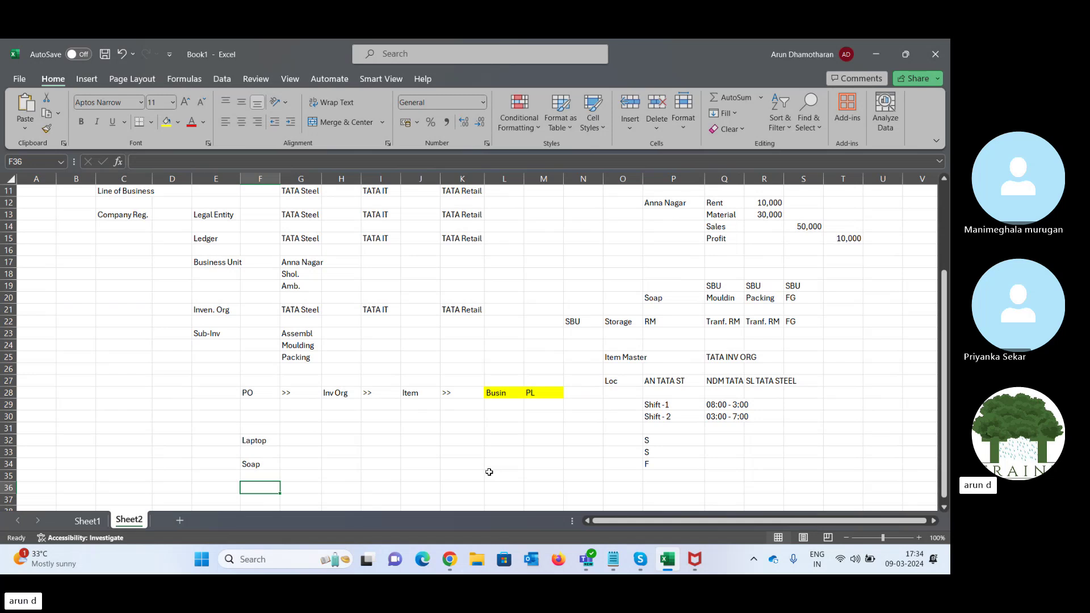
pyautogui.write('M')
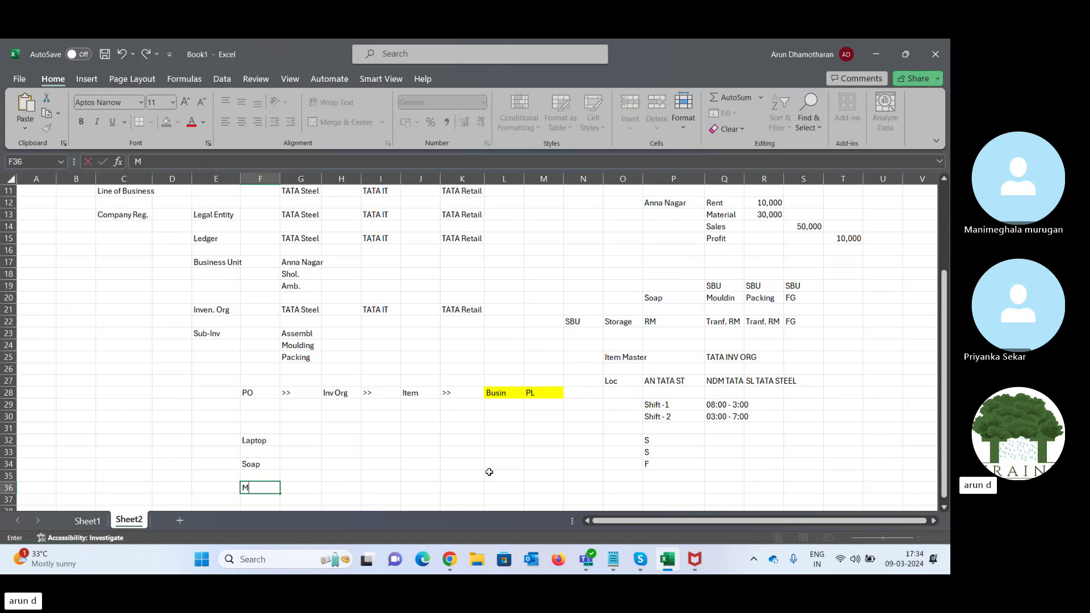
pyautogui.write('asala power')
pyautogui.press('Tab')
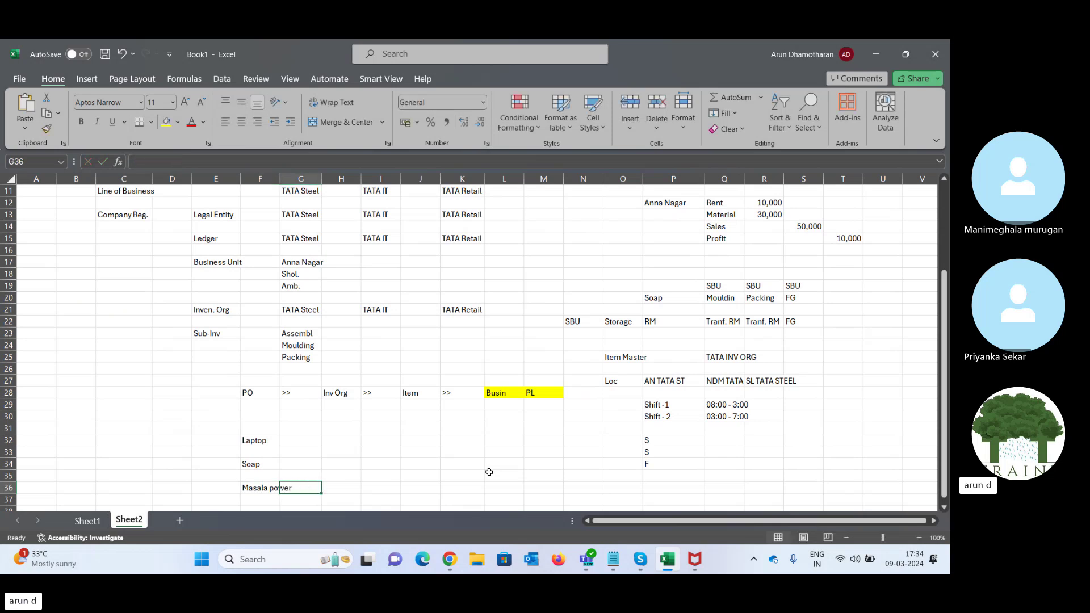
pyautogui.press('Down')
pyautogui.press('Down')
pyautogui.press('Left')
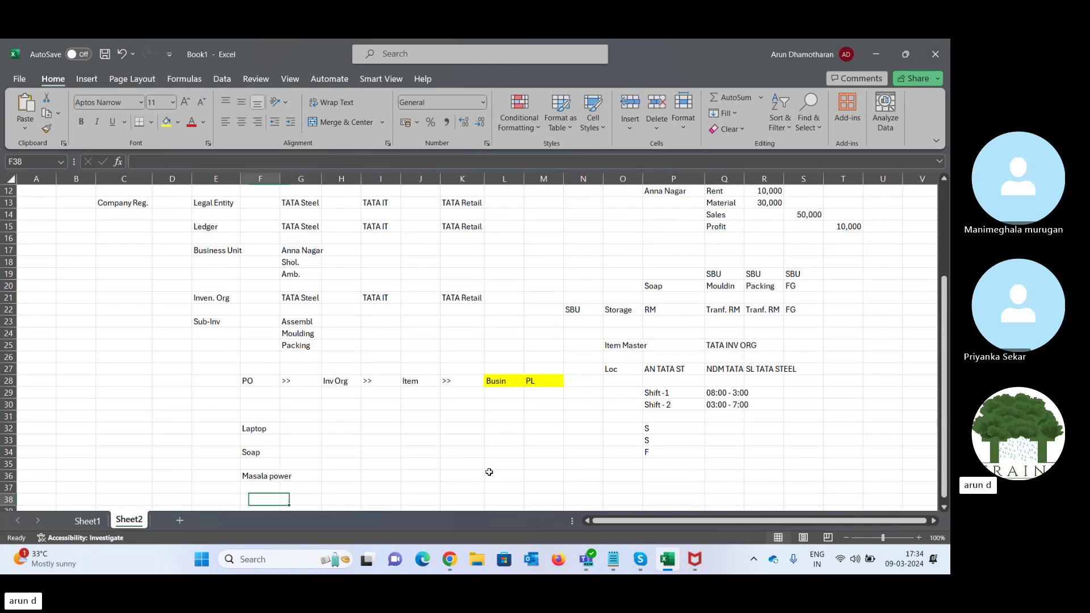
pyautogui.write('Exp')
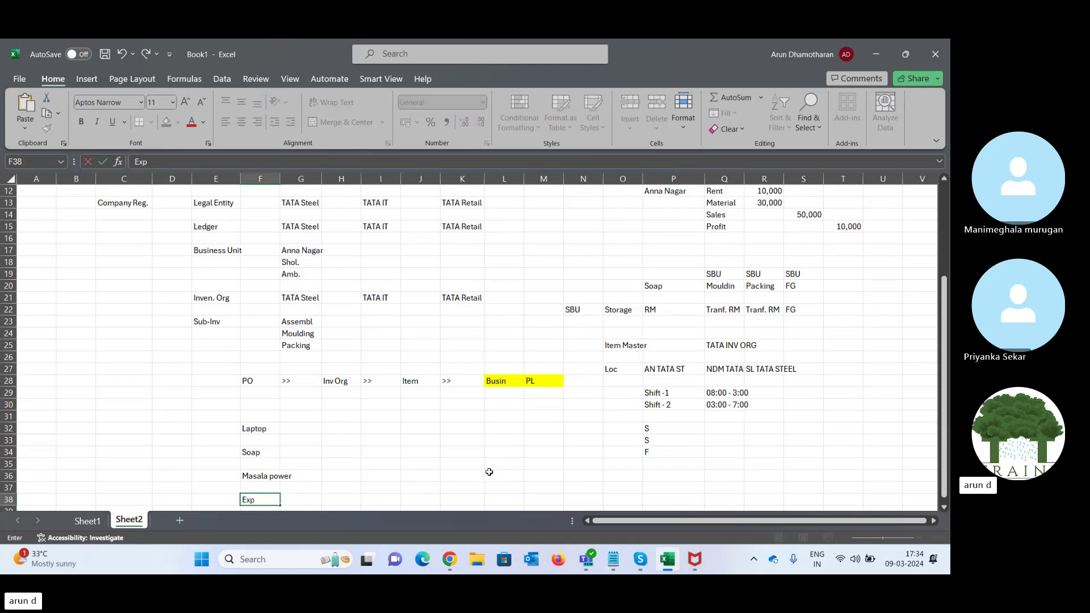
pyautogui.write('ense')
pyautogui.press('Tab')
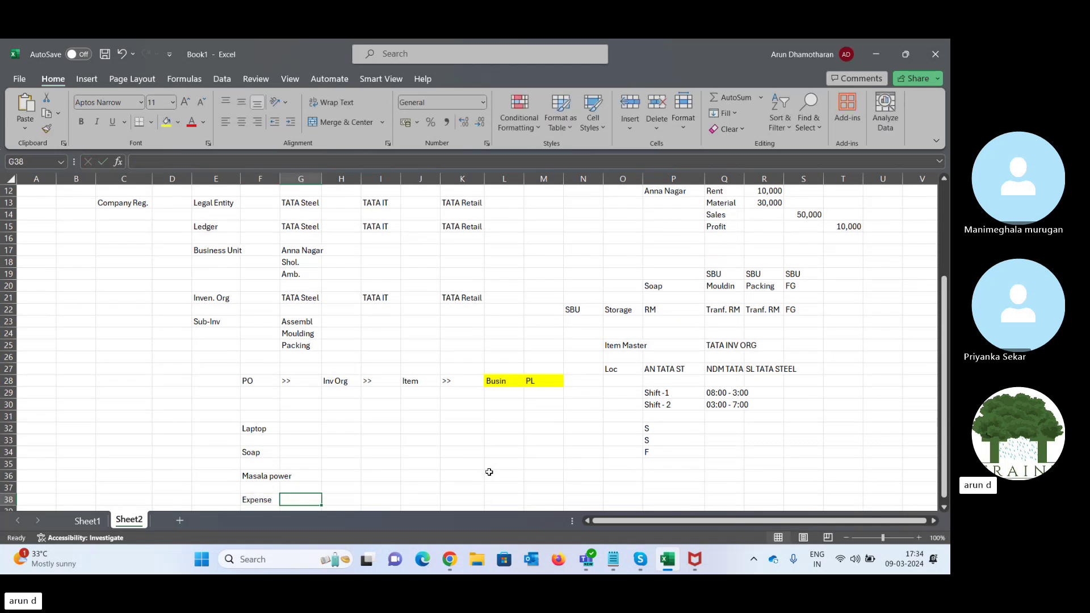
# - Enter item classes Asset Item, FG_Sales and FG_Masala_Products in G32, G34 and G36
pyautogui.press('Up')
pyautogui.press('Up')
pyautogui.press('Up')
pyautogui.press('Up')
pyautogui.press('Up')
pyautogui.press('Up')
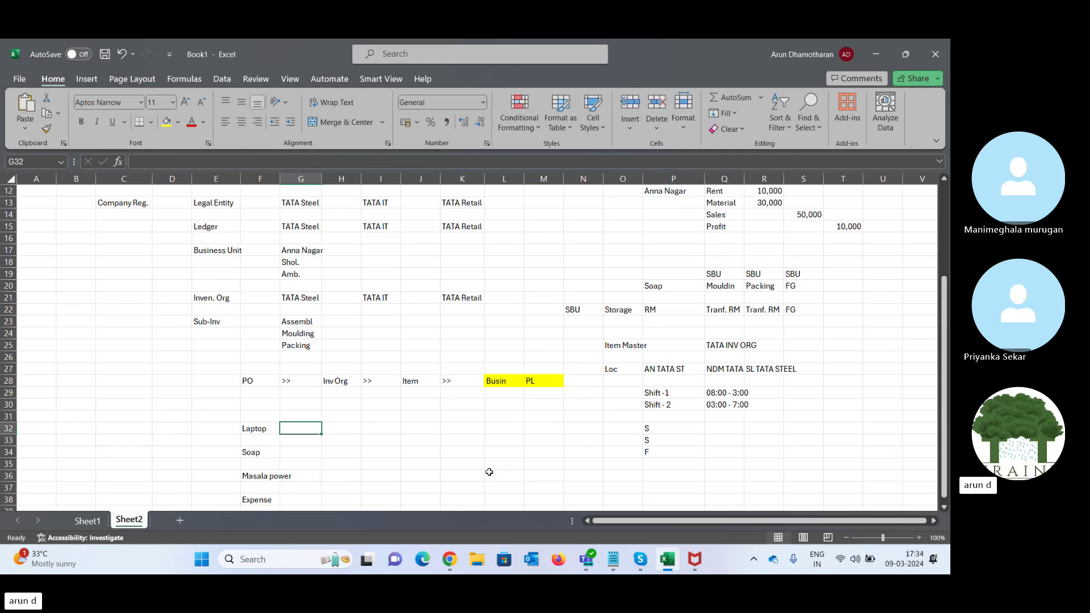
pyautogui.write('Ass')
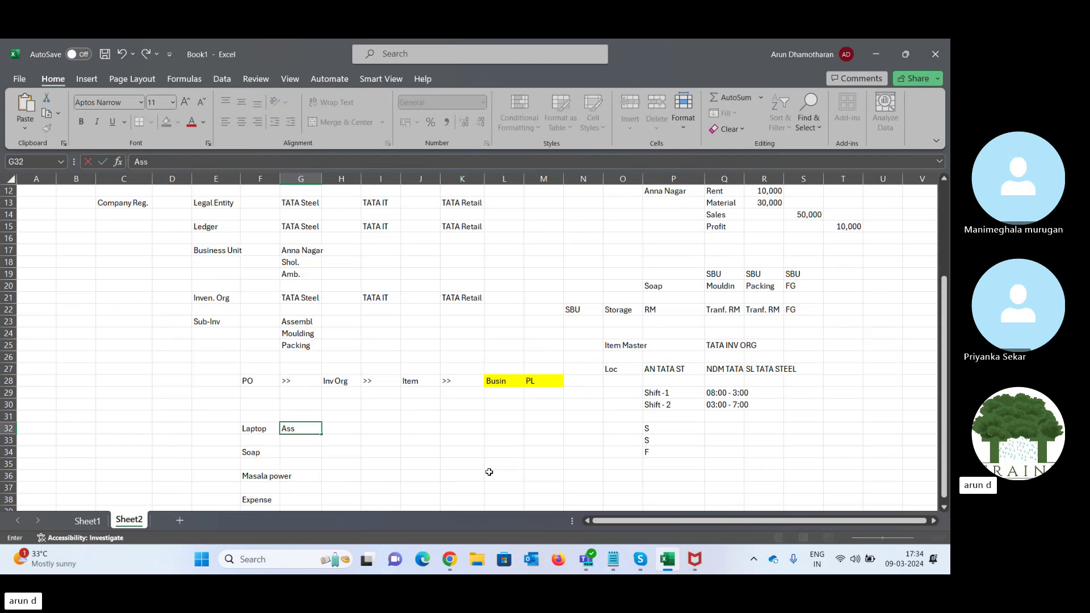
pyautogui.write('et Item')
pyautogui.press('Tab')
pyautogui.press('Left')
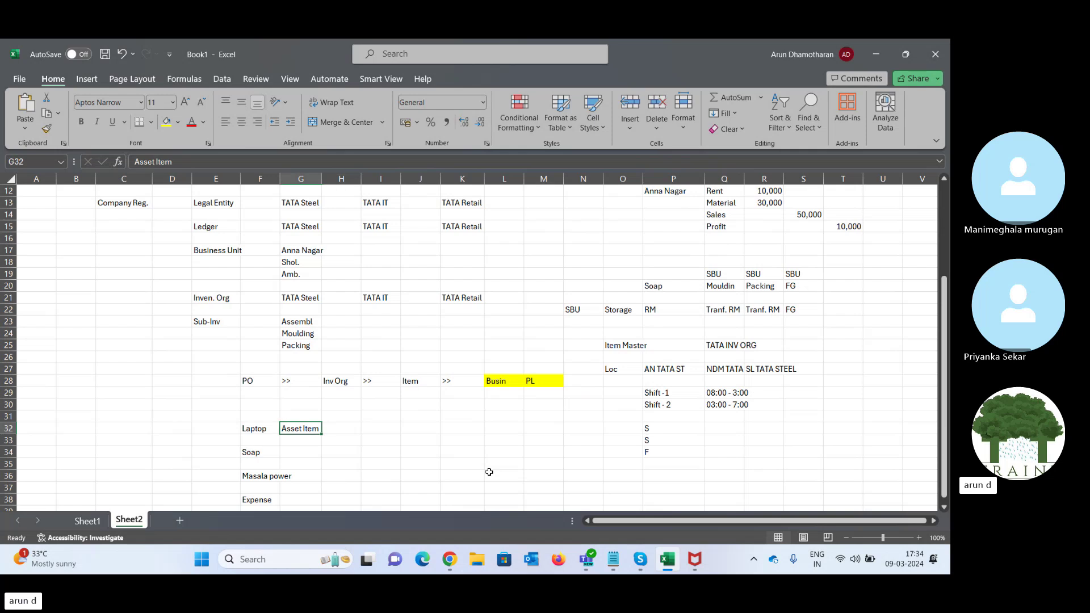
pyautogui.press('Down')
pyautogui.press('Down')
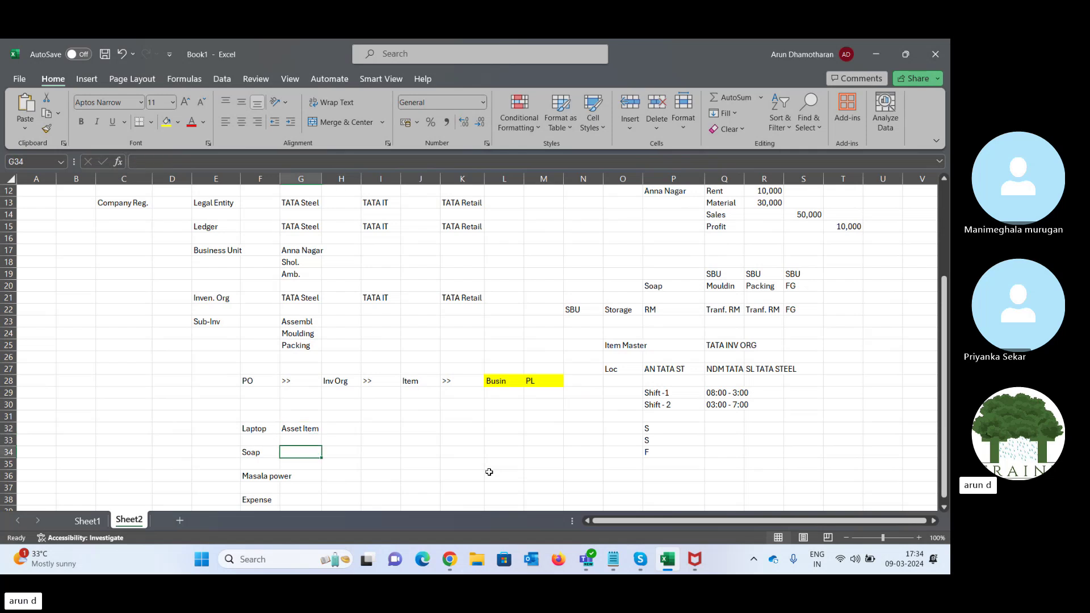
pyautogui.write('FG')
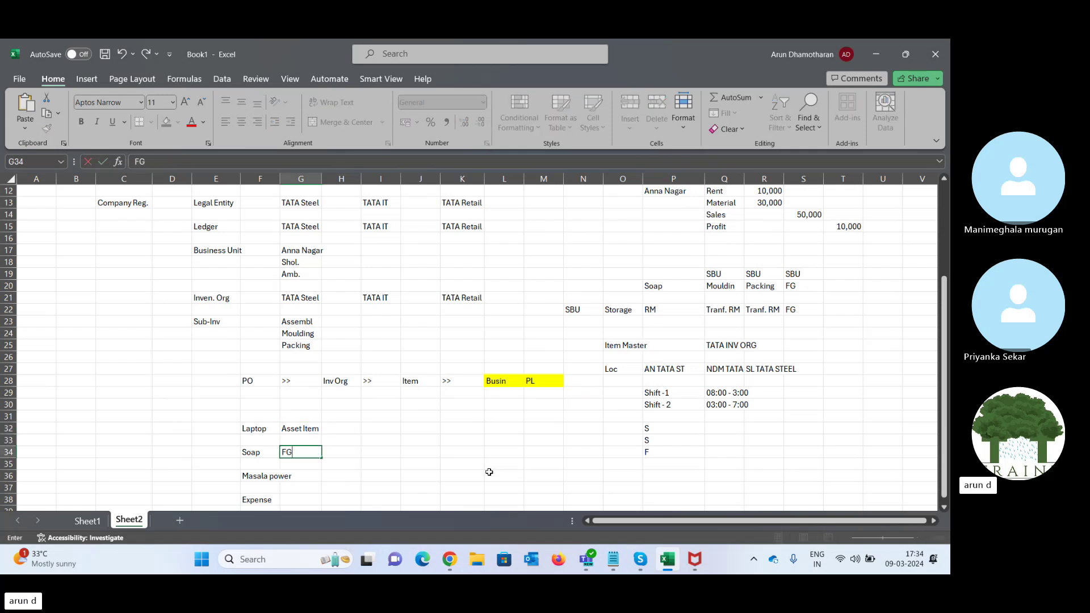
pyautogui.write('_Sales')
pyautogui.press('Tab')
pyautogui.press('Left')
pyautogui.press('Down')
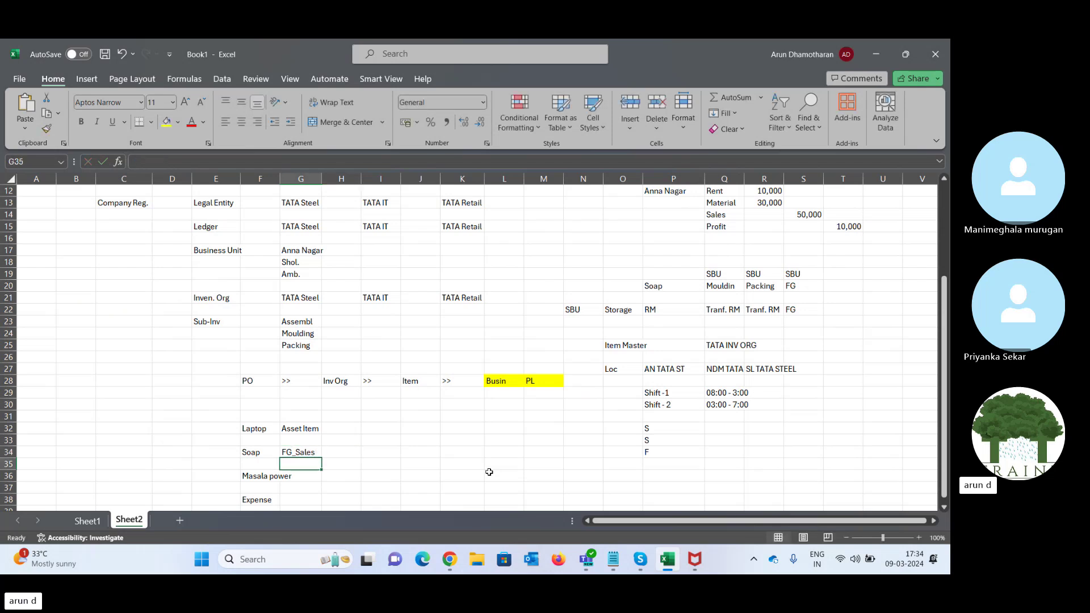
pyautogui.press('Down')
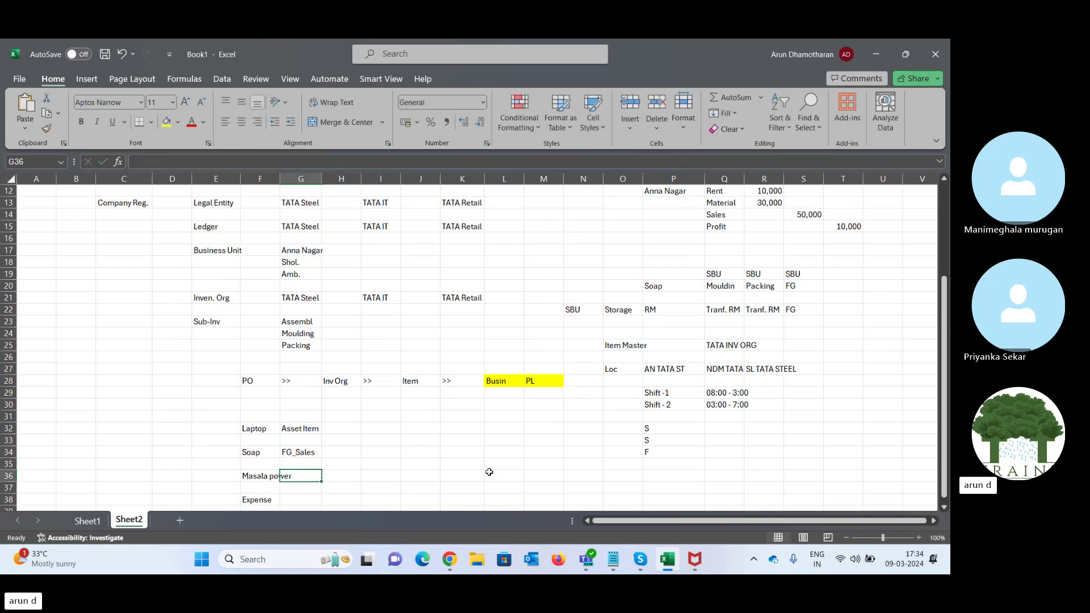
pyautogui.write('FG')
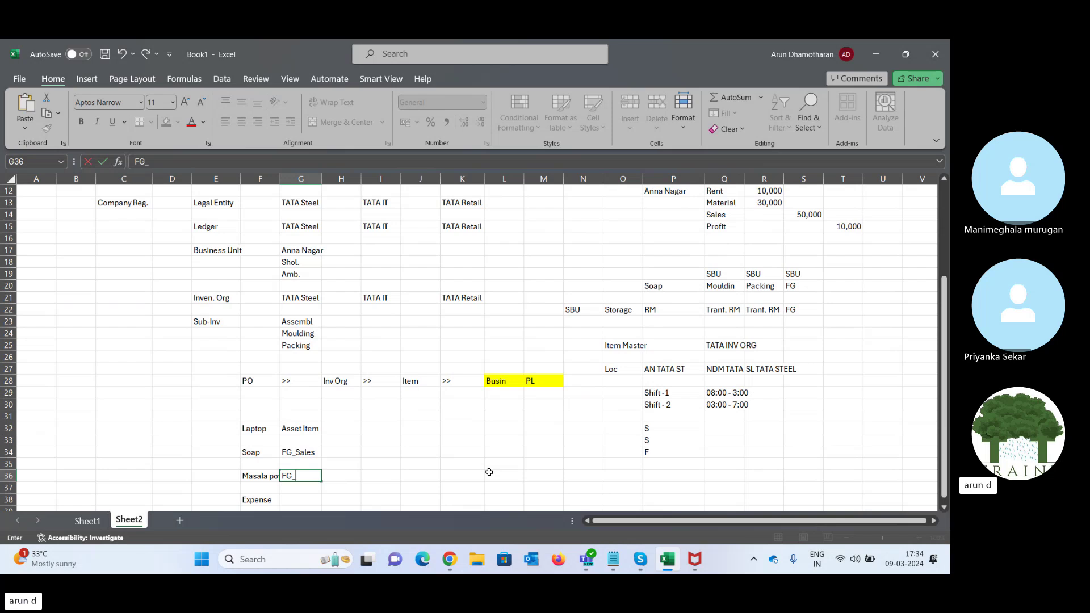
pyautogui.write('_Masala_Products')
pyautogui.press('Tab')
pyautogui.press('Left')
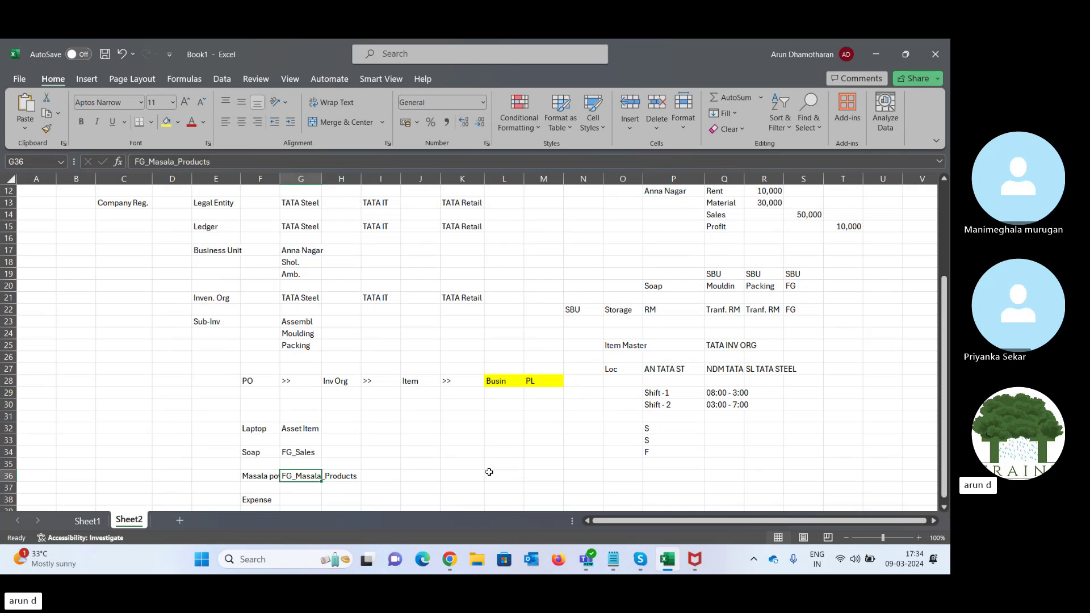
pyautogui.press('Up')
pyautogui.press('Up')
pyautogui.press('Up')
pyautogui.press('Up')
pyautogui.press('Up')
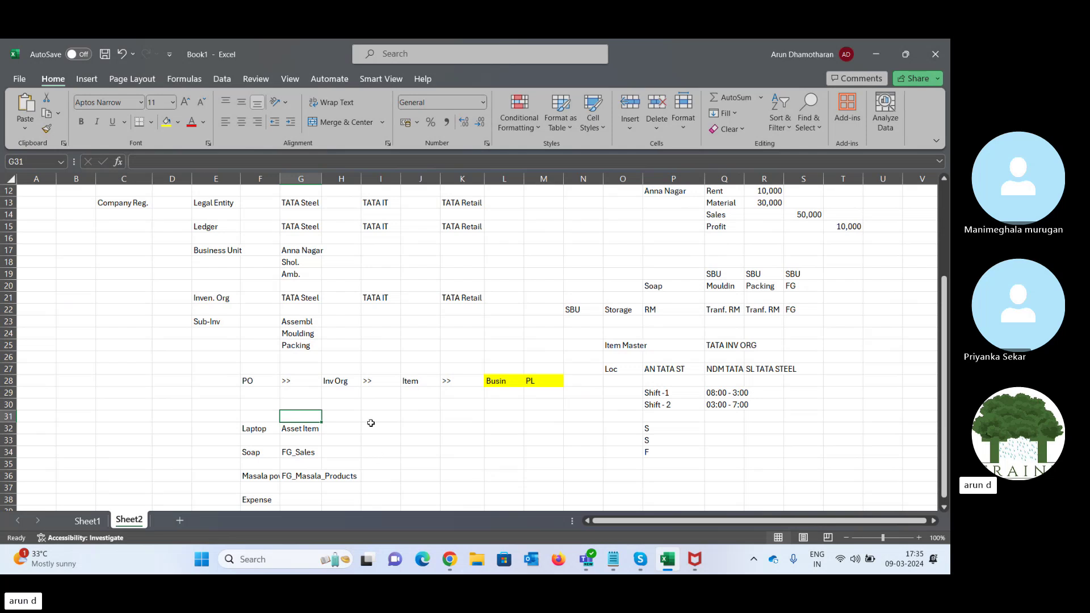
pyautogui.moveTo(296, 432); pyautogui.dragTo(341, 501)
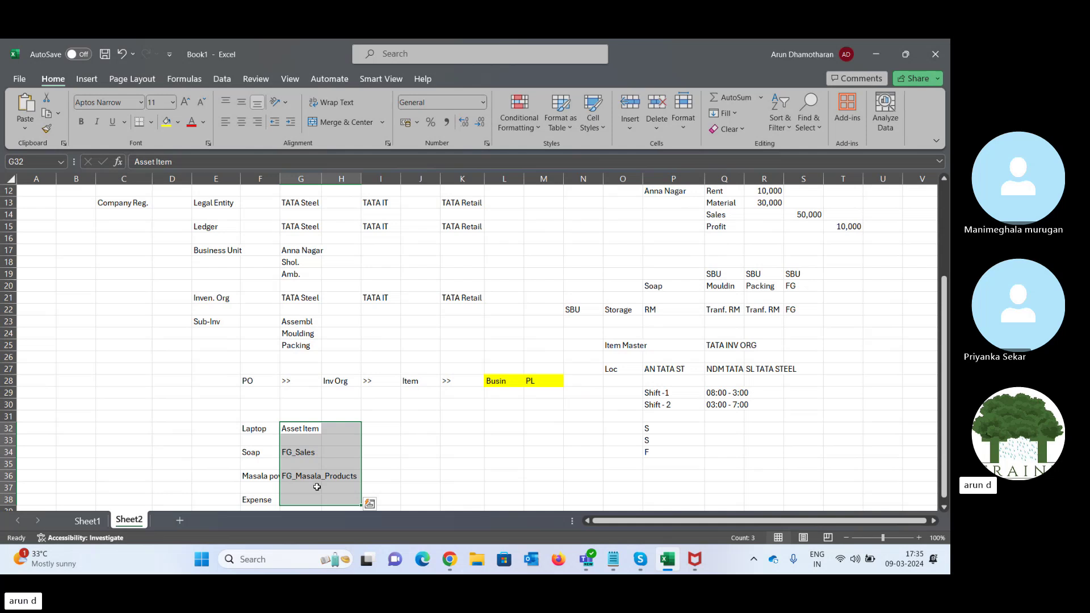
pyautogui.click(303, 426)
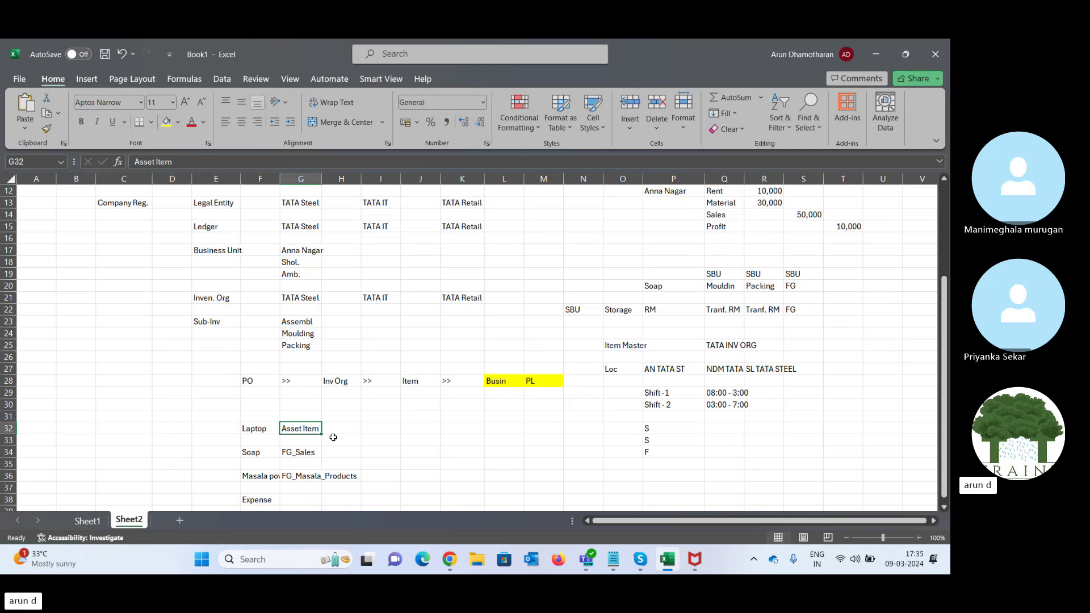
# - Add notes Catalog, Categories and Coll.of.cat in J32:K33, then return to Oracle's Manage Catalogs
pyautogui.click(415, 430)
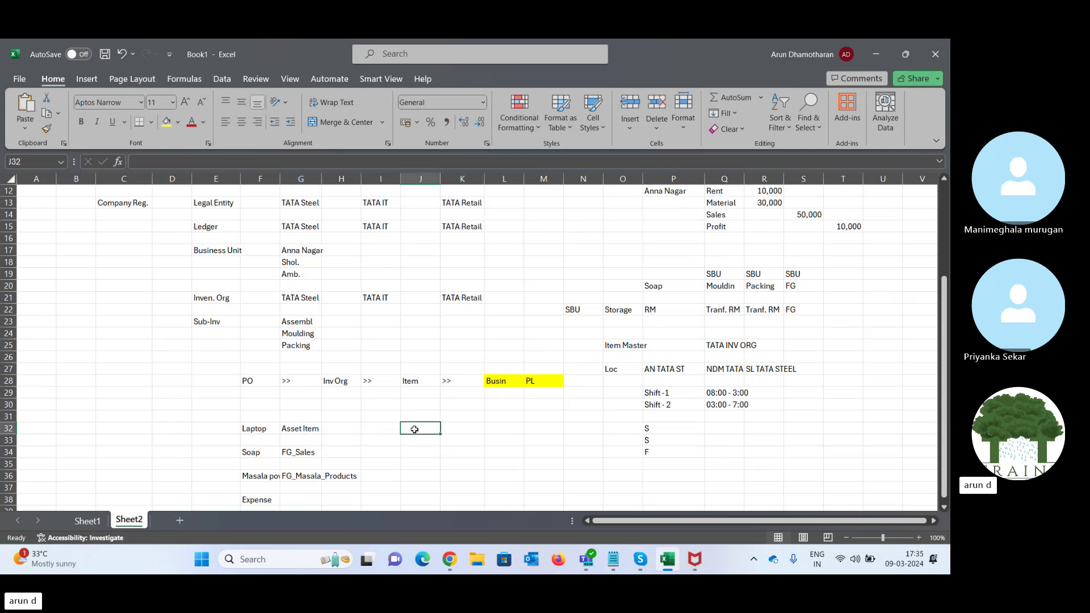
pyautogui.write('Catalog')
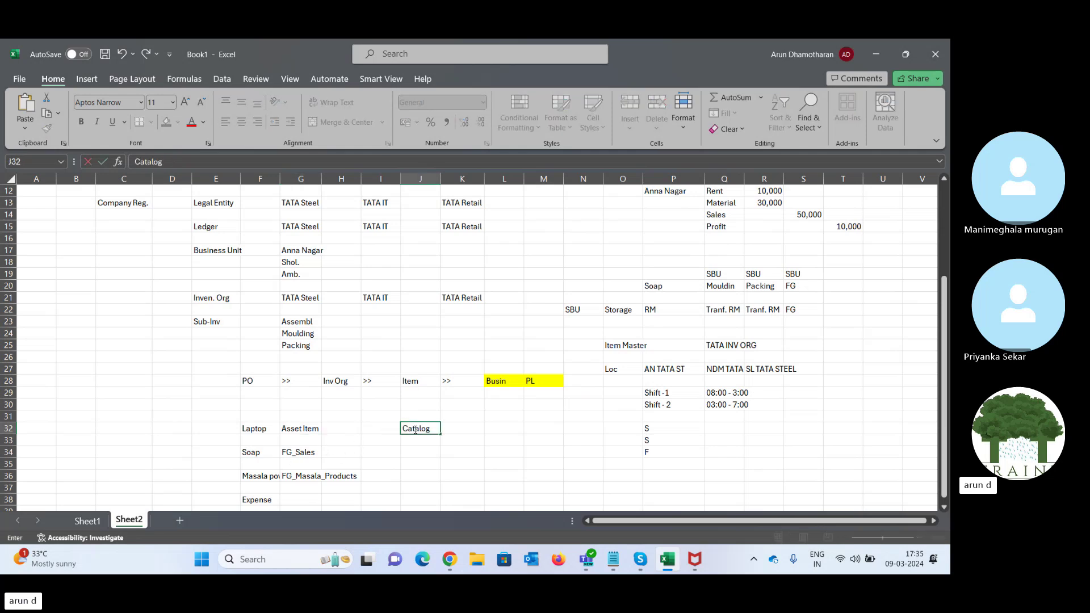
pyautogui.press('Return')
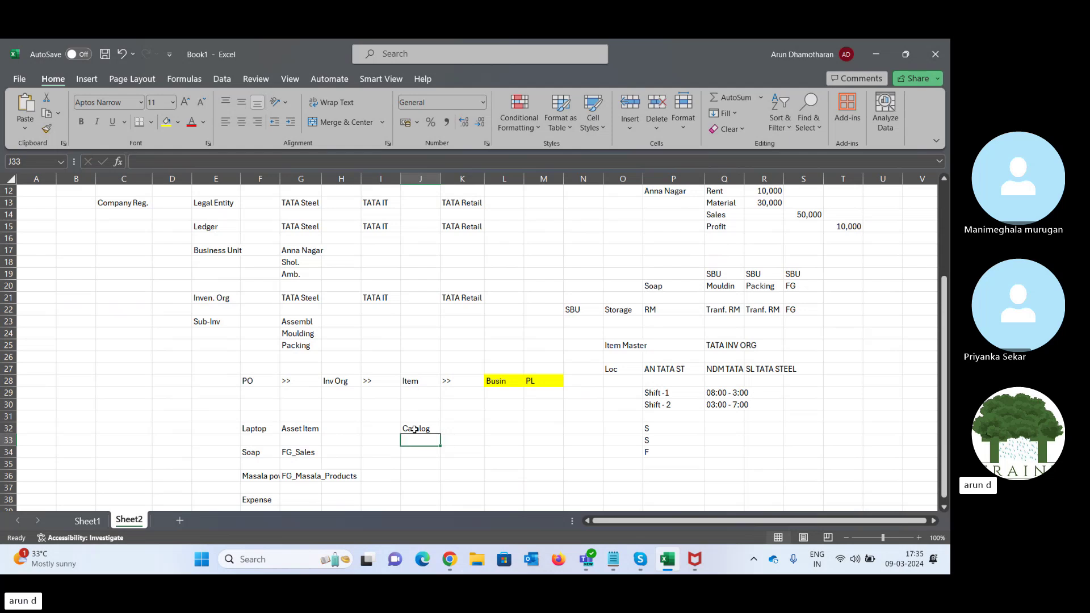
pyautogui.write('Ce')
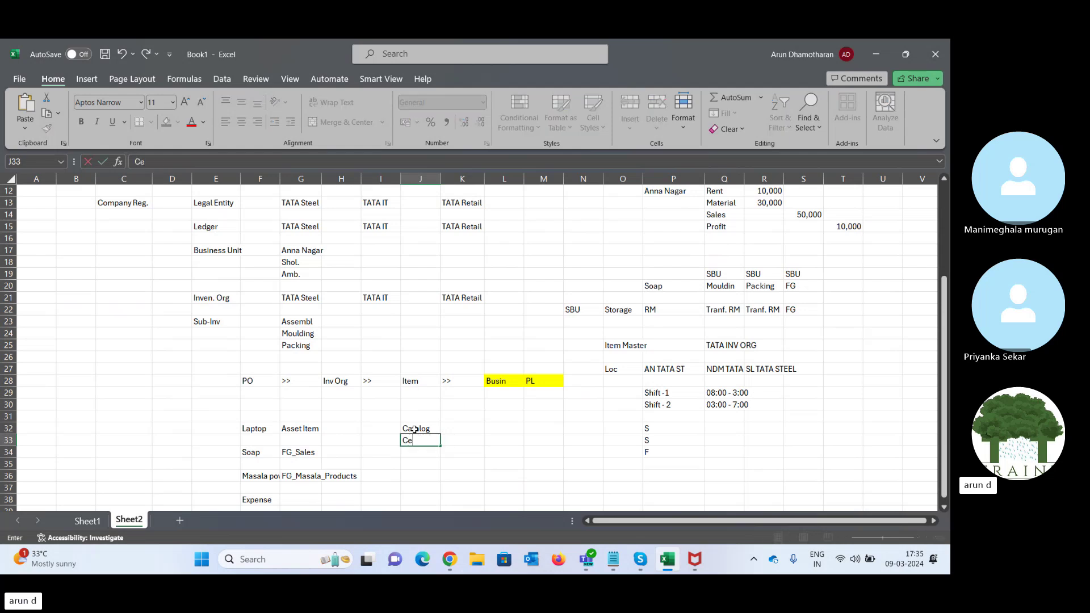
pyautogui.press('BackSpace')
pyautogui.write('ategories')
pyautogui.press('Tab')
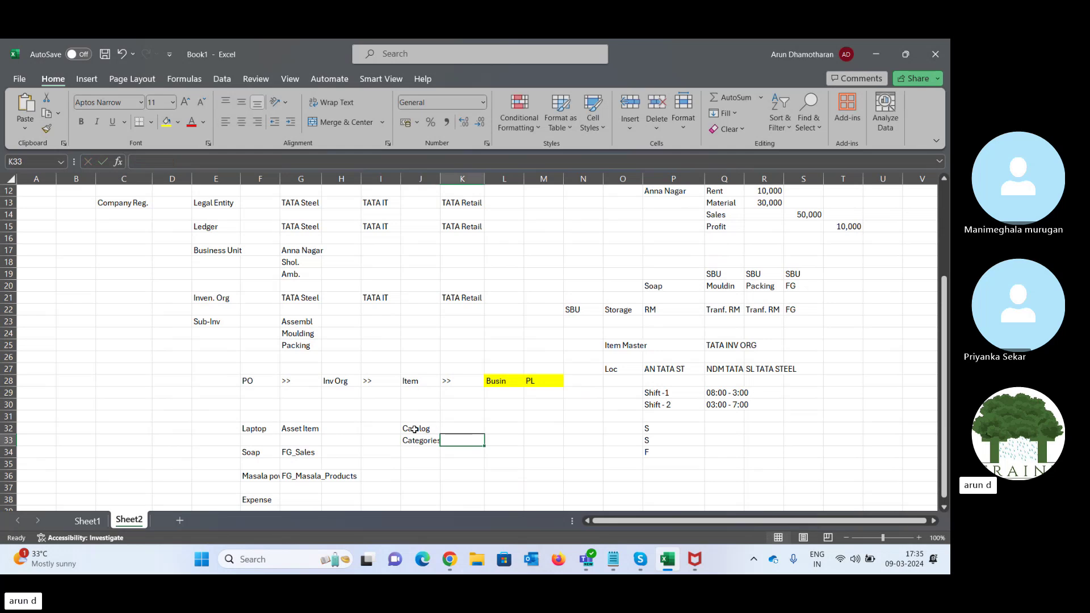
pyautogui.write('Coll.')
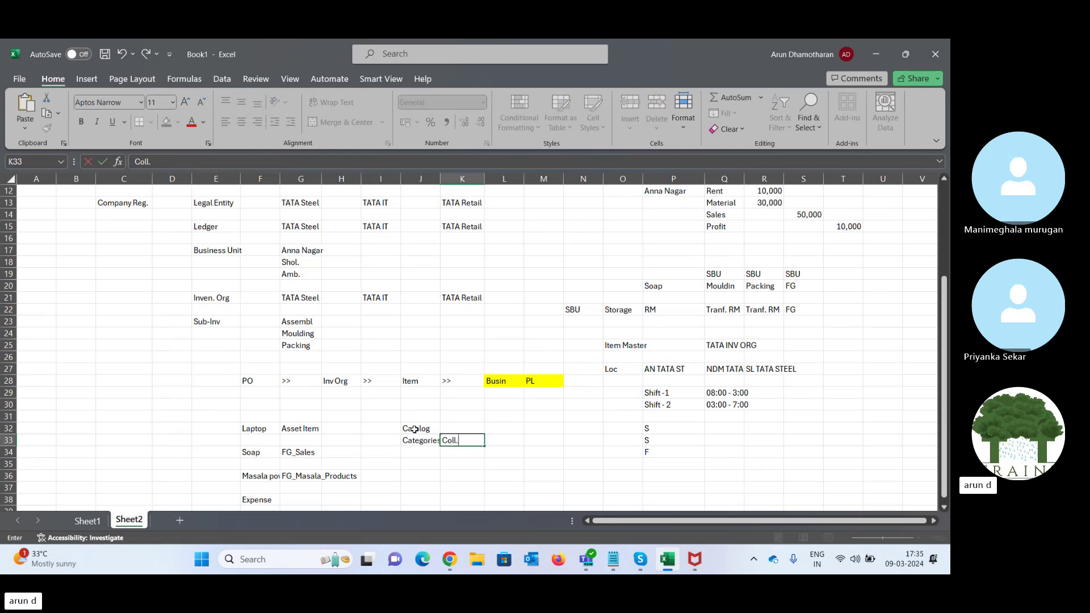
pyautogui.write('of.cat')
pyautogui.press('Tab')
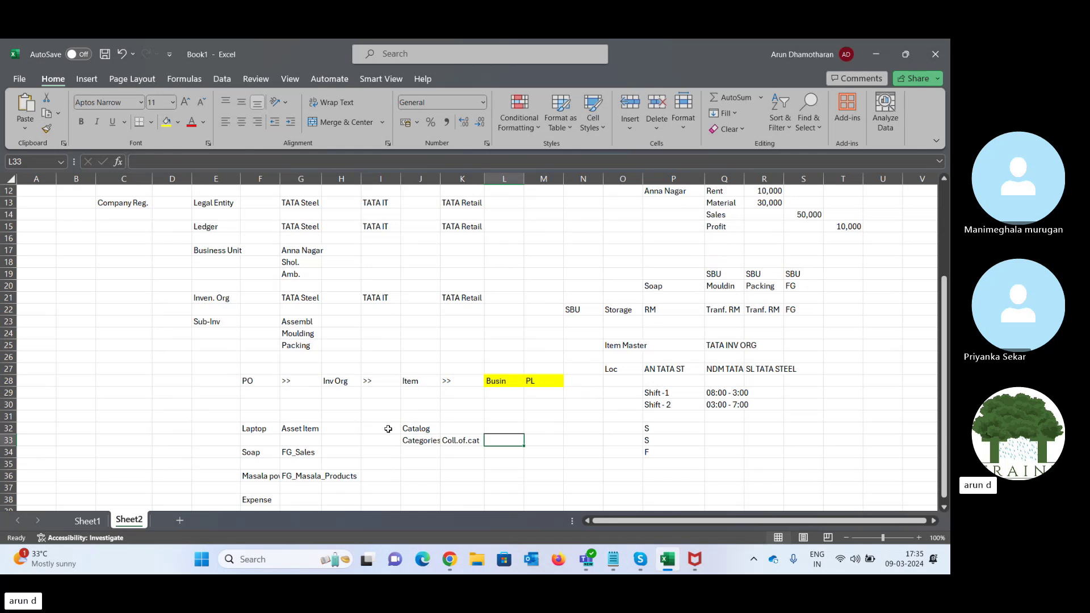
pyautogui.press('Left')
pyautogui.press('Left')
pyautogui.press('Up')
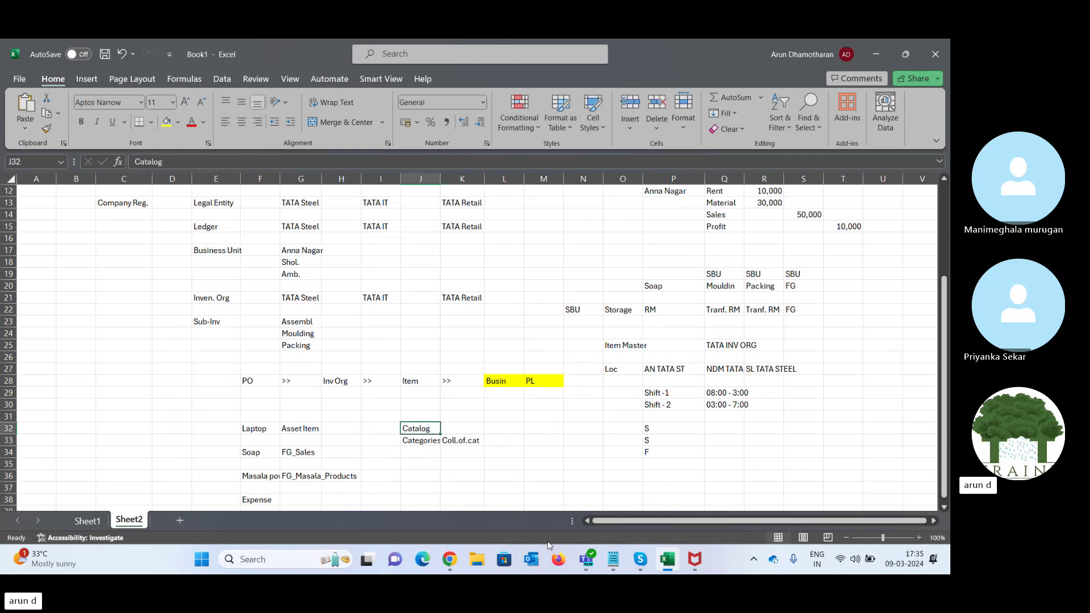
pyautogui.click(449, 559)
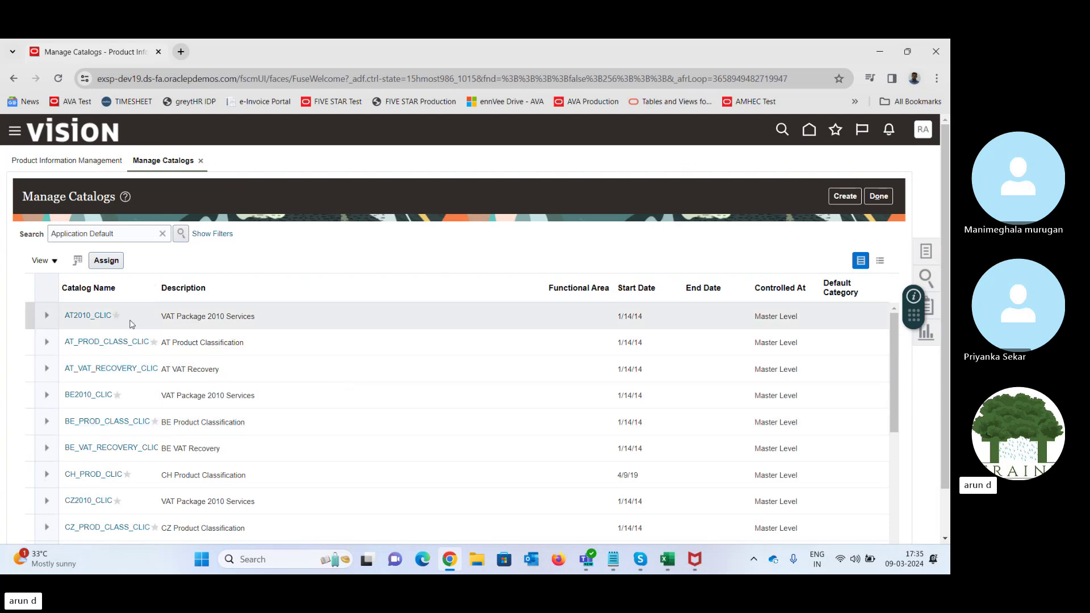
# - Start a new catalog, try Purchasing as Functional Area, and dismiss the already-assigned error
pyautogui.click(844, 196)
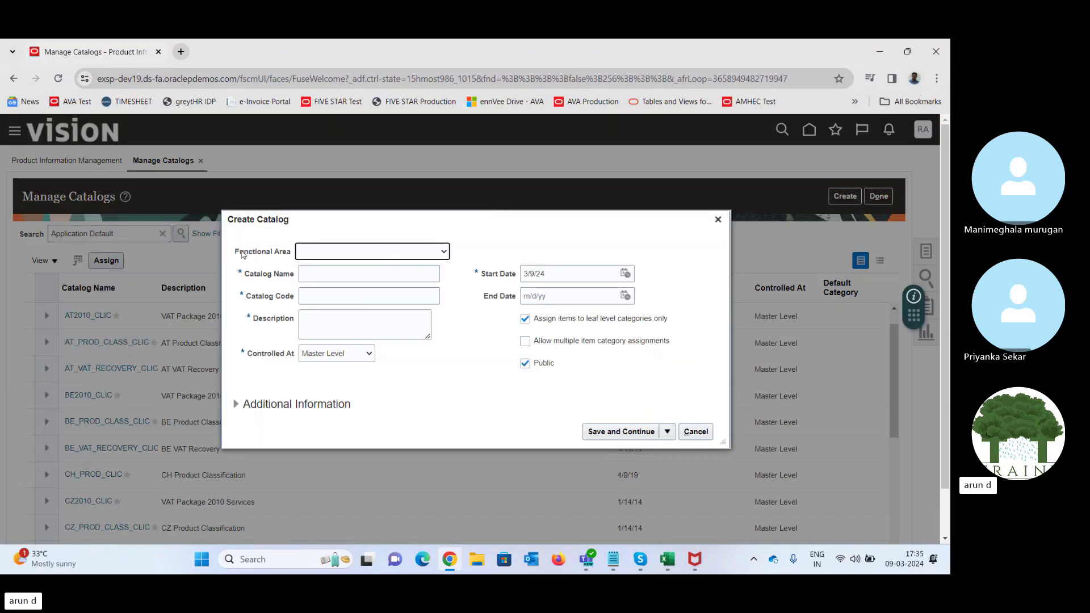
pyautogui.moveTo(237, 251); pyautogui.dragTo(300, 254)
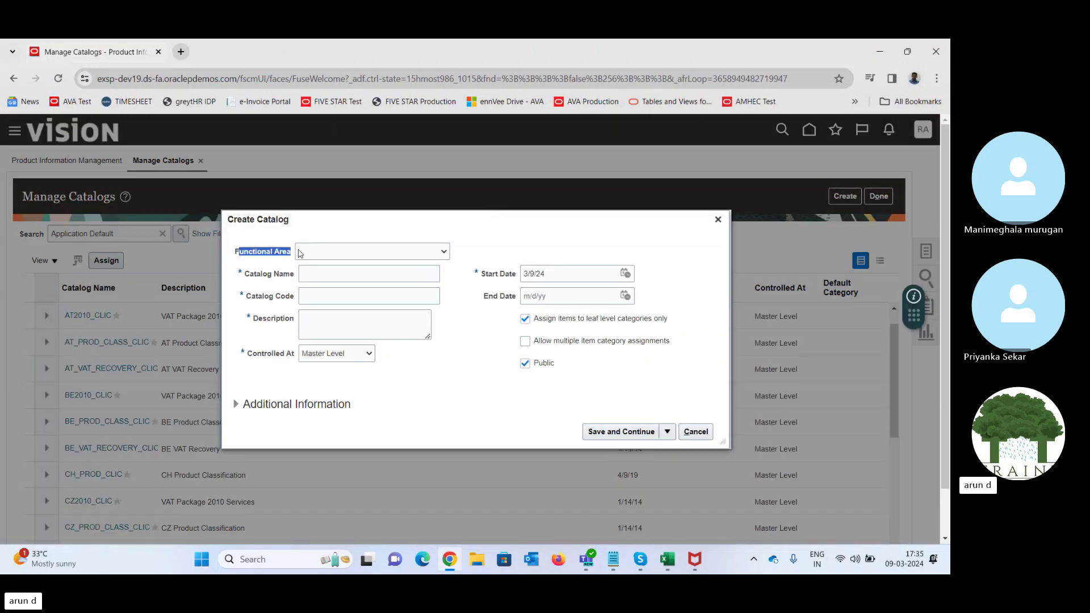
pyautogui.click(367, 255)
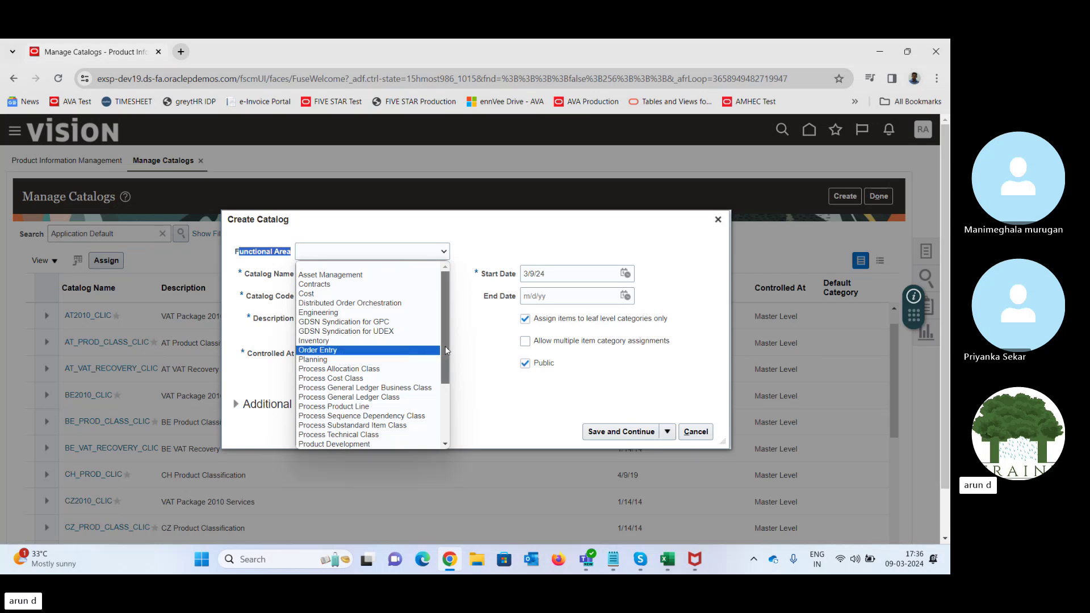
pyautogui.moveTo(445, 346); pyautogui.dragTo(448, 427)
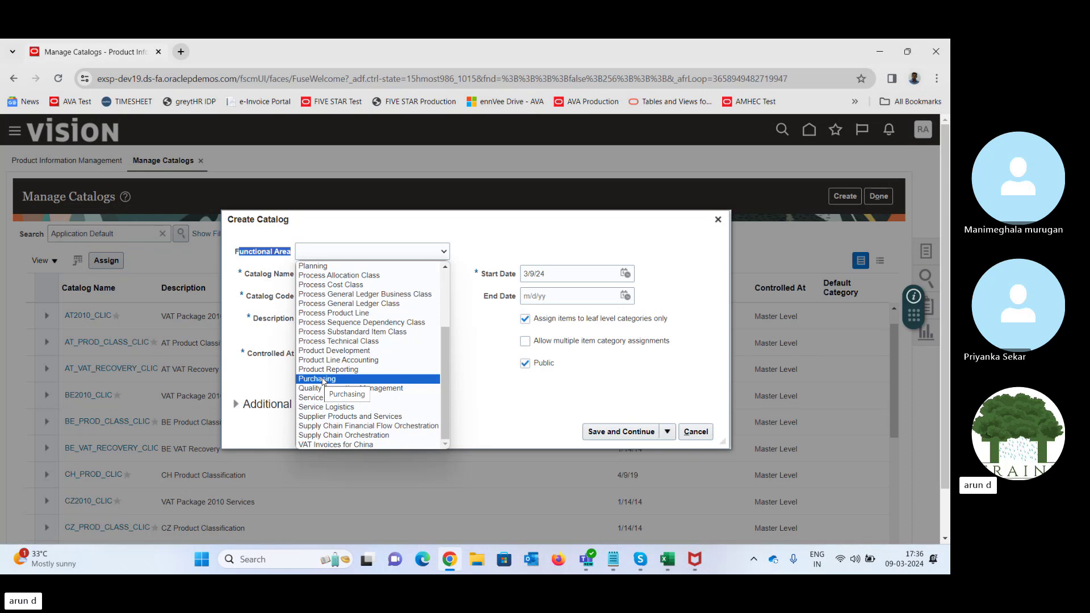
pyautogui.click(322, 380)
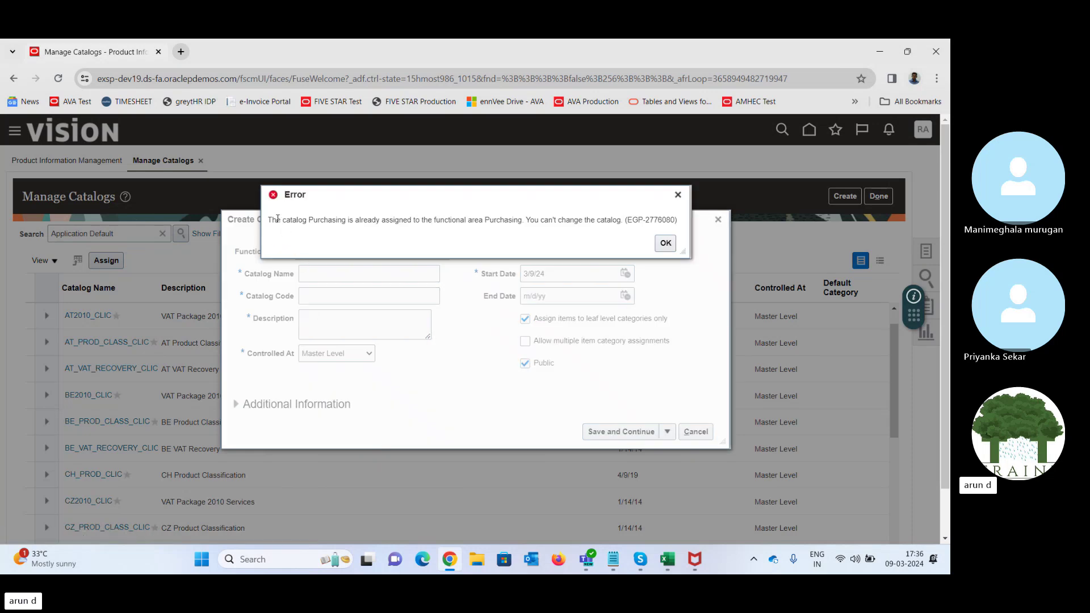
pyautogui.moveTo(278, 219); pyautogui.dragTo(526, 221)
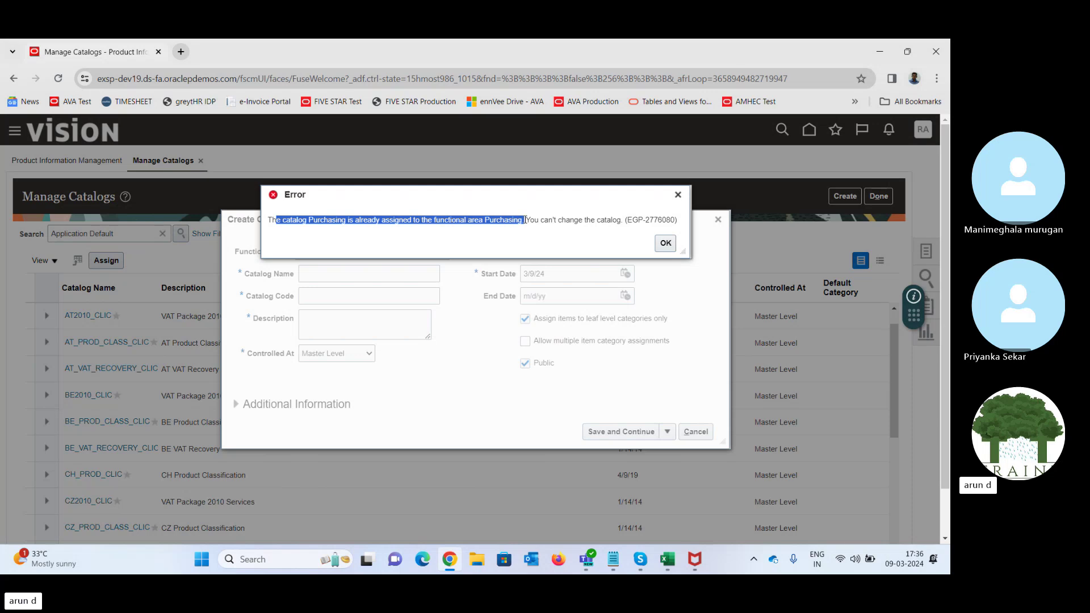
pyautogui.click(665, 245)
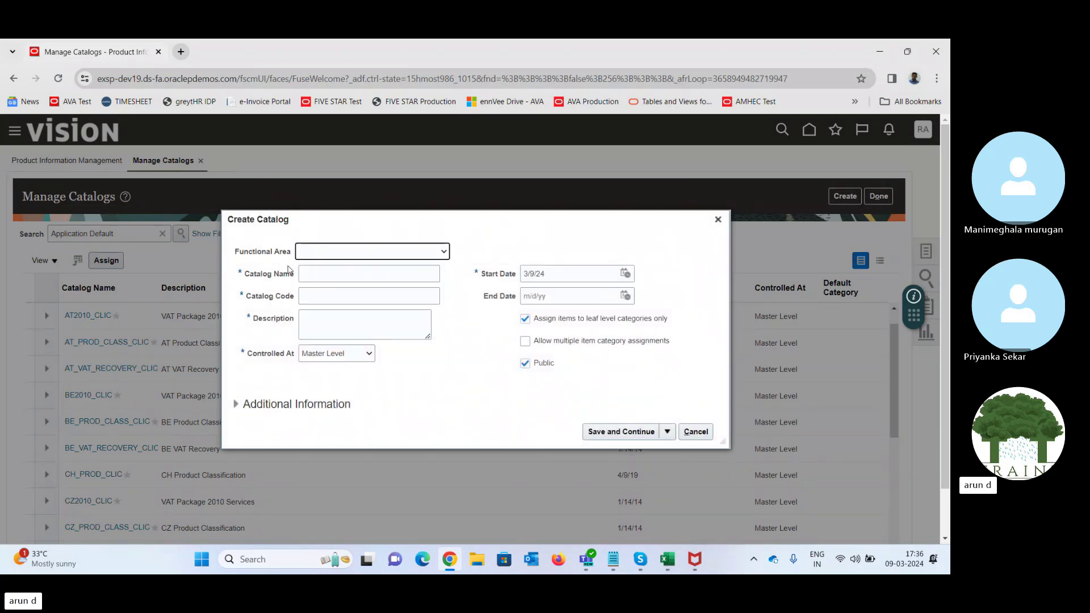
# - Enter Medimix as the new catalog's name, code and description, and open Controlled At
pyautogui.click(328, 276)
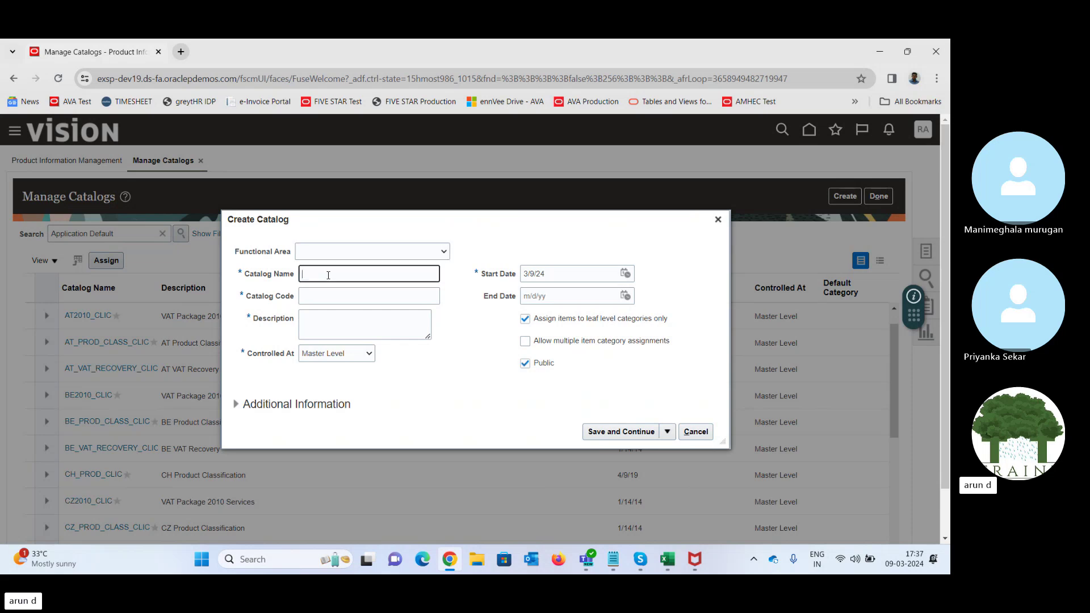
pyautogui.write('Medimix')
pyautogui.press('Tab')
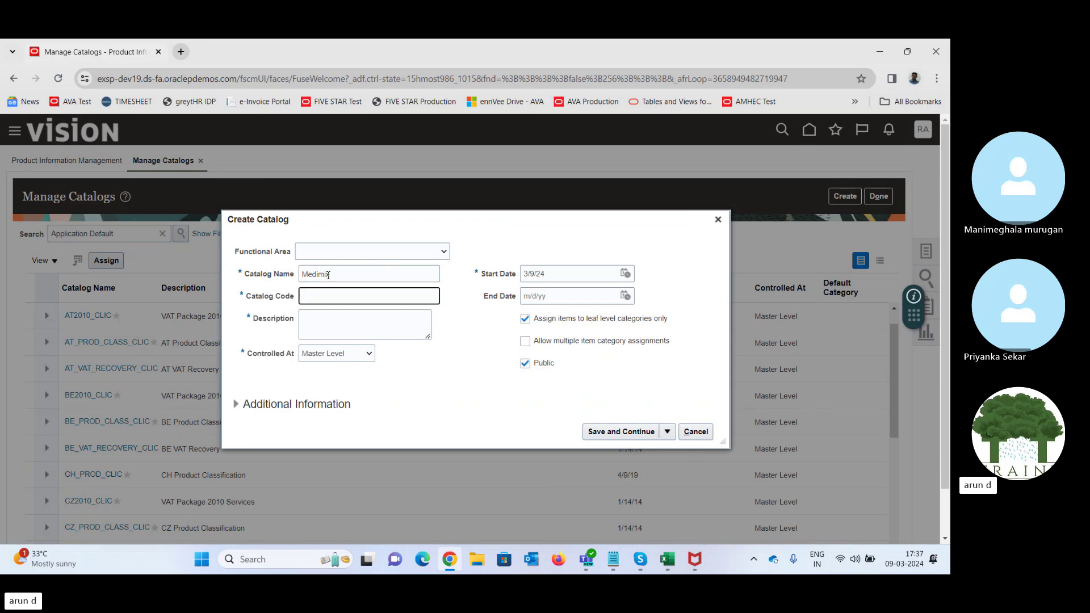
pyautogui.click(328, 322)
pyautogui.write('TATA Inventory')
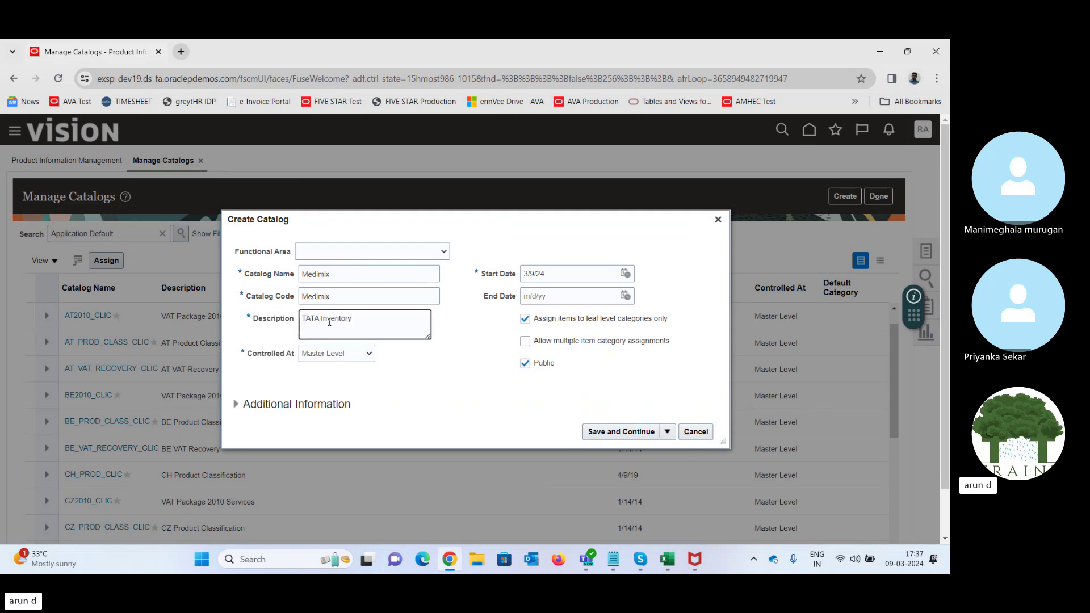
pyautogui.hotkey('ctrl', 'z')
pyautogui.write('Medimix')
pyautogui.click(339, 354)
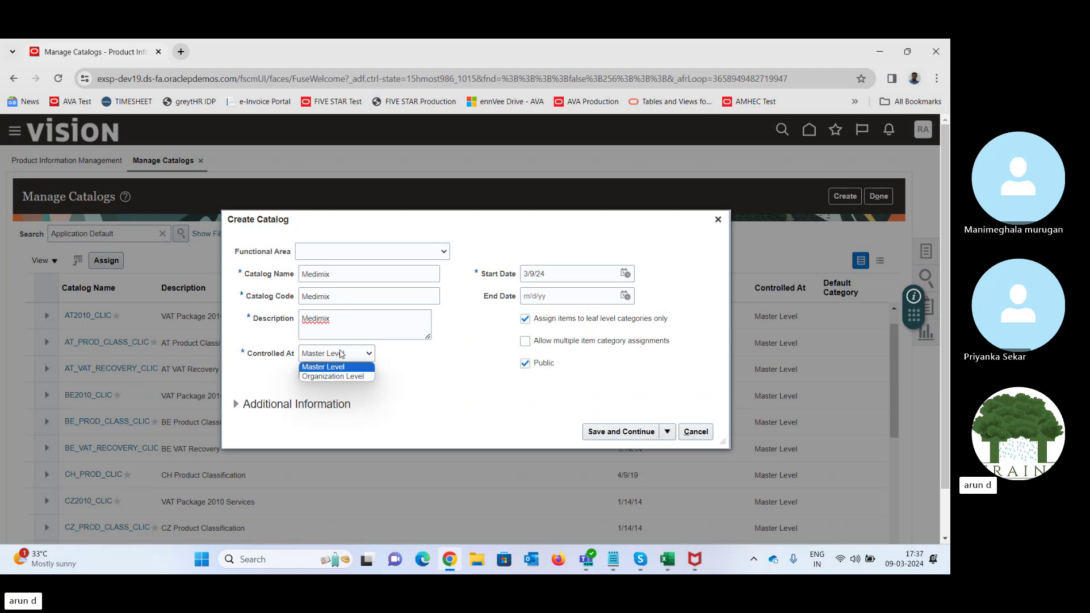
pyautogui.click(673, 545)
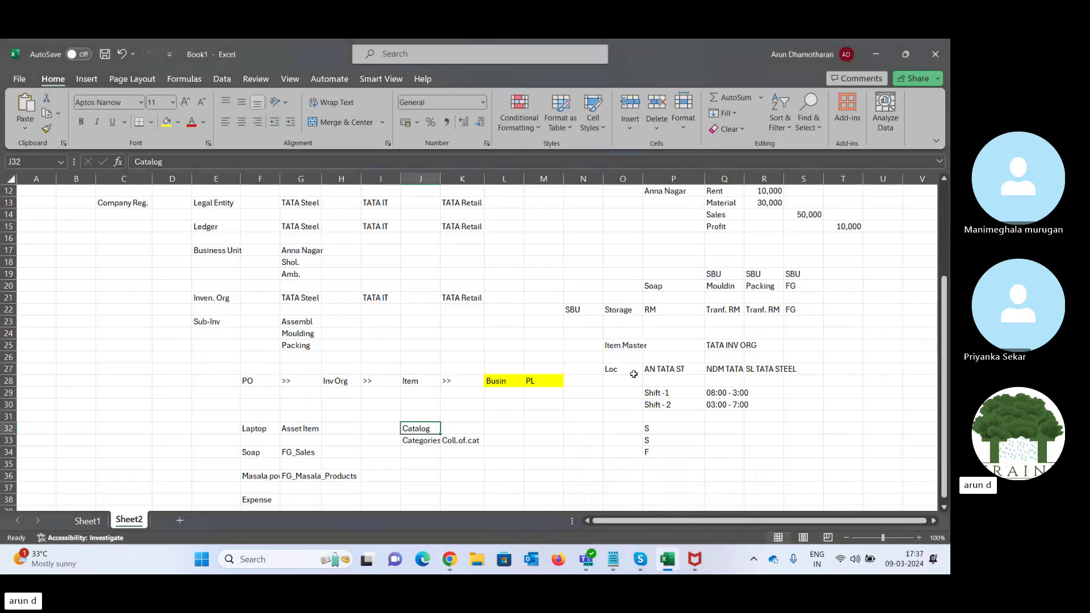
pyautogui.click(623, 345)
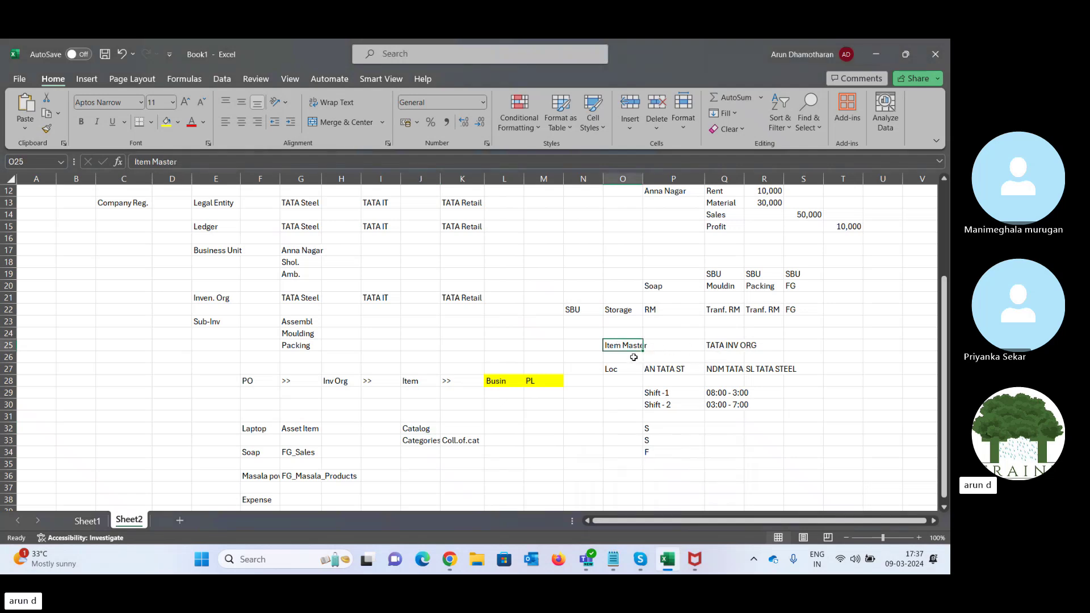
pyautogui.moveTo(724, 370); pyautogui.dragTo(669, 369)
pyautogui.click(876, 55)
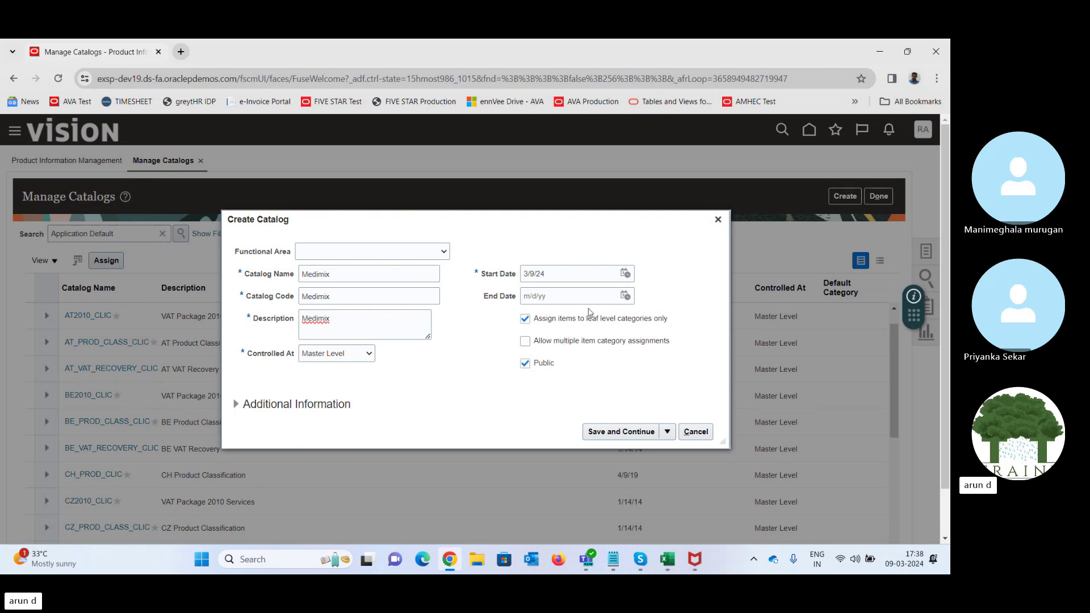
# - Enable multiple item category assignments for Medimix and switch back to the Excel notes
pyautogui.click(525, 341)
pyautogui.moveTo(669, 563)
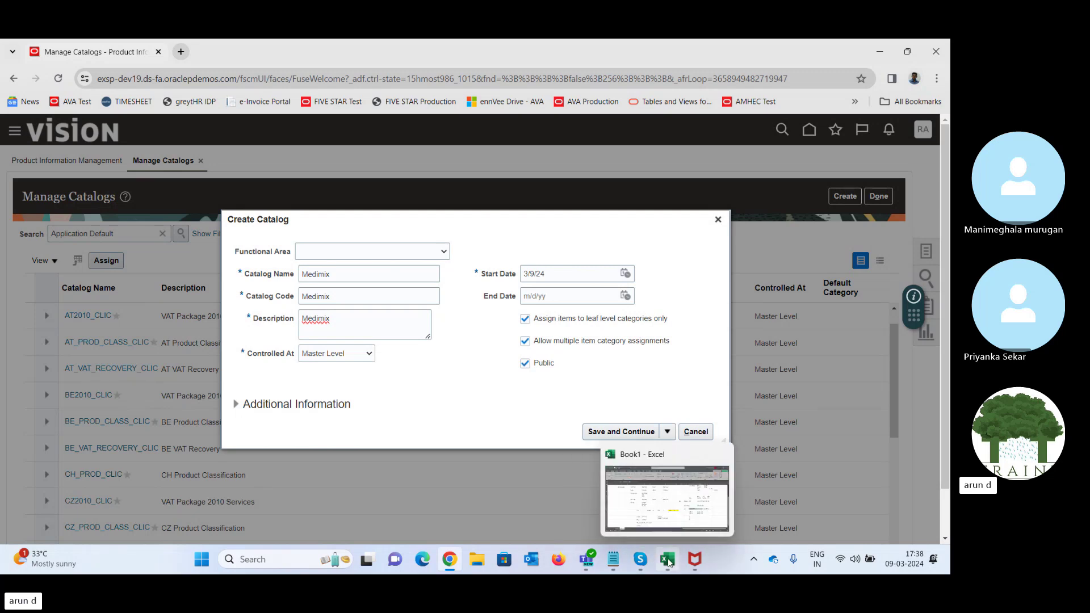
pyautogui.click(658, 517)
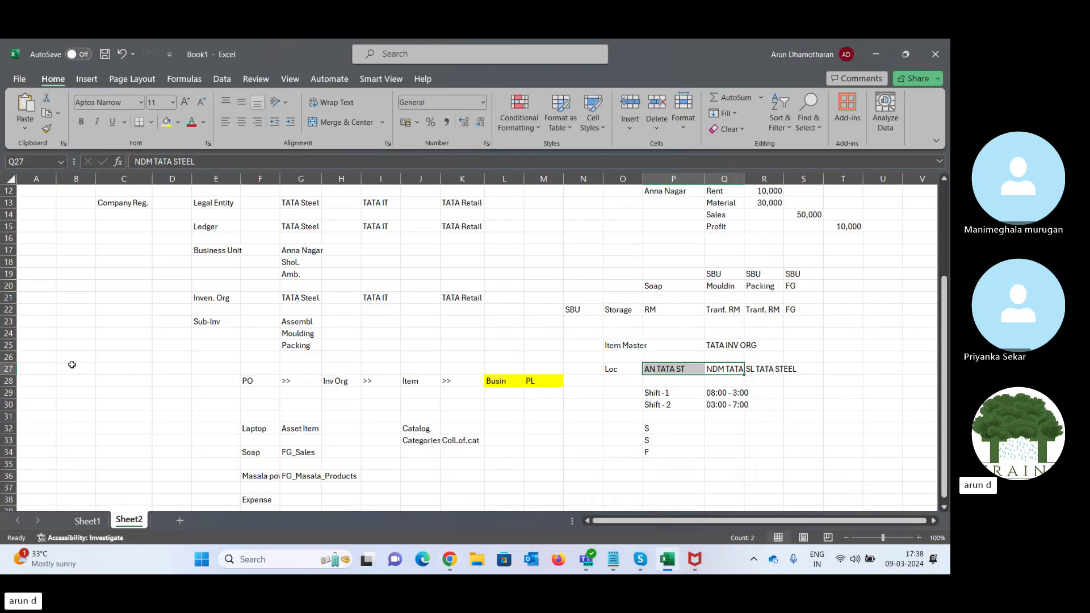
# - Add the GST and HSN code labels in B27 and C27
pyautogui.click(72, 368)
pyautogui.write('ST')
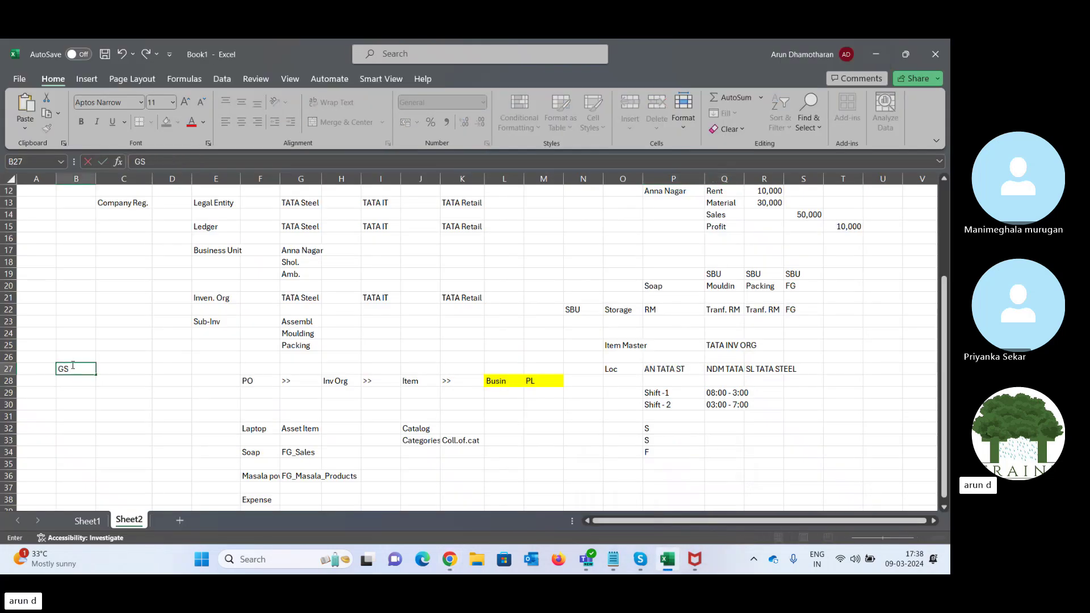
pyautogui.press('Tab')
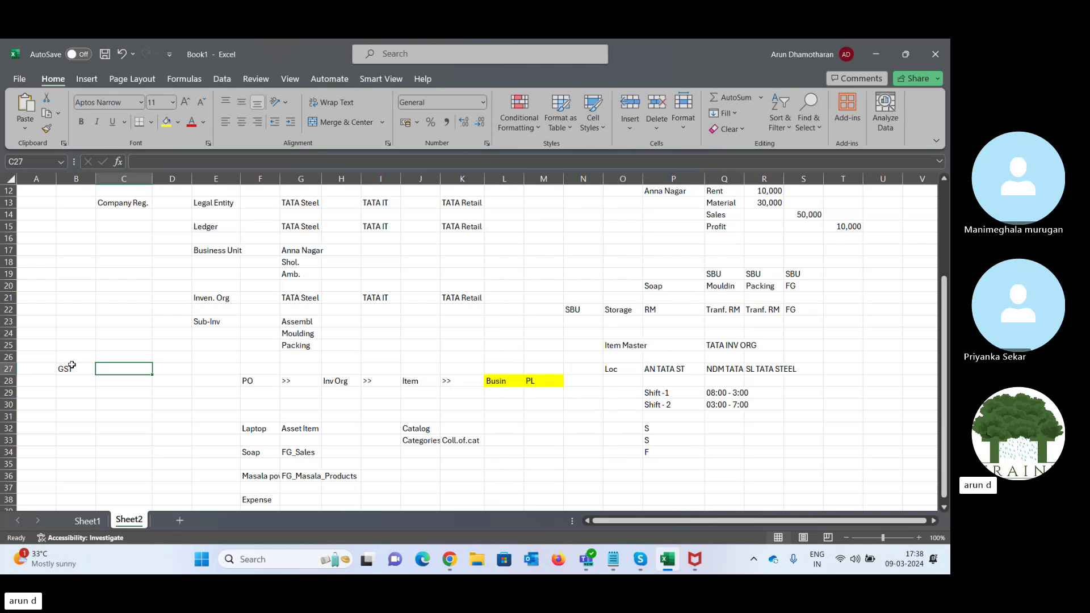
pyautogui.write('HSN code')
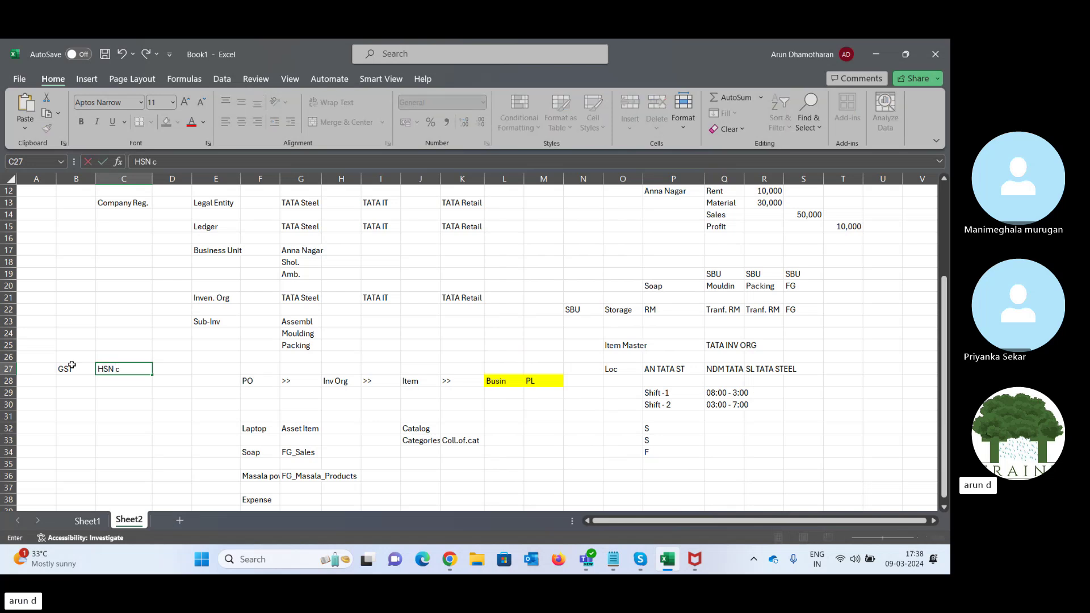
pyautogui.press('Tab')
pyautogui.press('Left')
pyautogui.press('Left')
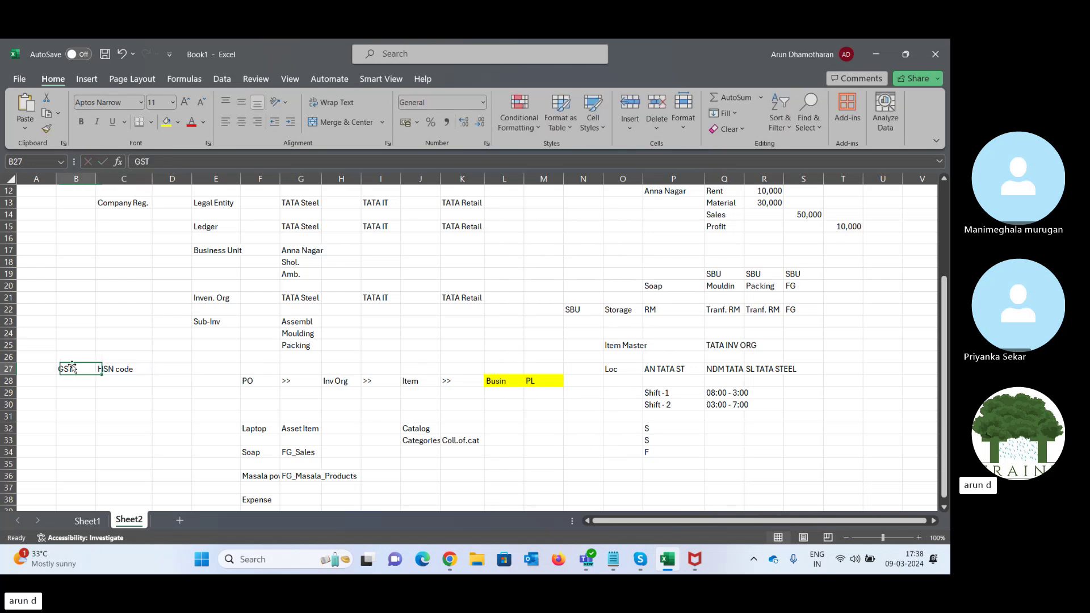
pyautogui.press('Right')
pyautogui.press('Left')
pyautogui.press('Right')
pyautogui.press('Down')
pyautogui.press('Down')
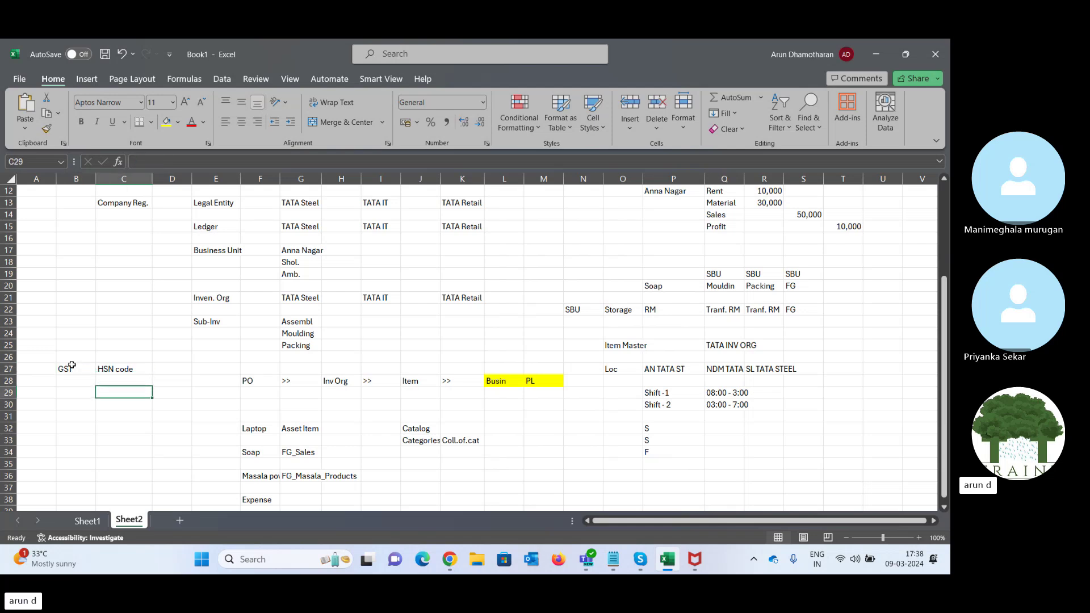
# - Enter Tax Rule in C29 and an Item Cat label in B29
pyautogui.write('Tax')
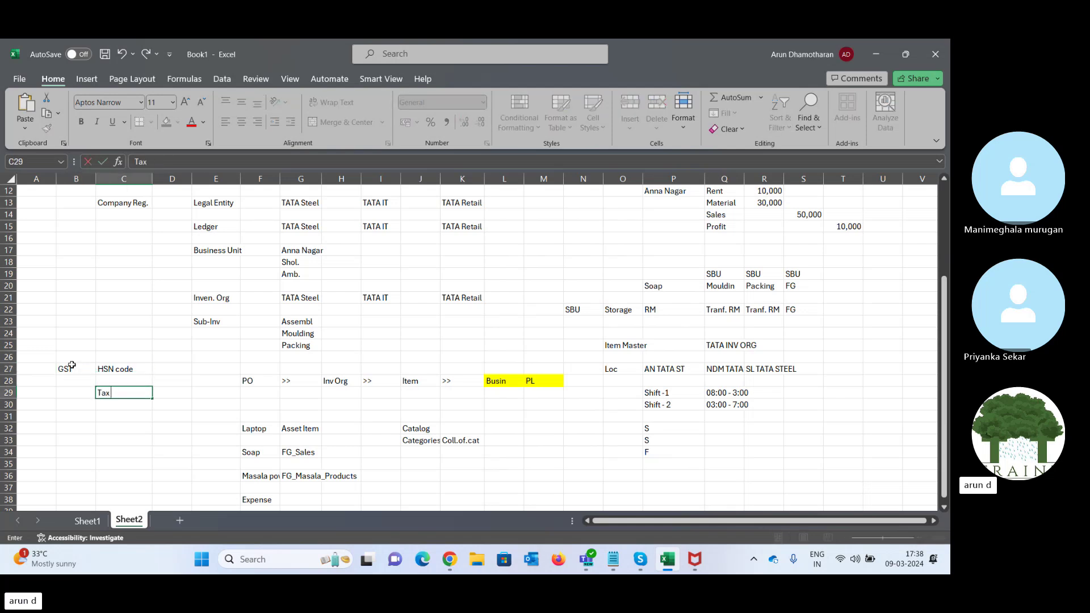
pyautogui.write(' Rule')
pyautogui.press('Tab')
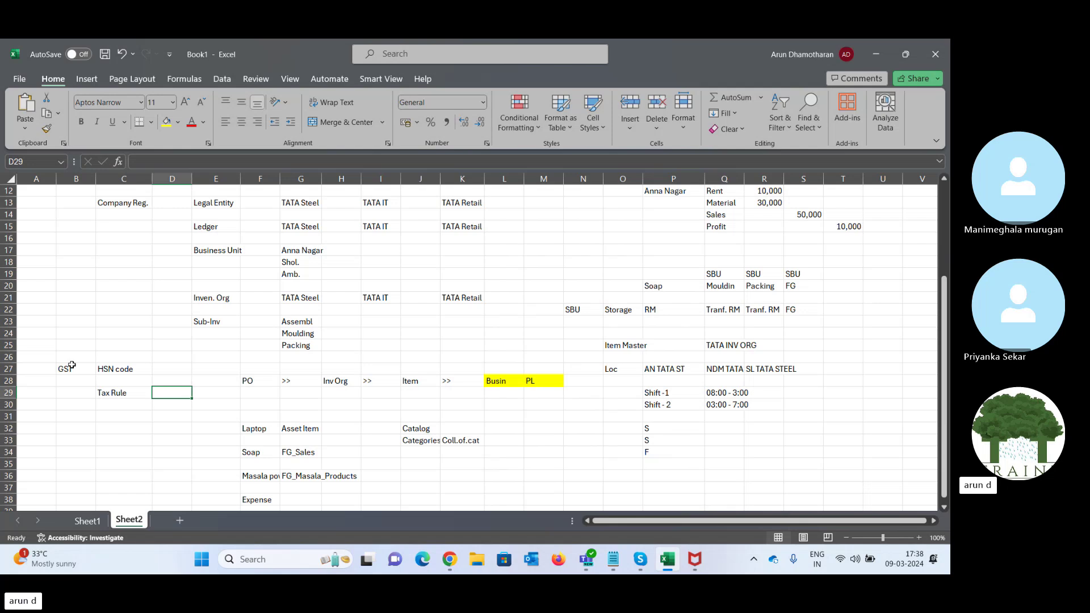
pyautogui.press('Left')
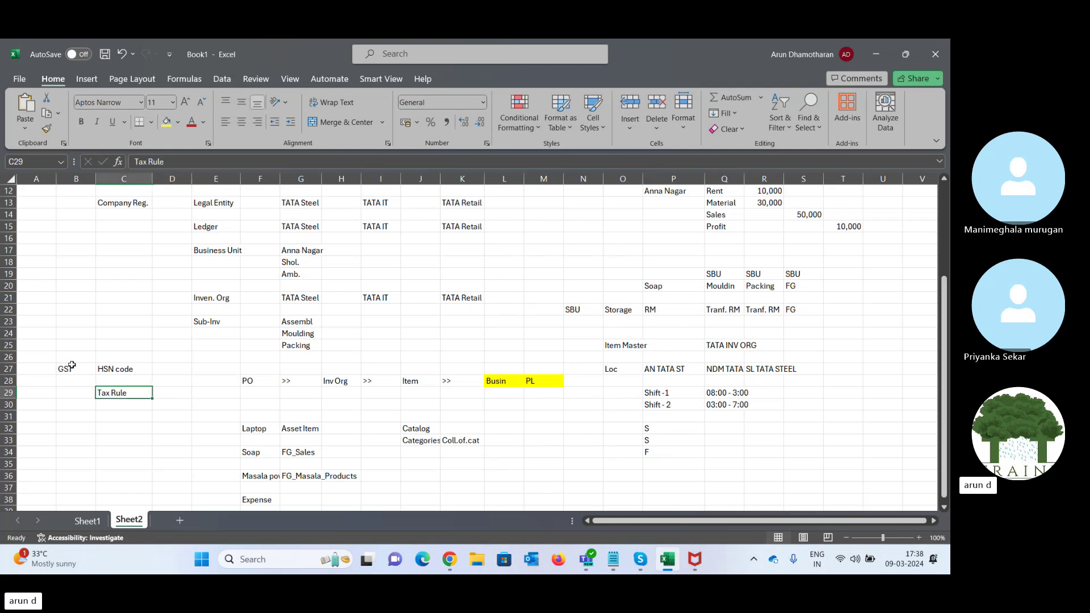
pyautogui.press('Left')
pyautogui.write('I')
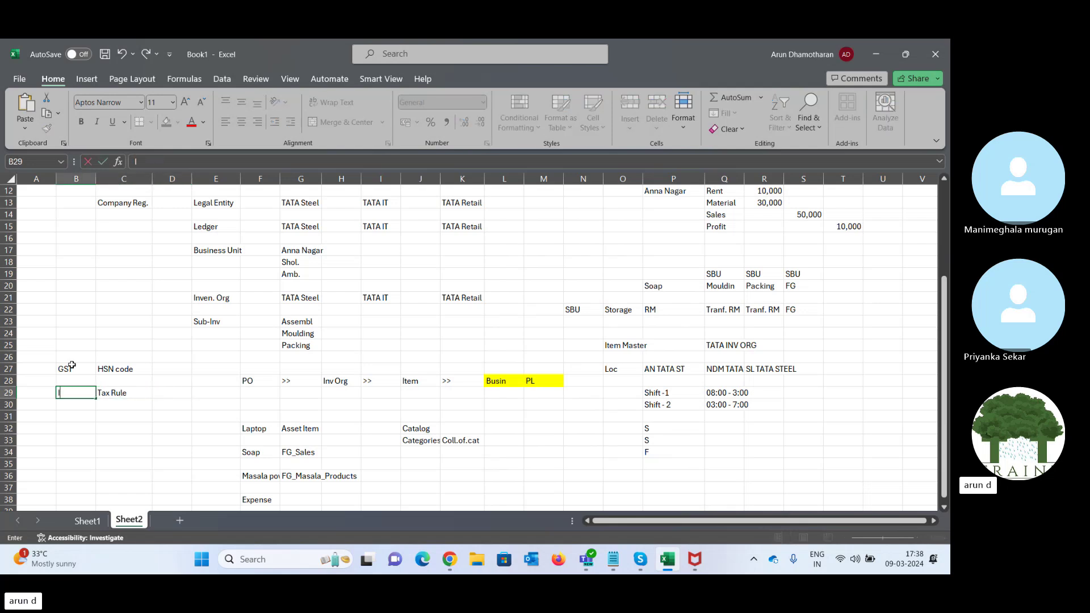
pyautogui.write('tem Cat')
pyautogui.press('Tab')
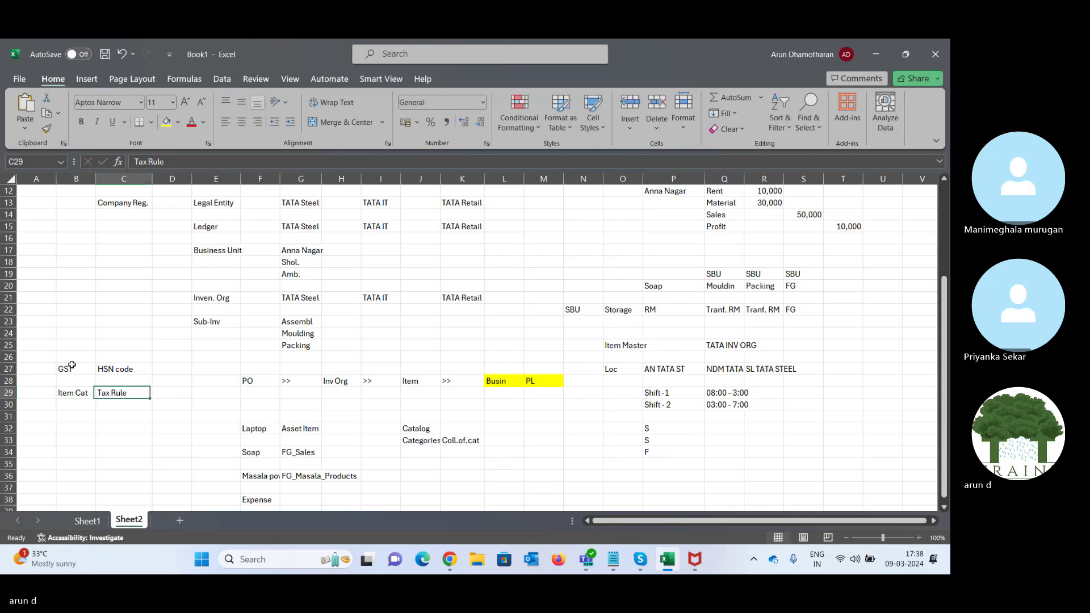
# - List Mac, Lap and Furn in the cells below Coll.of.cat
pyautogui.press('Left')
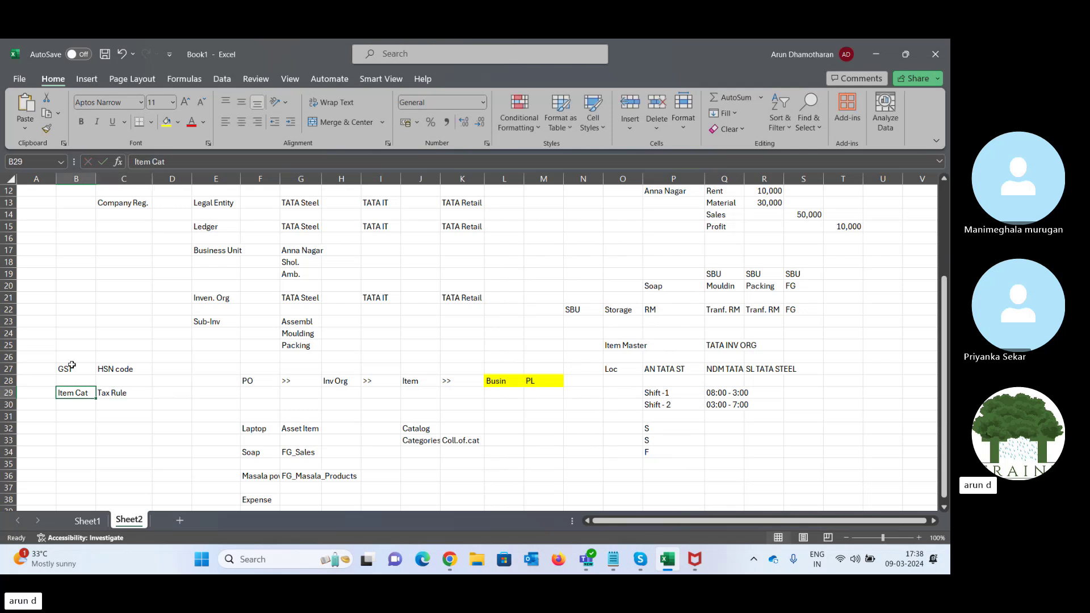
pyautogui.press('Right')
pyautogui.press('Right')
pyautogui.press('Right')
pyautogui.press('Right')
pyautogui.press('Right')
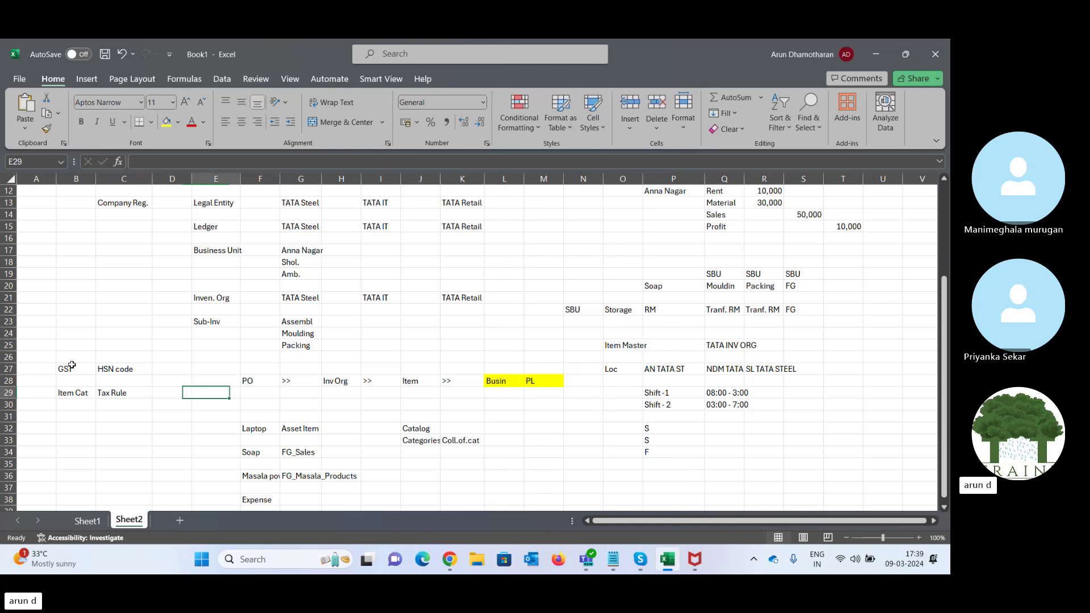
pyautogui.press('Down')
pyautogui.press('Down')
pyautogui.press('Down')
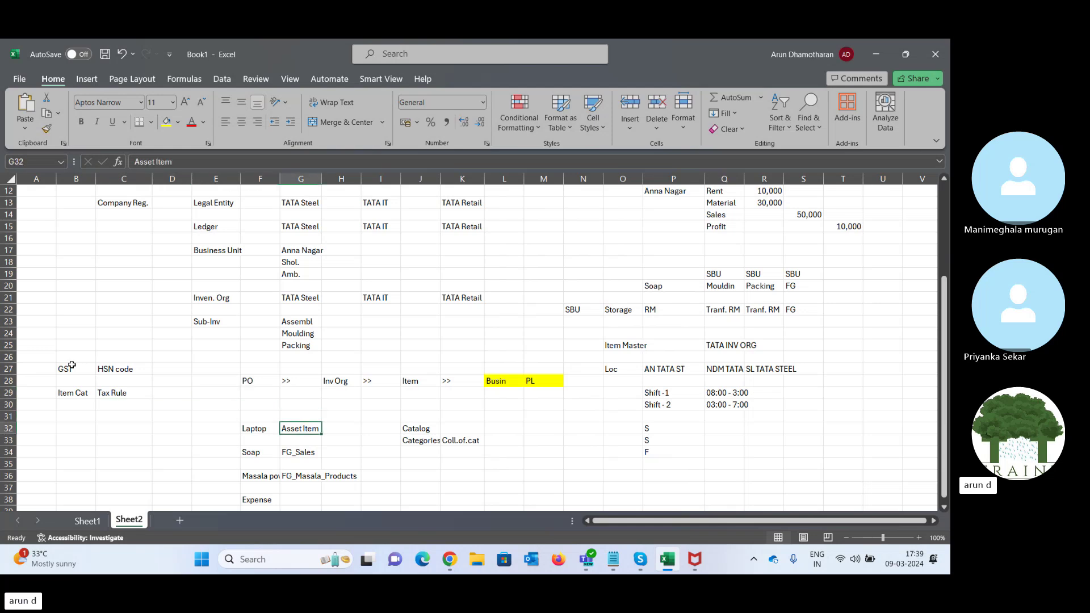
pyautogui.press('Down')
pyautogui.press('Down')
pyautogui.press('Up')
pyautogui.press('Up')
pyautogui.press('Right')
pyautogui.press('Right')
pyautogui.press('Left')
pyautogui.press('Left')
pyautogui.press('Right')
pyautogui.press('Right')
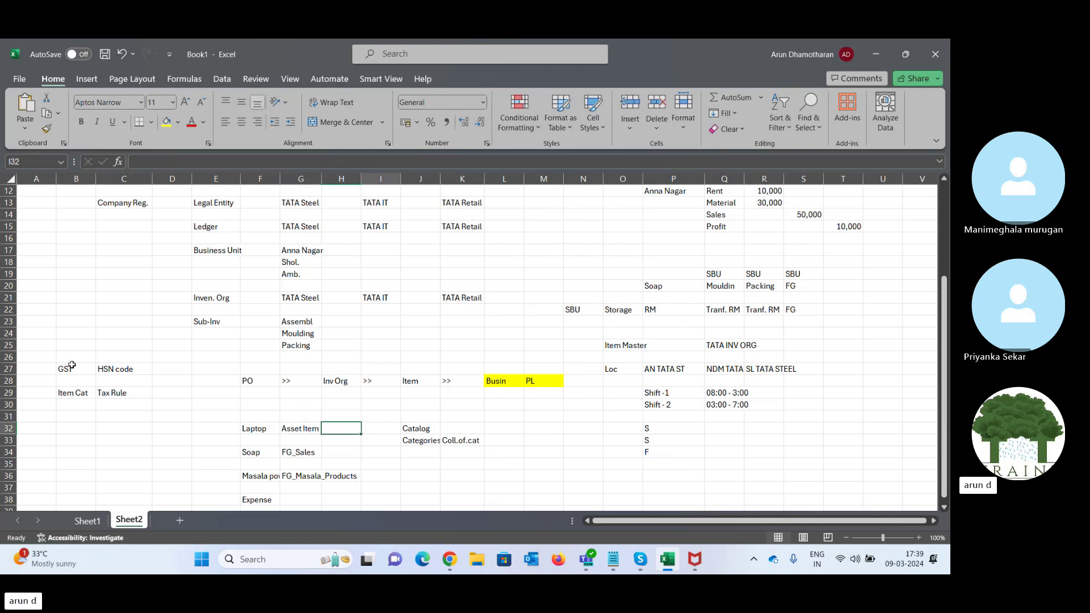
pyautogui.press('Right')
pyautogui.press('Right')
pyautogui.press('Down')
pyautogui.press('Down')
pyautogui.press('Down')
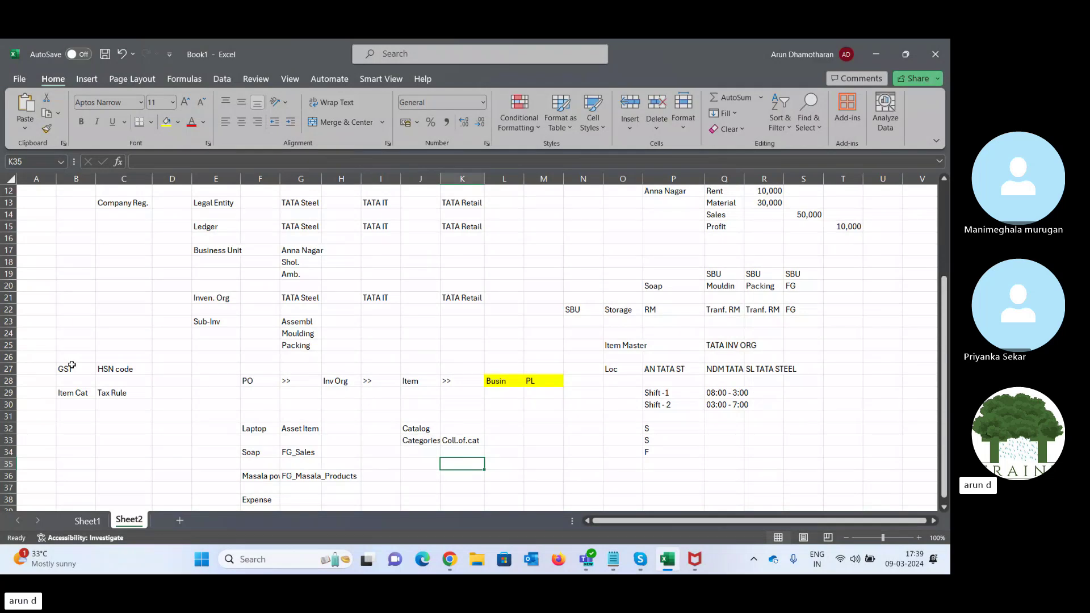
pyautogui.write('Mac')
pyautogui.press('Return')
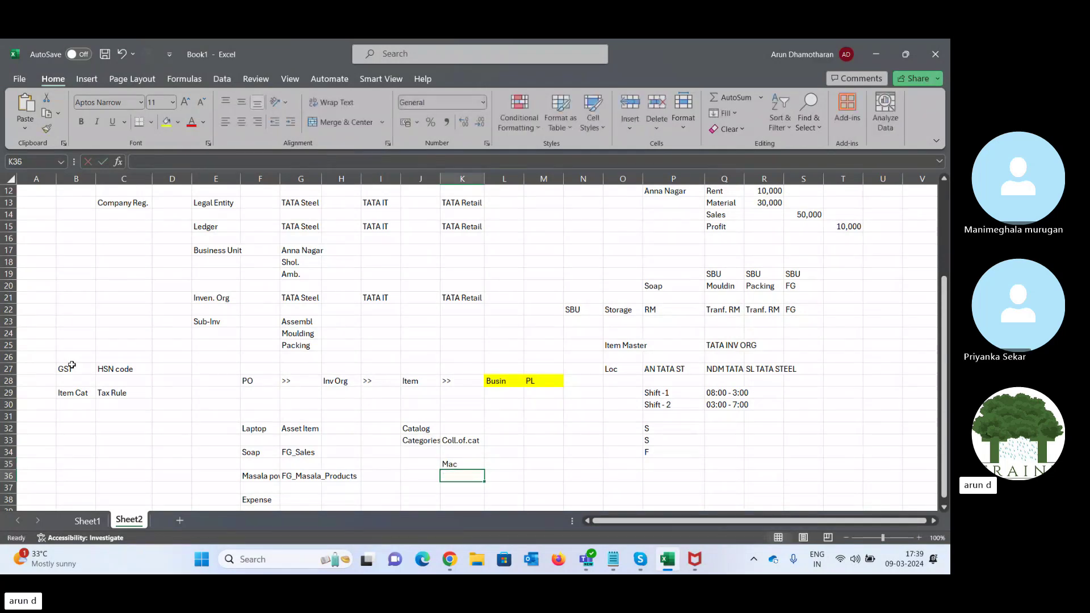
pyautogui.write('Lap')
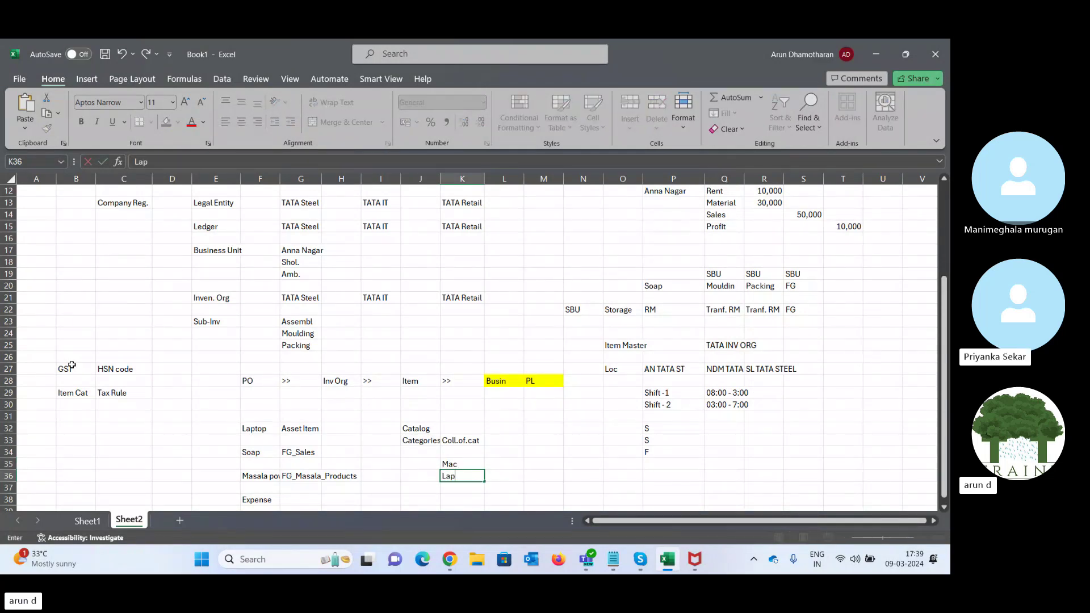
pyautogui.press('Return')
pyautogui.write('Fu')
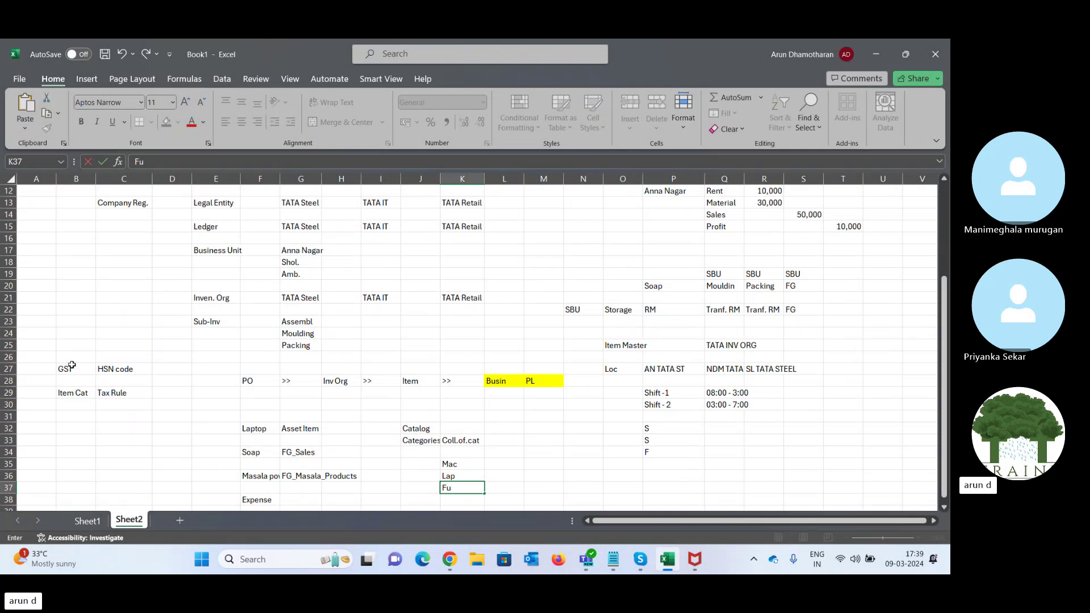
pyautogui.write('rn')
pyautogui.press('Return')
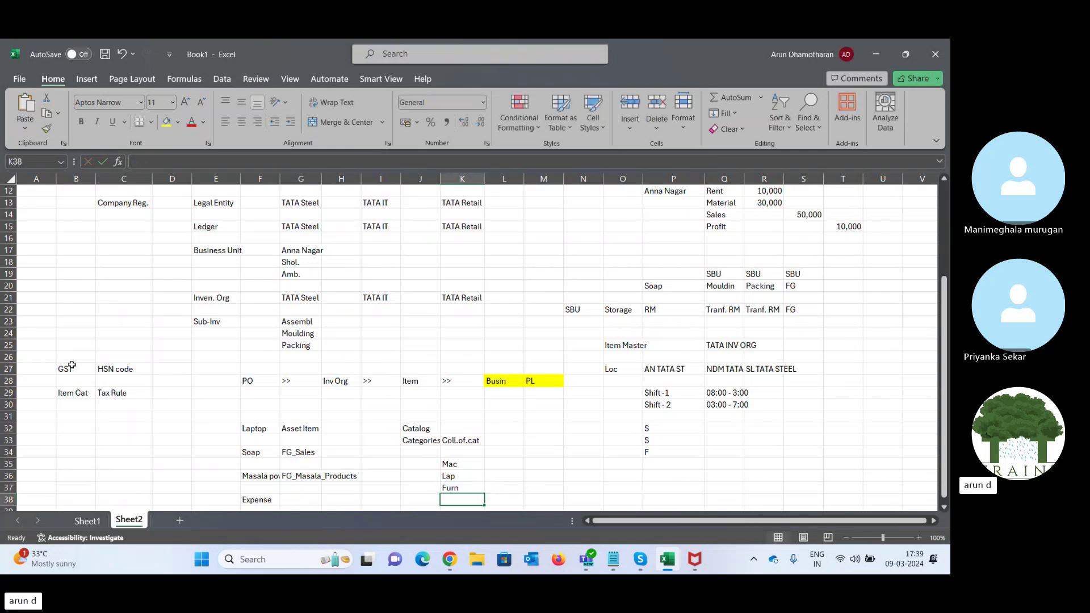
# - Enter GST rates of 18% beside Mac and 12% beside Lap
pyautogui.press('Right')
pyautogui.press('Up')
pyautogui.press('Up')
pyautogui.press('Up')
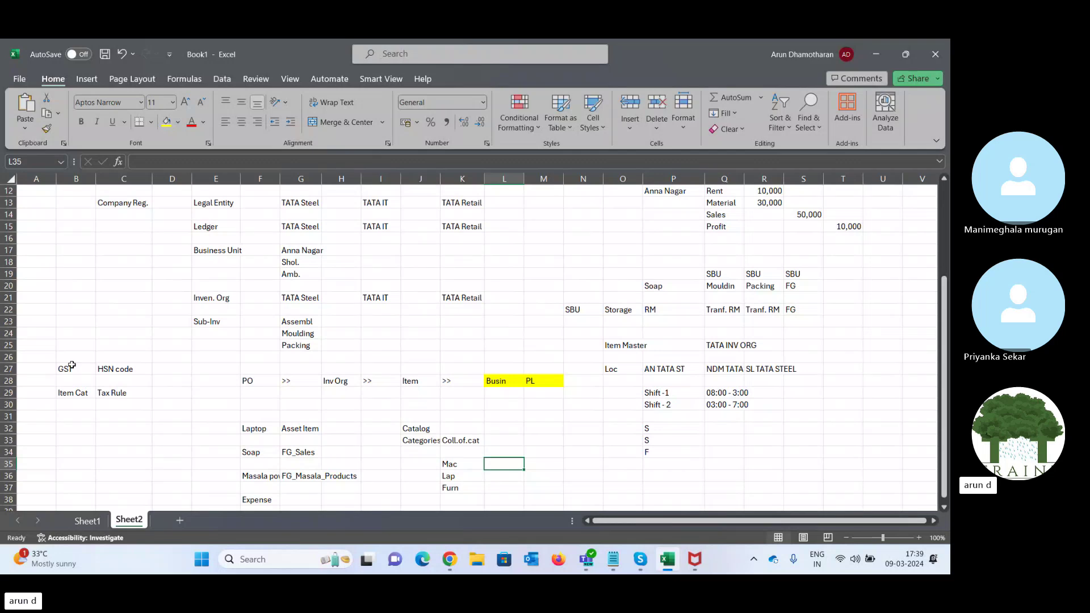
pyautogui.write('18%')
pyautogui.press('Right')
pyautogui.press('Left')
pyautogui.press('Down')
pyautogui.write('12%')
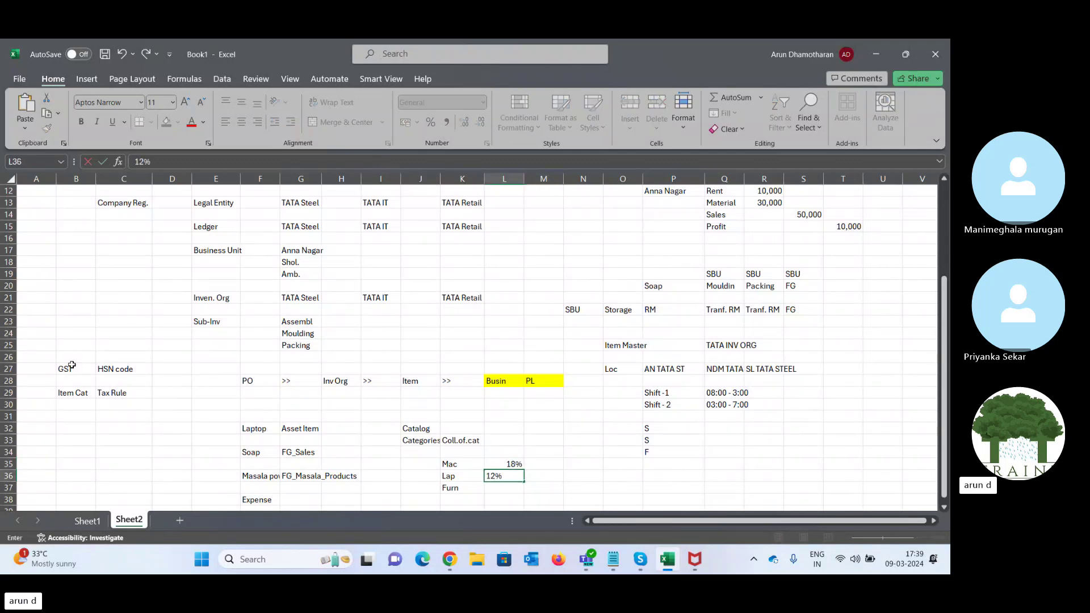
pyautogui.press('Right')
pyautogui.press('Left')
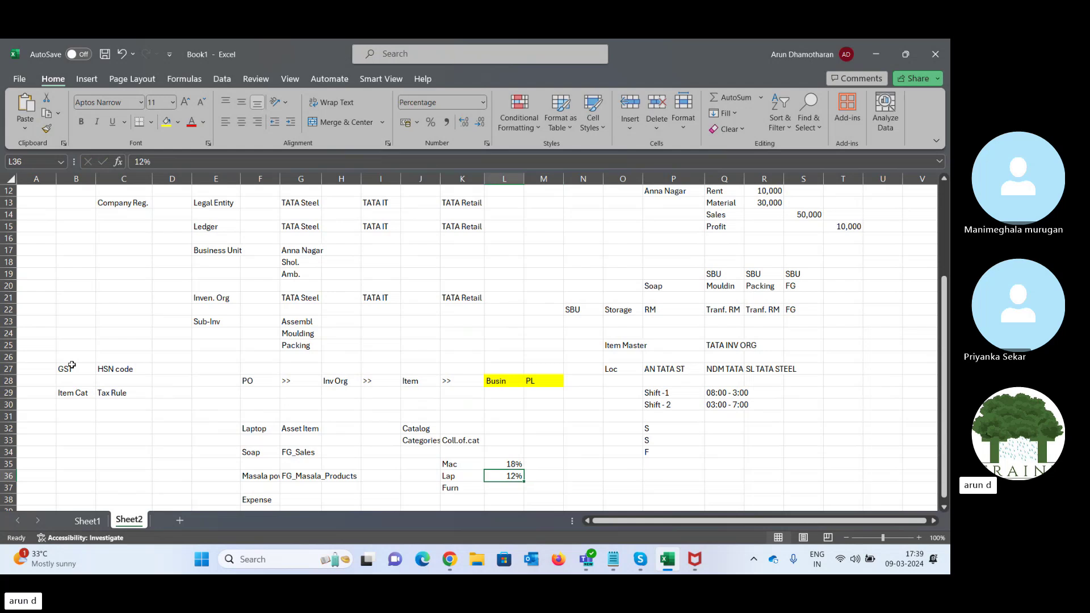
pyautogui.press('Left')
pyautogui.press('Right')
pyautogui.press('Up')
pyautogui.hotkey('shift', 'Down')
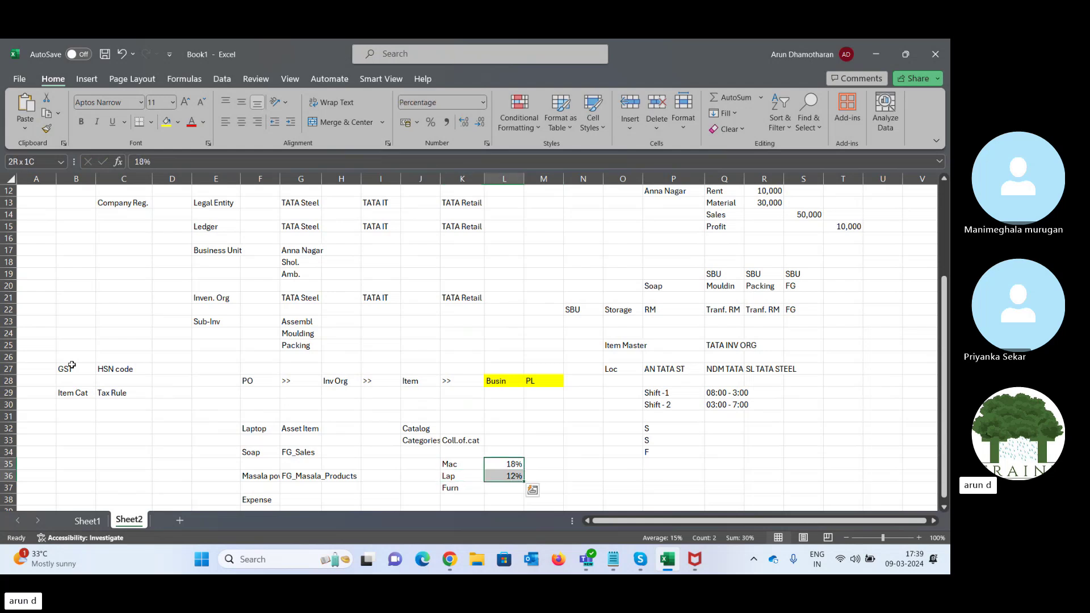
pyautogui.press('Left')
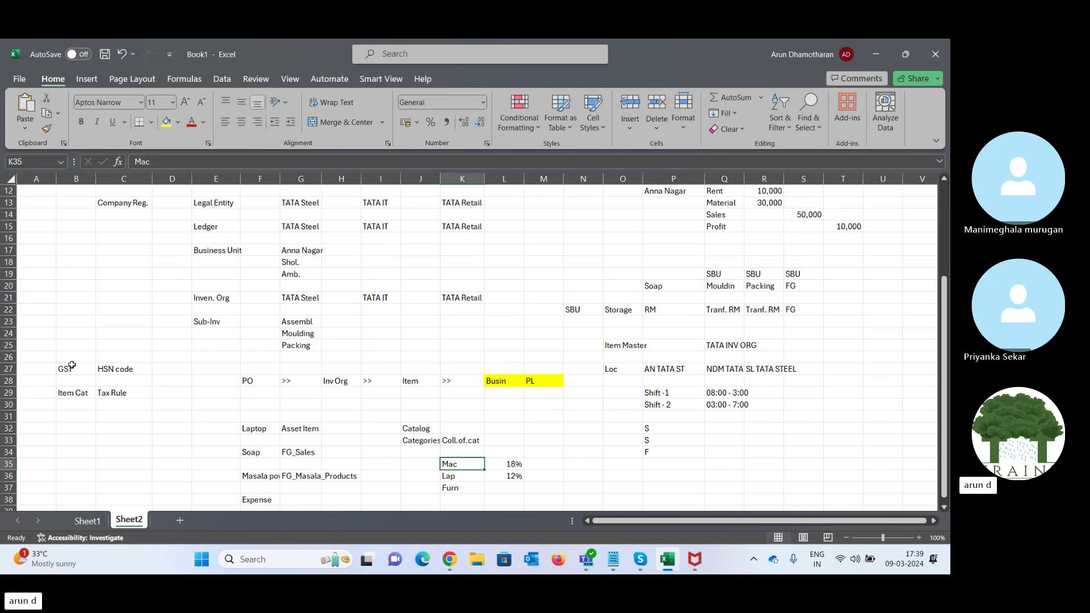
pyautogui.press('Left')
pyautogui.press('Left')
pyautogui.press('Left')
pyautogui.press('Left')
pyautogui.press('Left')
pyautogui.press('Left')
pyautogui.press('Left')
pyautogui.press('Left')
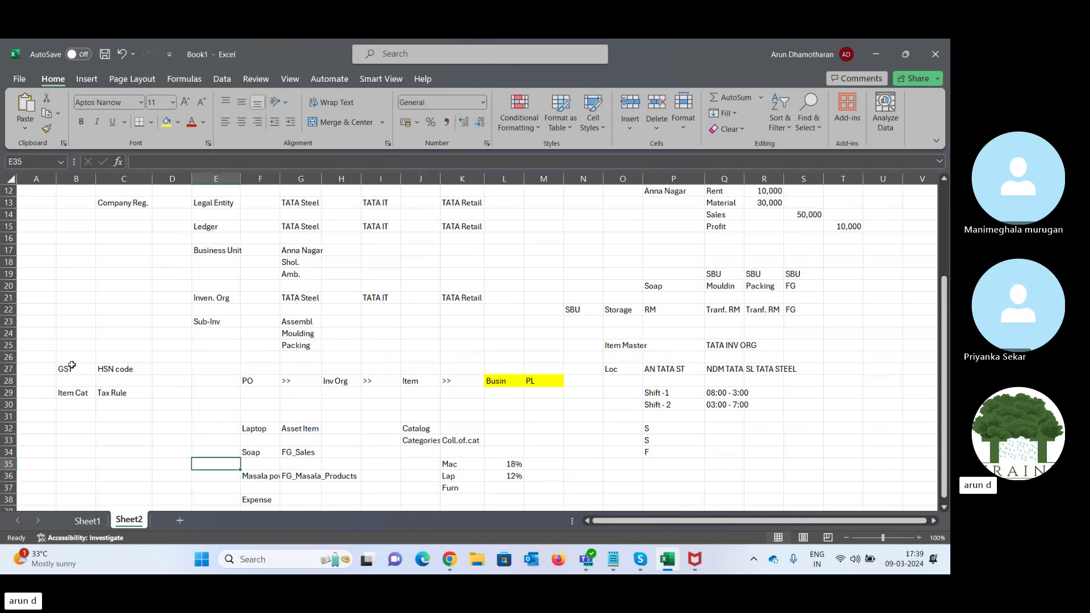
pyautogui.press('Up')
pyautogui.press('Up')
pyautogui.press('Up')
pyautogui.press('Up')
pyautogui.press('Up')
pyautogui.press('Up')
pyautogui.press('Up')
pyautogui.press('Up')
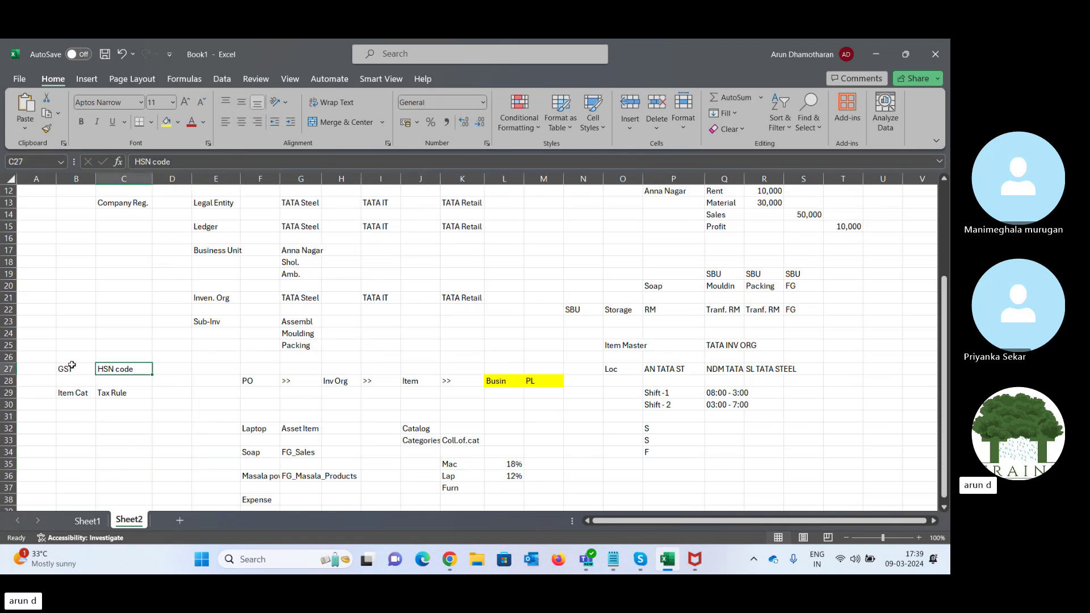
pyautogui.press('Left')
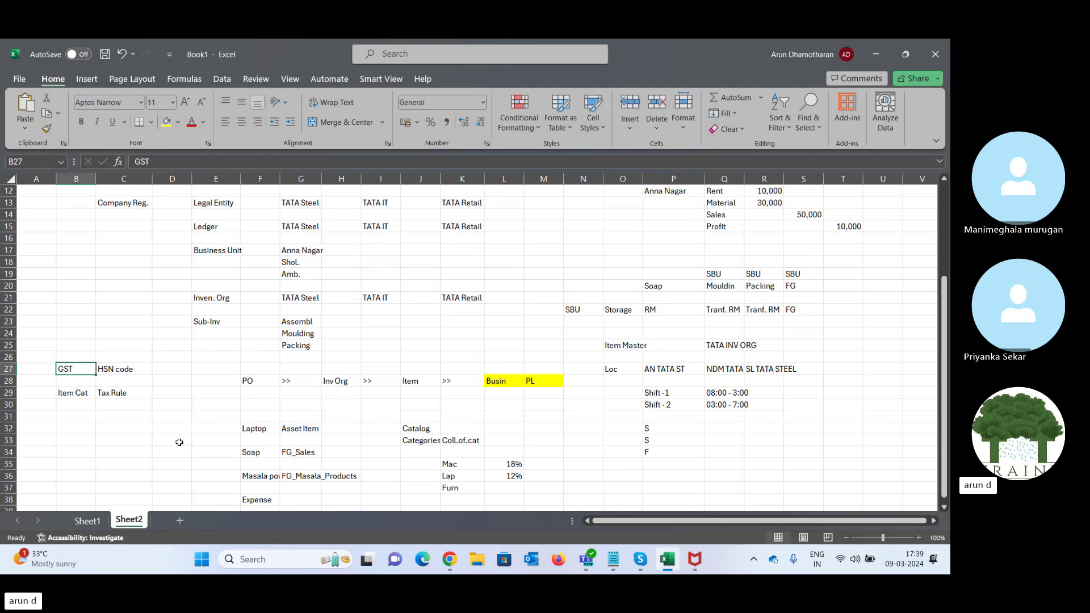
pyautogui.press('Down')
pyautogui.press('Down')
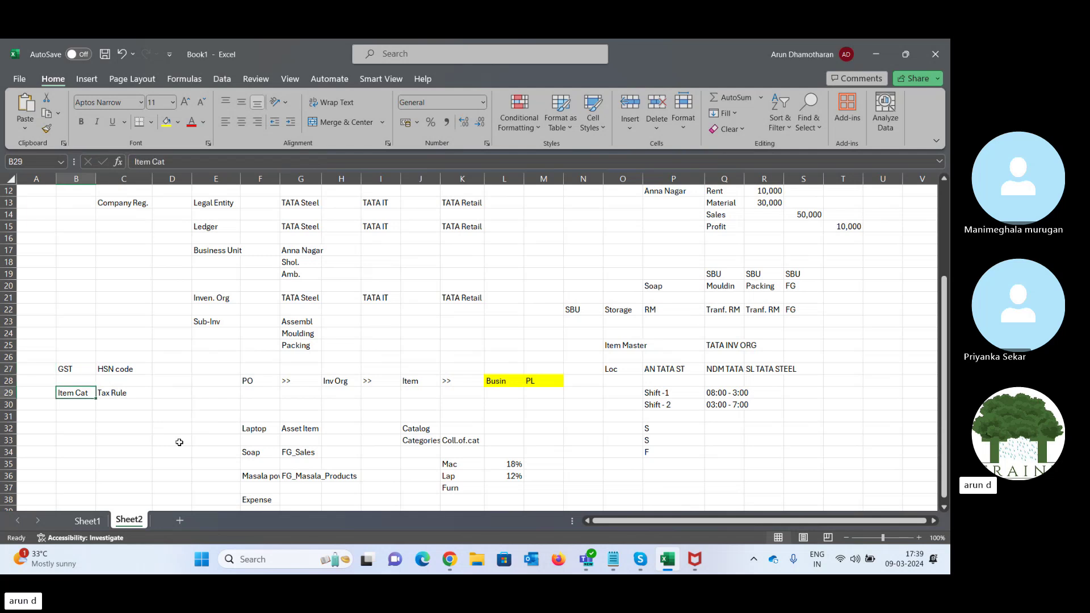
# - Add an HSN - Catalog heading with HSN code 201000 beneath it
pyautogui.click(73, 428)
pyautogui.write('HSN')
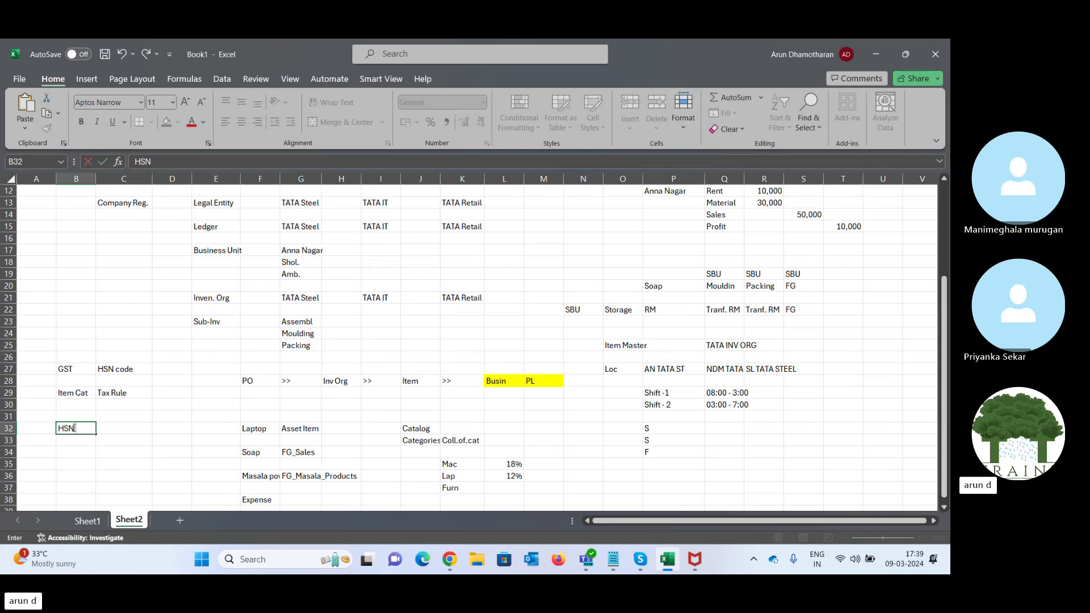
pyautogui.write(' - Catalog')
pyautogui.press('Tab')
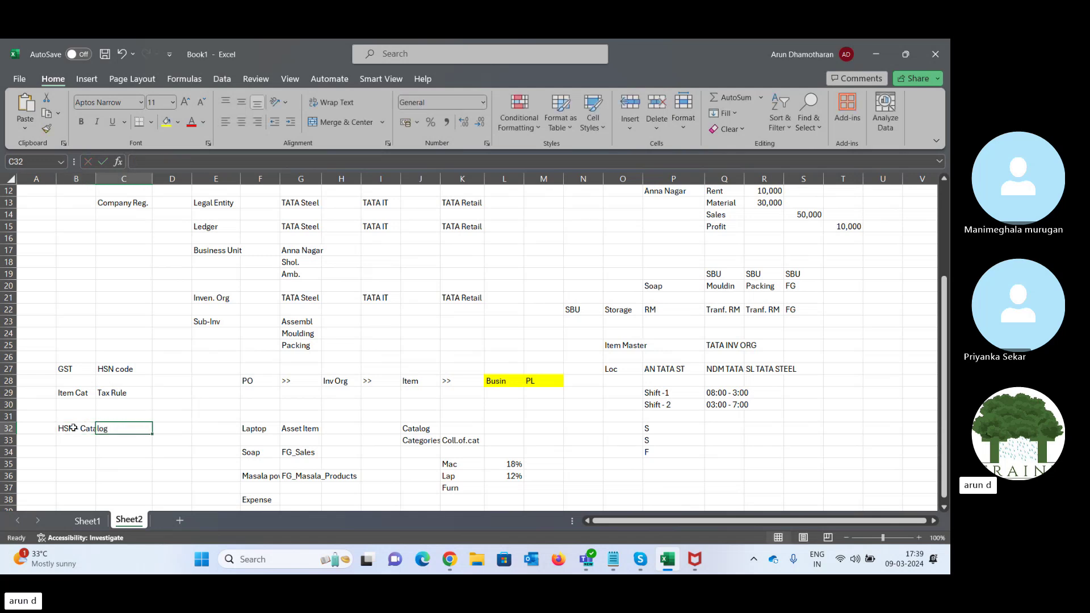
pyautogui.press('Down')
pyautogui.press('Left')
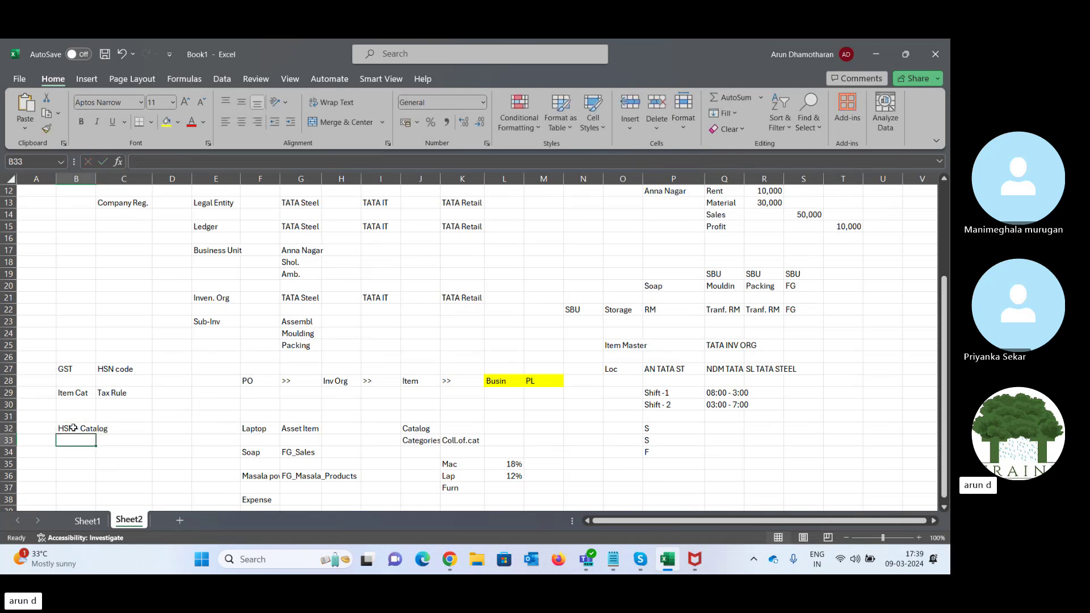
pyautogui.write('2')
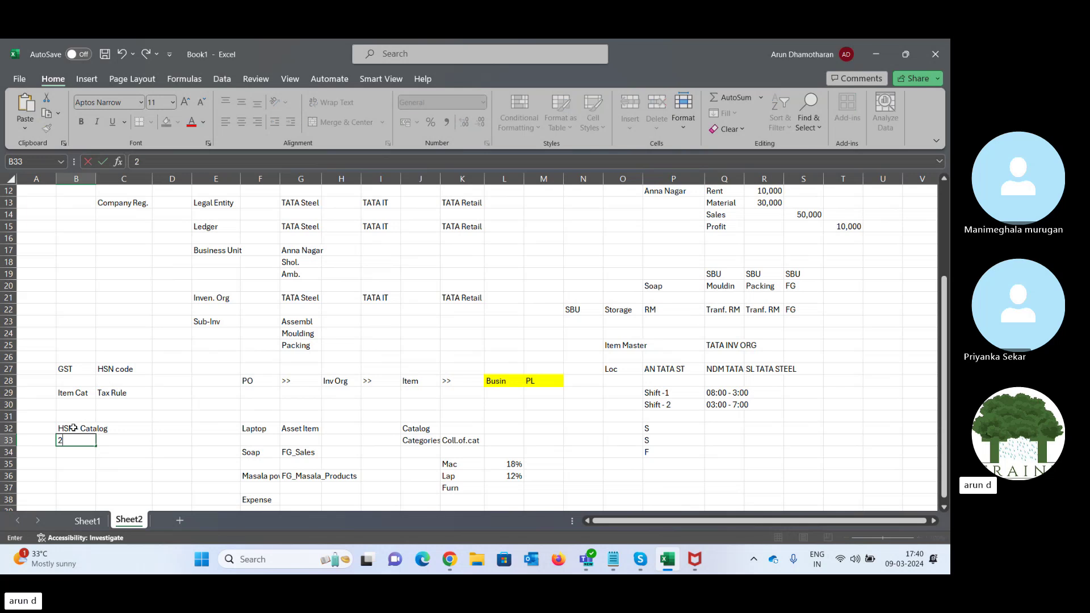
pyautogui.write('01000')
pyautogui.press('Tab')
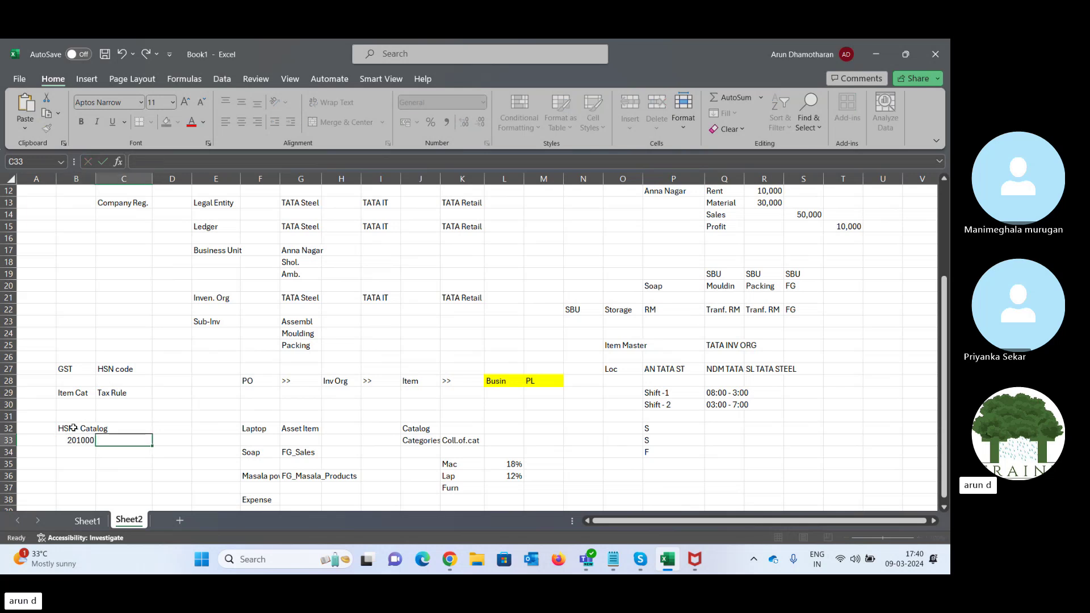
pyautogui.press('Left')
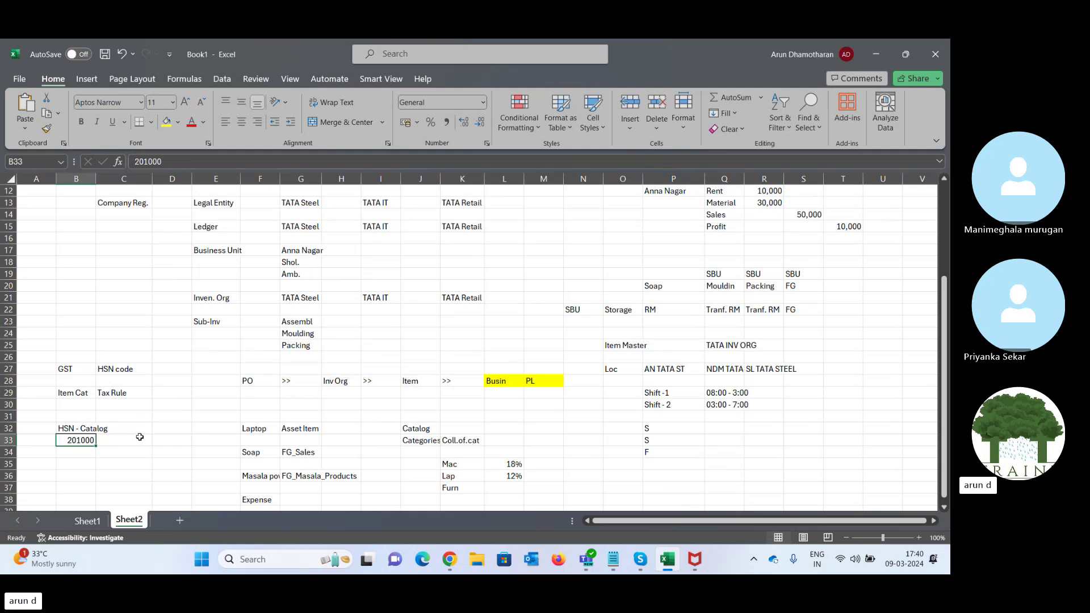
# - Enter a Mach. category label in row 35
pyautogui.press('Down')
pyautogui.press('Up')
pyautogui.press('Up')
pyautogui.press('Down')
pyautogui.press('Down')
pyautogui.press('Down')
pyautogui.press('Right')
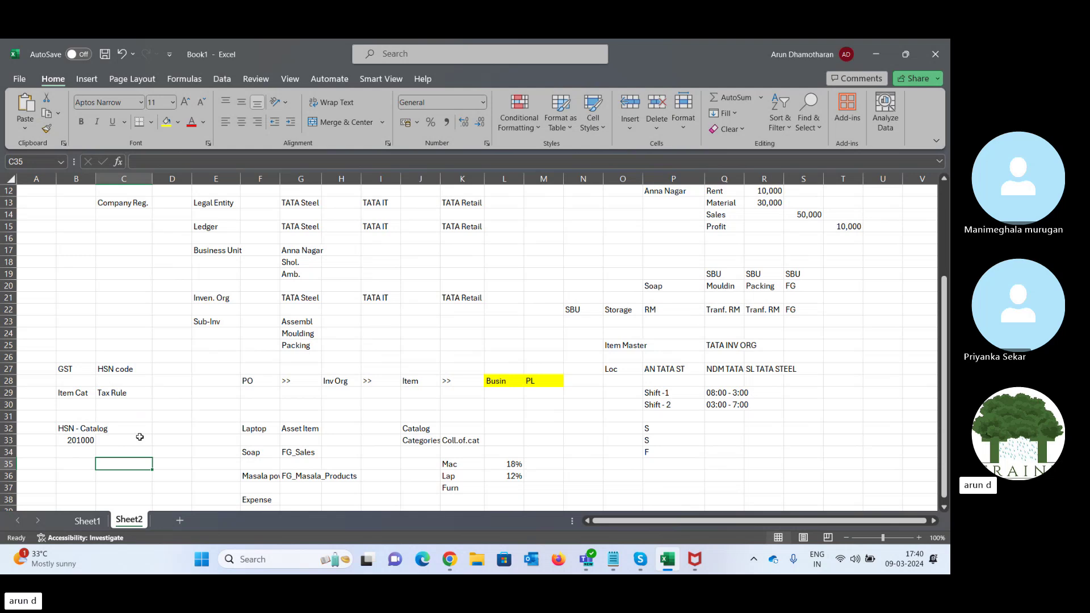
pyautogui.write('Soap')
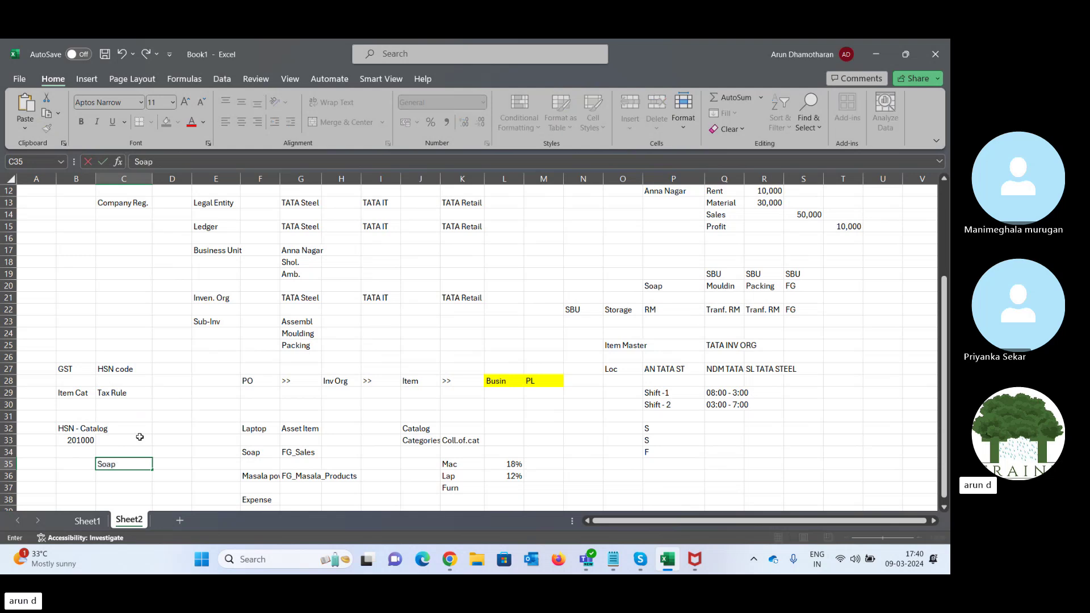
pyautogui.press('BackSpace')
pyautogui.press('BackSpace')
pyautogui.press('BackSpace')
pyautogui.write('Mach.')
pyautogui.press('Tab')
# - Copy the 201000 HSN code into the cell beside Mach
pyautogui.press('Left')
pyautogui.press('Left')
pyautogui.press('Up')
pyautogui.press('Up')
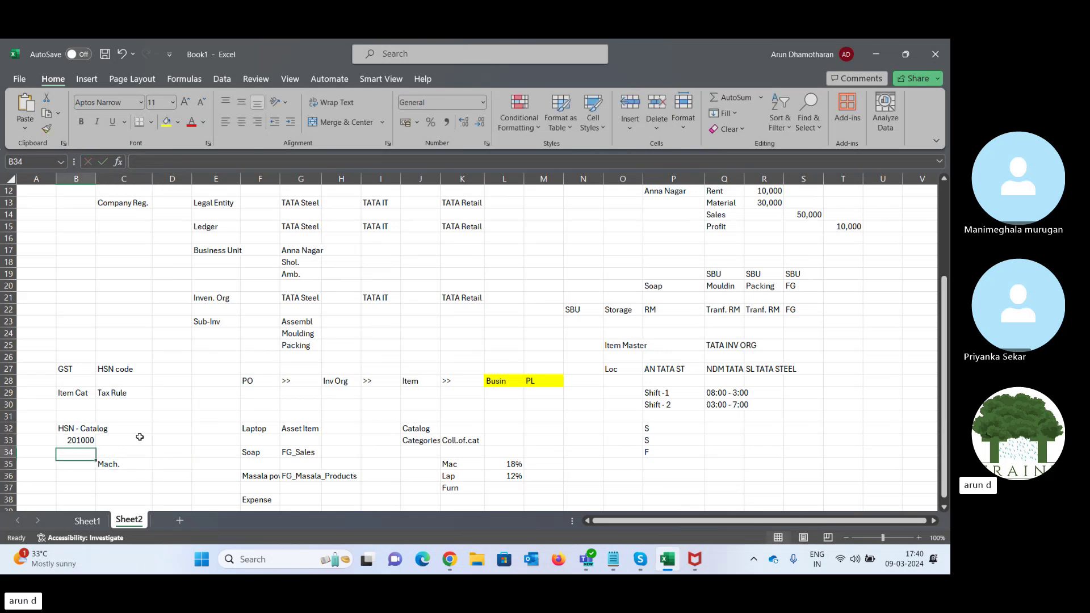
pyautogui.hotkey('ctrl', 'c')
pyautogui.press('Right')
pyautogui.press('Right')
pyautogui.press('Down')
pyautogui.press('Down')
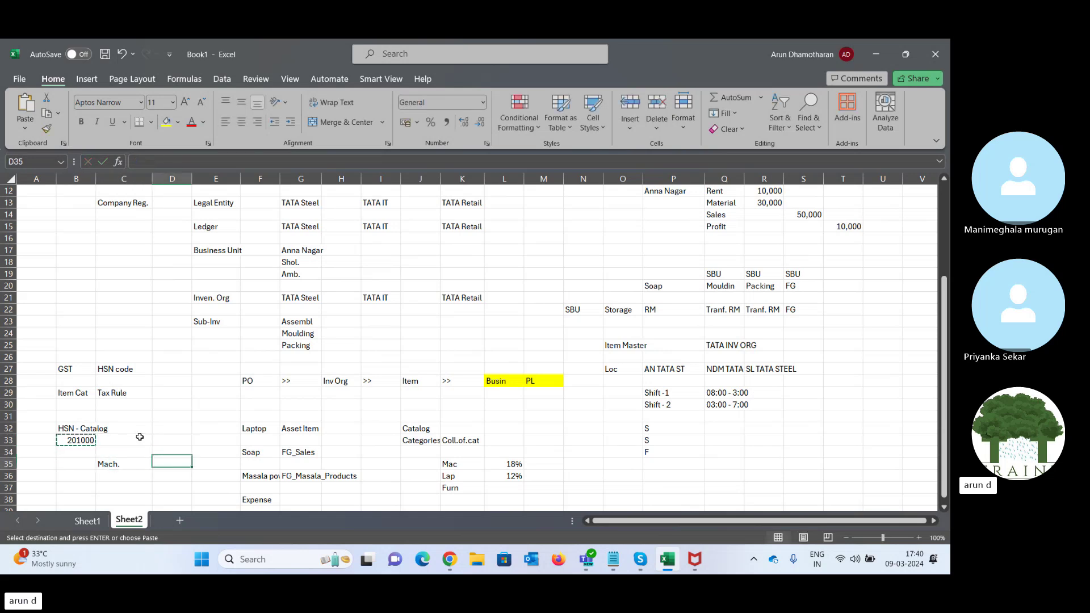
pyautogui.hotkey('ctrl', 'v')
pyautogui.press('Left')
pyautogui.press('Right')
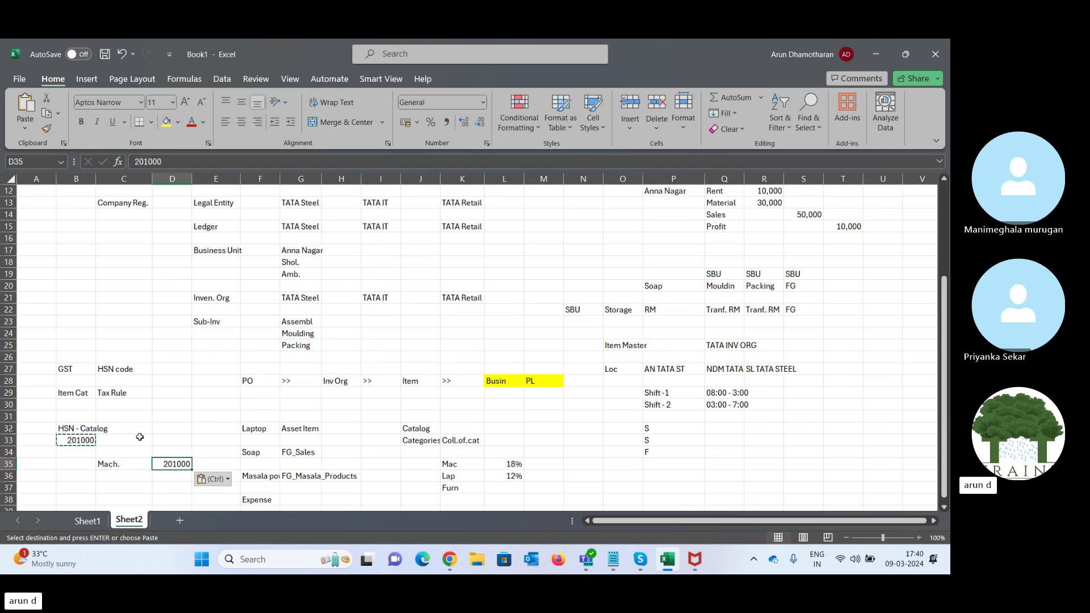
pyautogui.press('Right')
pyautogui.press('Left')
pyautogui.click(509, 463)
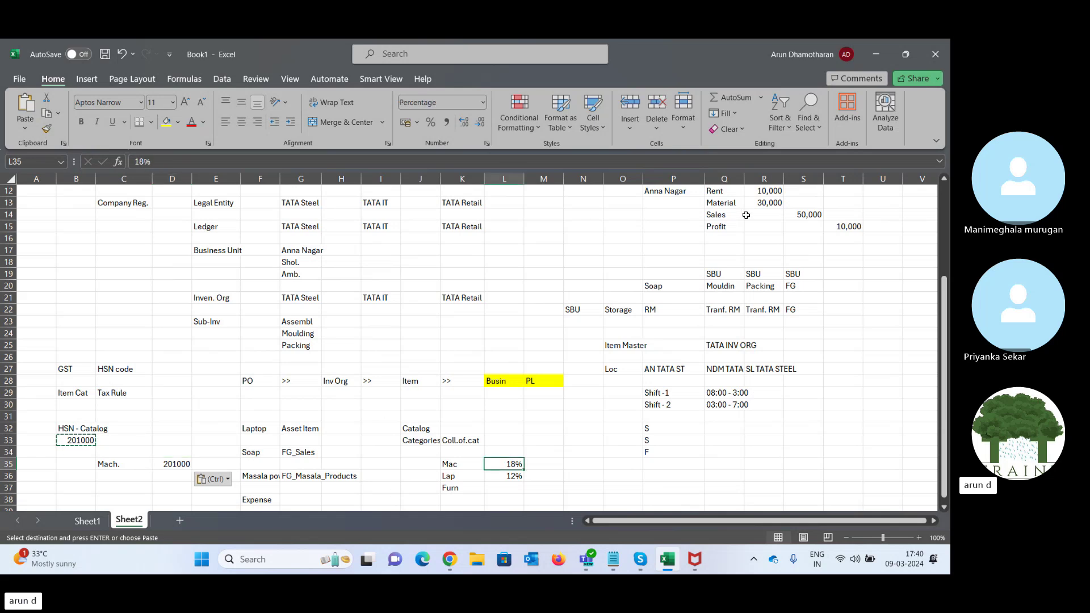
# - Save the Medimix catalog and create a Sandal Soap category under it
pyautogui.click(877, 57)
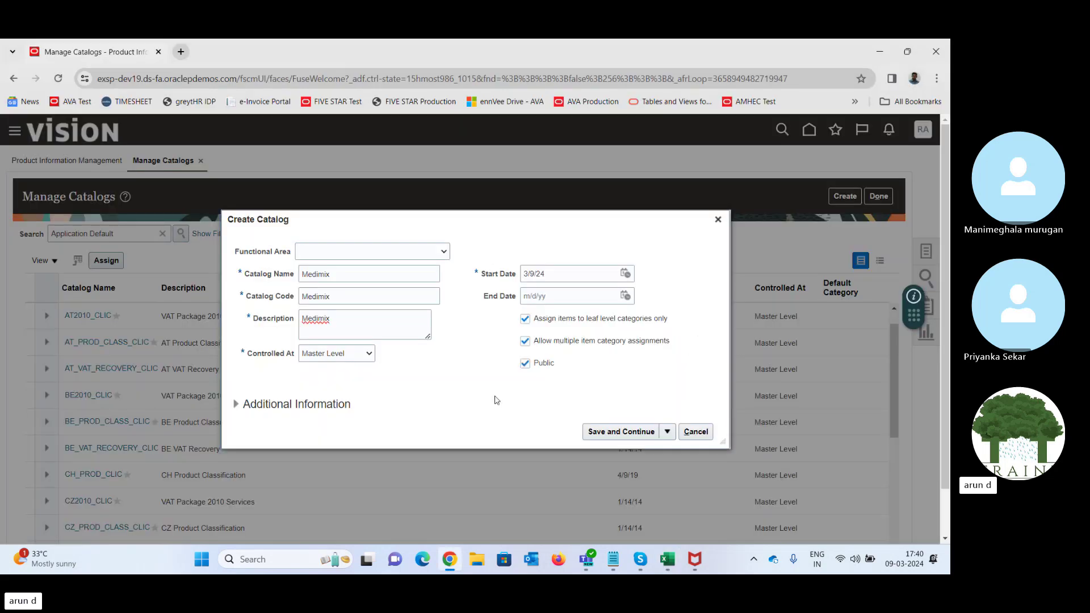
pyautogui.click(627, 434)
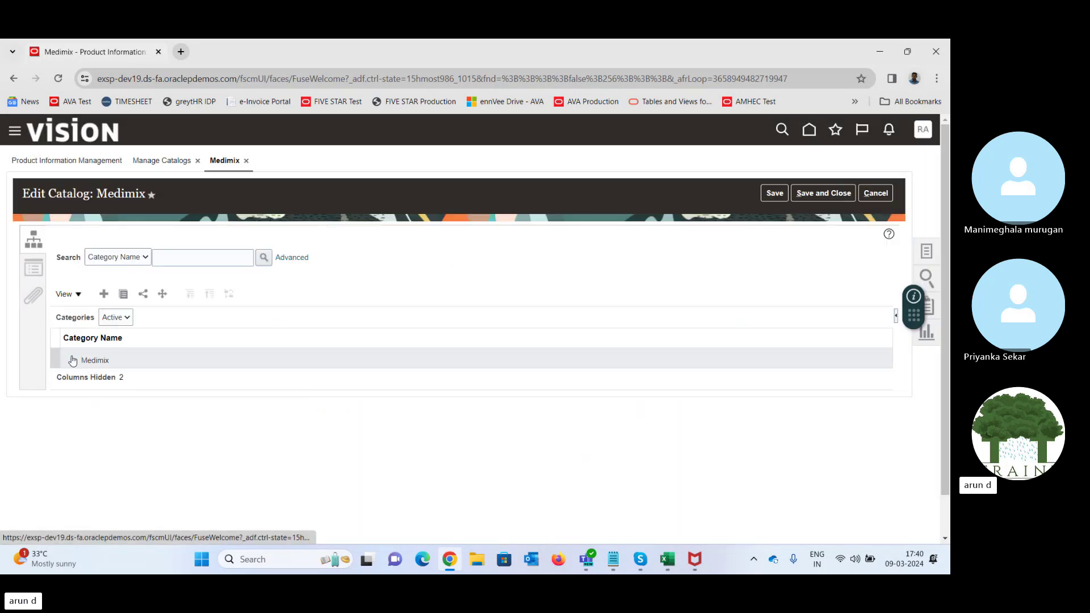
pyautogui.click(71, 358)
pyautogui.click(114, 359)
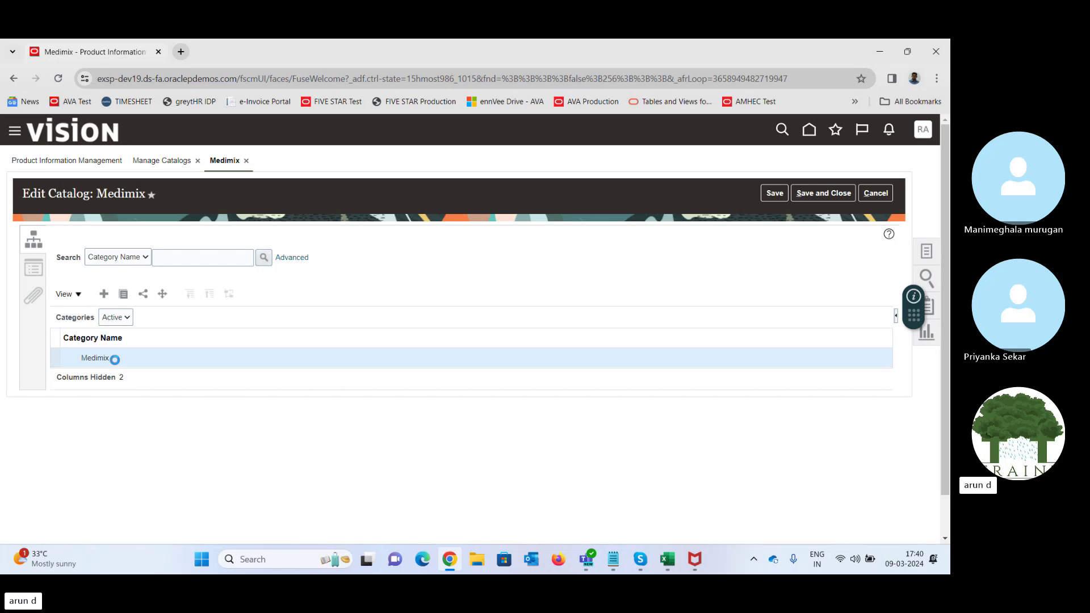
pyautogui.click(104, 294)
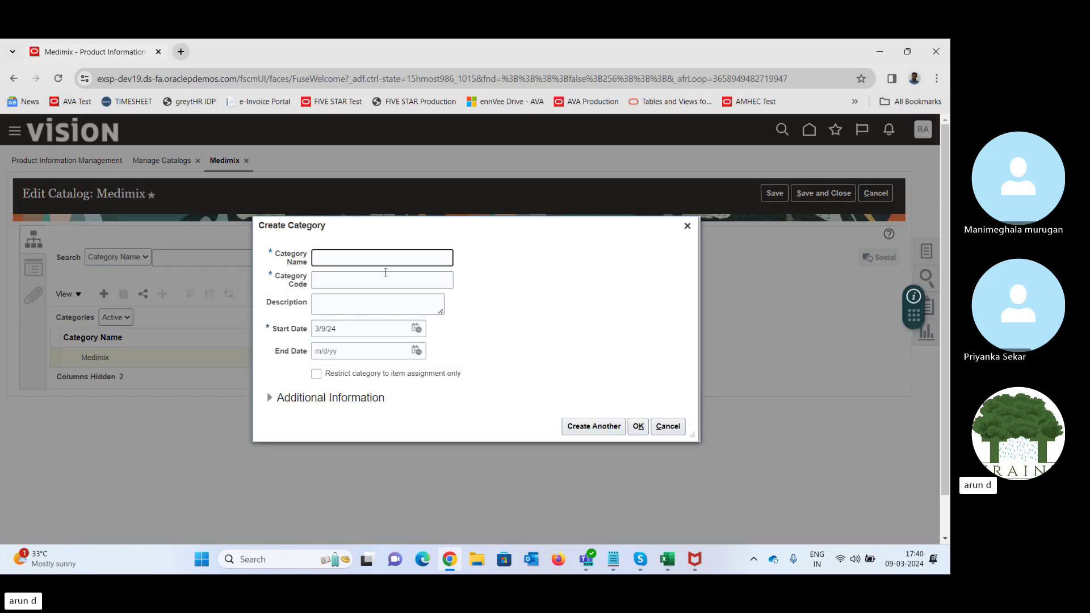
pyautogui.write('Sandal Soap')
pyautogui.click(384, 274)
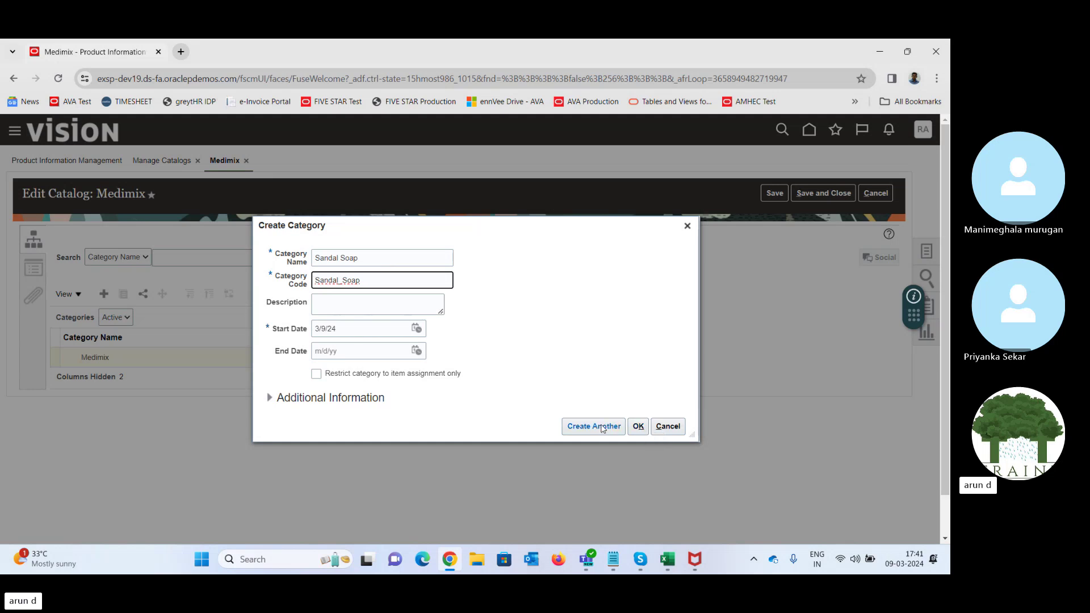
pyautogui.click(638, 427)
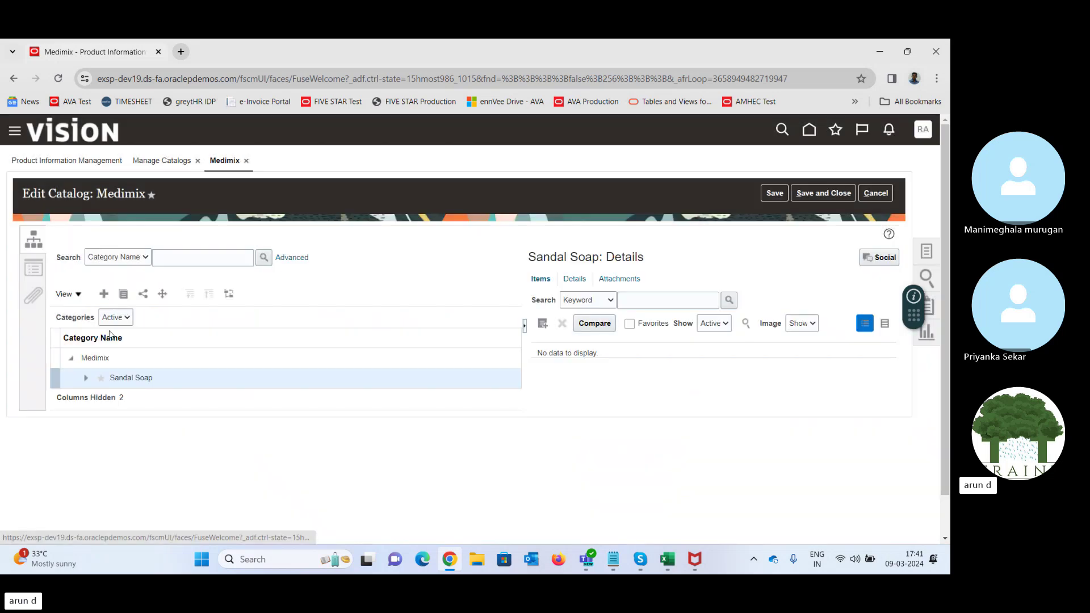
# - Create an Ayurvedic Soap category under Medimix, then save and close the catalog
pyautogui.click(113, 364)
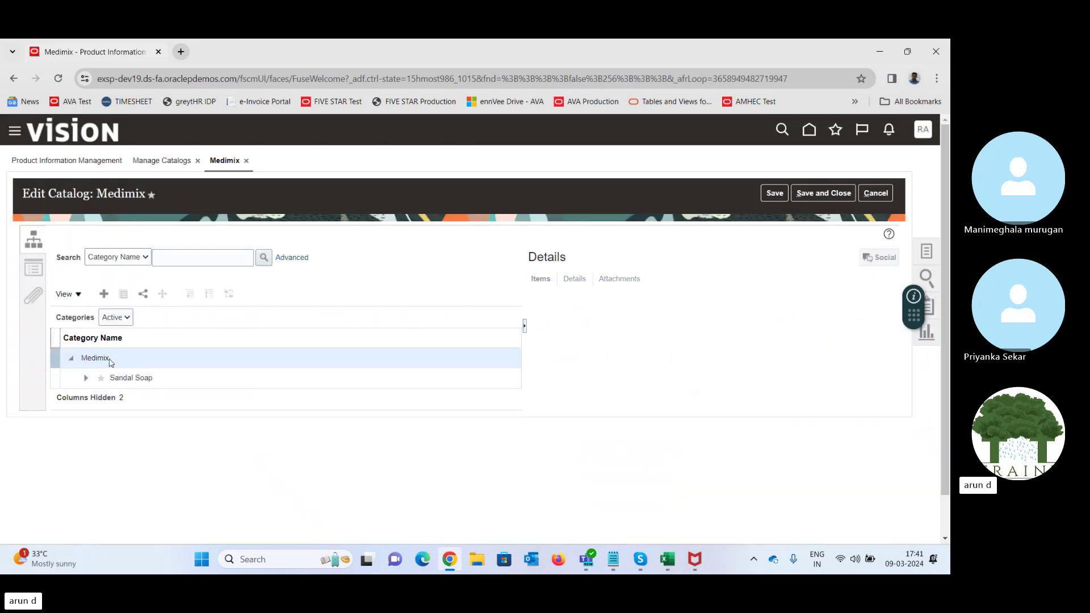
pyautogui.click(104, 294)
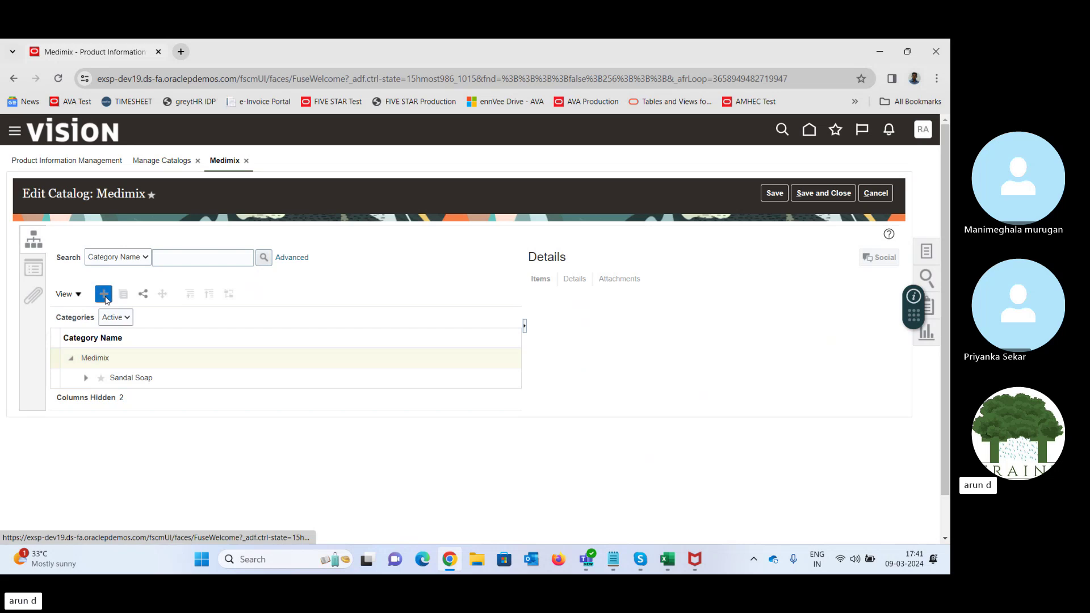
pyautogui.write('Ayu')
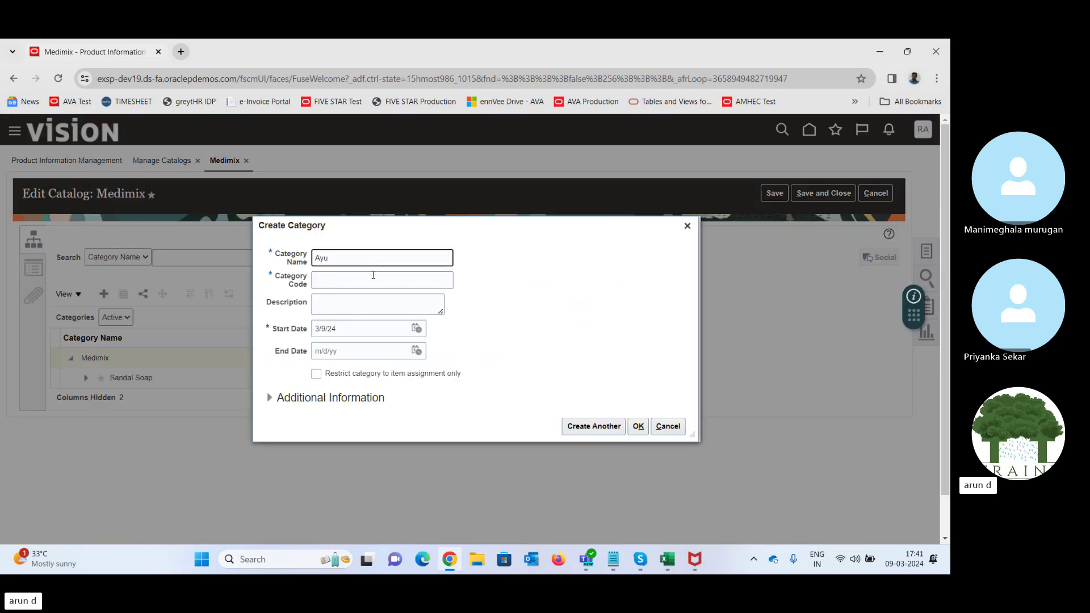
pyautogui.write('rvedic Soap')
pyautogui.press('Tab')
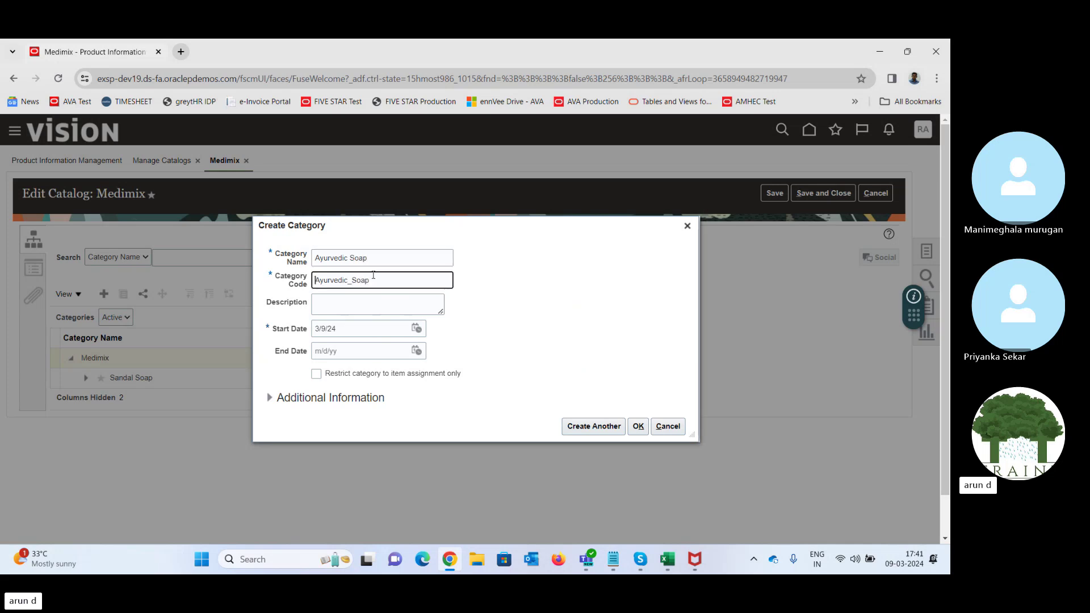
pyautogui.click(637, 427)
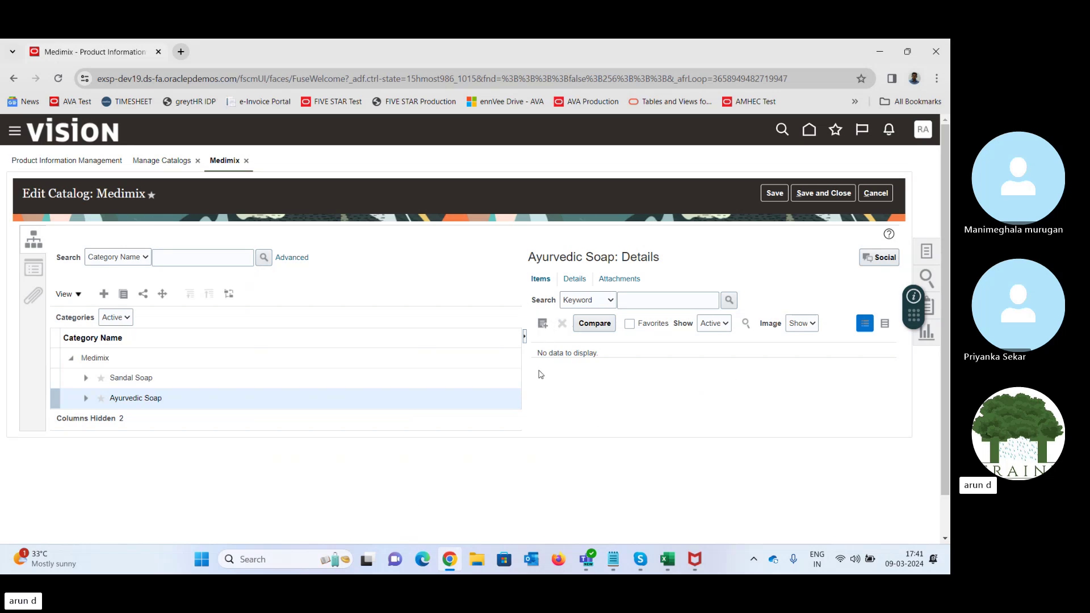
pyautogui.click(818, 193)
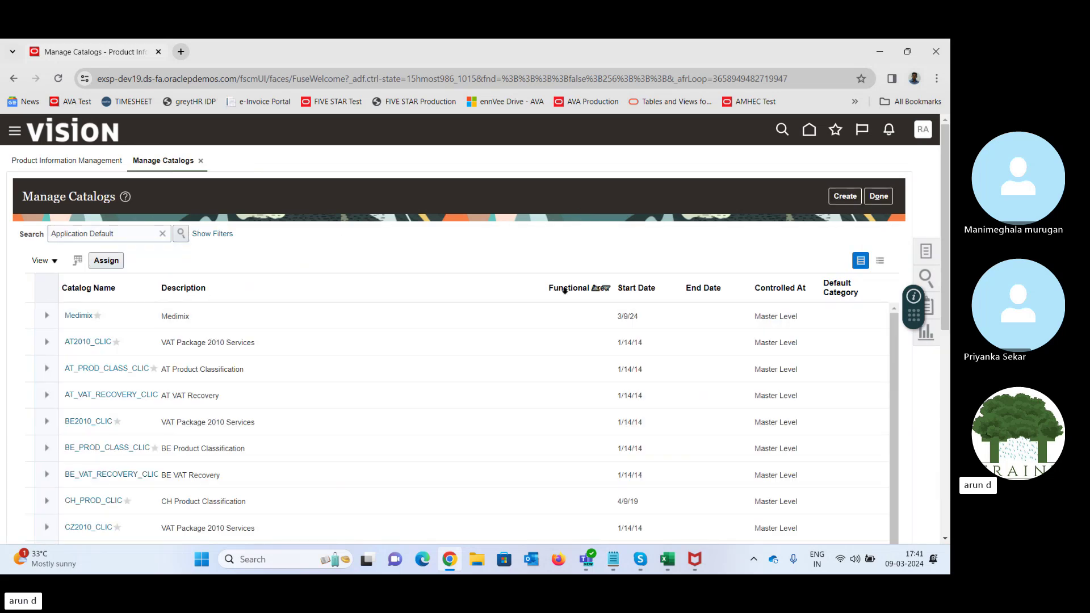
# - Select Medimix on Manage Catalogs, finish with Done, and show the Tasks panel
pyautogui.click(271, 316)
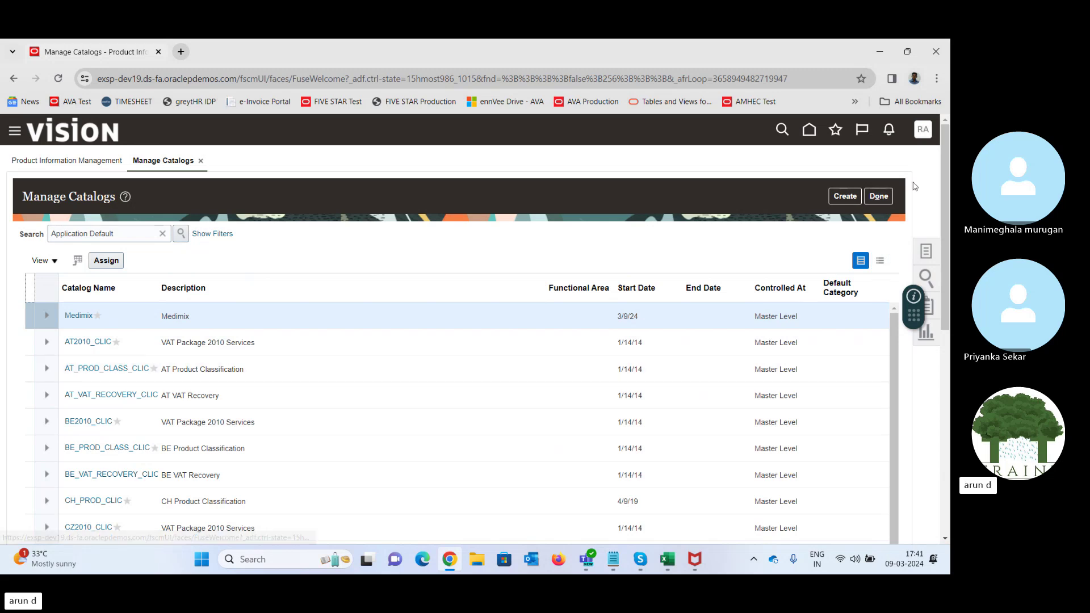
pyautogui.click(884, 196)
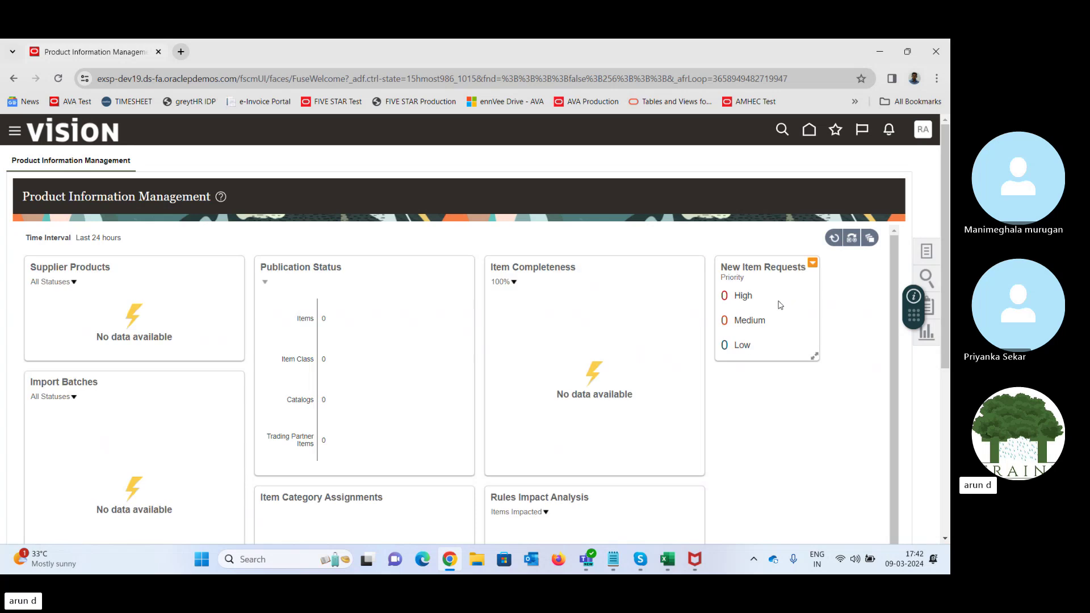
pyautogui.click(927, 253)
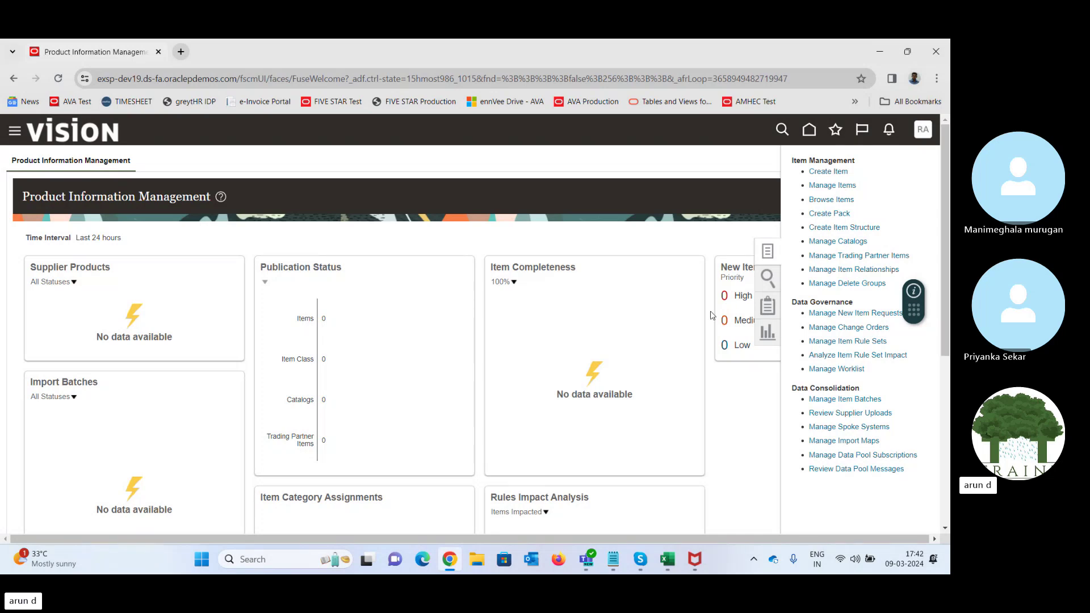
# - Back in the workbook, enter Soap in cell Q37
pyautogui.click(669, 561)
pyautogui.click(662, 464)
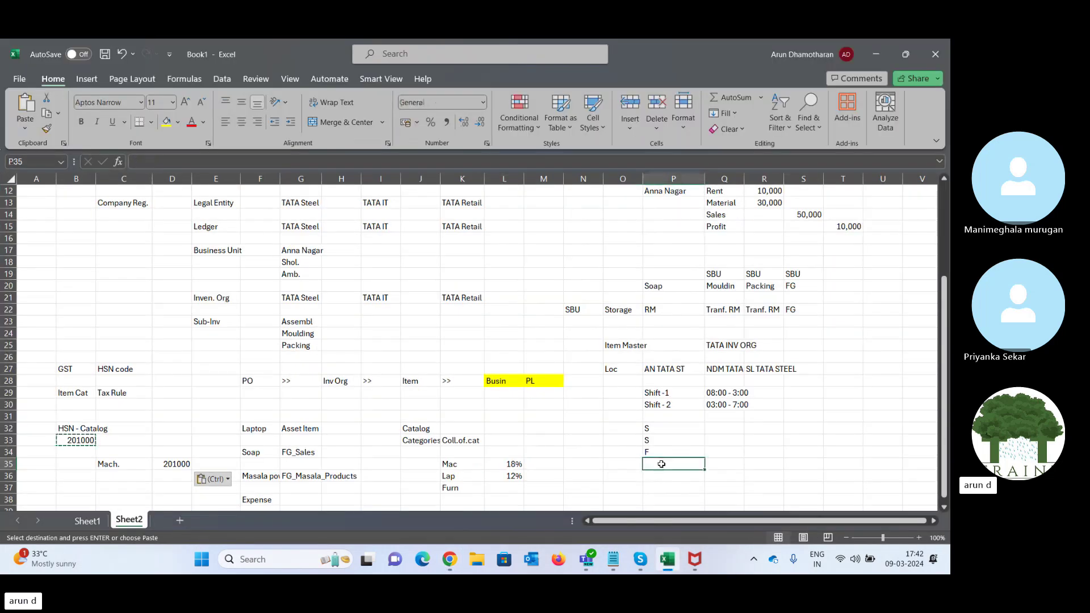
pyautogui.press('Right')
pyautogui.press('Right')
pyautogui.press('Down')
pyautogui.press('Down')
pyautogui.press('Left')
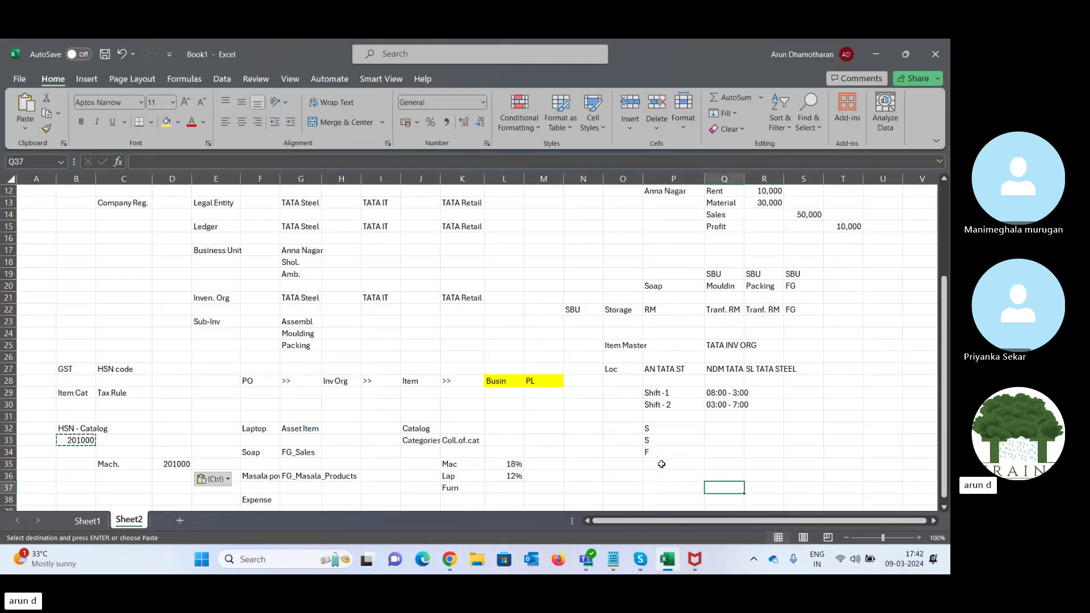
pyautogui.write('Soap')
pyautogui.press('Tab')
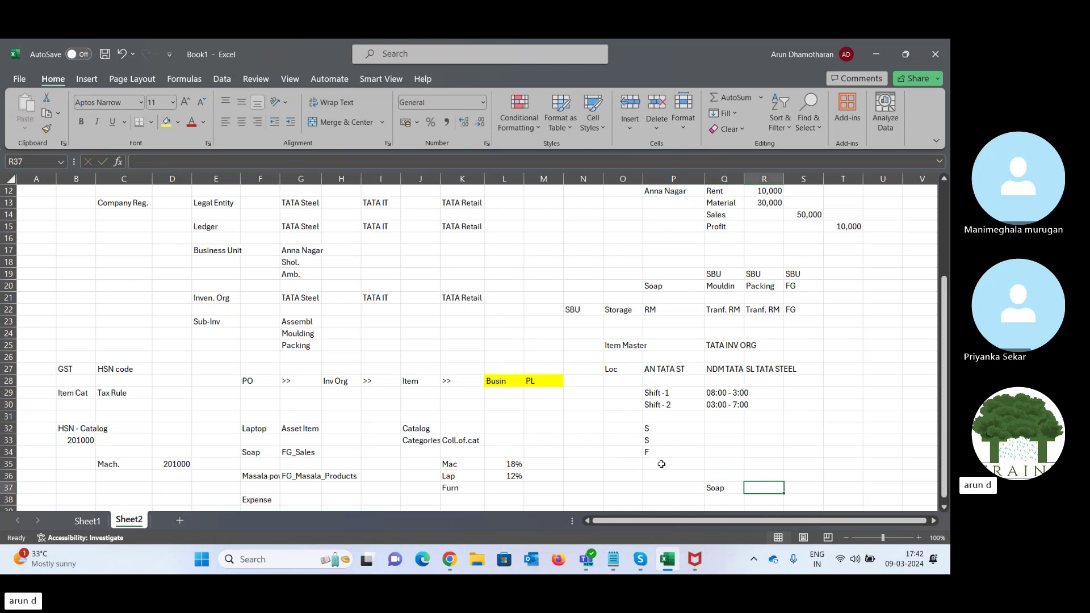
pyautogui.press('Left')
pyautogui.press('Left')
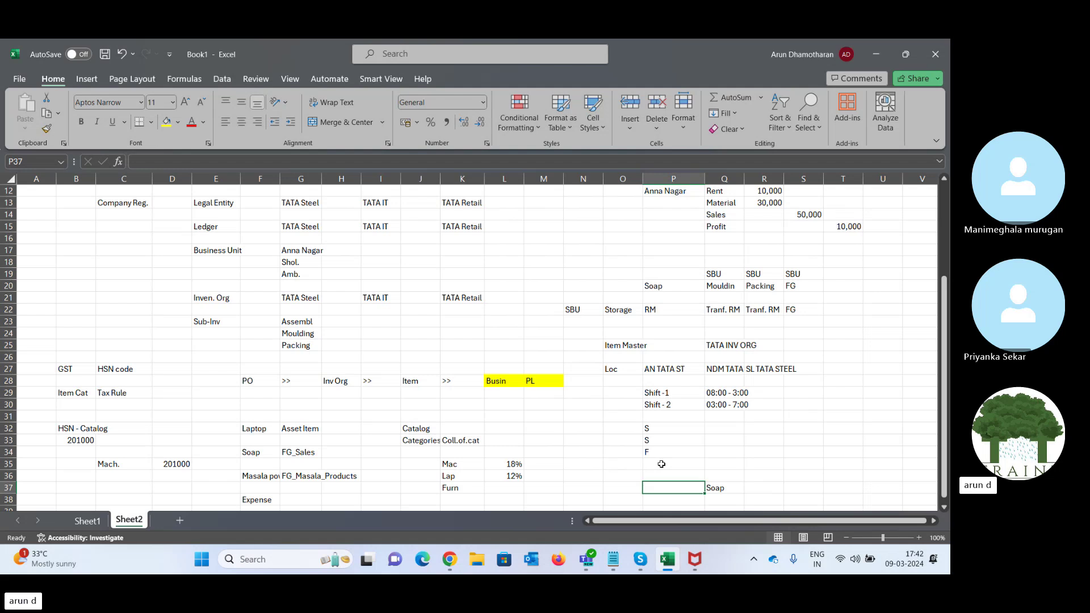
# - List Purchase, Inventory, Sales and Cost in P38:P41
pyautogui.press('Down')
pyautogui.write('P')
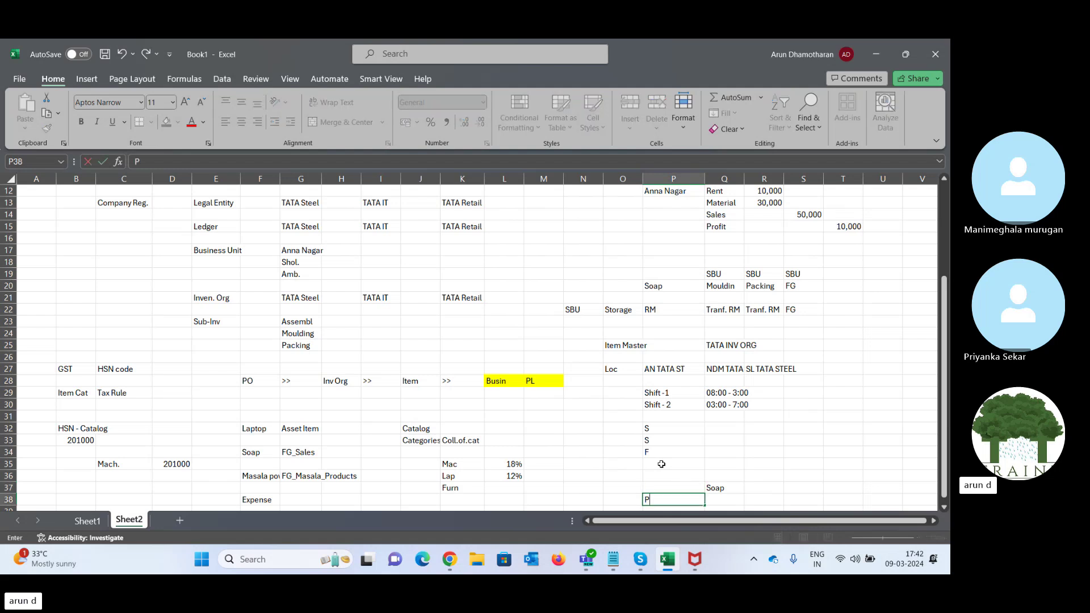
pyautogui.write('urchase')
pyautogui.press('Return')
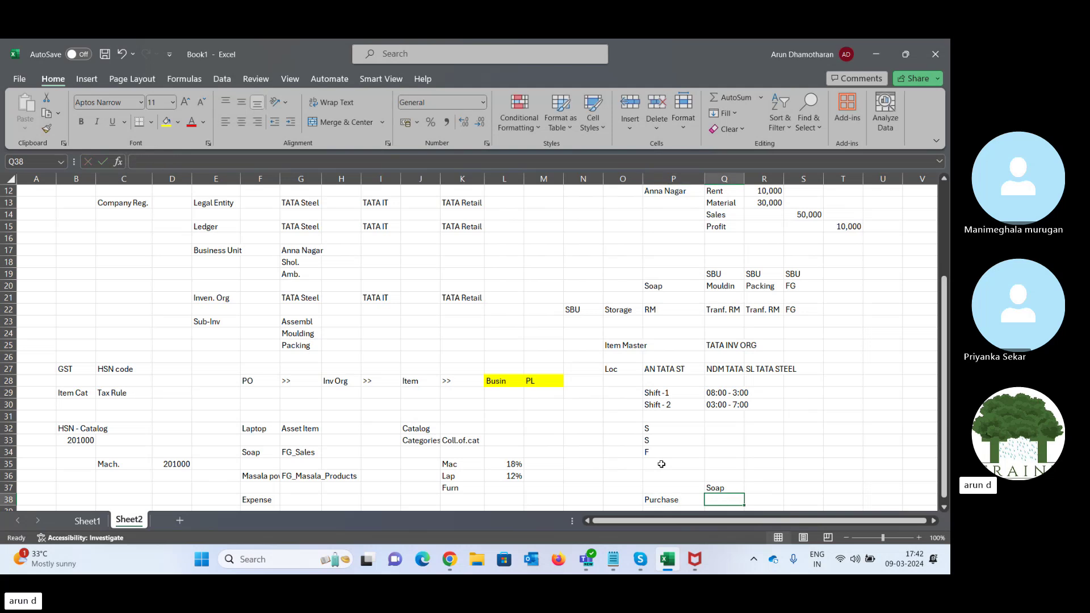
pyautogui.write('Iv')
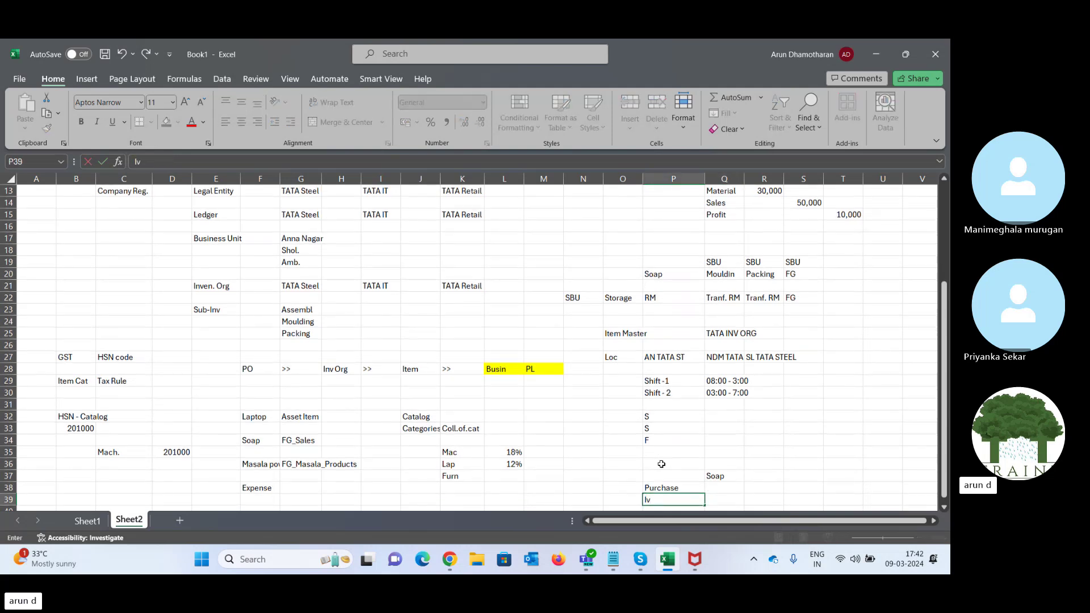
pyautogui.press('BackSpace')
pyautogui.write('nventory')
pyautogui.press('Tab')
pyautogui.press('Return')
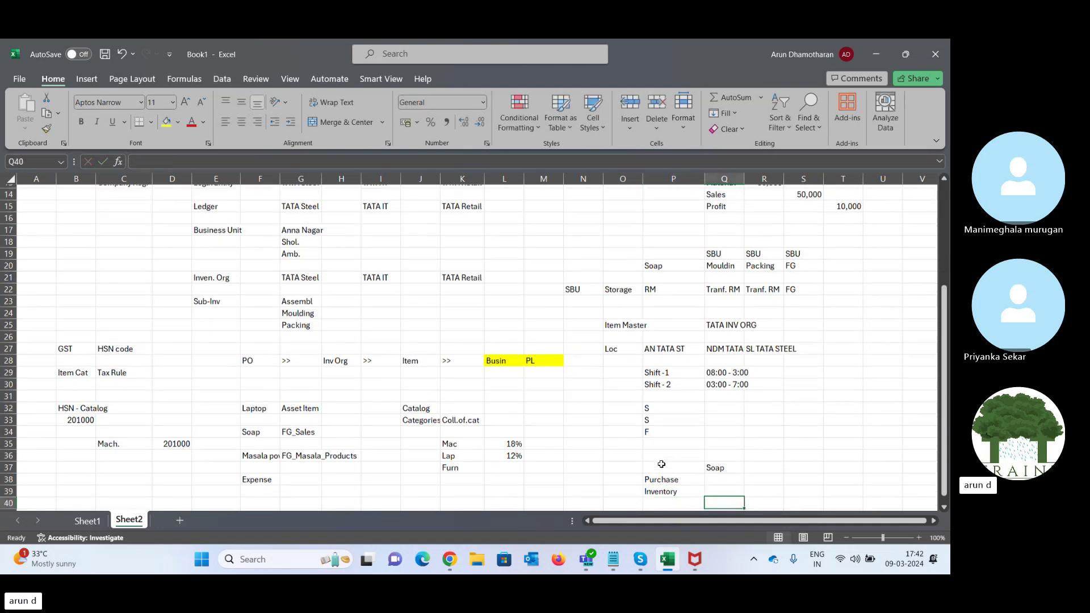
pyautogui.write('Sal')
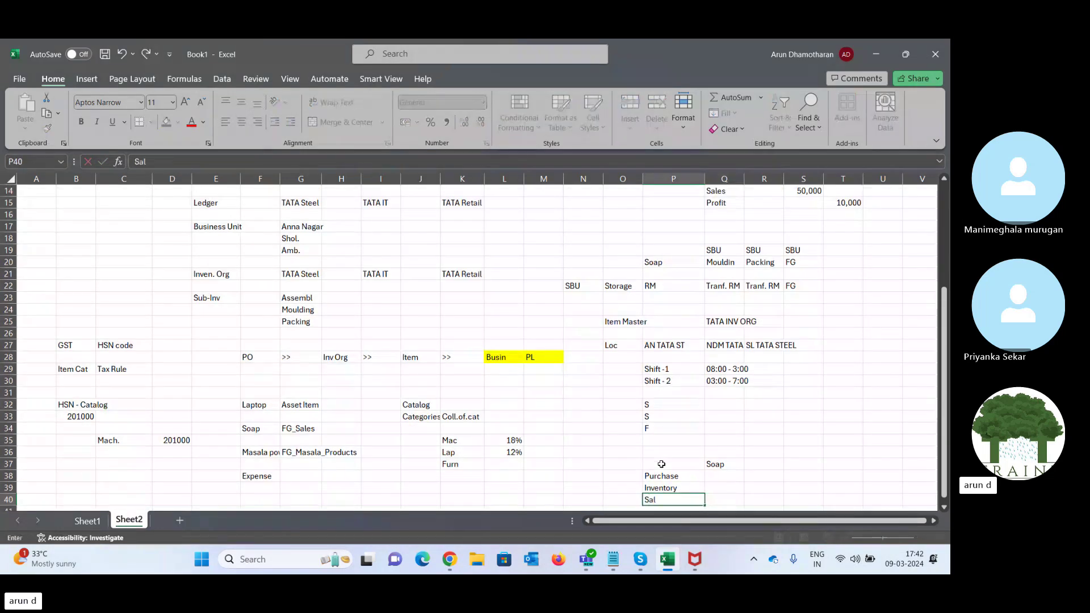
pyautogui.write('es')
pyautogui.press('Return')
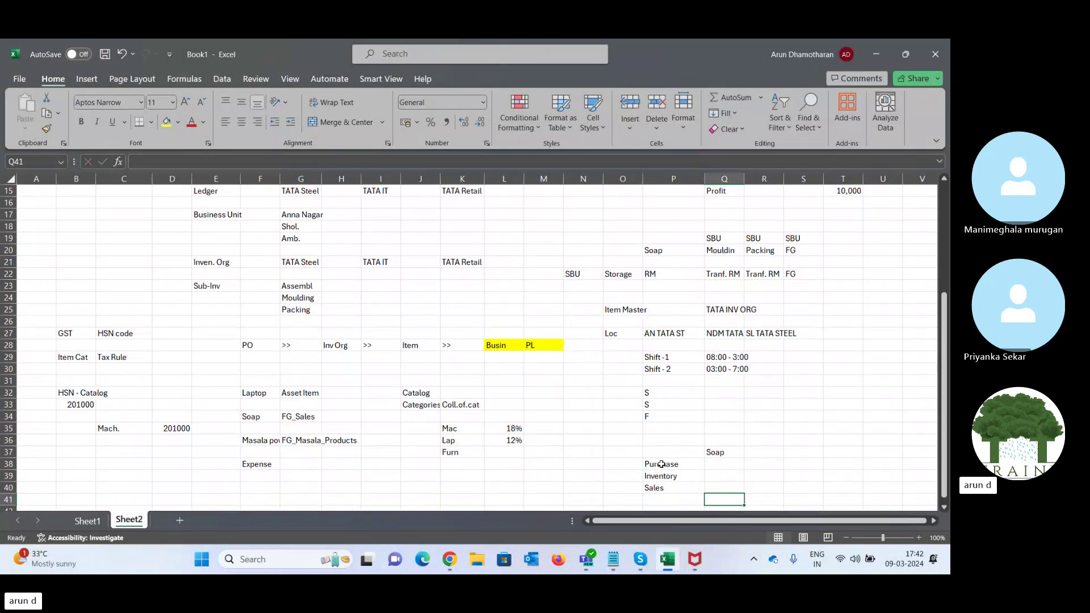
pyautogui.write('Cost')
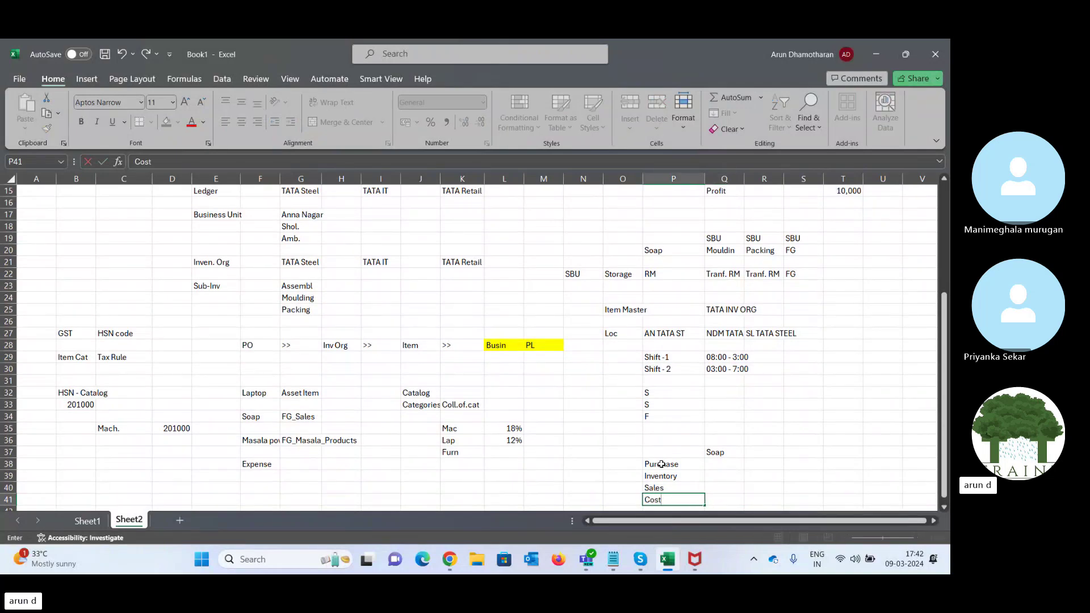
pyautogui.press('Return')
pyautogui.press('Up')
pyautogui.press('Up')
pyautogui.press('Up')
pyautogui.press('Up')
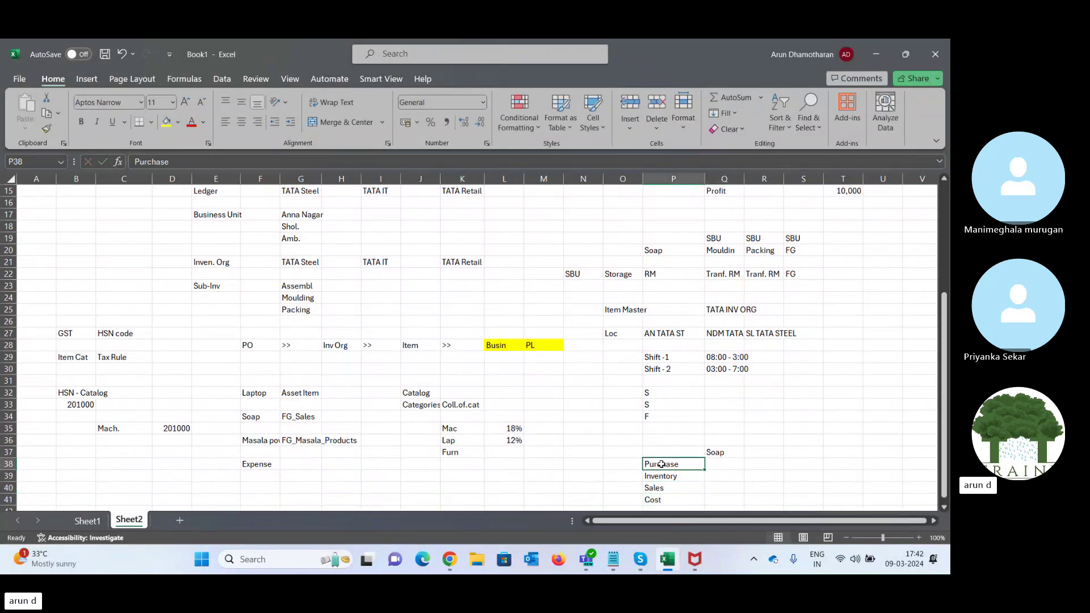
pyautogui.hotkey('shift', 'Down')
pyautogui.hotkey('shift', 'Down')
pyautogui.hotkey('shift', 'Down')
# - Relabel P37 as Item Class and select it down through Cost
pyautogui.click(661, 464)
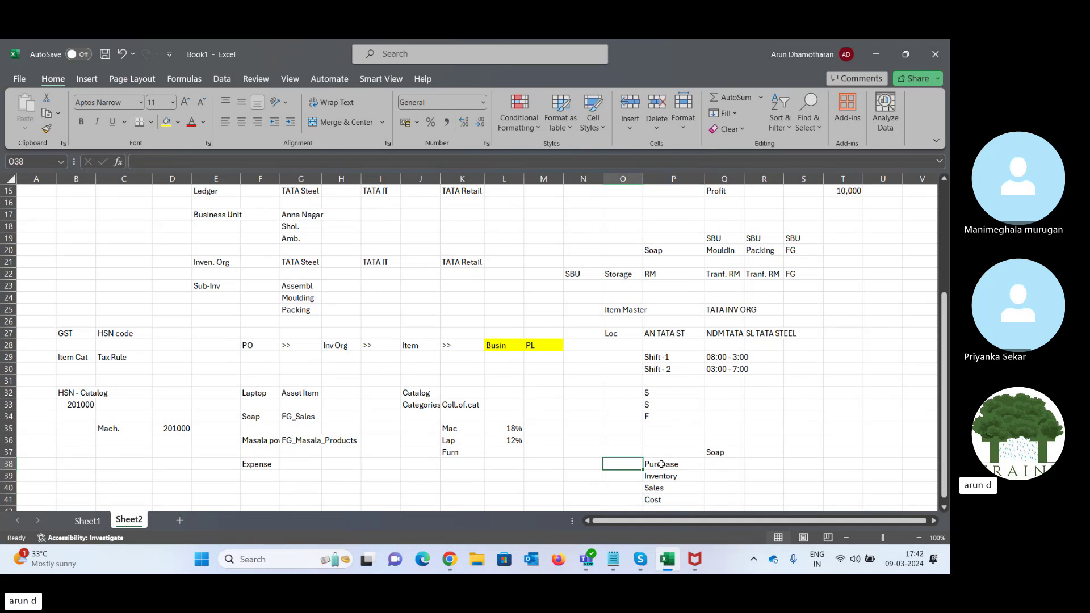
pyautogui.press('Up')
pyautogui.write('Inventorytem Clas')
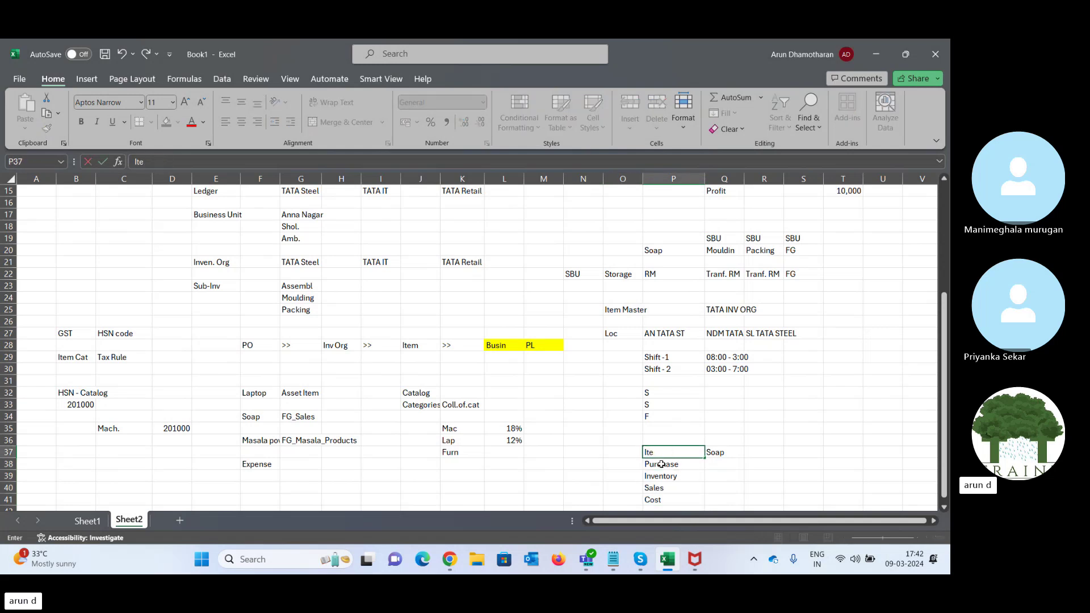
pyautogui.write('s')
pyautogui.press('Tab')
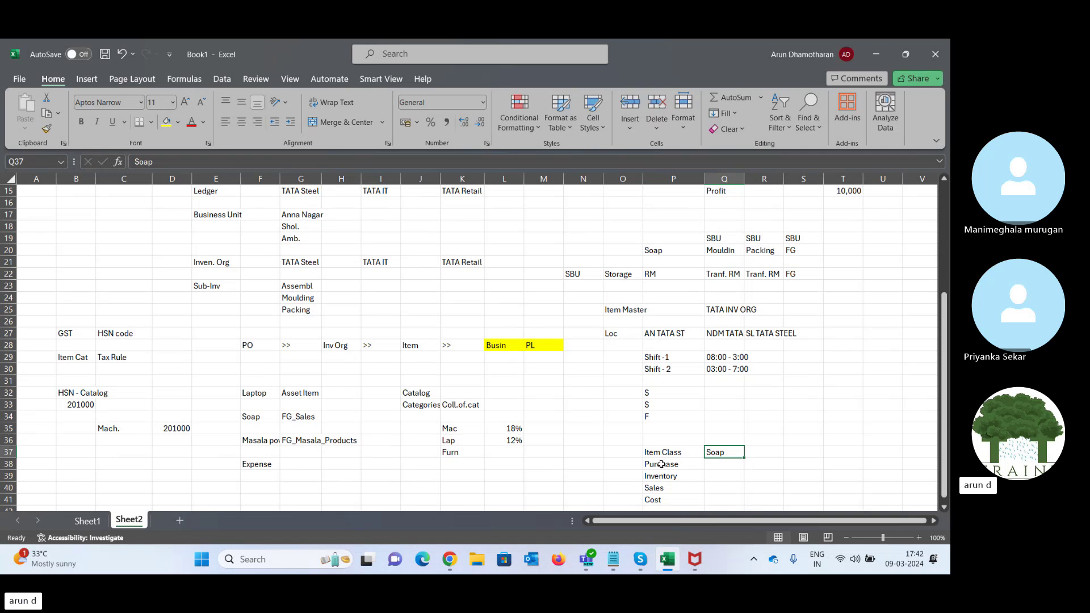
pyautogui.click(662, 464)
pyautogui.hotkey('shift', 'Down')
pyautogui.hotkey('shift', 'Down')
pyautogui.hotkey('shift', 'Down')
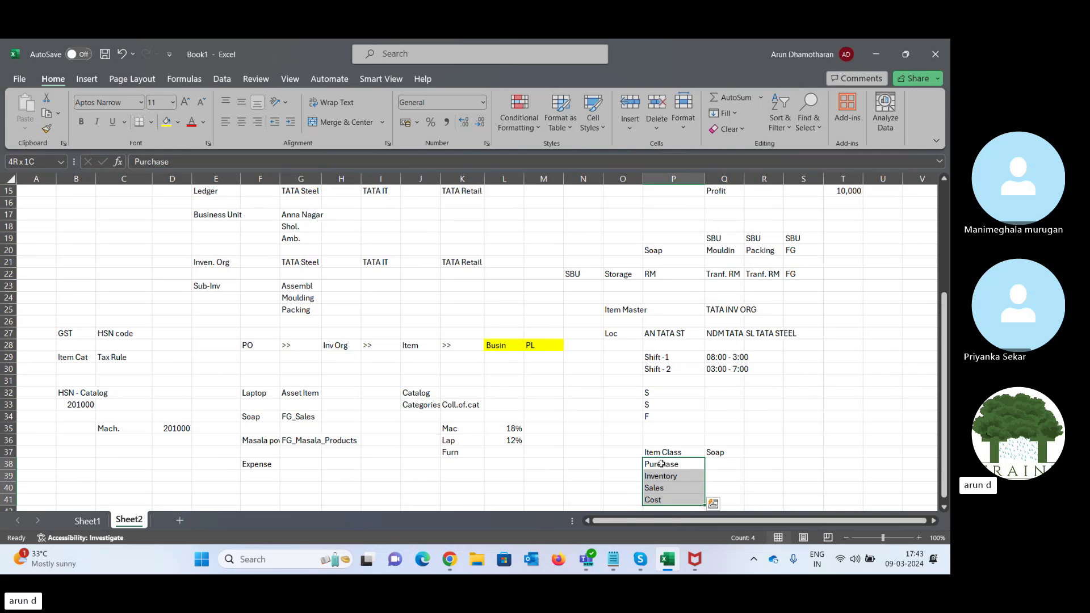
pyautogui.press('Up')
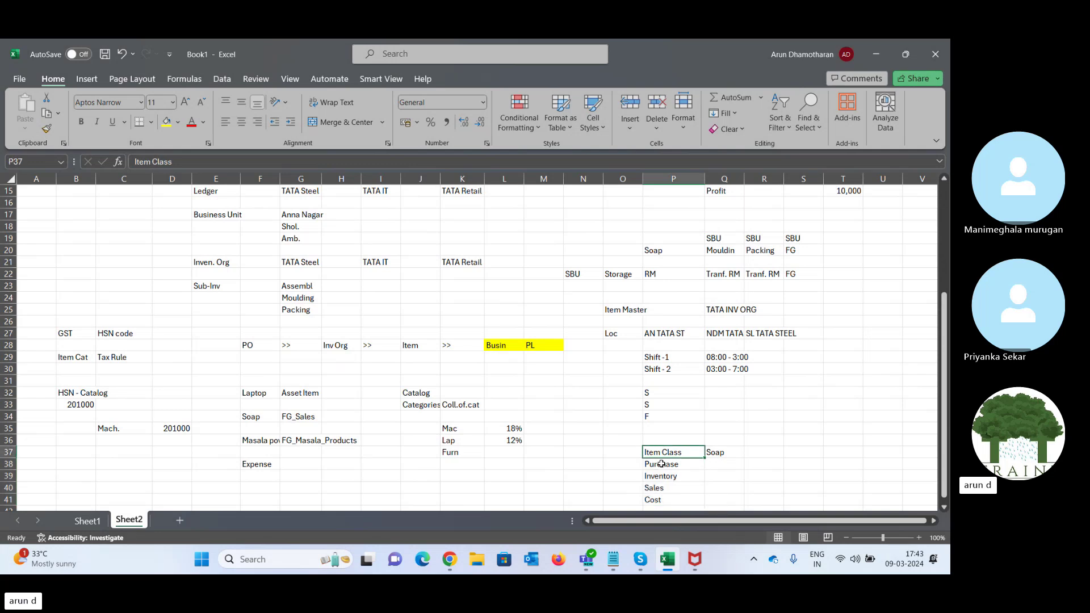
pyautogui.press('Right')
pyautogui.press('Left')
pyautogui.hotkey('shift', 'Down')
pyautogui.hotkey('shift', 'Down')
pyautogui.hotkey('shift', 'Down')
pyautogui.hotkey('shift', 'Down')
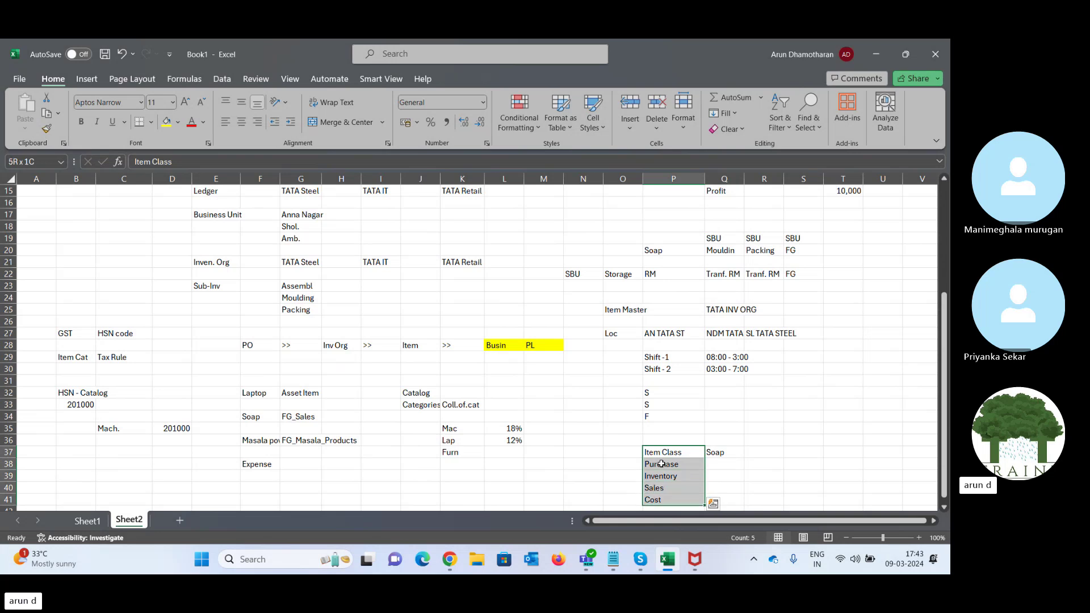
pyautogui.press('Right')
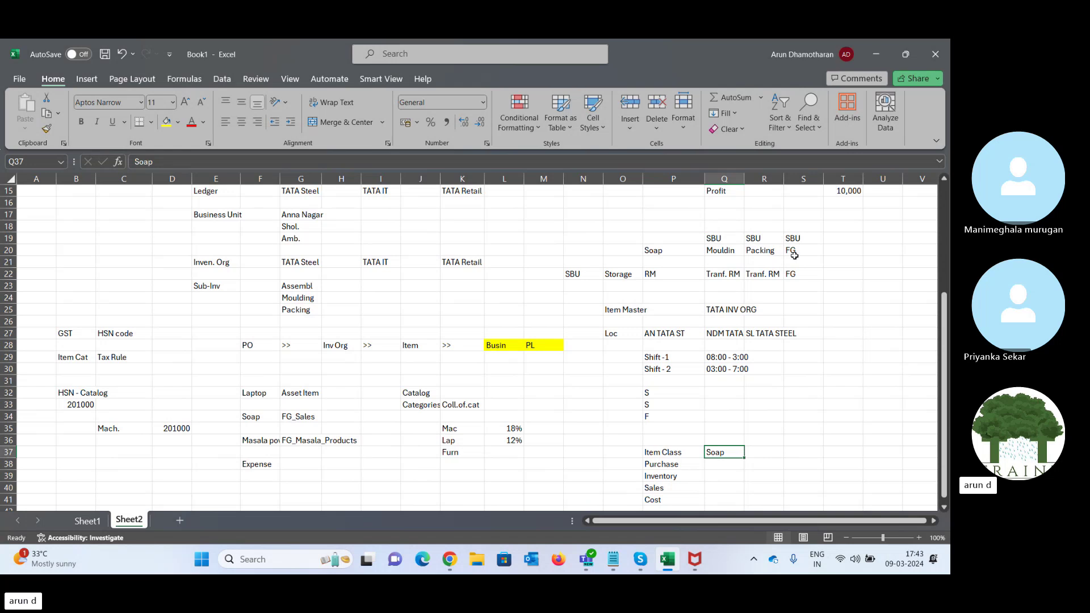
# - Go to Setup and Maintenance from the Settings and Actions menu
pyautogui.click(876, 55)
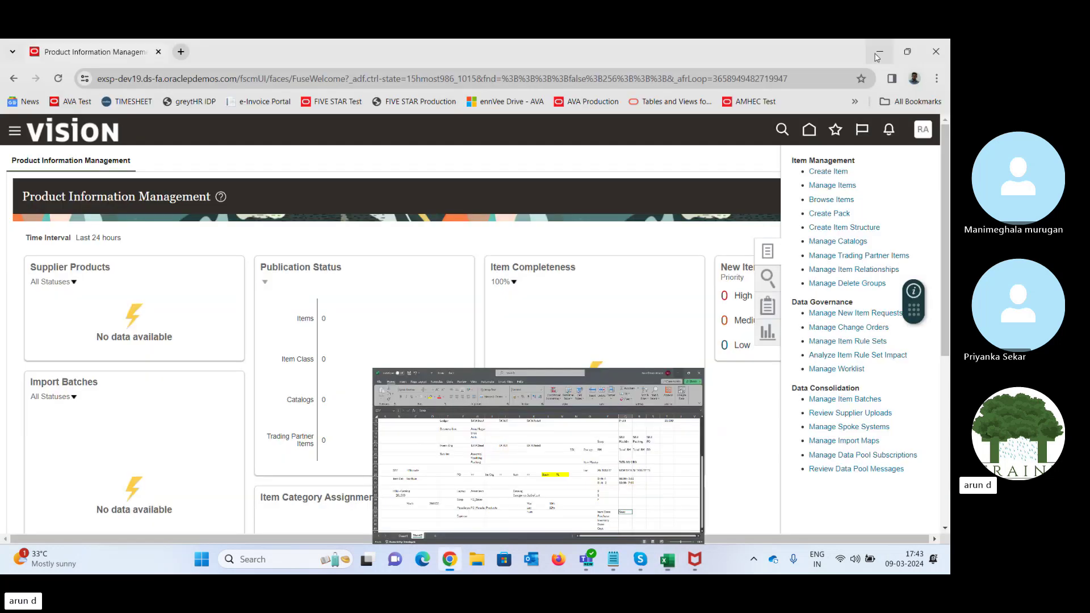
pyautogui.click(682, 208)
pyautogui.click(924, 137)
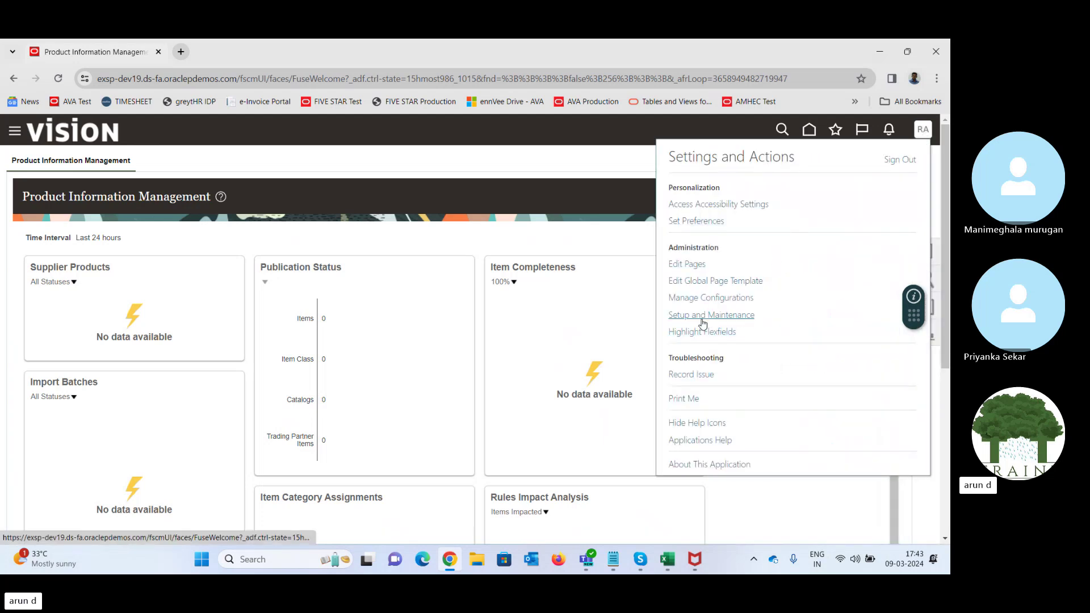
pyautogui.click(703, 321)
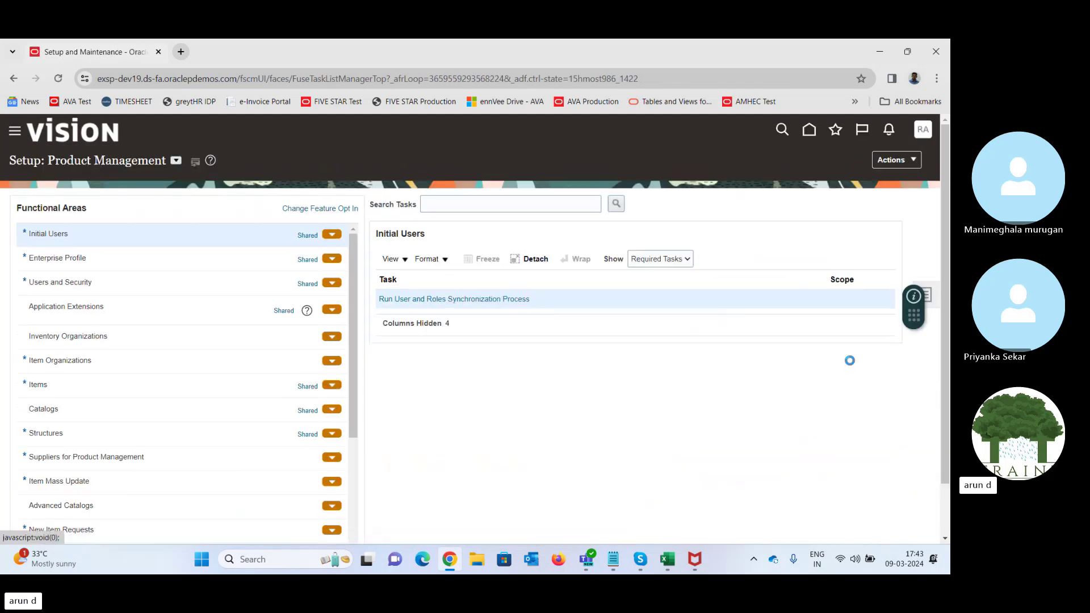
# - Search setup tasks for '%Item%clas%' and open the Item Class business object
pyautogui.click(926, 295)
pyautogui.click(817, 297)
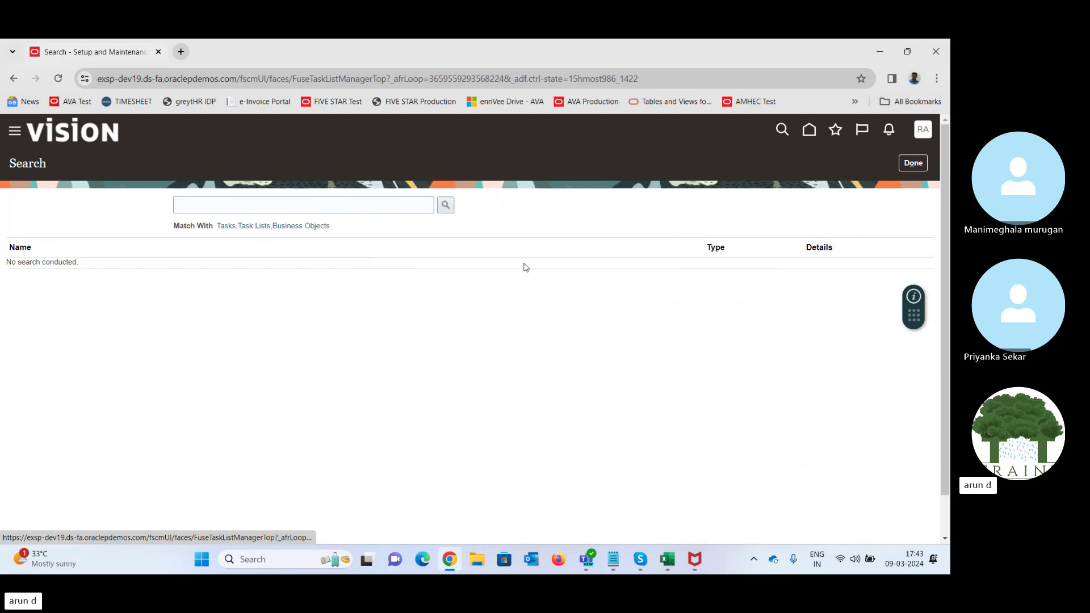
pyautogui.click(323, 207)
pyautogui.write('%l')
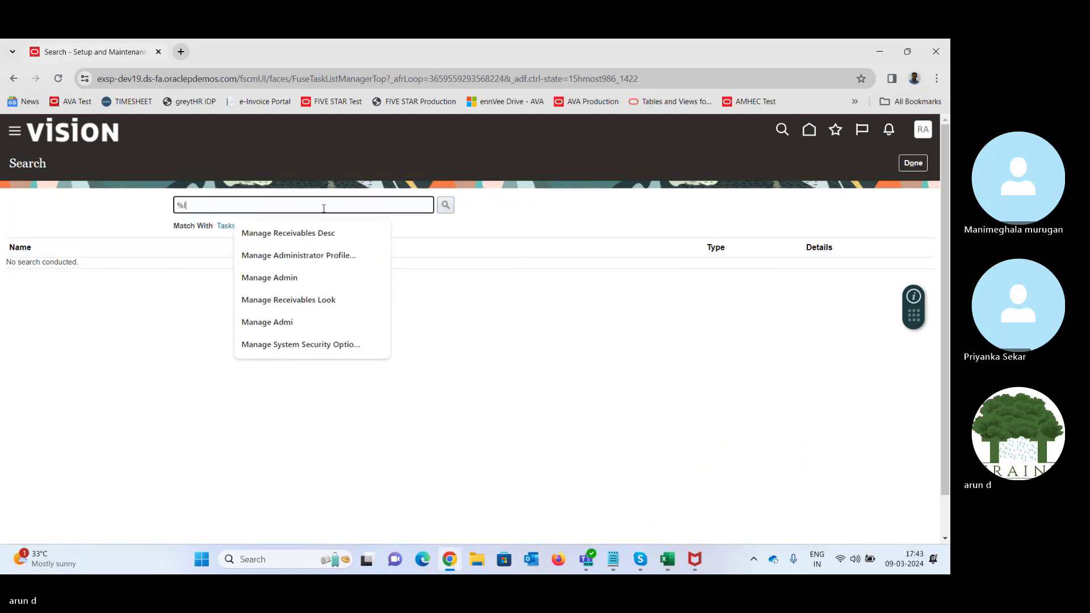
pyautogui.write('tem%')
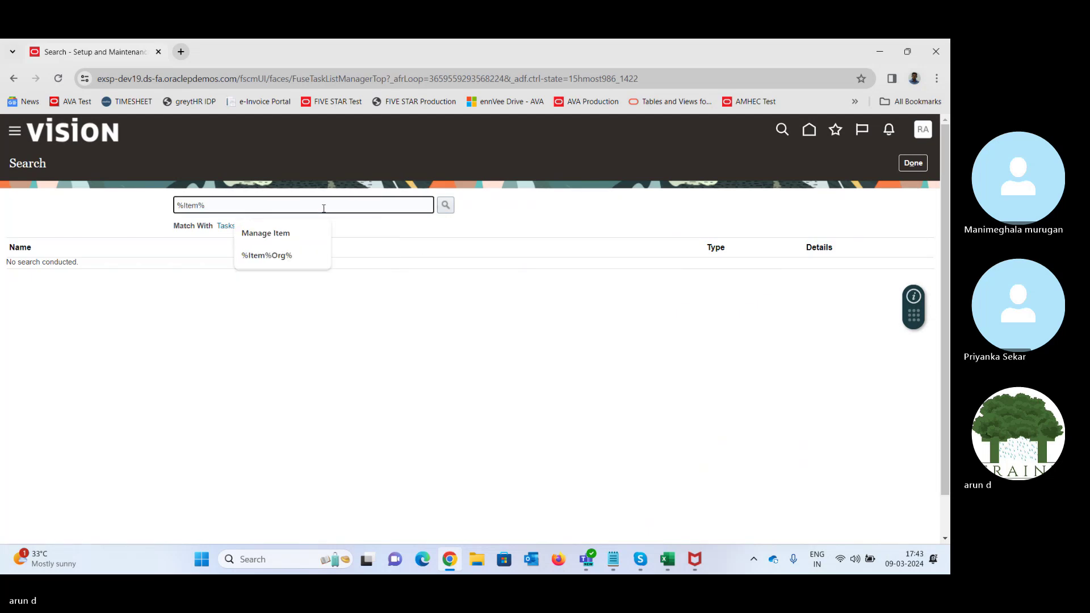
pyautogui.write('clas%')
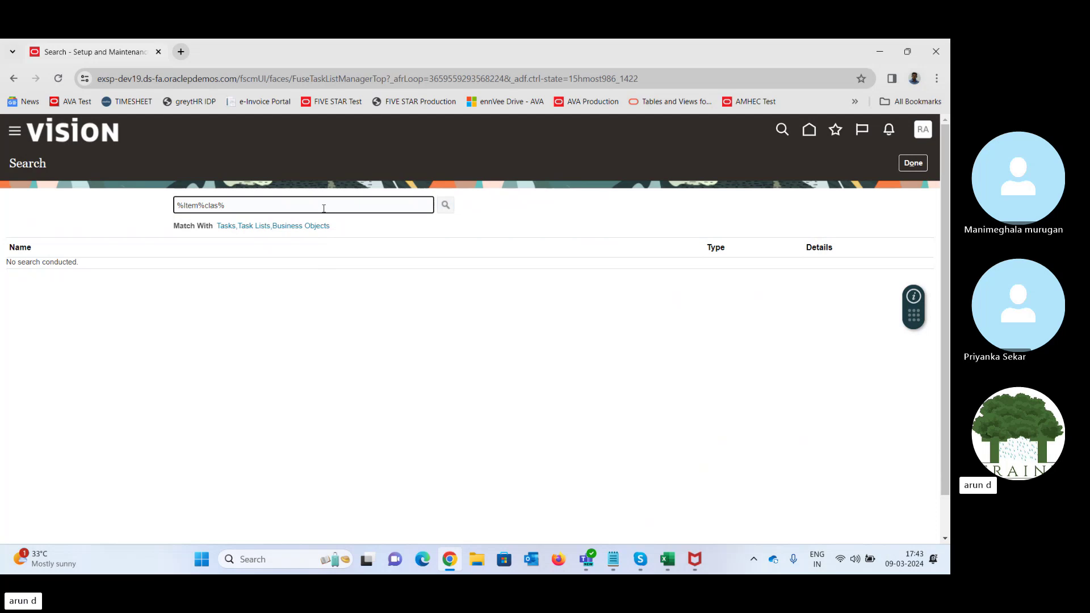
pyautogui.press('Return')
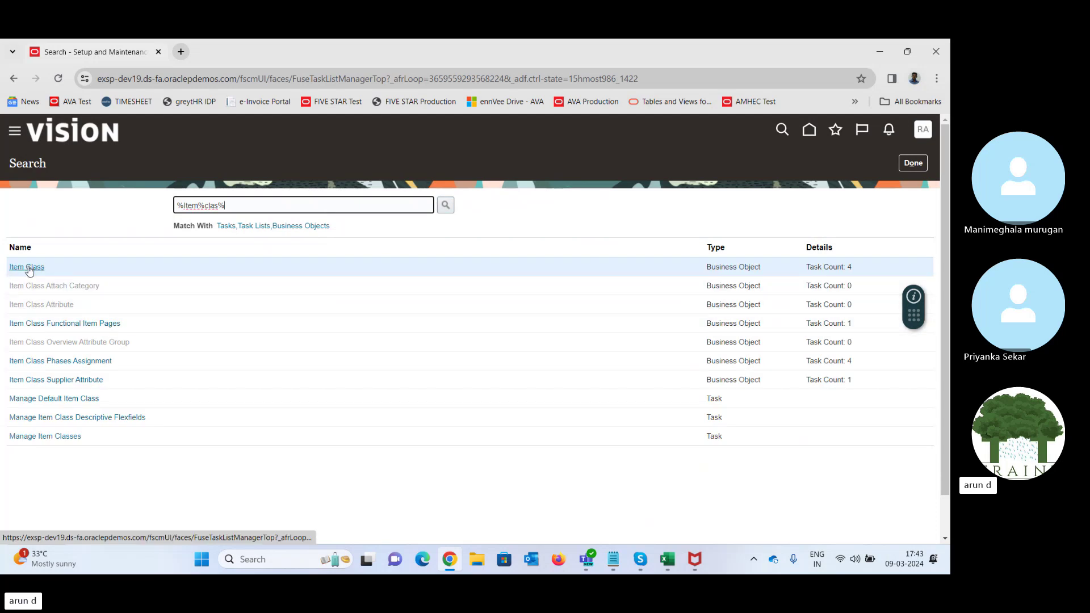
pyautogui.click(27, 267)
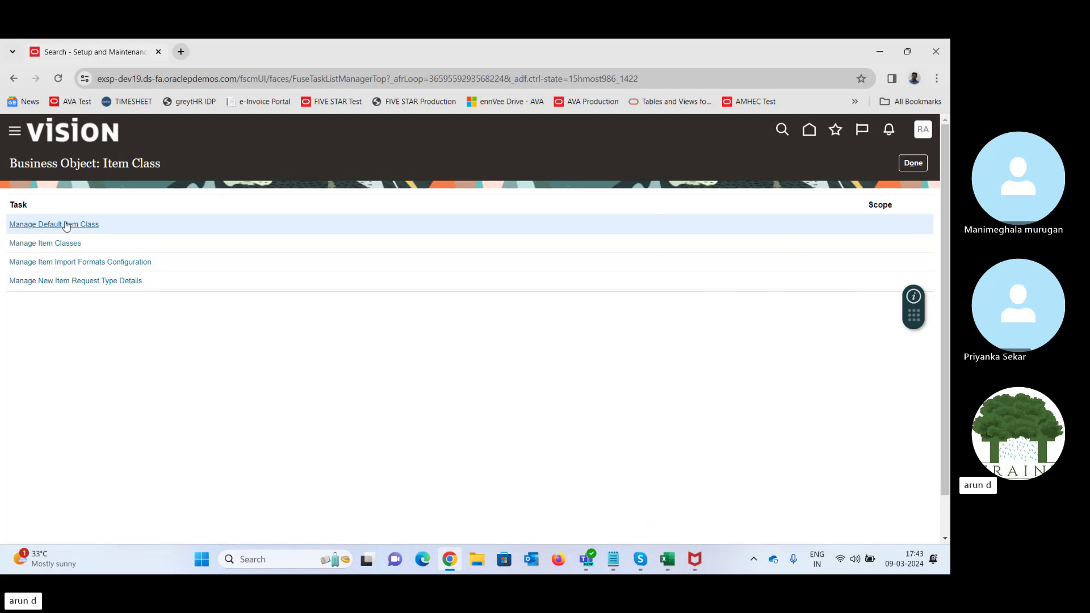
# - Open Manage Item Classes and select the Root Item Class row in Search Results
pyautogui.click(50, 244)
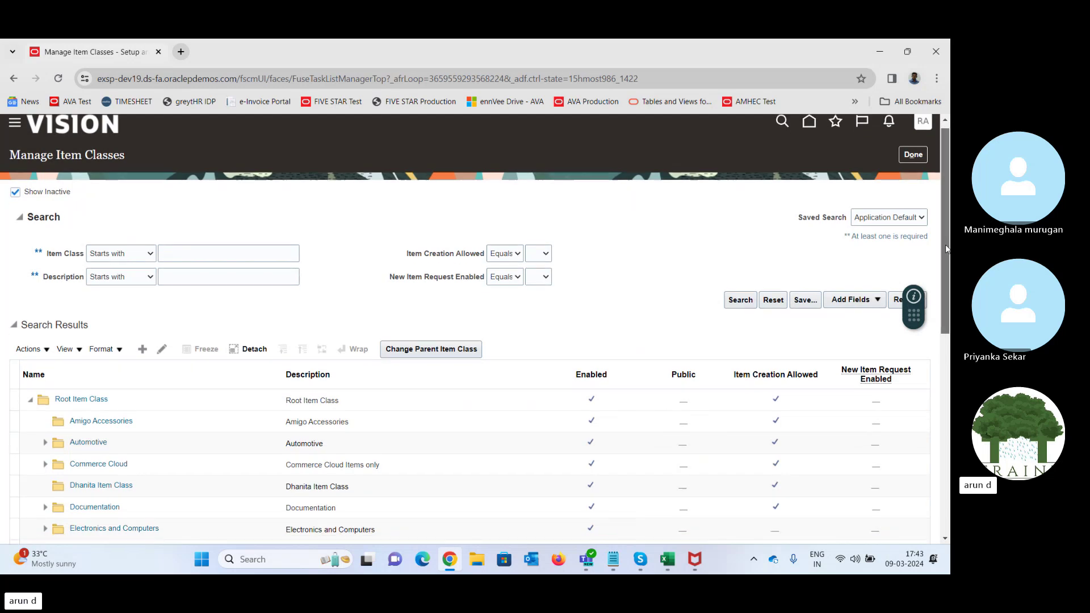
pyautogui.scroll(-1, 945, 244)
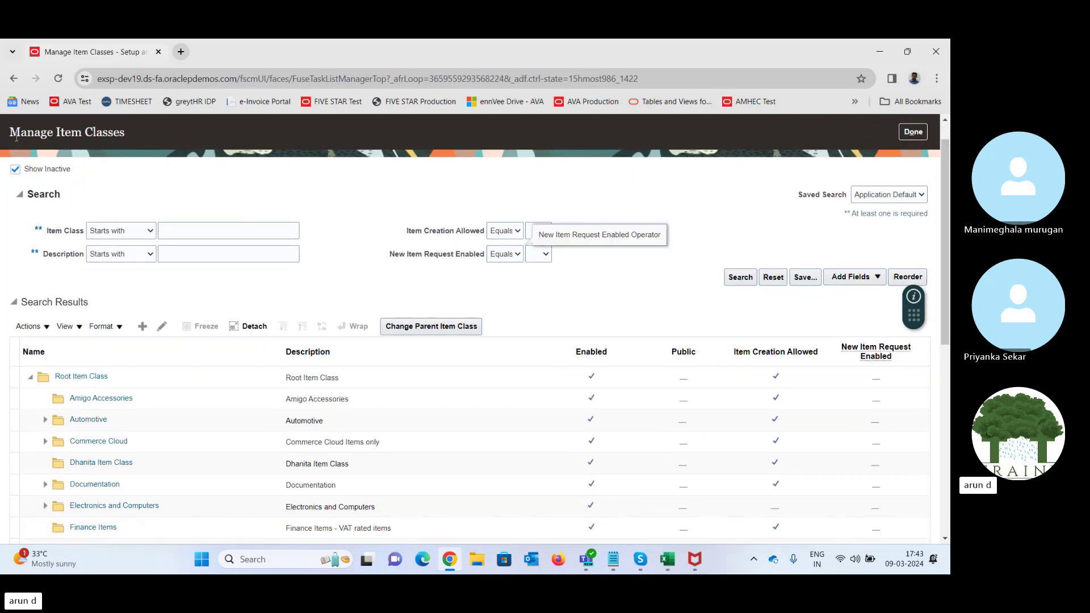
pyautogui.moveTo(10, 132); pyautogui.dragTo(135, 136)
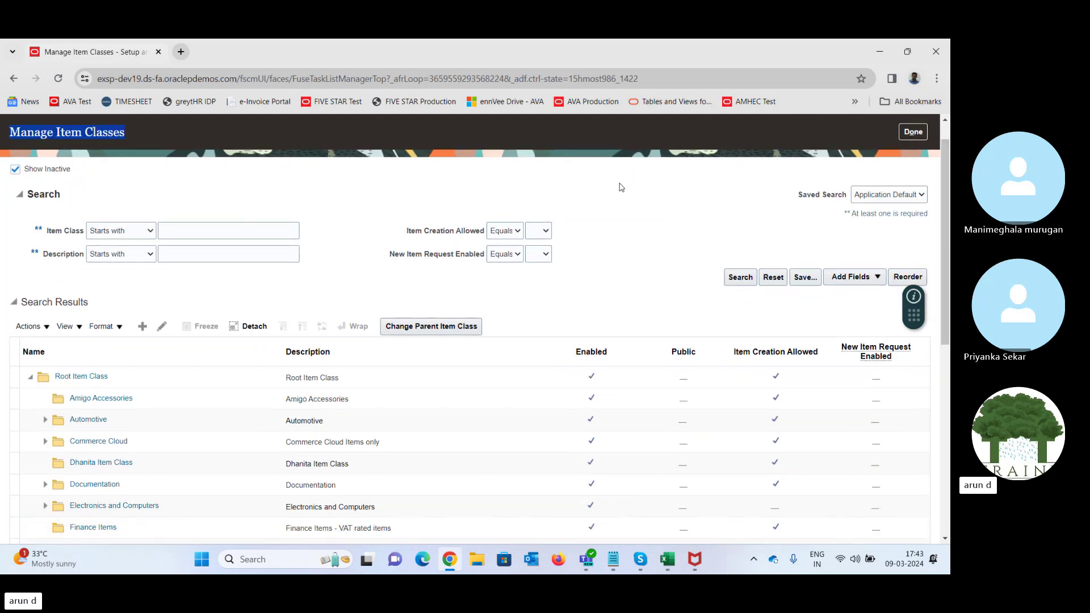
pyautogui.scroll(-2, 948, 222)
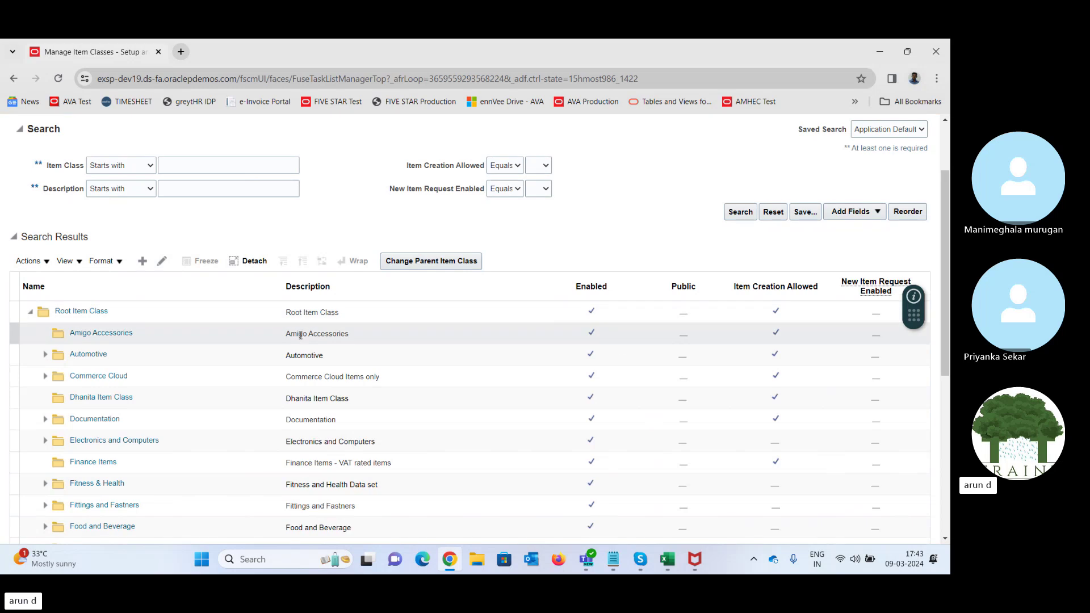
pyautogui.click(130, 312)
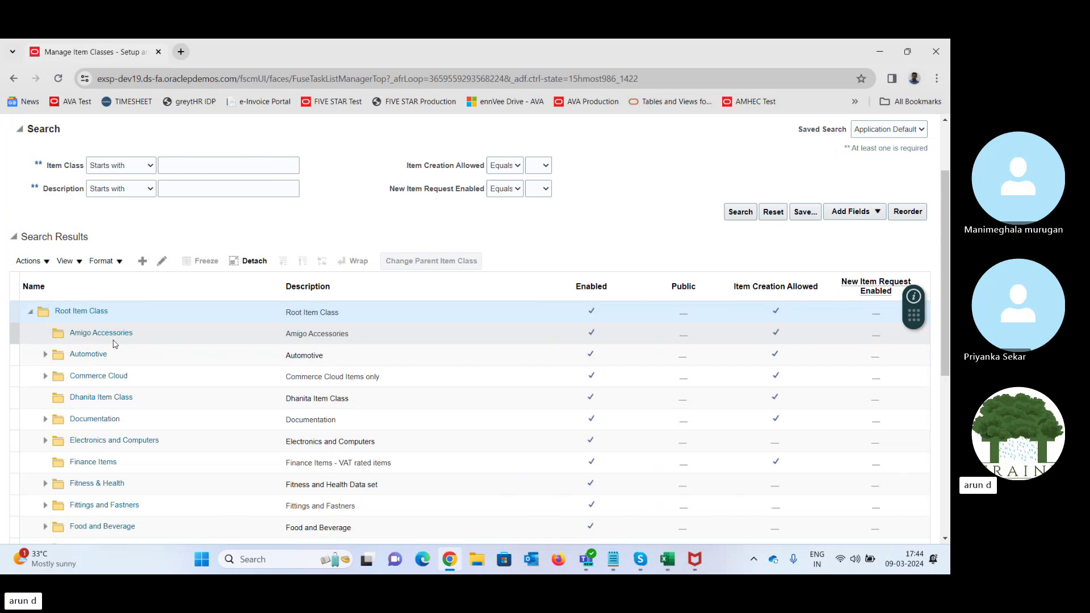
# - Create item class 'Soap Products' (internal name Soap_Products, description Soap Products) under Root Item Class and save
pyautogui.click(142, 266)
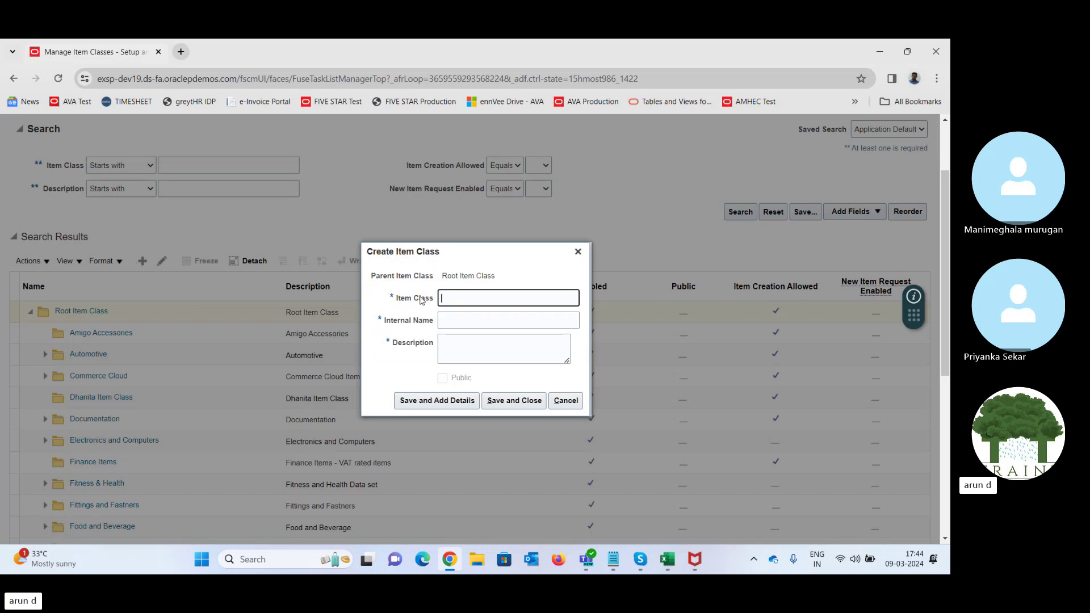
pyautogui.moveTo(451, 276); pyautogui.dragTo(522, 277)
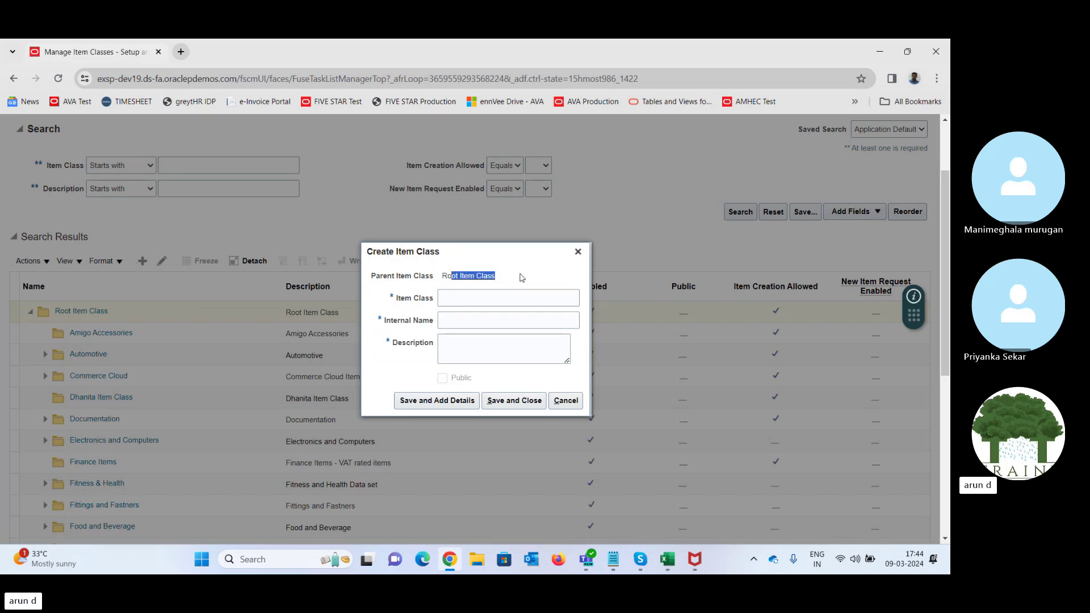
pyautogui.click(454, 301)
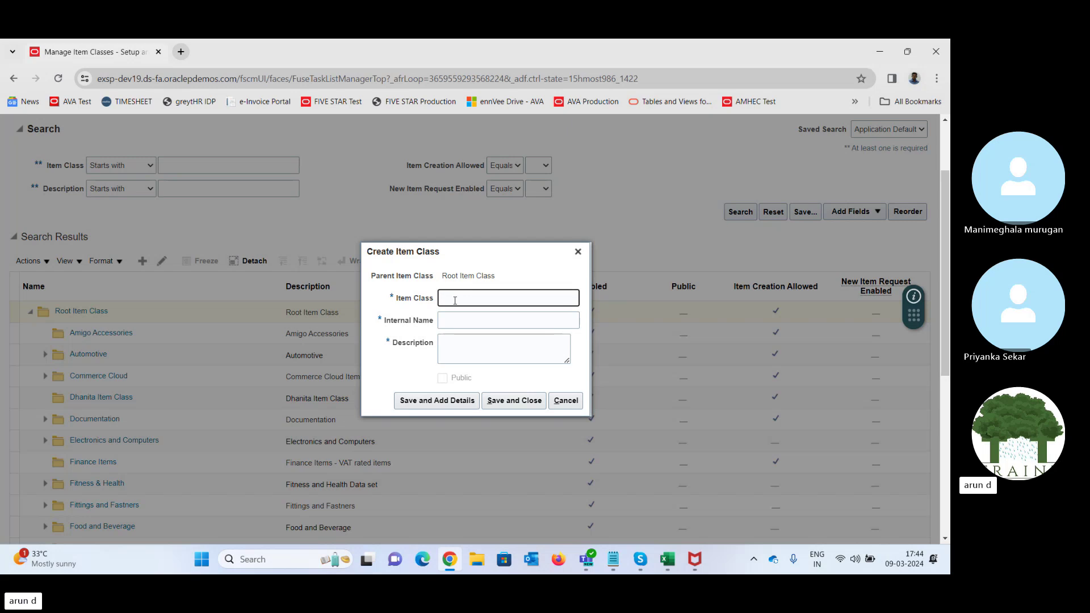
pyautogui.write('Soap Products')
pyautogui.press('Tab')
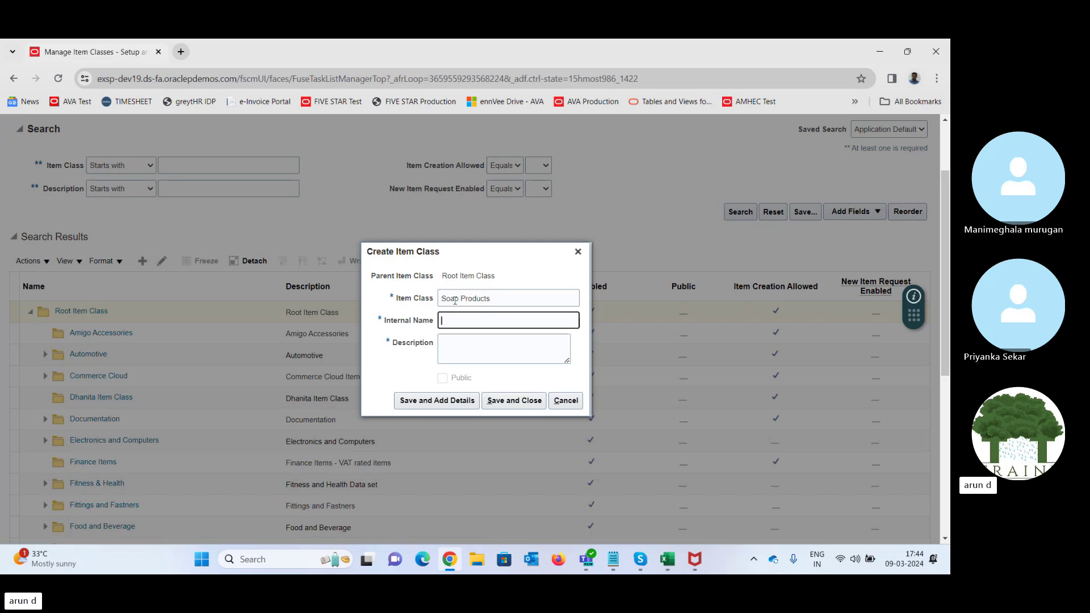
pyautogui.click(487, 343)
pyautogui.write('Soap ')
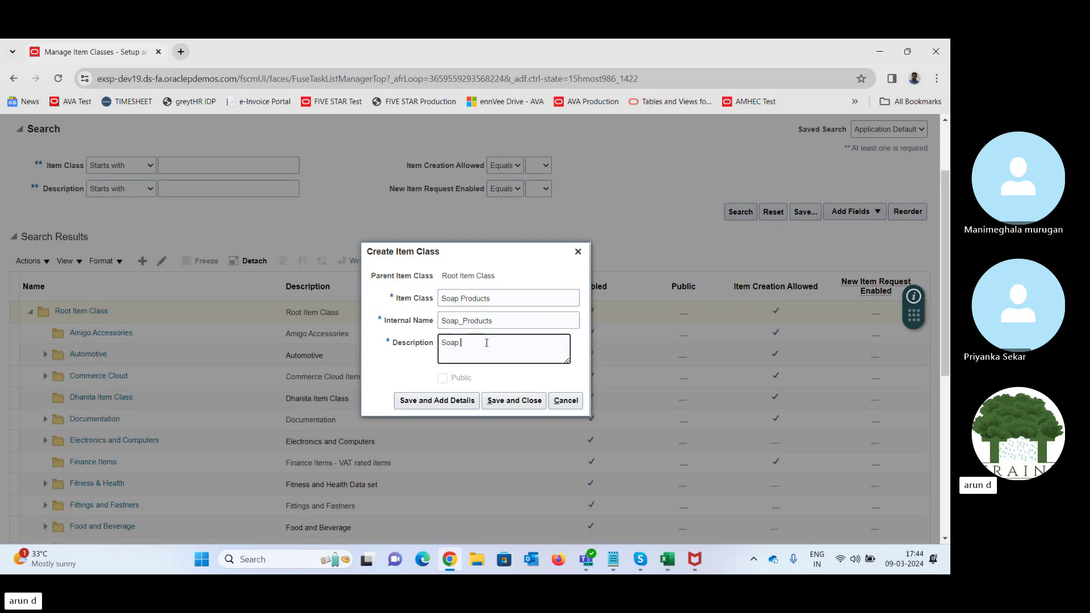
pyautogui.write('Product')
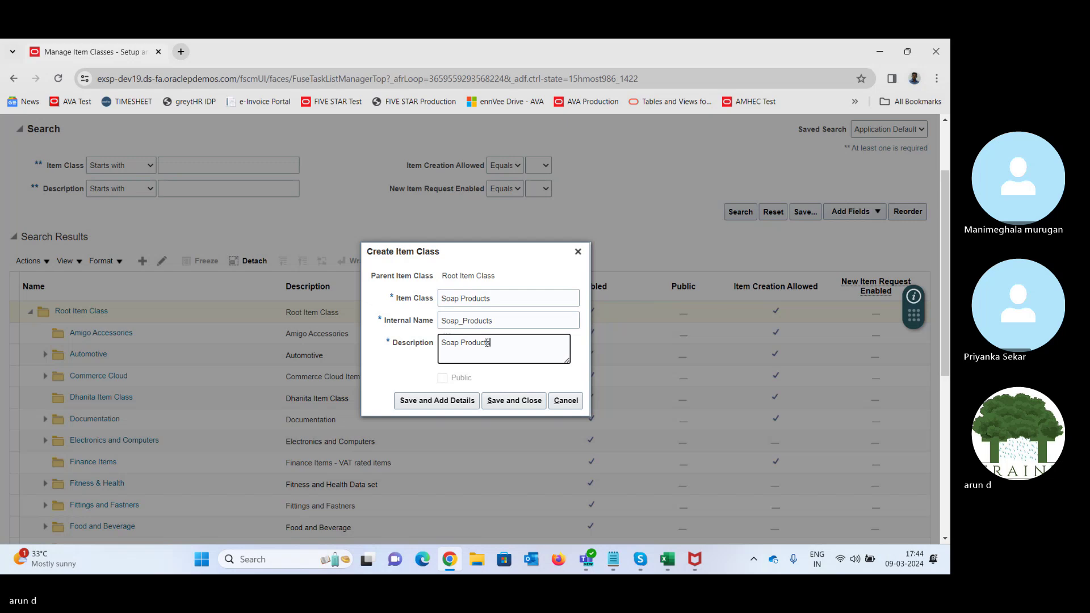
pyautogui.write('s')
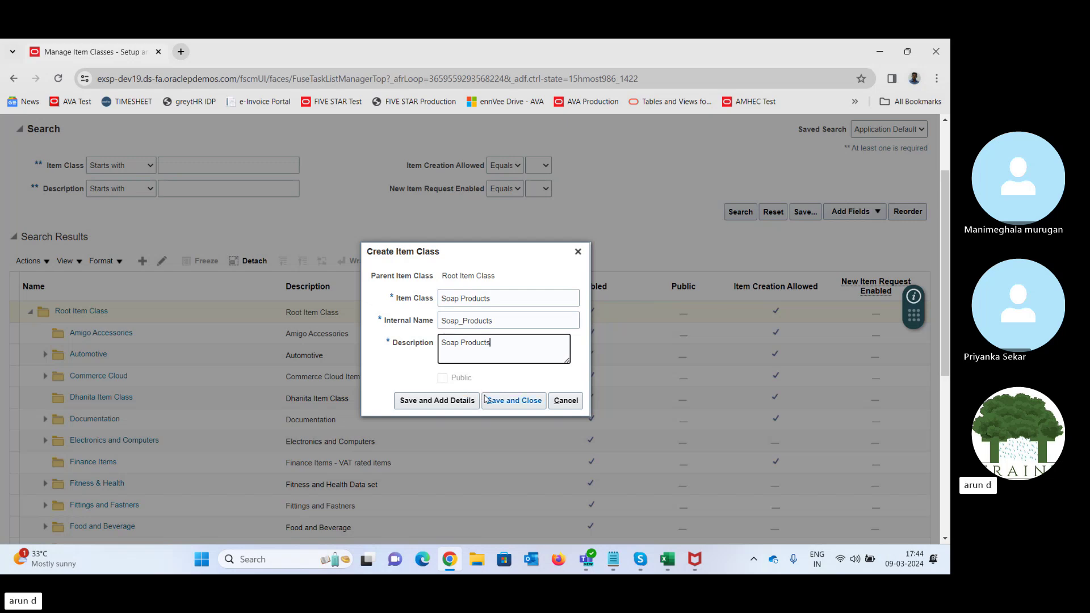
pyautogui.click(414, 400)
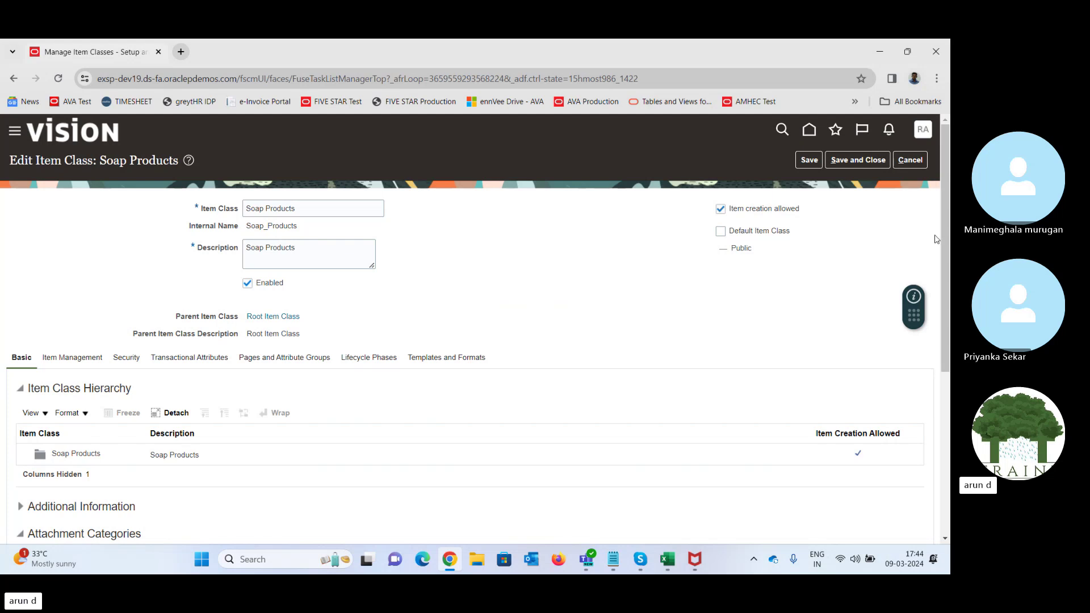
# - View the class's item management settings, then try a Name search and cancel it
pyautogui.moveTo(948, 238); pyautogui.dragTo(941, 324)
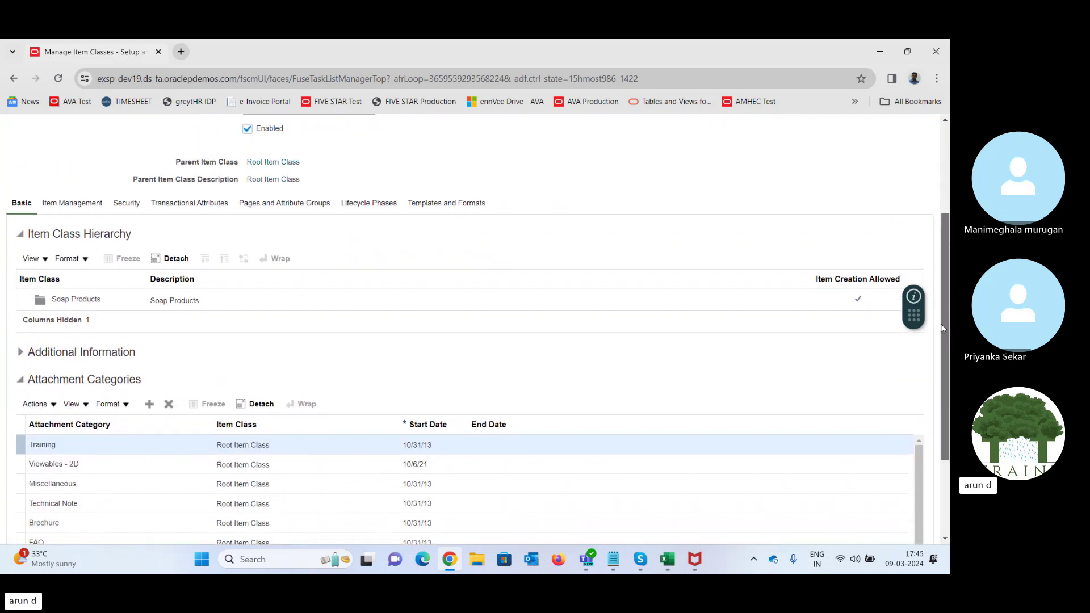
pyautogui.click(74, 206)
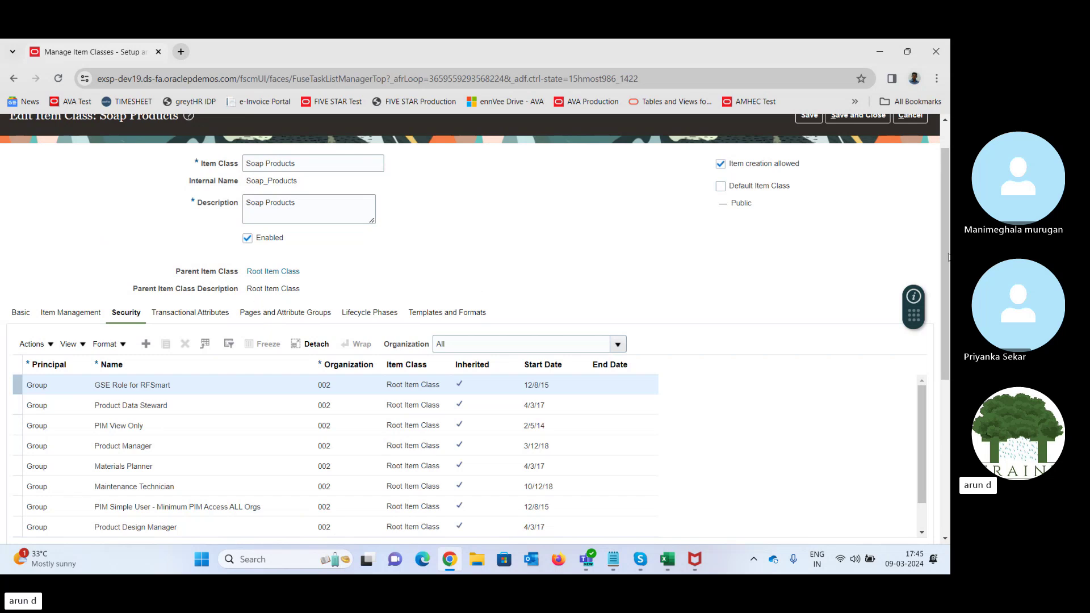
pyautogui.moveTo(949, 257); pyautogui.dragTo(949, 389)
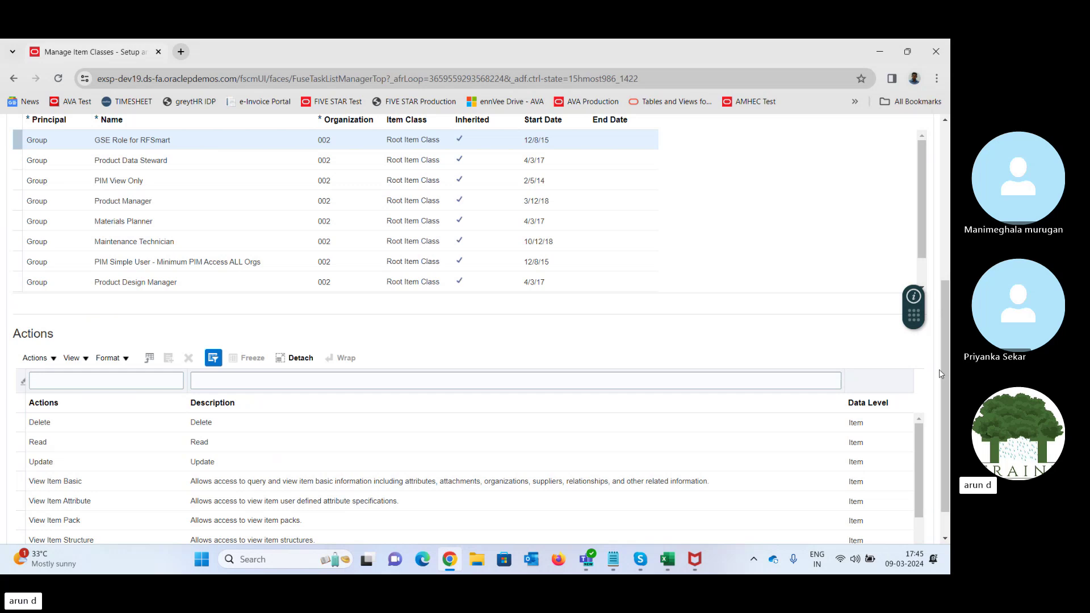
pyautogui.scroll(4, 948, 377)
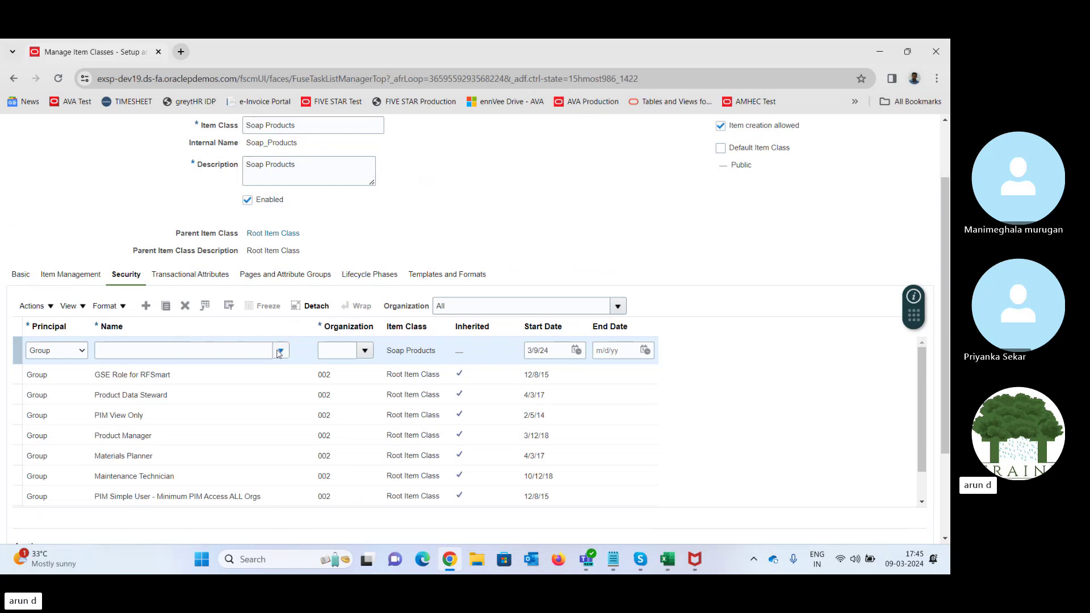
pyautogui.click(281, 350)
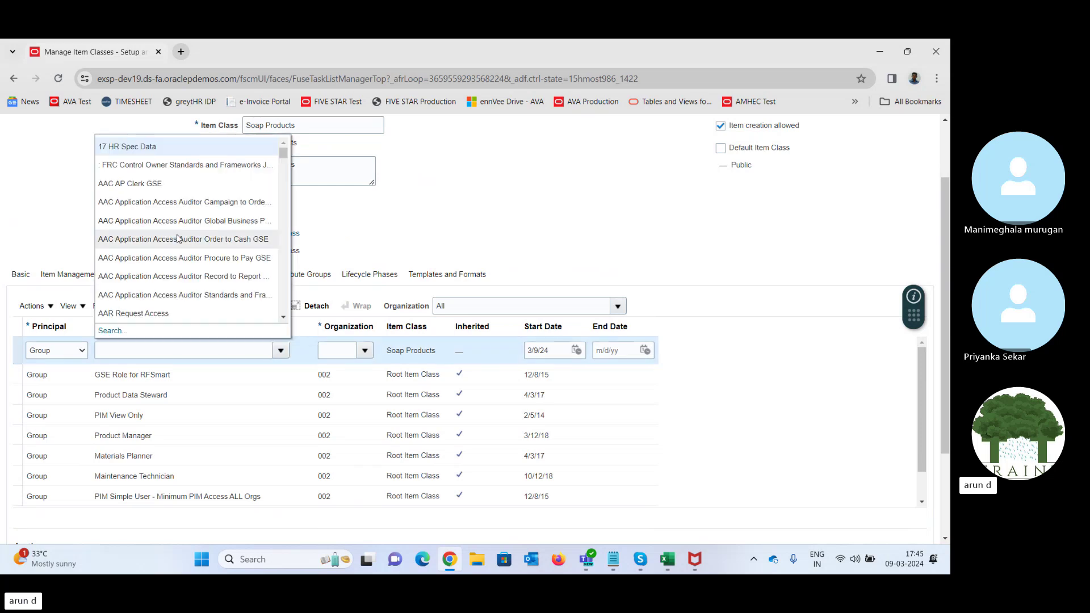
pyautogui.click(111, 331)
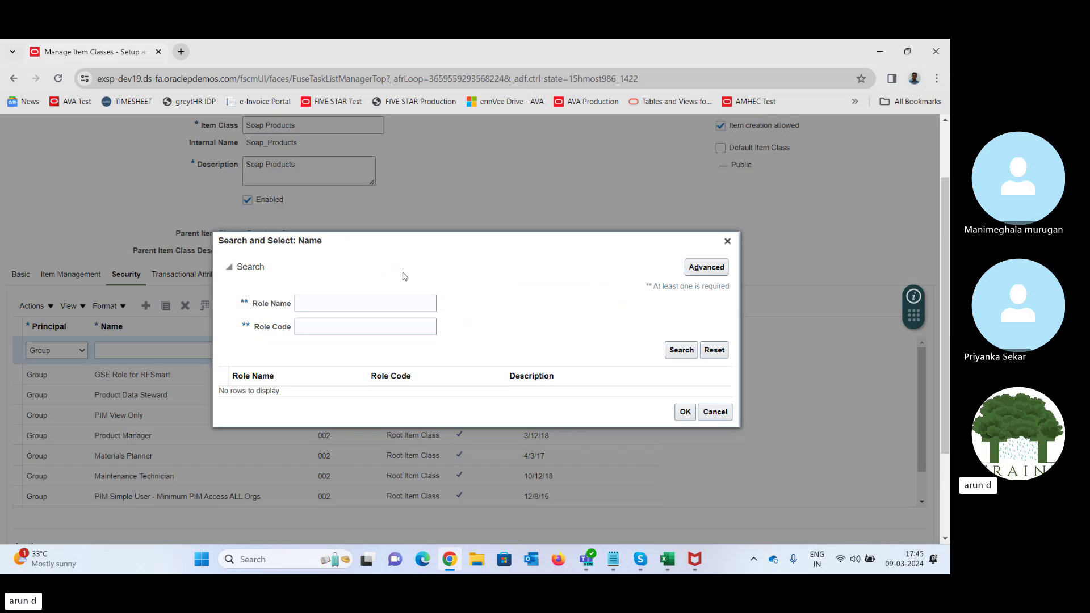
pyautogui.click(356, 308)
pyautogui.click(728, 241)
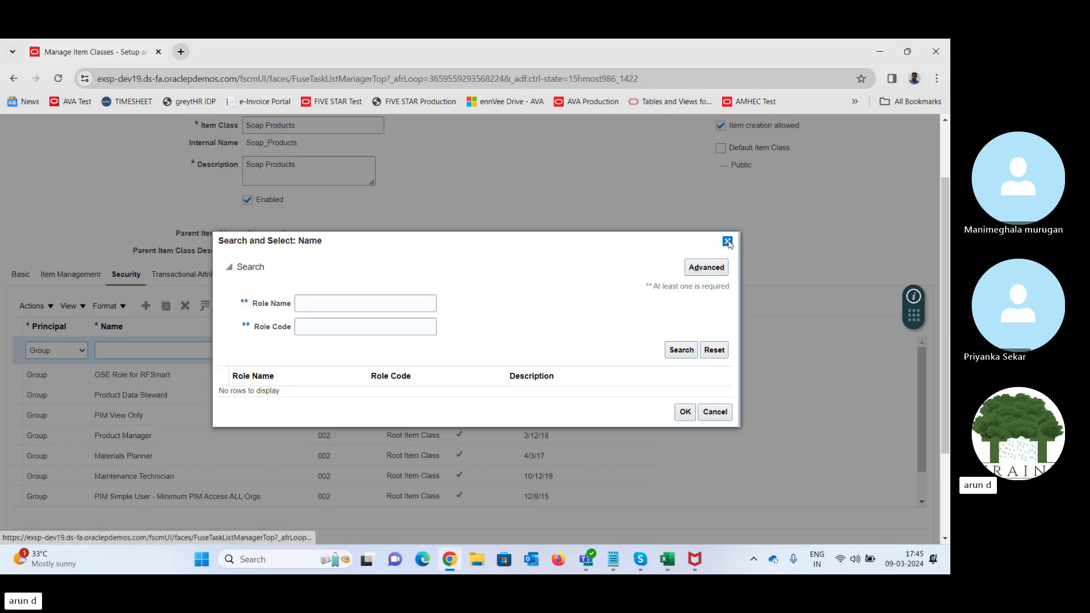
# - Set the new security row's principal to Person and select the user via Name search
pyautogui.click(67, 356)
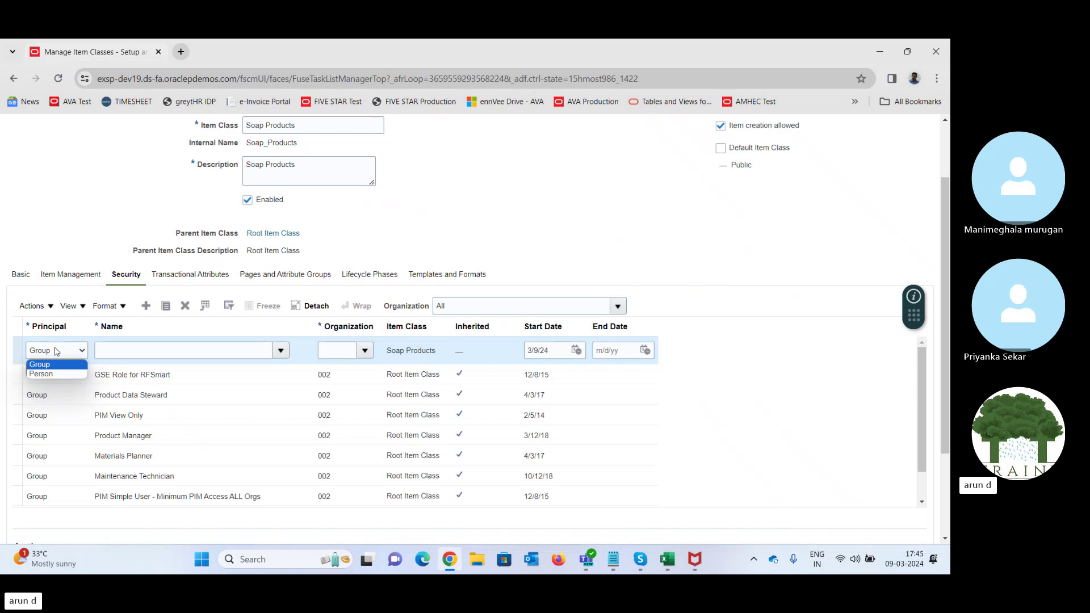
pyautogui.click(46, 374)
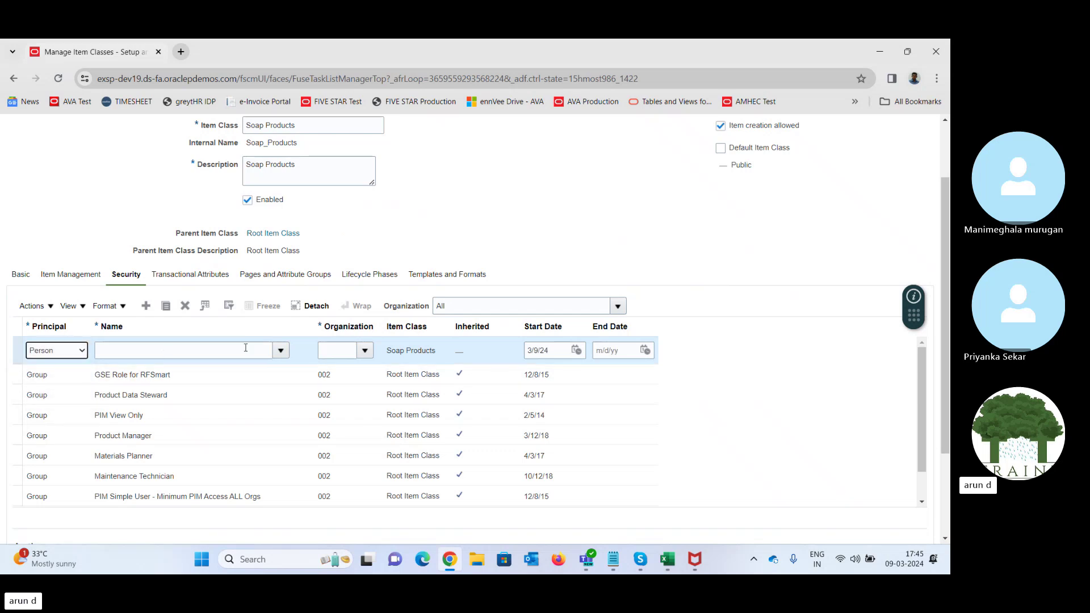
pyautogui.click(282, 352)
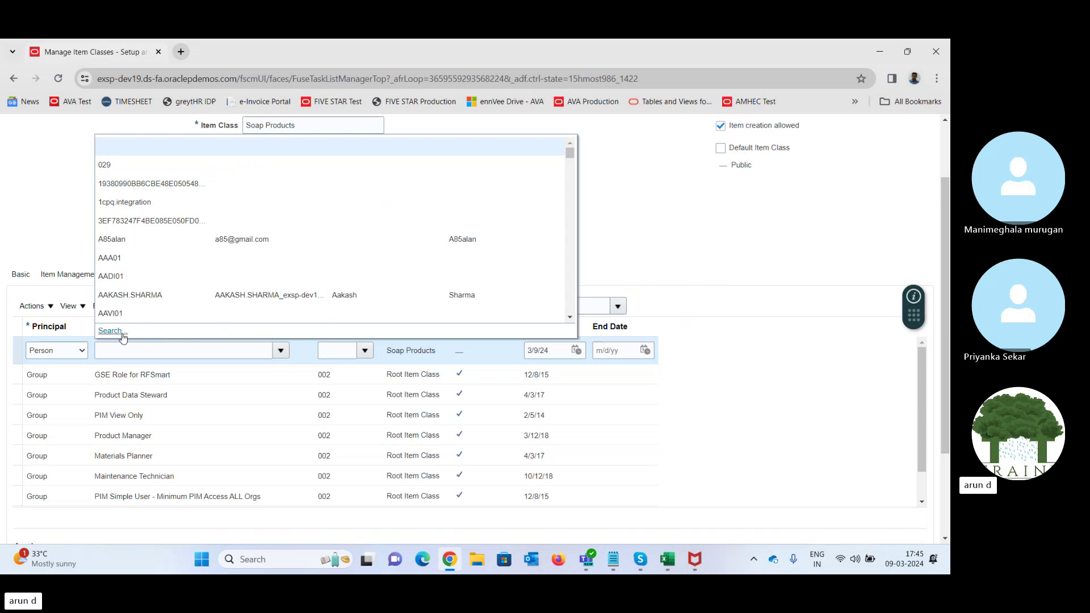
pyautogui.click(121, 336)
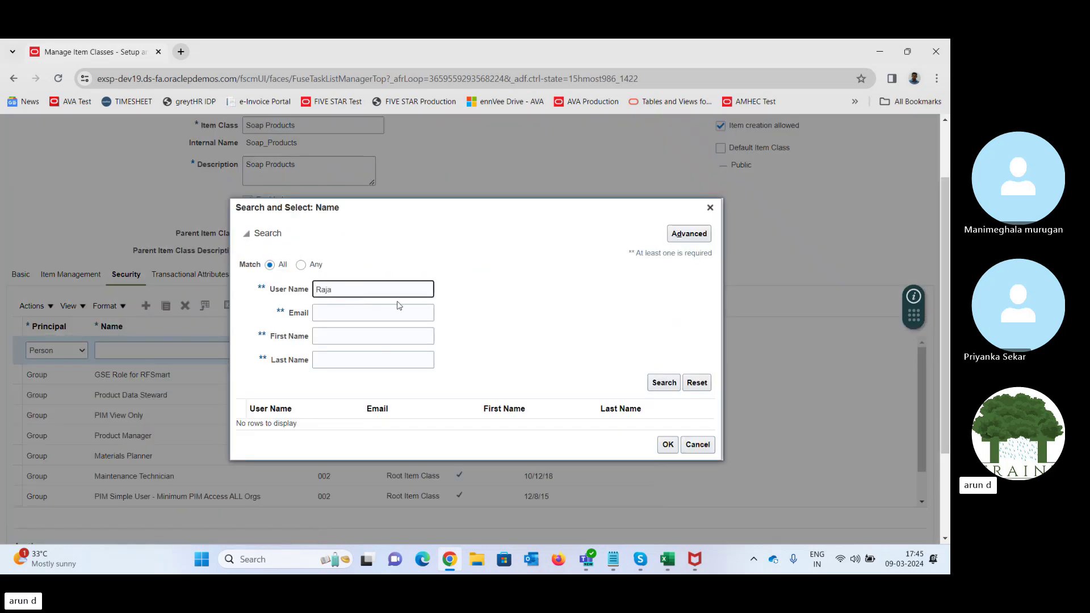
pyautogui.press('Return')
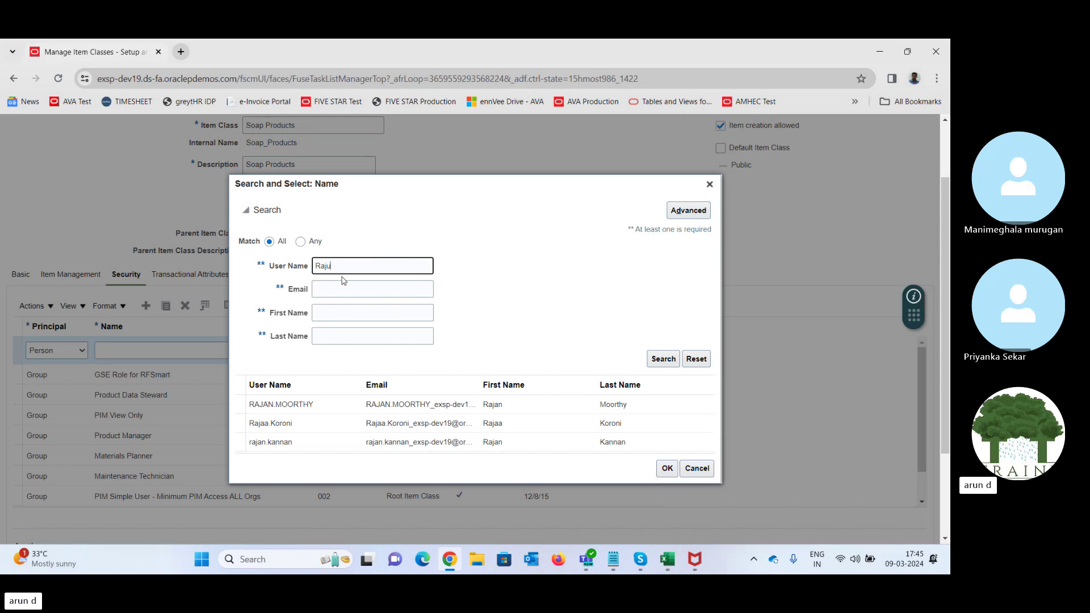
pyautogui.press('Return')
pyautogui.click(286, 414)
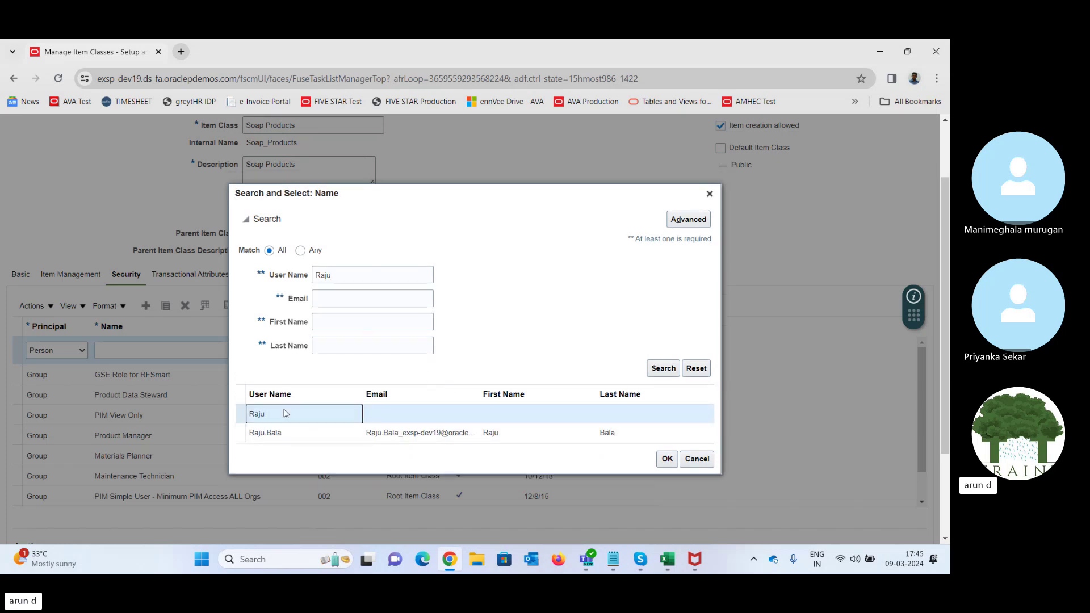
pyautogui.click(667, 459)
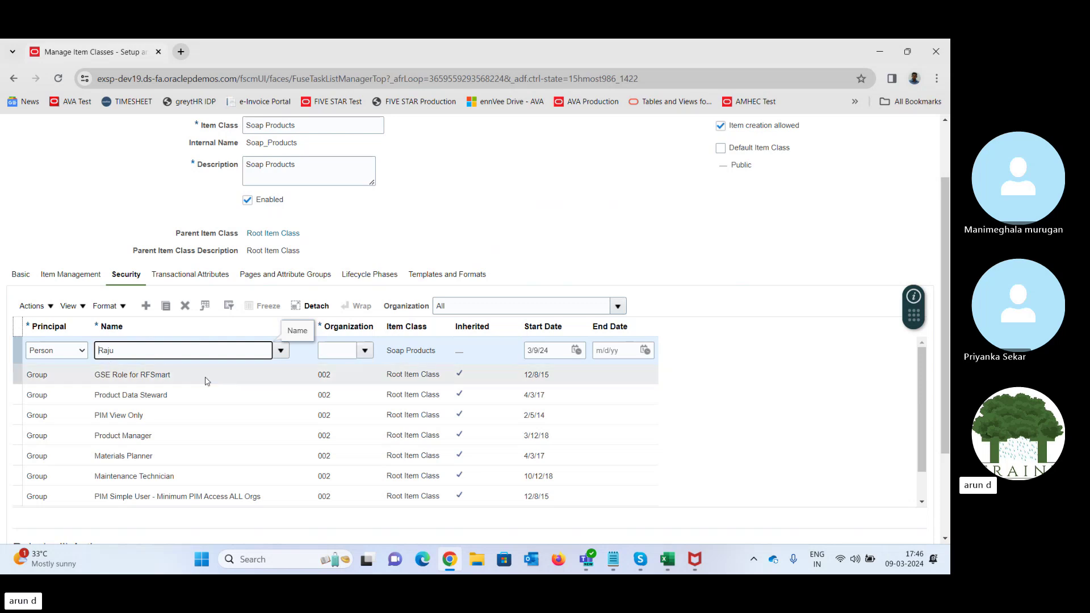
# - Set the row's organization to TATA_INVENTORY through the Organization search
pyautogui.click(366, 352)
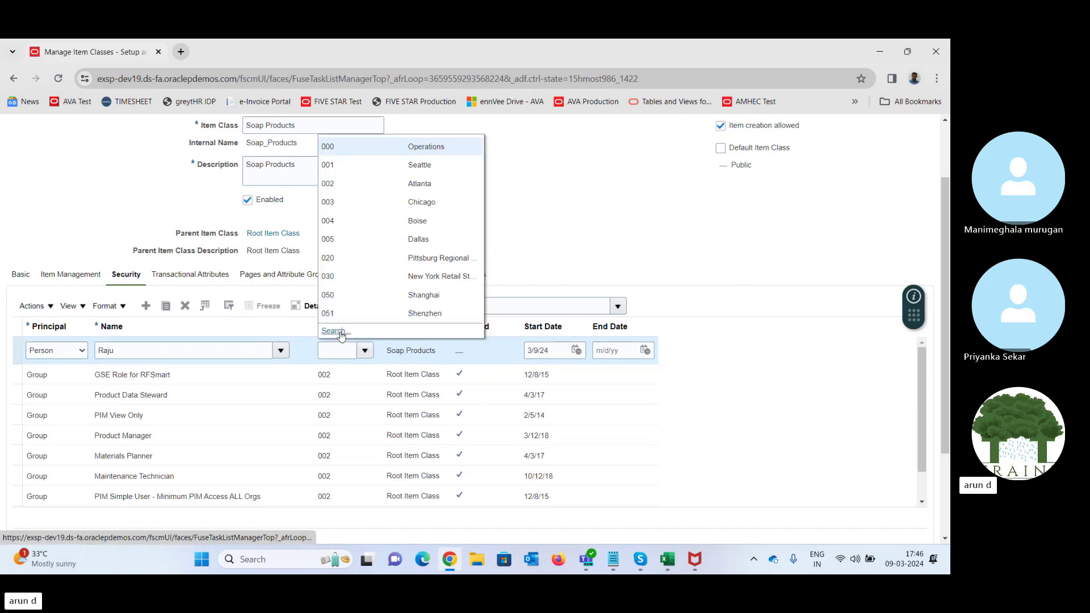
pyautogui.click(348, 339)
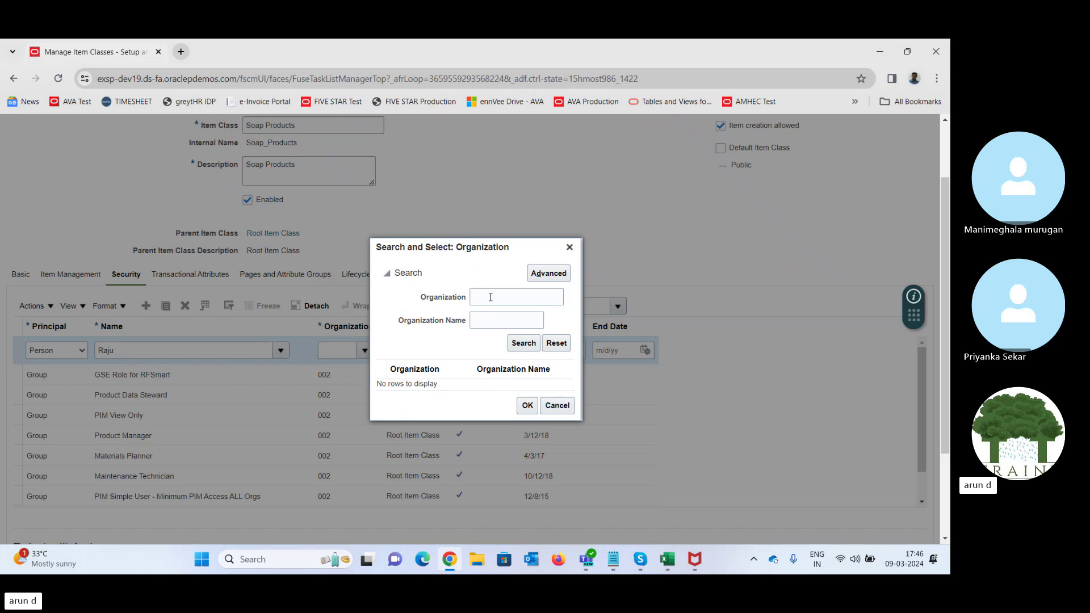
pyautogui.click(491, 297)
pyautogui.write('TAT')
pyautogui.click(520, 343)
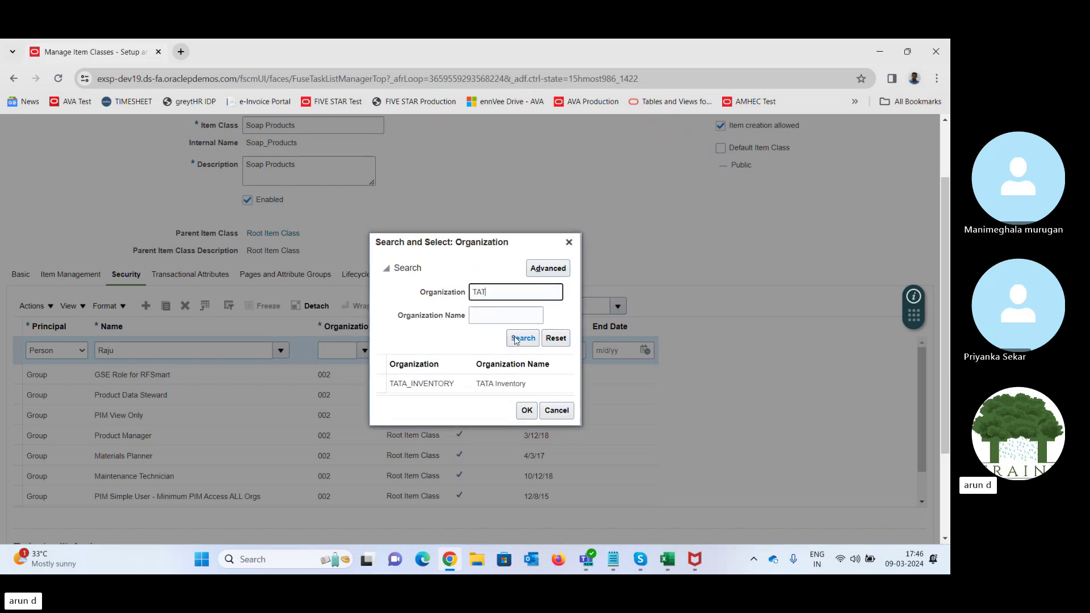
pyautogui.click(437, 383)
pyautogui.click(527, 412)
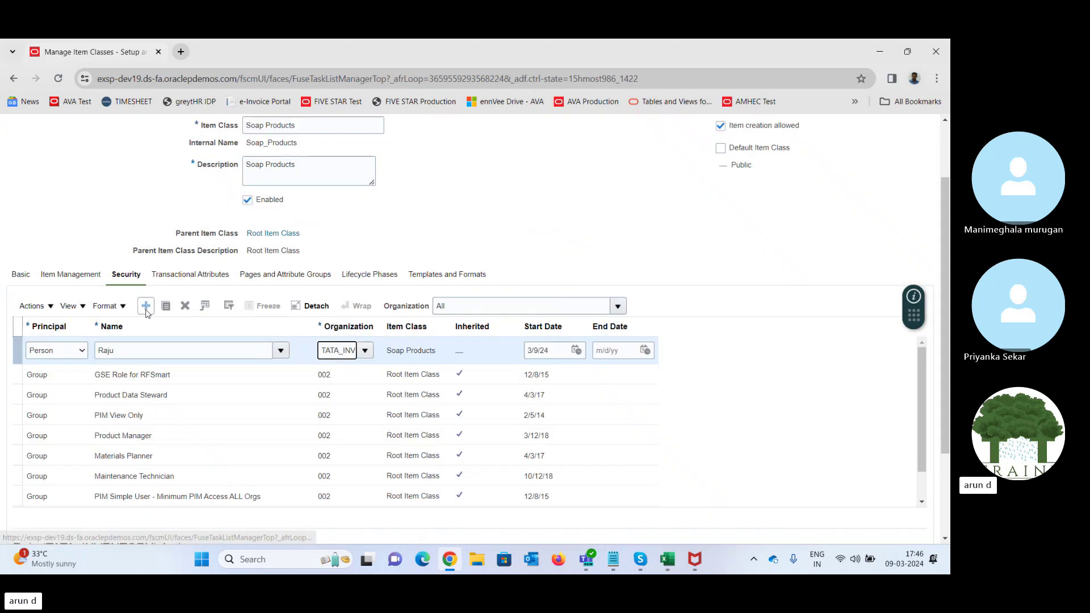
# - Add a second security row with principal Person and select the same user by name search
pyautogui.click(146, 307)
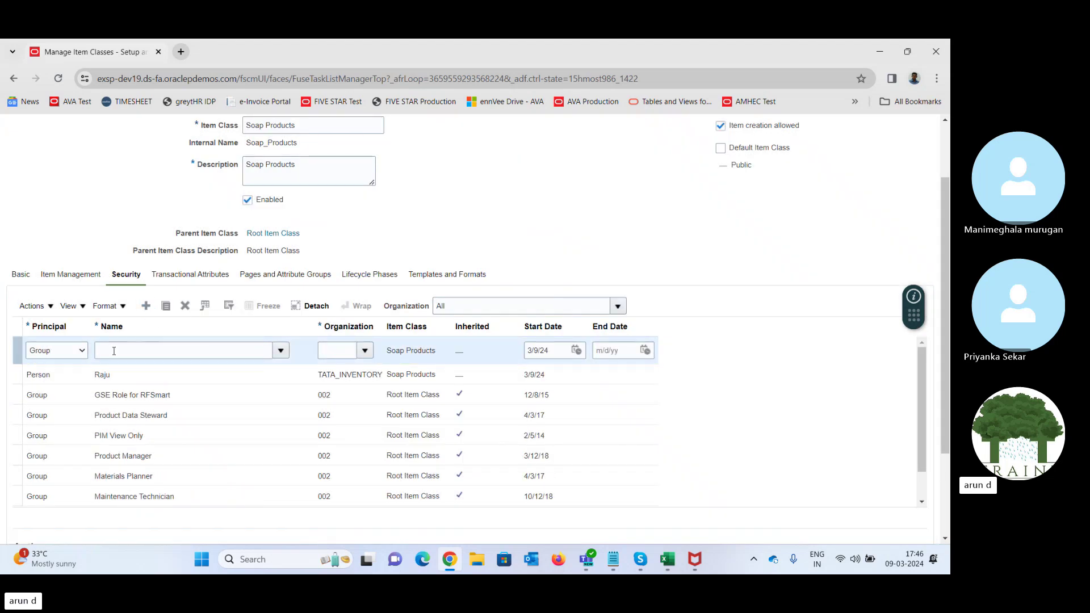
pyautogui.click(71, 357)
pyautogui.click(66, 372)
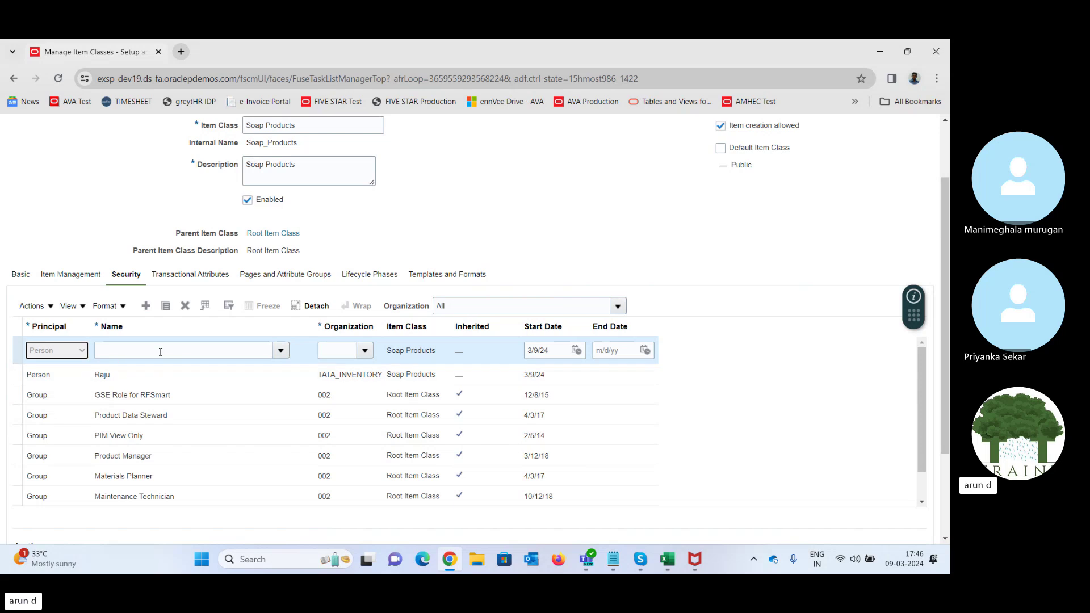
pyautogui.click(161, 351)
pyautogui.write('Raj')
pyautogui.press('Tab')
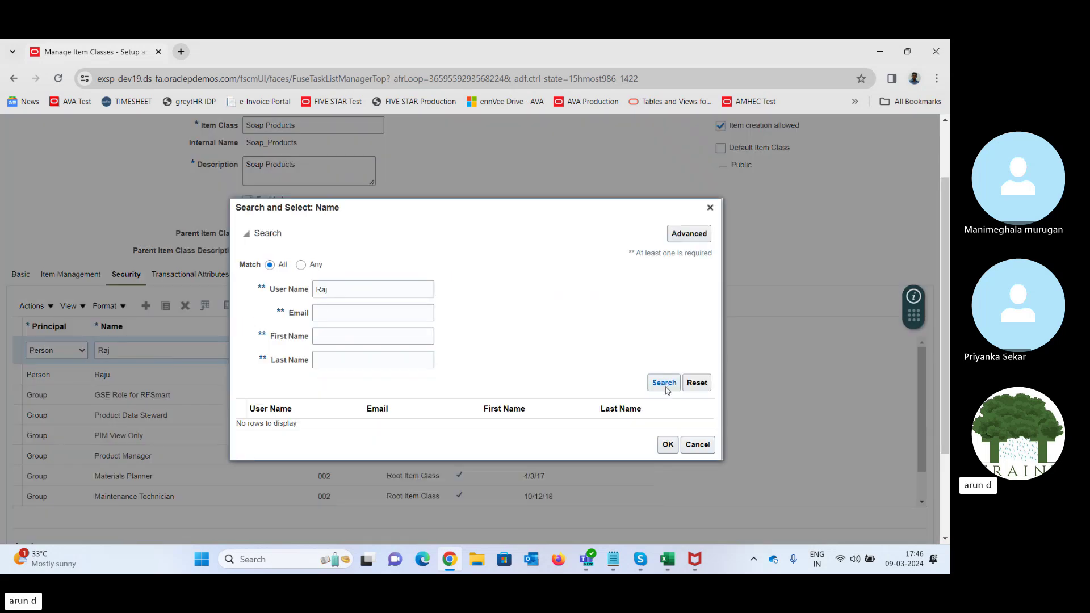
pyautogui.click(664, 383)
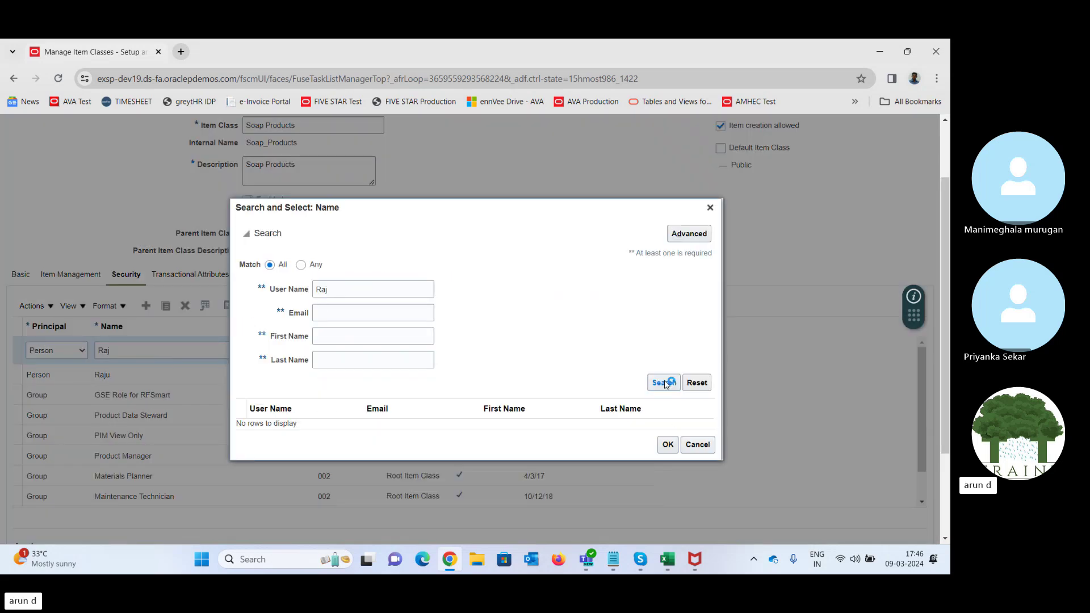
pyautogui.click(343, 288)
pyautogui.write('u')
pyautogui.press('Return')
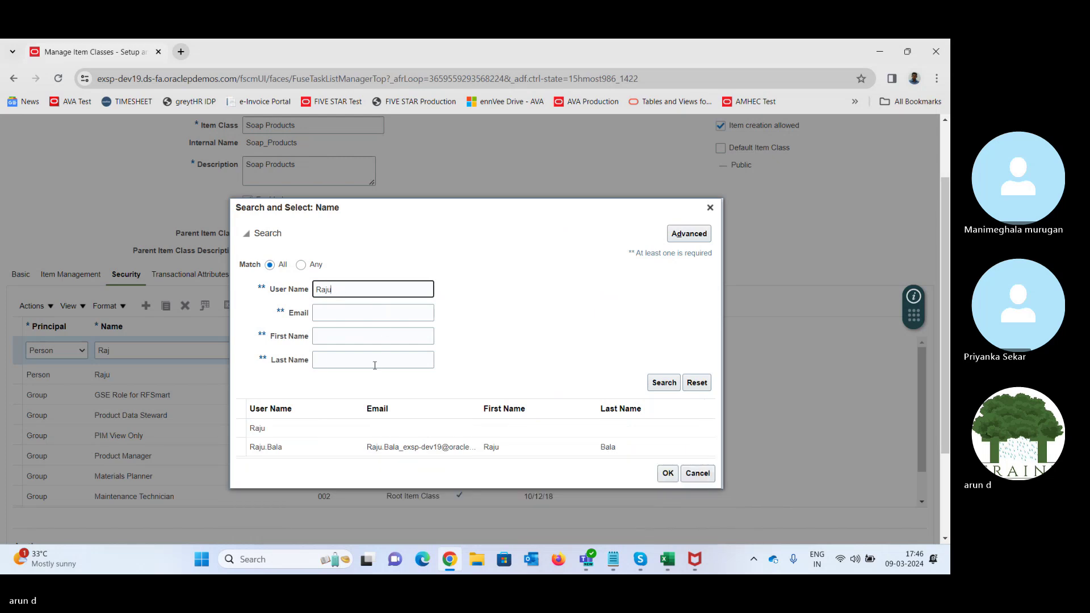
pyautogui.click(290, 430)
pyautogui.doubleClick(289, 430)
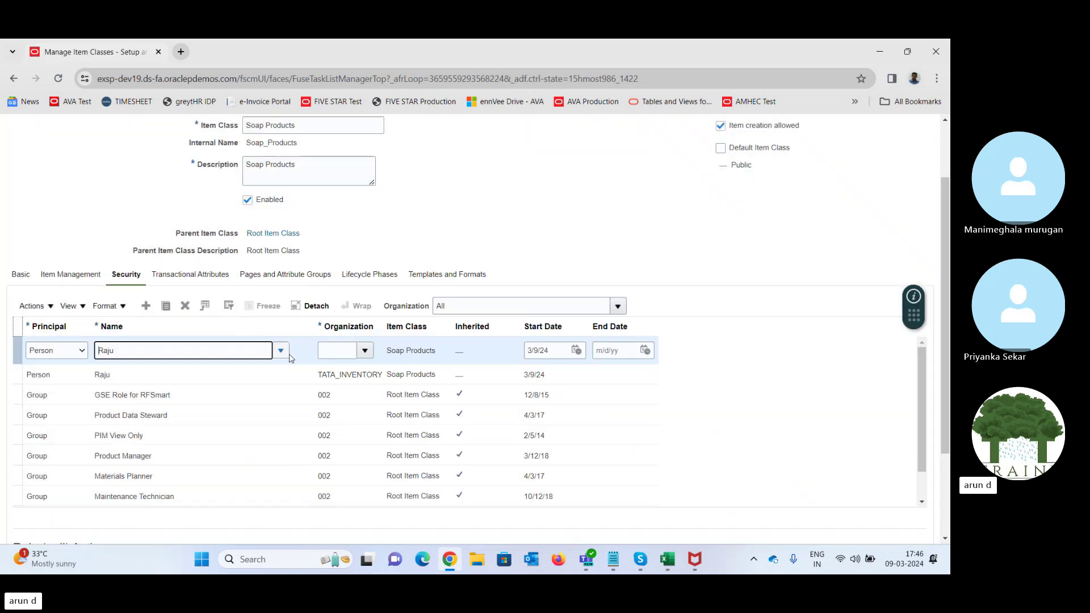
# - Set the second row's organization to 001
pyautogui.click(365, 351)
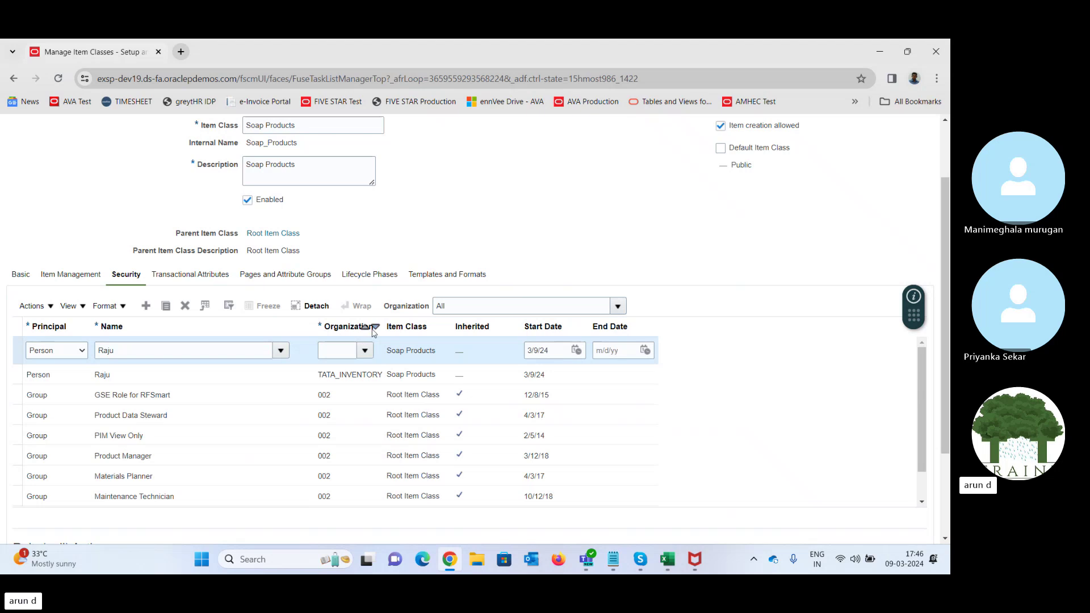
pyautogui.click(369, 164)
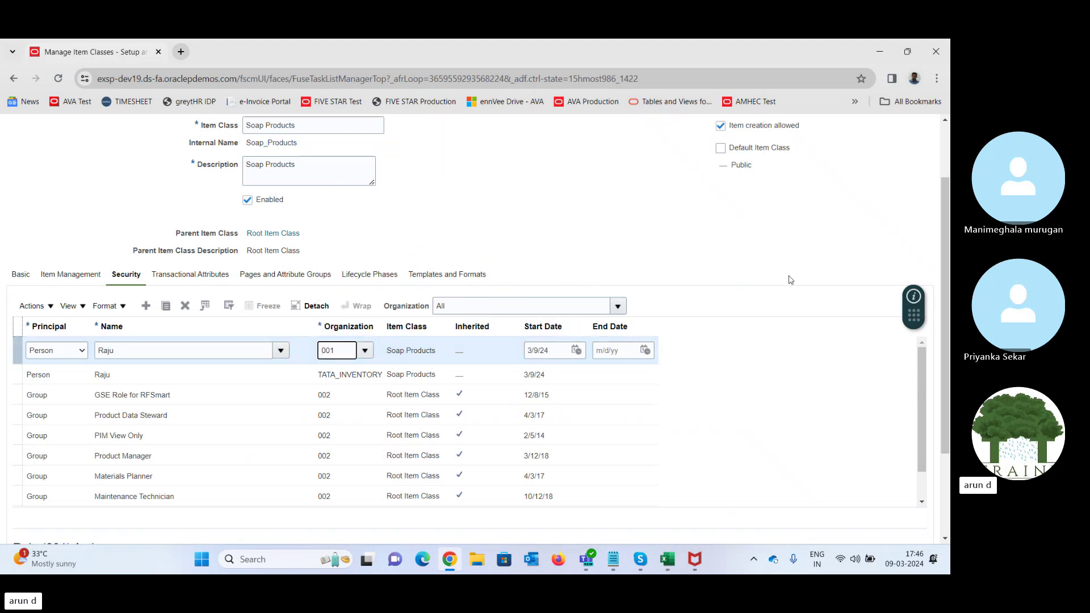
pyautogui.scroll(-2, 284, 397)
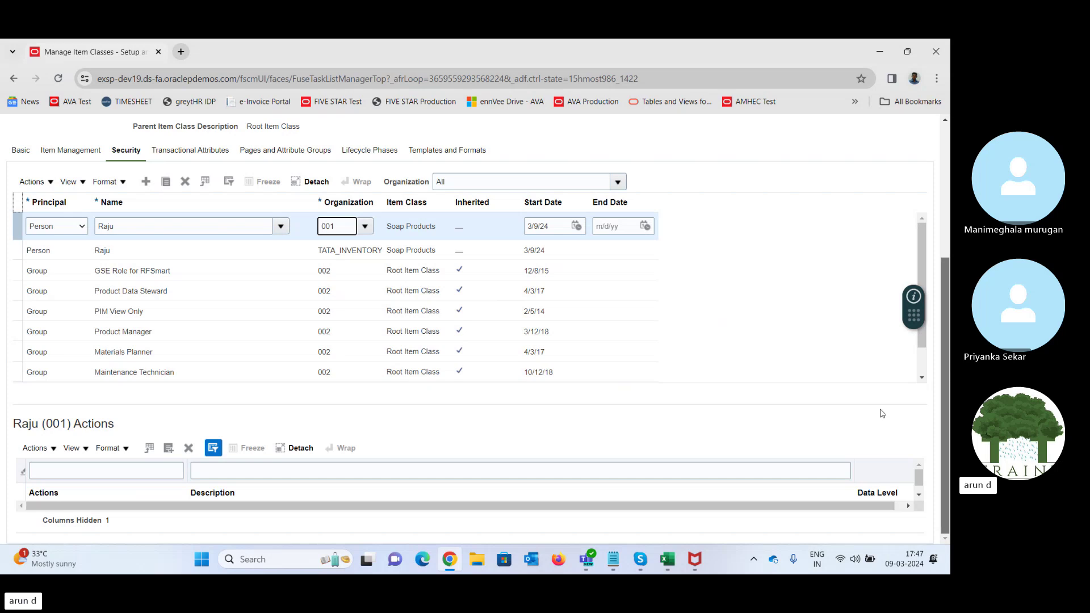
# - Add all available actions to the 001 security row
pyautogui.click(170, 448)
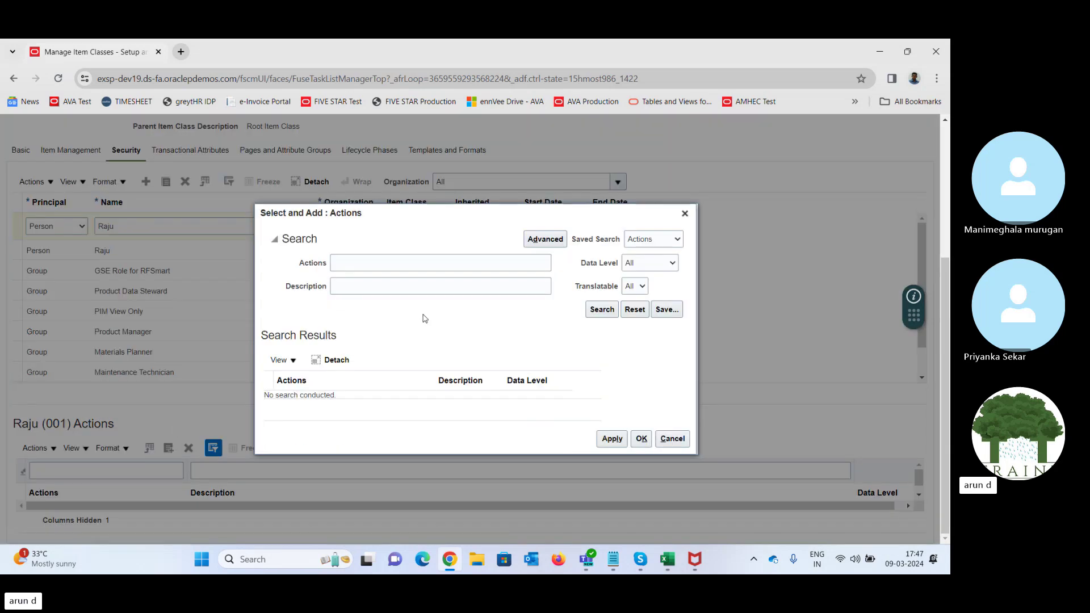
pyautogui.click(600, 309)
pyautogui.click(359, 321)
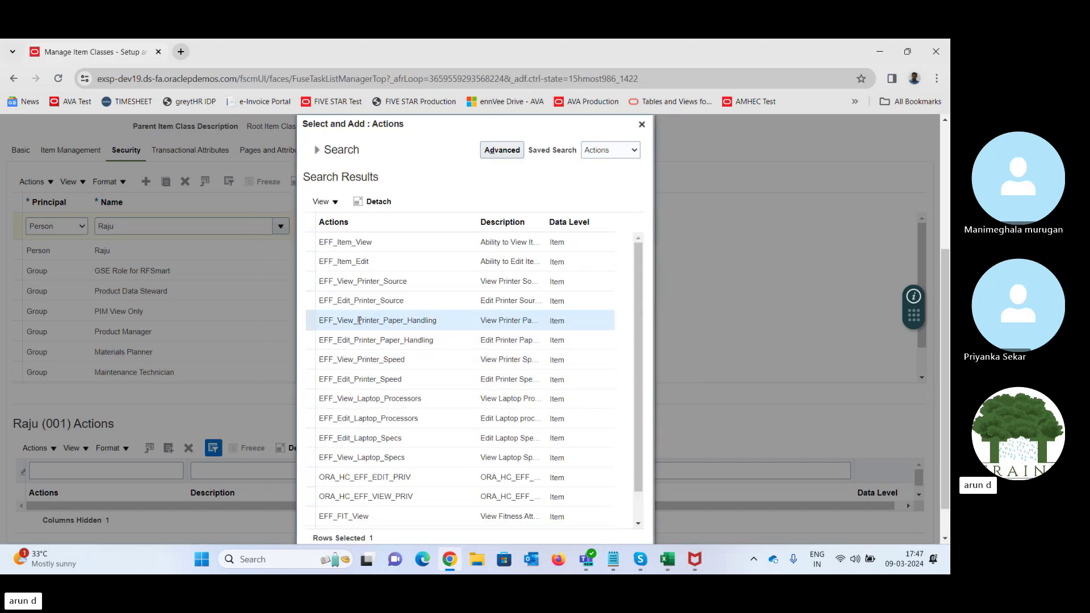
pyautogui.hotkey('ctrl', 'a')
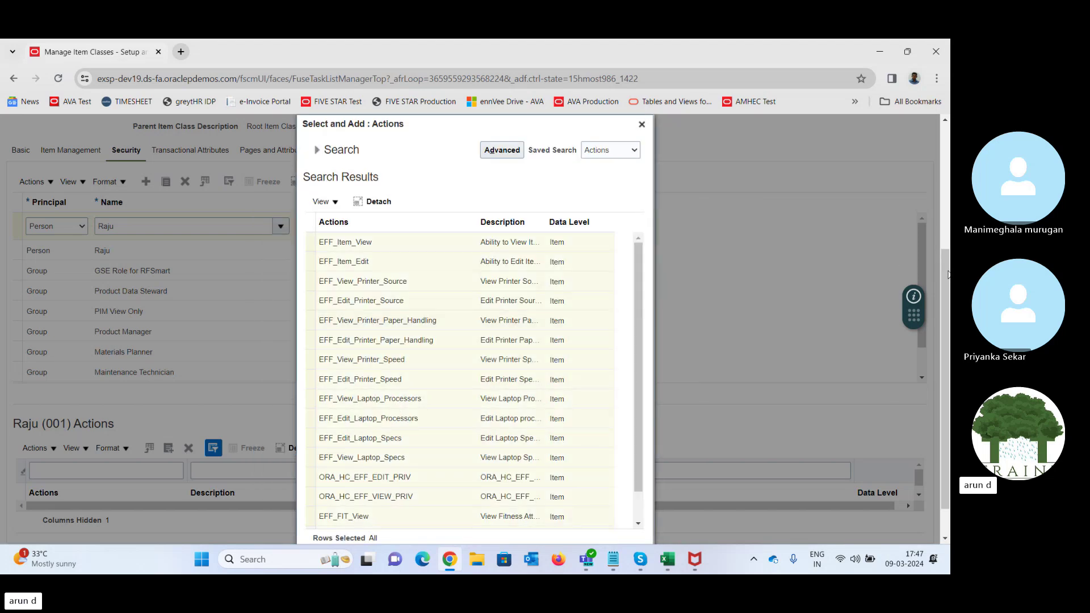
pyautogui.scroll(-1, 947, 275)
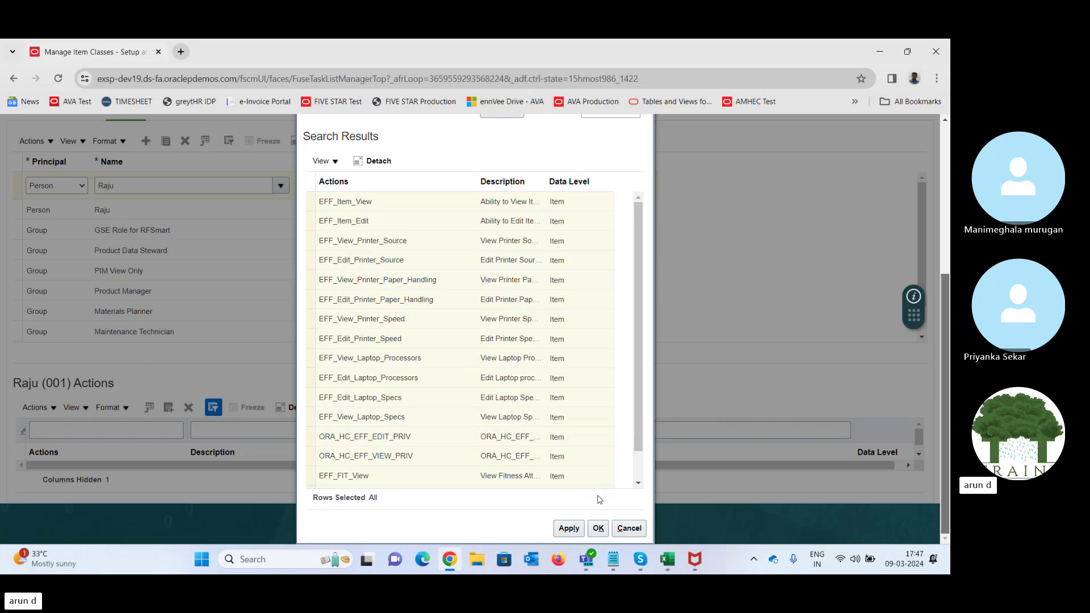
pyautogui.click(599, 528)
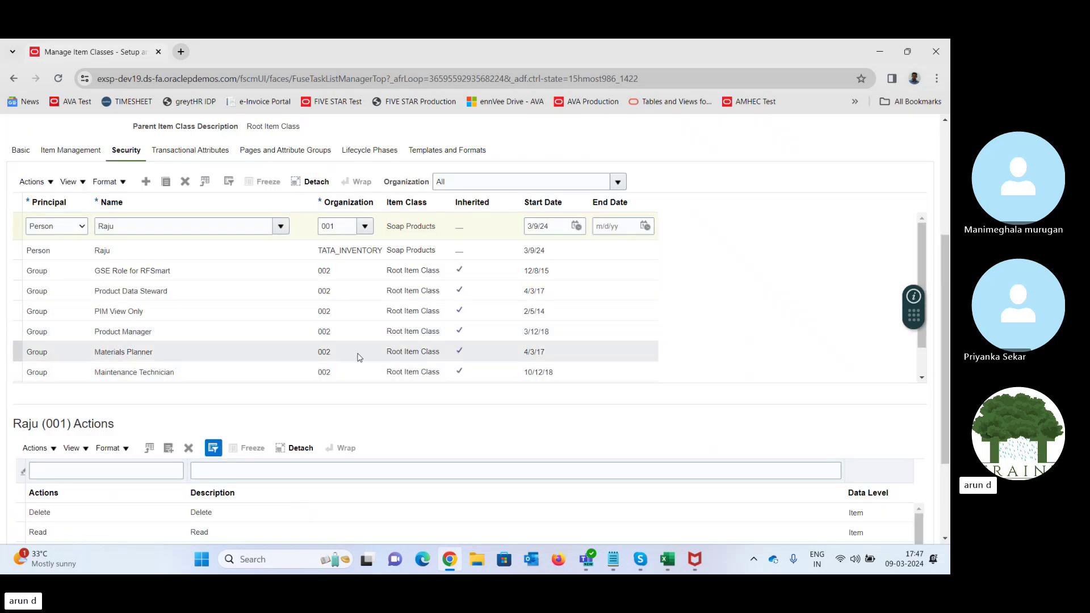
# - Add the item actions, including Delete, Read, Update and View Item Basic, to the TATA_INVENTORY row
pyautogui.click(127, 253)
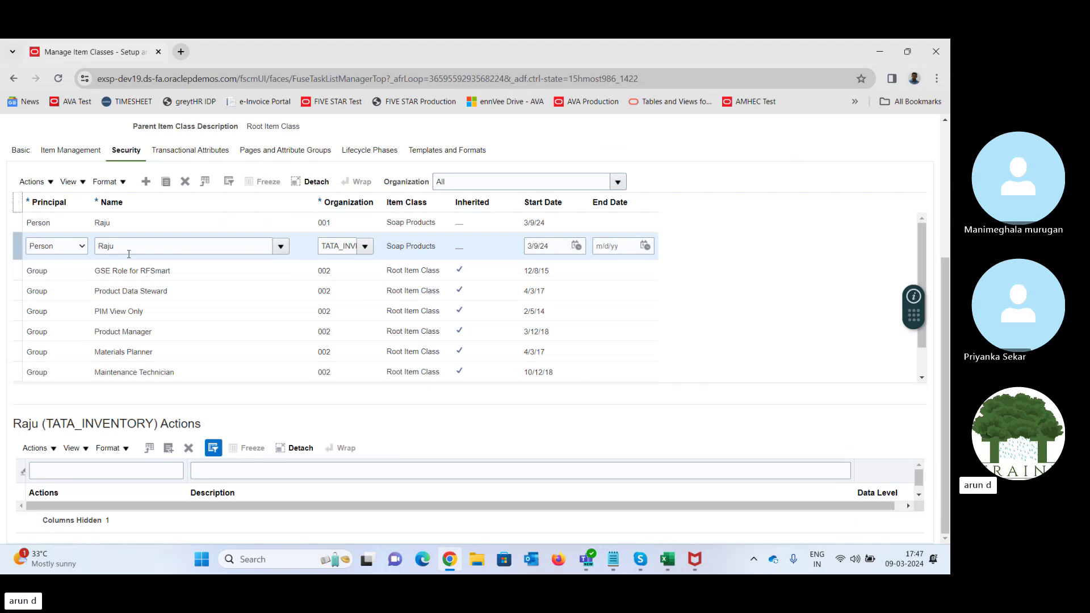
pyautogui.click(169, 449)
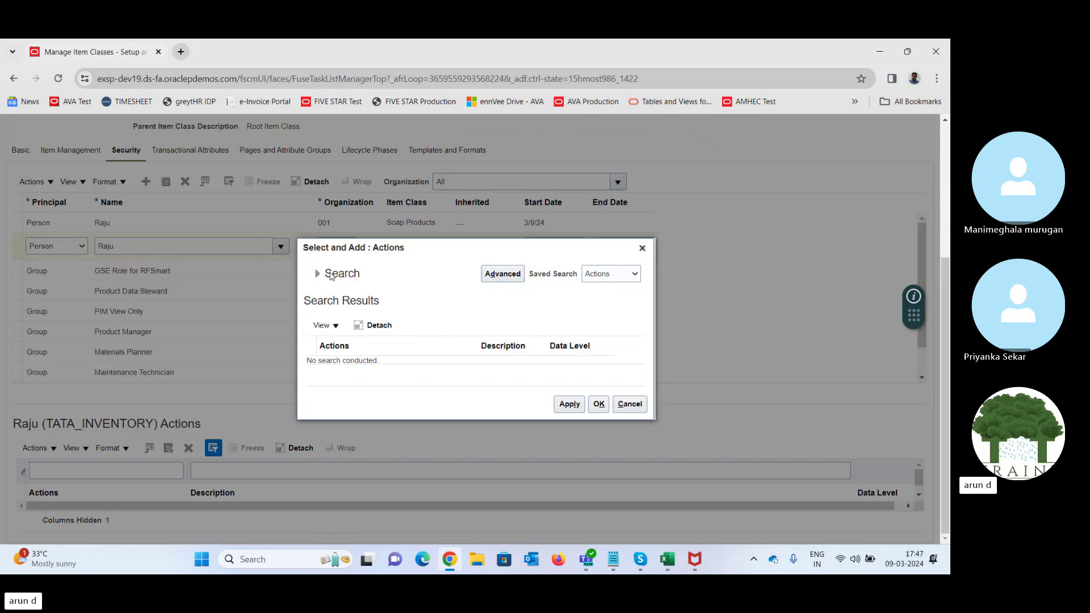
pyautogui.click(319, 274)
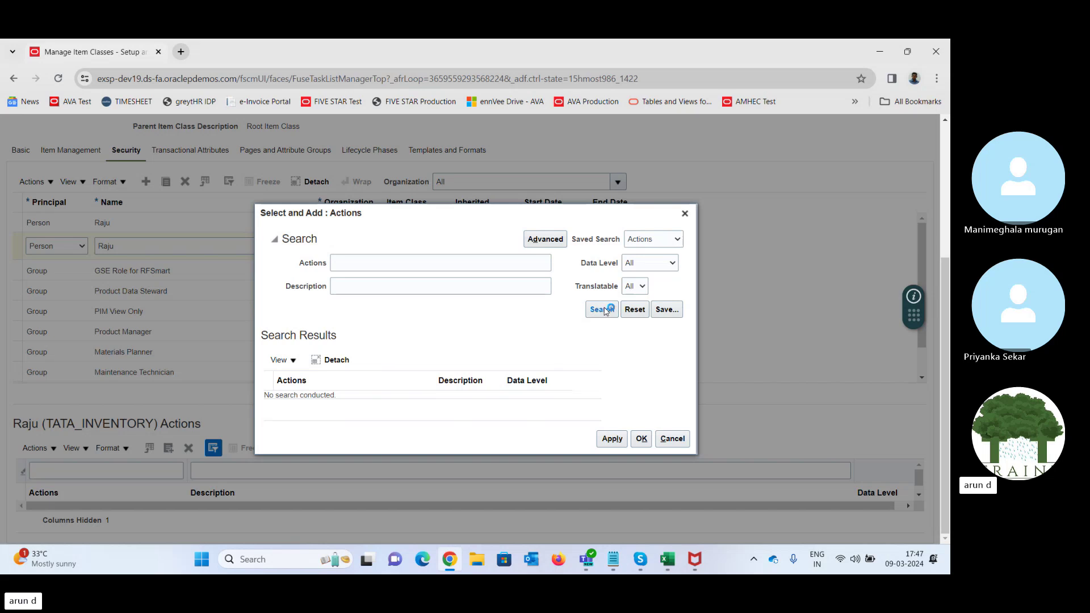
pyautogui.click(603, 309)
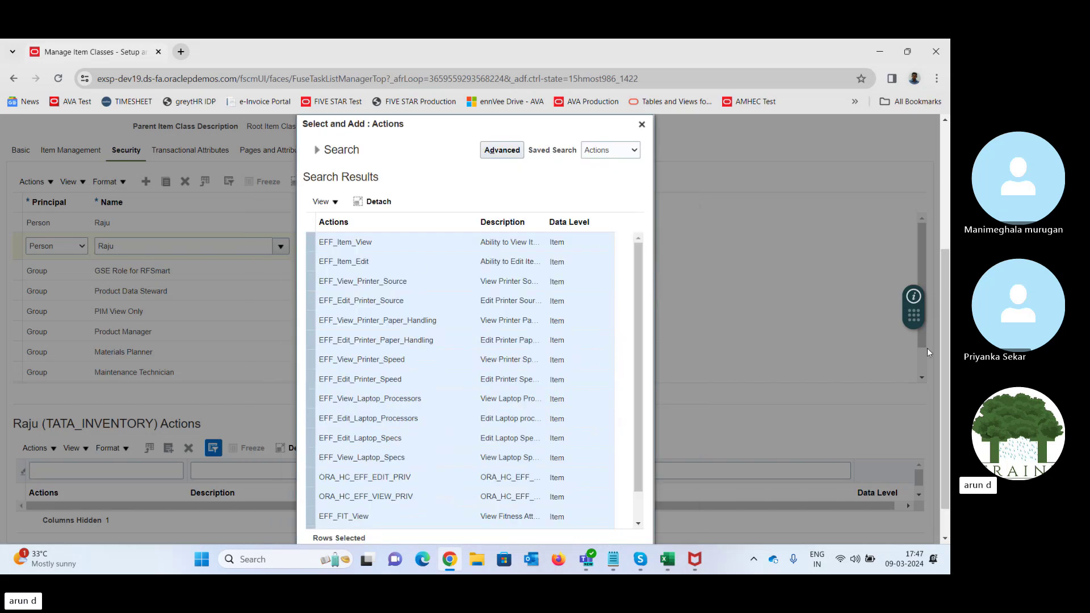
pyautogui.scroll(-1, 947, 356)
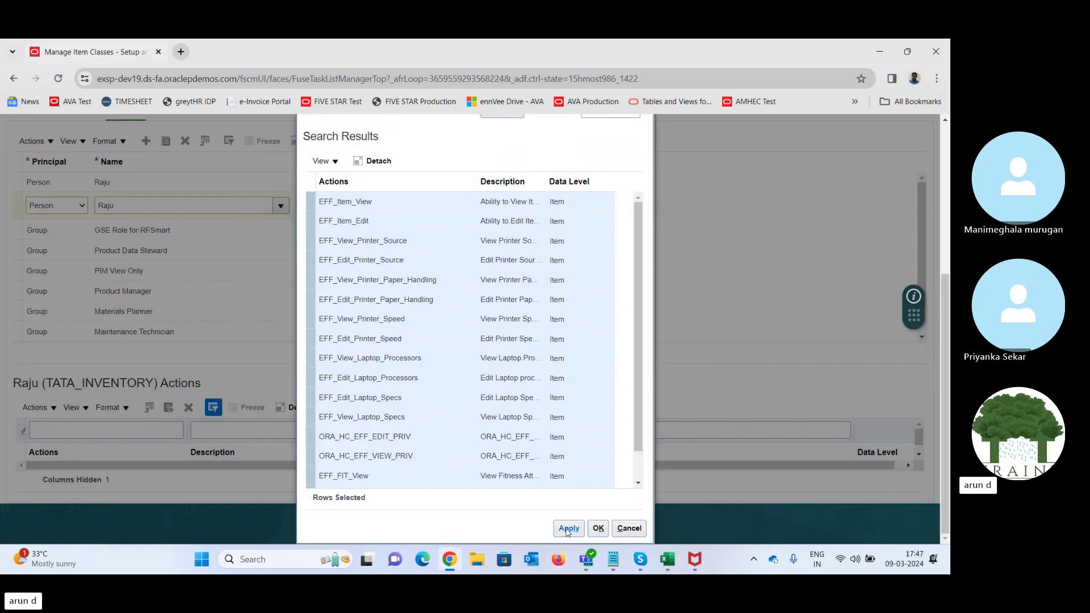
pyautogui.click(599, 528)
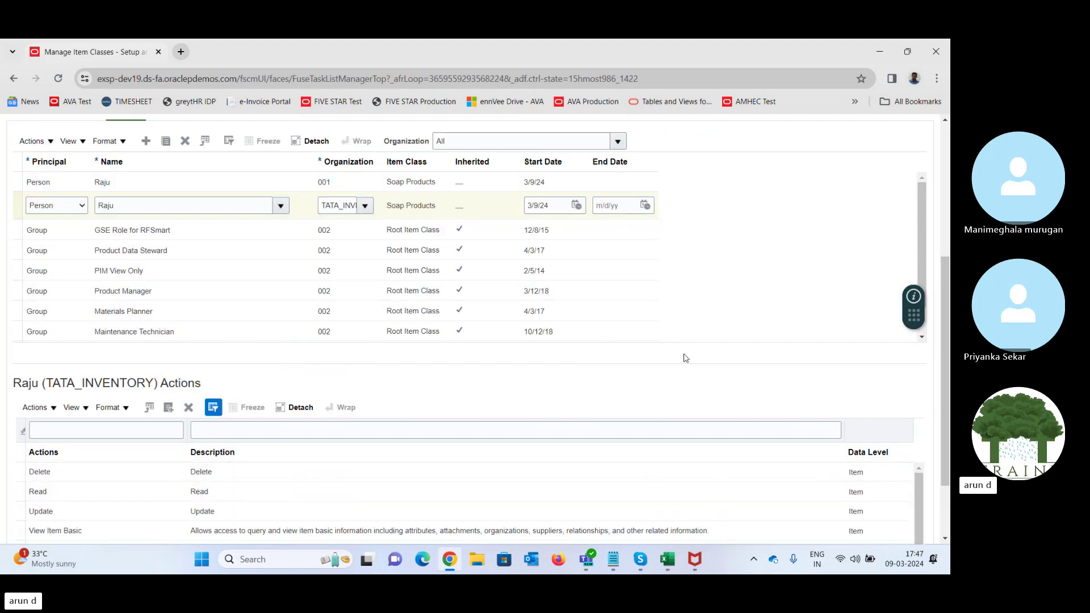
pyautogui.scroll(4, 738, 284)
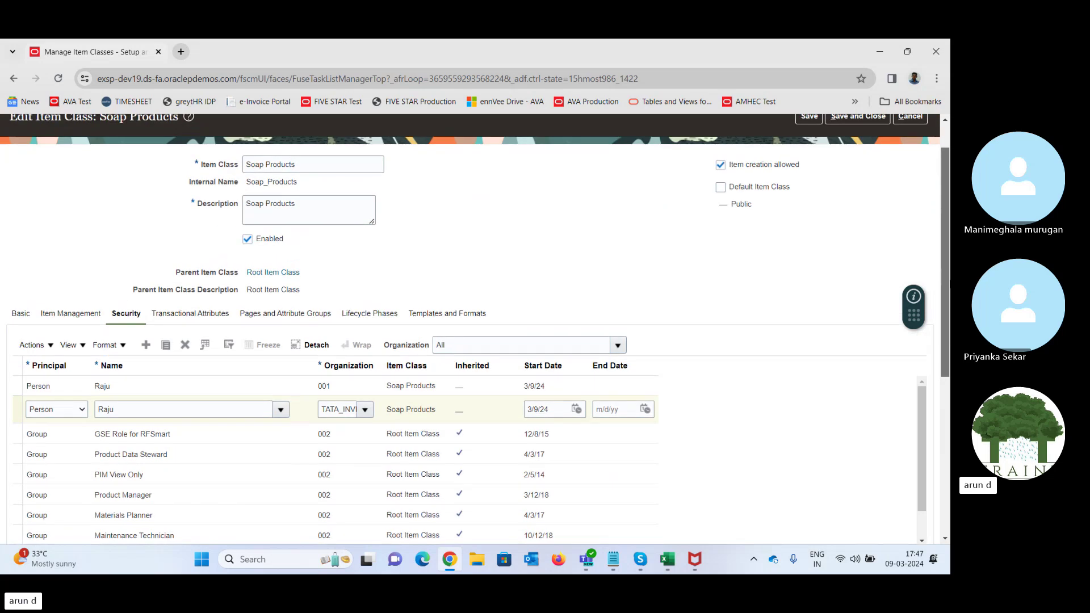
# - Save Soap Products and review Templates, Transactional Attributes, Pages, Lifecycle Phases and Item Management tabs
pyautogui.click(809, 116)
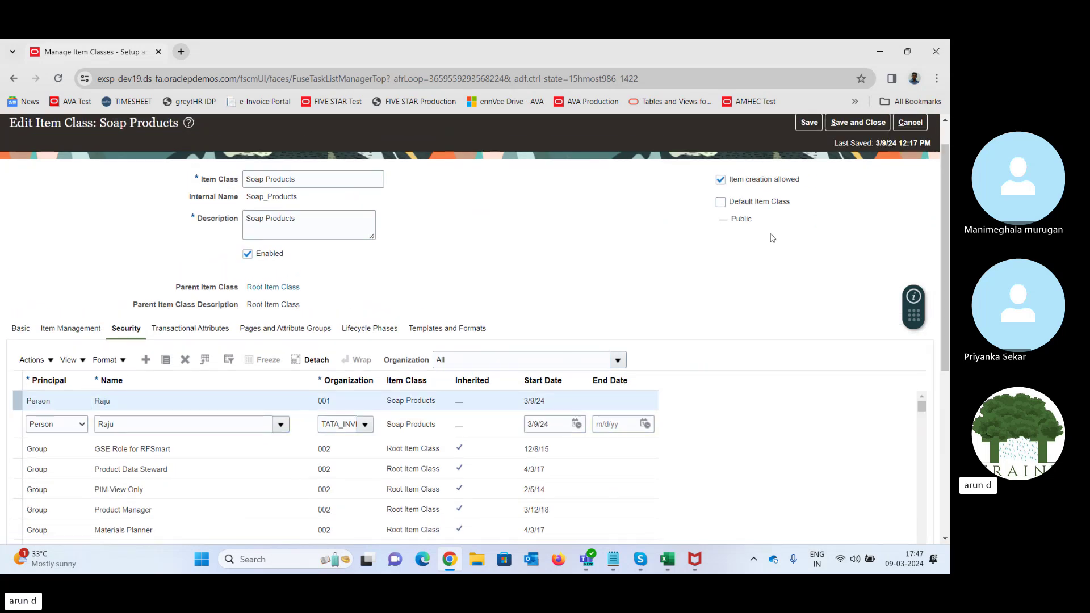
pyautogui.scroll(-2, 475, 329)
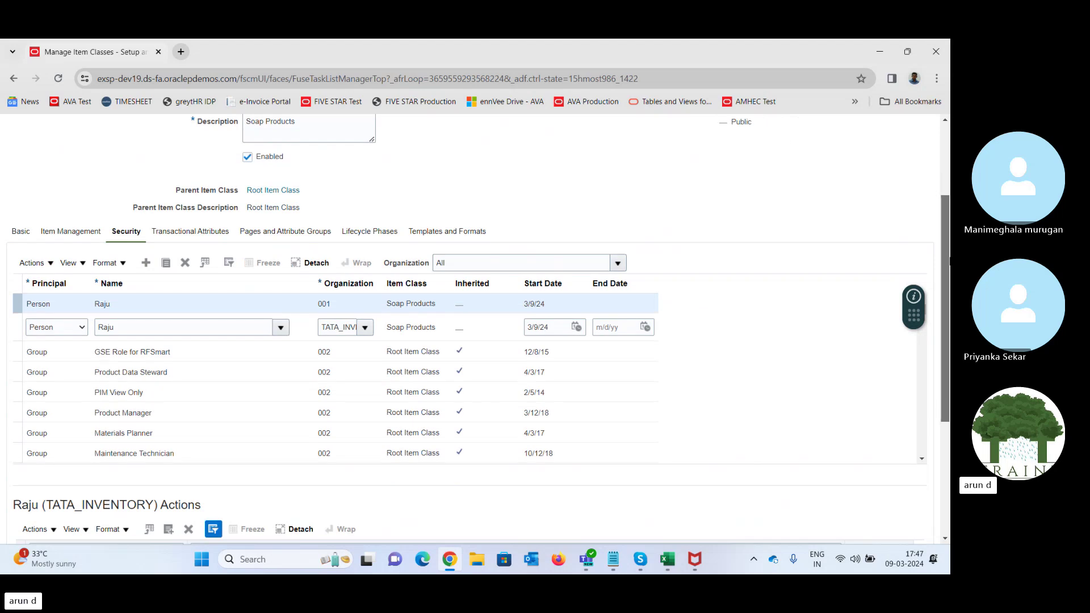
pyautogui.click(427, 233)
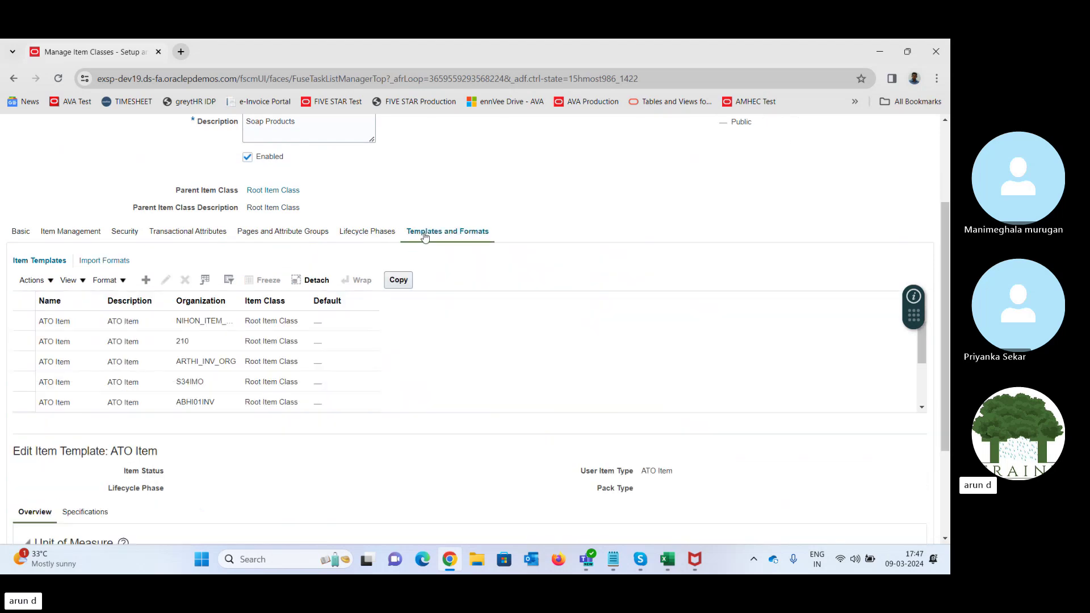
pyautogui.click(178, 231)
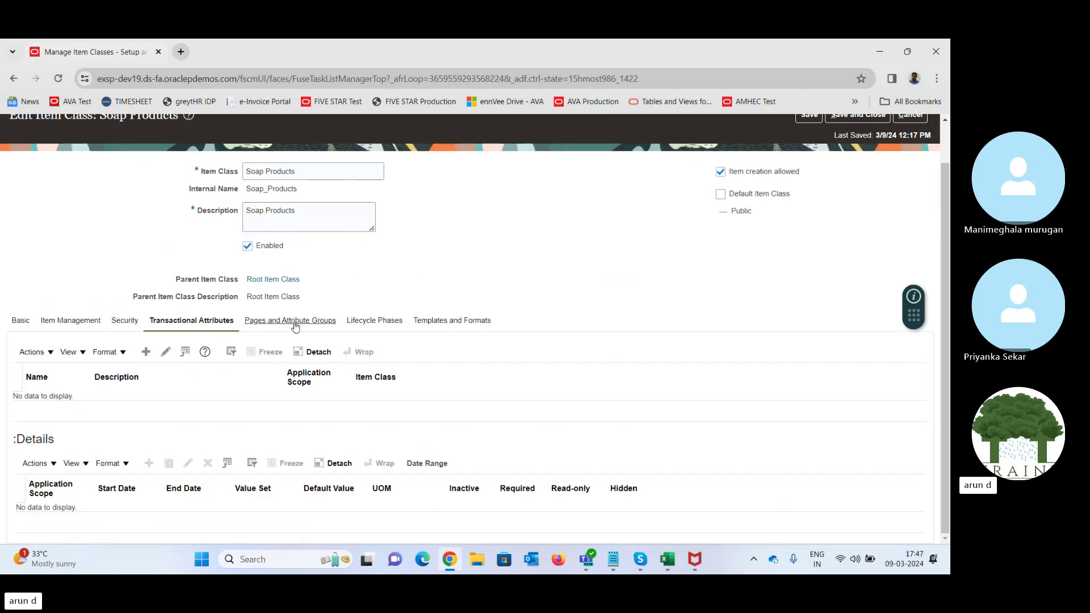
pyautogui.click(258, 322)
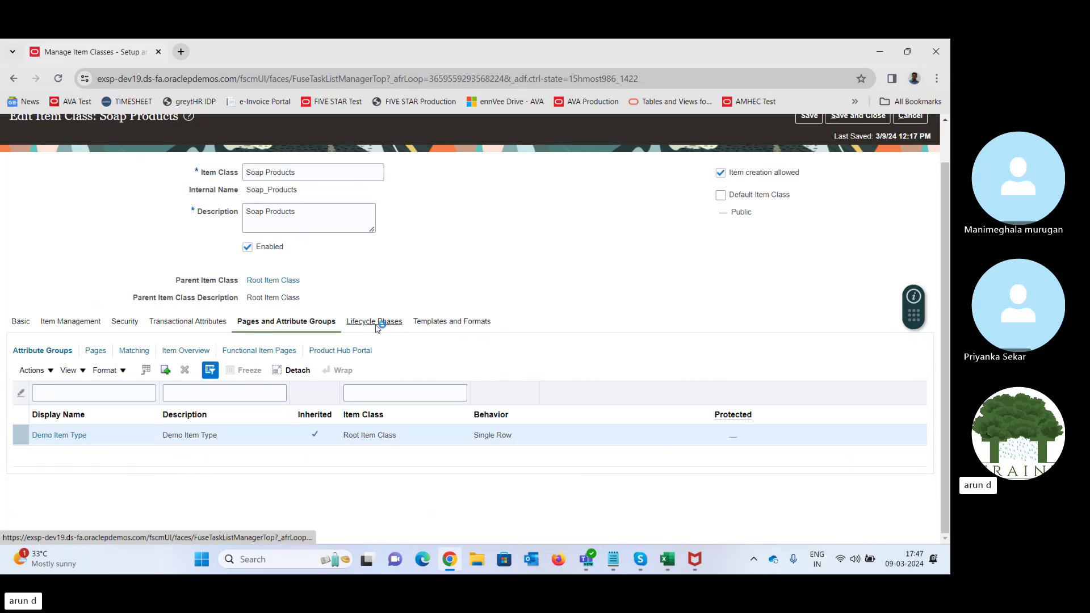
pyautogui.click(376, 322)
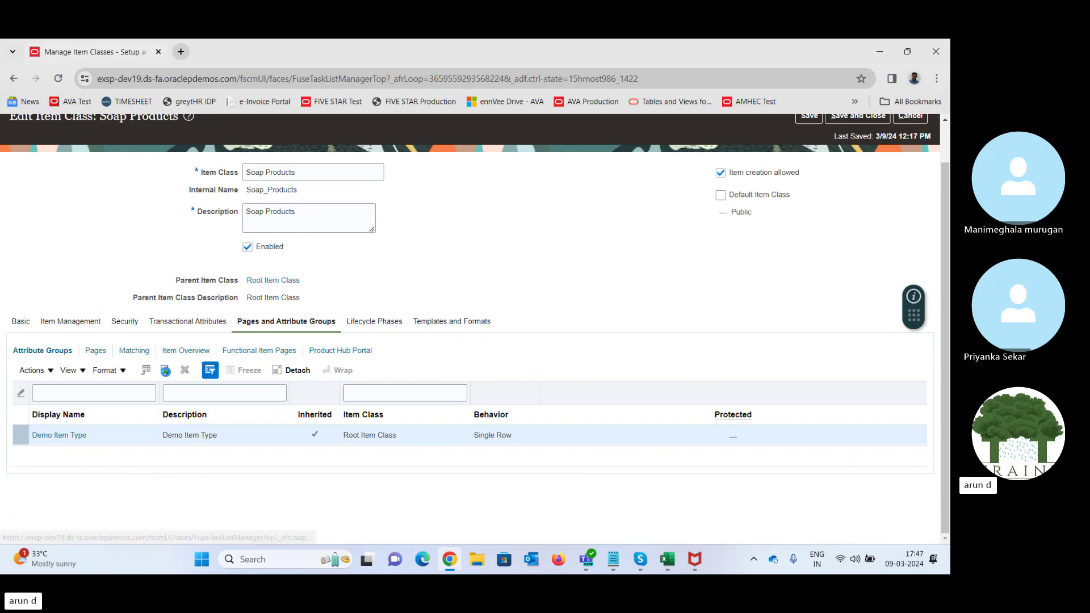
pyautogui.click(70, 321)
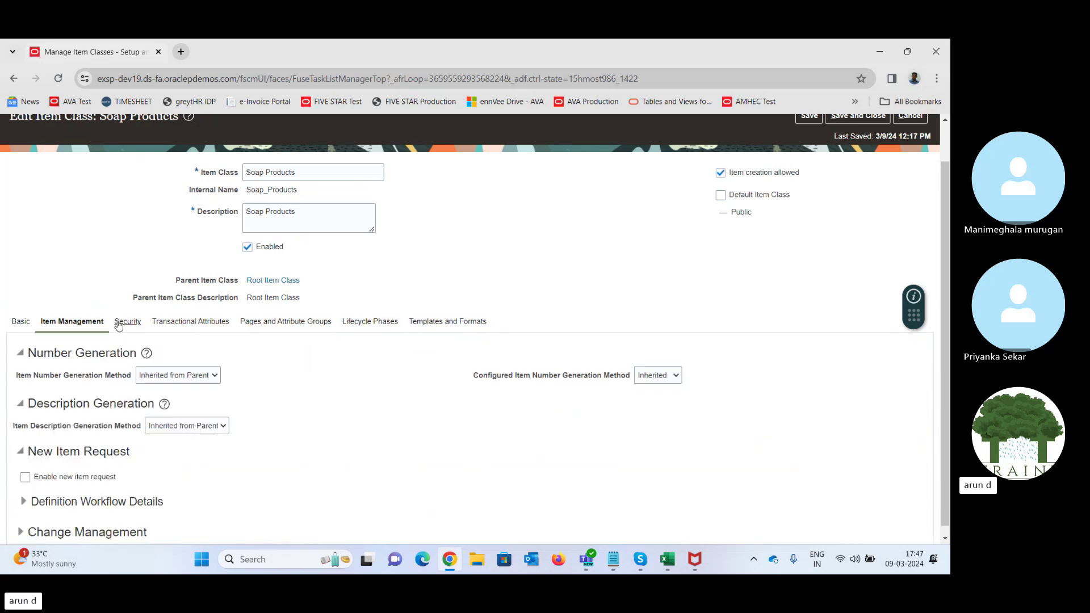
pyautogui.click(132, 322)
pyautogui.click(71, 322)
pyautogui.click(190, 379)
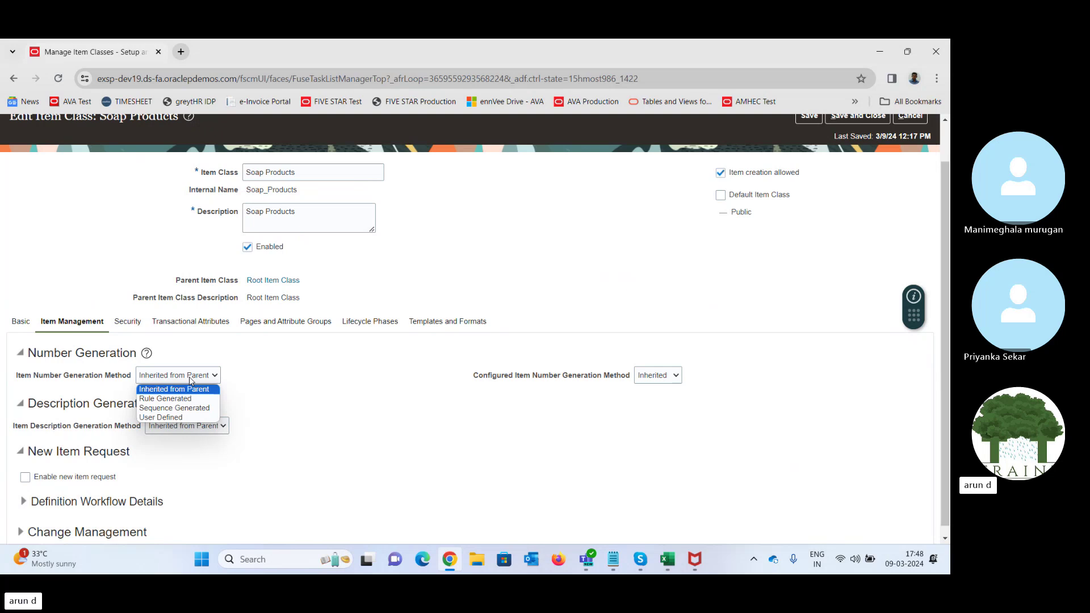
pyautogui.click(479, 193)
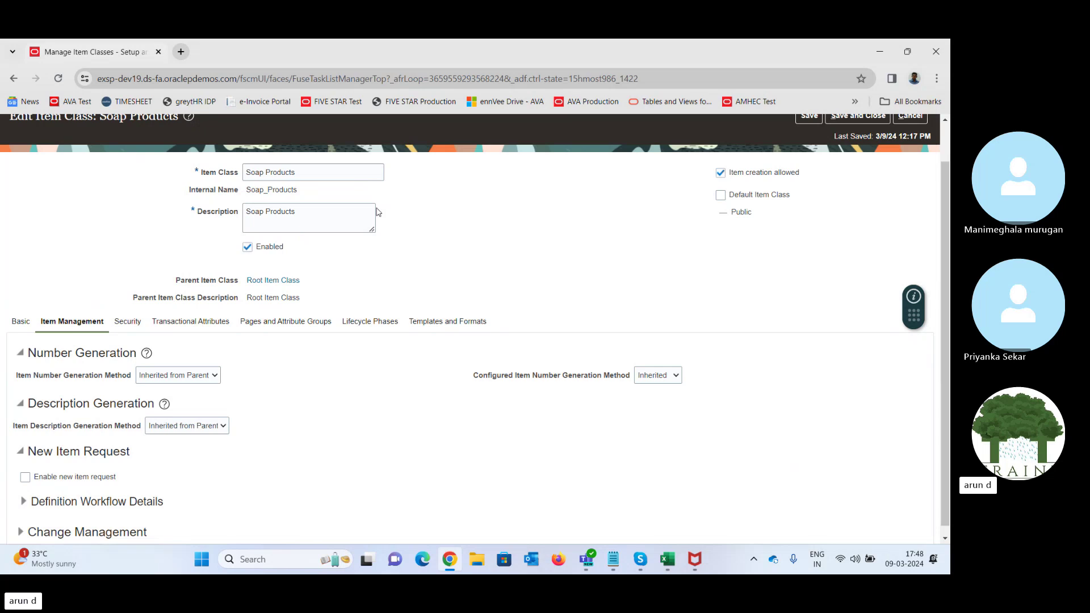
pyautogui.click(198, 373)
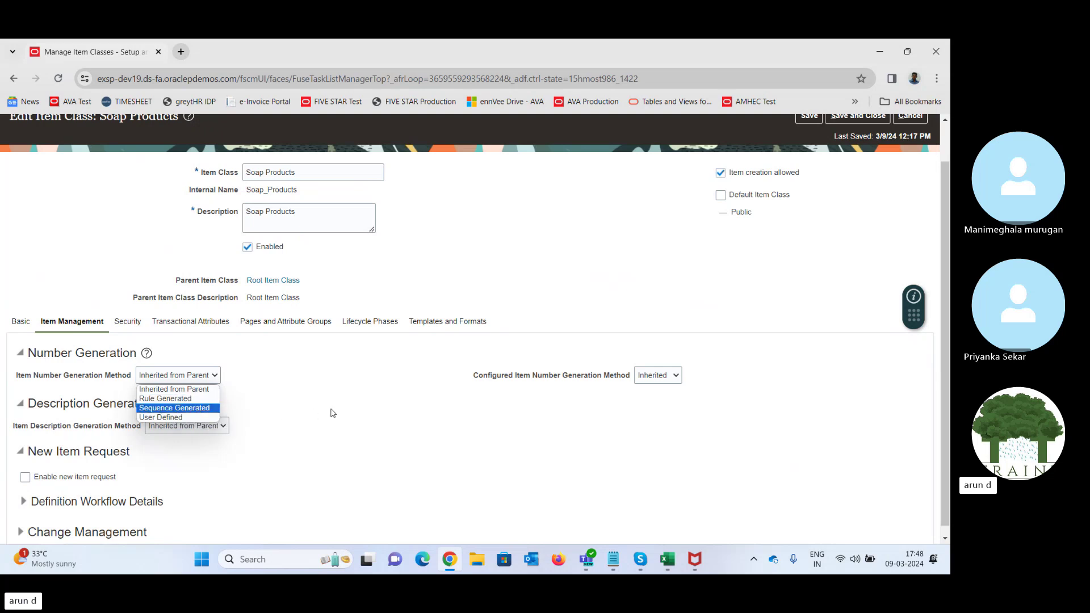
pyautogui.click(316, 381)
pyautogui.click(174, 377)
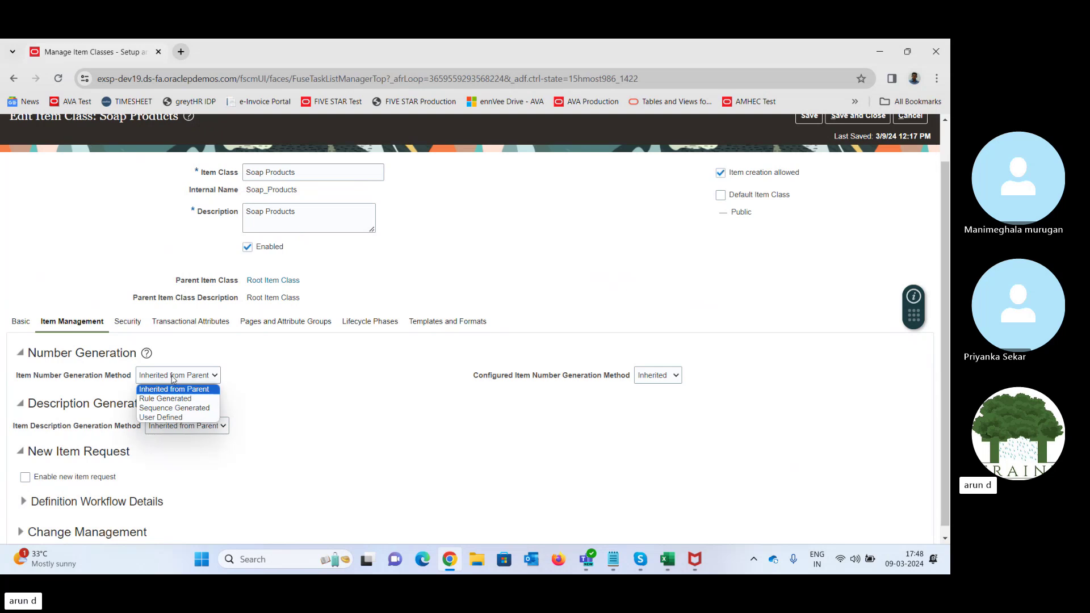
pyautogui.click(321, 380)
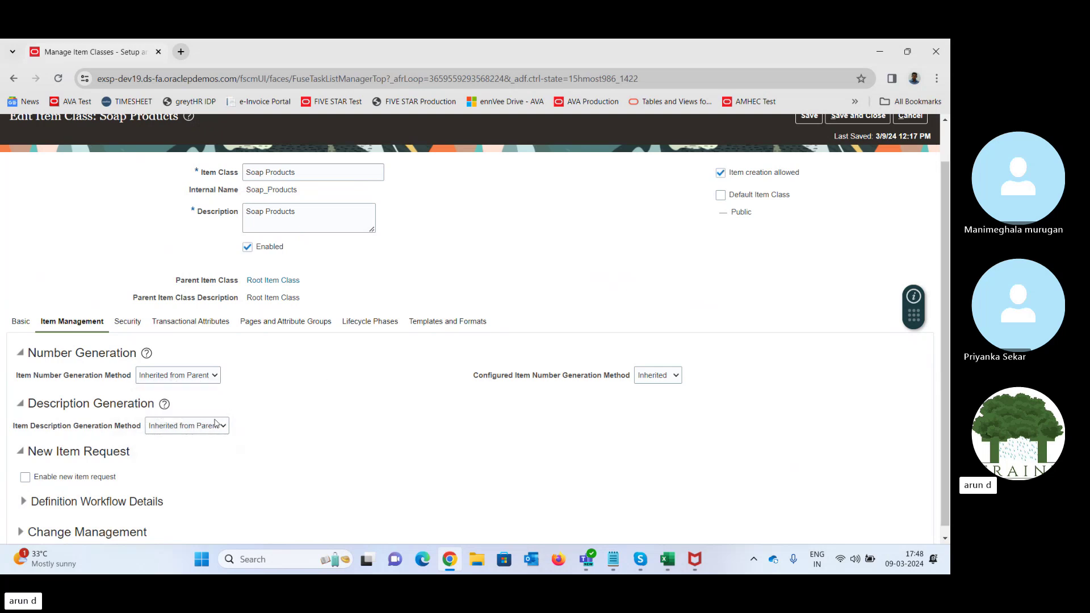
pyautogui.click(190, 428)
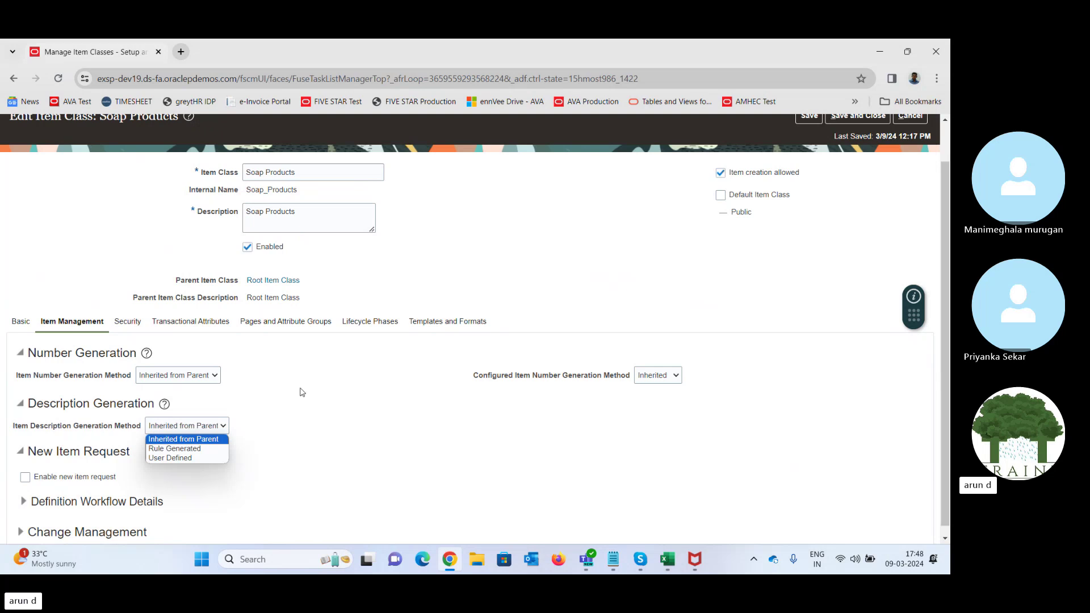
pyautogui.click(313, 407)
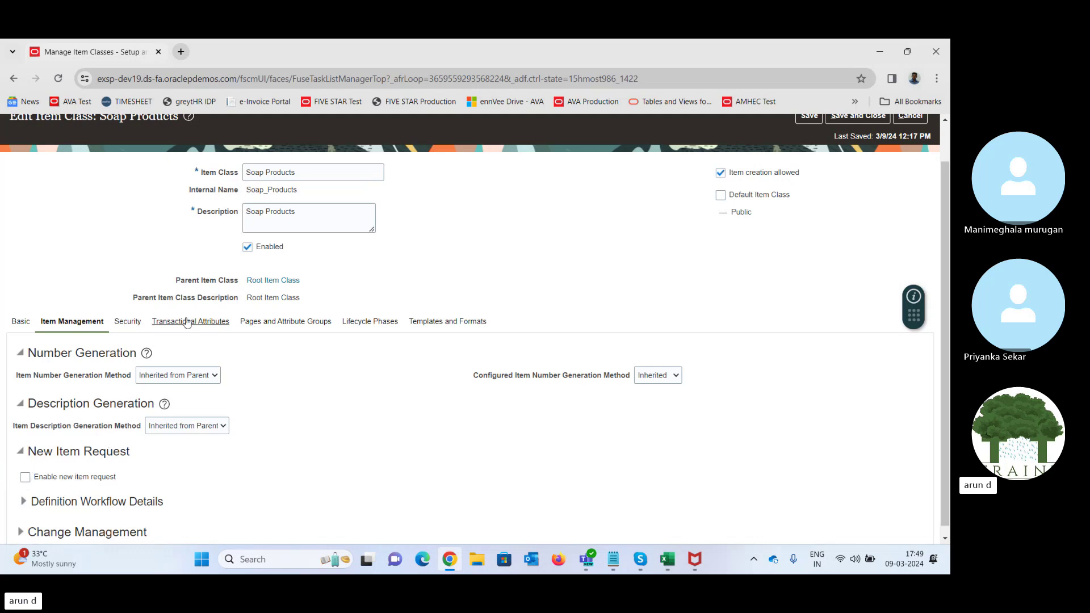
# - Review Soap Products' basic details, hierarchy and the Brochure attachment category
pyautogui.click(21, 322)
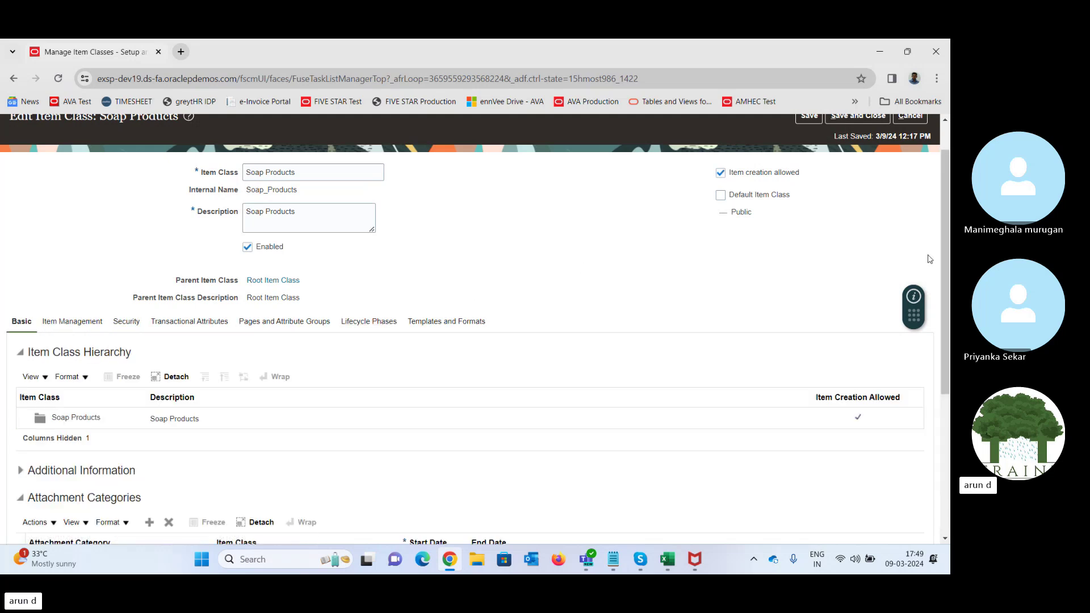
pyautogui.moveTo(948, 250); pyautogui.dragTo(950, 407)
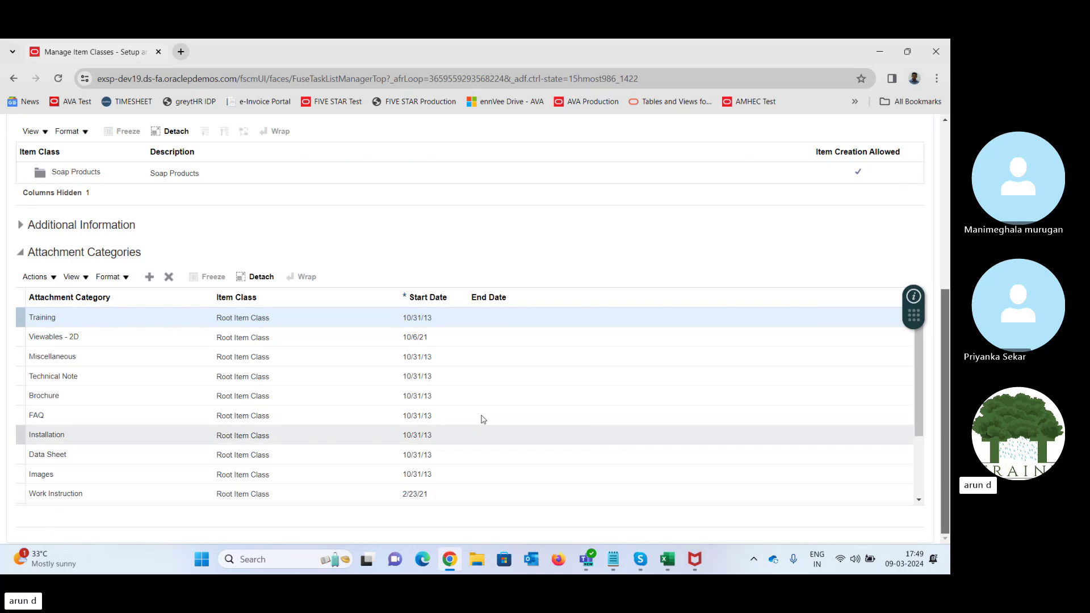
pyautogui.click(196, 398)
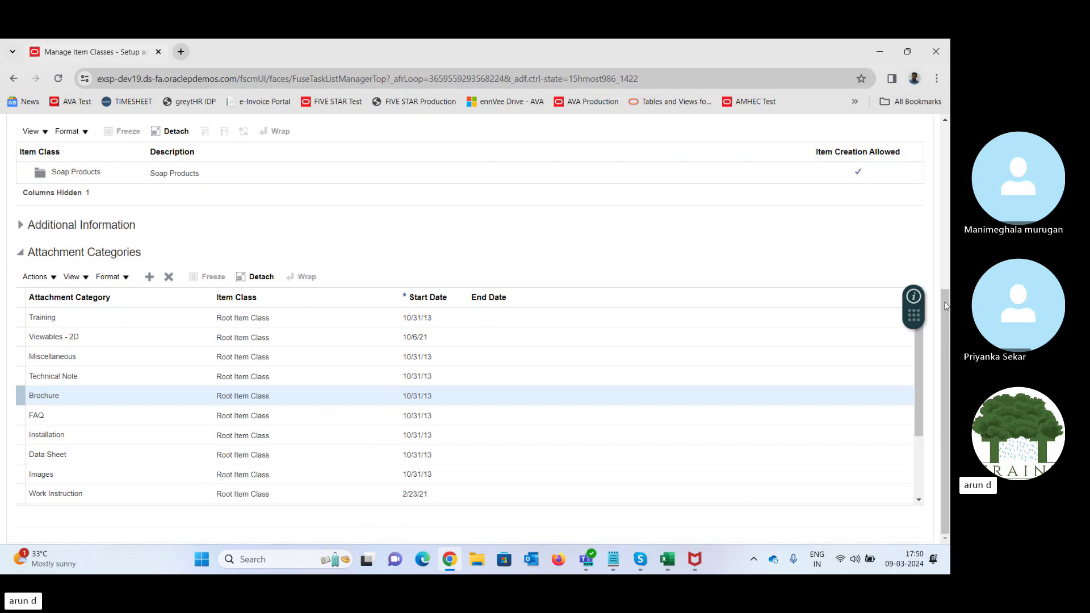
pyautogui.moveTo(946, 305); pyautogui.dragTo(940, 173)
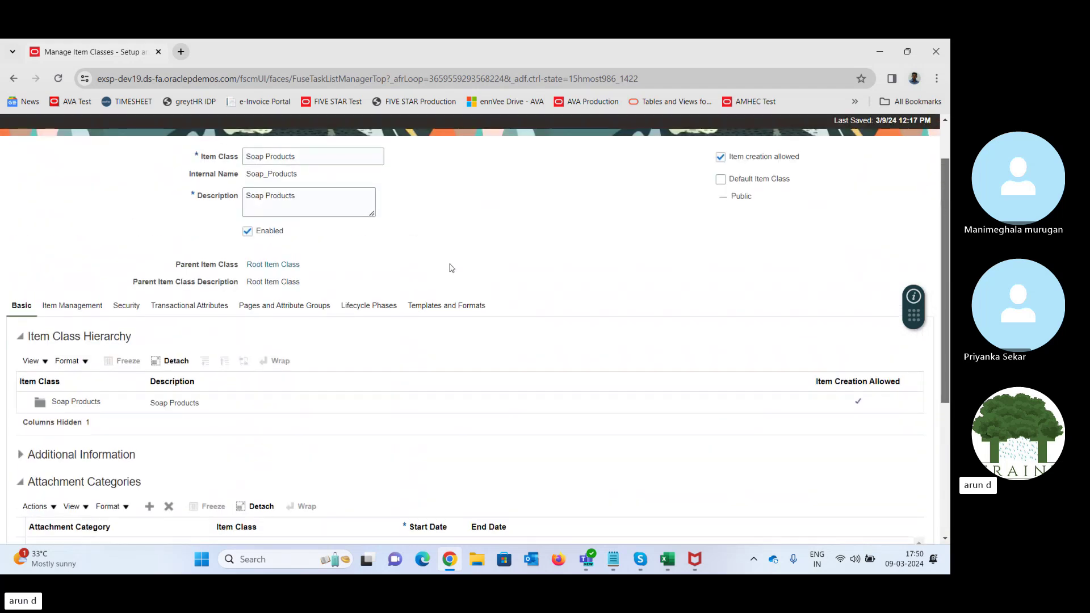
# - Add a new item template named Soap Products under Templates and Formats
pyautogui.click(433, 307)
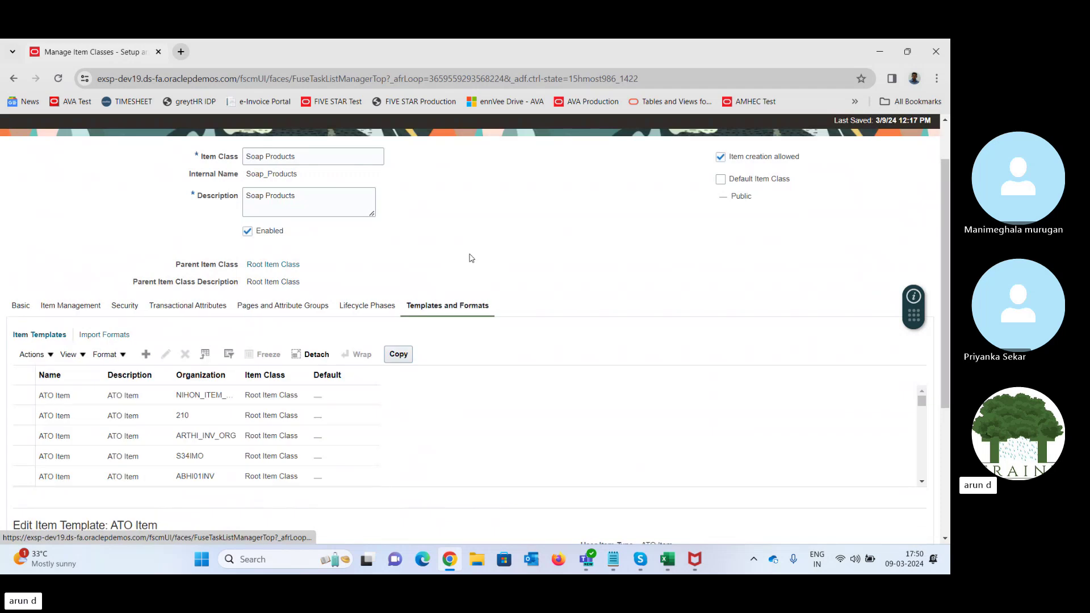
pyautogui.click(74, 395)
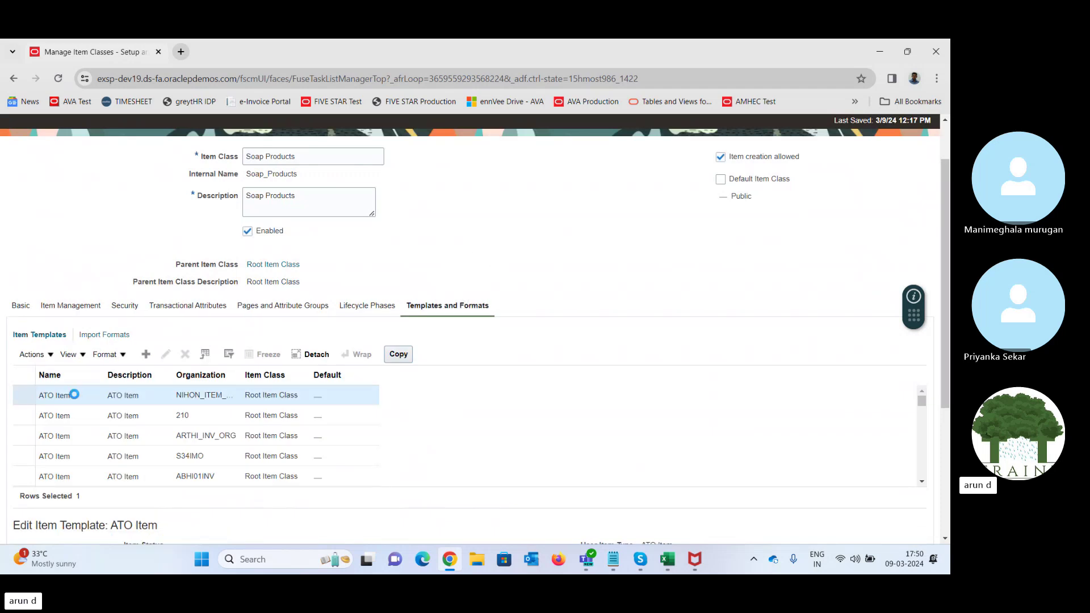
pyautogui.click(146, 355)
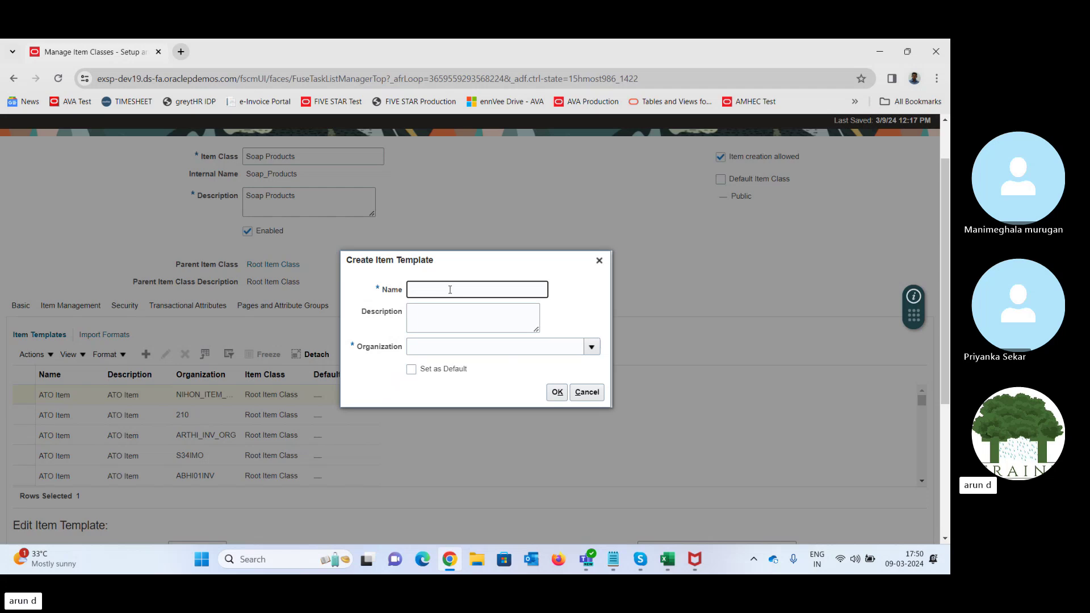
pyautogui.write('Soap Products')
pyautogui.press('Tab')
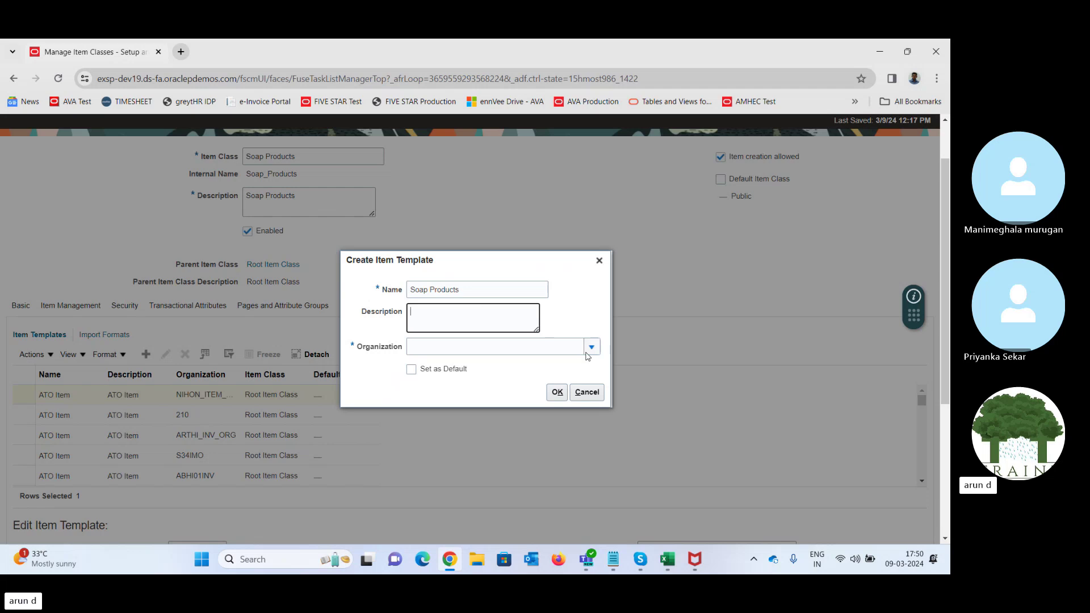
# - Search for and assign the TATA_INVENTORY organization, then create the template
pyautogui.click(592, 347)
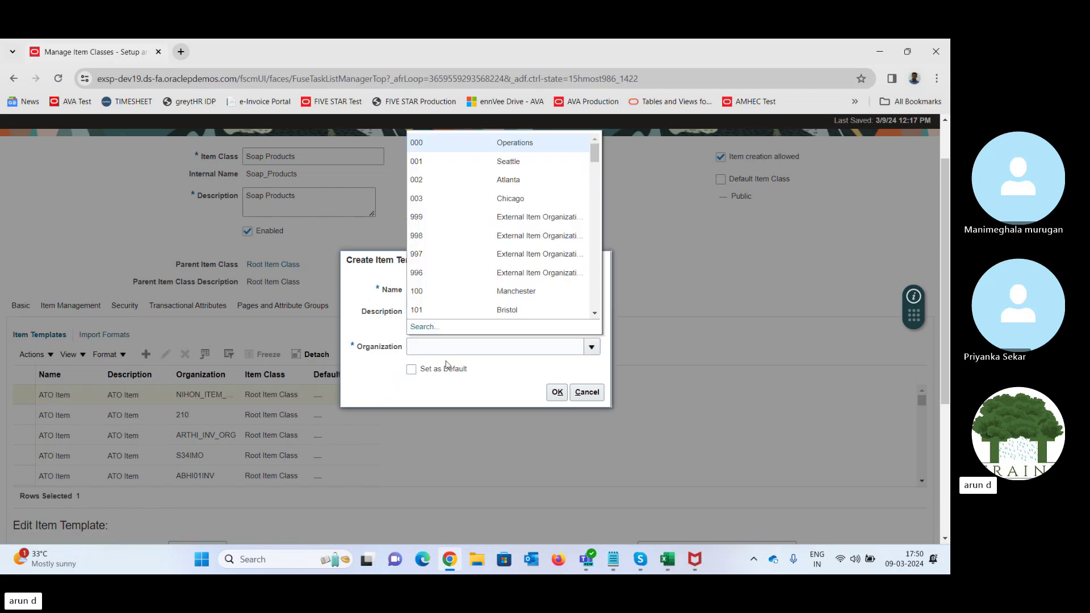
pyautogui.click(422, 328)
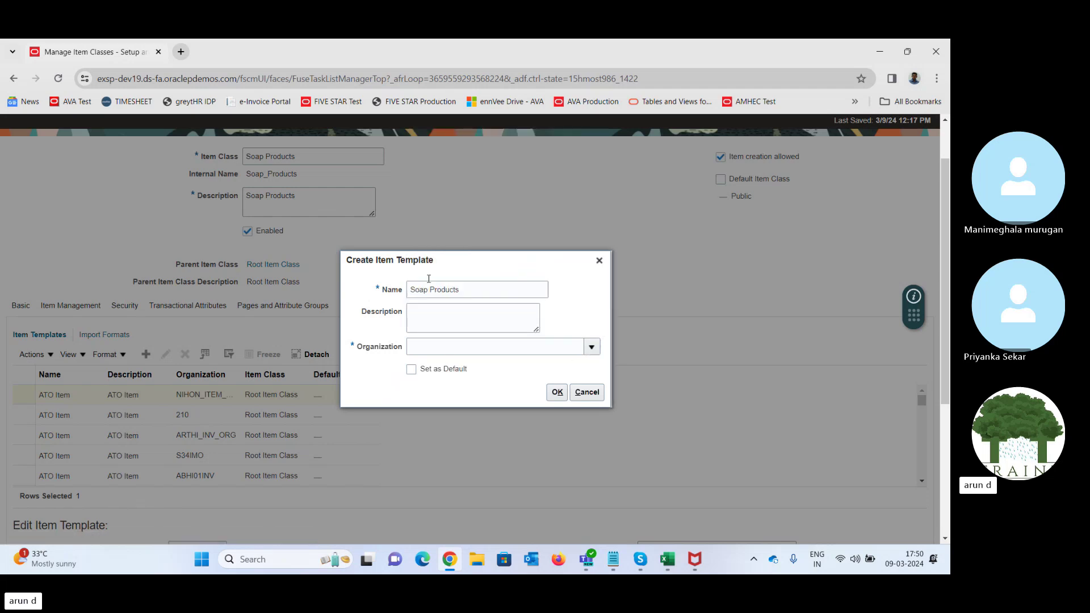
pyautogui.write('TAT')
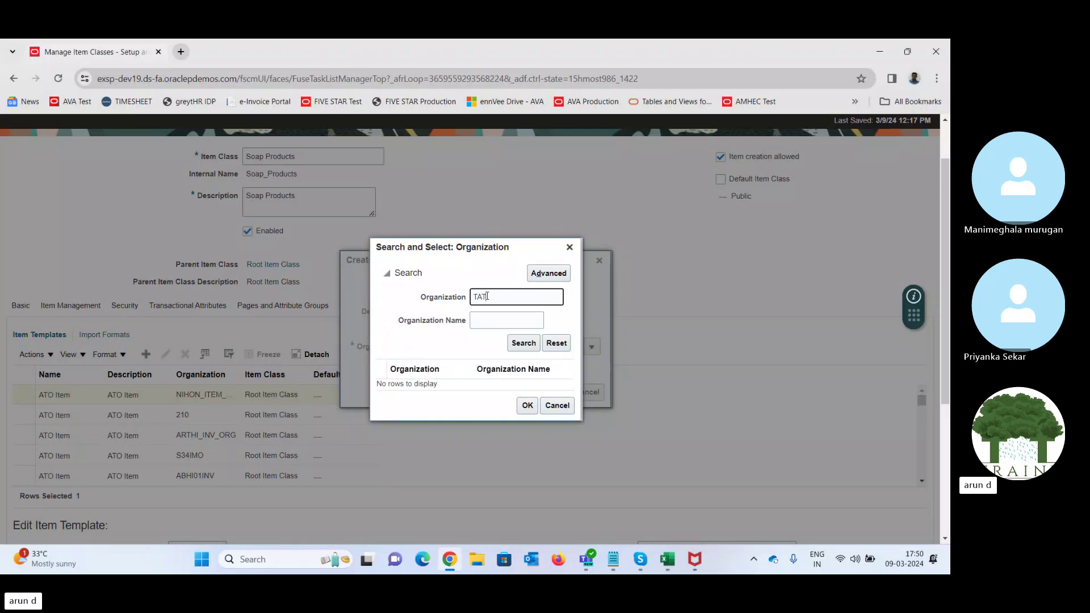
pyautogui.press('Tab')
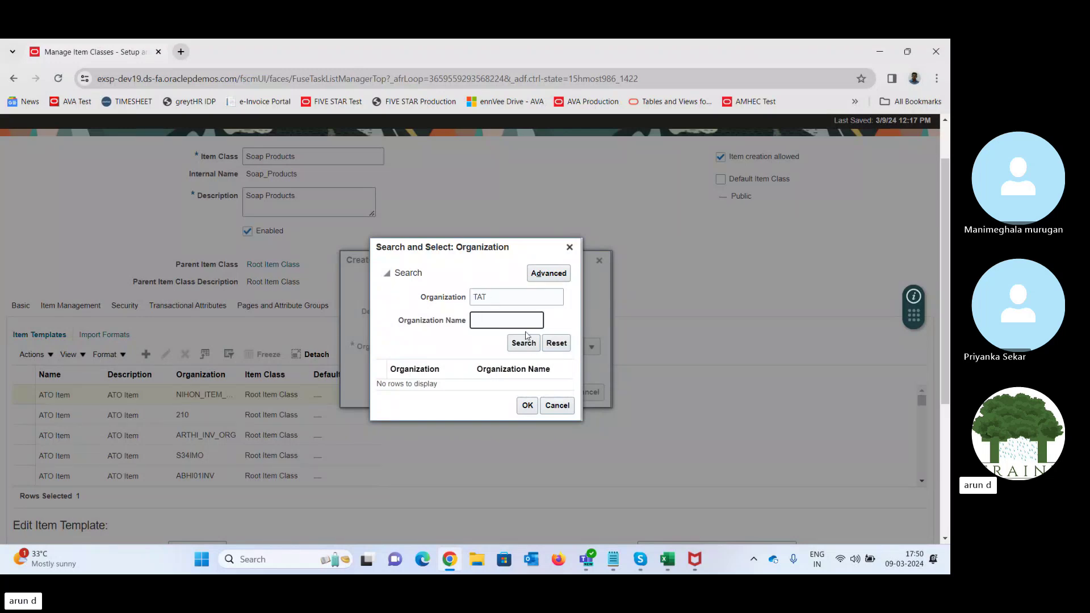
pyautogui.click(524, 343)
pyautogui.click(470, 383)
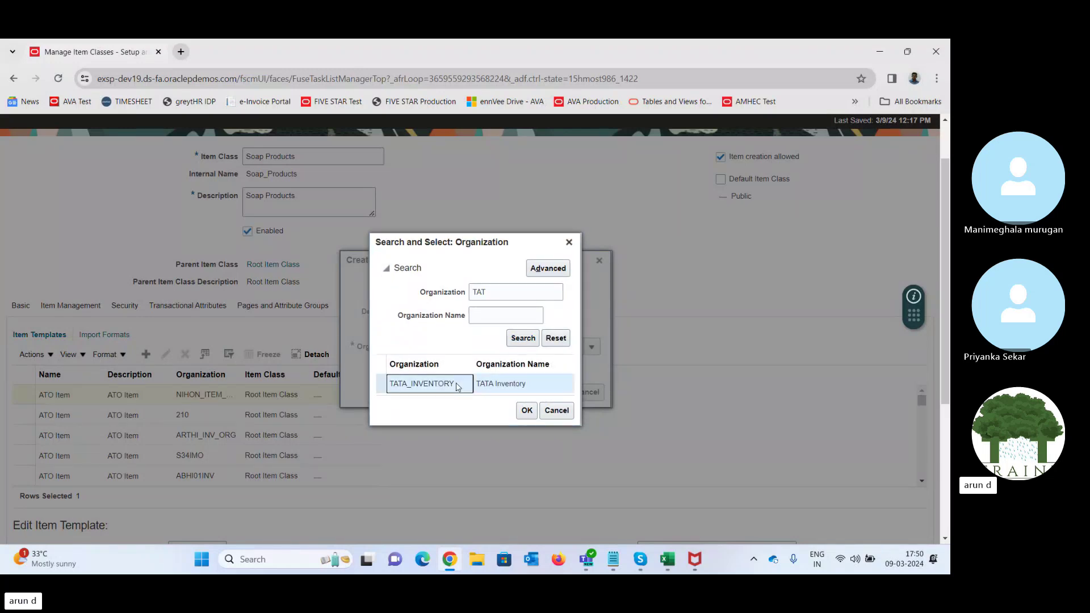
pyautogui.click(527, 410)
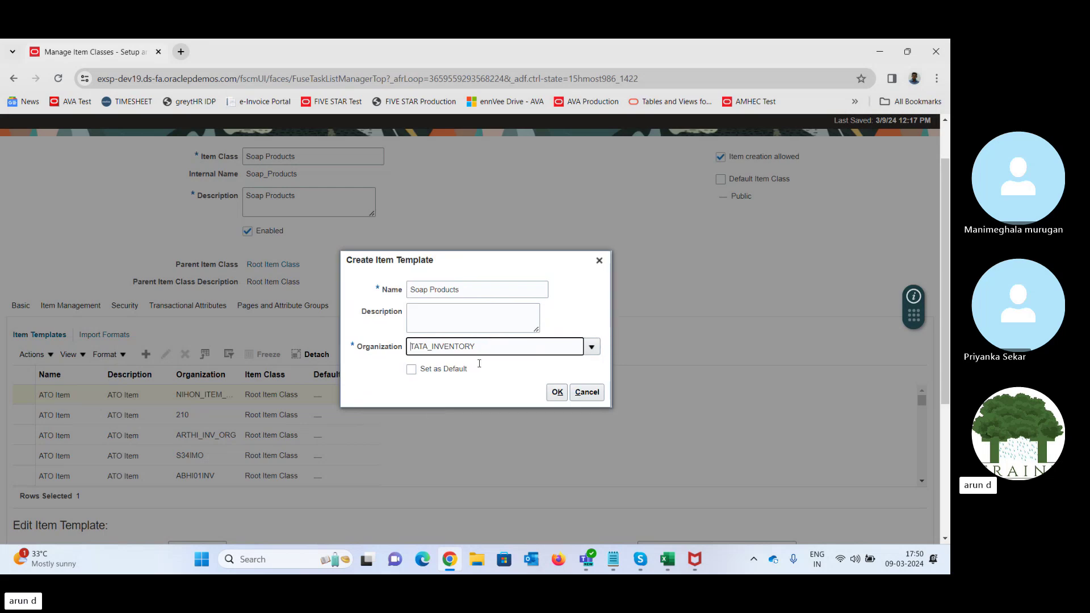
pyautogui.click(556, 392)
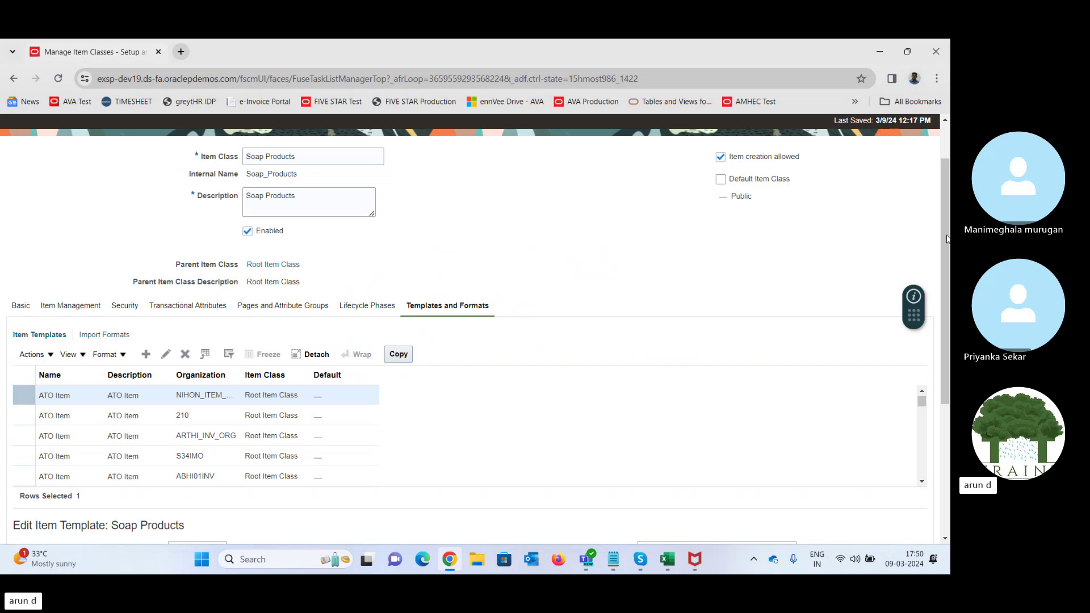
# - Set the template's primary unit of measure to Ea, then switch to the Excel notes workbook
pyautogui.scroll(-4, 949, 247)
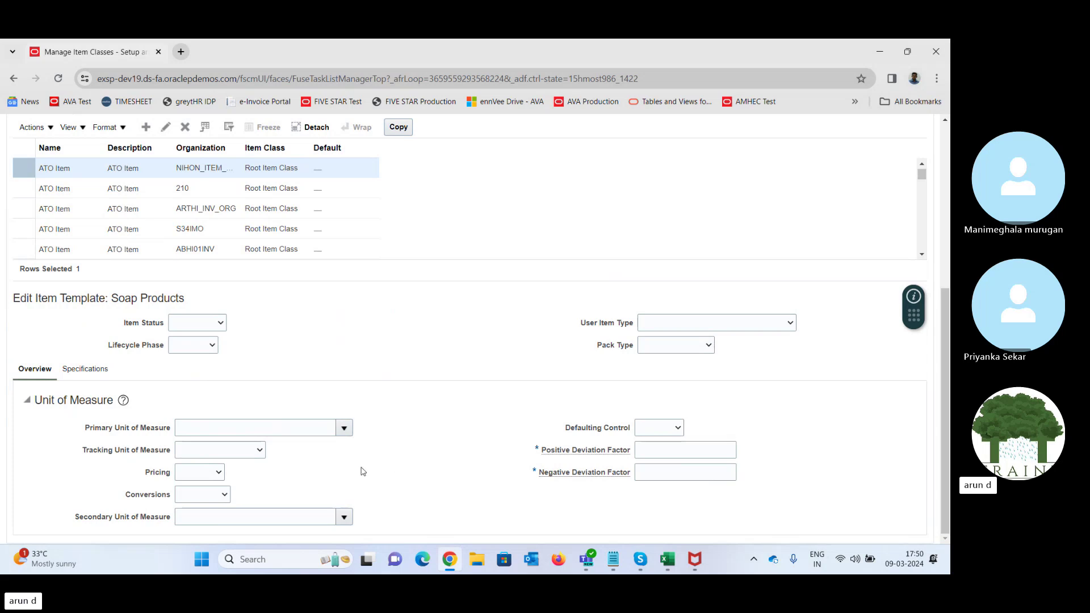
pyautogui.click(343, 429)
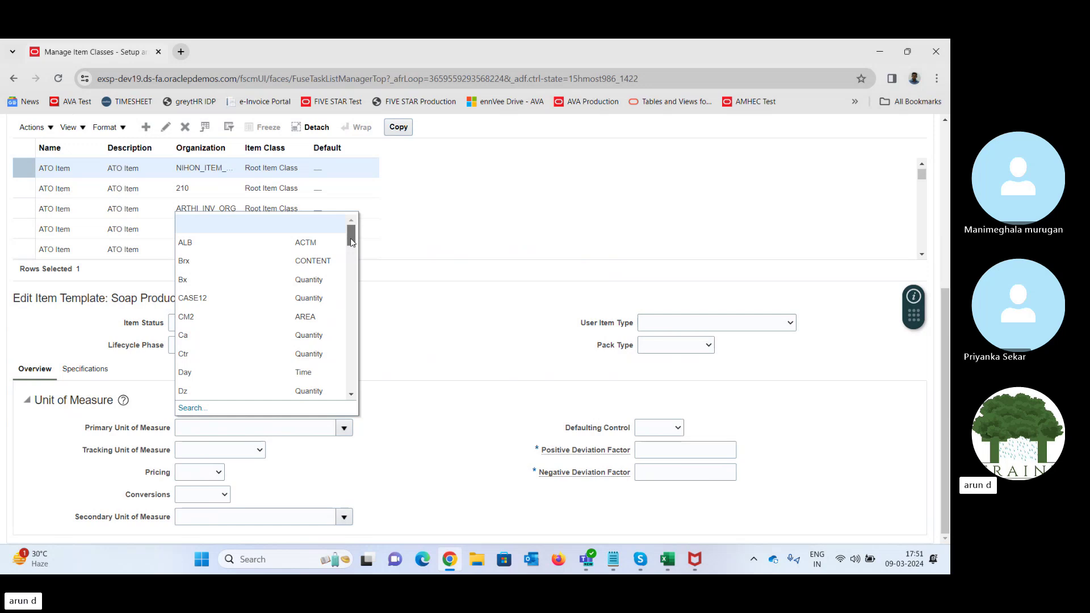
pyautogui.moveTo(351, 242); pyautogui.dragTo(351, 251)
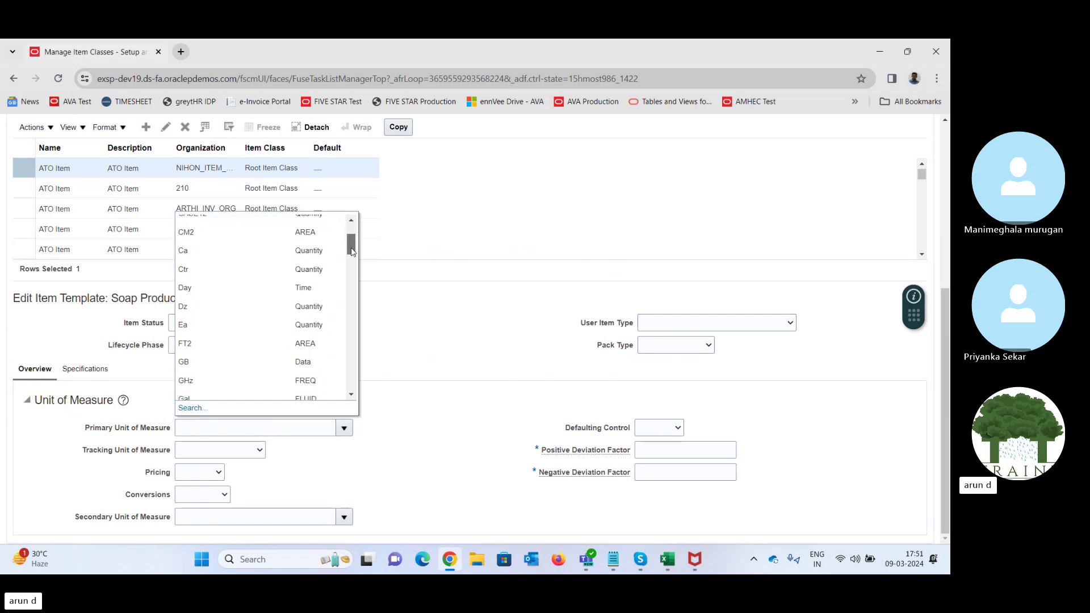
pyautogui.click(252, 326)
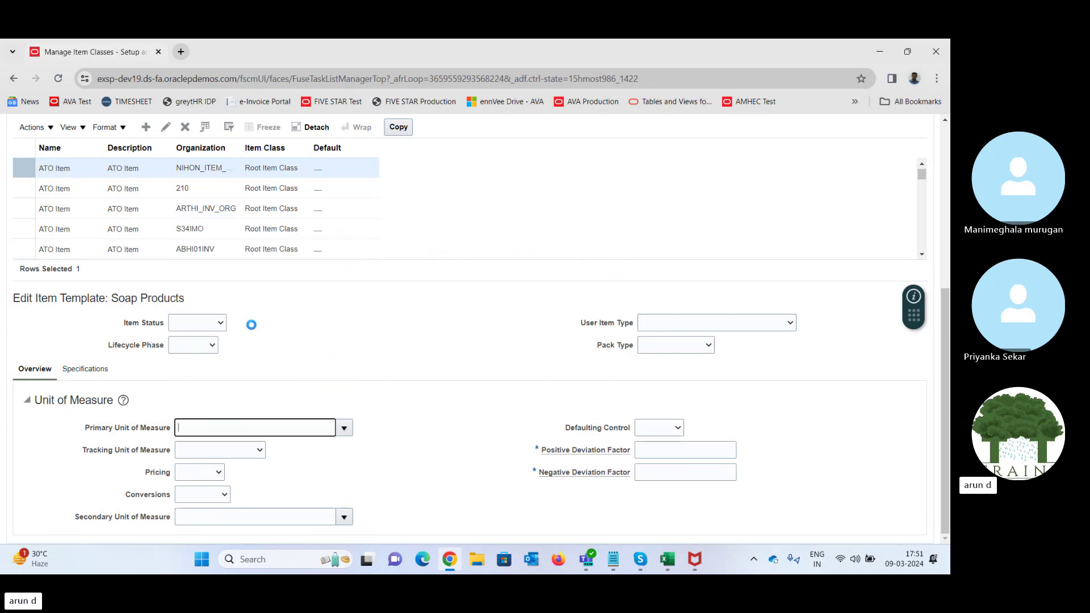
pyautogui.click(673, 560)
# - Enter Soap into column B of the notes sheet
pyautogui.click(192, 477)
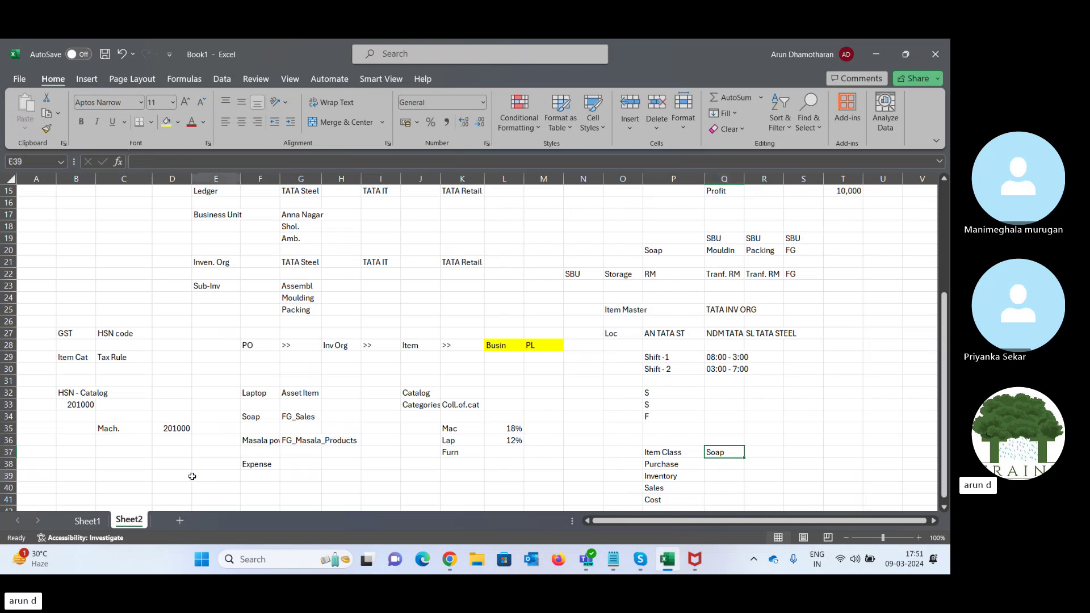
pyautogui.press('Left')
pyautogui.press('Left')
pyautogui.press('Left')
pyautogui.press('Down')
pyautogui.press('Down')
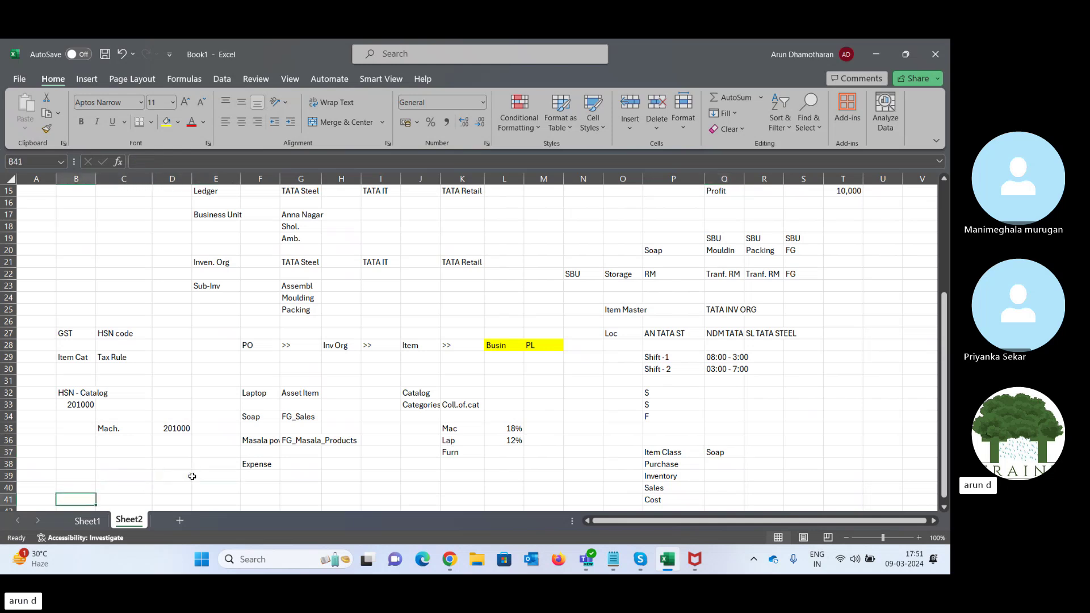
pyautogui.press('Down')
pyautogui.press('Down')
pyautogui.press('Down')
pyautogui.press('Down')
pyautogui.press('Down')
pyautogui.press('Down')
pyautogui.press('Up')
pyautogui.press('Up')
pyautogui.press('Up')
pyautogui.press('Up')
pyautogui.press('Up')
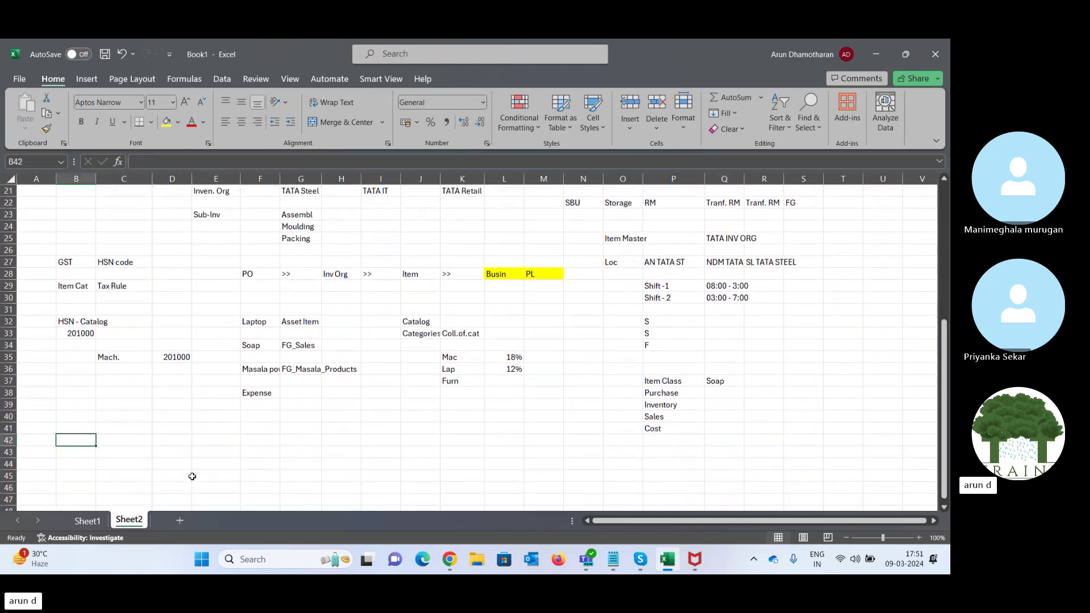
pyautogui.press('Up')
pyautogui.press('Up')
pyautogui.write('So')
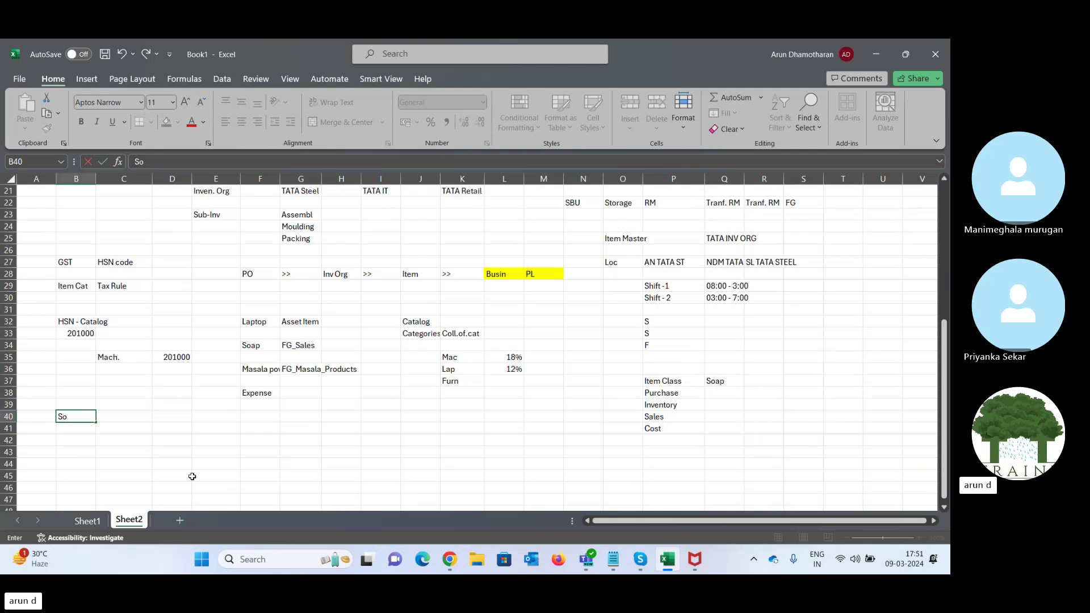
pyautogui.write('ap')
pyautogui.press('Tab')
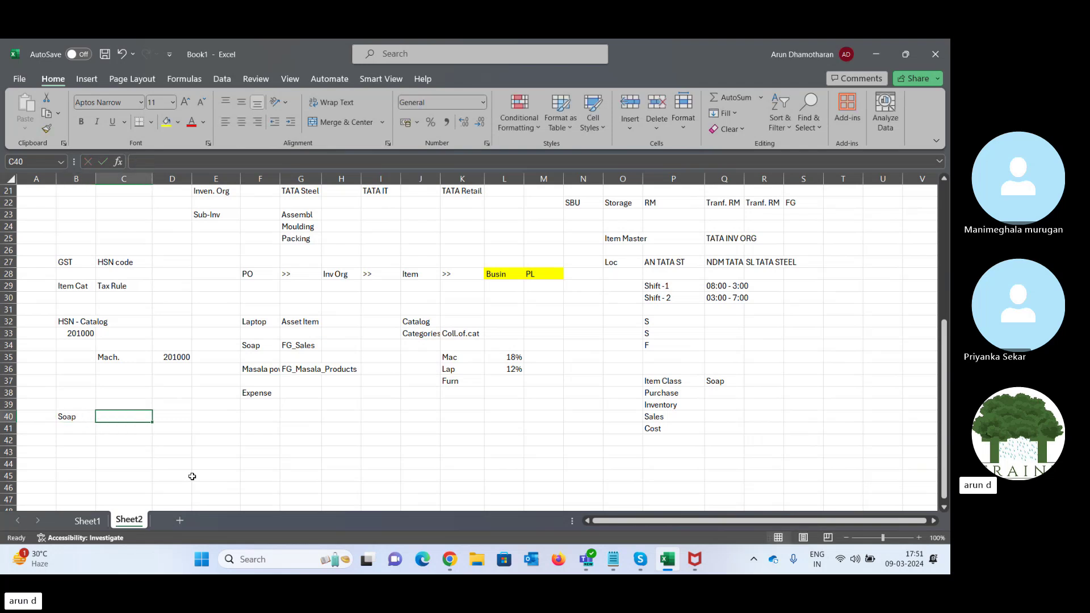
# - Fill row 42 with Box and 50 Soap, and Soap in C42
pyautogui.press('Down')
pyautogui.press('Down')
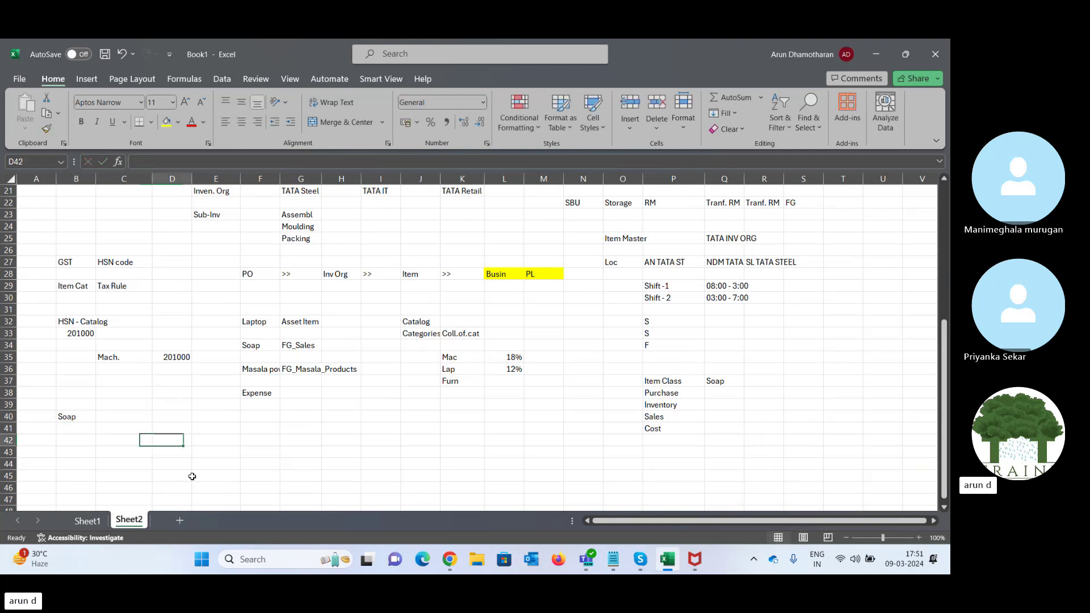
pyautogui.press('Right')
pyautogui.write('Box')
pyautogui.press('Tab')
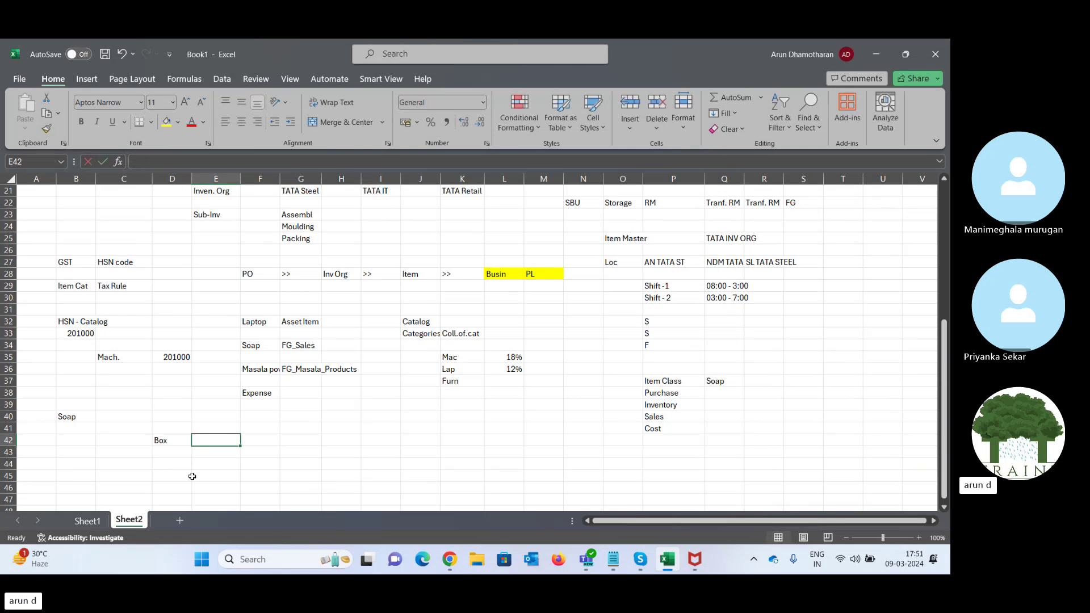
pyautogui.write('50 Soap')
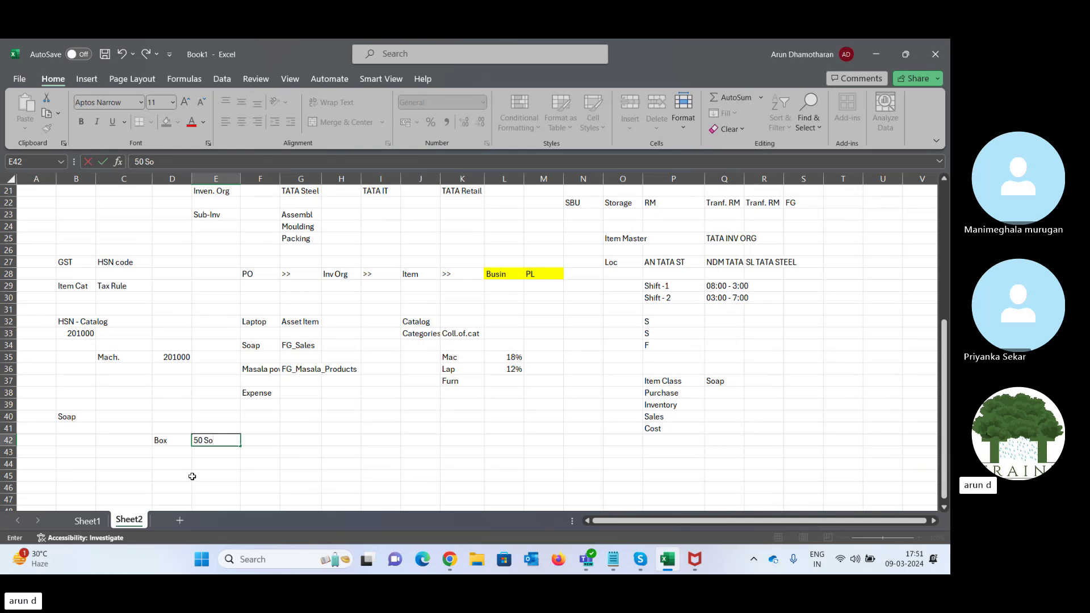
pyautogui.press('Tab')
pyautogui.press('Left')
pyautogui.press('Left')
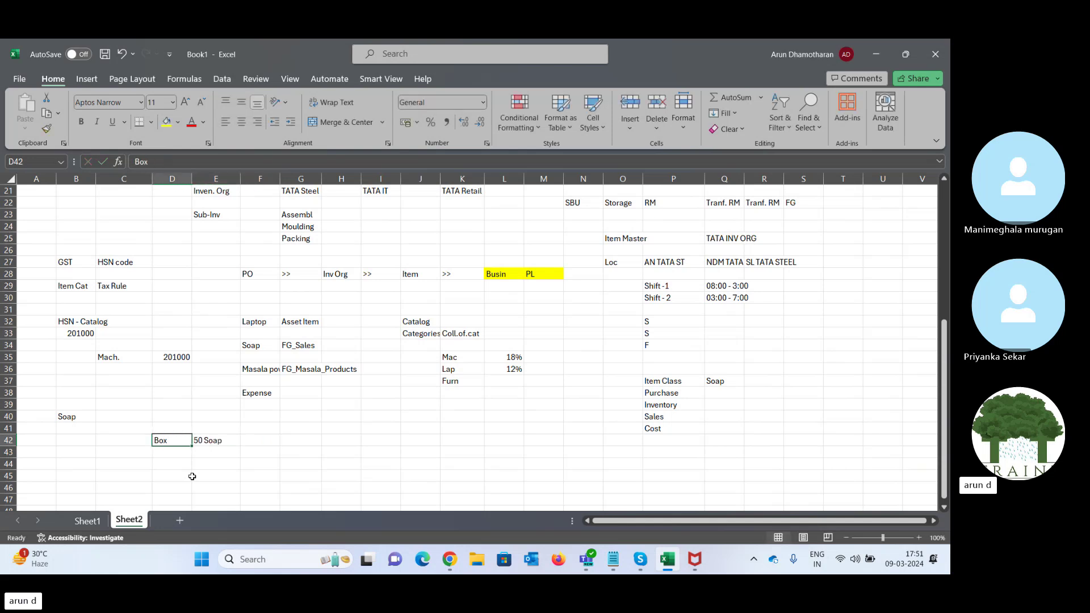
# - Review the Soap, Box and 50 Soap entries in row 42, then return to the Oracle template
pyautogui.press('Left')
pyautogui.write('Soap')
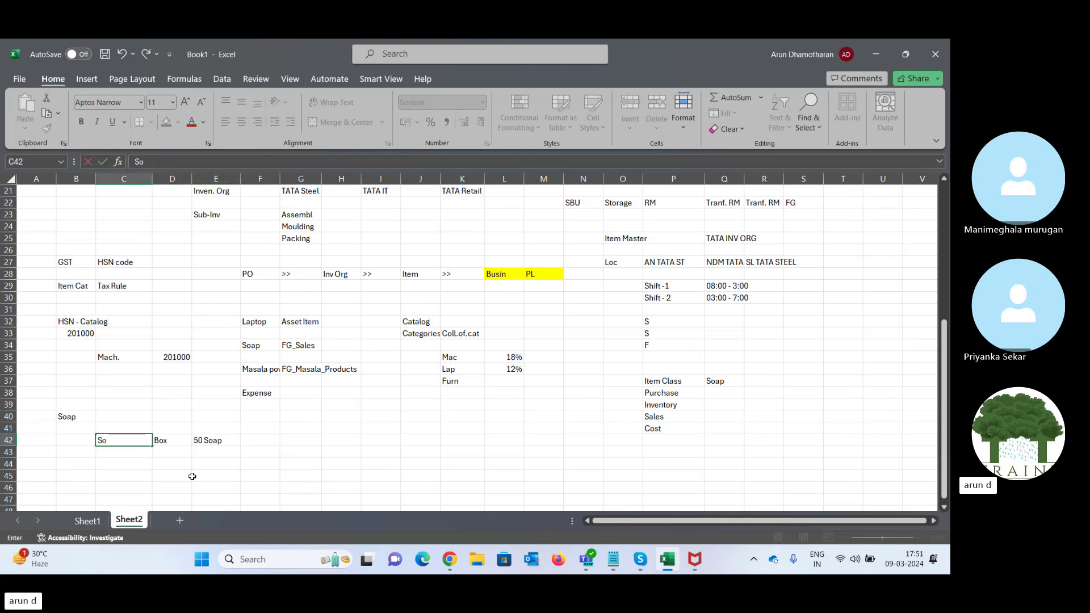
pyautogui.press('Tab')
pyautogui.press('Right')
pyautogui.press('Right')
pyautogui.press('Left')
pyautogui.press('Left')
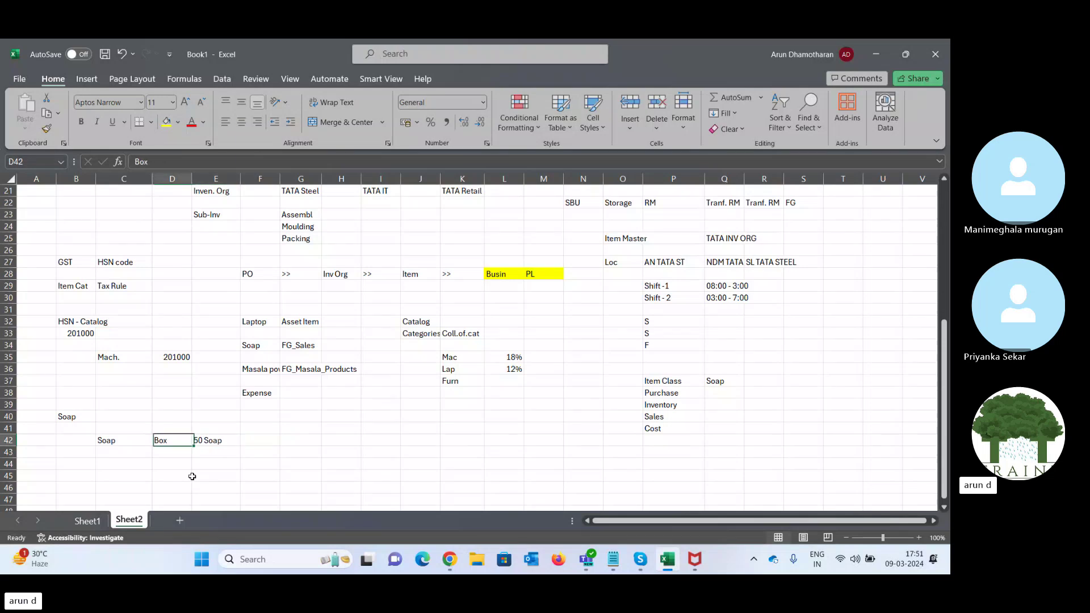
pyautogui.press('Left')
pyautogui.press('Right')
pyautogui.press('Right')
pyautogui.press('Down')
pyautogui.press('Down')
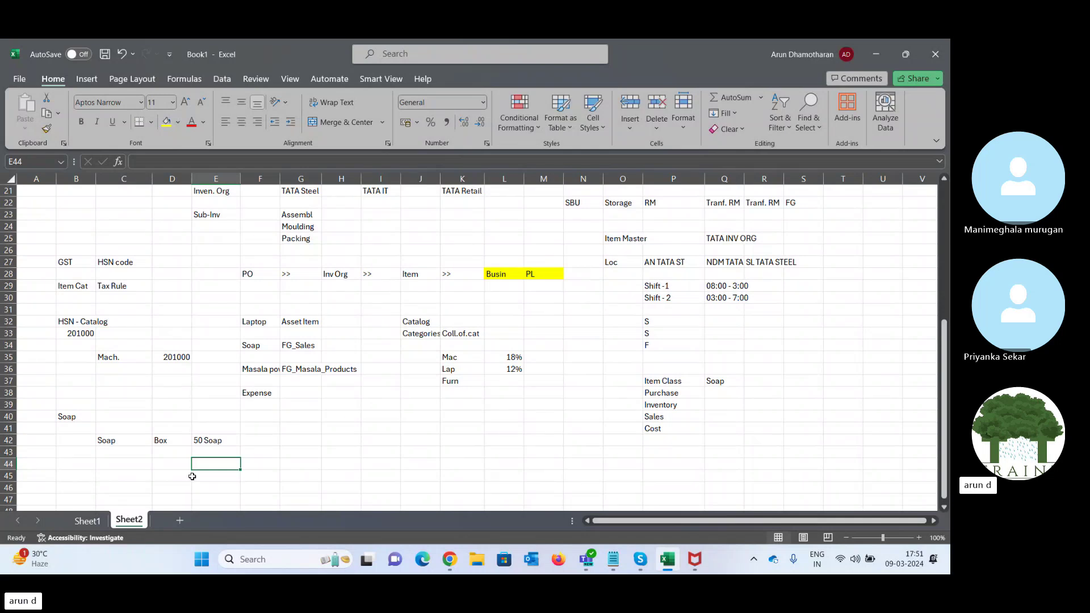
pyautogui.press('Left')
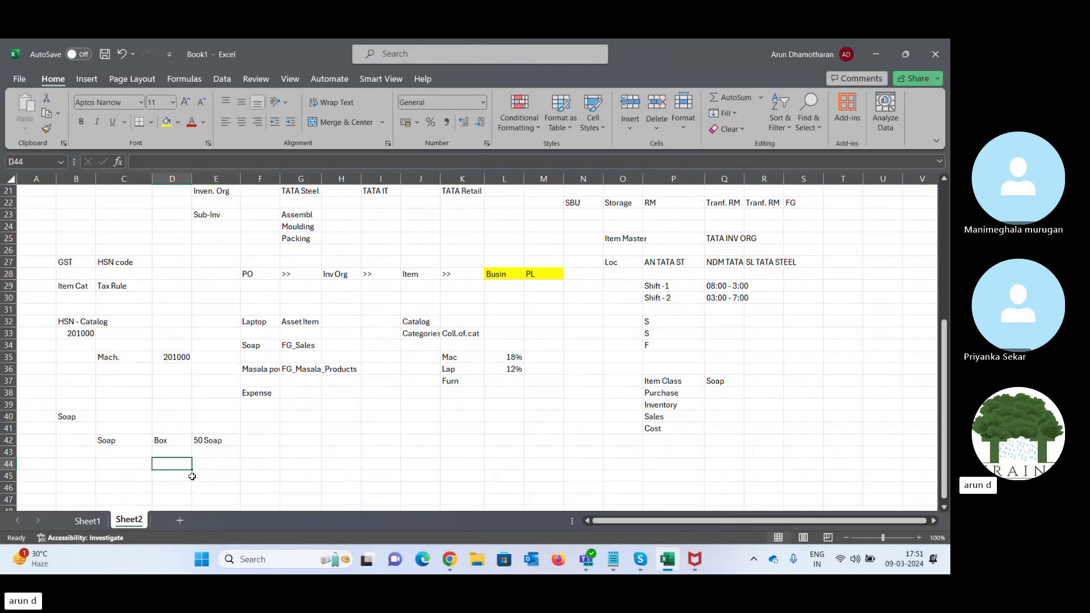
pyautogui.press('Right')
pyautogui.press('Left')
pyautogui.press('Up')
pyautogui.press('Up')
pyautogui.press('Down')
pyautogui.press('Down')
pyautogui.press('Up')
pyautogui.press('Up')
pyautogui.press('Right')
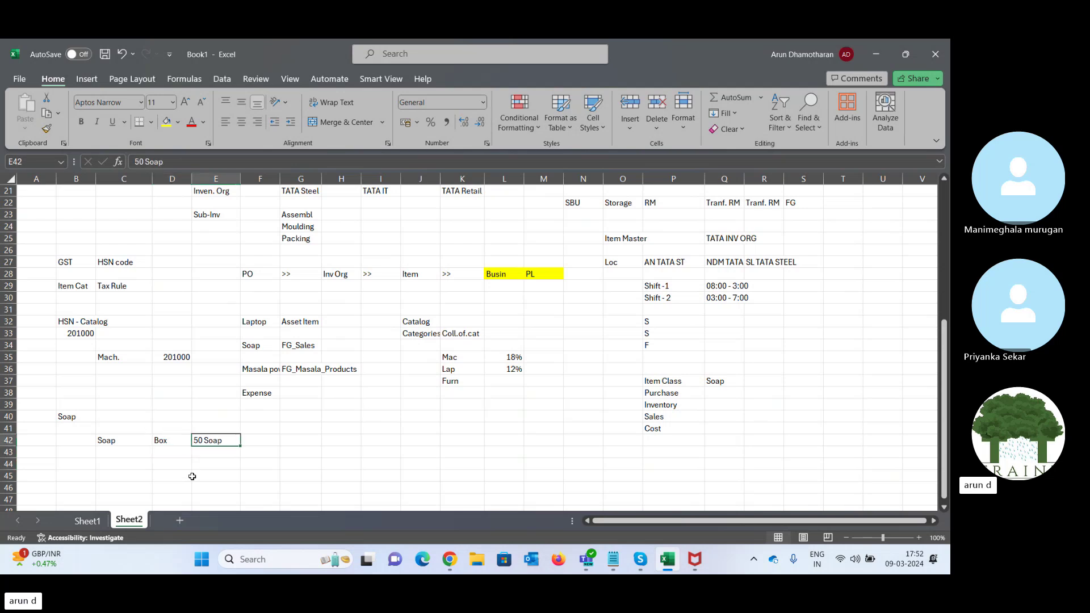
pyautogui.press('Left')
pyautogui.press('Down')
pyautogui.press('Down')
pyautogui.press('Down')
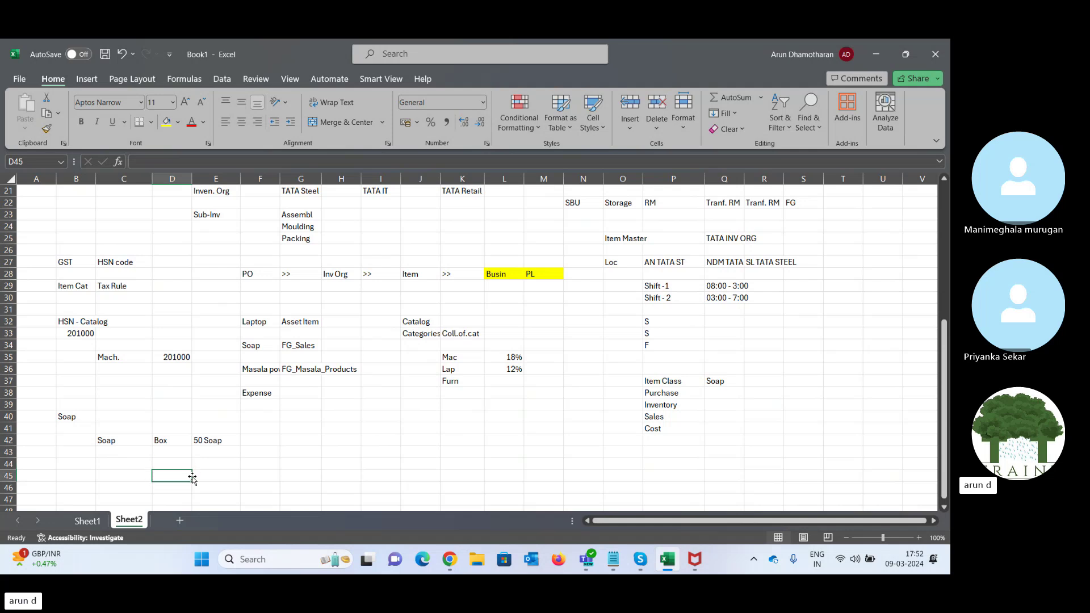
pyautogui.press('Up')
pyautogui.press('Up')
pyautogui.press('Up')
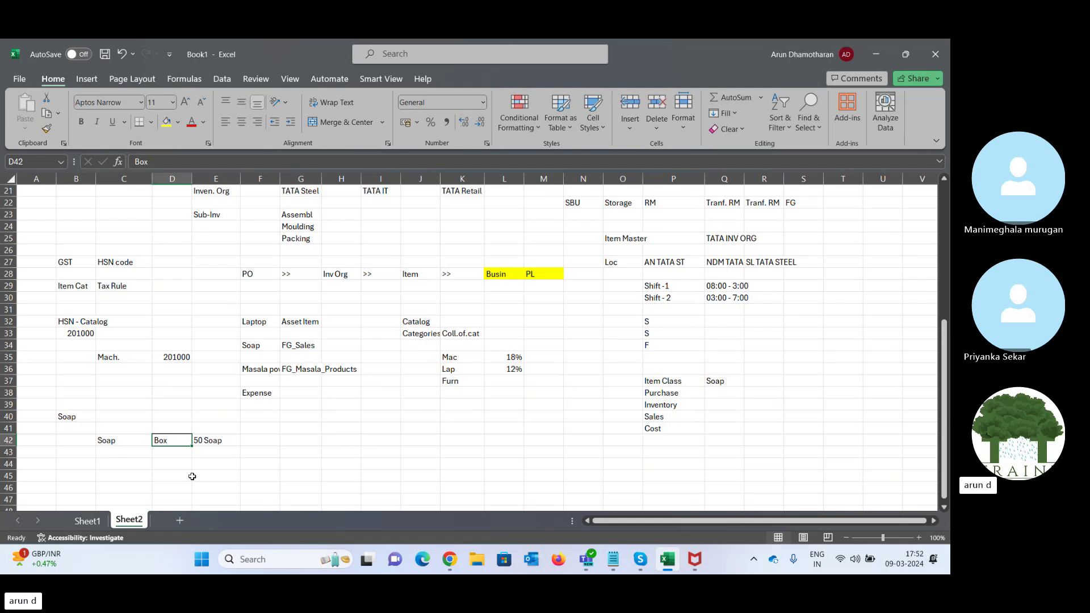
pyautogui.press('Right')
pyautogui.press('Left')
pyautogui.press('Right')
pyautogui.press('Left')
pyautogui.press('Left')
pyautogui.press('Right')
pyautogui.click(449, 559)
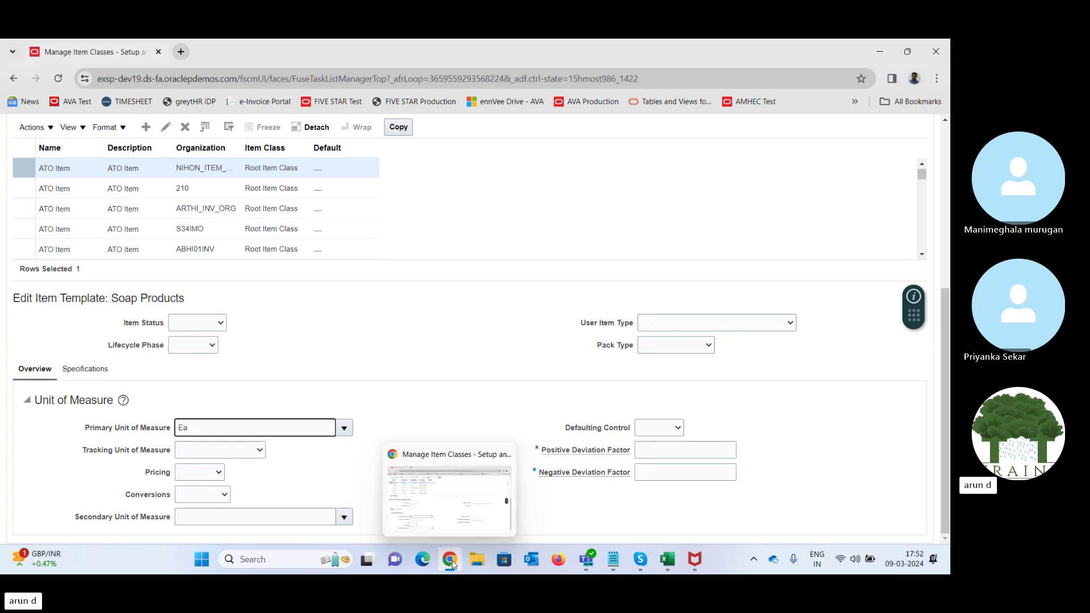
pyautogui.click(451, 562)
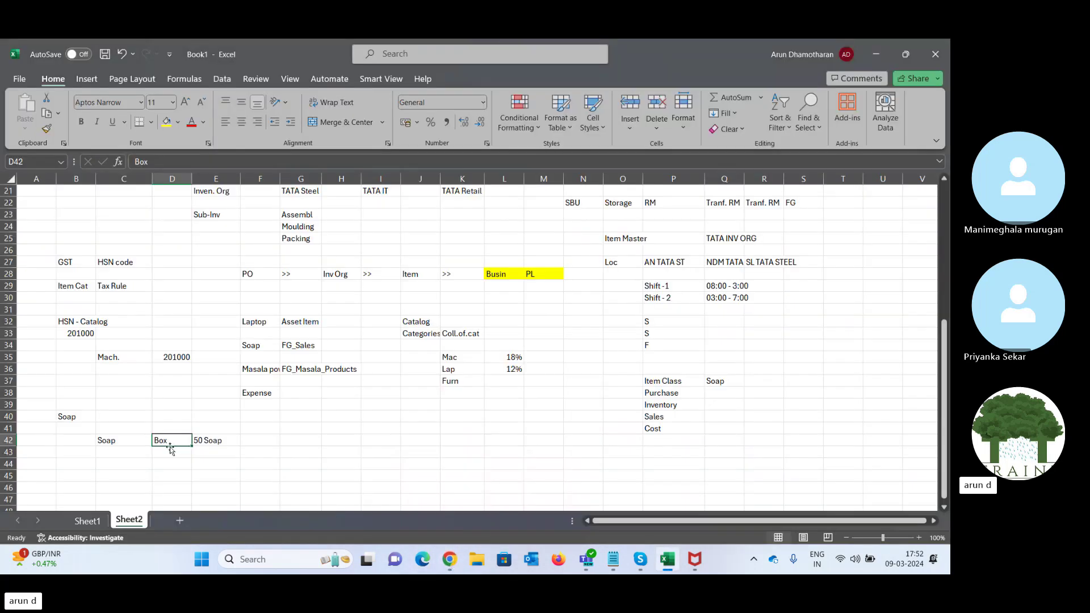
pyautogui.click(209, 445)
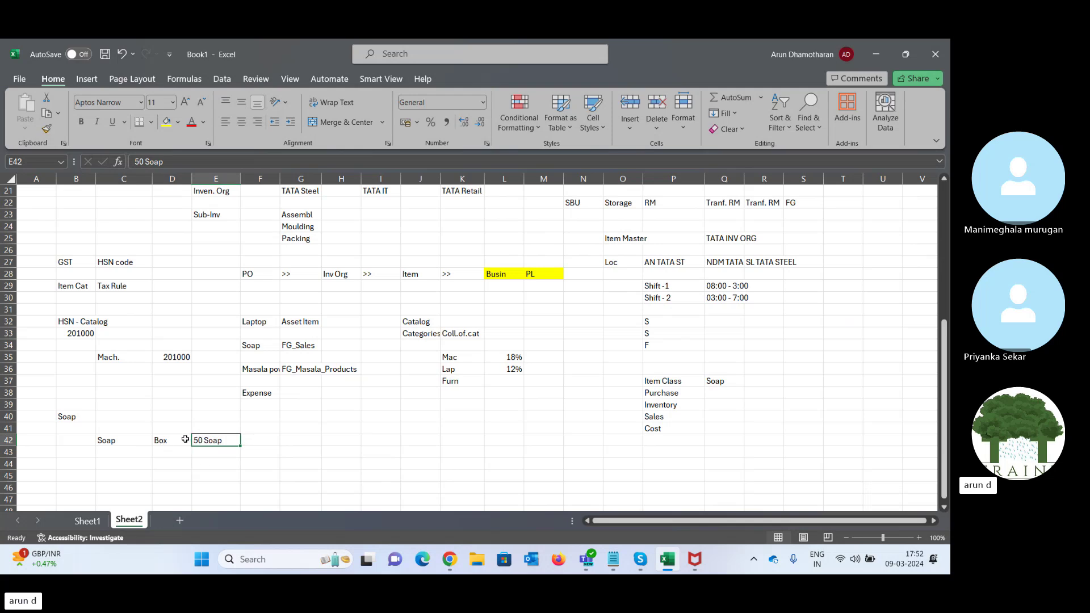
pyautogui.click(170, 442)
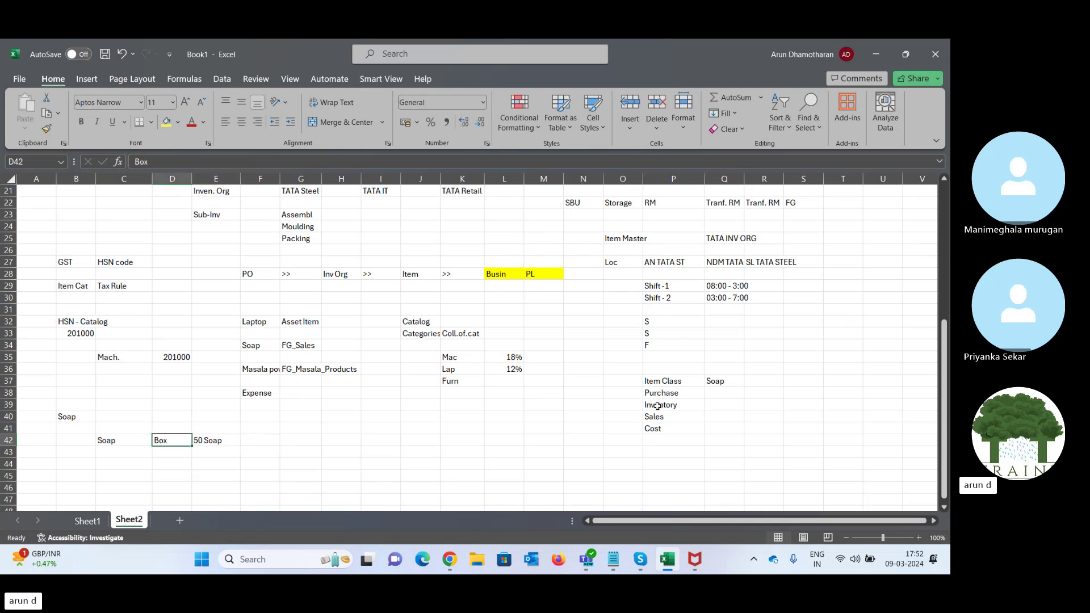
pyautogui.click(451, 561)
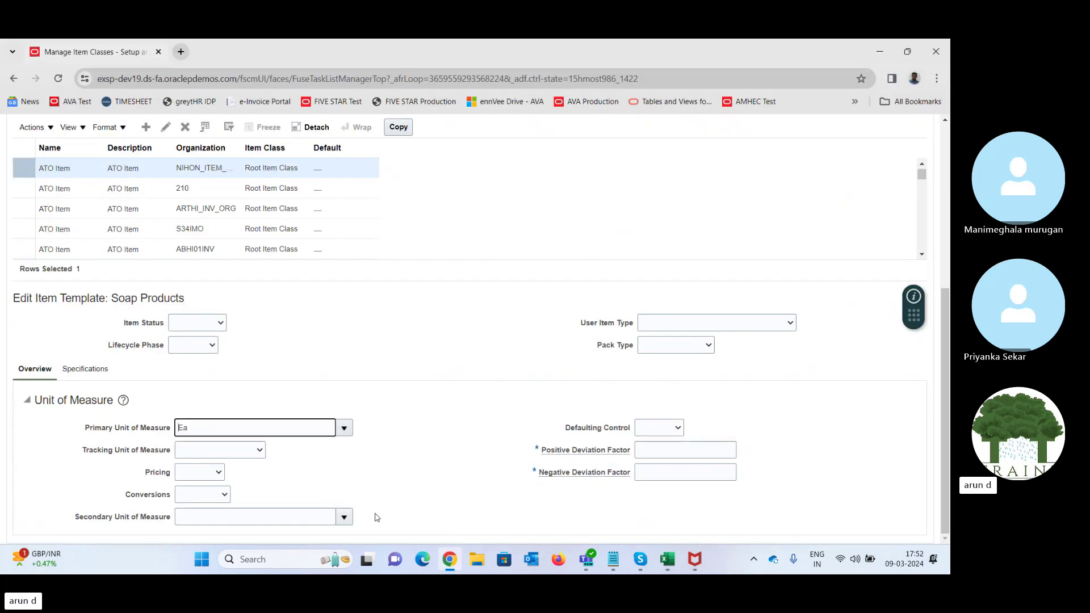
# - Set the Positive and Negative Deviation Factors to 1
pyautogui.click(205, 494)
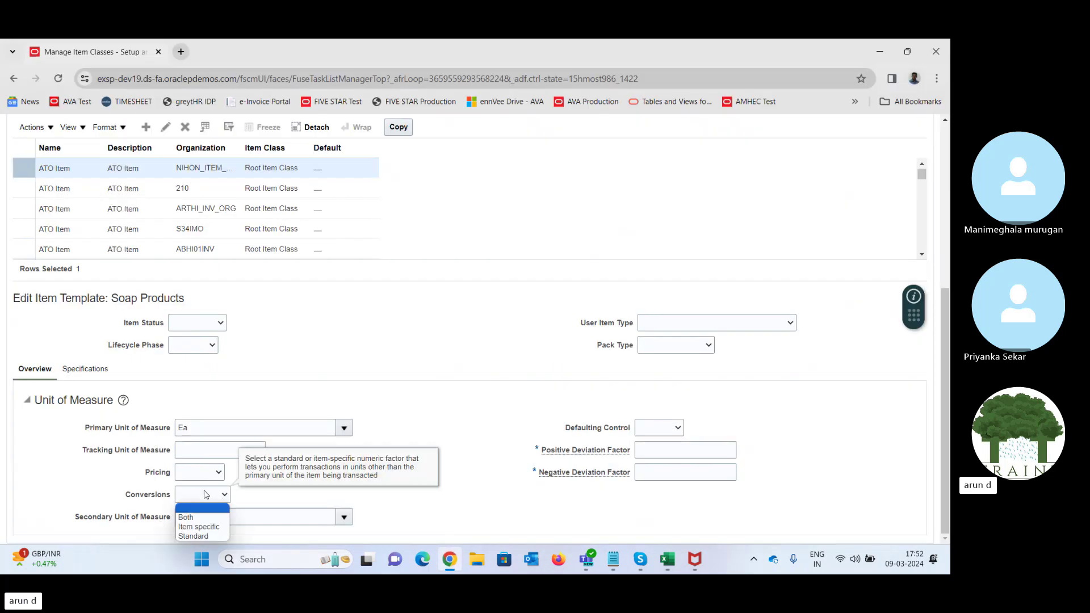
pyautogui.click(285, 498)
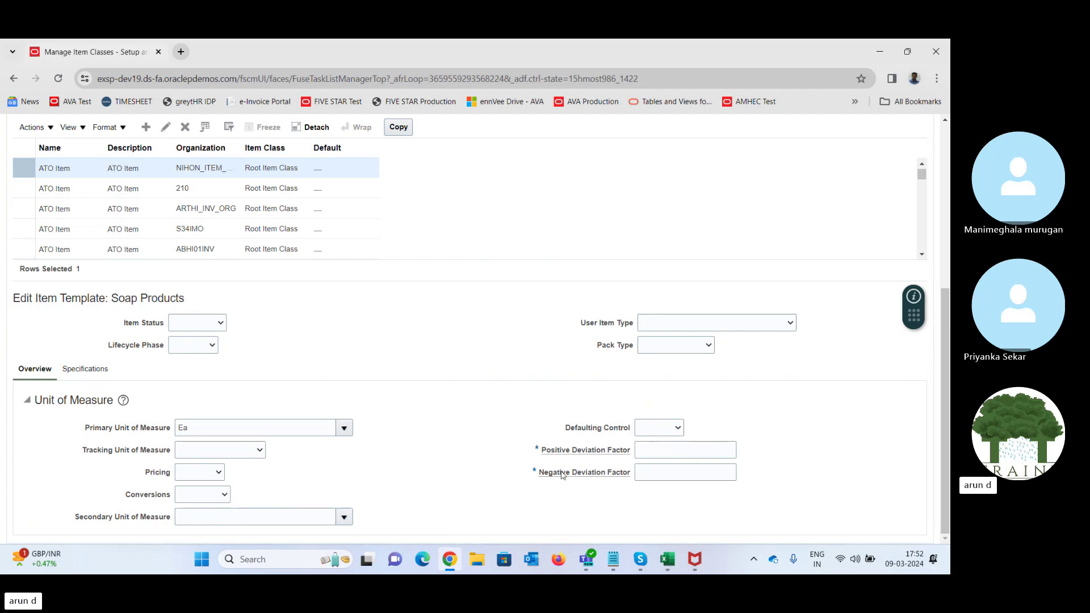
pyautogui.click(667, 450)
pyautogui.write('1')
pyautogui.press('Tab')
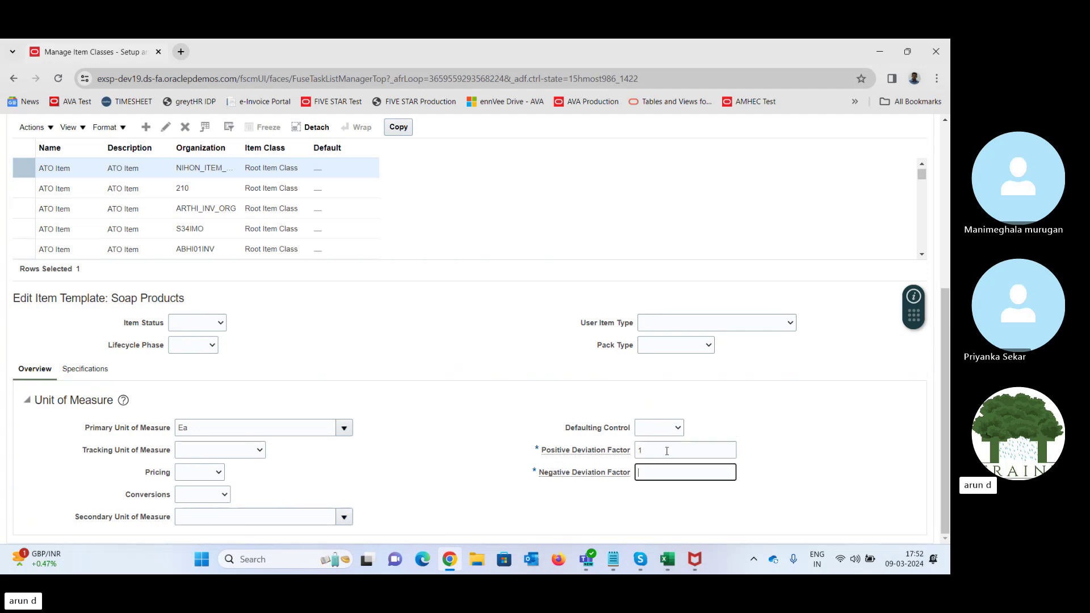
pyautogui.write('1')
pyautogui.press('Tab')
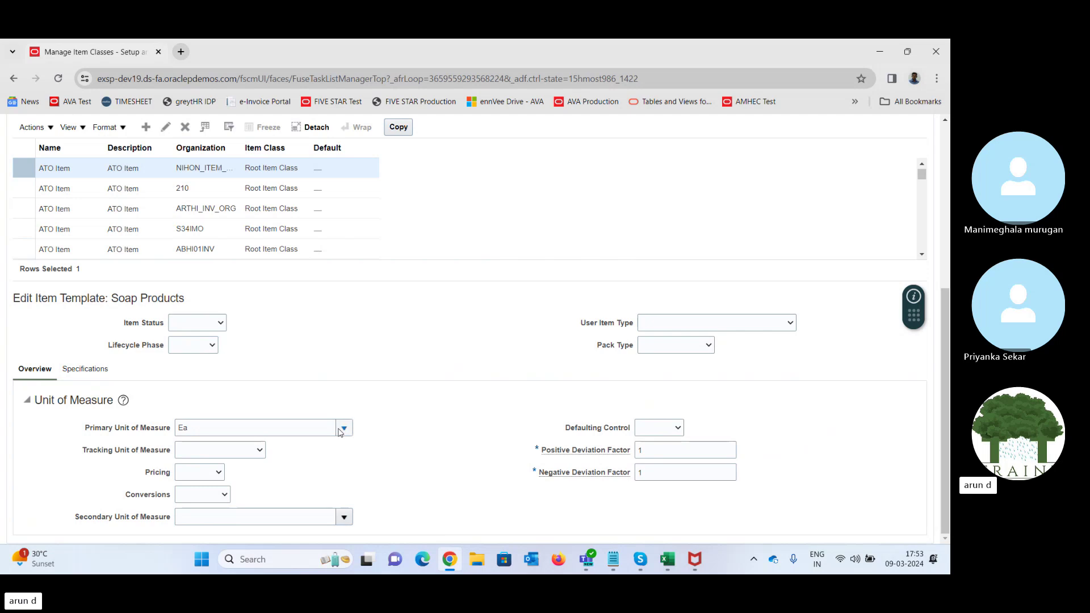
pyautogui.moveTo(116, 429); pyautogui.dragTo(170, 432)
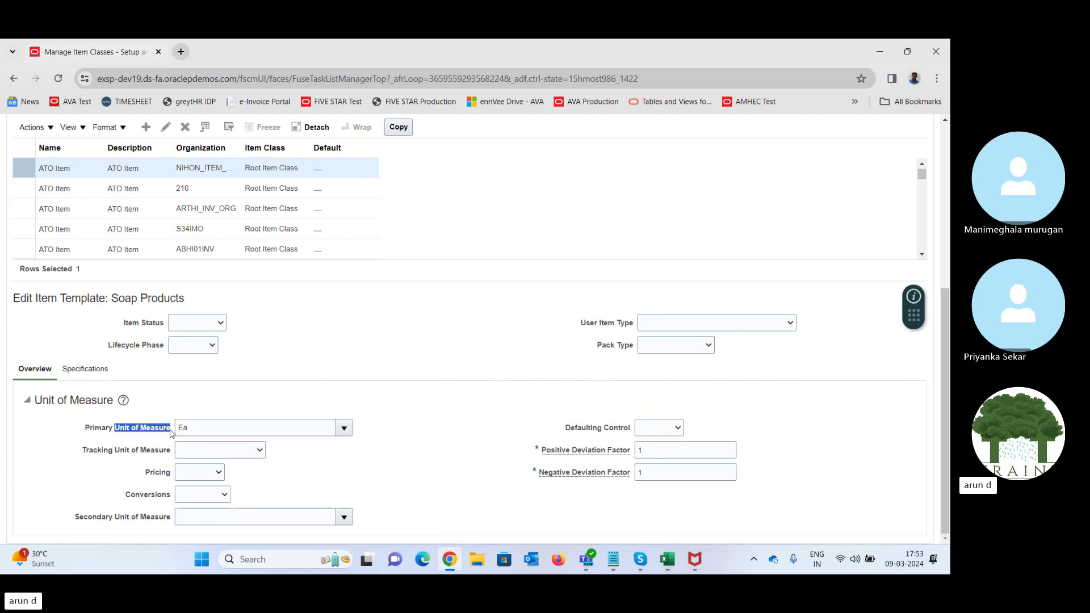
pyautogui.click(171, 410)
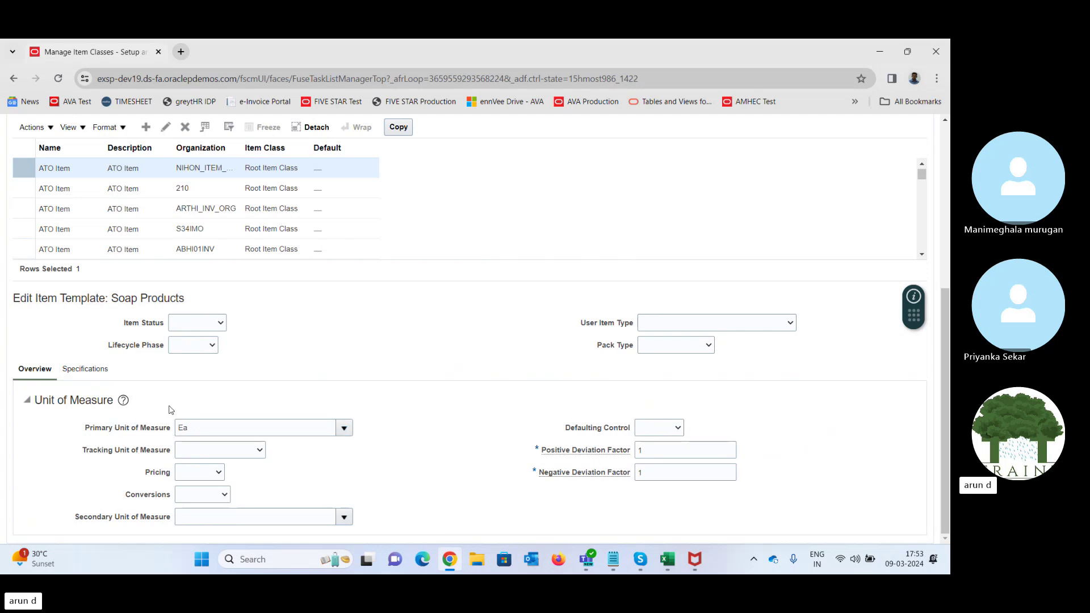
# - Show the Specifications attributes and check the Purchase and Inventory notes in Excel
pyautogui.click(74, 371)
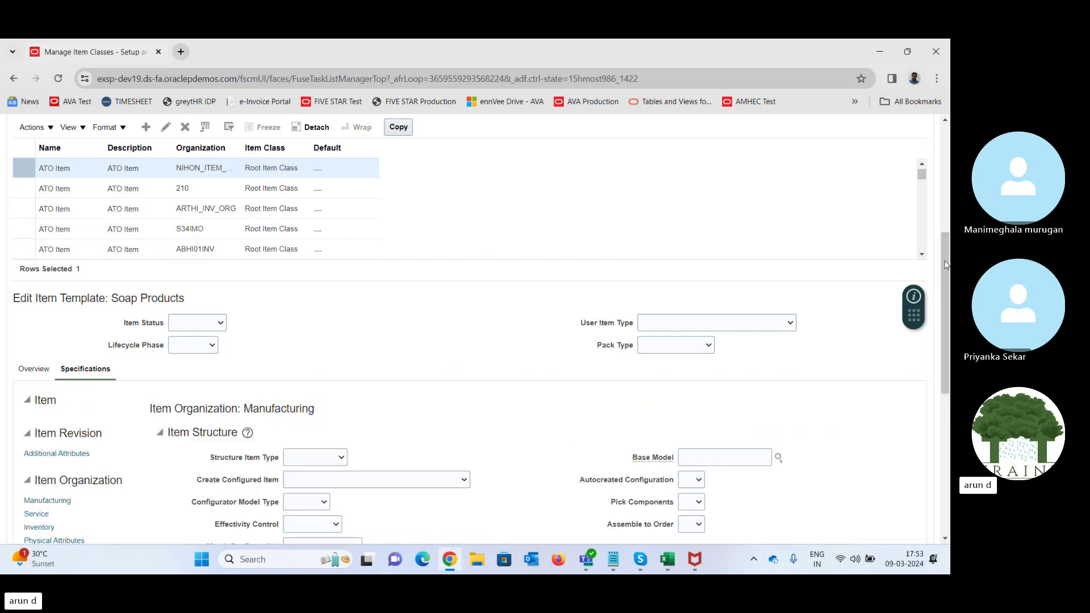
pyautogui.moveTo(947, 268); pyautogui.dragTo(947, 367)
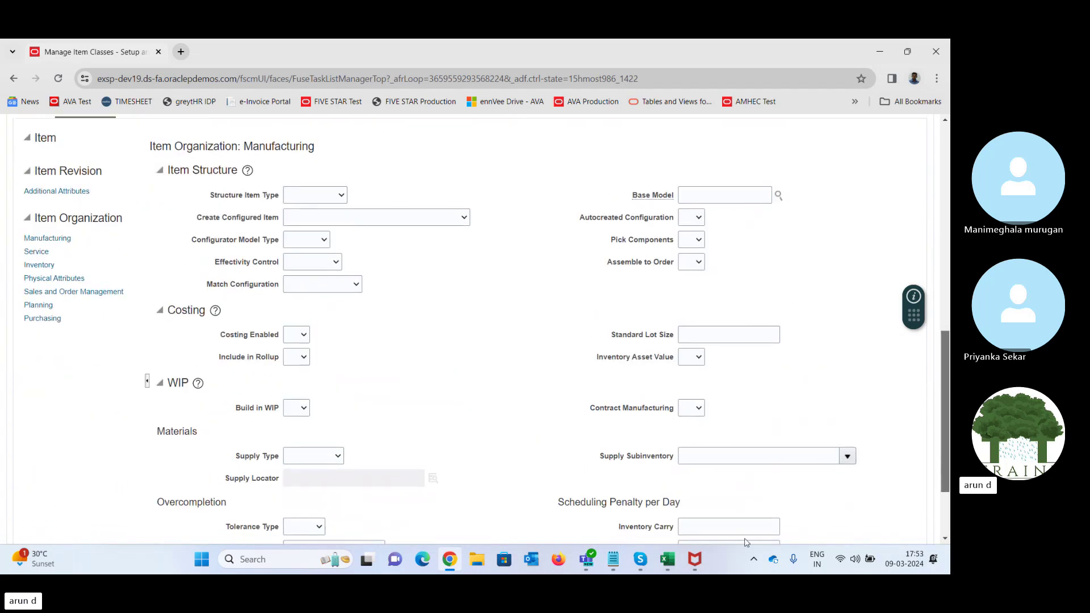
pyautogui.click(666, 562)
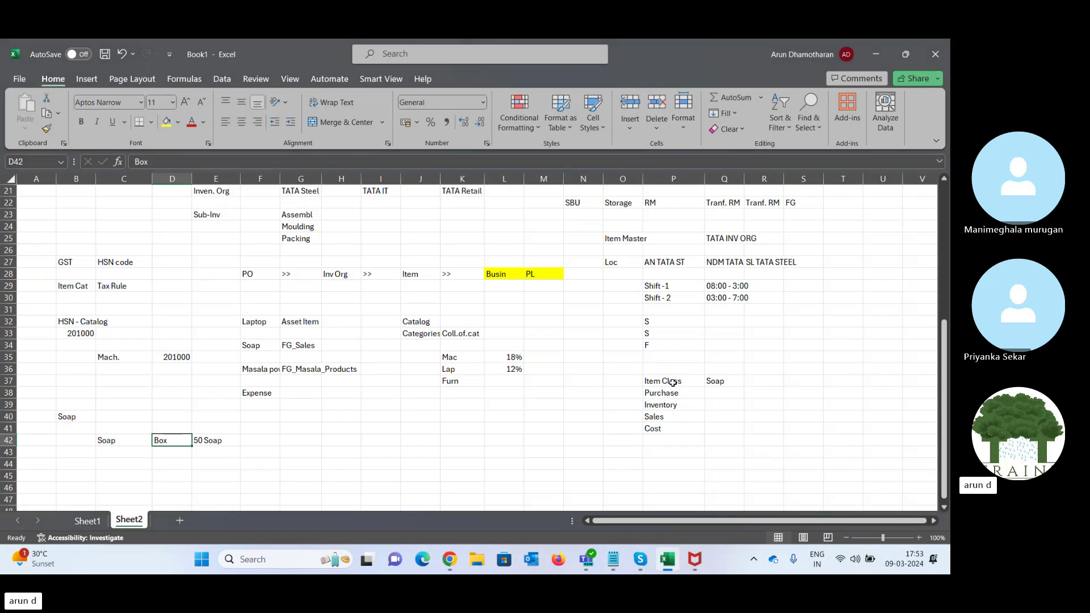
pyautogui.moveTo(667, 390); pyautogui.dragTo(669, 405)
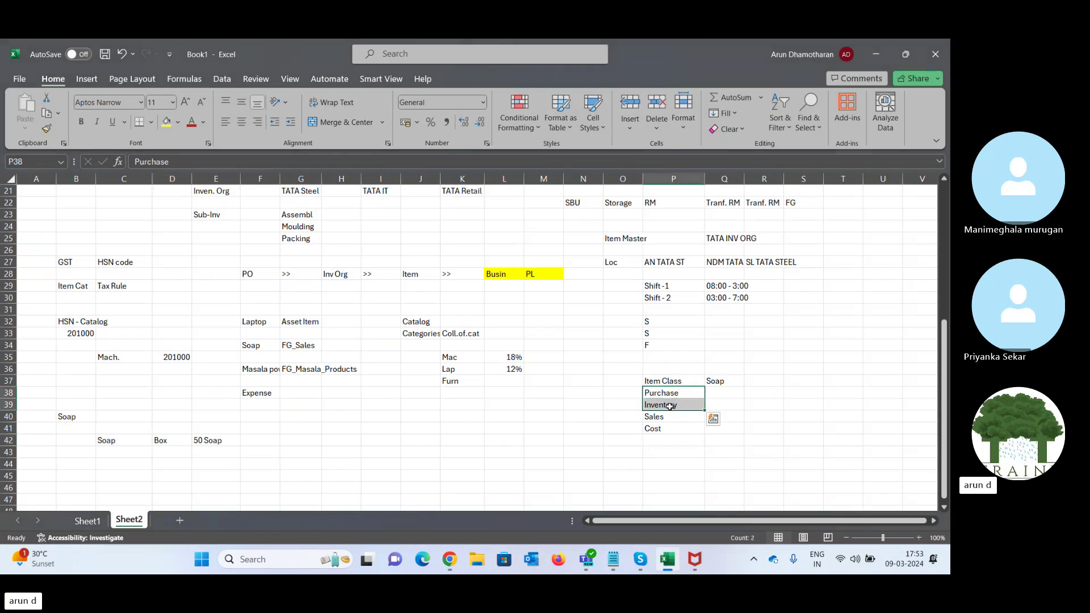
pyautogui.click(871, 55)
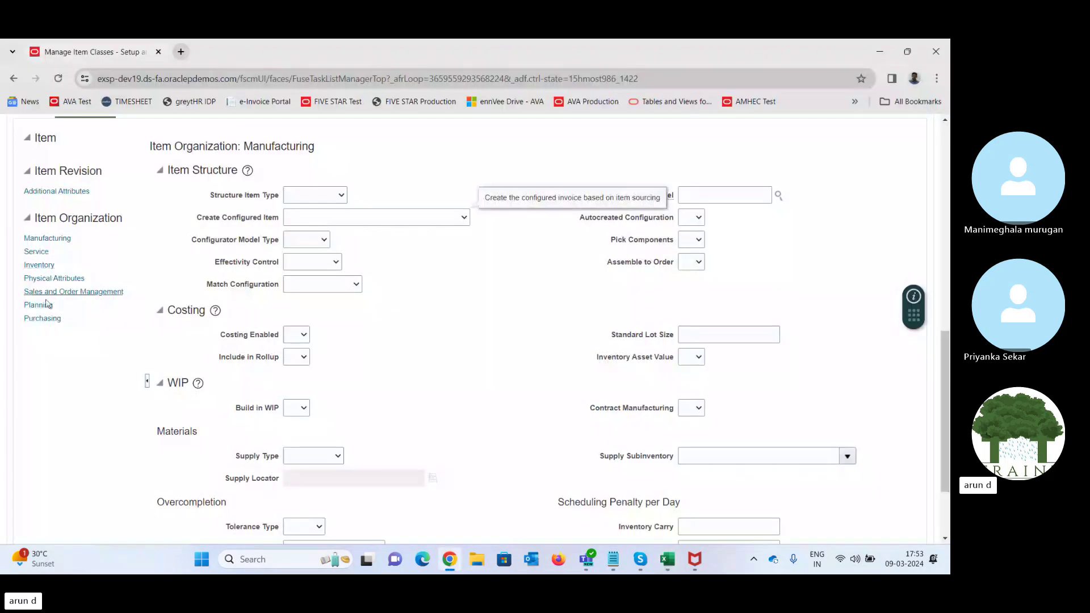
# - Set Inventory Item, Stocked and Transaction Enabled to Yes in the Inventory attributes
pyautogui.click(42, 320)
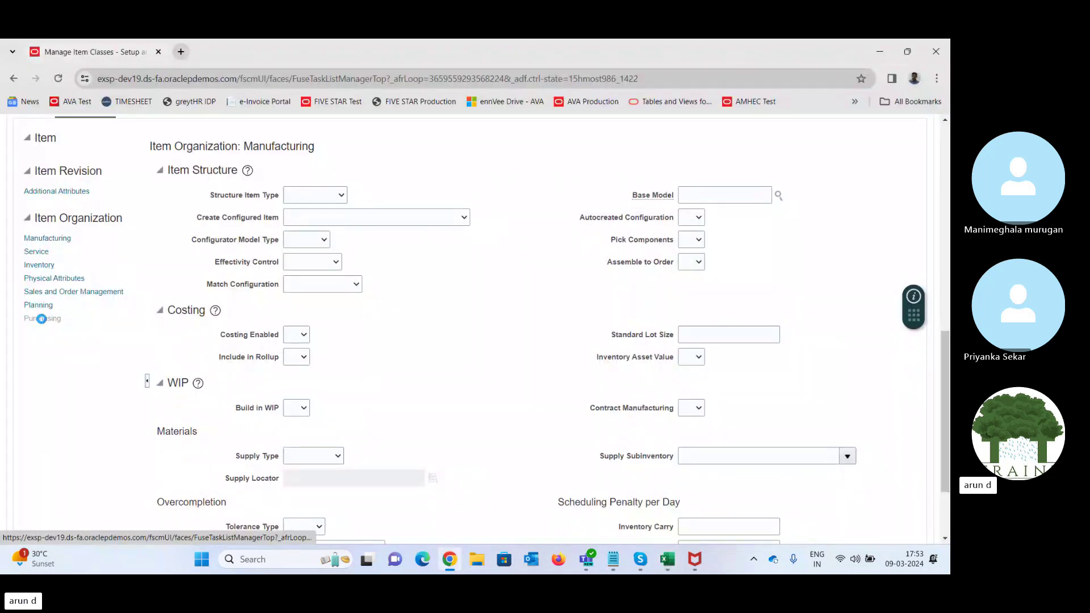
pyautogui.click(39, 265)
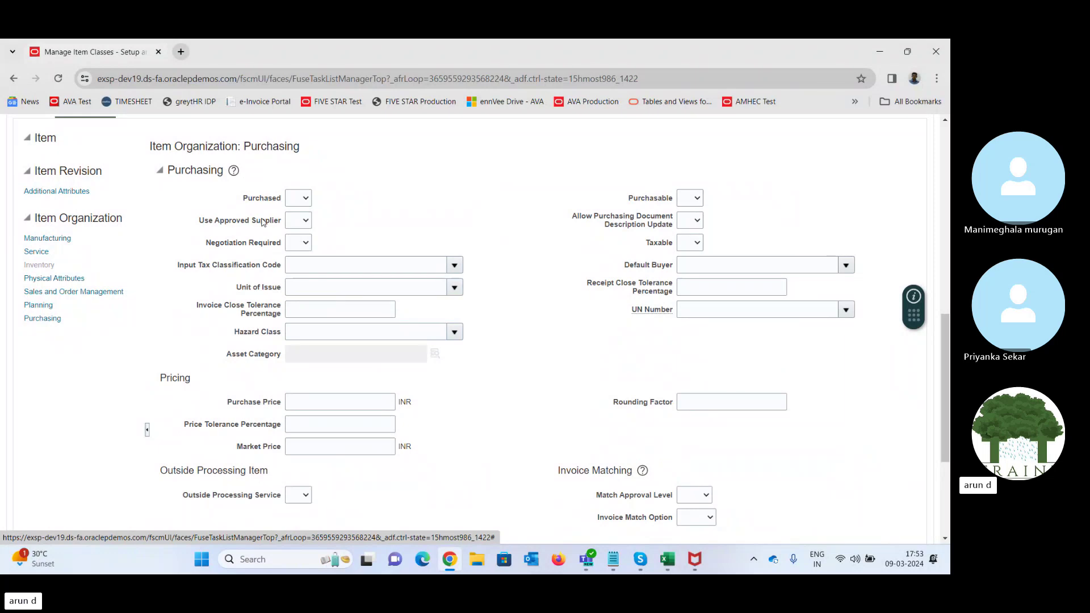
pyautogui.click(297, 209)
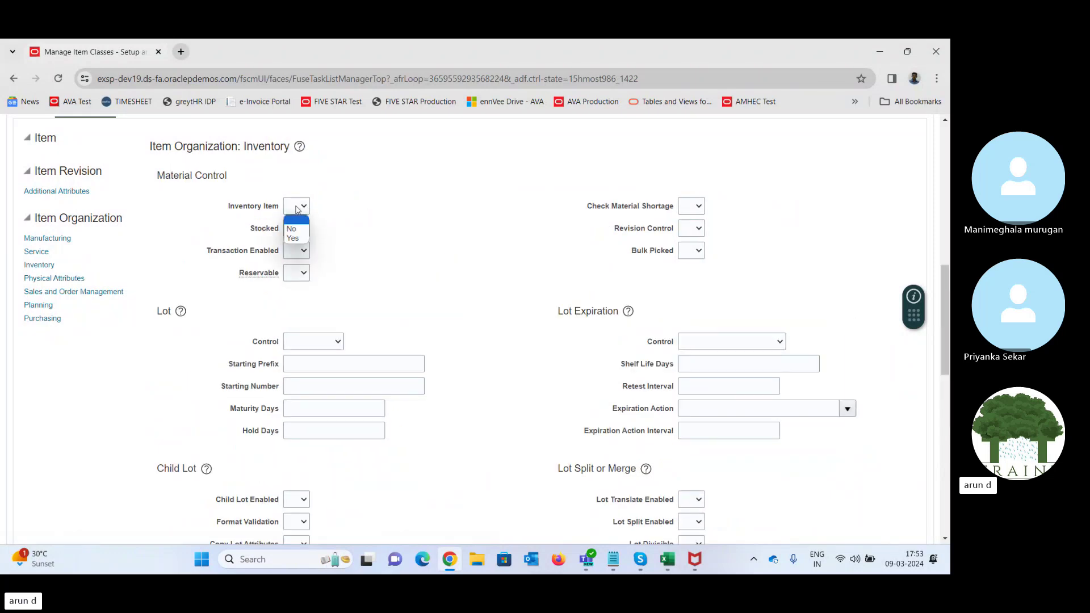
pyautogui.click(292, 238)
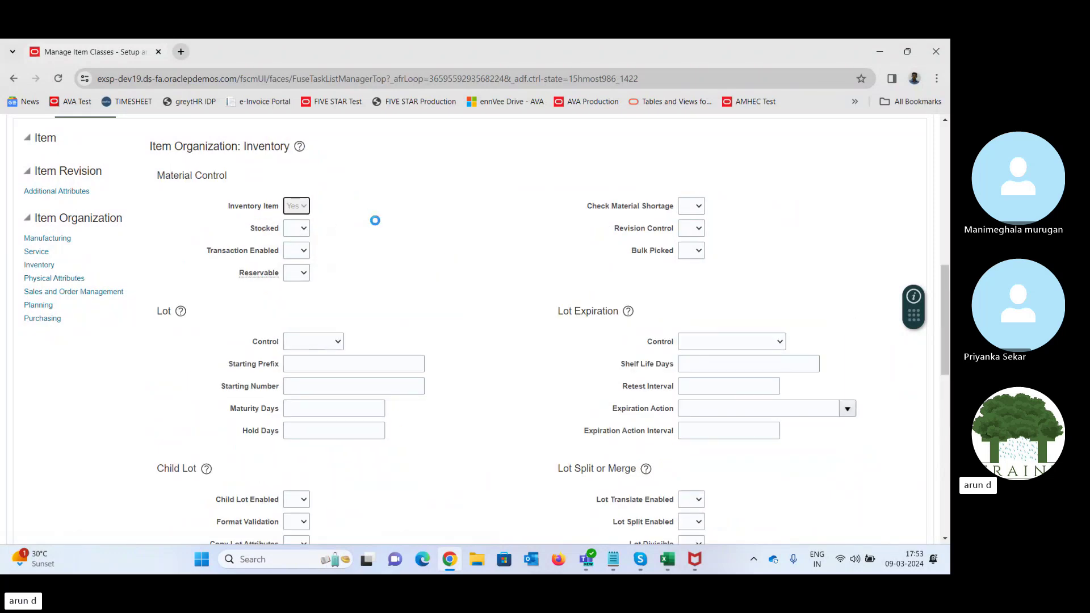
pyautogui.click(290, 230)
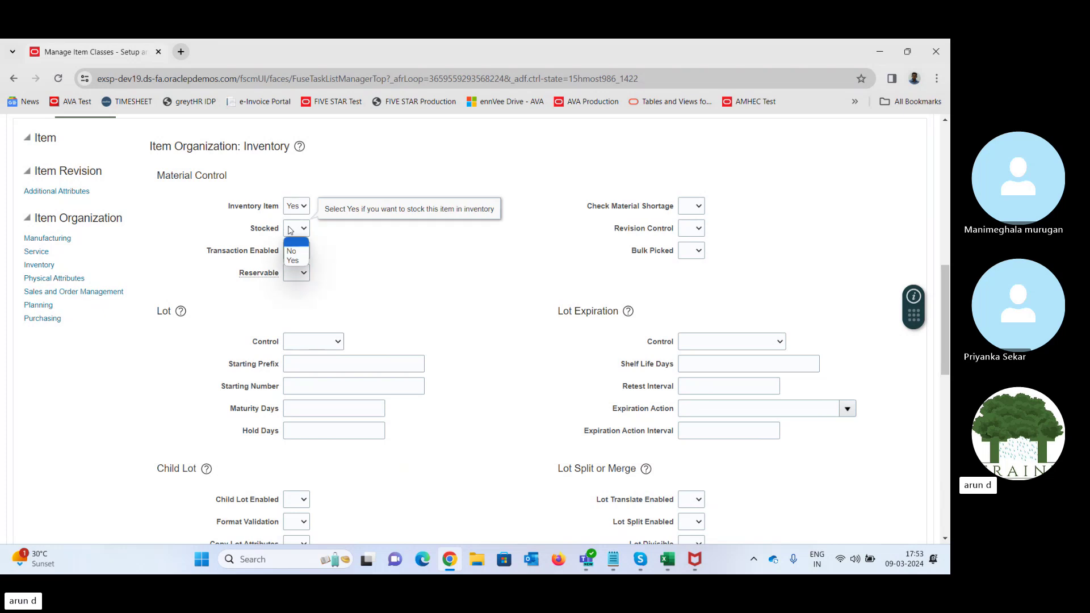
pyautogui.click(293, 260)
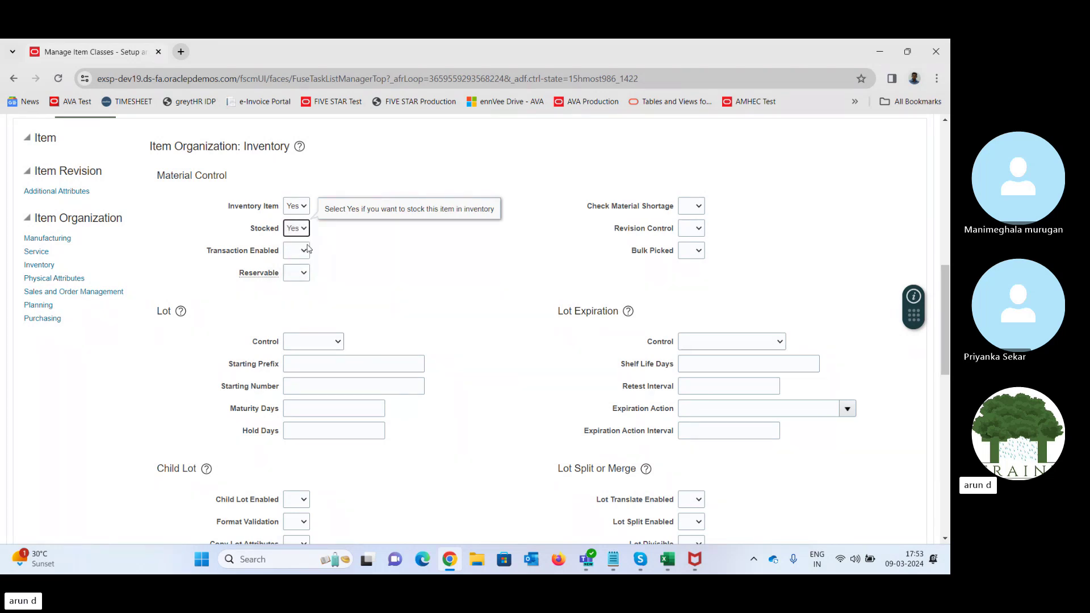
pyautogui.click(299, 252)
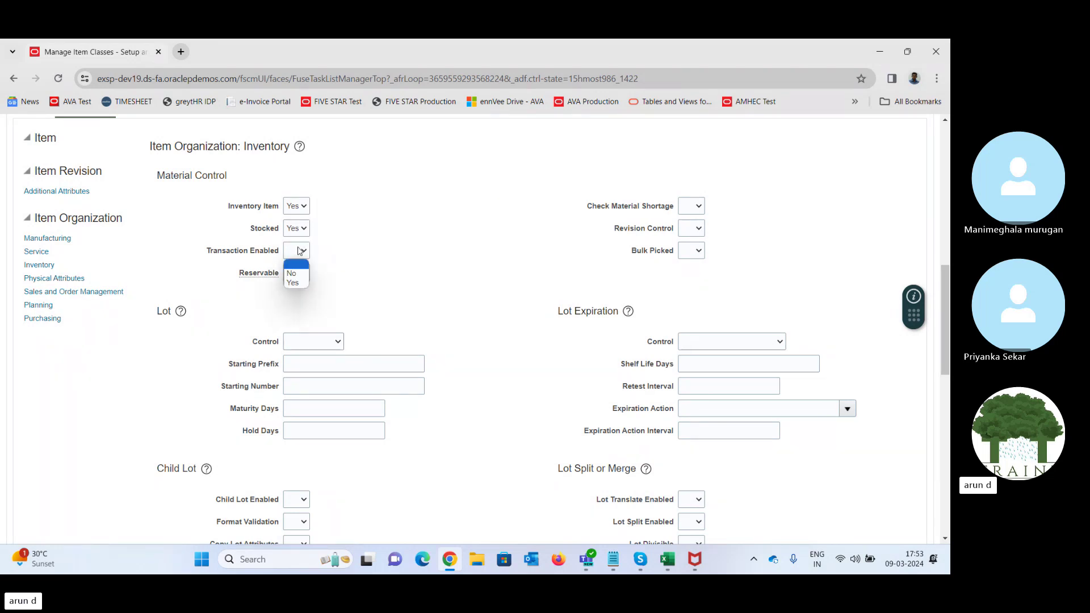
pyautogui.click(297, 283)
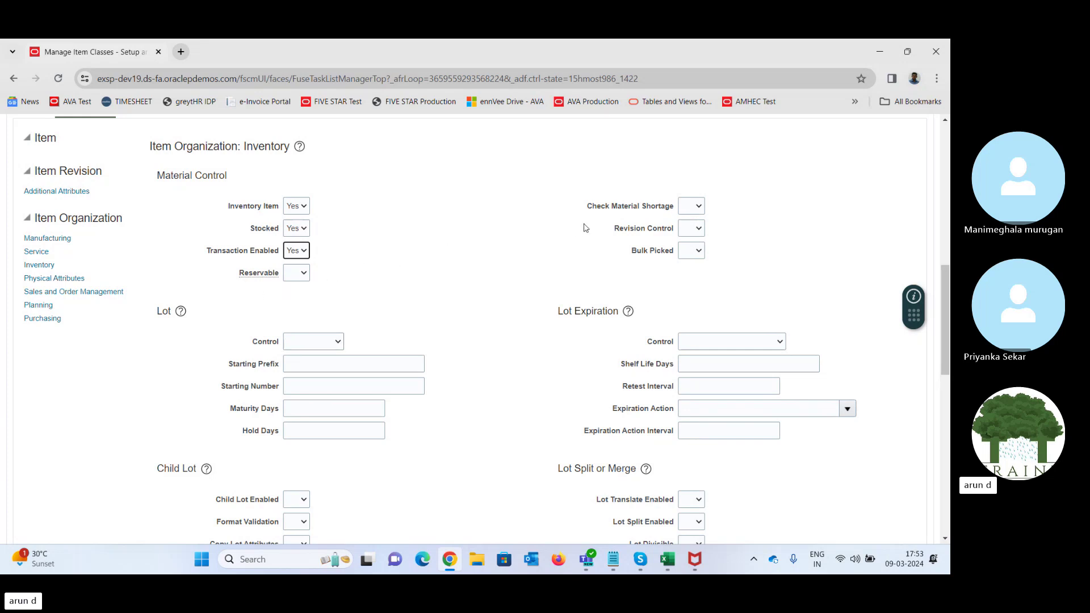
# - Point out the Check Material Shortage and Inventory Item labels, then scroll to the Lot section
pyautogui.click(599, 209)
pyautogui.moveTo(598, 209); pyautogui.dragTo(671, 233)
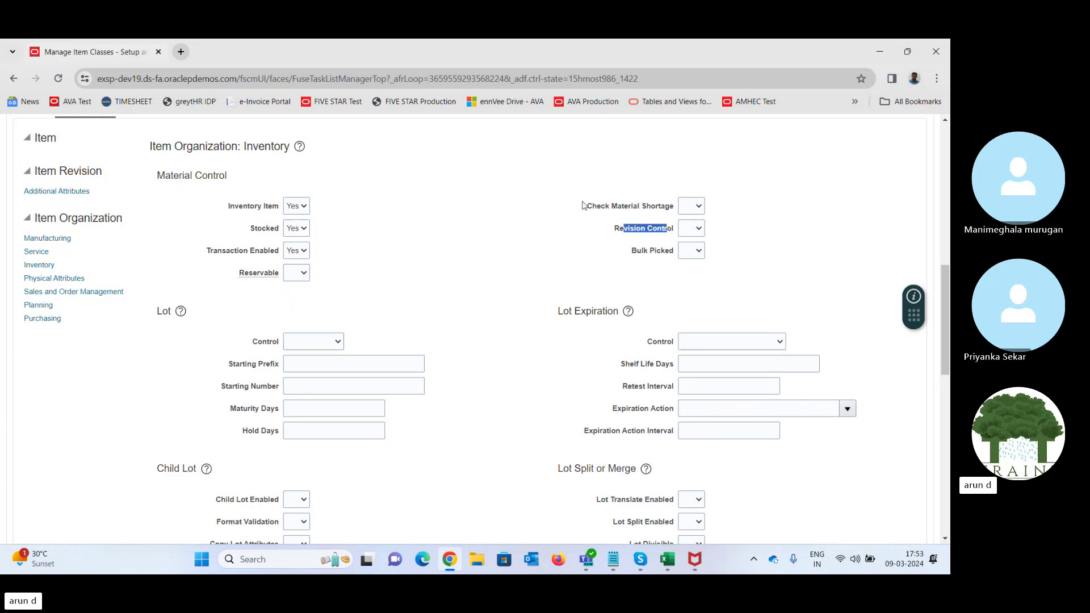
pyautogui.click(407, 266)
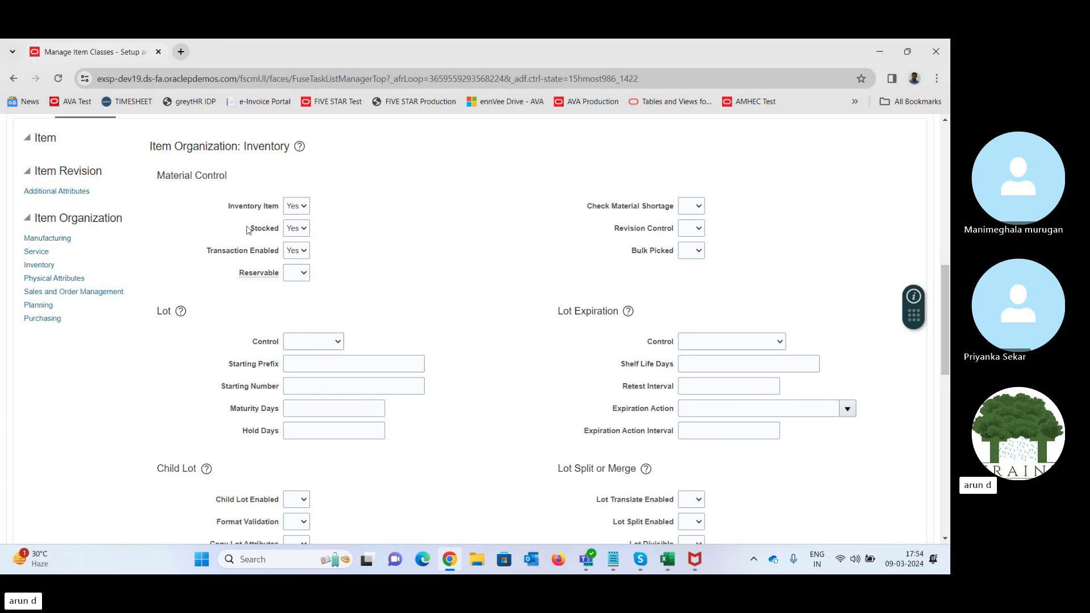
pyautogui.moveTo(230, 209); pyautogui.dragTo(277, 209)
pyautogui.click(461, 299)
pyautogui.moveTo(948, 278); pyautogui.dragTo(948, 323)
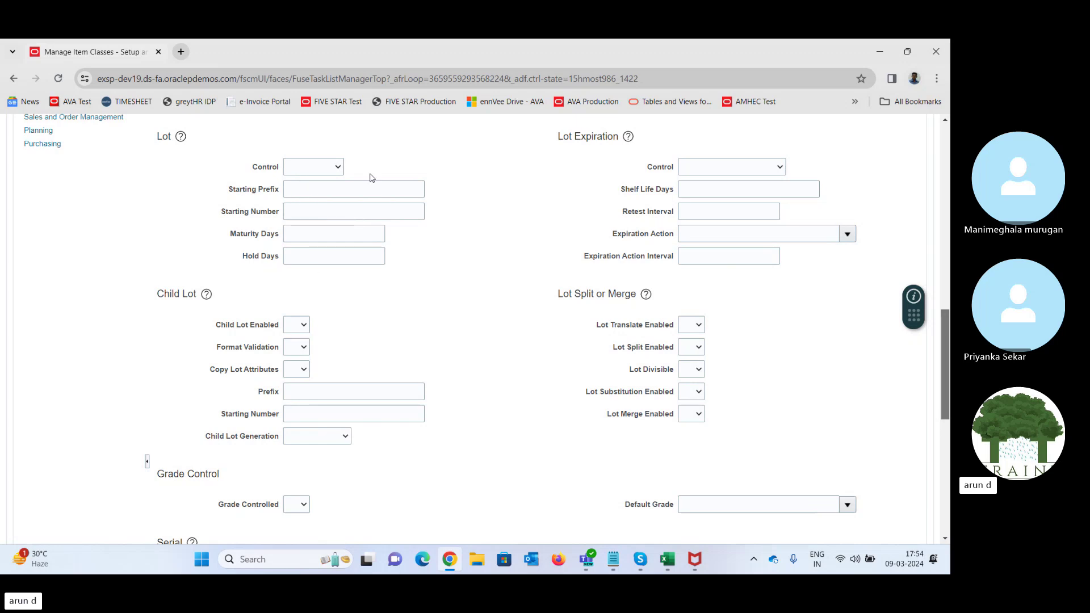
pyautogui.click(299, 171)
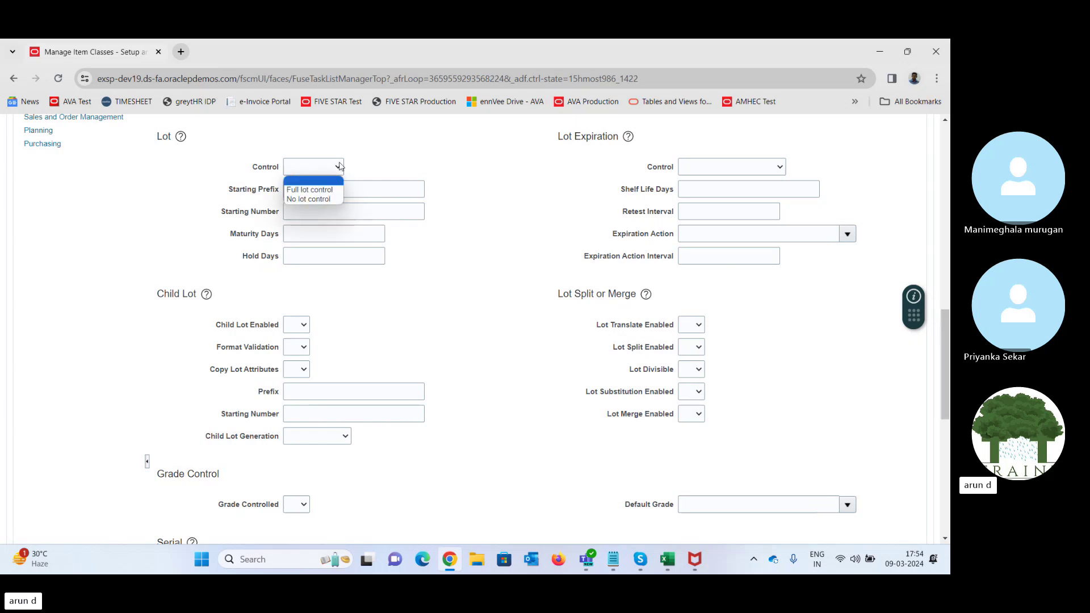
pyautogui.click(491, 180)
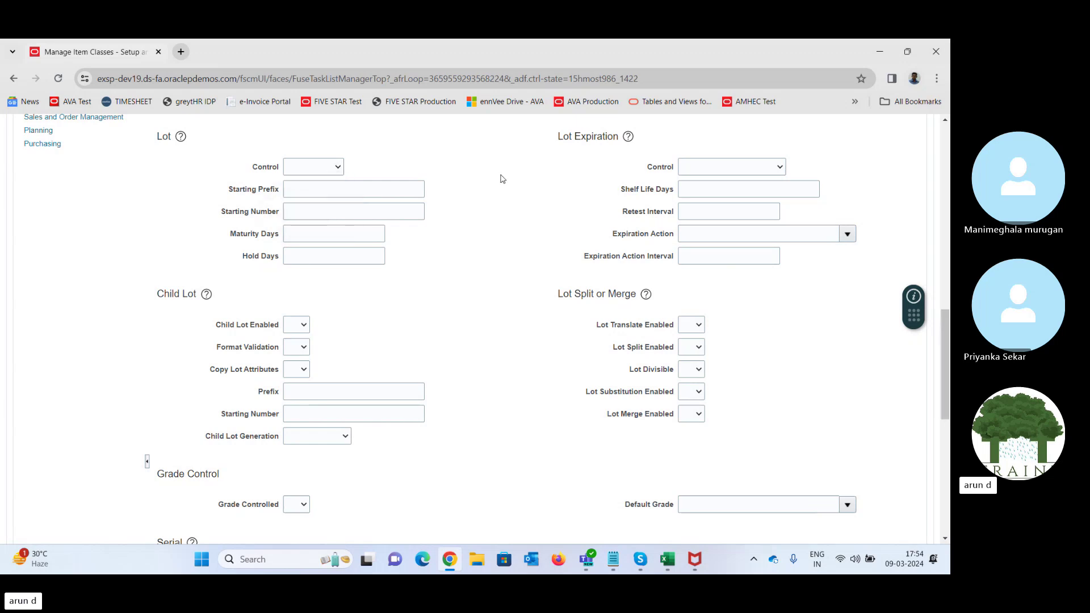
pyautogui.click(724, 168)
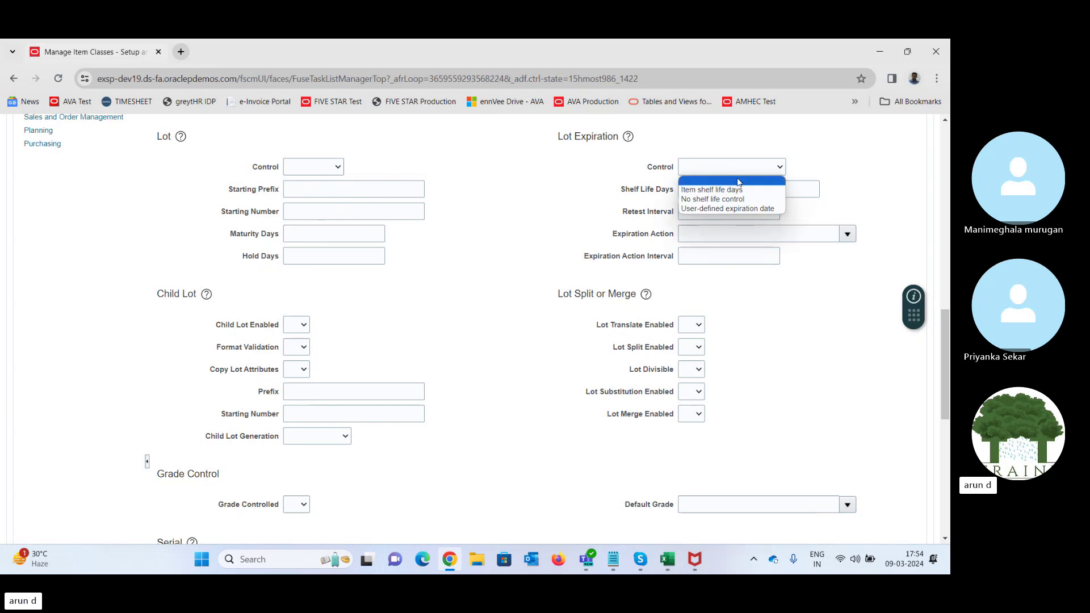
pyautogui.click(509, 187)
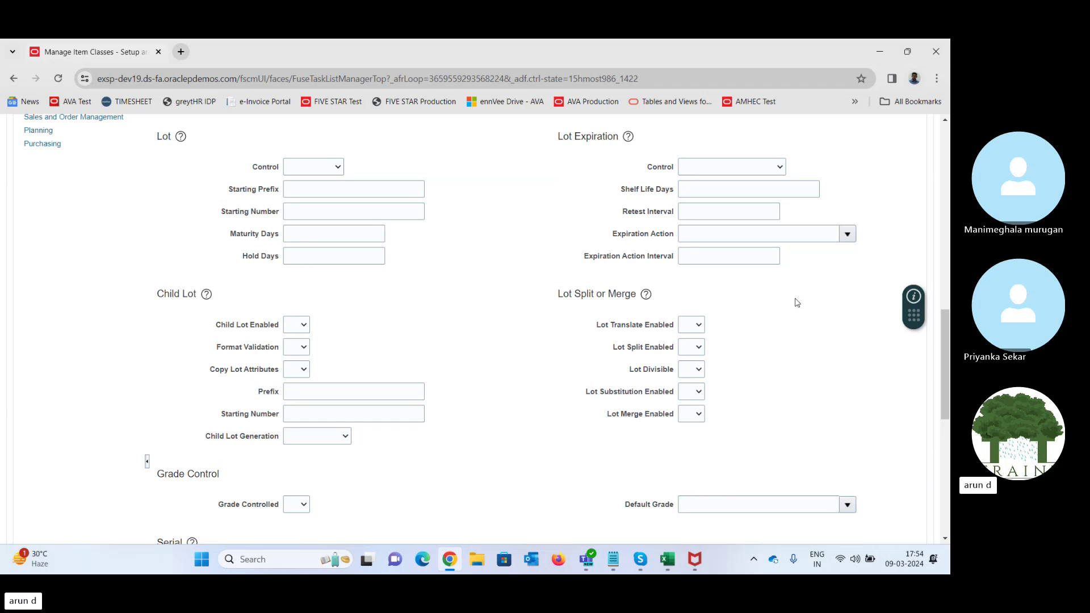
pyautogui.click(847, 235)
pyautogui.click(883, 195)
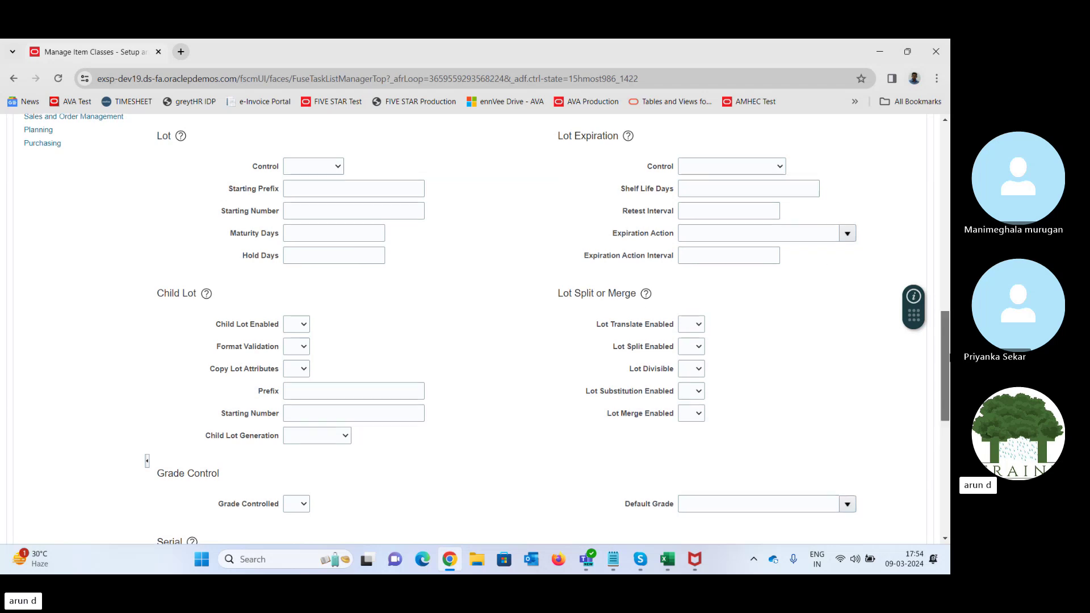
pyautogui.moveTo(947, 352); pyautogui.dragTo(948, 446)
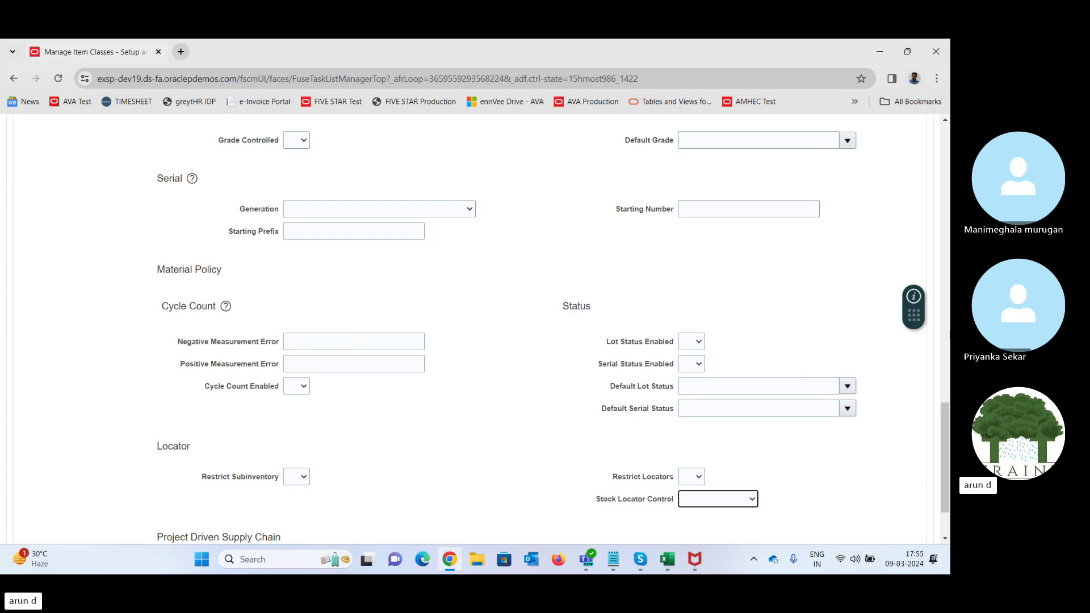
pyautogui.moveTo(947, 433); pyautogui.dragTo(948, 454)
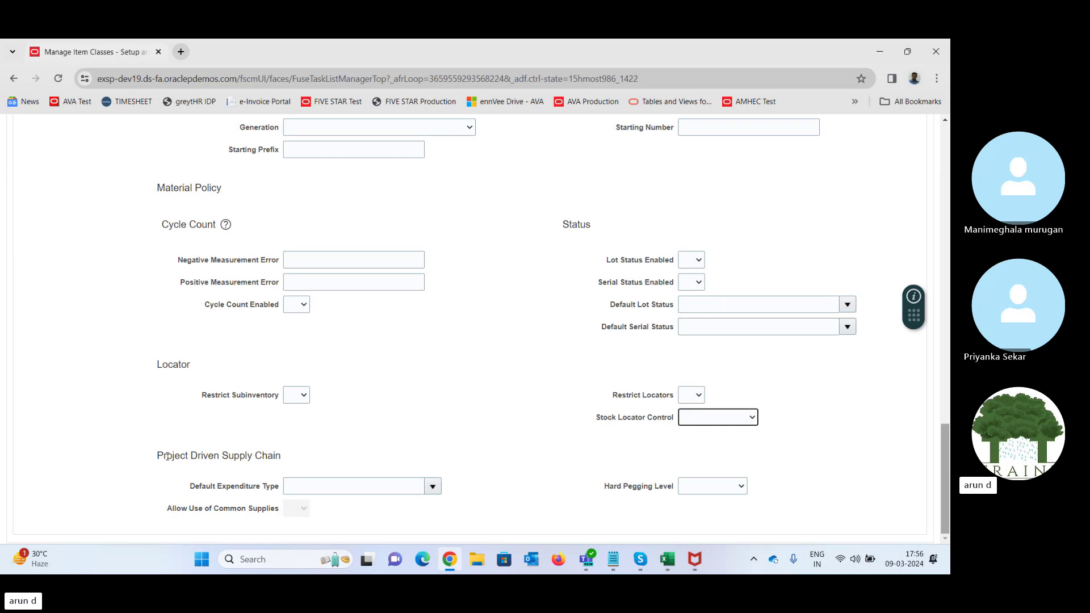
pyautogui.moveTo(167, 456); pyautogui.dragTo(284, 464)
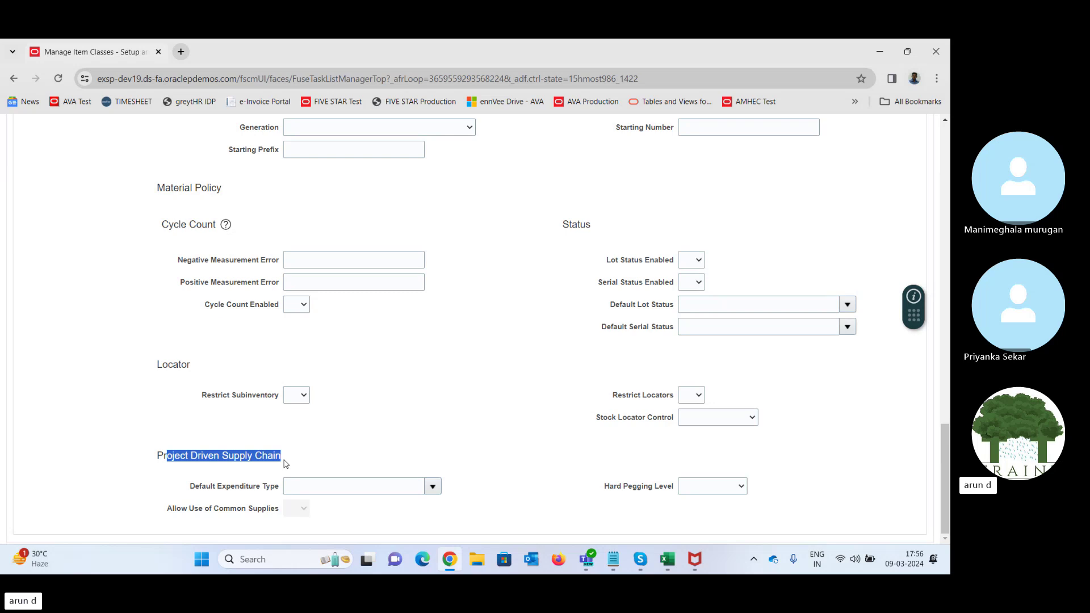
pyautogui.click(338, 455)
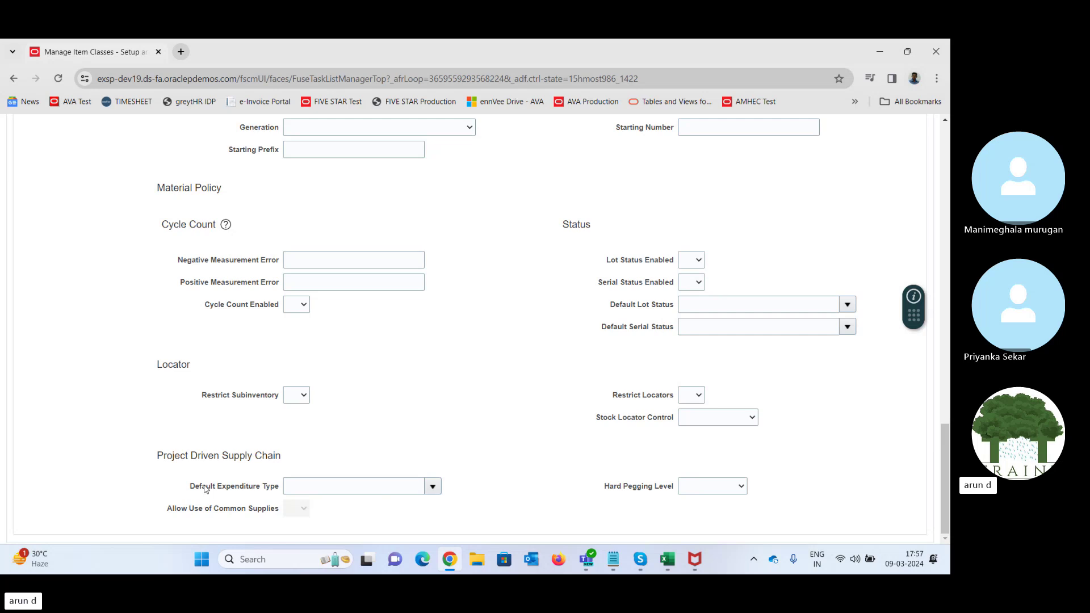
pyautogui.moveTo(205, 489); pyautogui.dragTo(276, 483)
pyautogui.click(433, 487)
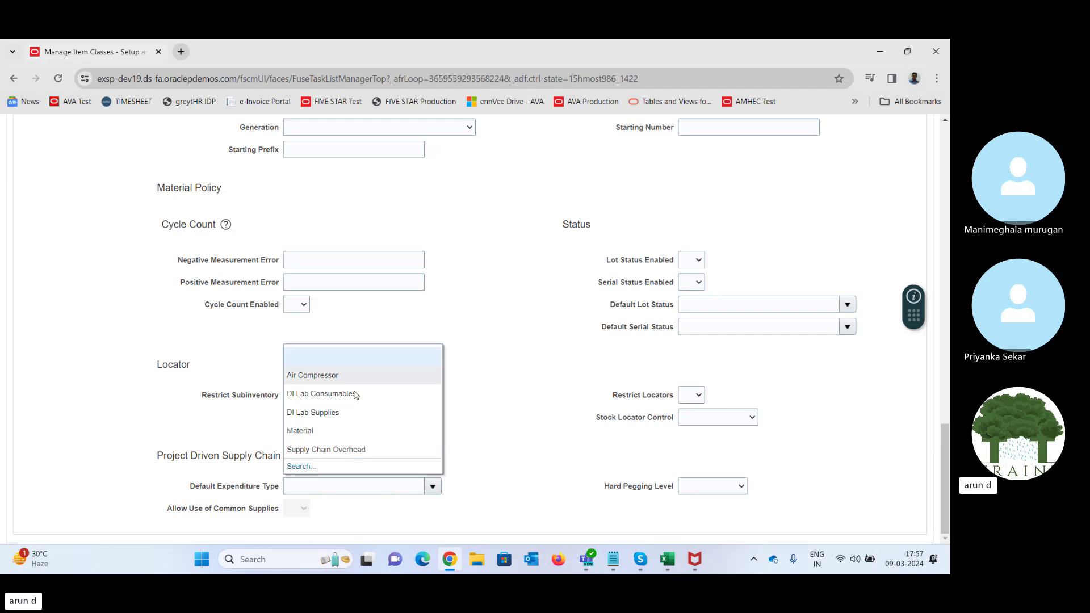
pyautogui.click(503, 390)
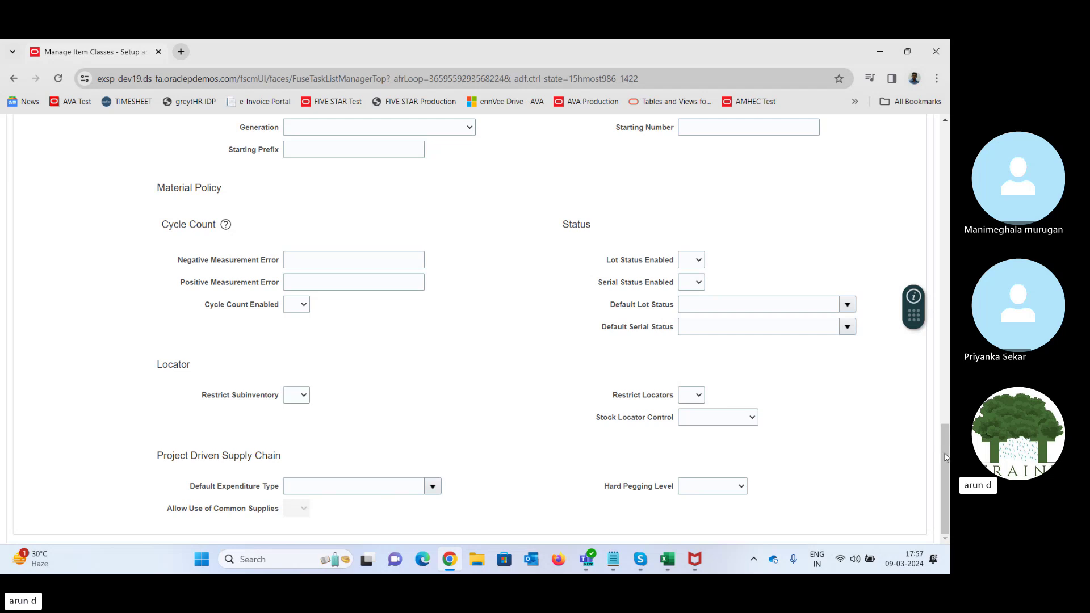
pyautogui.moveTo(947, 457); pyautogui.dragTo(947, 276)
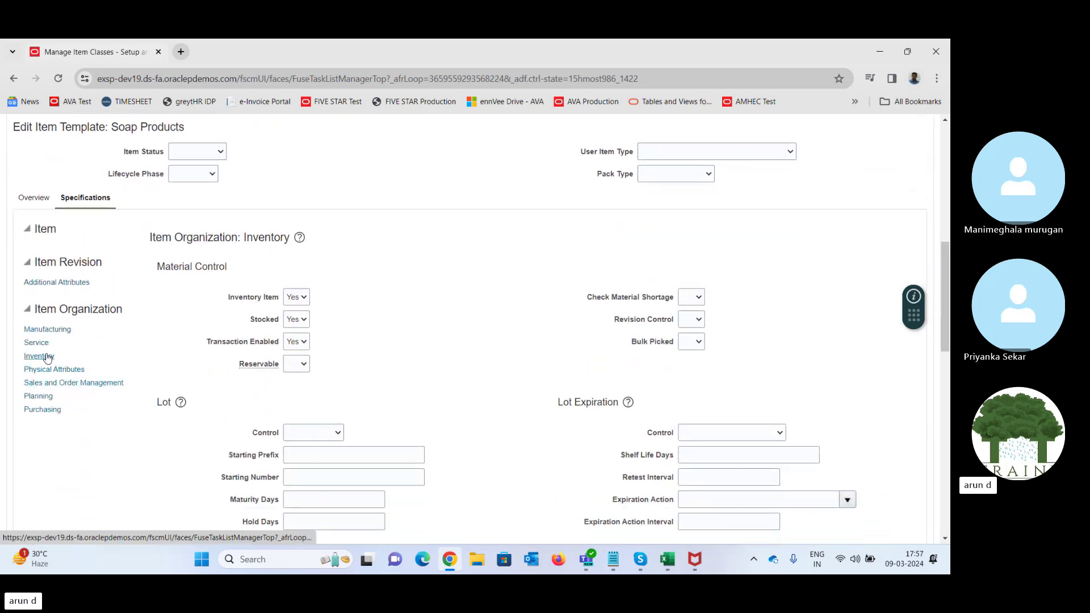
# - Set Purchased and Purchasable to Yes in the Purchasing attributes
pyautogui.click(46, 409)
pyautogui.click(293, 290)
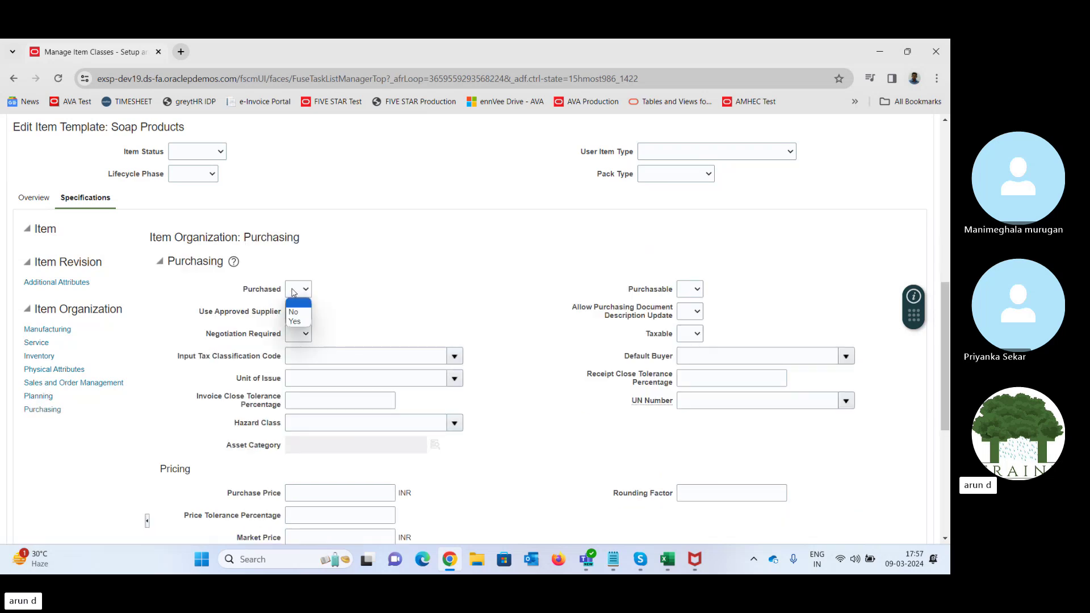
pyautogui.click(295, 321)
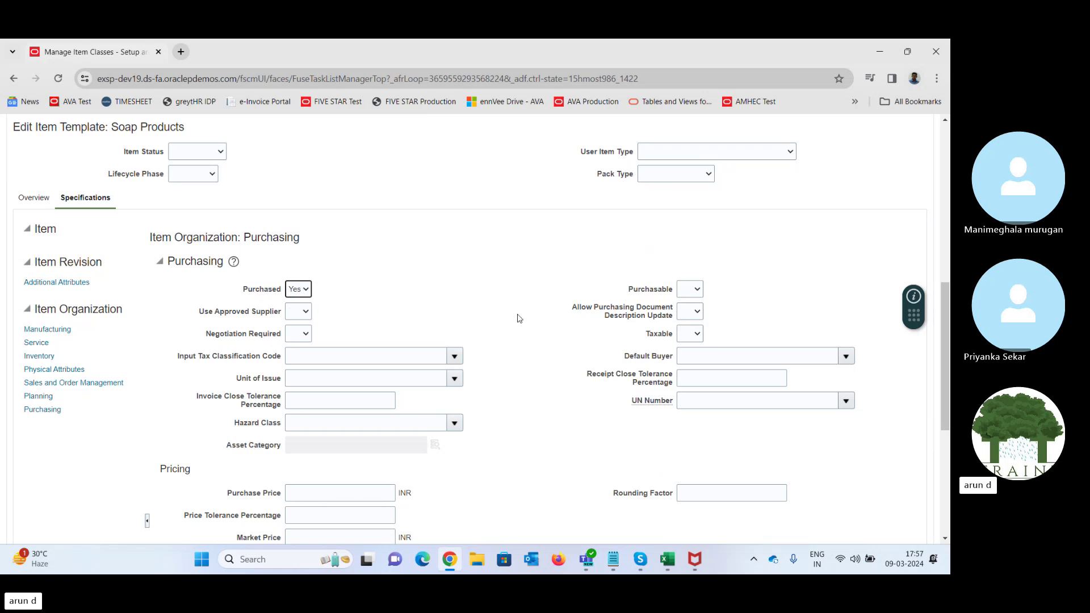
pyautogui.click(692, 291)
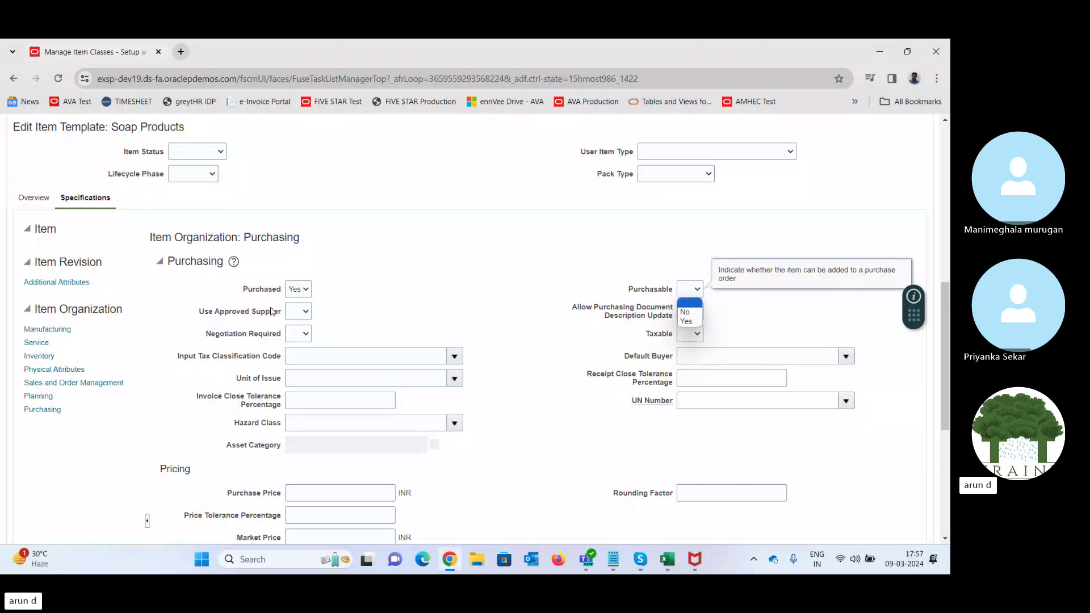
pyautogui.click(687, 321)
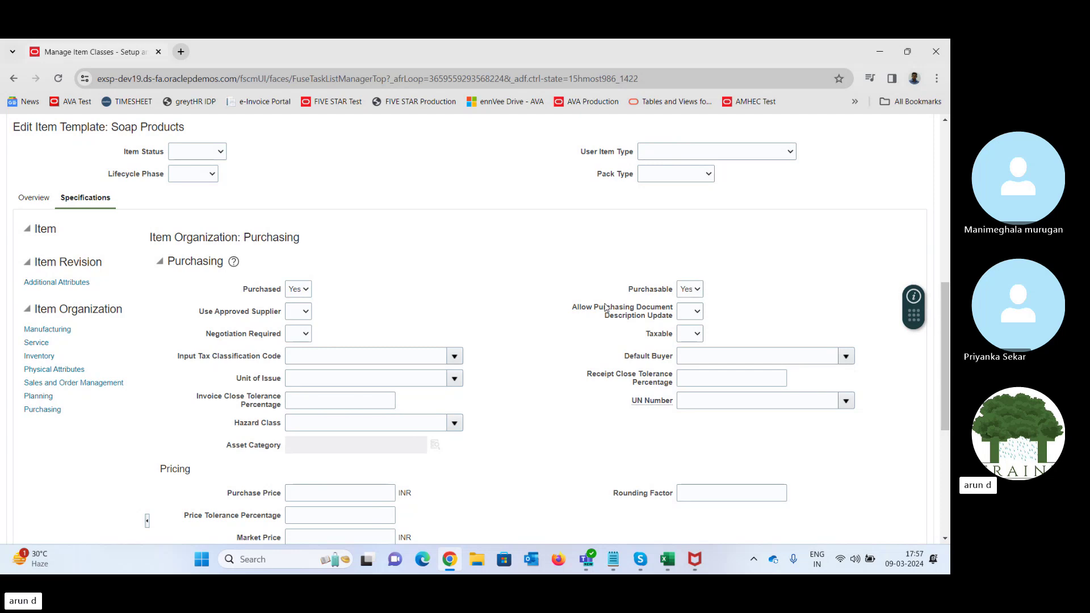
pyautogui.moveTo(604, 307); pyautogui.dragTo(642, 318)
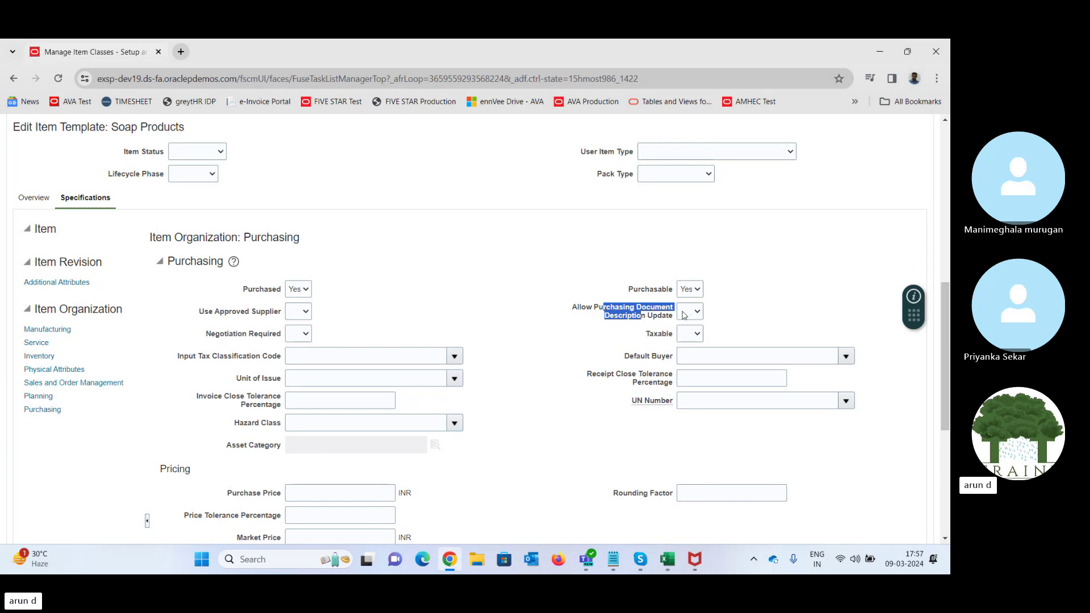
# - Review the Taxable, Input Tax Classification, Negotiation Required and Default Buyer fields without changing them
pyautogui.click(689, 337)
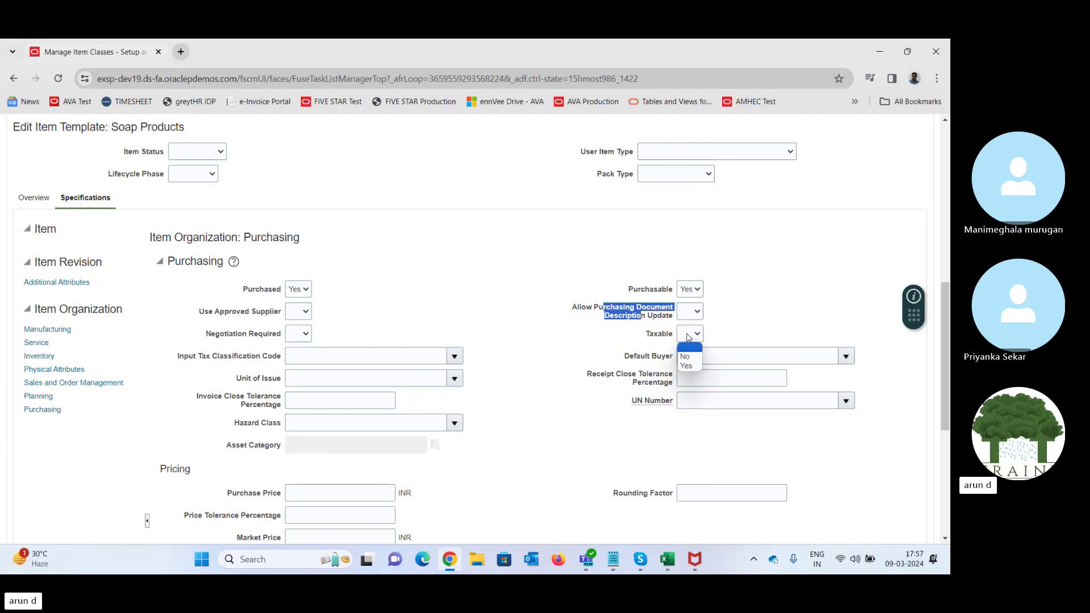
pyautogui.click(580, 340)
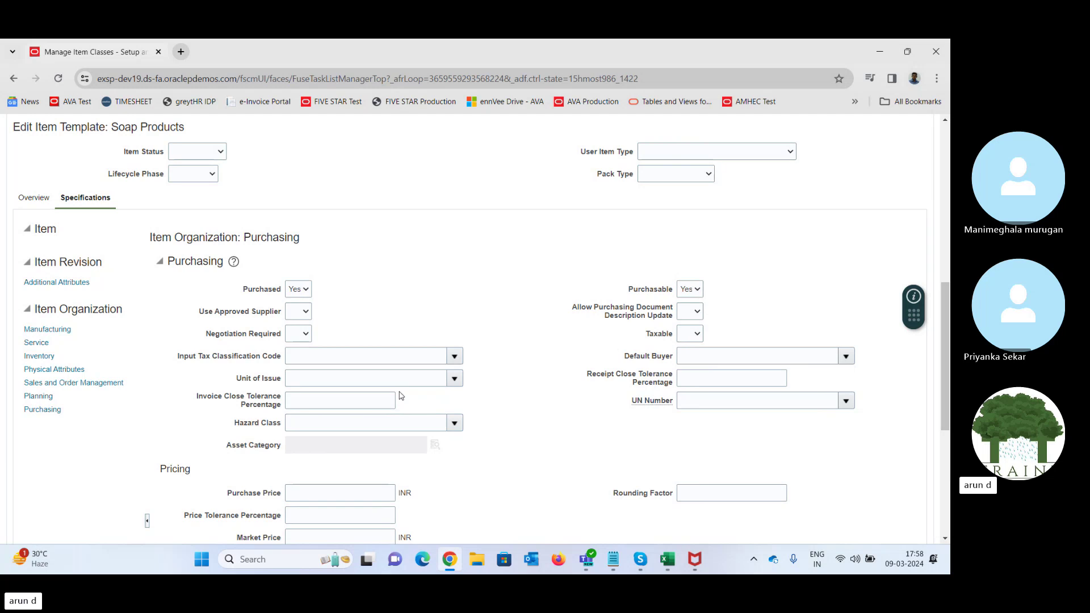
pyautogui.moveTo(212, 356); pyautogui.dragTo(271, 359)
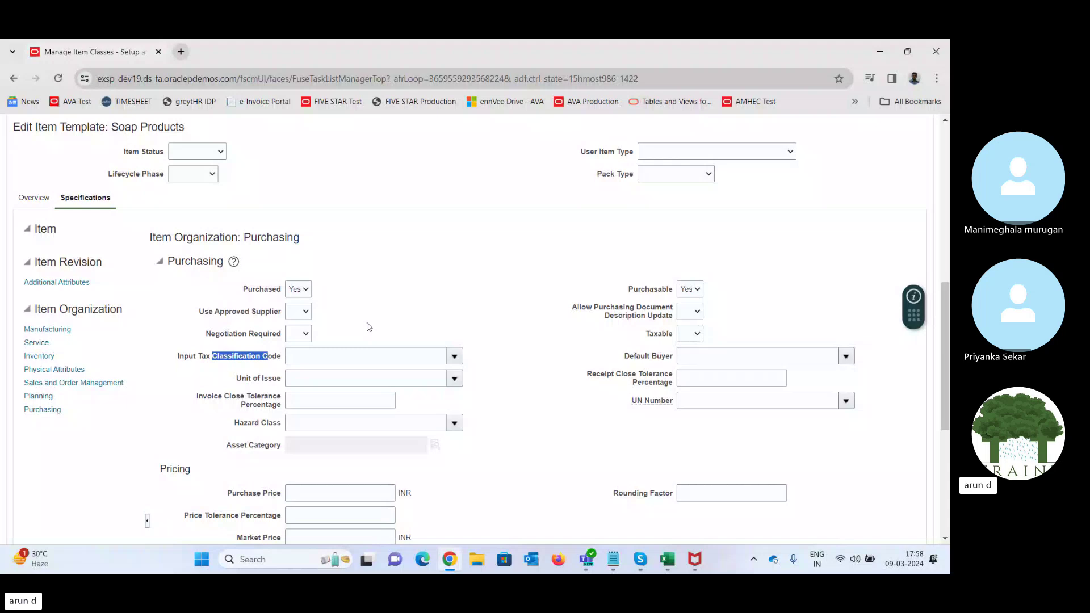
pyautogui.click(213, 337)
pyautogui.moveTo(214, 337); pyautogui.dragTo(259, 338)
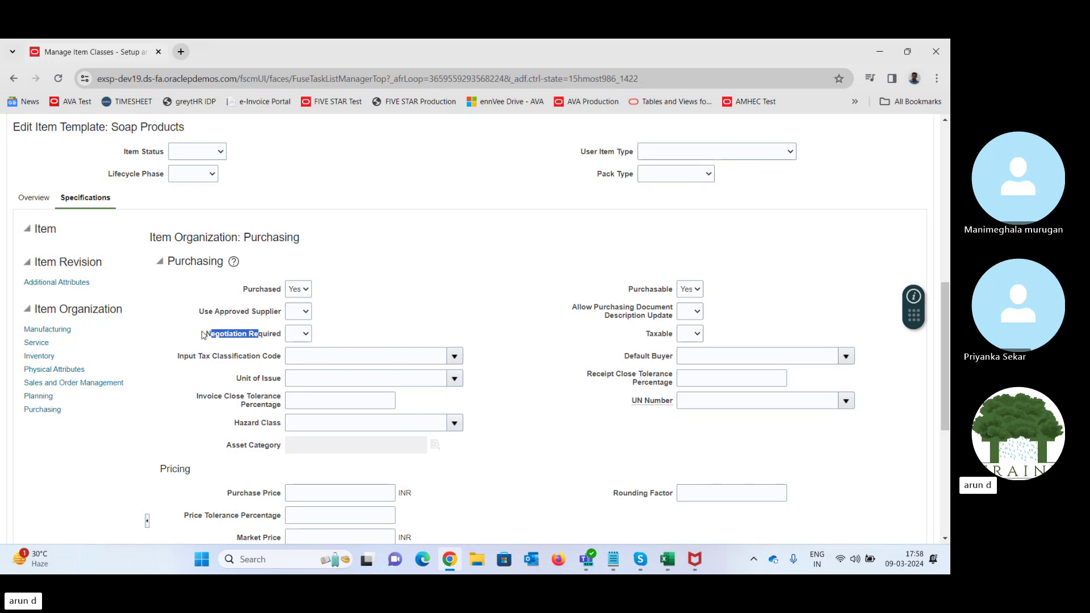
pyautogui.moveTo(206, 336); pyautogui.dragTo(246, 337)
pyautogui.click(533, 298)
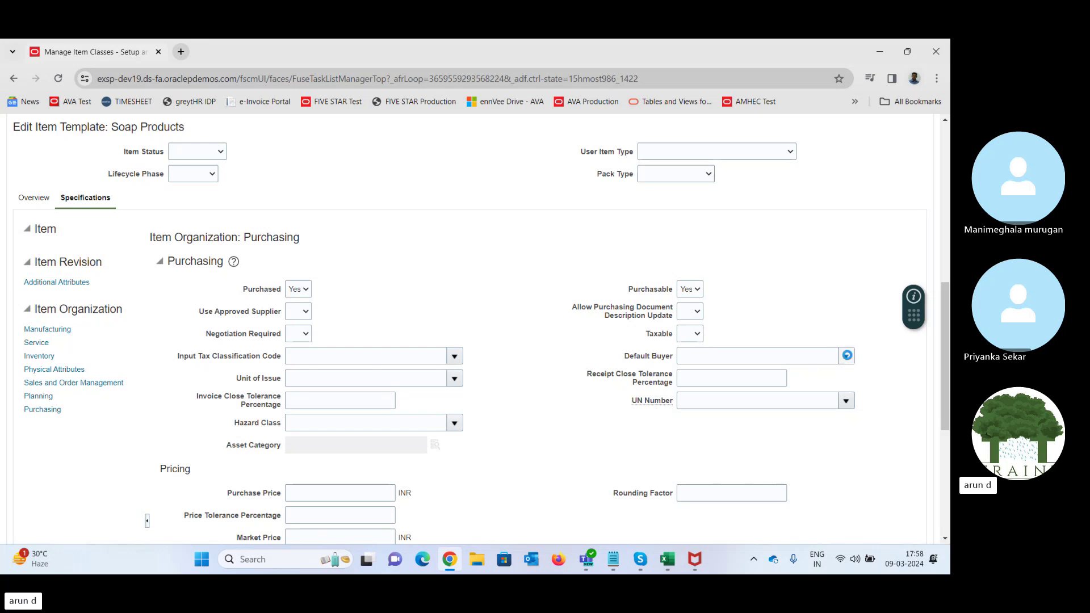
pyautogui.click(848, 355)
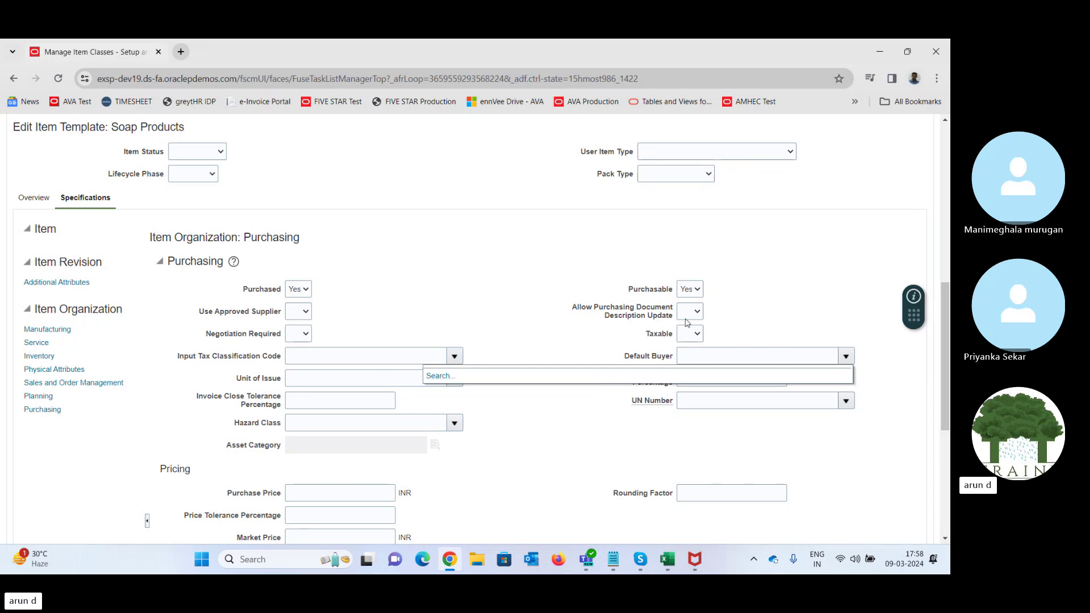
pyautogui.click(752, 312)
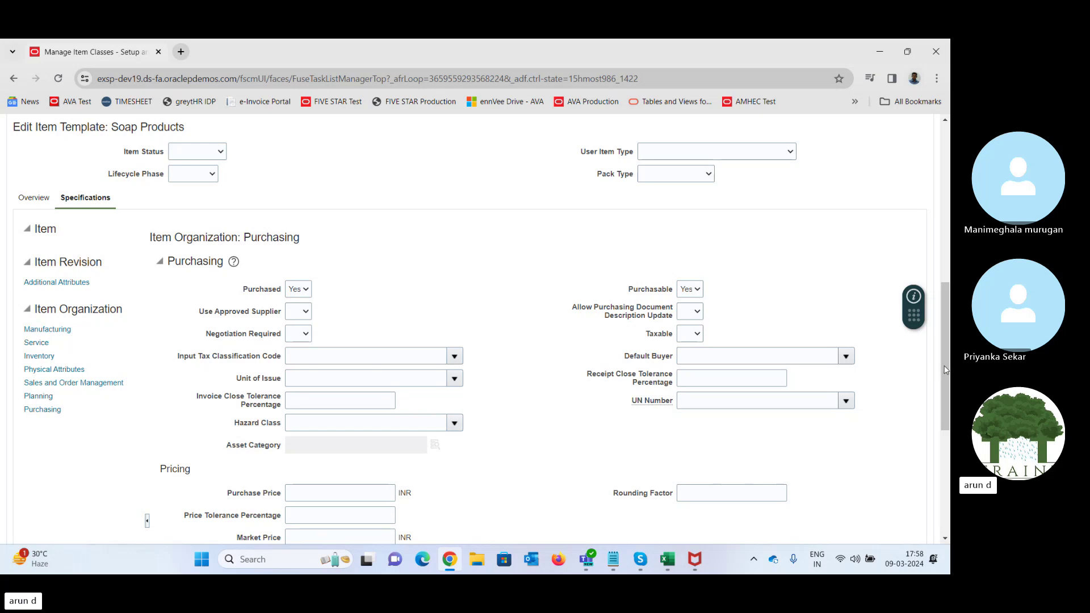
pyautogui.scroll(-3, 946, 369)
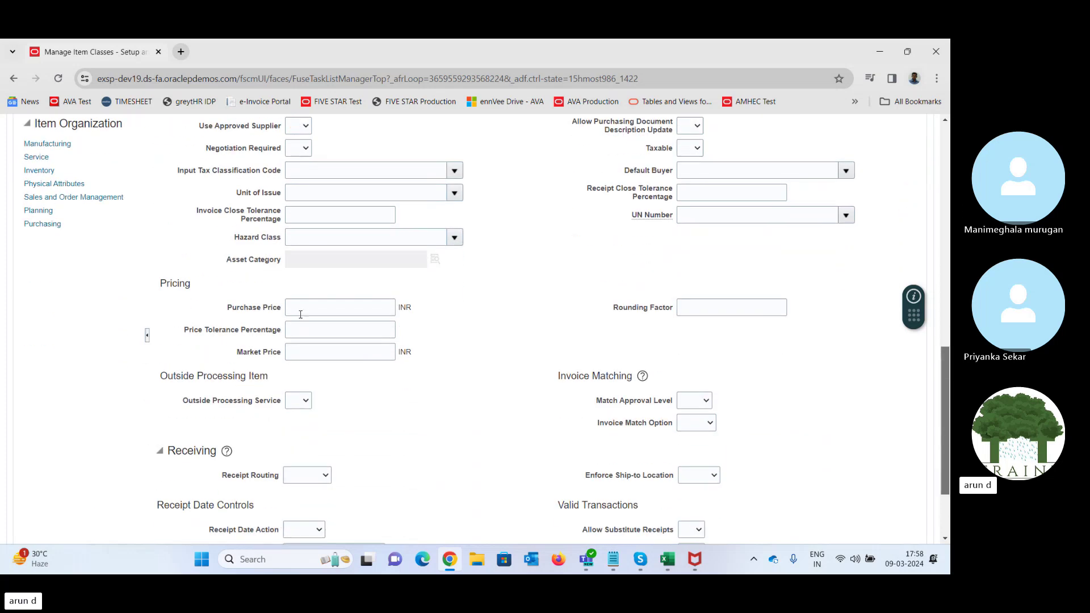
# - Enter a Purchase Price of 1,000 INR in the Pricing section and verify it
pyautogui.click(304, 307)
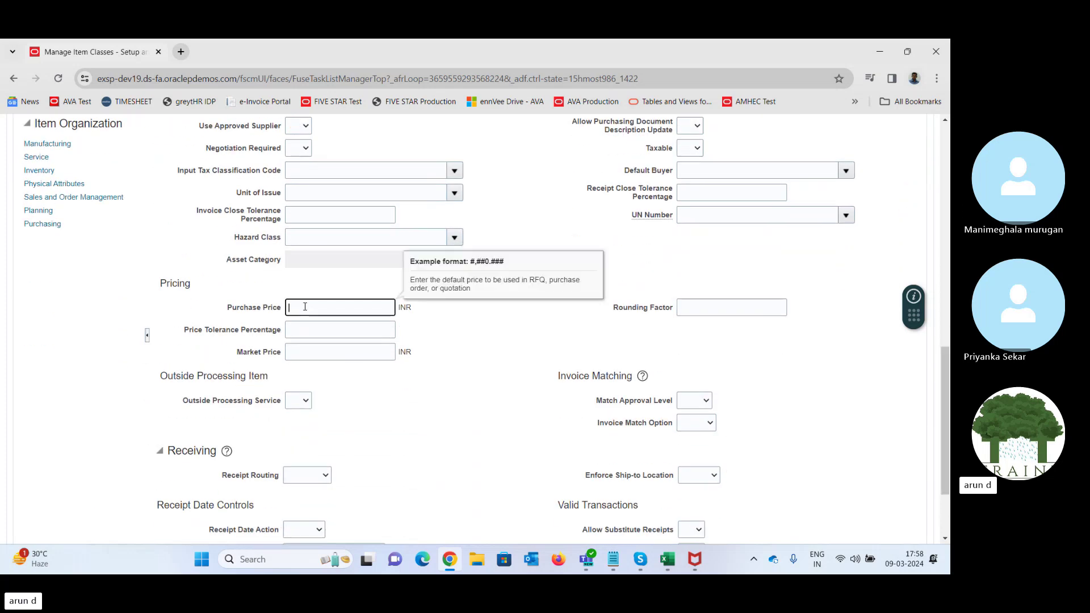
pyautogui.write('1000')
pyautogui.press('Tab')
pyautogui.click(475, 355)
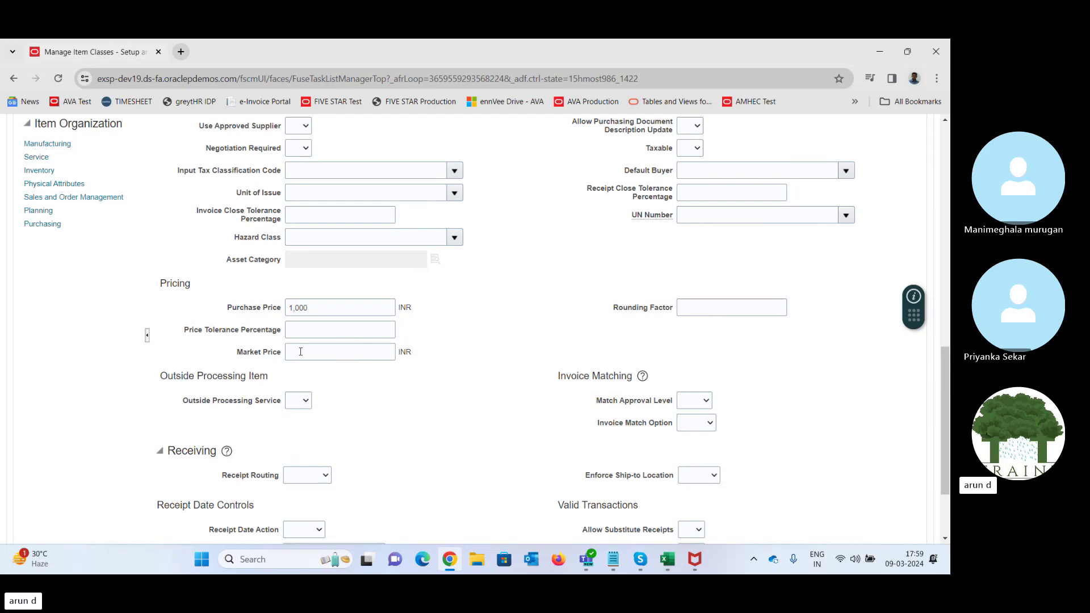
pyautogui.doubleClick(312, 310)
pyautogui.click(540, 390)
pyautogui.moveTo(948, 411); pyautogui.dragTo(949, 457)
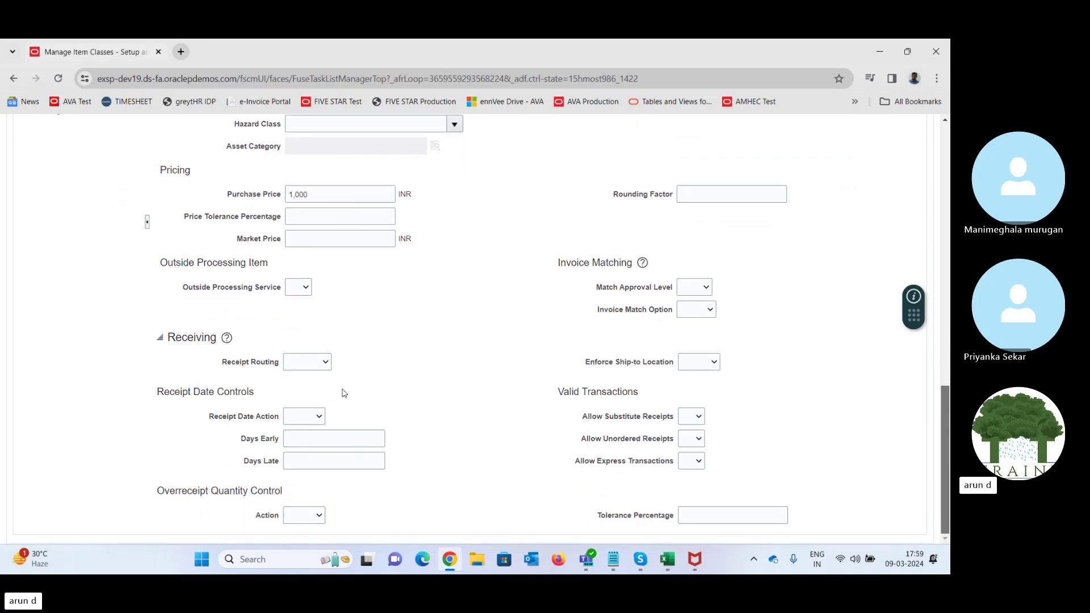
pyautogui.click(308, 363)
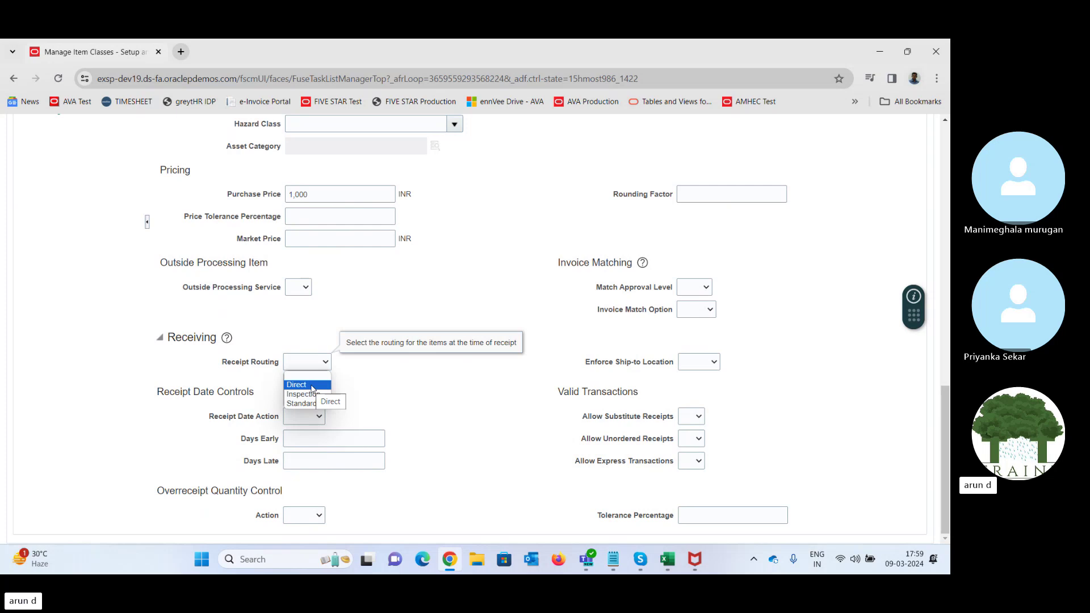
pyautogui.click(414, 390)
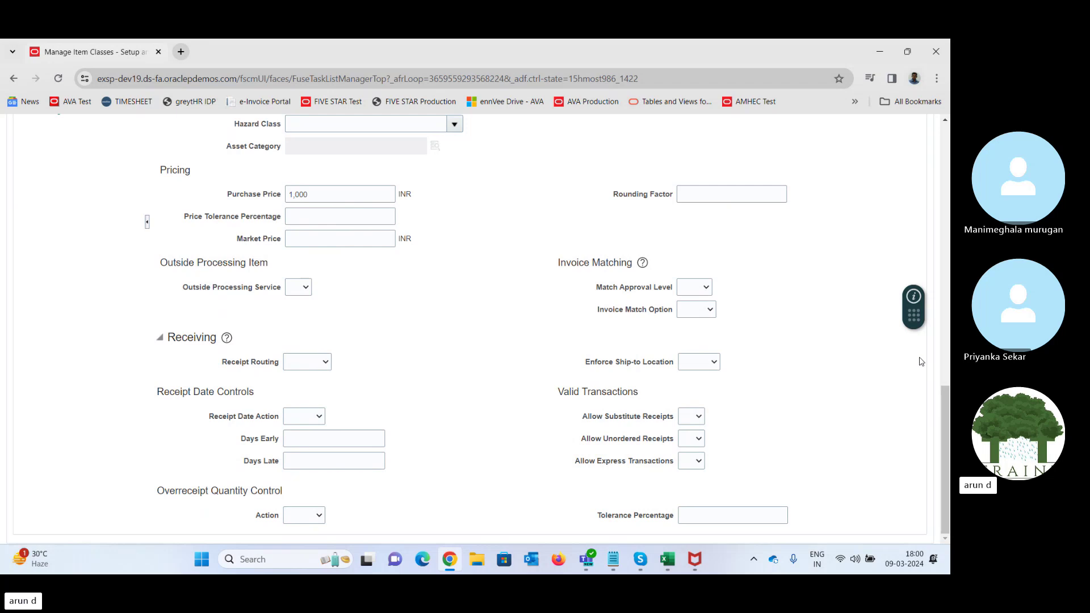
pyautogui.click(691, 291)
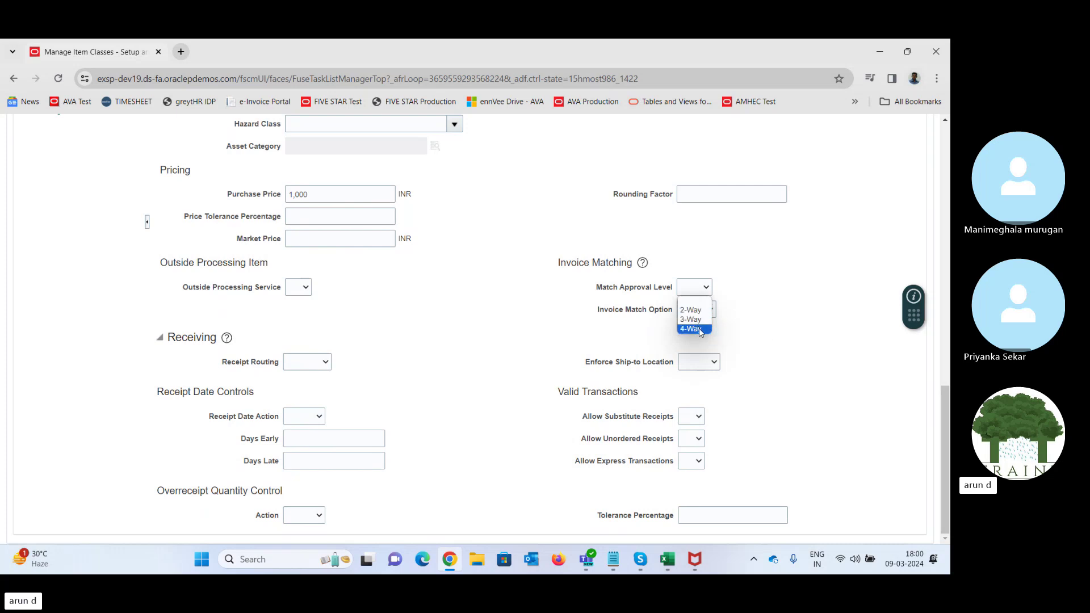
pyautogui.click(307, 363)
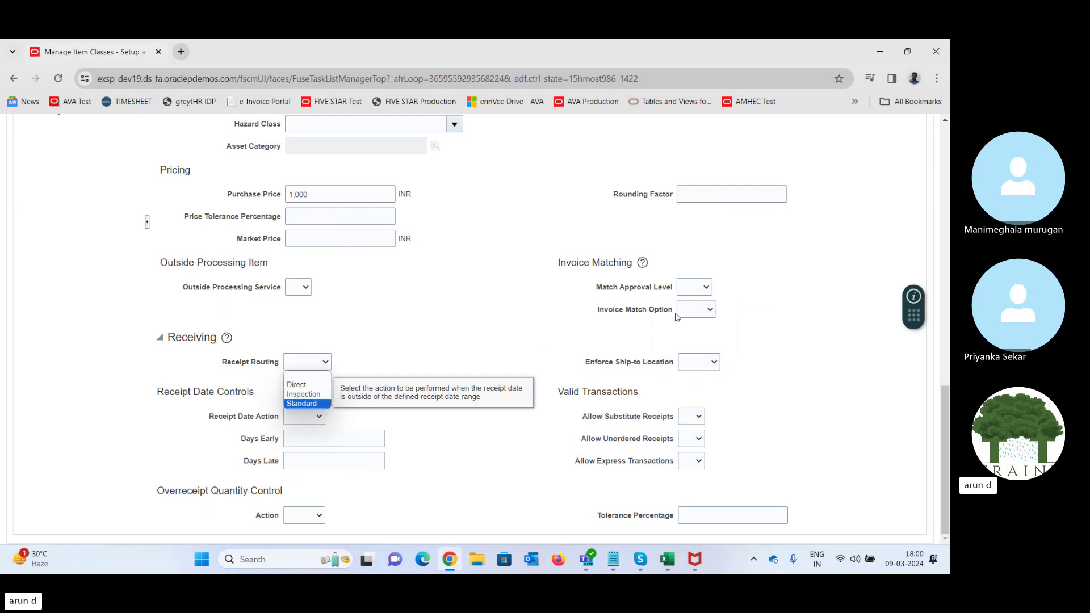
pyautogui.click(486, 342)
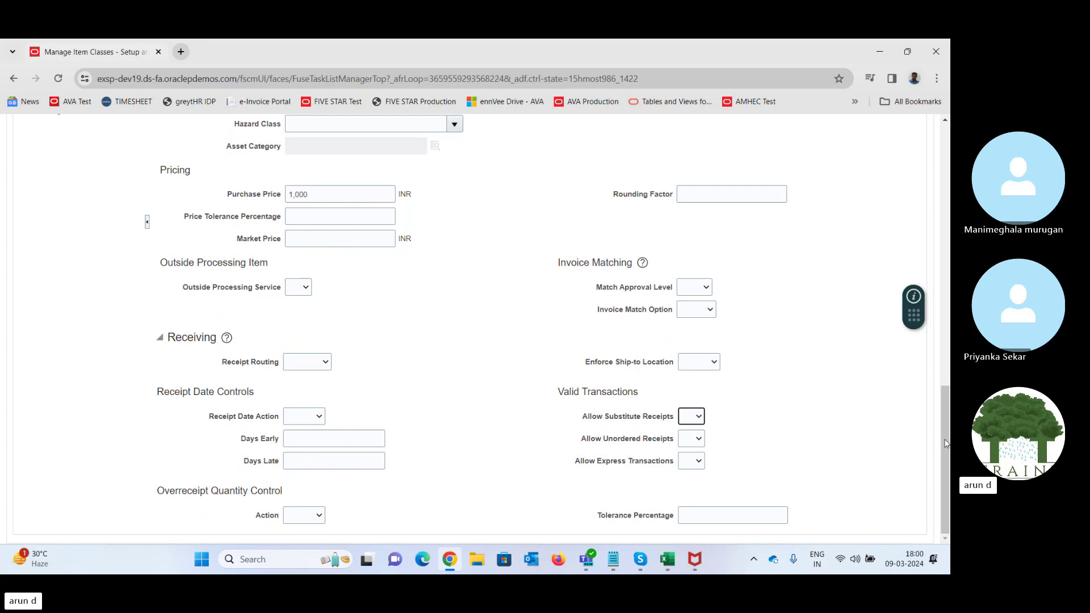
pyautogui.moveTo(946, 443); pyautogui.dragTo(945, 346)
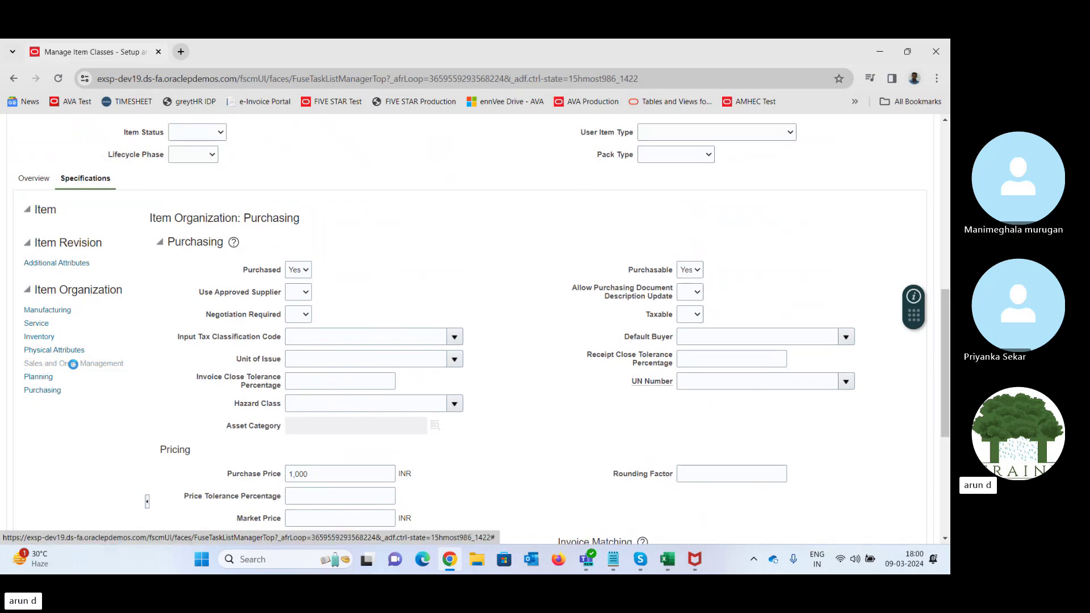
# - Set Customer Ordered, Customer Orders Enabled and Transfer Orders Enabled to Yes
pyautogui.click(75, 370)
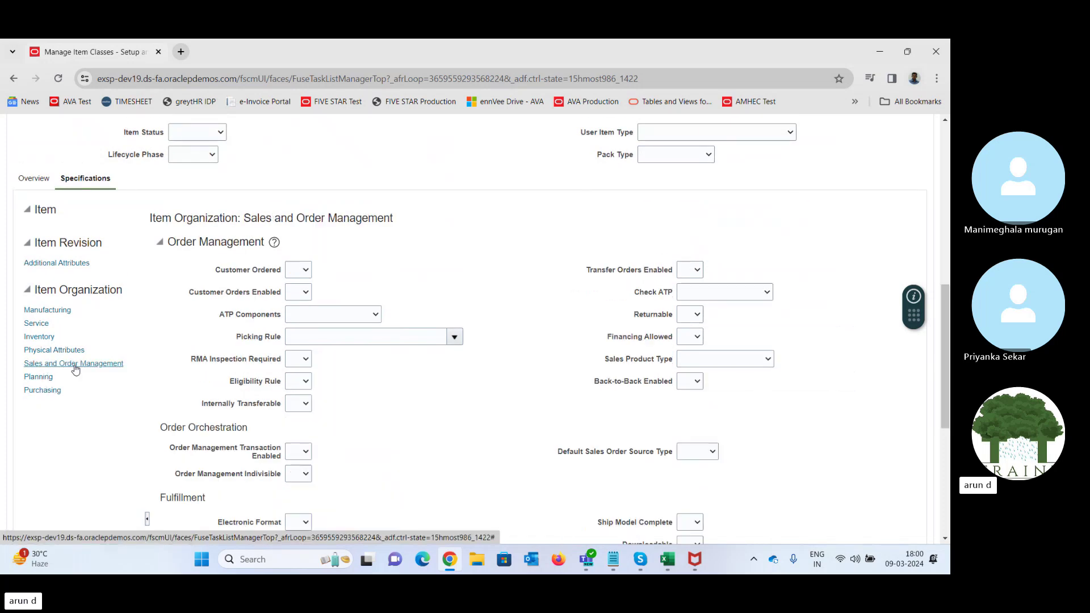
pyautogui.click(304, 270)
pyautogui.click(295, 304)
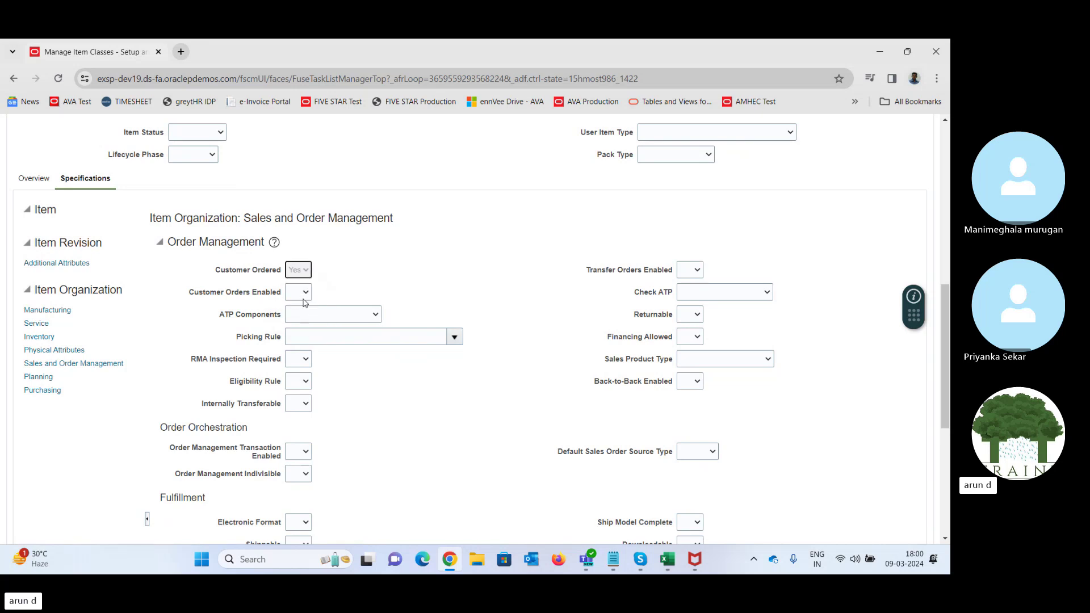
pyautogui.click(298, 293)
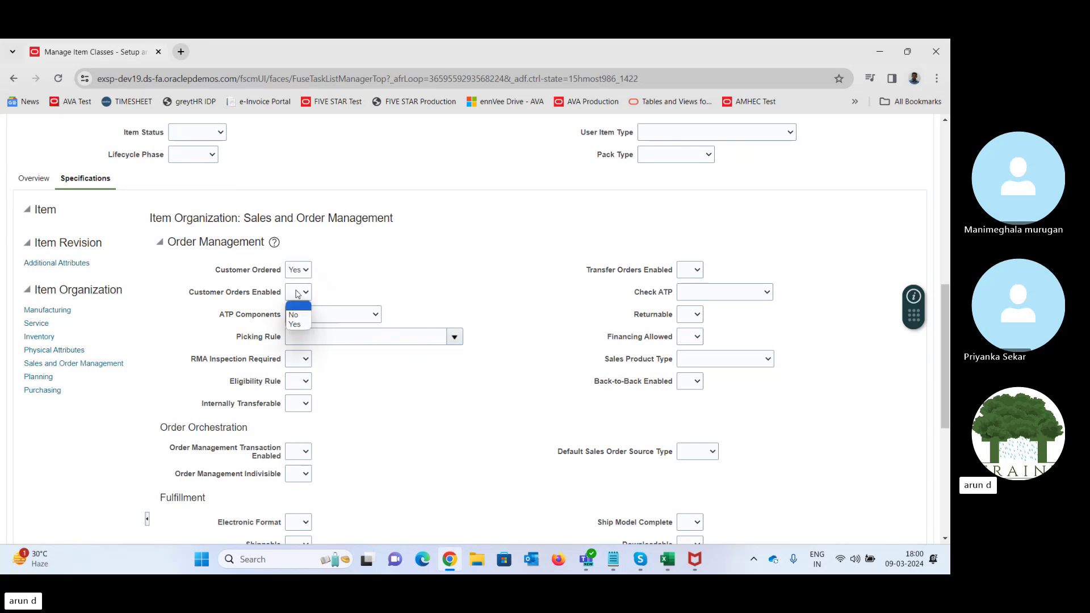
pyautogui.click(295, 324)
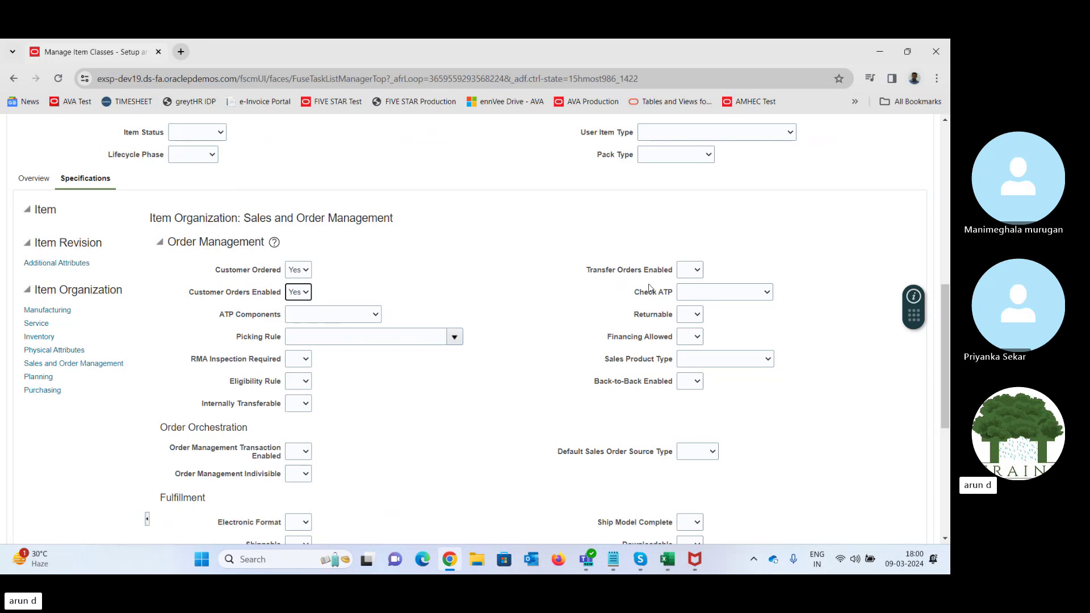
pyautogui.click(687, 272)
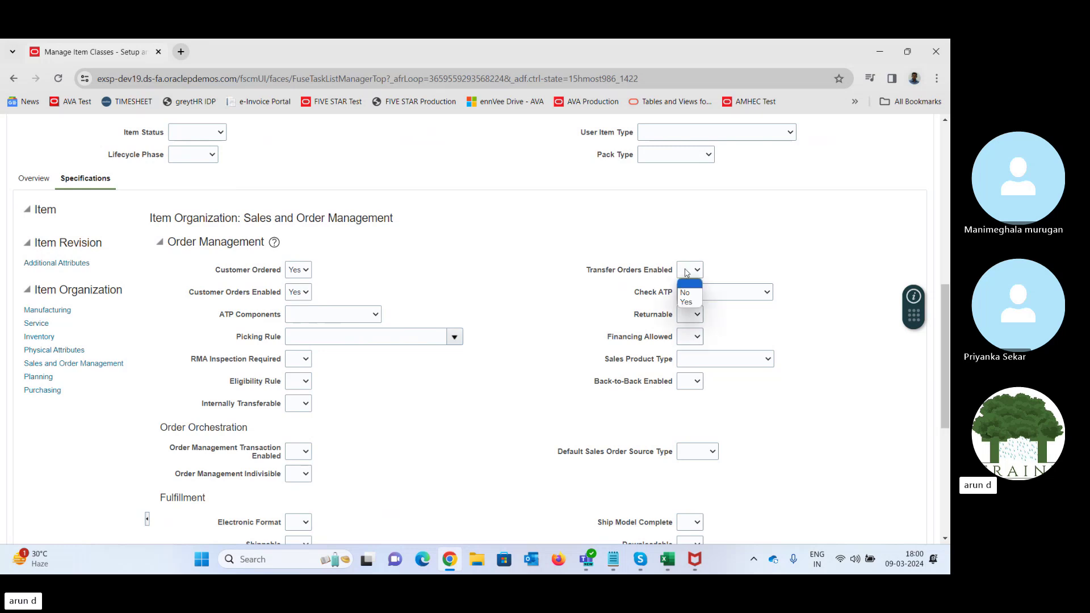
pyautogui.click(688, 303)
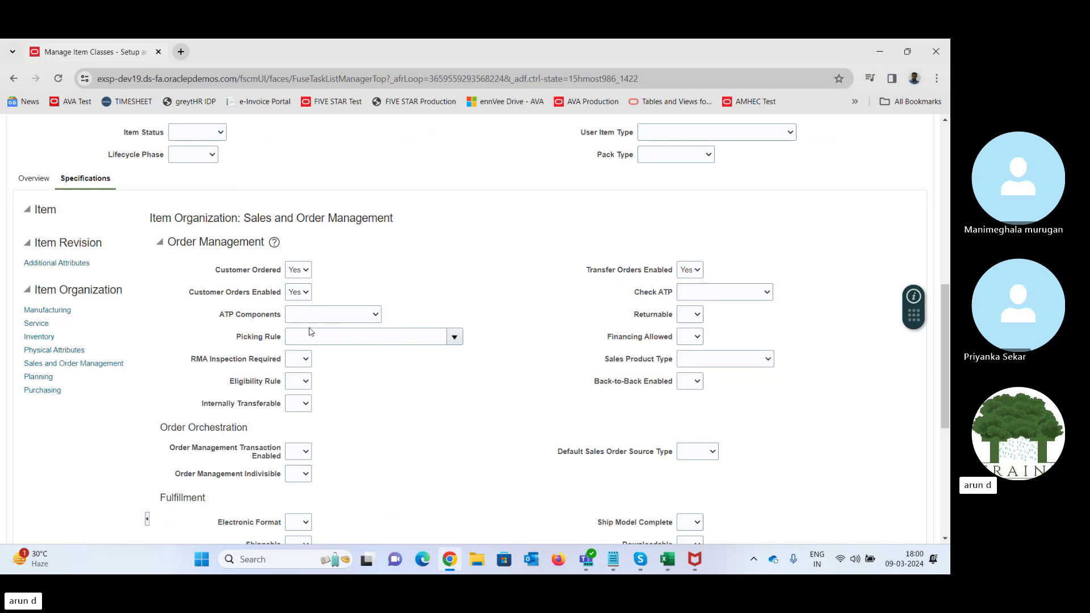
# - Set Returnable and Internally Transferable to Yes
pyautogui.click(693, 318)
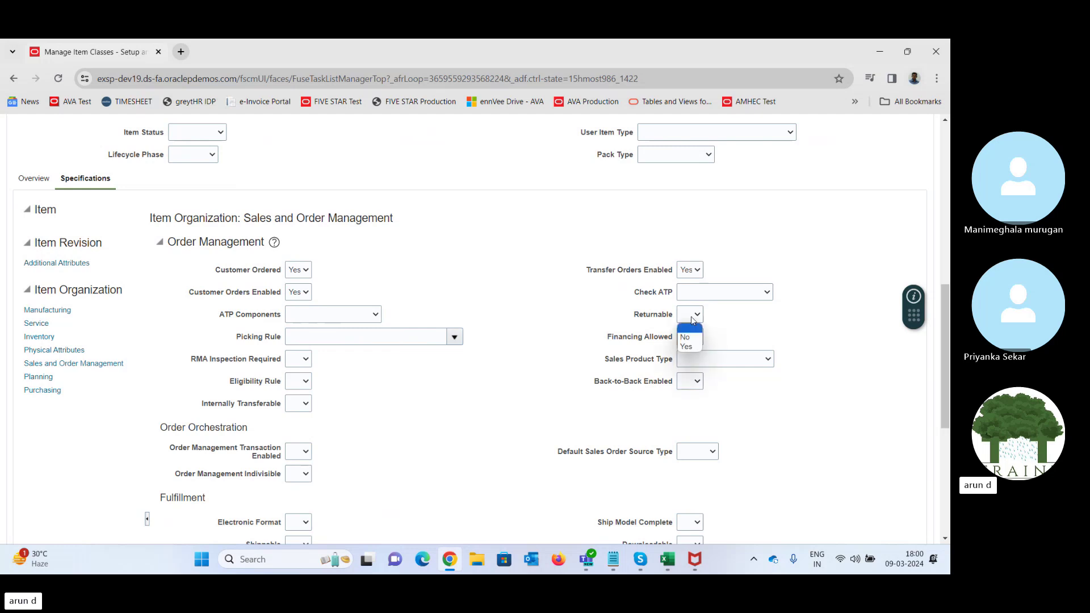
pyautogui.click(690, 347)
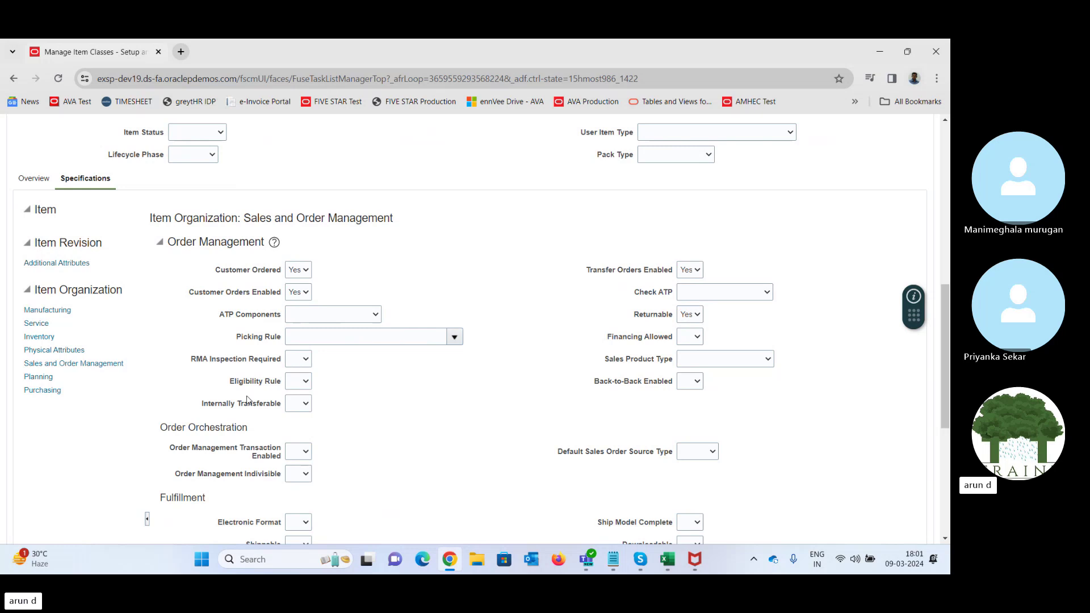
pyautogui.click(296, 404)
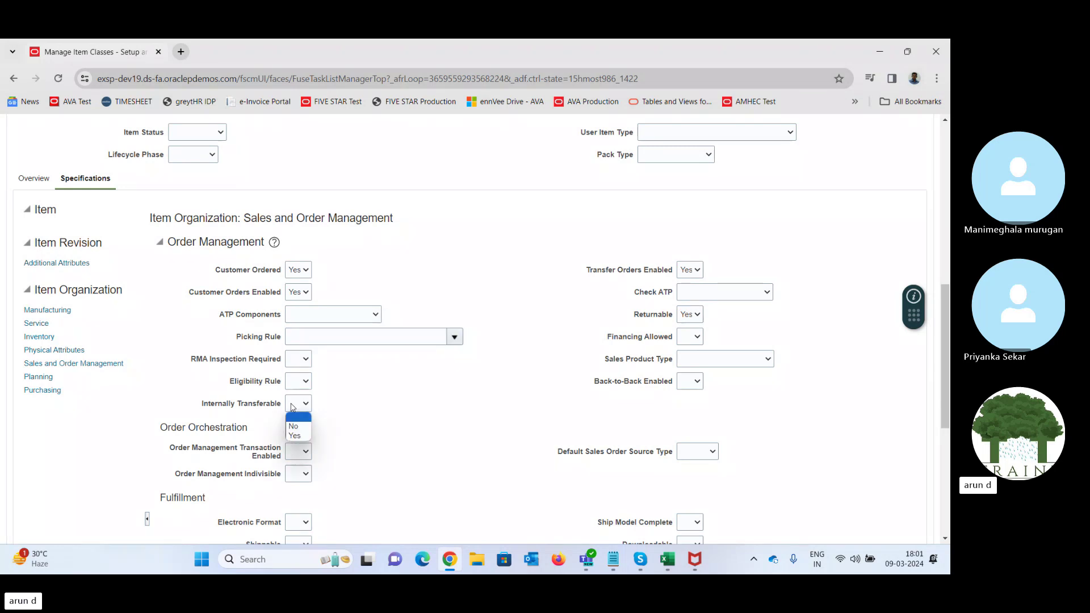
pyautogui.click(295, 435)
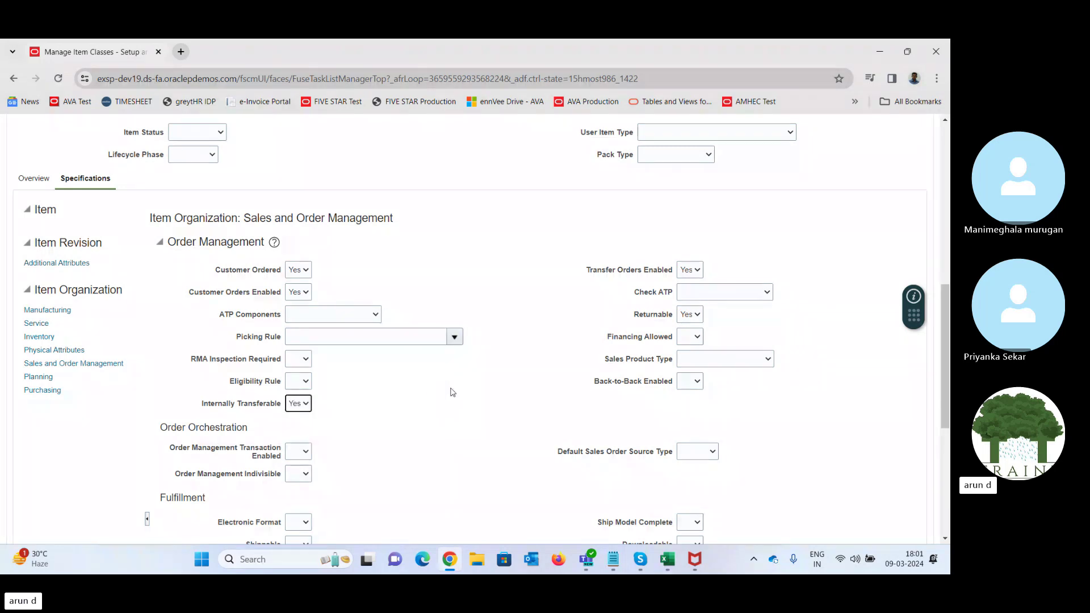
pyautogui.scroll(-5, 453, 392)
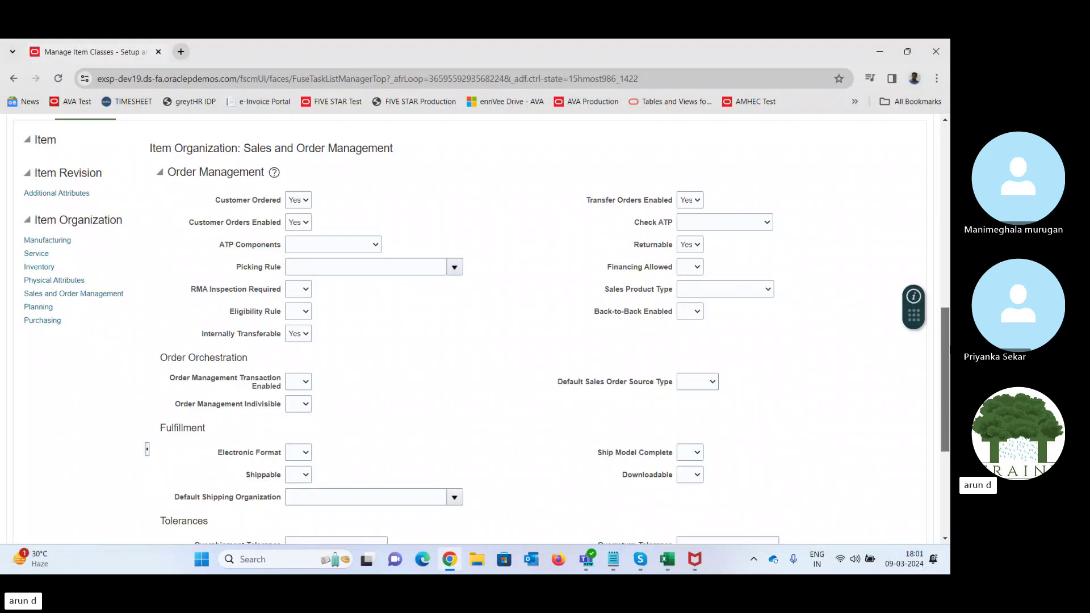
pyautogui.scroll(-1, 948, 432)
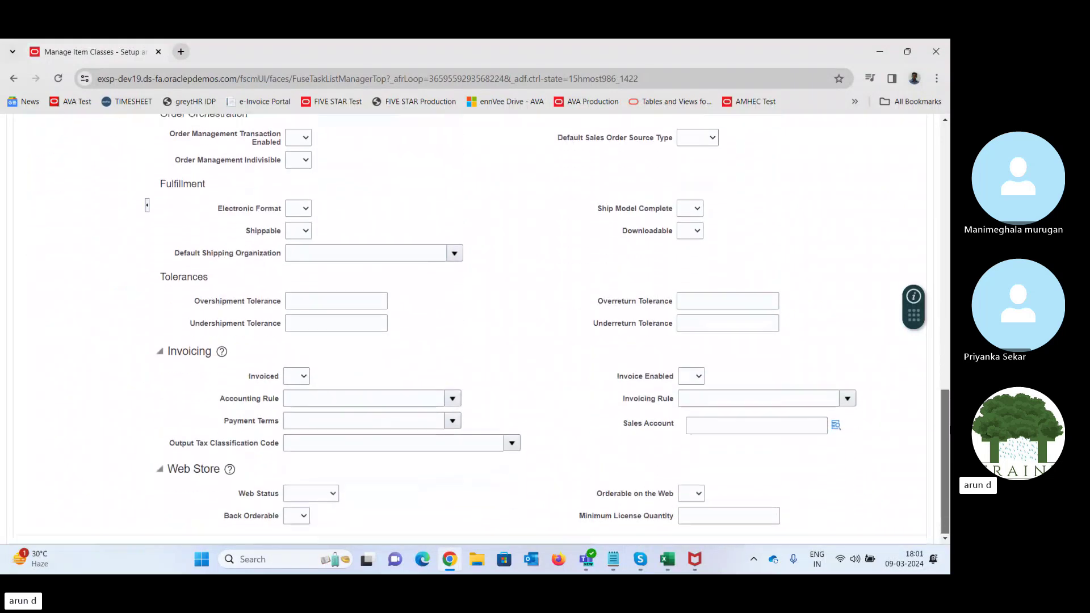
pyautogui.moveTo(948, 448); pyautogui.dragTo(950, 318)
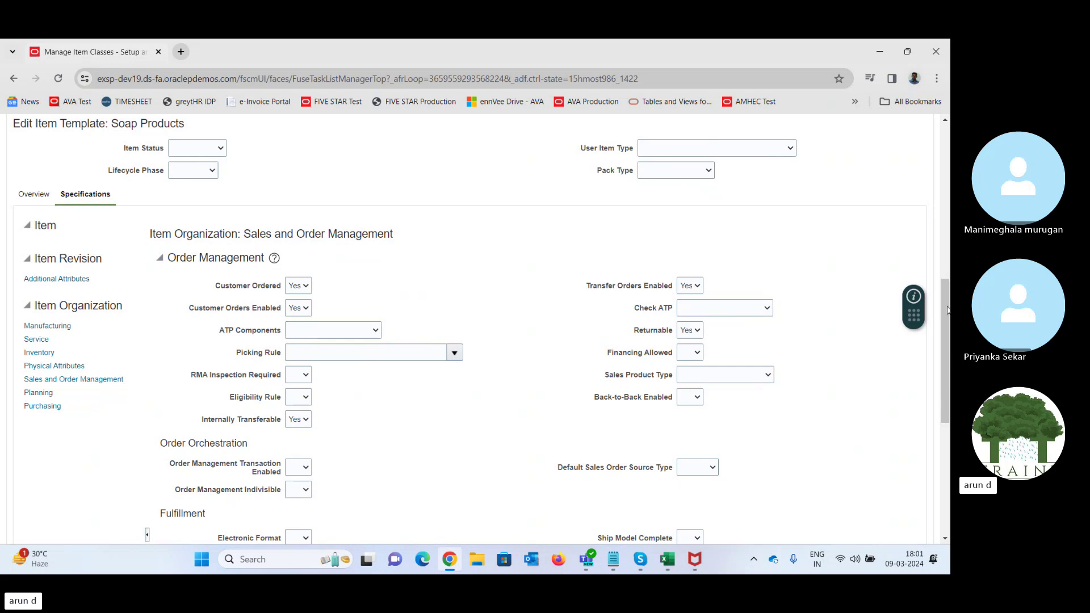
pyautogui.moveTo(943, 305); pyautogui.dragTo(942, 149)
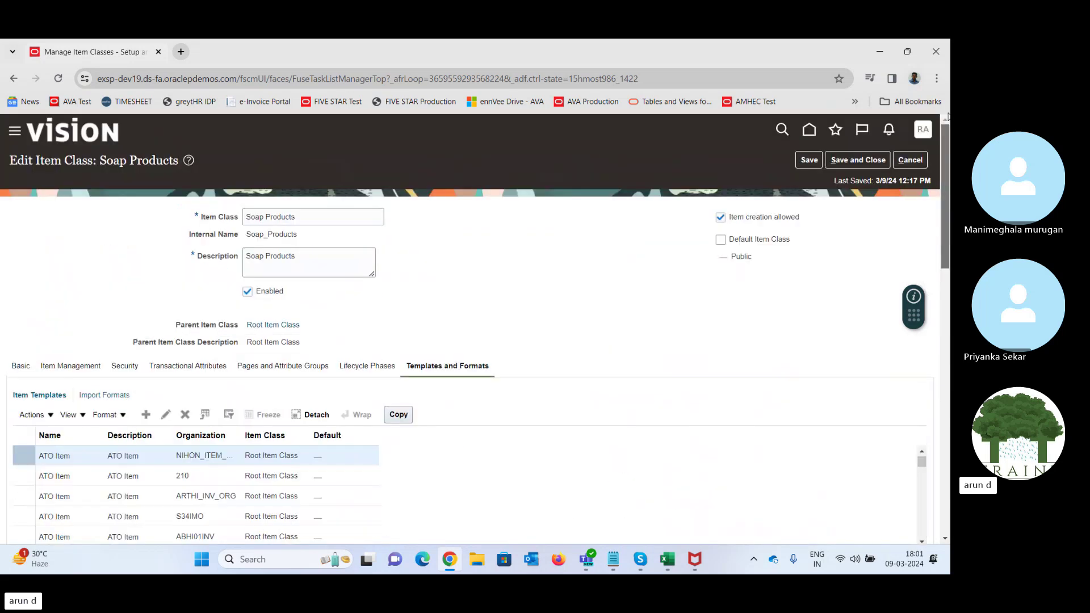
# - Save and close Soap Products, finish the item class tasks, and open Product Information Management
pyautogui.click(807, 161)
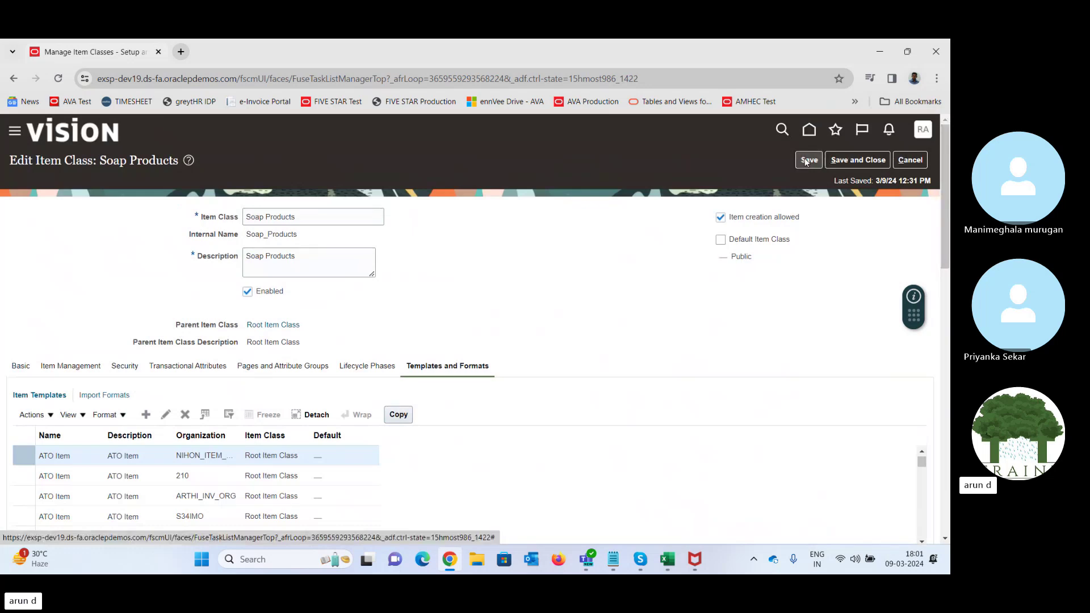
pyautogui.click(868, 162)
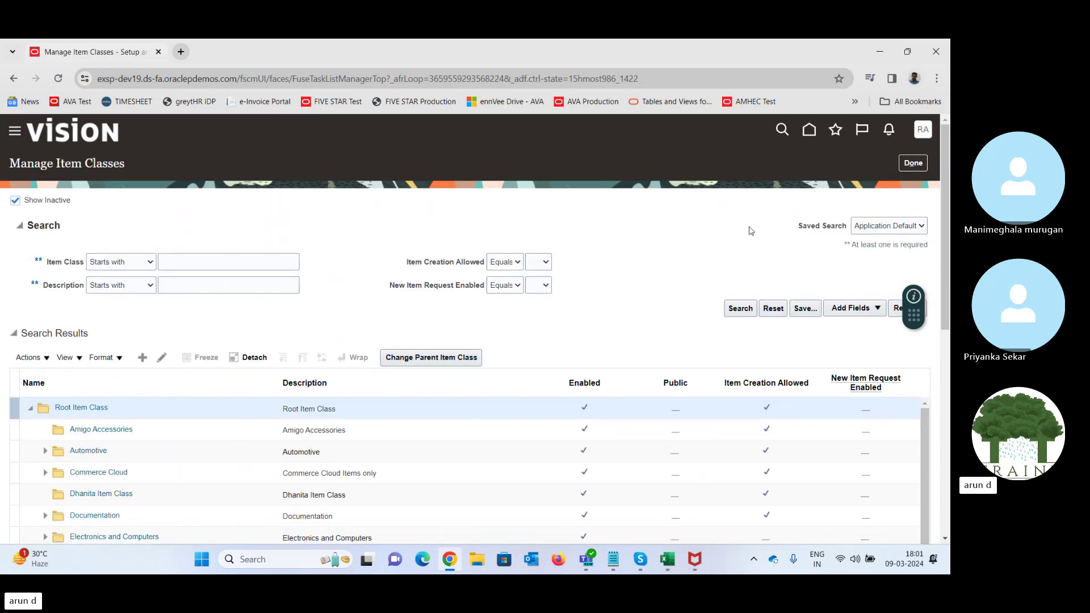
pyautogui.click(913, 167)
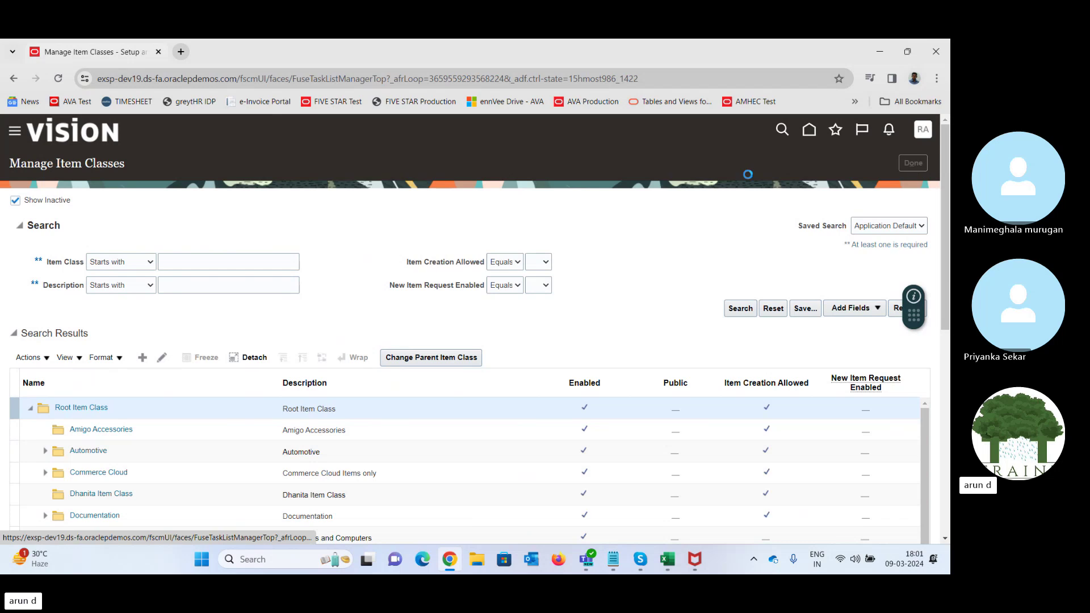
pyautogui.click(914, 165)
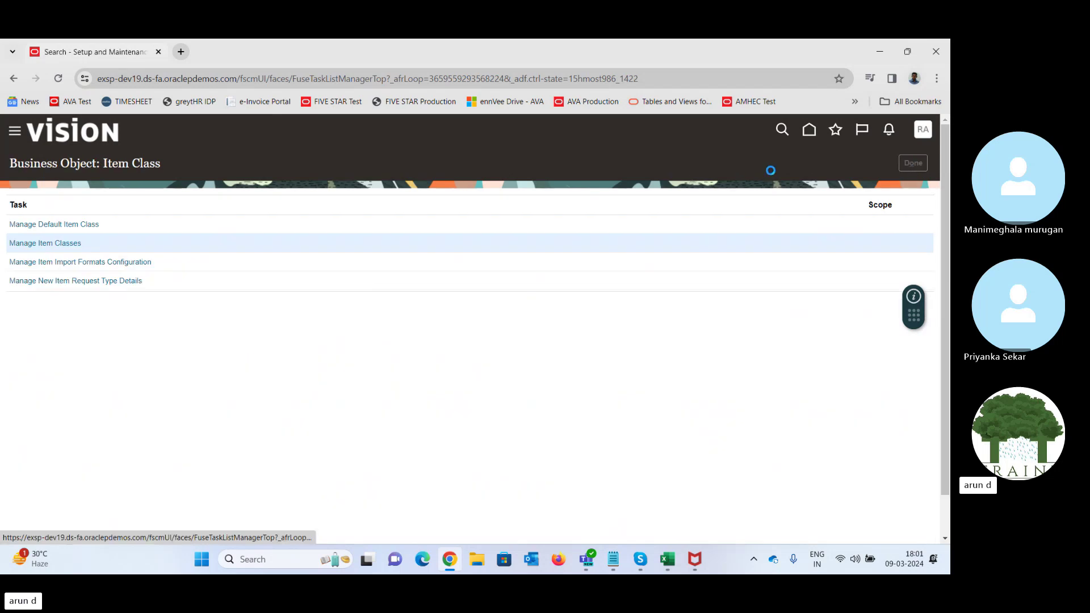
pyautogui.click(813, 132)
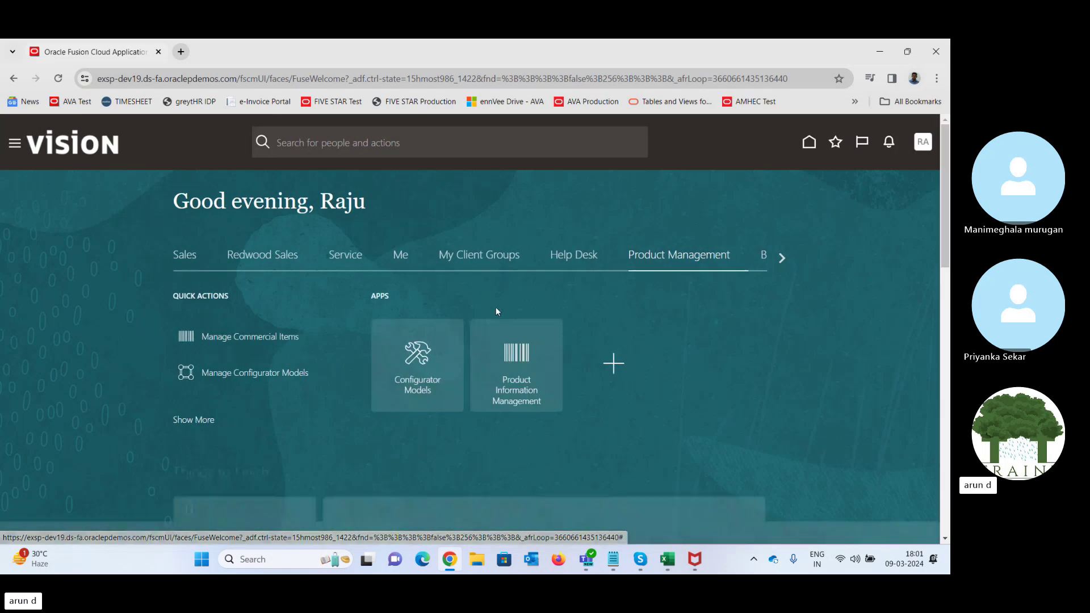
pyautogui.click(512, 357)
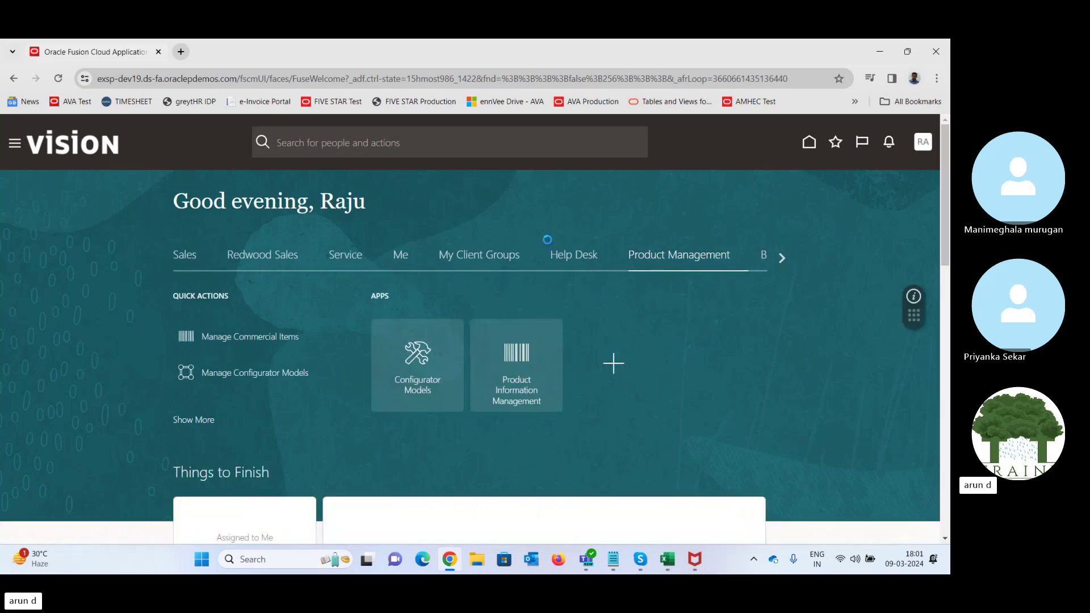